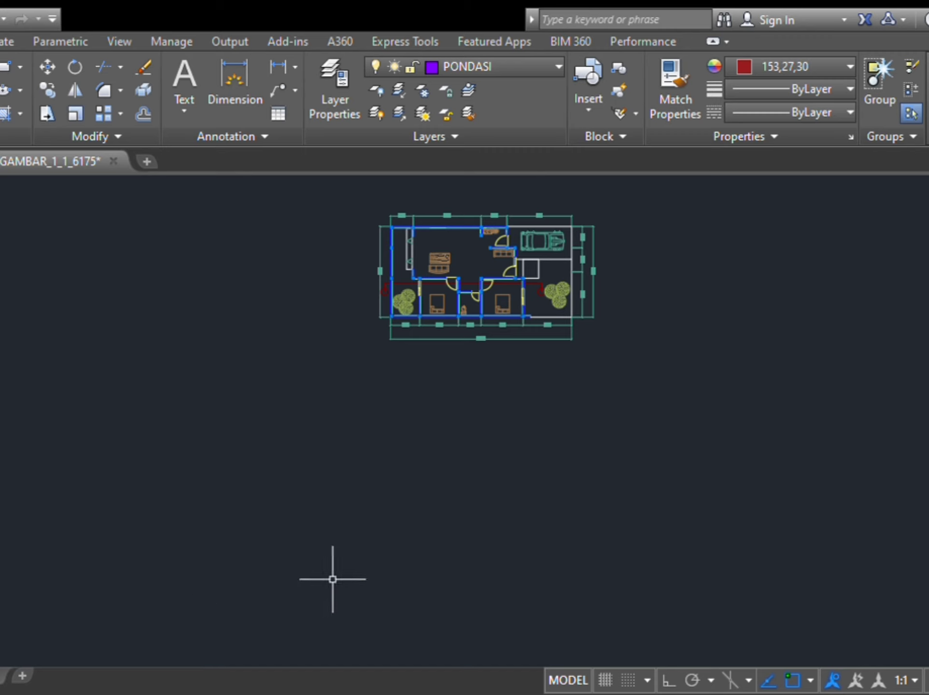
pyautogui.scroll(-5, 517, 564)
pyautogui.scroll(5, 479, 507)
pyautogui.moveTo(529, 398); pyautogui.dragTo(451, 510, button='middle')
pyautogui.scroll(5, 495, 467)
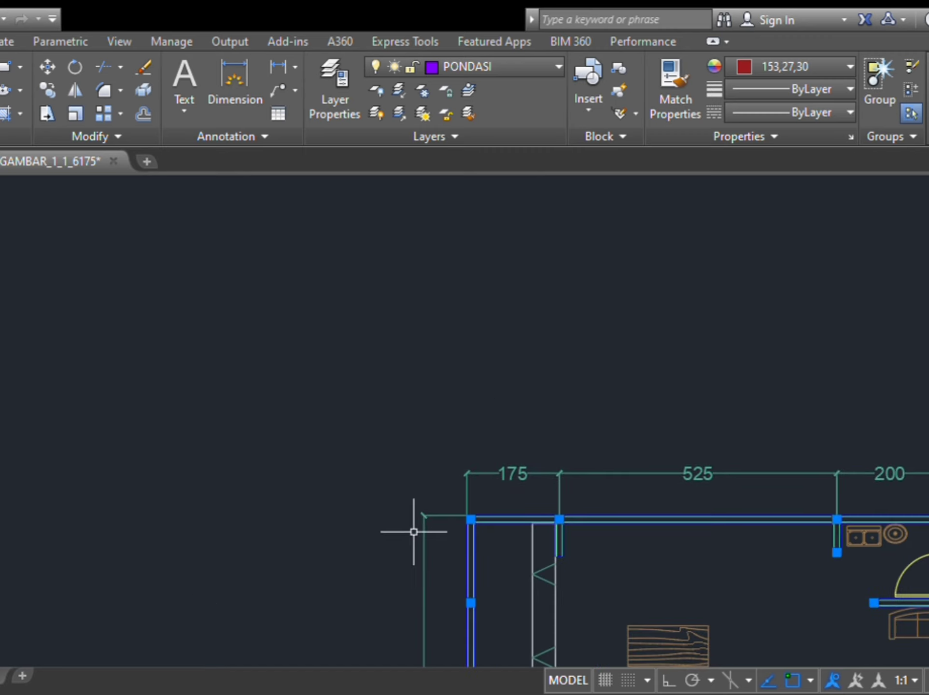
pyautogui.scroll(2, 480, 520)
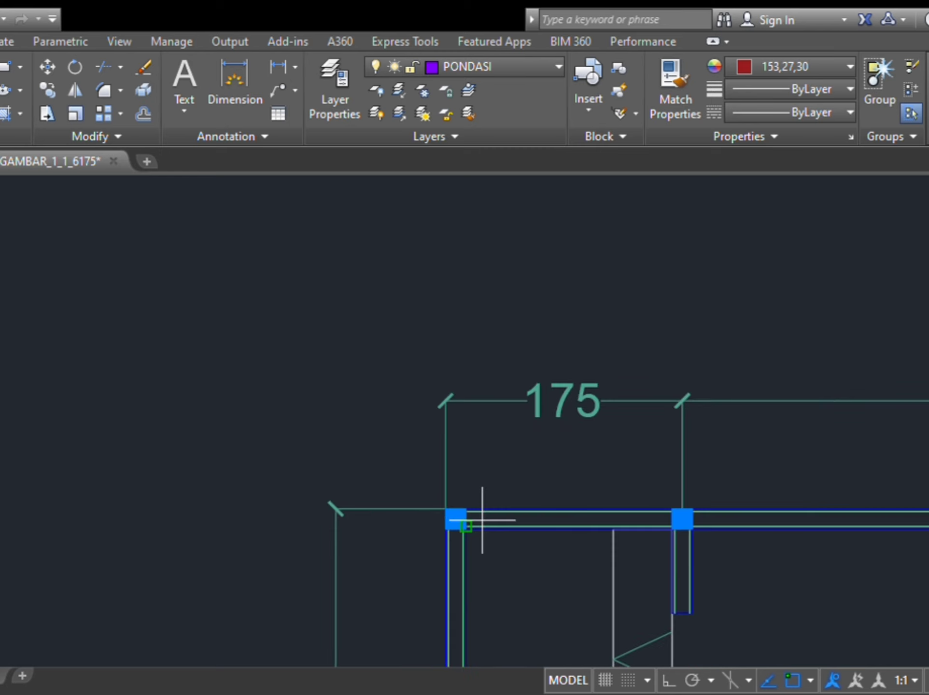
pyautogui.scroll(-4, 481, 520)
pyautogui.moveTo(686, 543); pyautogui.dragTo(654, 353, button='middle')
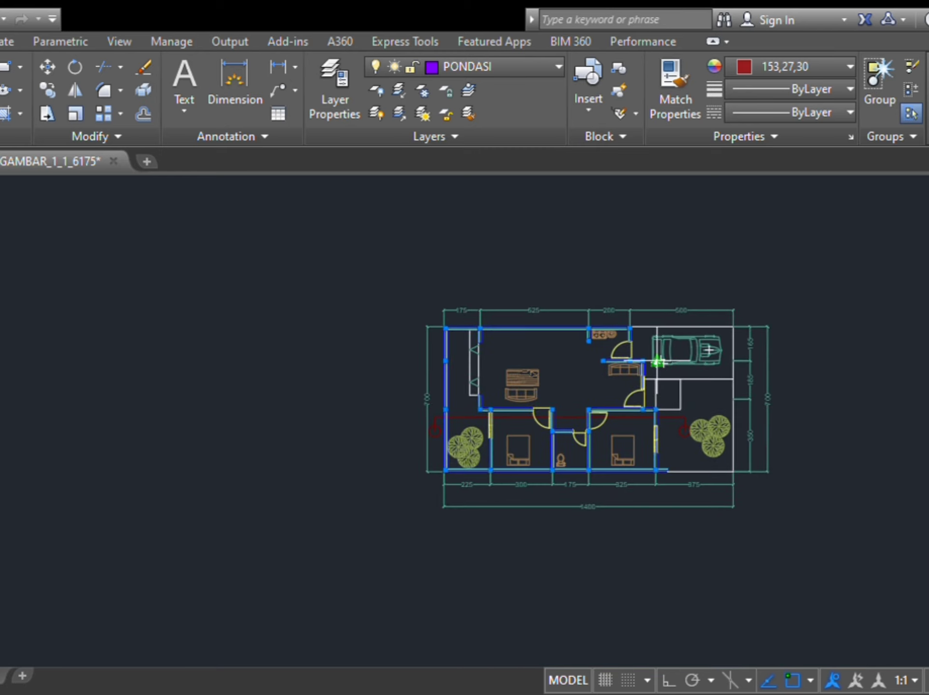
# Step: Rotate the whole floor plan, including dimensions and section line, 180 degrees about the upper corner of the plot beside the carport
pyautogui.moveTo(316, 212); pyautogui.dragTo(877, 601)
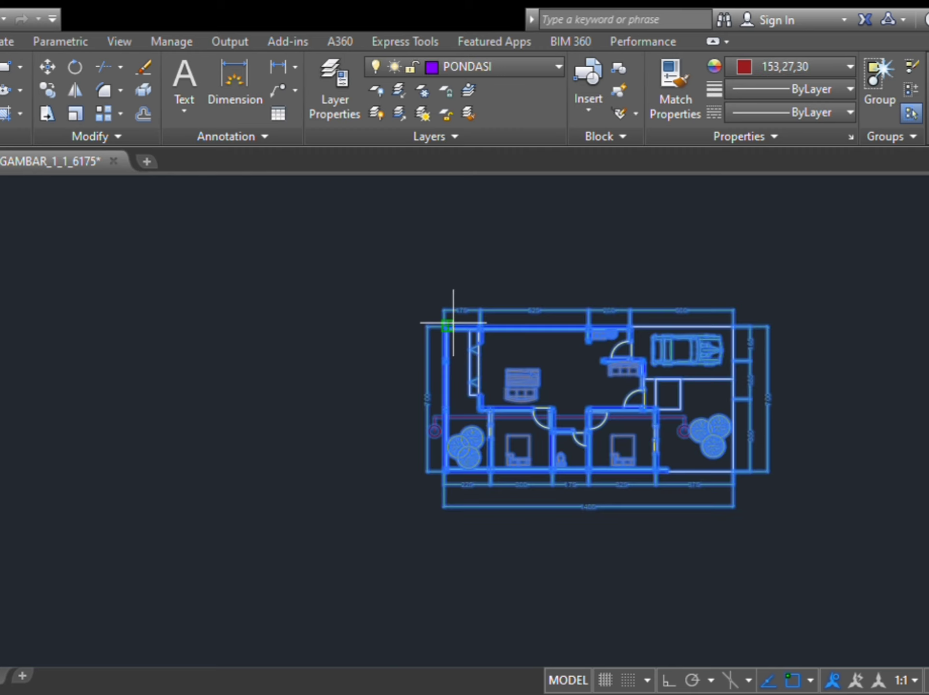
pyautogui.press('Escape')
pyautogui.moveTo(346, 280); pyautogui.dragTo(856, 578)
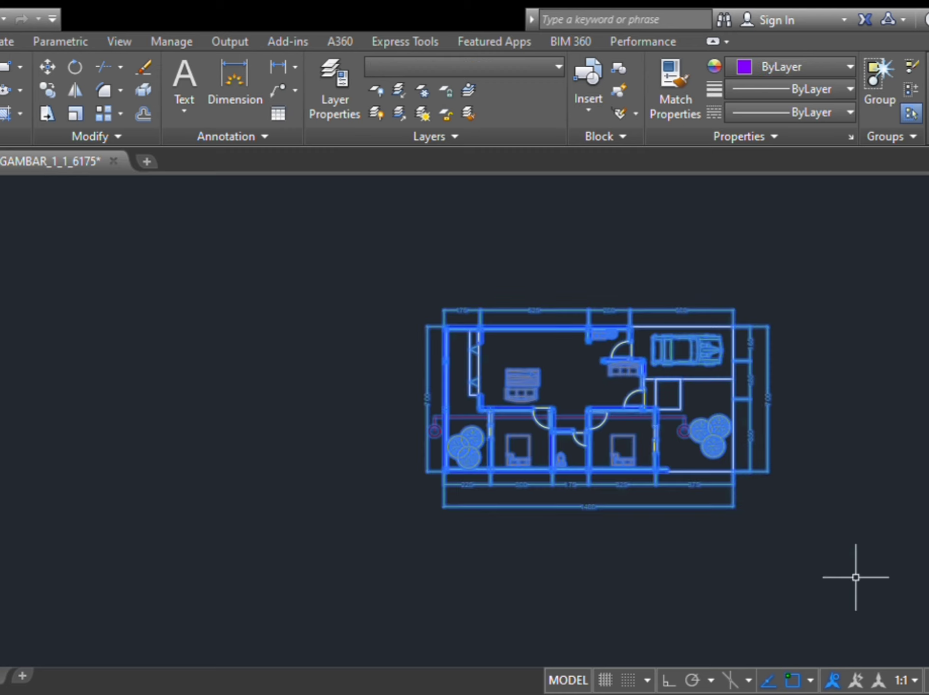
pyautogui.write('ro')
pyautogui.press('Return')
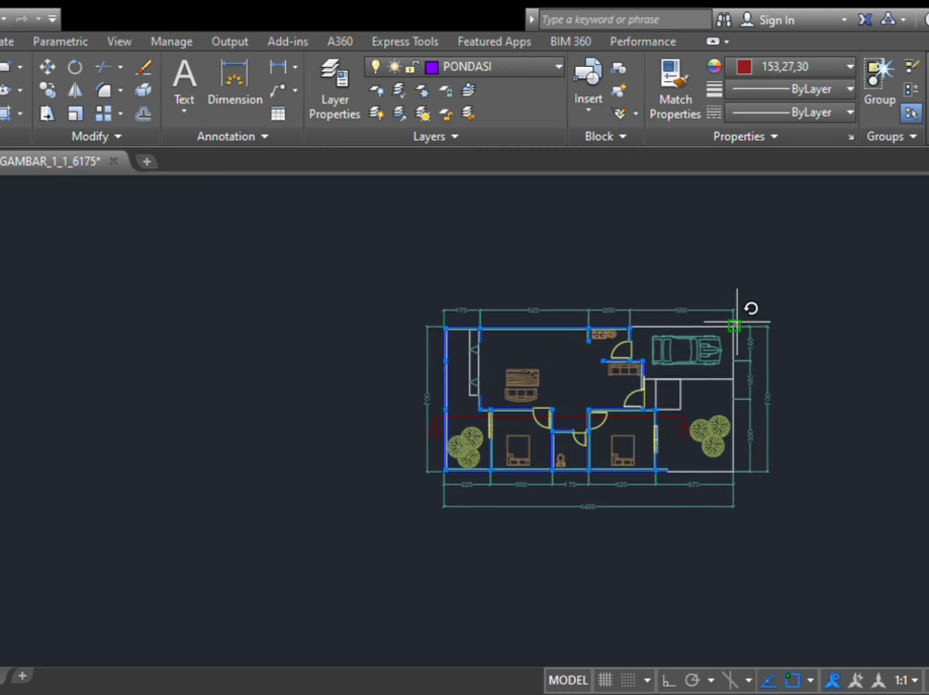
pyautogui.click(734, 327)
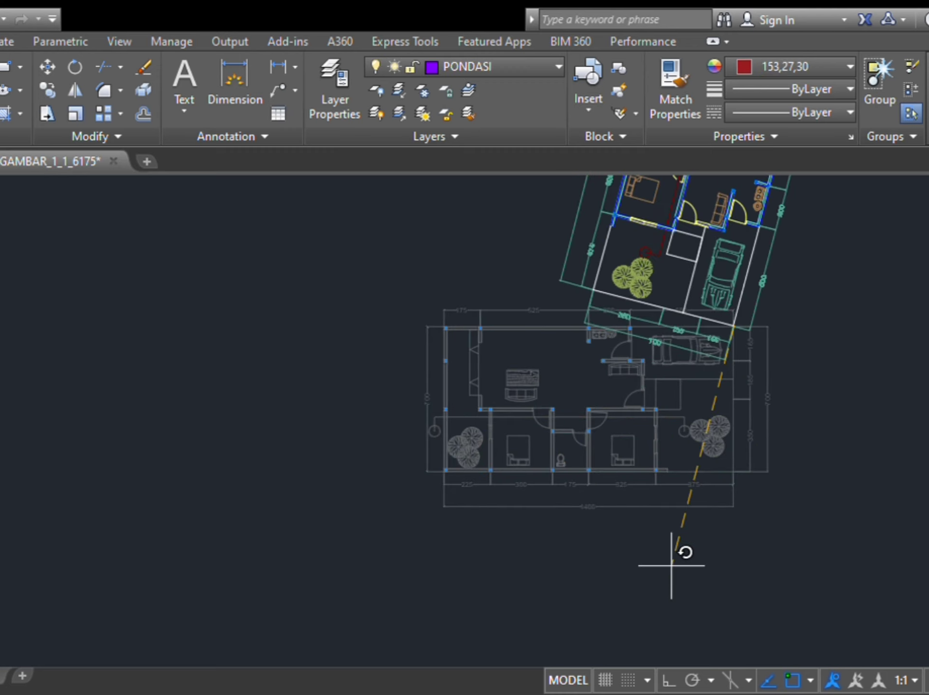
pyautogui.press('F8')
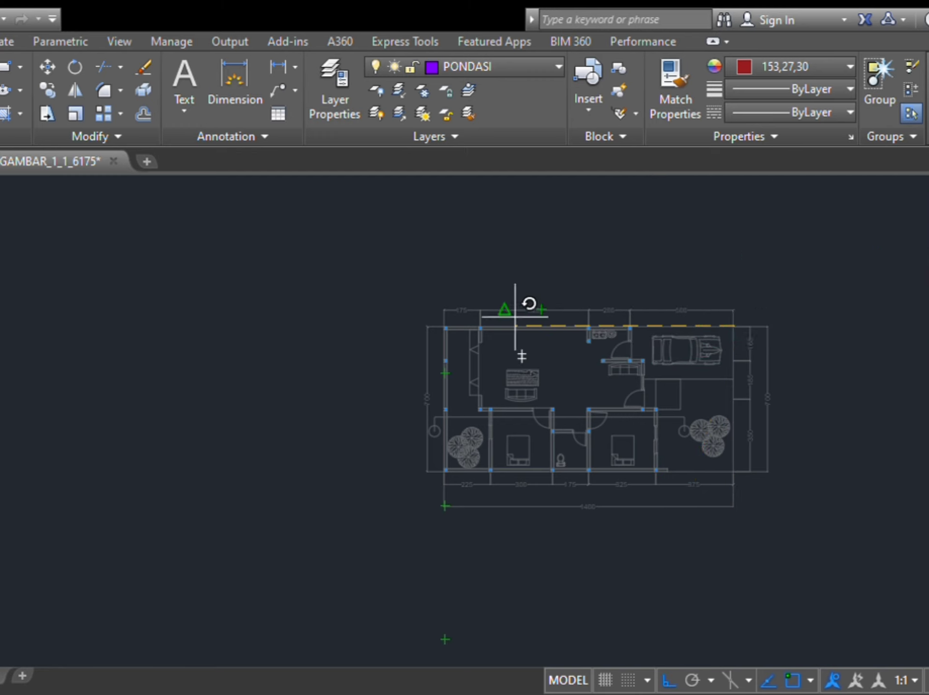
pyautogui.click(455, 322)
pyautogui.scroll(-2, 572, 345)
pyautogui.moveTo(575, 344); pyautogui.dragTo(244, 372, button='middle')
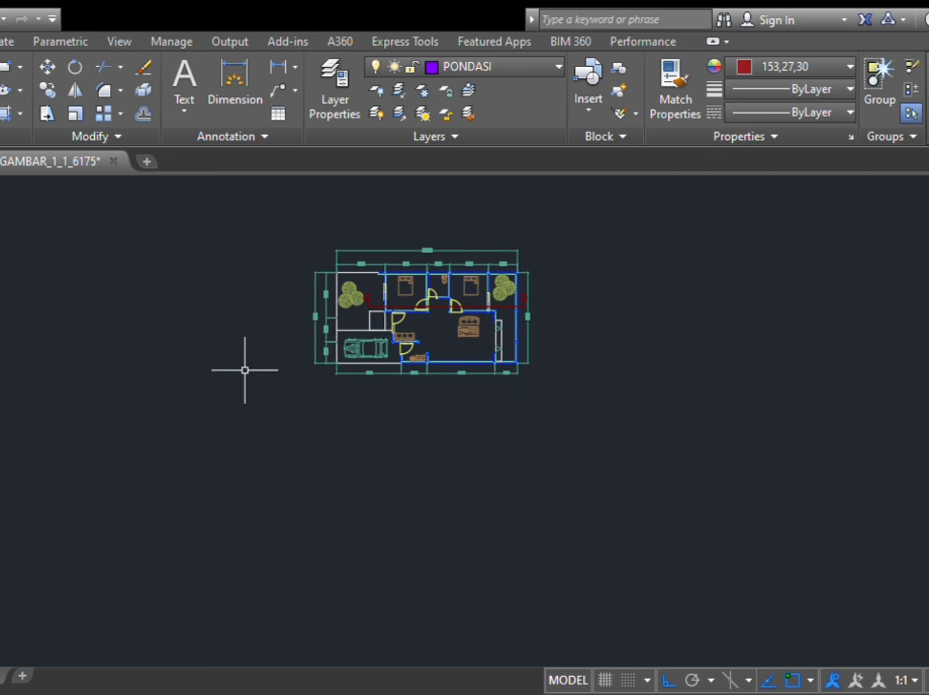
# Step: Draw vertical projection lines upward from both edges of the column between the 375 and 325 bays
pyautogui.scroll(6, 462, 317)
pyautogui.moveTo(462, 317); pyautogui.dragTo(481, 543, button='middle')
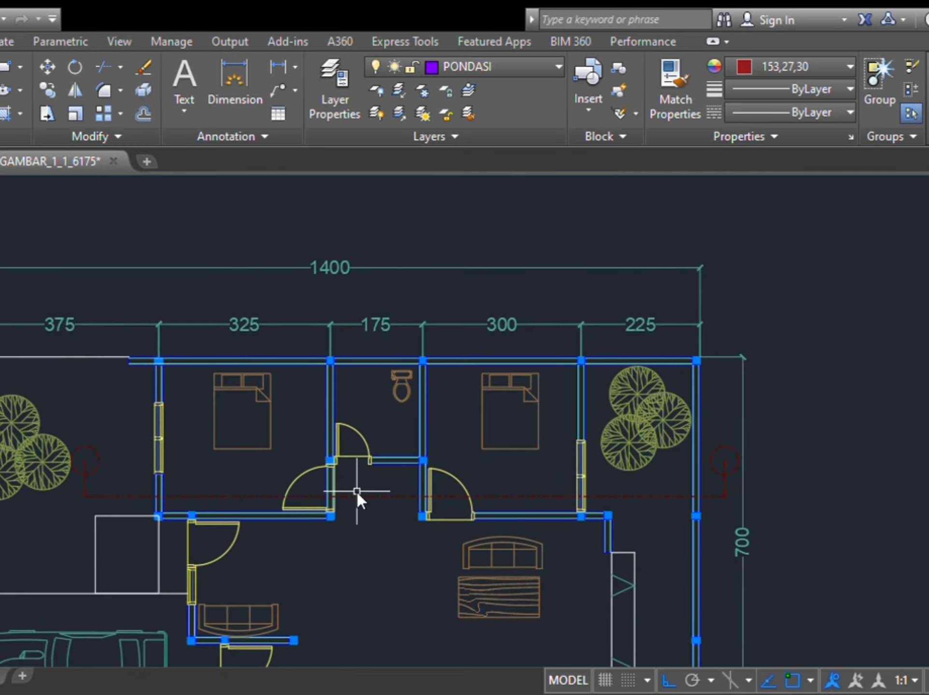
pyautogui.scroll(7, 232, 348)
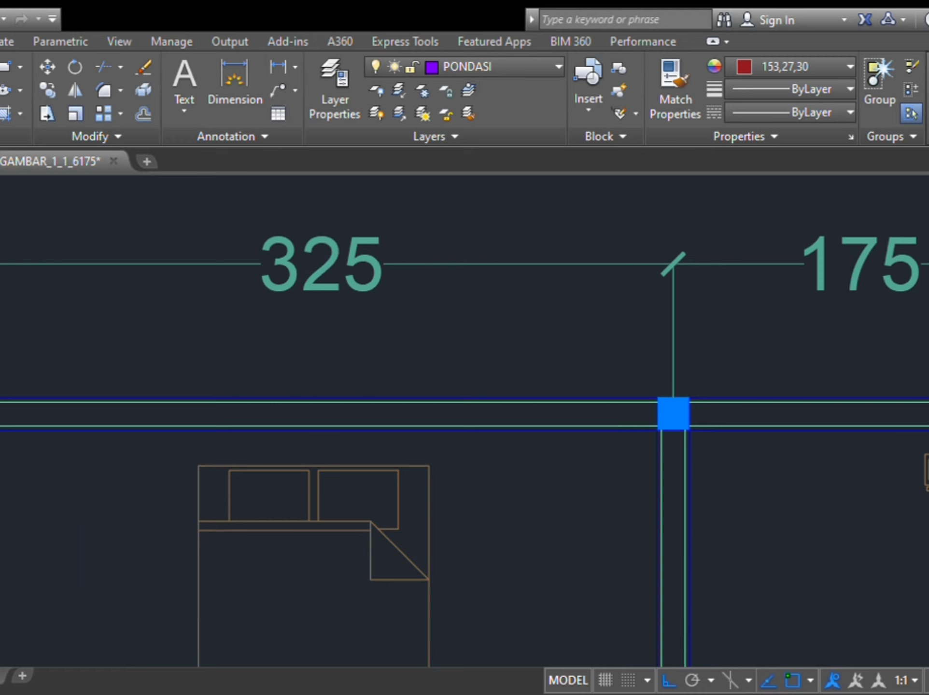
pyautogui.scroll(-2, 1, 295)
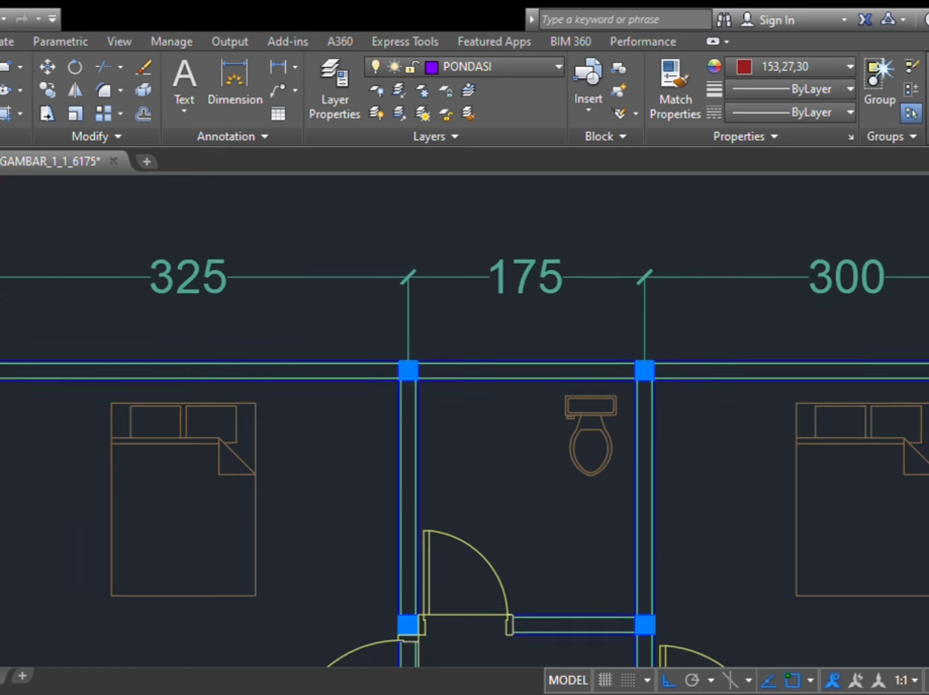
pyautogui.moveTo(1, 296); pyautogui.dragTo(3, 440, button='middle')
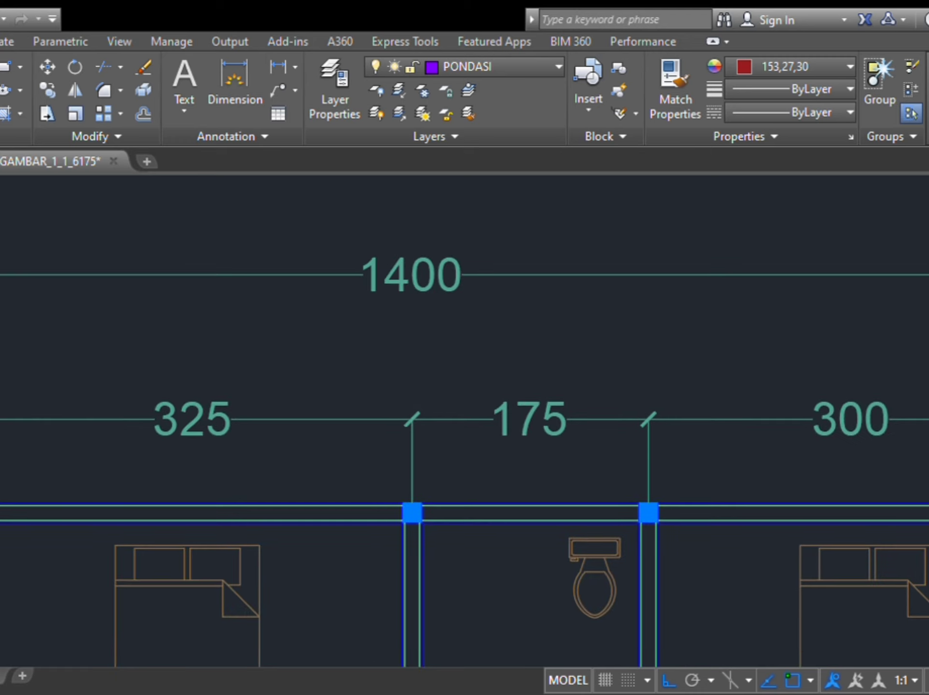
pyautogui.scroll(6, 1, 513)
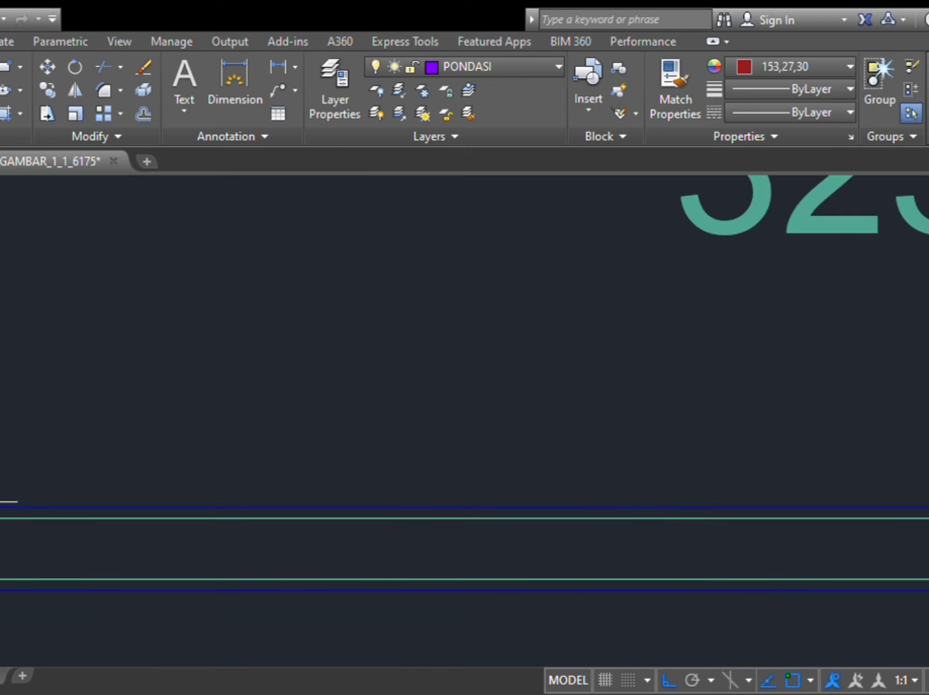
pyautogui.scroll(-4, 1, 370)
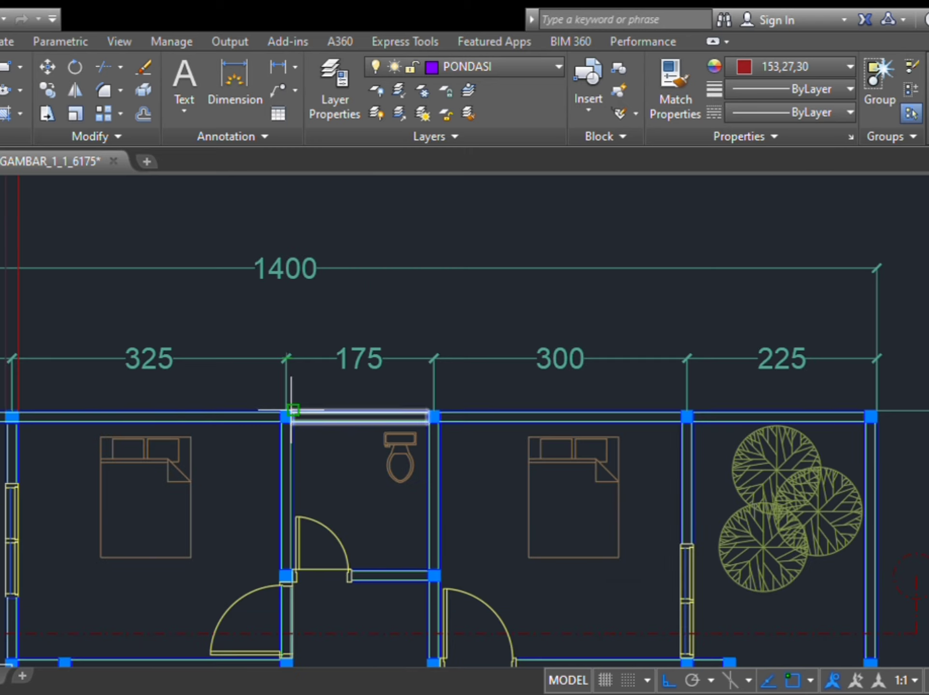
# Step: Draw vertical projection lines upward from both edges of the two columns flanking the 175-wide bathroom bay
pyautogui.scroll(2, 290, 414)
pyautogui.scroll(8, 292, 410)
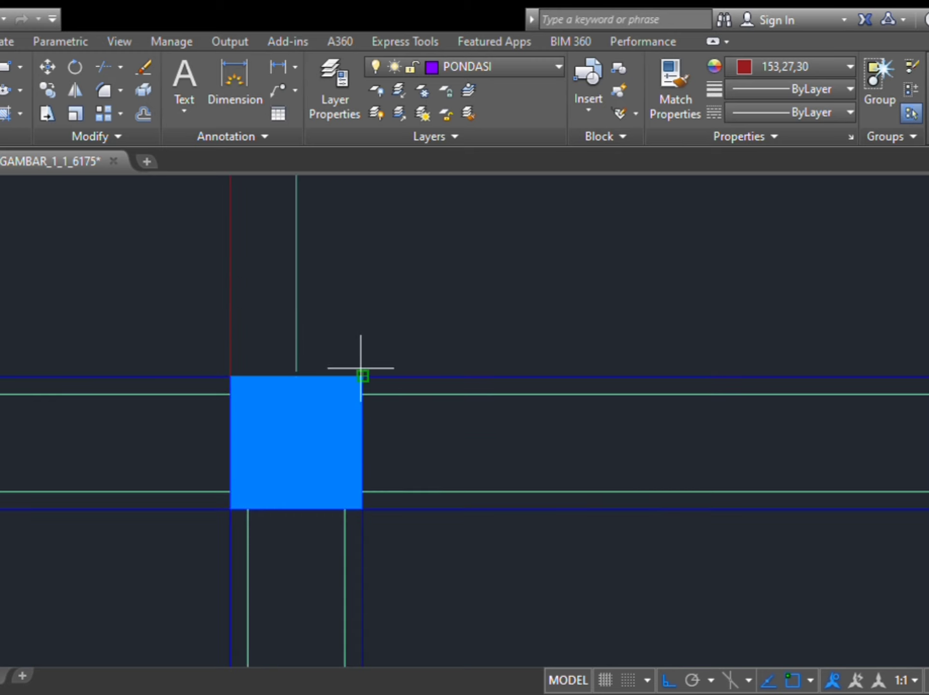
pyautogui.scroll(-5, 388, 316)
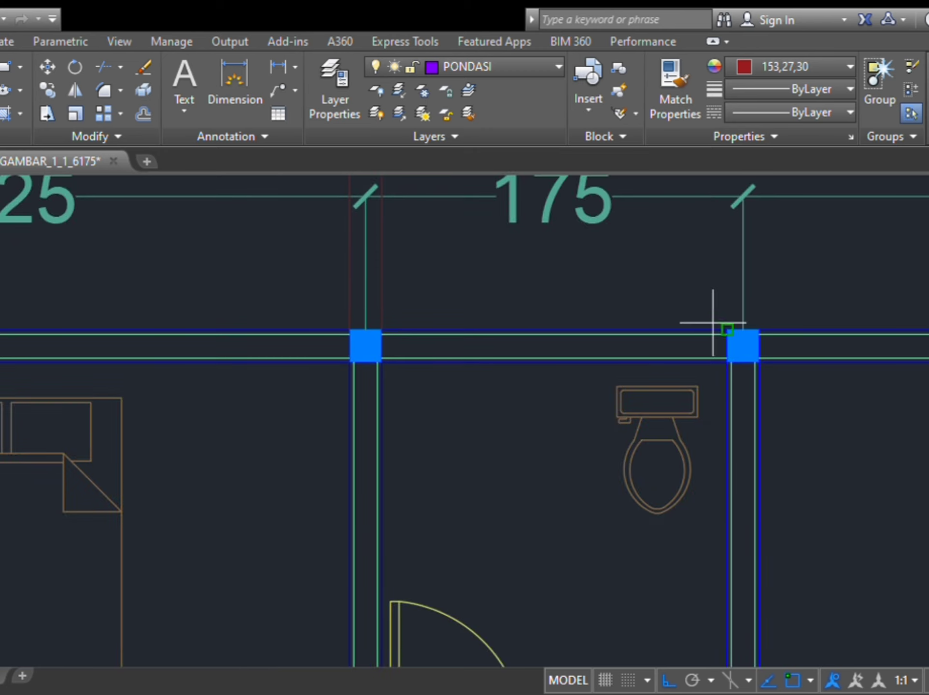
pyautogui.scroll(4, 724, 331)
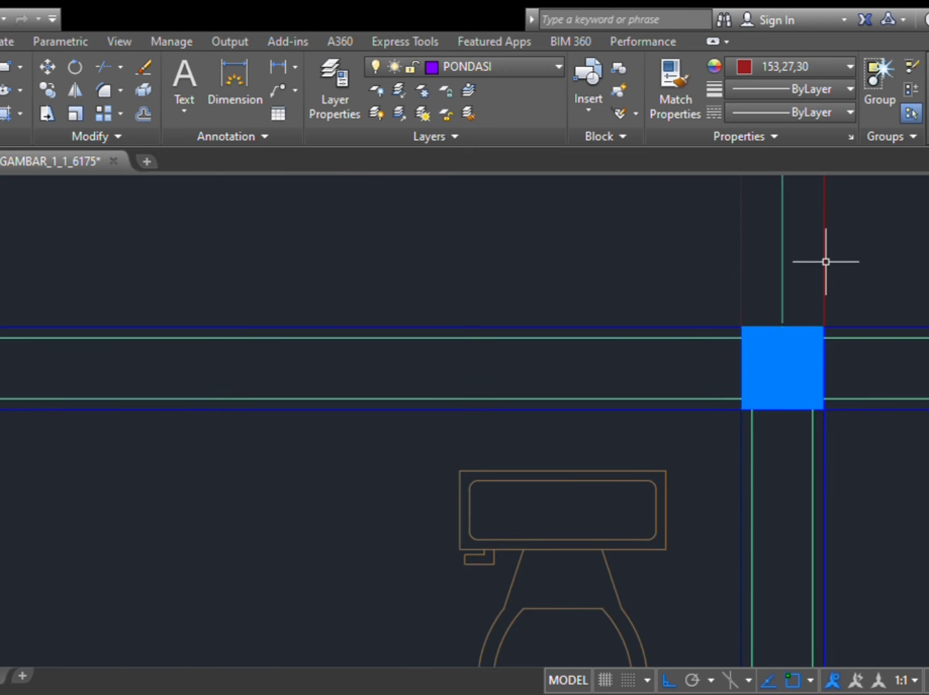
pyautogui.scroll(-8, 826, 261)
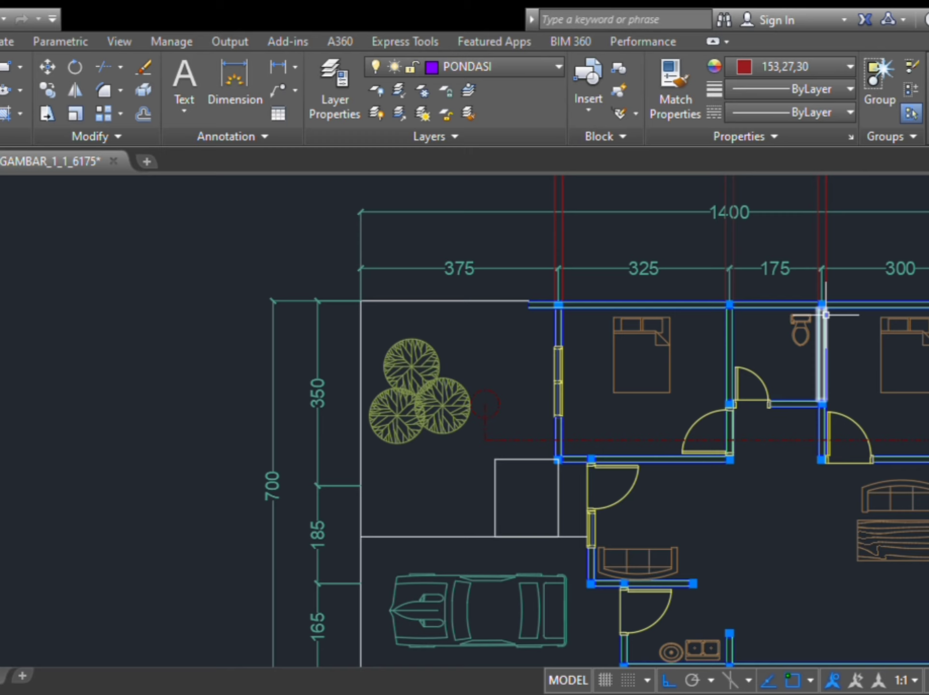
# Step: Draw vertical projection lines upward from both edges of the columns at each end of the 225 bay
pyautogui.scroll(-4, 826, 315)
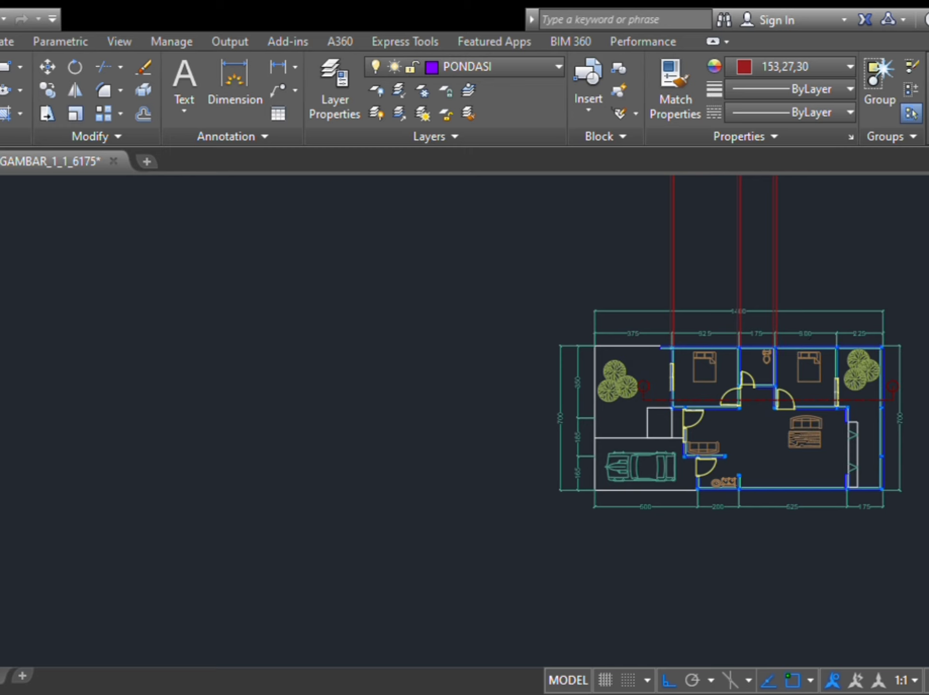
pyautogui.scroll(6, 838, 331)
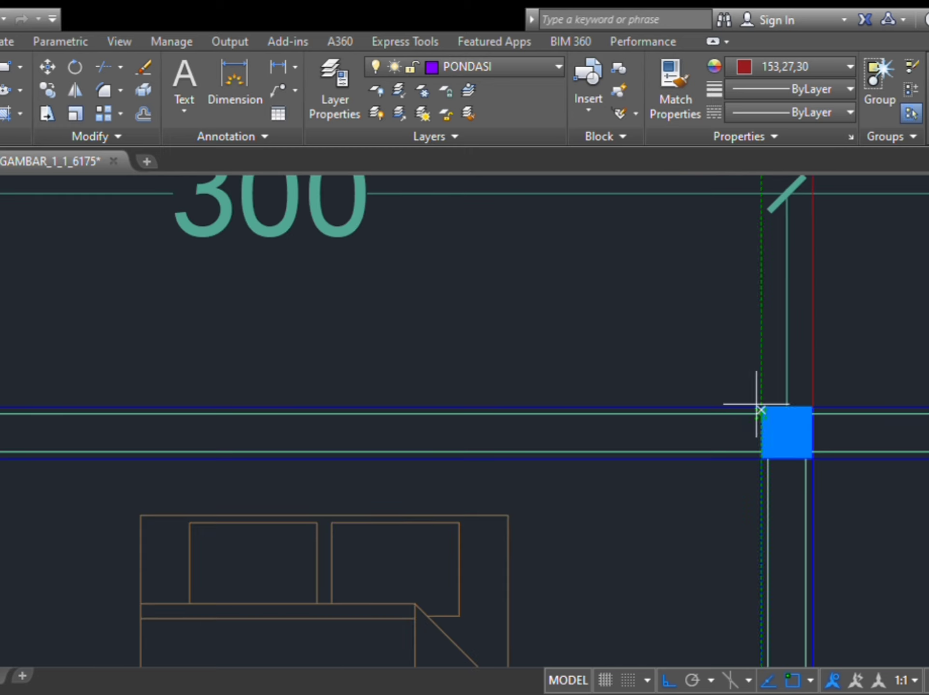
pyautogui.scroll(2, 757, 408)
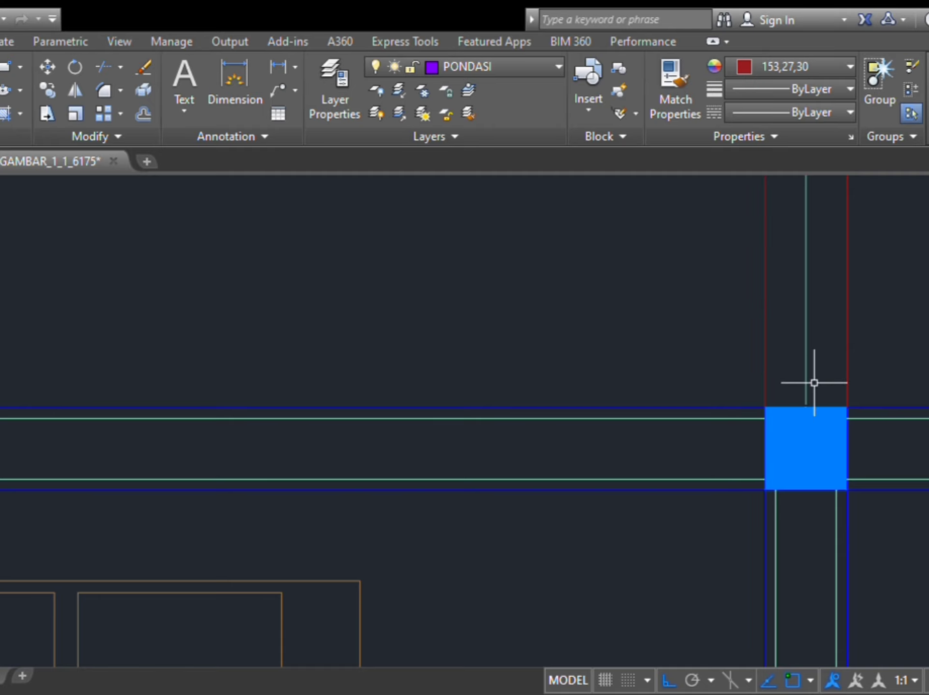
pyautogui.scroll(-5, 815, 383)
pyautogui.scroll(5, 922, 392)
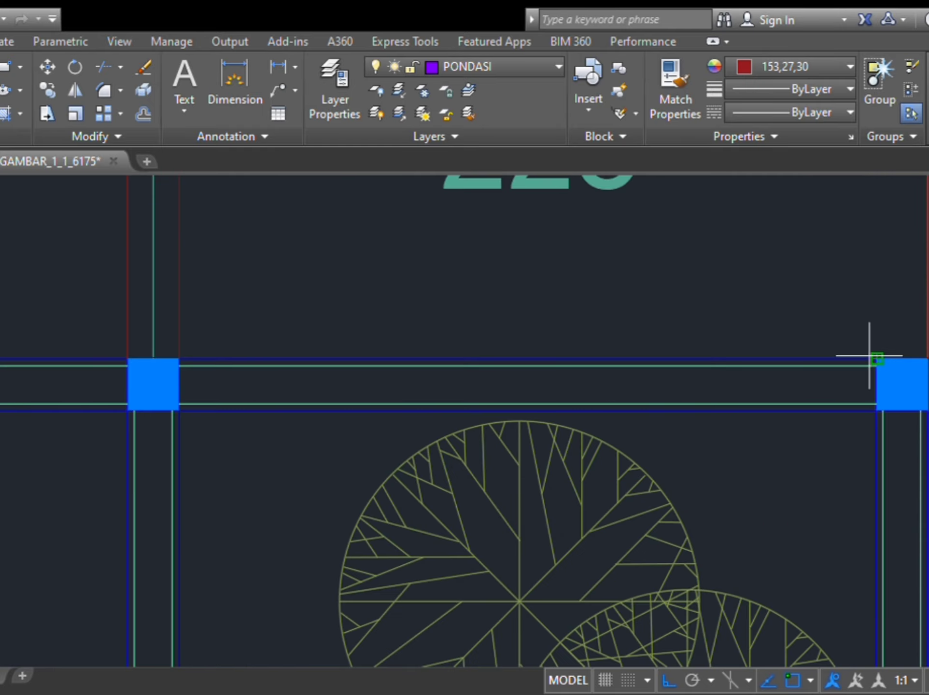
# Step: Draw a single vertical projection line upward from the plot's outer corner at the start of the 375 bay
pyautogui.scroll(-5, 481, 388)
pyautogui.scroll(6, 612, 375)
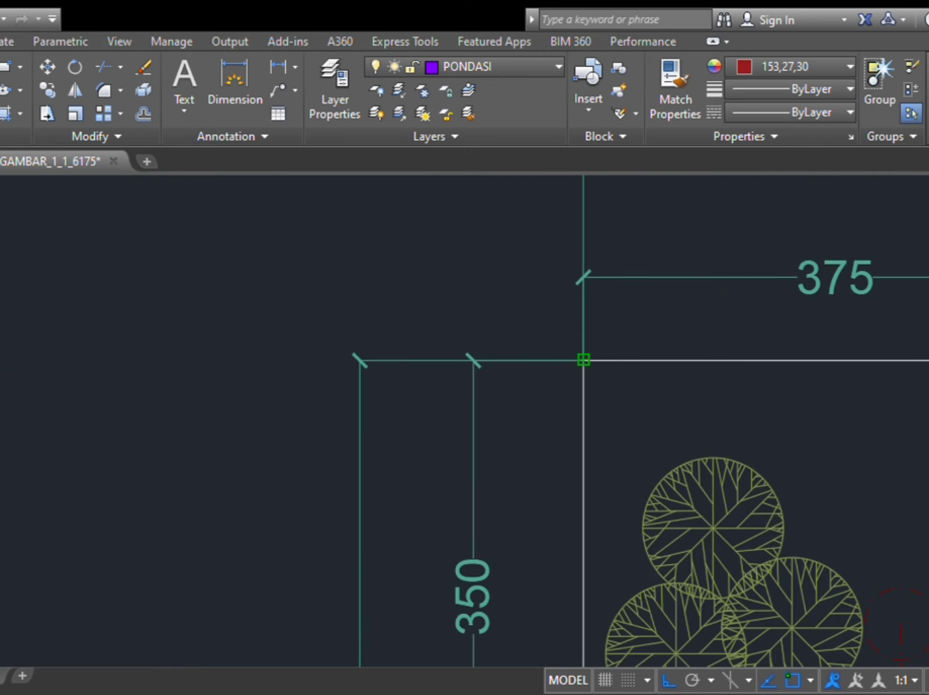
pyautogui.click(584, 360)
pyautogui.scroll(-4, 608, 302)
pyautogui.moveTo(614, 323); pyautogui.dragTo(621, 631, button='middle')
pyautogui.click(583, 312)
pyautogui.press('Escape')
pyautogui.scroll(-2, 768, 296)
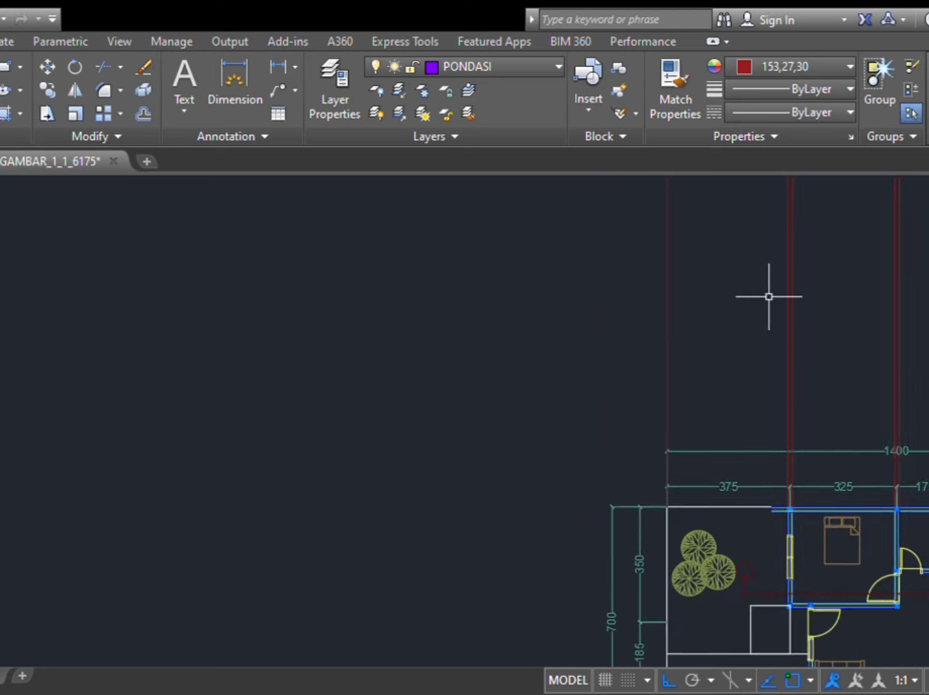
# Step: Draw a horizontal base line above the plan, crossing all vertical projection lines and extending past them at both ends
pyautogui.moveTo(769, 297); pyautogui.dragTo(432, 505, button='middle')
pyautogui.press('space')
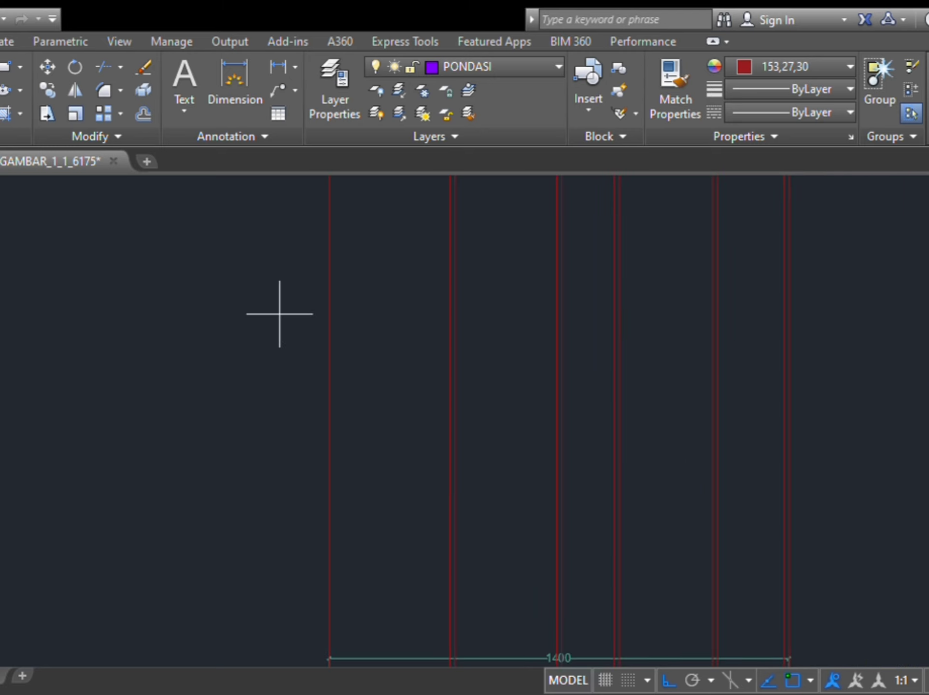
pyautogui.click(215, 310)
pyautogui.click(835, 389)
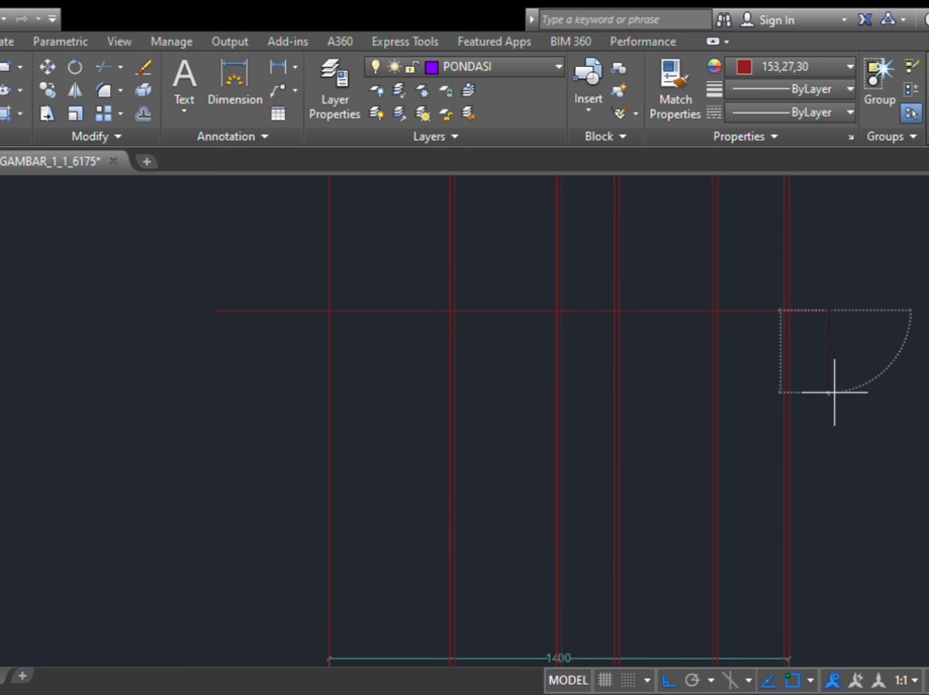
pyautogui.press('Escape')
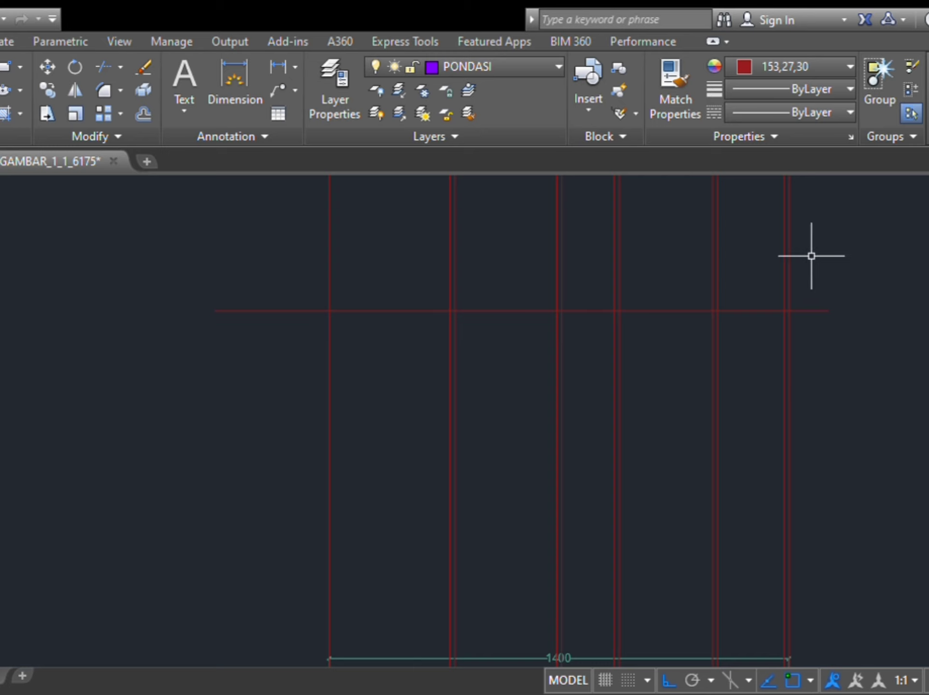
# Step: Offset the horizontal base line to add two closely spaced parallel level lines
pyautogui.scroll(2, 263, 365)
pyautogui.moveTo(359, 230); pyautogui.dragTo(336, 364, button='middle')
pyautogui.scroll(2, 349, 353)
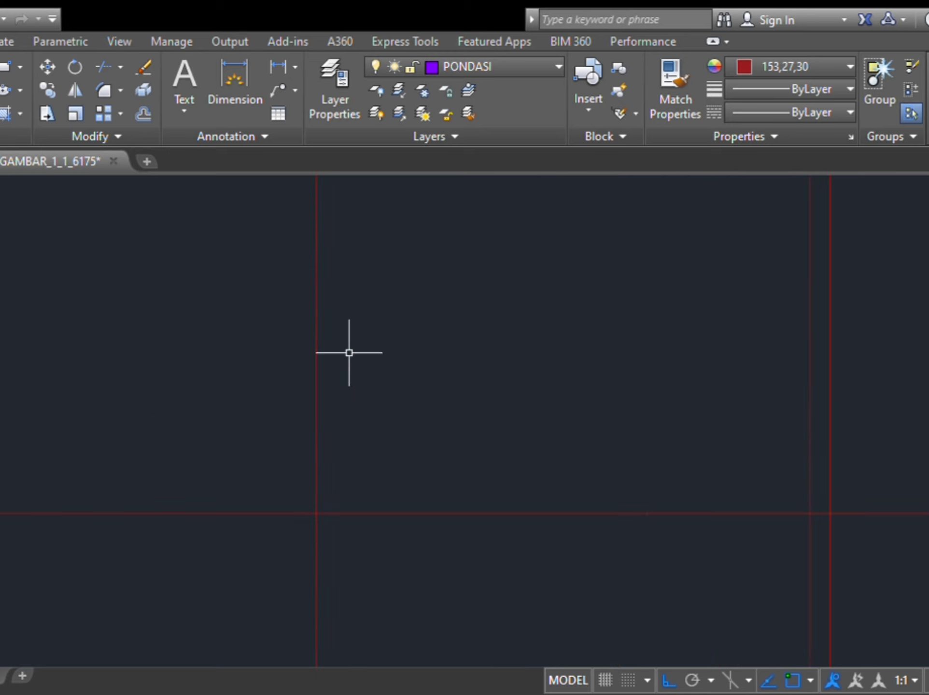
pyautogui.scroll(-2, 370, 417)
pyautogui.moveTo(370, 418); pyautogui.dragTo(293, 328, button='middle')
pyautogui.scroll(-2, 808, 373)
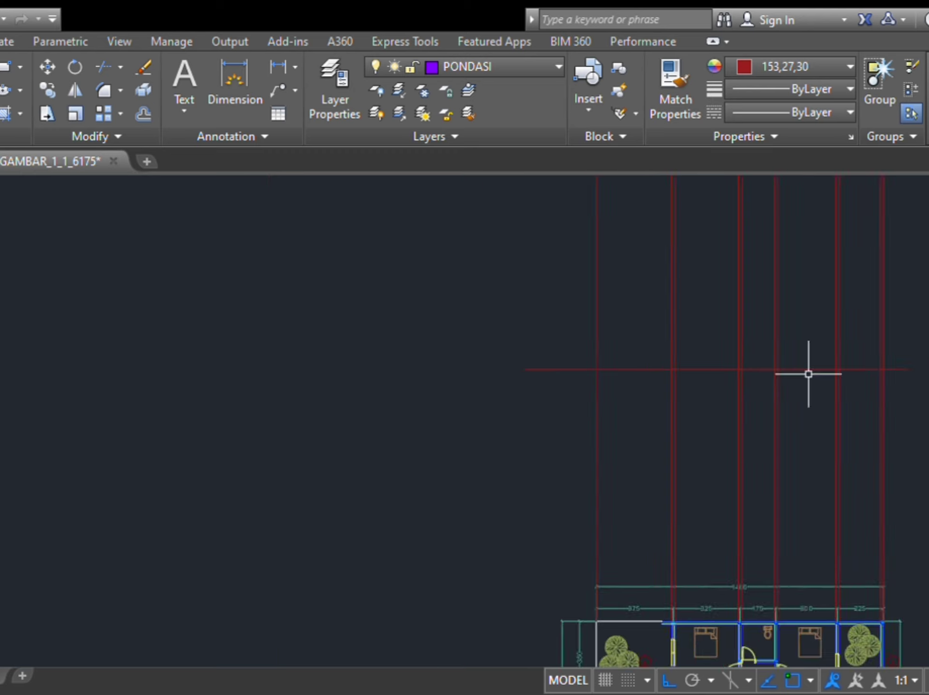
pyautogui.moveTo(808, 373); pyautogui.dragTo(565, 408, button='middle')
pyautogui.scroll(2, 491, 477)
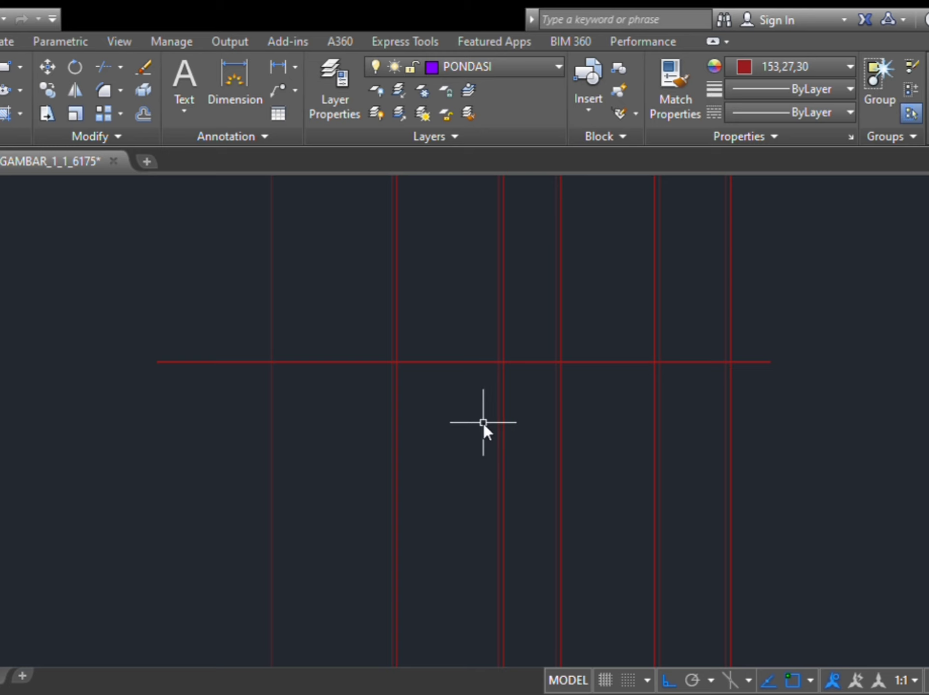
pyautogui.scroll(4, 482, 378)
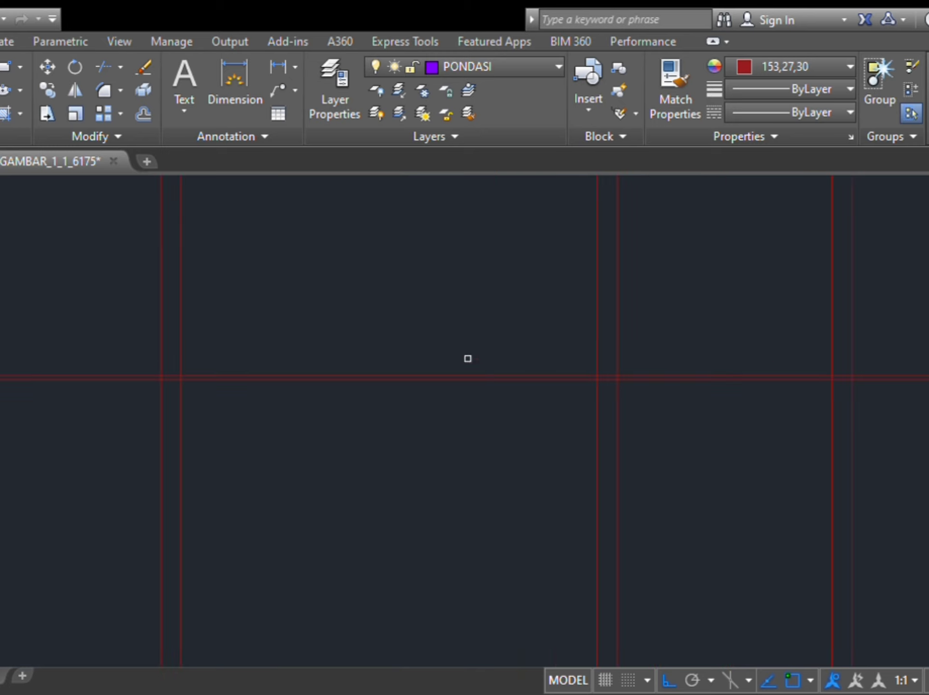
pyautogui.click(474, 360)
pyautogui.click(491, 494)
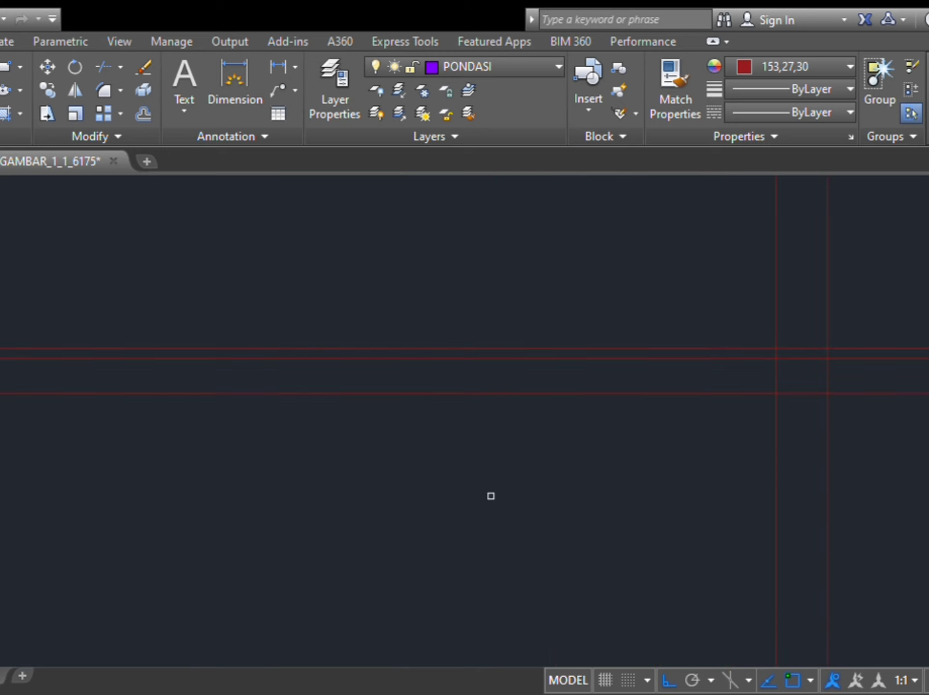
# Step: Make LANTAI 0.00 the current layer
pyautogui.moveTo(492, 494); pyautogui.dragTo(654, 450, button='middle')
pyautogui.scroll(-4, 667, 446)
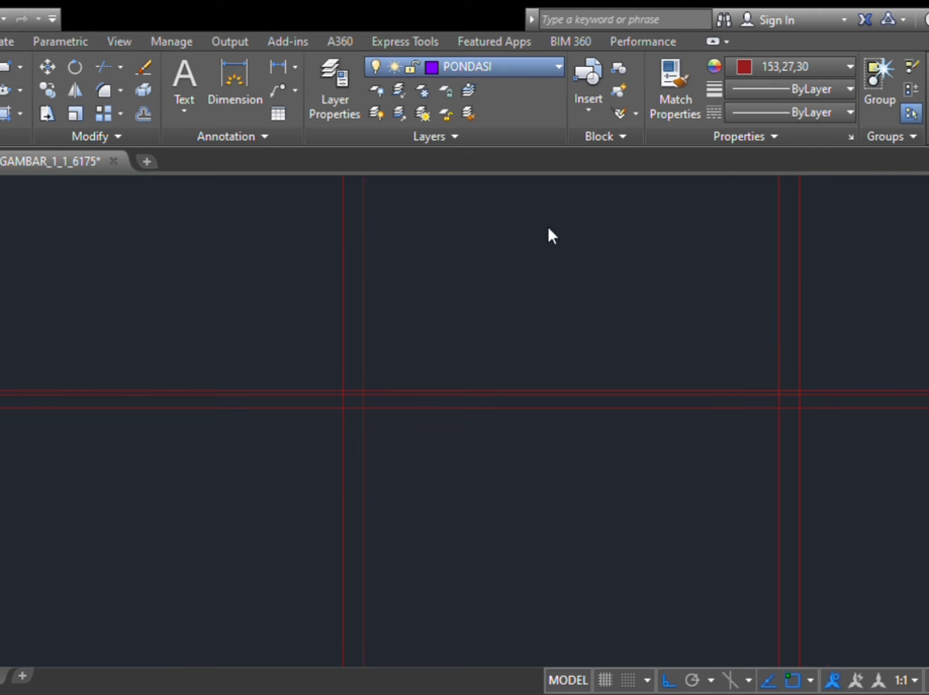
pyautogui.click(493, 405)
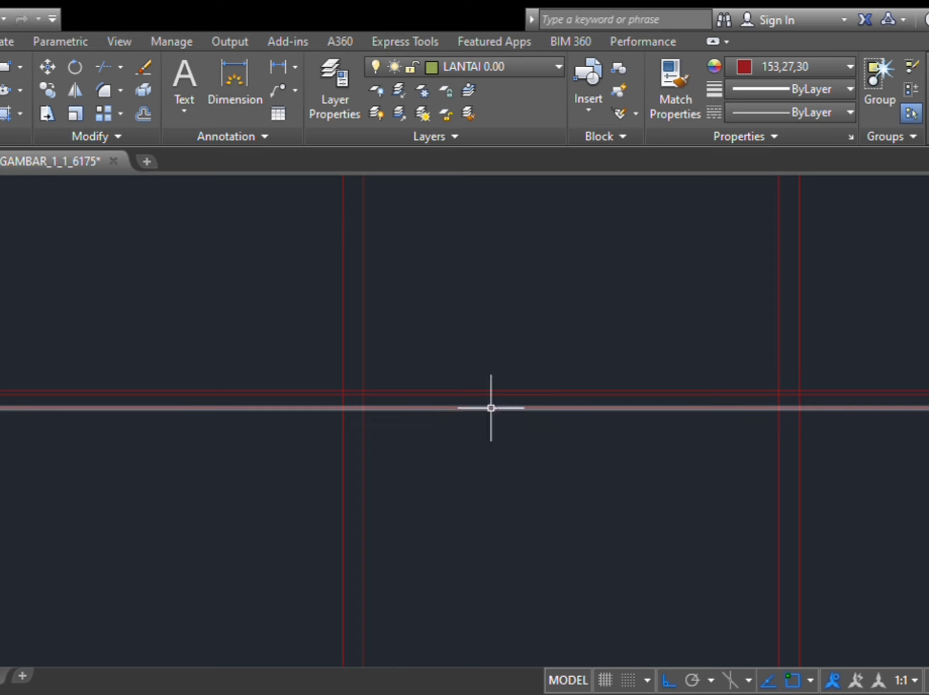
# Step: Draw a line midway between the two upper level lines across the 375 bay, from the plot's outer projection line to the first column's near edge
pyautogui.write('l')
pyautogui.press('Return')
pyautogui.scroll(-5, 372, 394)
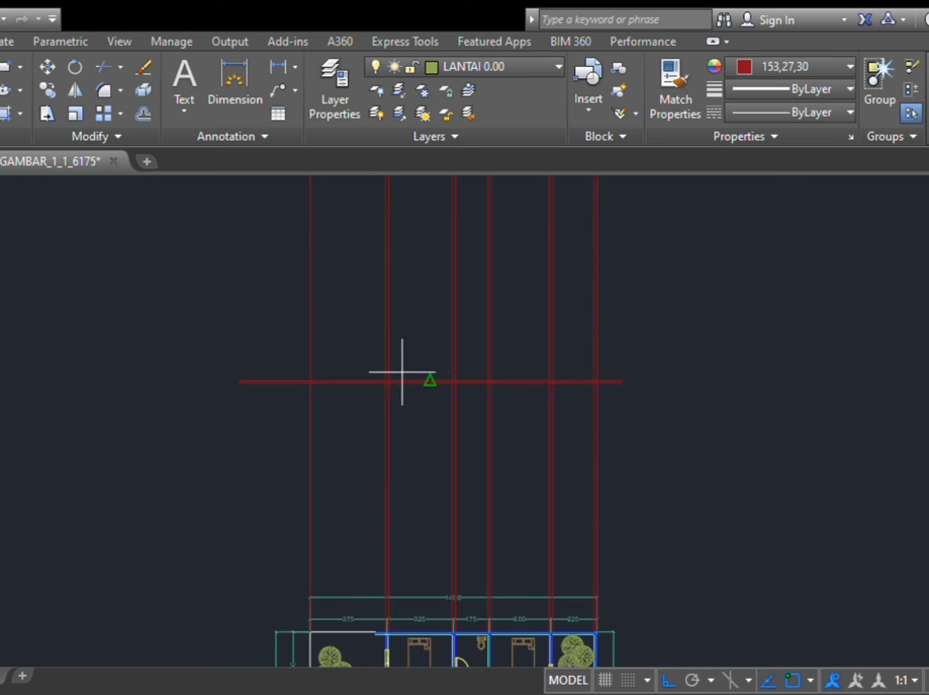
pyautogui.scroll(4, 434, 381)
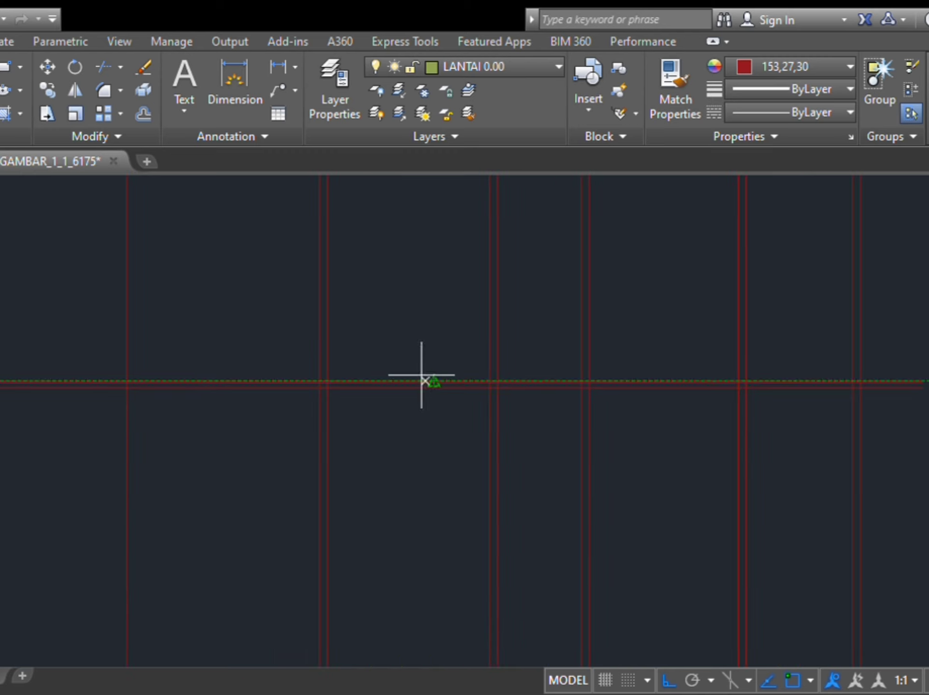
pyautogui.scroll(4, 367, 381)
pyautogui.scroll(-4, 280, 383)
pyautogui.scroll(-4, 678, 338)
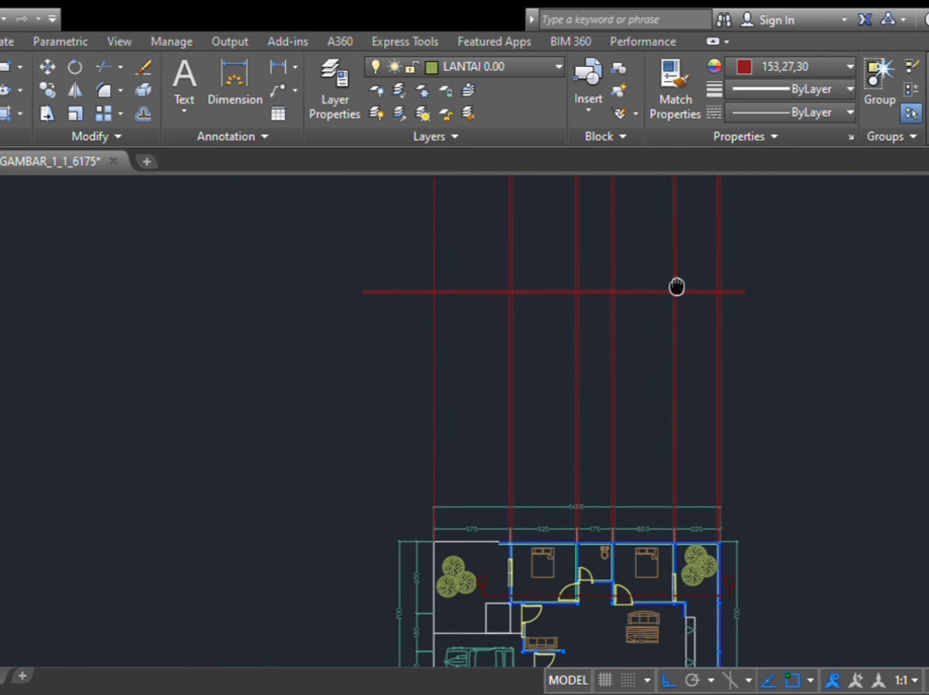
pyautogui.scroll(6, 521, 283)
pyautogui.scroll(4, 537, 289)
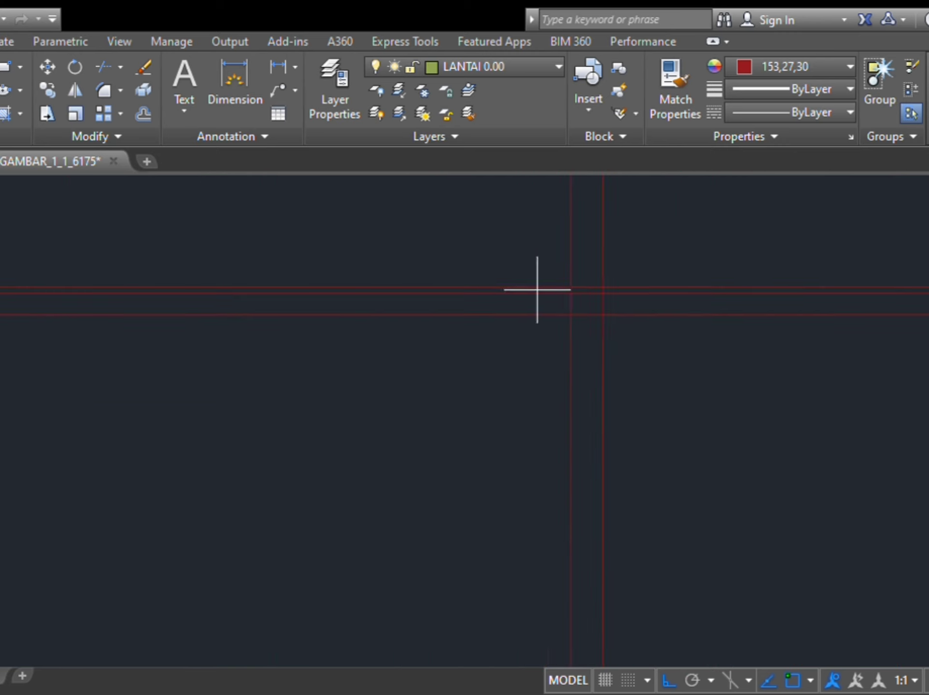
pyautogui.scroll(6, 603, 292)
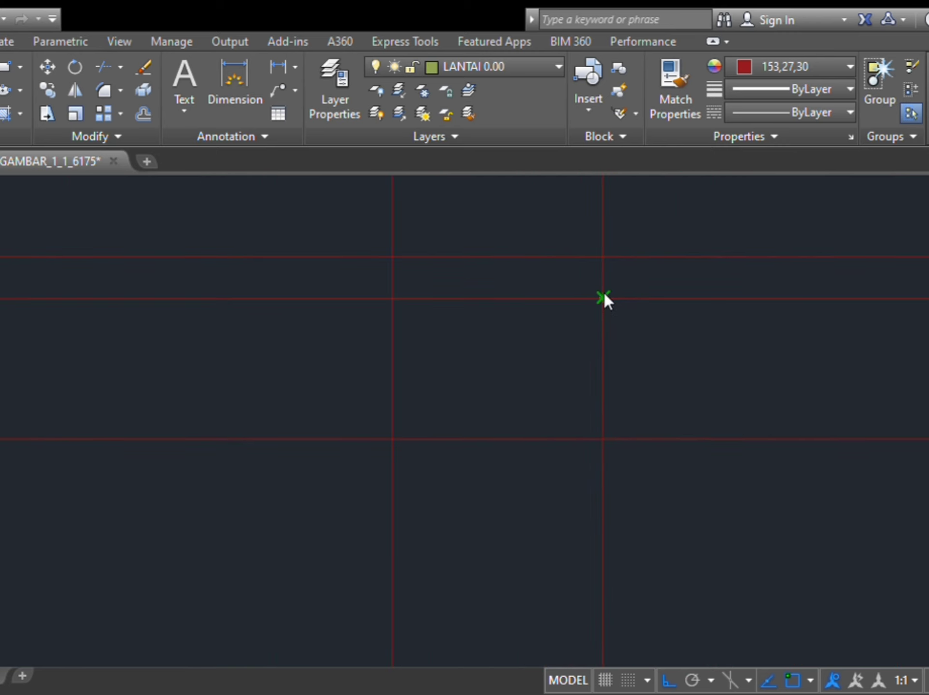
pyautogui.scroll(-12, 498, 312)
pyautogui.moveTo(499, 321); pyautogui.dragTo(571, 378, button='middle')
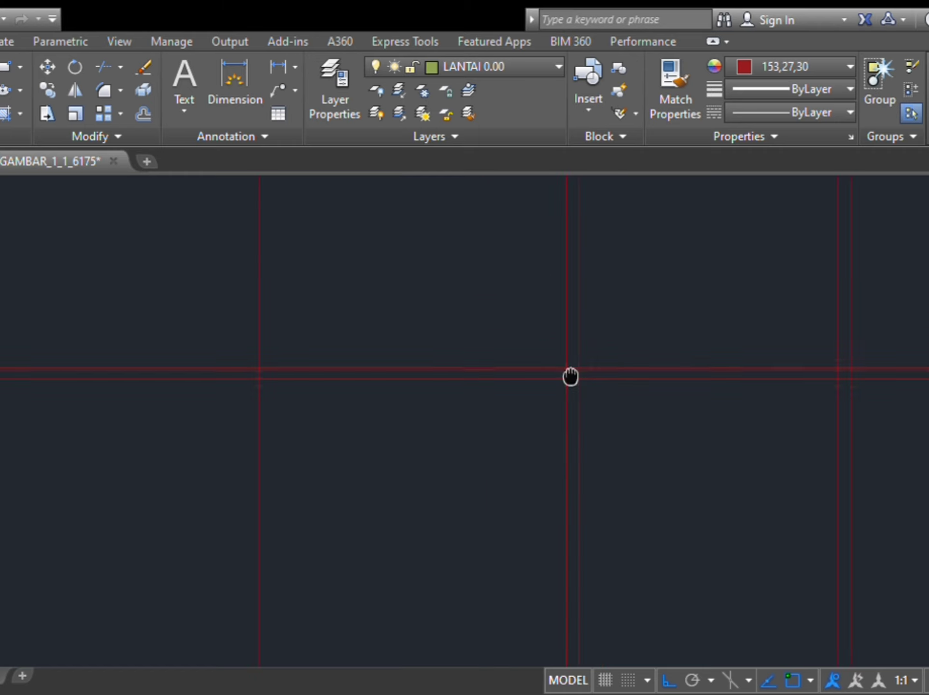
pyautogui.scroll(-2, 569, 369)
pyautogui.scroll(5, 355, 367)
pyautogui.scroll(-10, 430, 371)
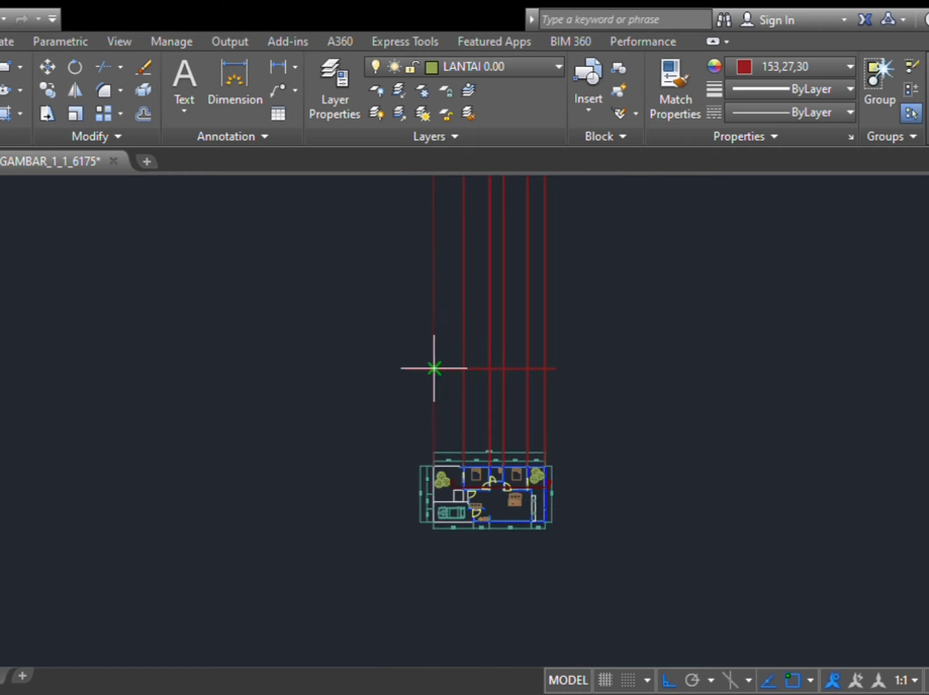
pyautogui.scroll(8, 412, 362)
pyautogui.scroll(5, 391, 357)
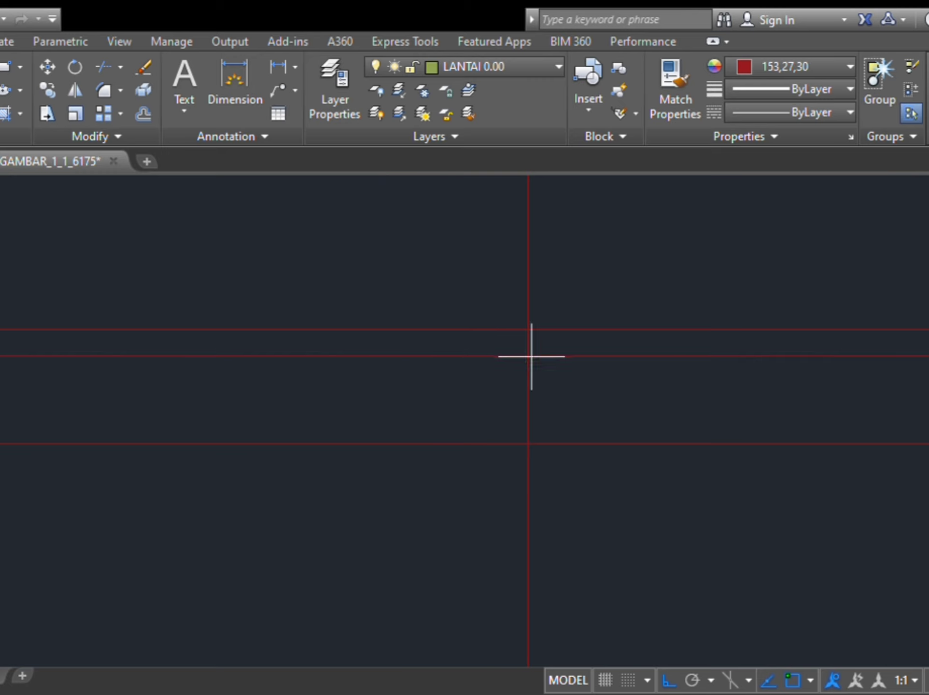
pyautogui.click(529, 330)
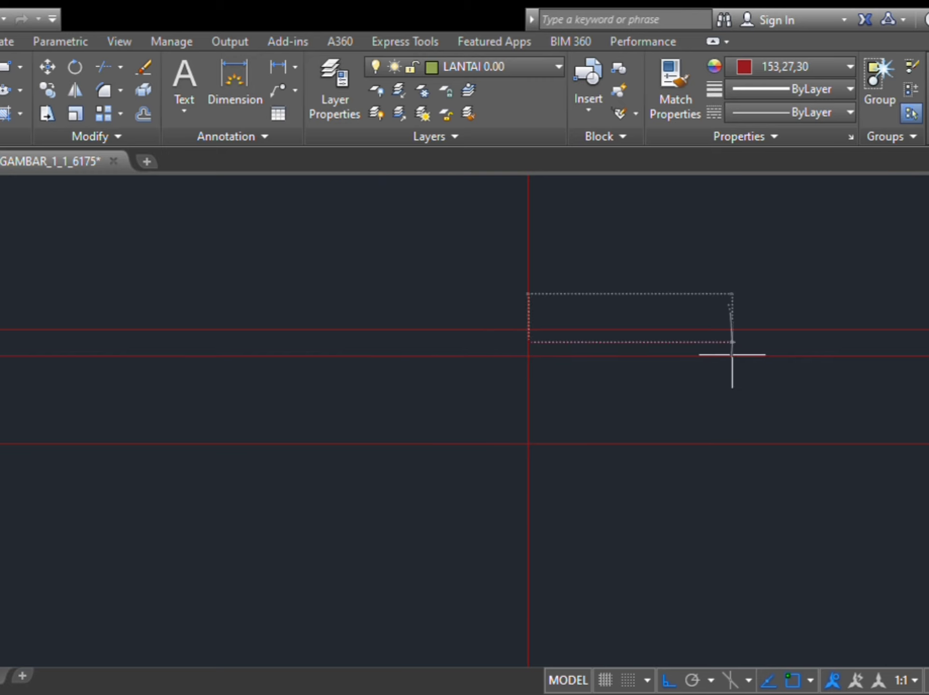
pyautogui.scroll(-7, 732, 355)
pyautogui.moveTo(732, 355); pyautogui.dragTo(256, 403, button='middle')
pyautogui.scroll(12, 723, 422)
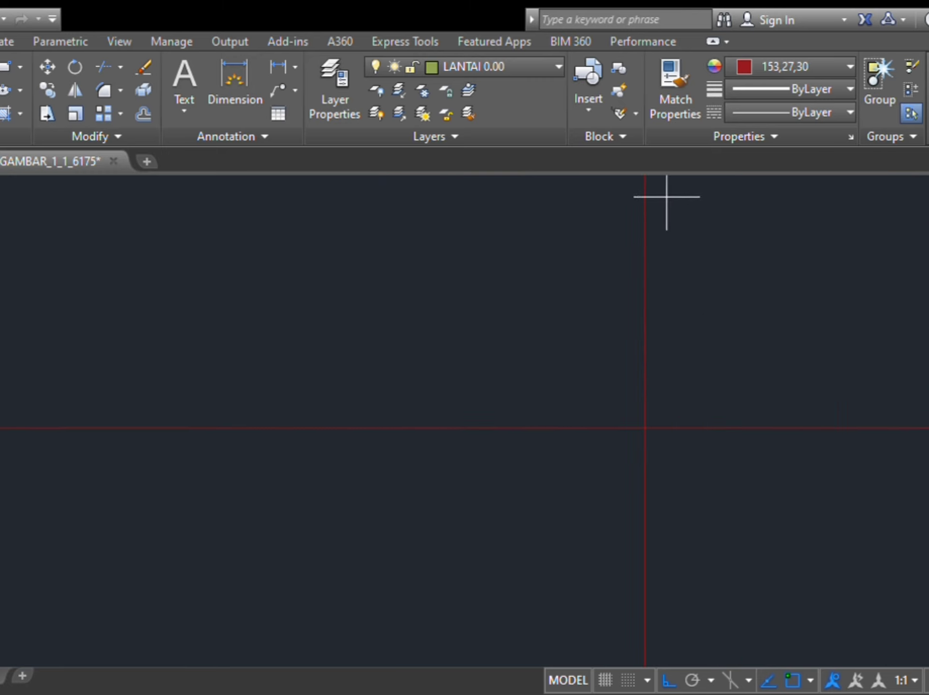
pyautogui.moveTo(673, 198); pyautogui.dragTo(735, 598, button='middle')
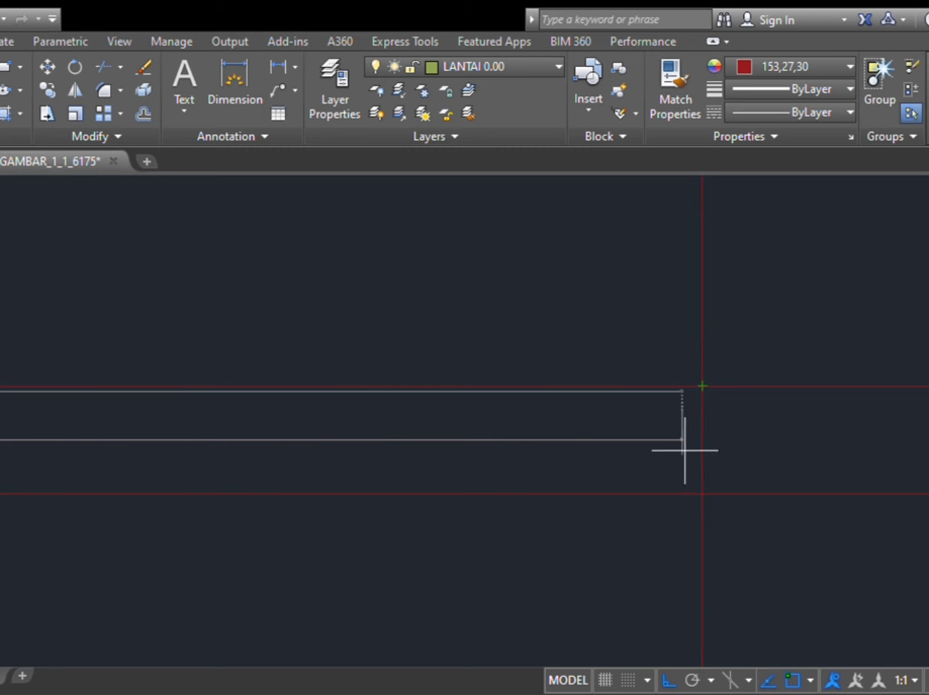
pyautogui.click(701, 387)
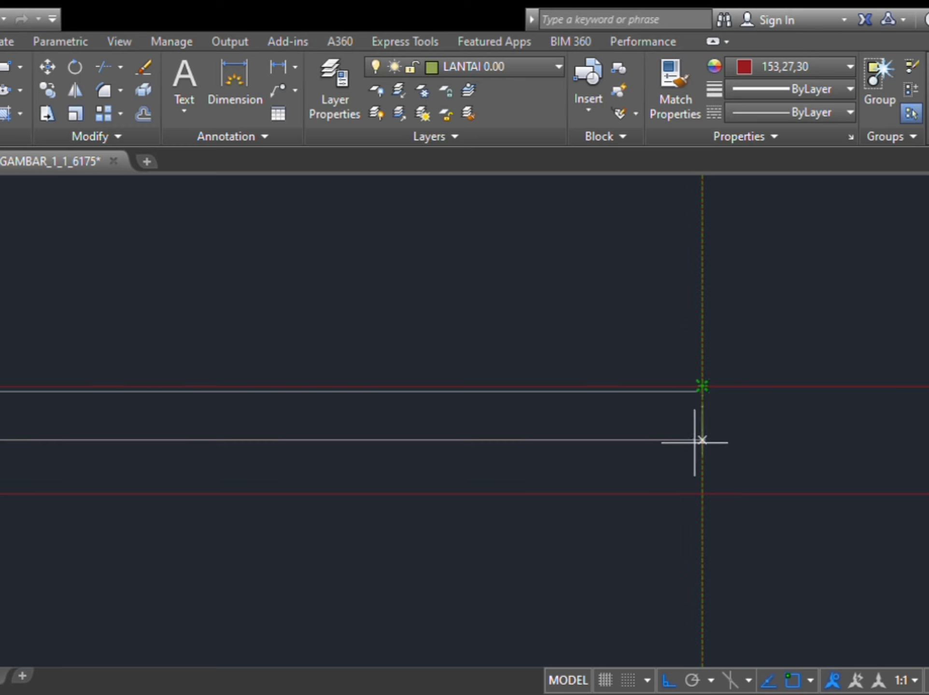
pyautogui.press('Return')
pyautogui.scroll(-3, 824, 463)
pyautogui.moveTo(823, 459); pyautogui.dragTo(365, 461, button='middle')
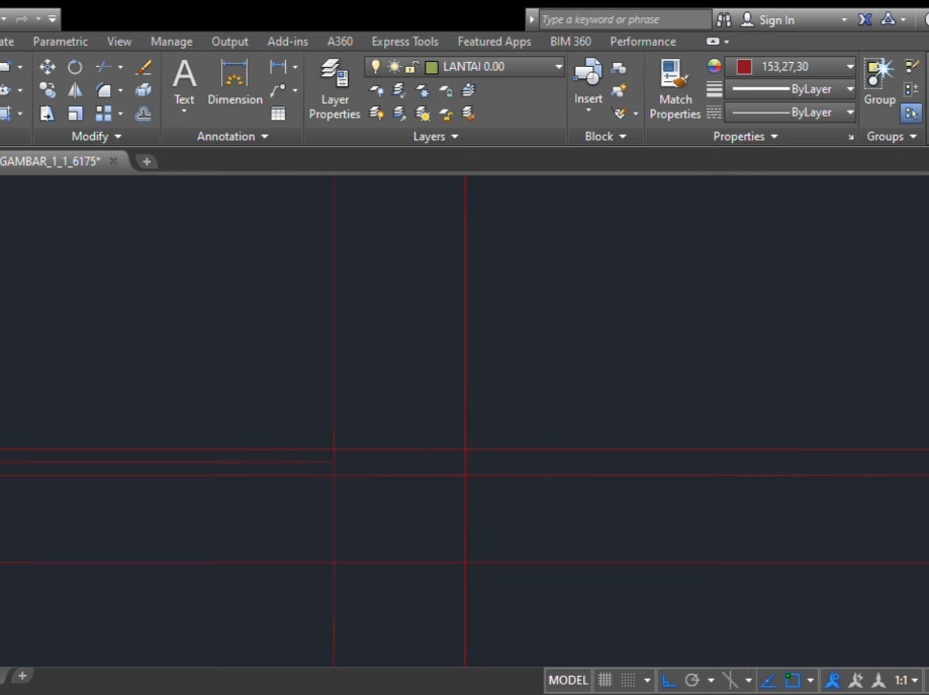
pyautogui.scroll(-1, 368, 455)
pyautogui.scroll(3, 436, 467)
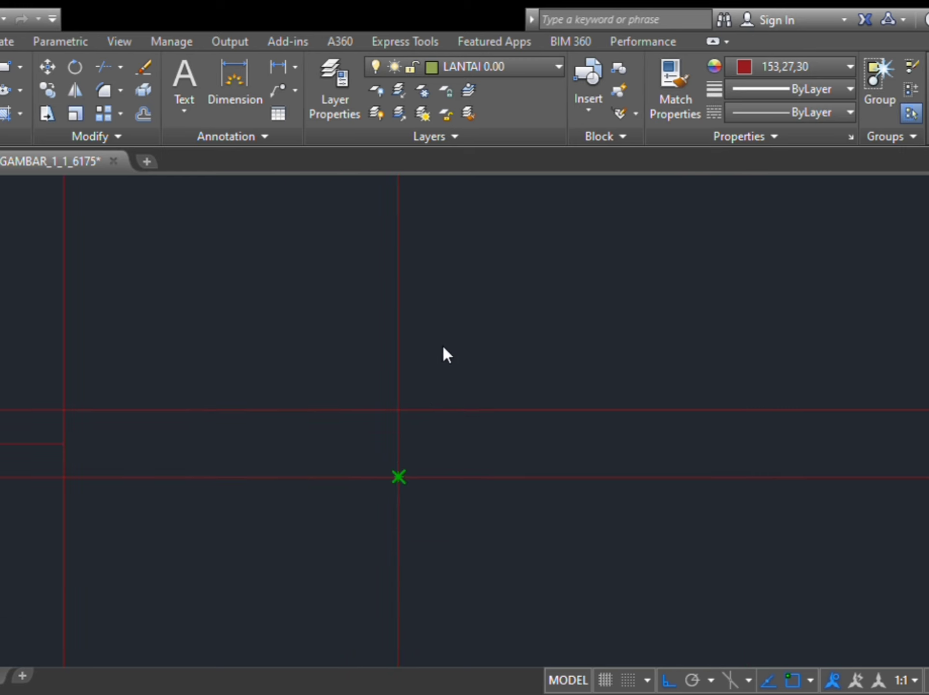
pyautogui.click(398, 410)
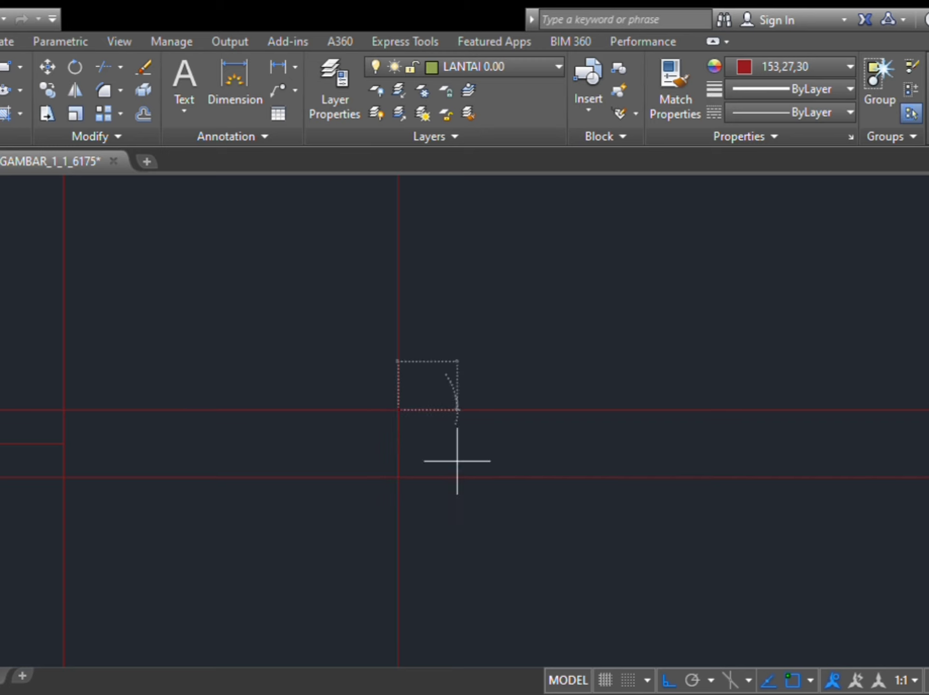
pyautogui.scroll(-2, 618, 445)
pyautogui.press('Escape')
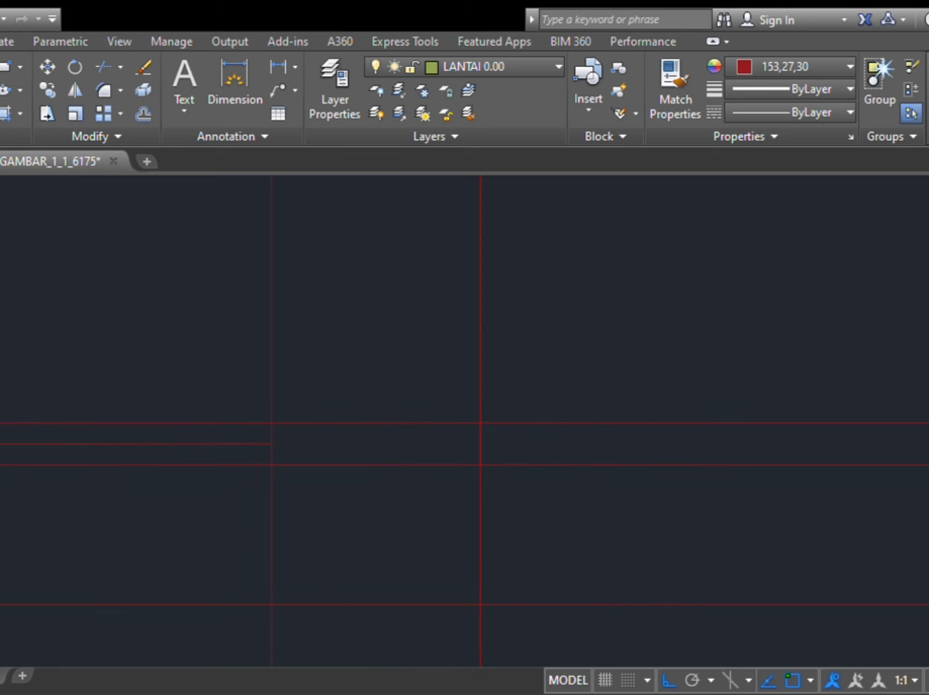
# Step: Draw a line midway between the two upper level lines across the 325 bay, ending at the second column's near edge
pyautogui.scroll(4, 494, 447)
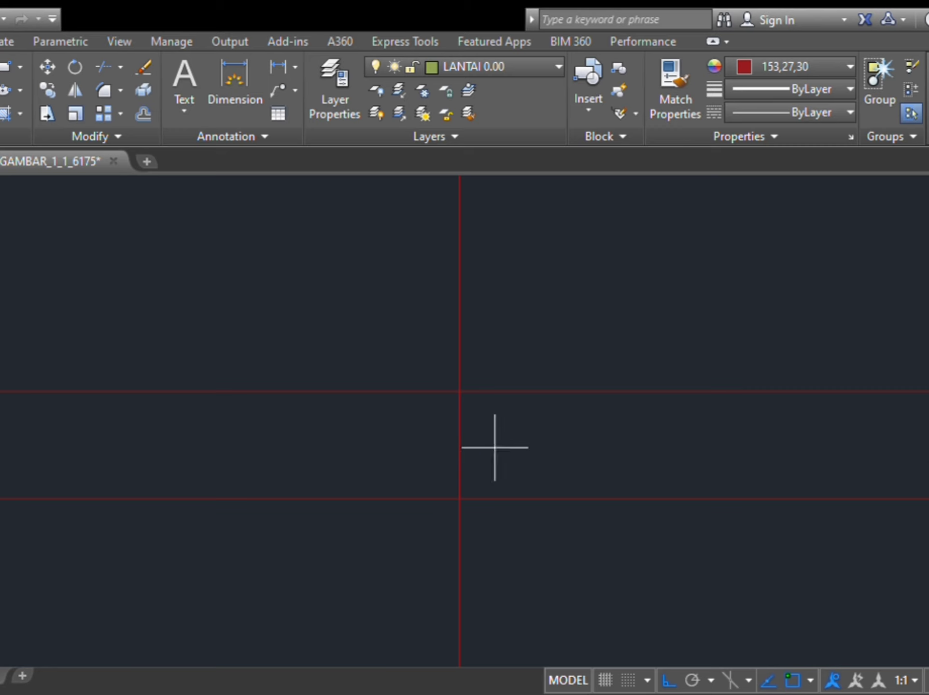
pyautogui.click(459, 389)
pyautogui.scroll(-4, 747, 414)
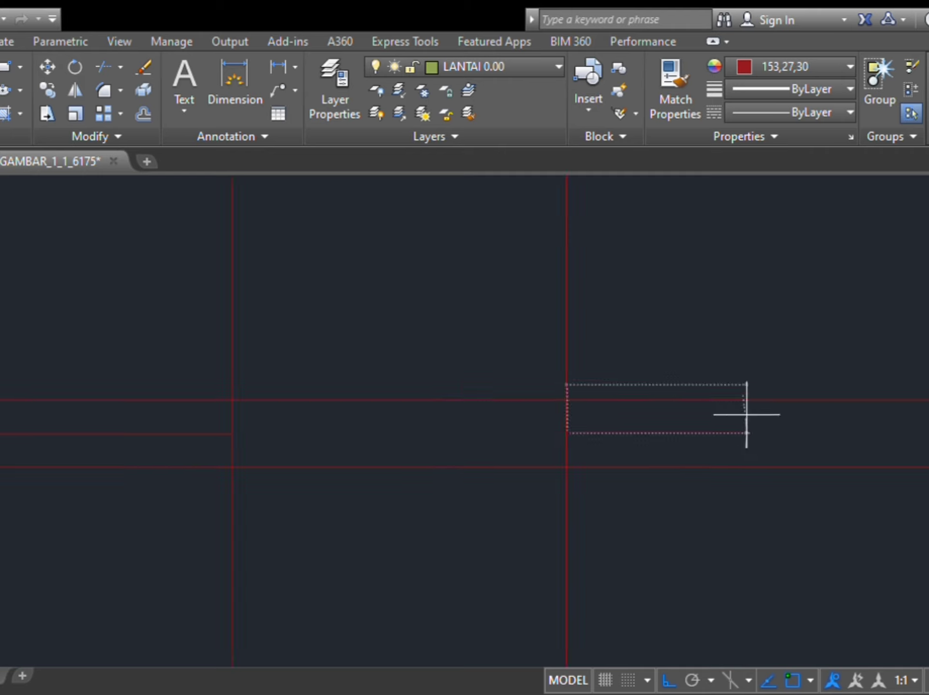
pyautogui.moveTo(747, 414); pyautogui.dragTo(299, 449, button='middle')
pyautogui.moveTo(923, 440); pyautogui.dragTo(285, 477, button='middle')
pyautogui.scroll(-2, 411, 461)
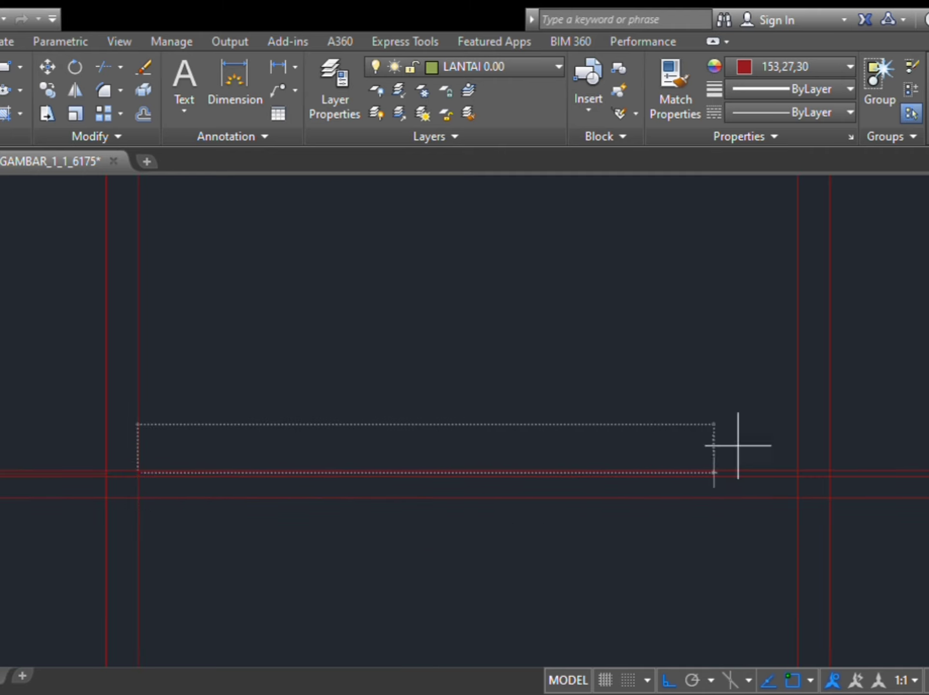
pyautogui.scroll(2, 809, 478)
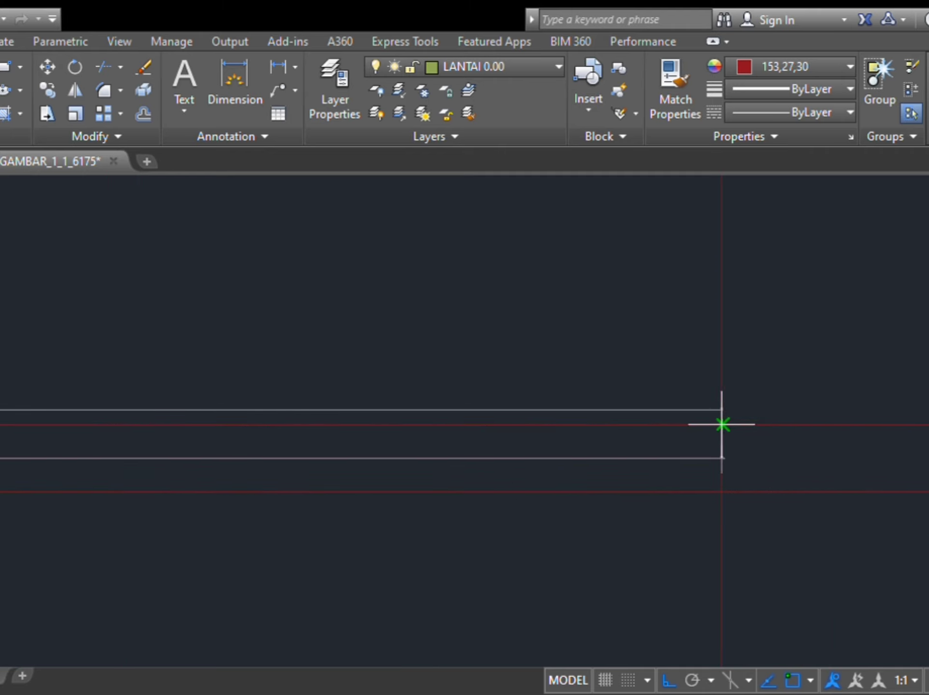
pyautogui.click(721, 457)
# Step: Draw a line midway between the two upper level lines across the 175 bay, from the second column's far edge to the third column
pyautogui.scroll(-2, 827, 459)
pyautogui.moveTo(792, 457); pyautogui.dragTo(442, 467, button='middle')
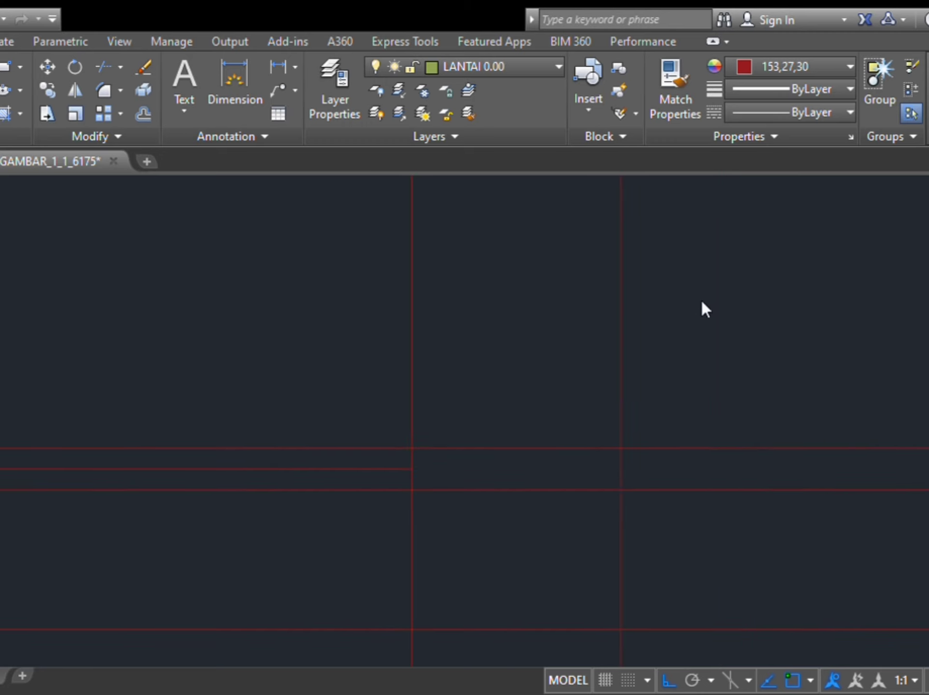
pyautogui.click(620, 490)
pyautogui.click(618, 447)
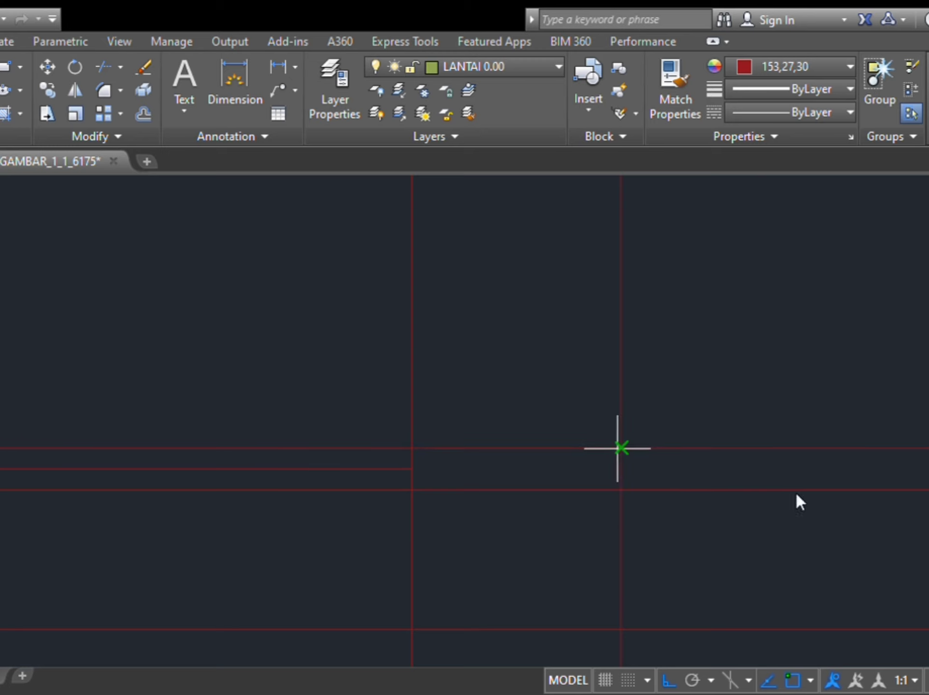
pyautogui.scroll(-2, 816, 473)
pyautogui.moveTo(773, 478); pyautogui.dragTo(350, 537, button='middle')
pyautogui.scroll(-4, 350, 537)
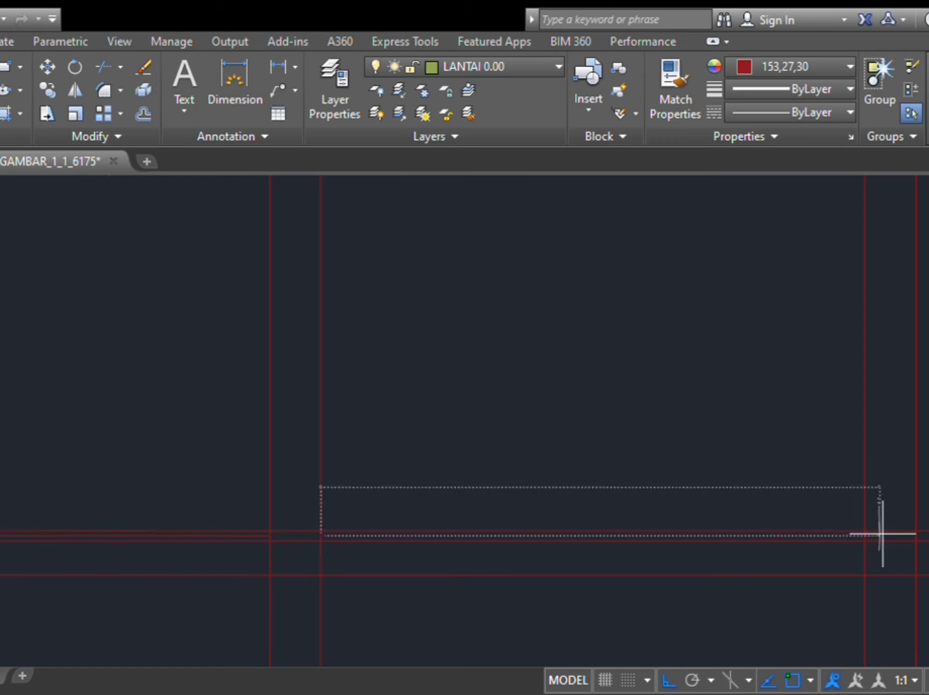
pyautogui.moveTo(881, 535)
pyautogui.mouseDown(button='middle')
pyautogui.moveTo(909, 383)
pyautogui.moveTo(896, 388)
pyautogui.mouseUp(button='middle')
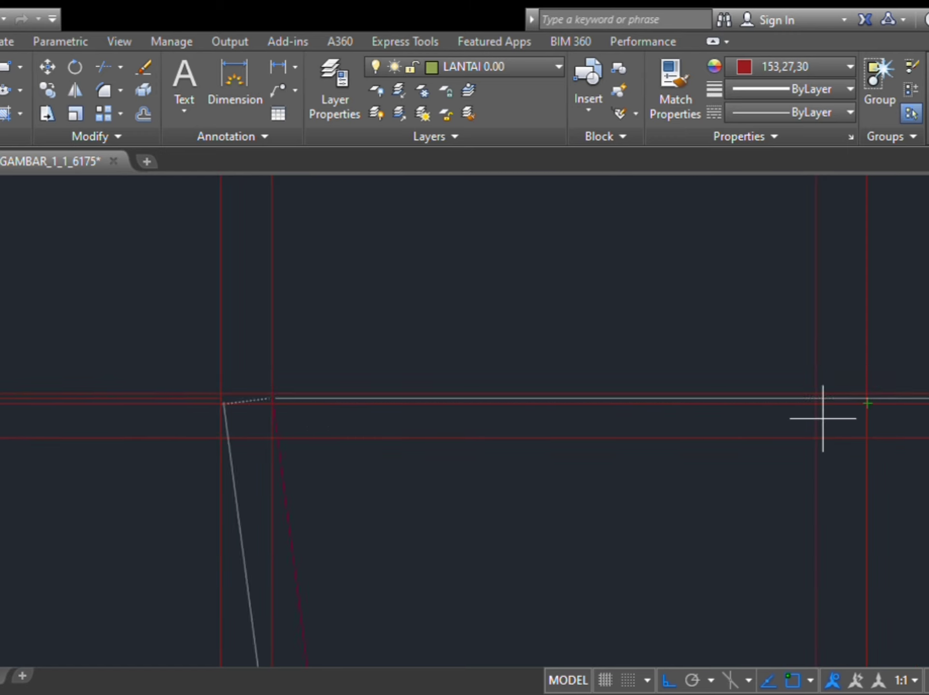
pyautogui.scroll(2, 824, 422)
pyautogui.scroll(3, 817, 386)
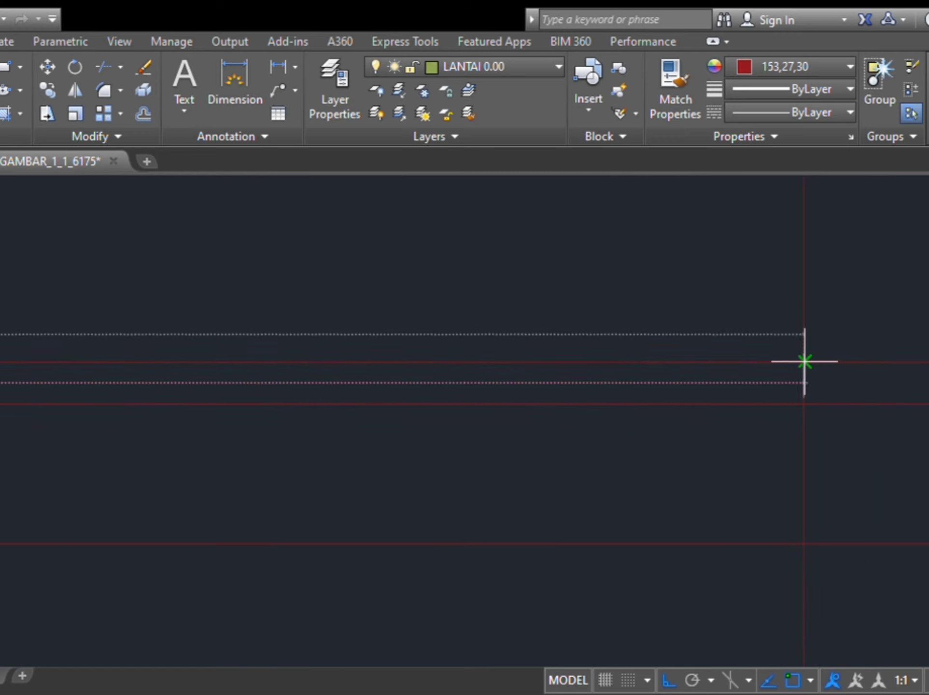
pyautogui.click(804, 383)
# Step: Draw a line midway between the two upper level lines across the bay between the 175 and 225 bays, from column edge to column edge
pyautogui.scroll(-2, 809, 387)
pyautogui.moveTo(809, 387); pyautogui.dragTo(551, 442, button='middle')
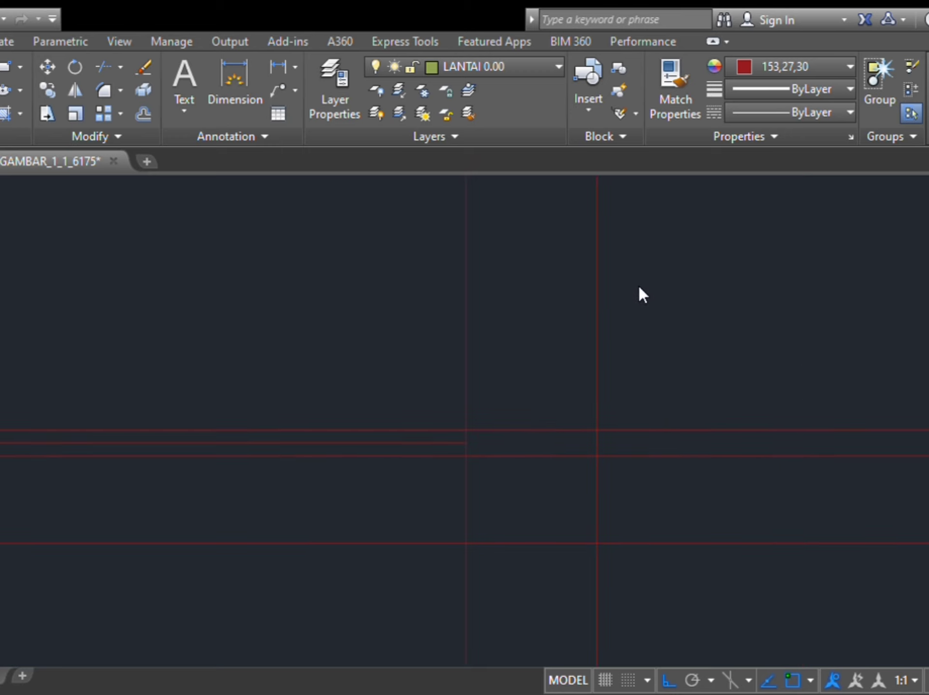
pyautogui.scroll(6, 610, 468)
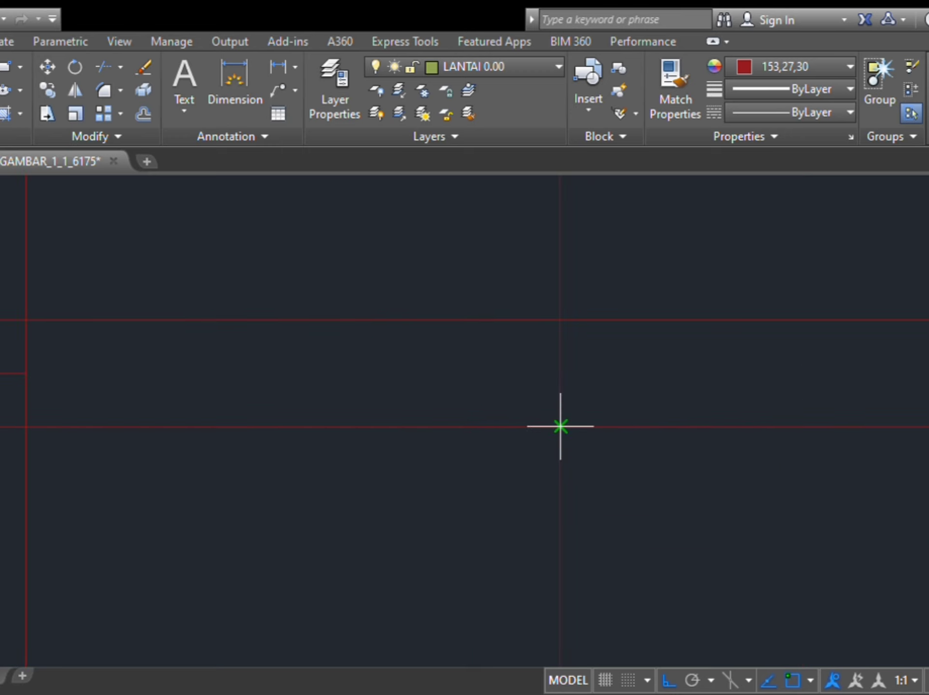
pyautogui.click(558, 320)
pyautogui.scroll(-4, 718, 398)
pyautogui.moveTo(719, 396); pyautogui.dragTo(359, 415, button='middle')
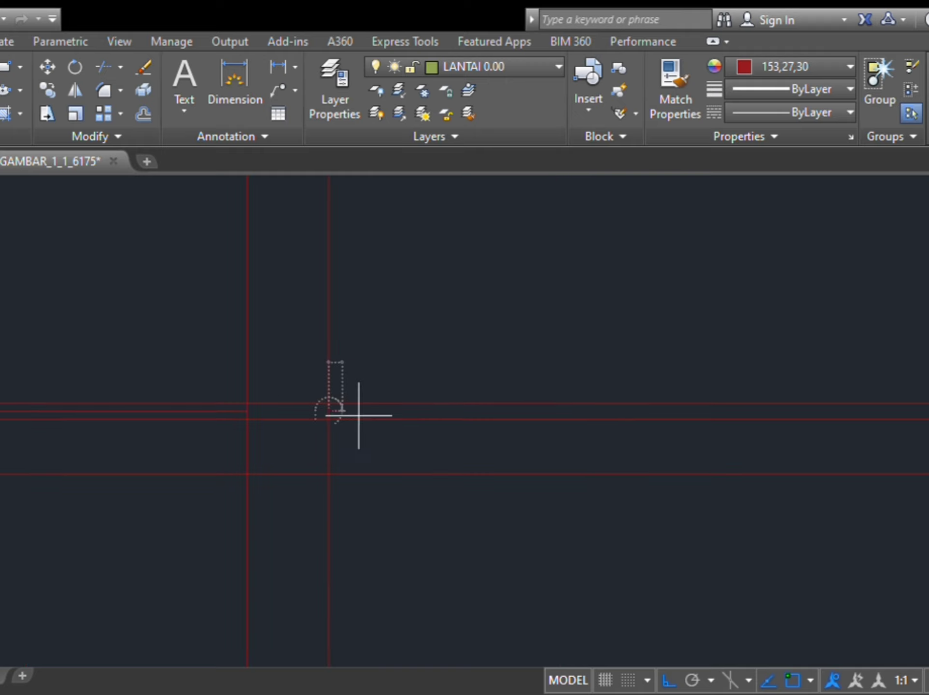
pyautogui.scroll(-4, 809, 393)
pyautogui.moveTo(810, 393); pyautogui.dragTo(276, 409, button='middle')
pyautogui.scroll(4, 402, 405)
pyautogui.scroll(8, 459, 416)
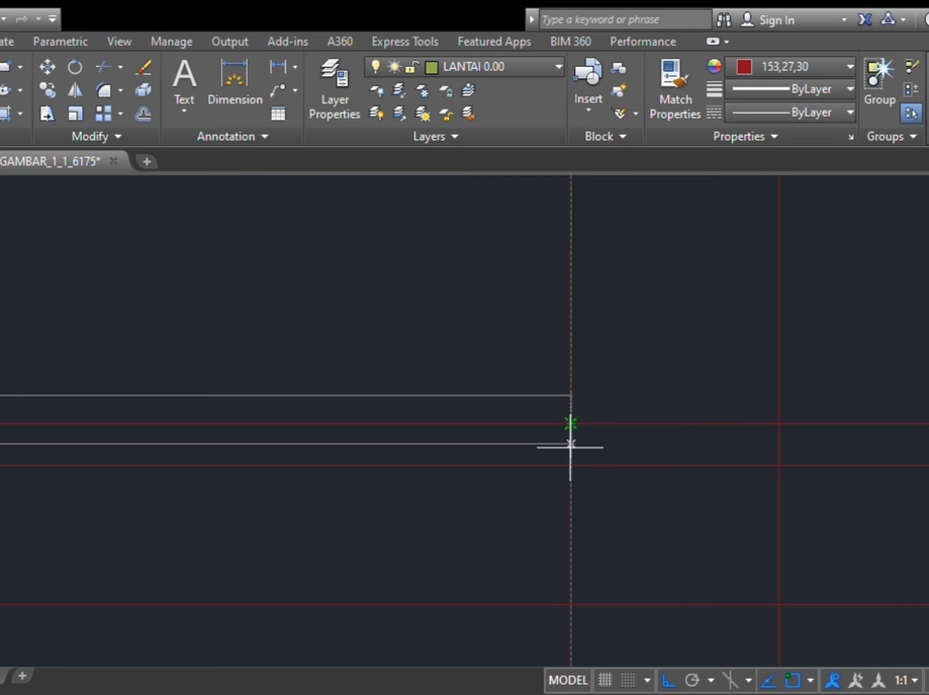
pyautogui.click(571, 444)
# Step: Draw a line midway between the two upper level lines across the 225 bay, ending at the last column's inner edge
pyautogui.scroll(-5, 711, 424)
pyautogui.scroll(-2, 712, 425)
pyautogui.moveTo(712, 430); pyautogui.dragTo(672, 338, button='middle')
pyautogui.scroll(12, 686, 324)
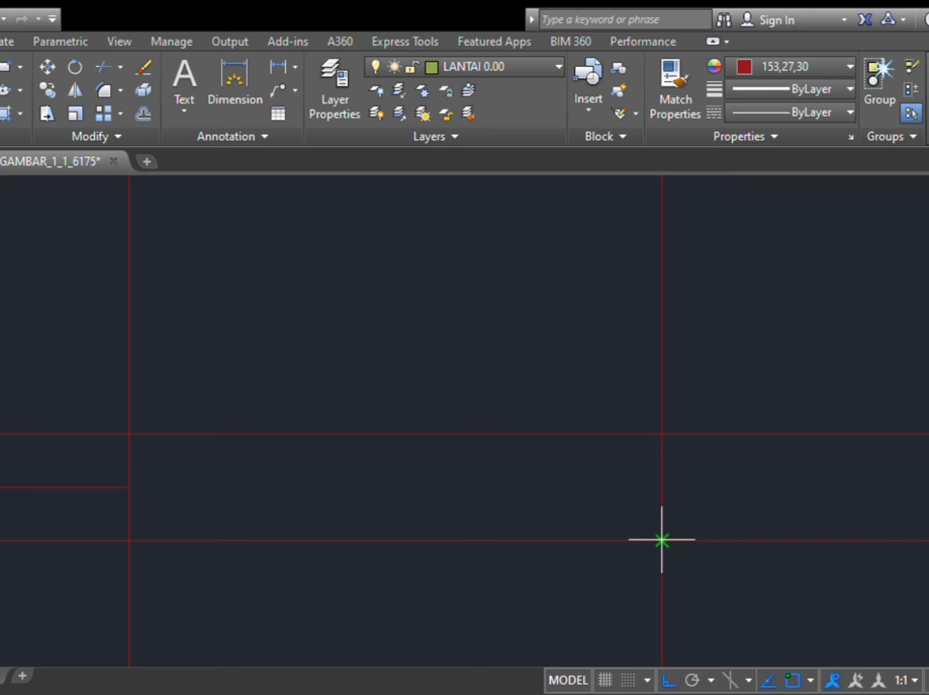
pyautogui.click(664, 432)
pyautogui.moveTo(888, 496); pyautogui.dragTo(103, 499, button='middle')
pyautogui.scroll(-4, 102, 499)
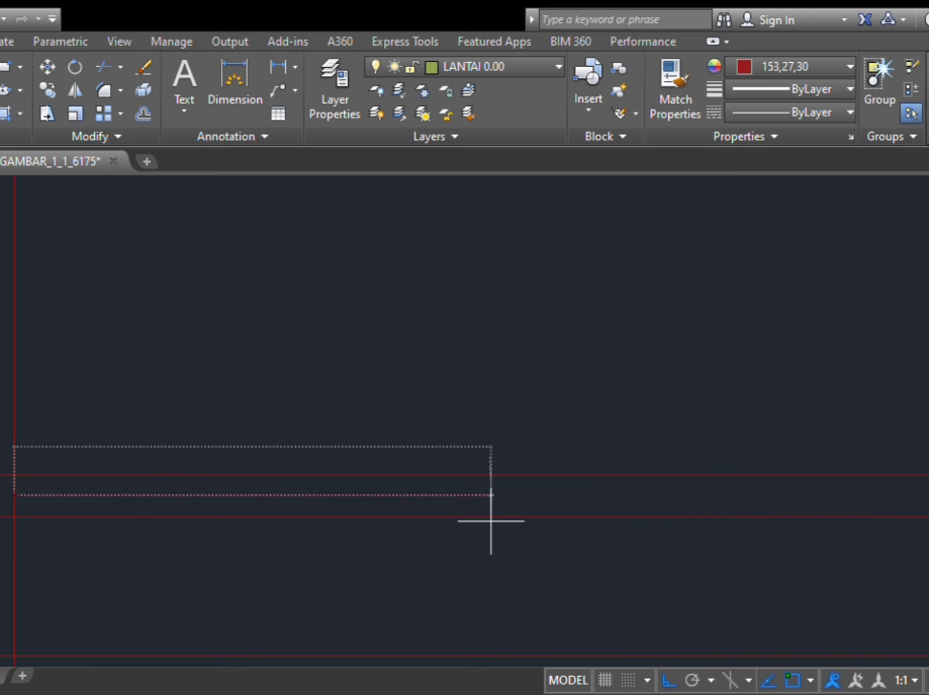
pyautogui.scroll(-6, 914, 475)
pyautogui.moveTo(858, 463); pyautogui.dragTo(541, 427, button='middle')
pyautogui.moveTo(890, 443); pyautogui.dragTo(668, 452, button='middle')
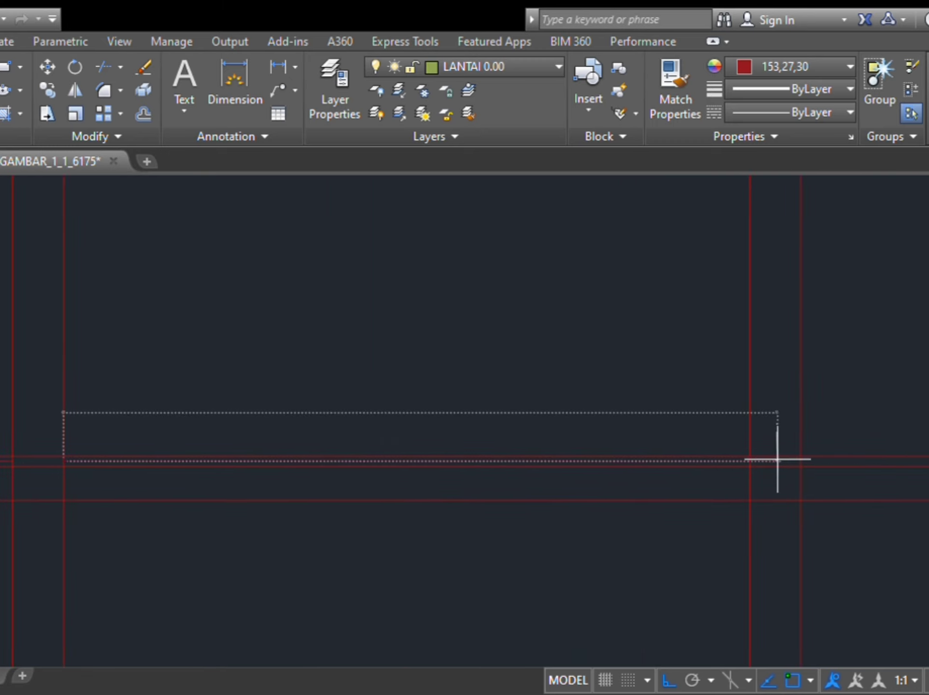
pyautogui.scroll(3, 764, 469)
pyautogui.scroll(2, 666, 477)
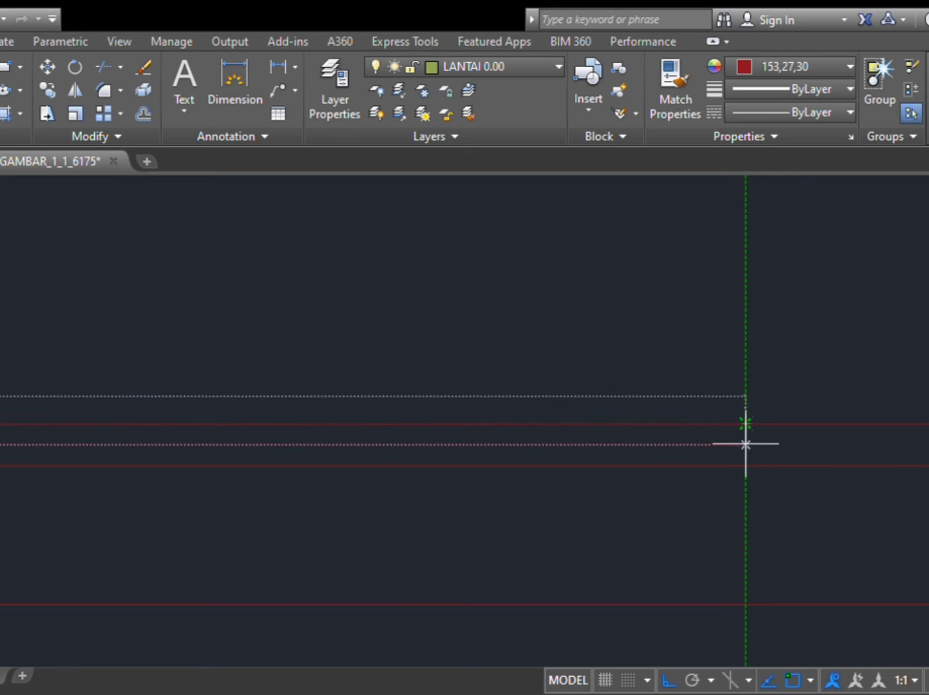
pyautogui.click(746, 444)
pyautogui.scroll(4, 795, 434)
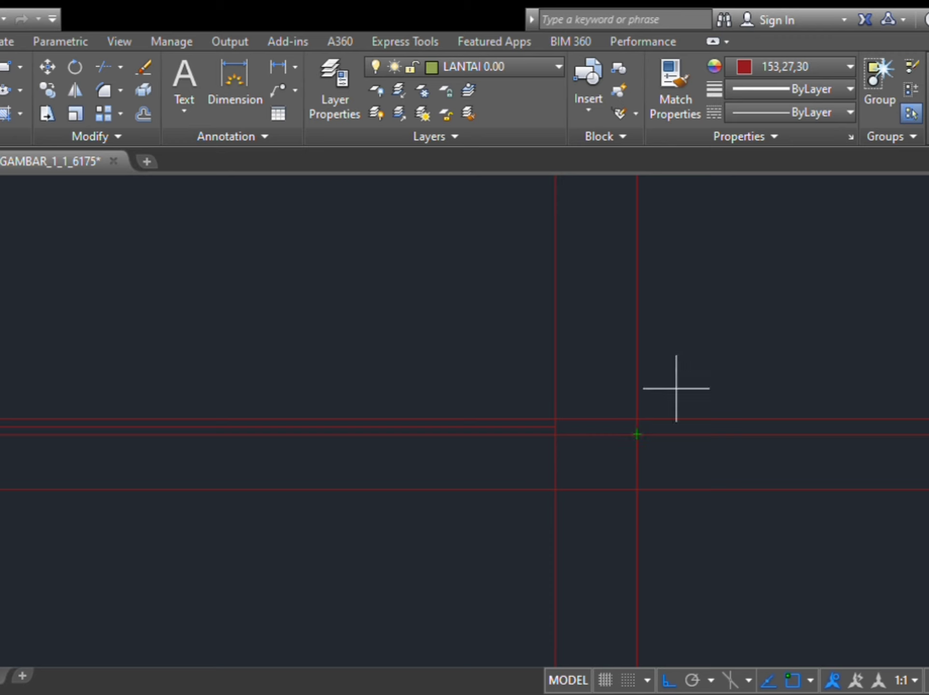
pyautogui.scroll(4, 547, 439)
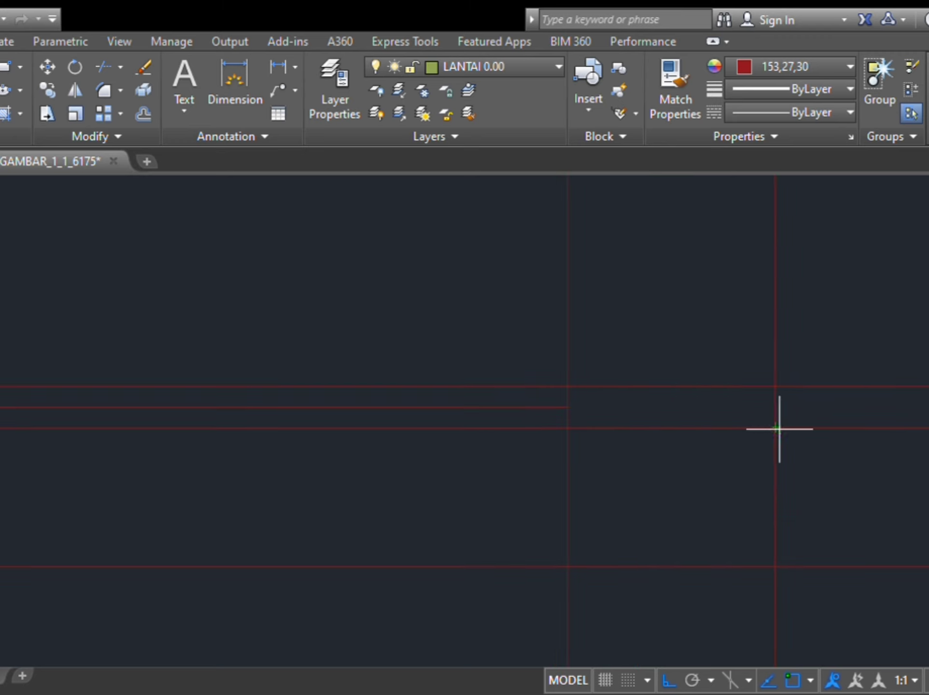
pyautogui.click(773, 386)
pyautogui.moveTo(868, 415); pyautogui.dragTo(365, 422, button='middle')
pyautogui.scroll(-2, 365, 422)
pyautogui.scroll(-2, 587, 421)
pyautogui.moveTo(893, 391)
pyautogui.mouseDown(button='middle')
pyautogui.moveTo(690, 395)
pyautogui.moveTo(807, 265)
pyautogui.mouseUp(button='middle')
pyautogui.scroll(-4, 695, 404)
pyautogui.press('Escape')
pyautogui.scroll(-4, 682, 416)
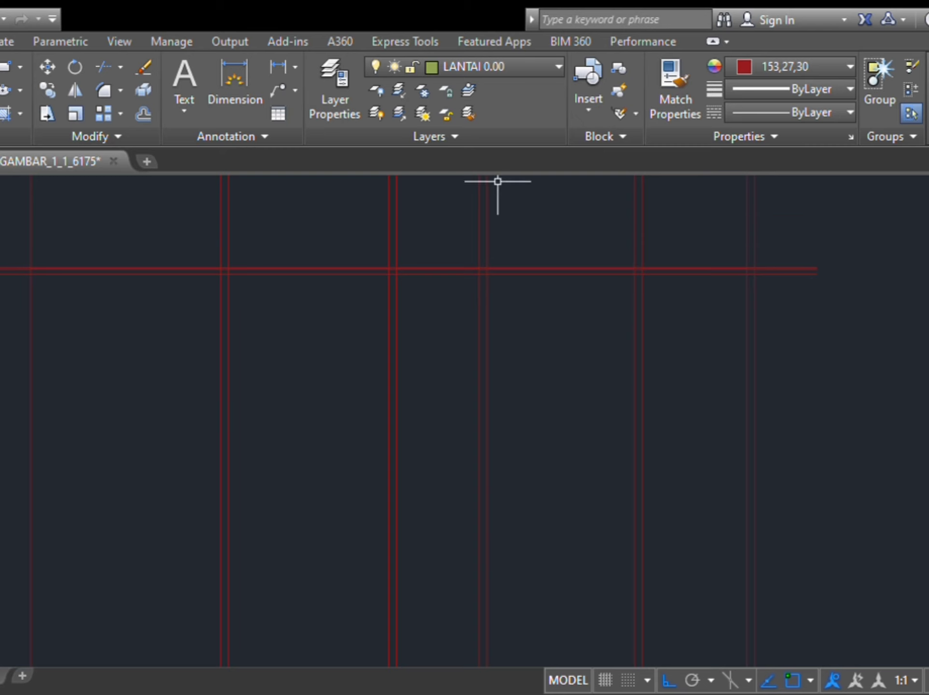
# Step: Set the linetype of the middle floor lines in all five bays between the columns to BATTING
pyautogui.scroll(6, 498, 253)
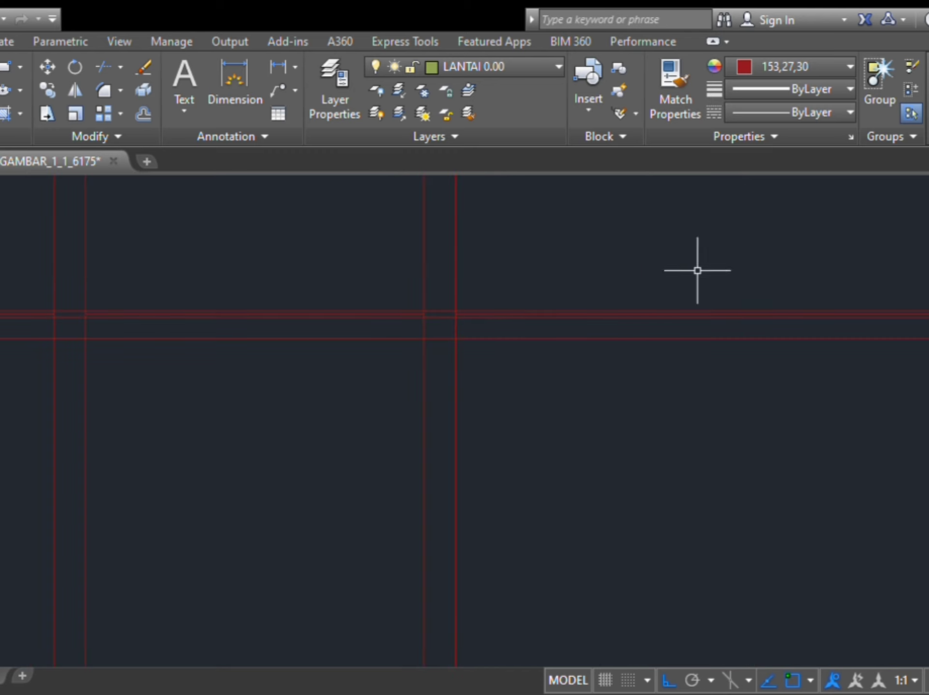
pyautogui.scroll(2, 824, 290)
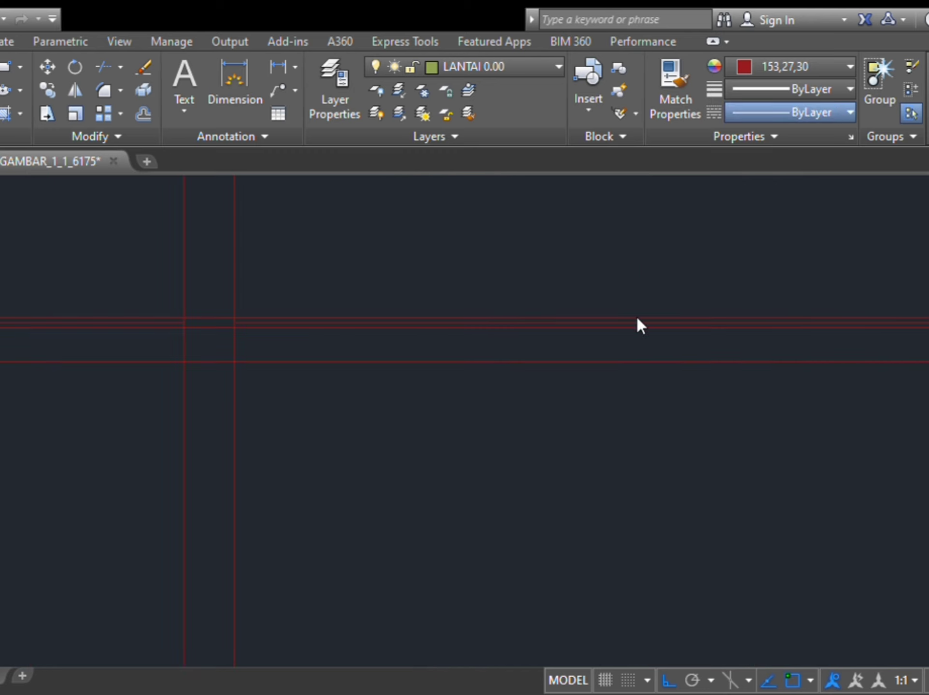
pyautogui.scroll(-3, 711, 316)
pyautogui.scroll(-2, 927, 307)
pyautogui.scroll(4, 928, 310)
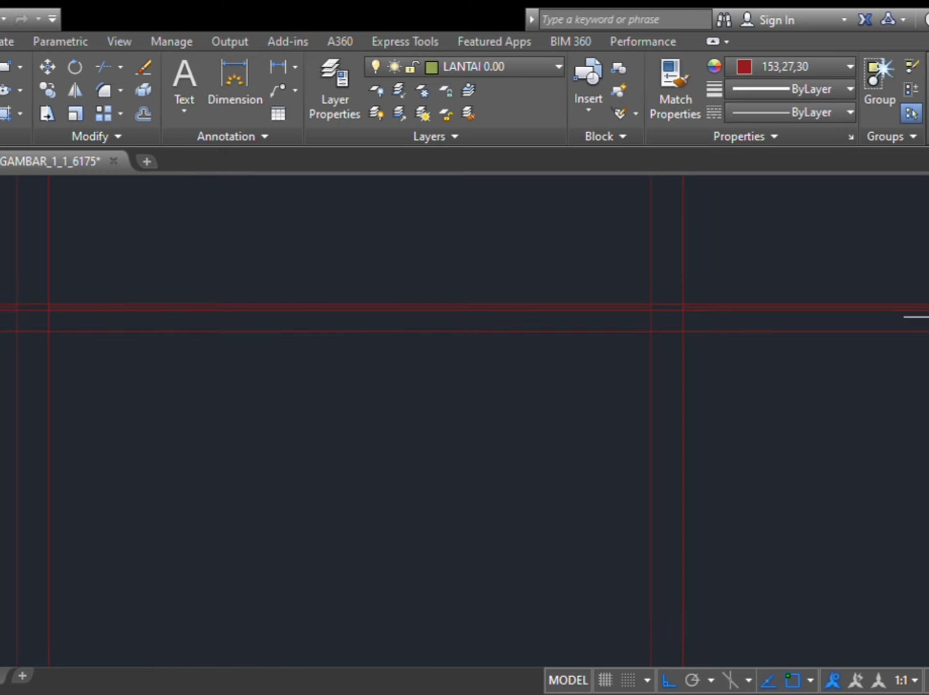
pyautogui.scroll(3, 928, 309)
pyautogui.click(907, 272)
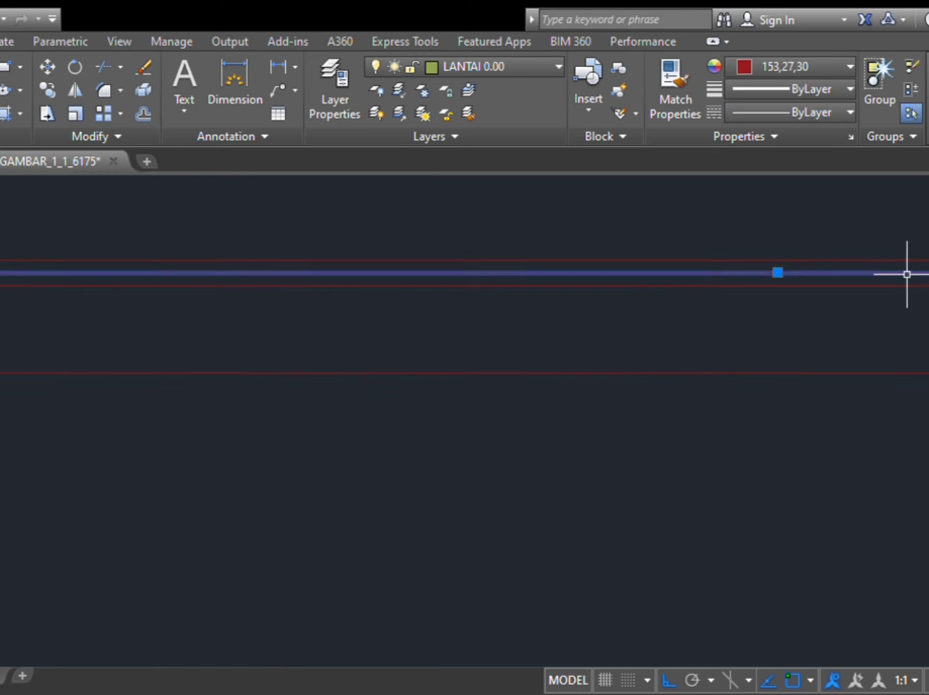
pyautogui.scroll(-6, 904, 275)
pyautogui.scroll(-2, 904, 276)
pyautogui.moveTo(904, 276); pyautogui.dragTo(463, 322, button='middle')
pyautogui.scroll(5, 289, 319)
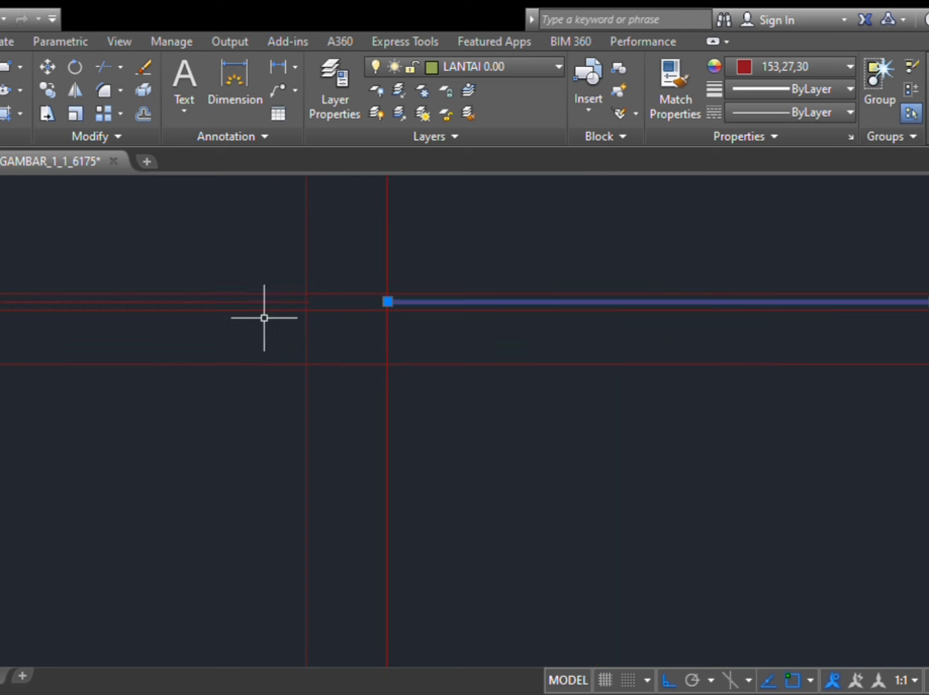
pyautogui.scroll(-5, 271, 301)
pyautogui.moveTo(270, 301); pyautogui.dragTo(647, 297, button='middle')
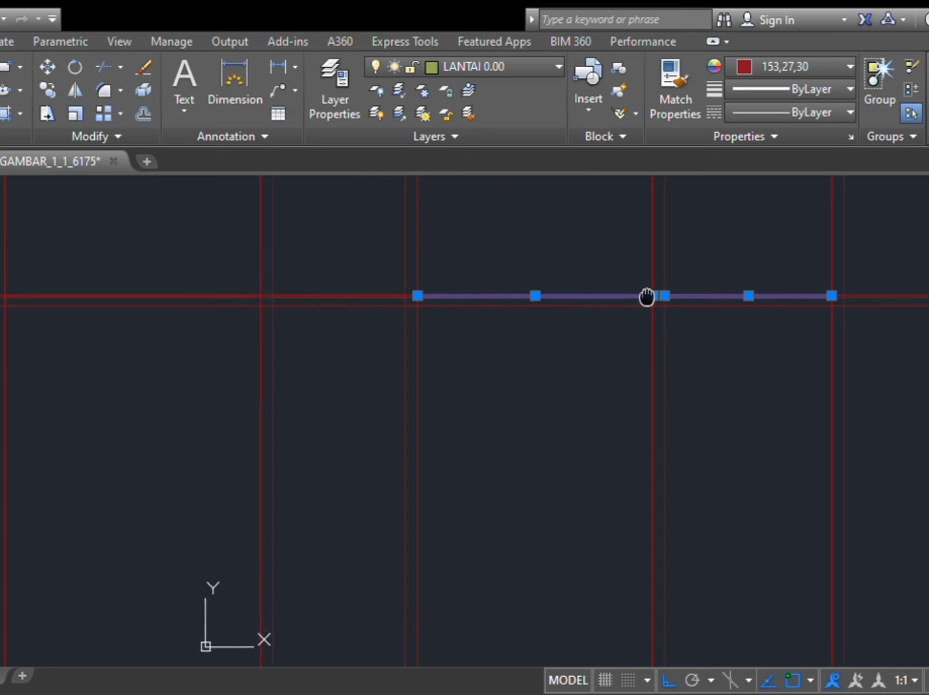
pyautogui.scroll(2, 325, 301)
pyautogui.scroll(6, 356, 295)
pyautogui.click(351, 293)
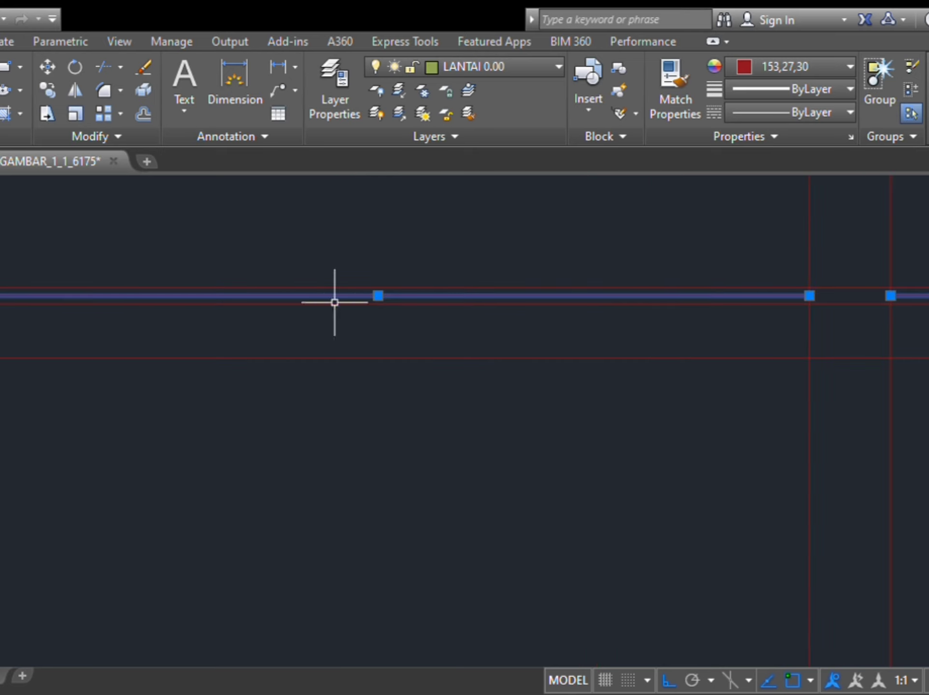
pyautogui.scroll(-2, 309, 315)
pyautogui.moveTo(308, 316); pyautogui.dragTo(826, 337, button='middle')
pyautogui.scroll(2, 425, 320)
pyautogui.click(427, 318)
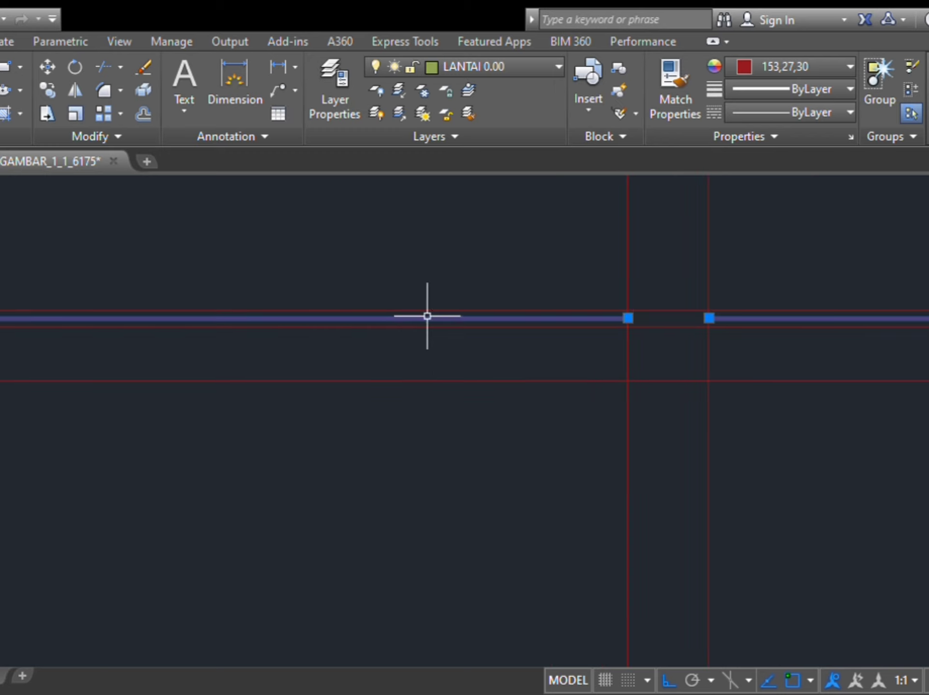
pyautogui.scroll(-10, 366, 332)
pyautogui.moveTo(365, 332); pyautogui.dragTo(725, 328, button='middle')
pyautogui.scroll(5, 608, 318)
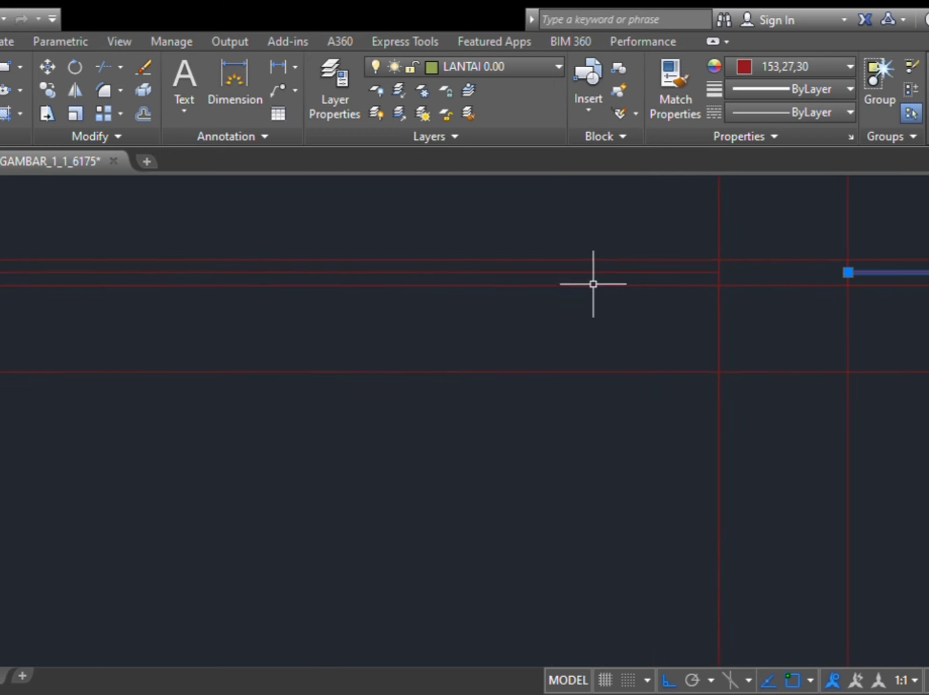
pyautogui.click(596, 274)
pyautogui.scroll(-7, 586, 275)
pyautogui.moveTo(587, 276); pyautogui.dragTo(927, 297, button='middle')
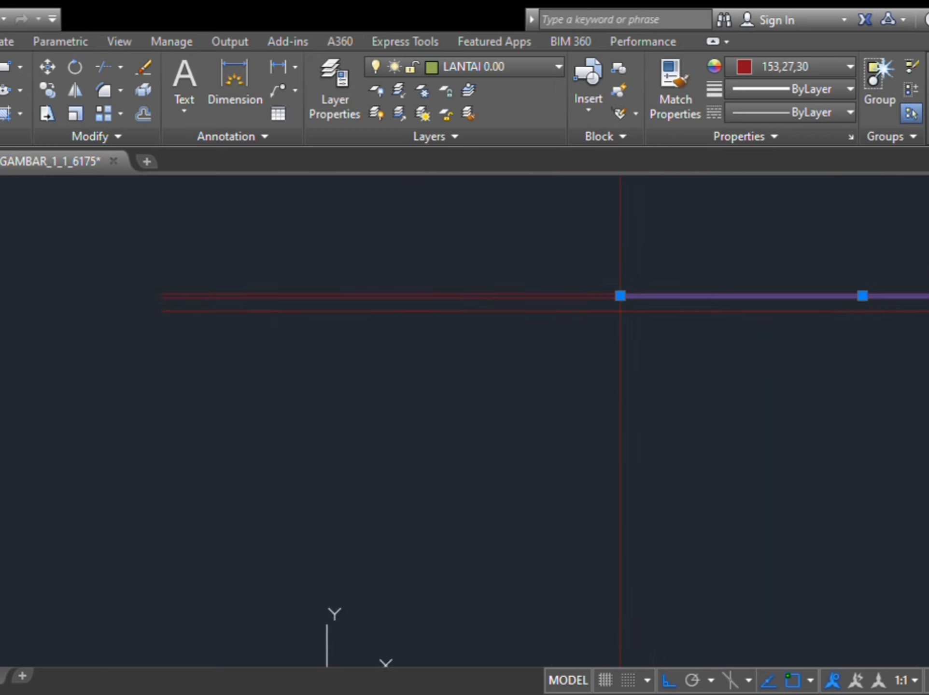
pyautogui.scroll(2, 587, 298)
pyautogui.scroll(3, 587, 297)
pyautogui.scroll(-5, 775, 289)
pyautogui.moveTo(775, 289); pyautogui.dragTo(473, 275, button='middle')
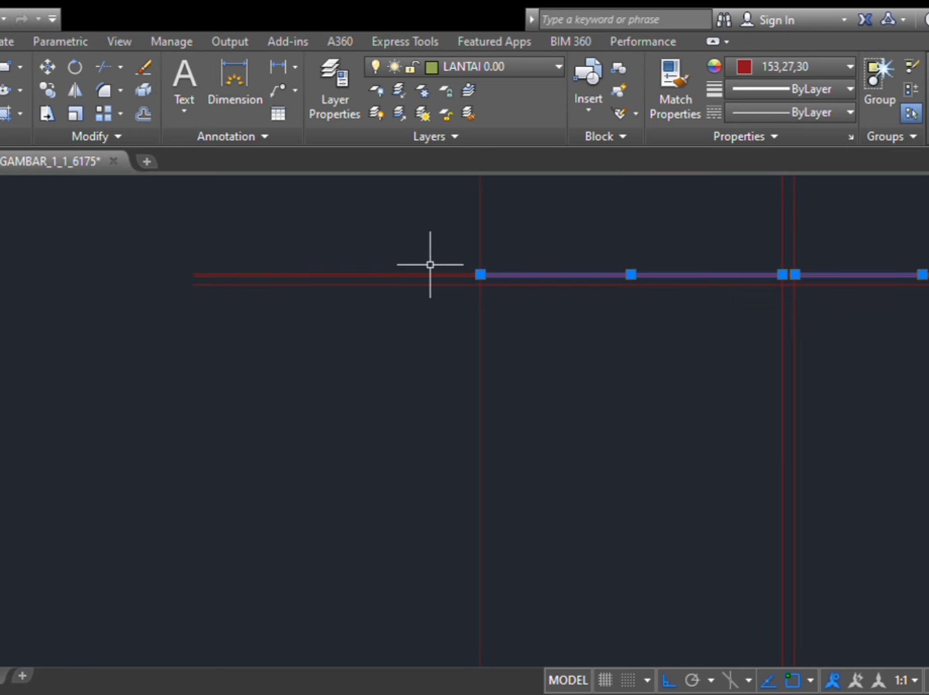
pyautogui.scroll(-6, 526, 278)
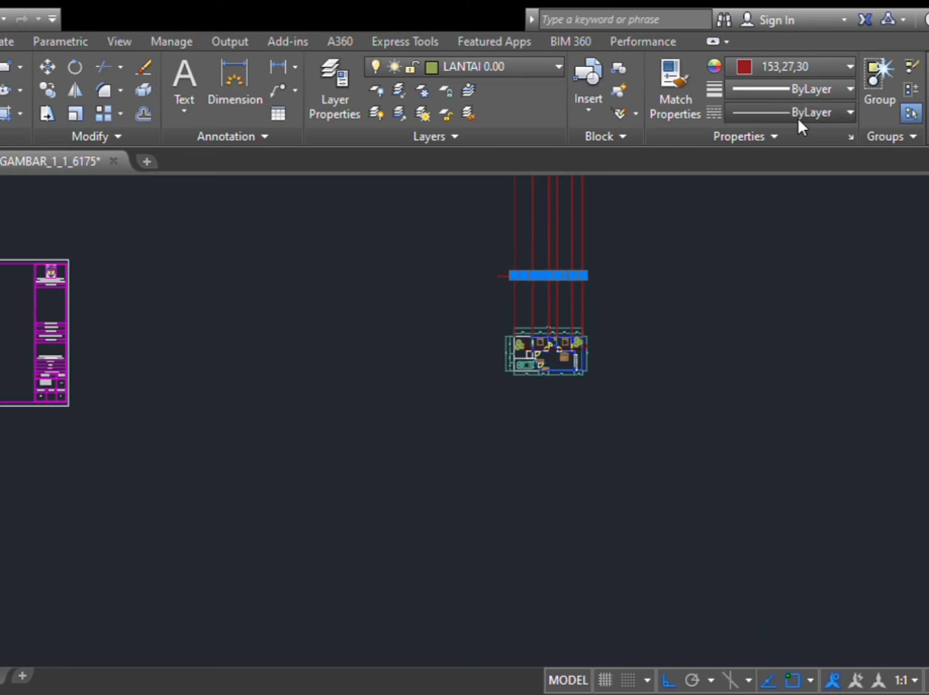
pyautogui.scroll(6, 414, 258)
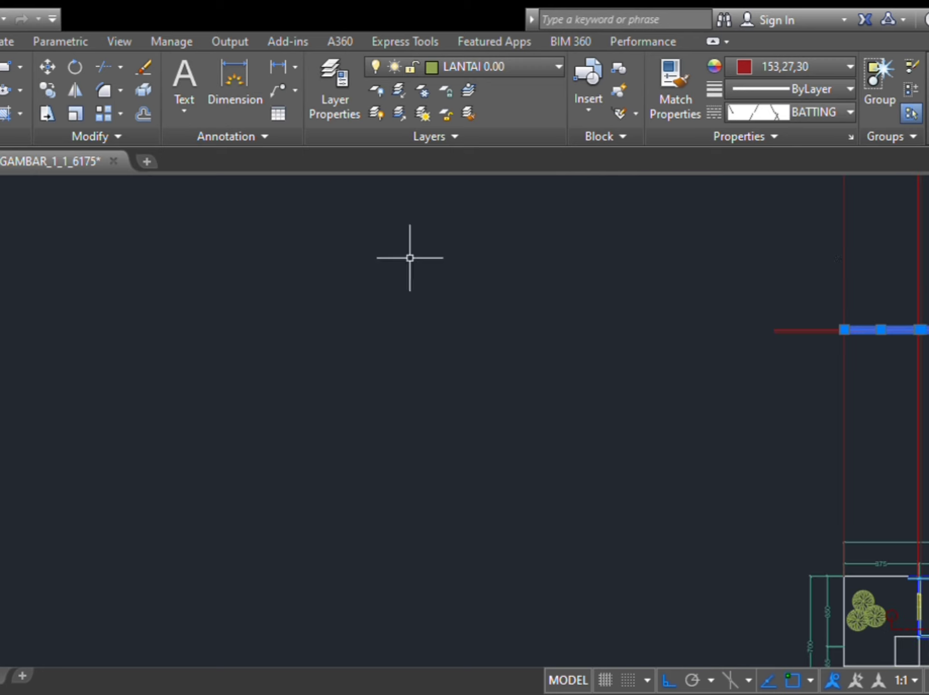
# Step: Reduce the linetype scale of the five BATTING lines so the pattern fits between the two upper level lines
pyautogui.scroll(8, 917, 333)
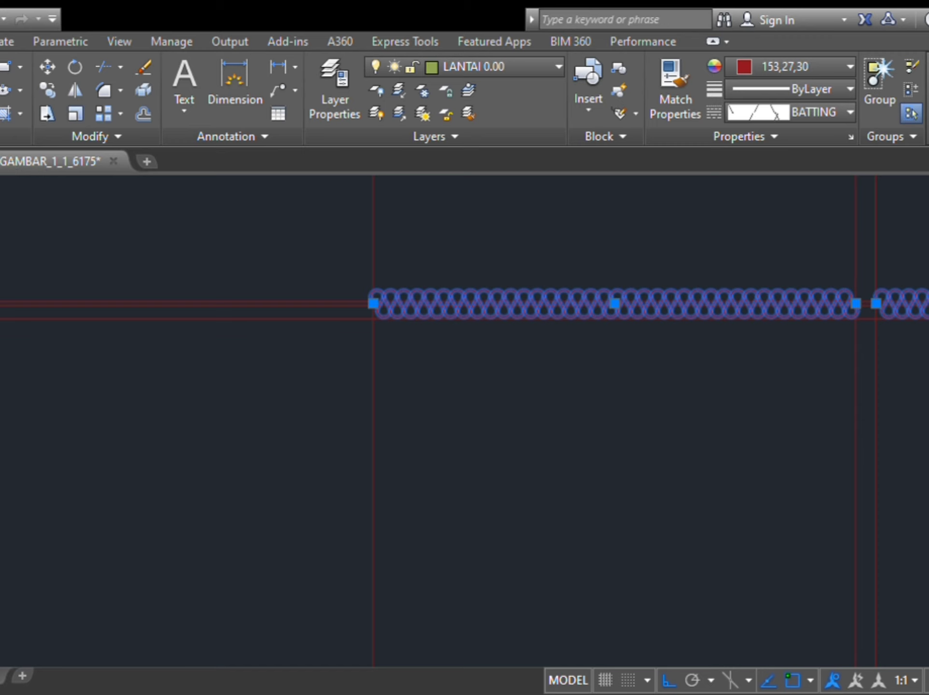
pyautogui.press('Return')
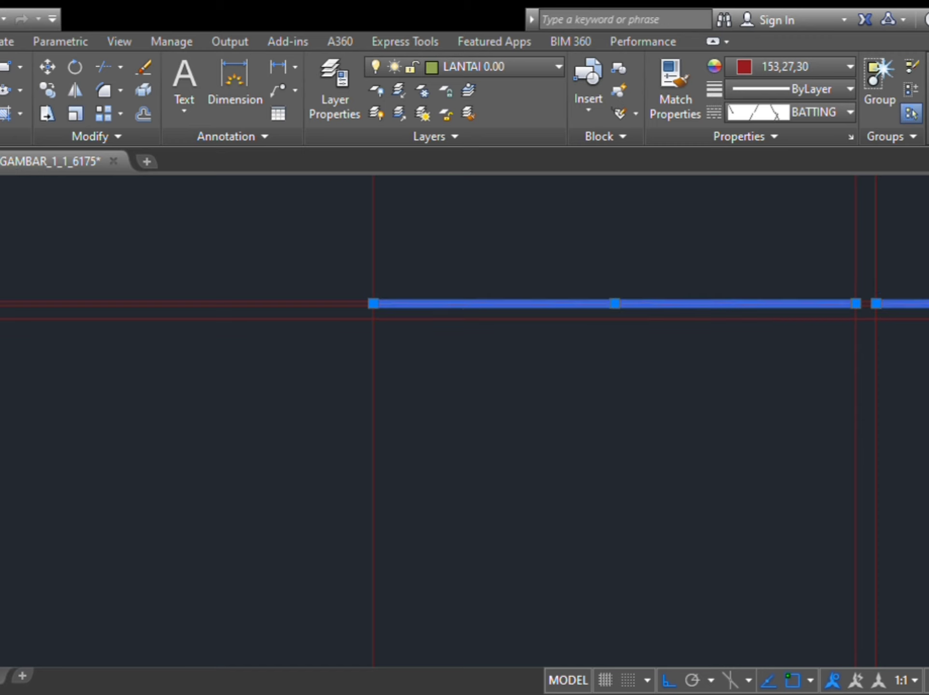
pyautogui.scroll(5, 580, 375)
pyautogui.scroll(-5, 474, 325)
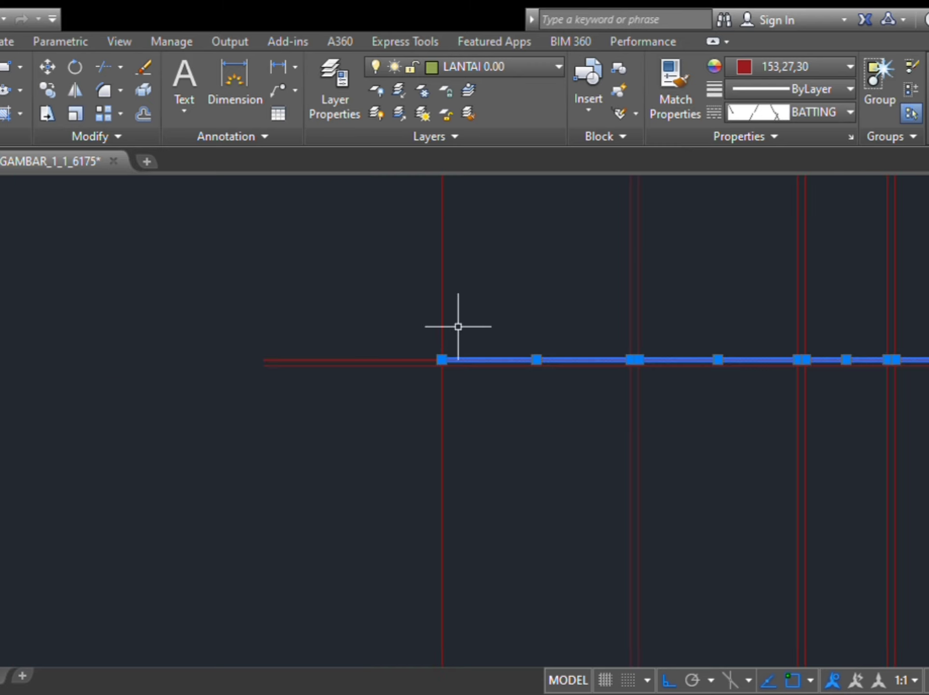
pyautogui.scroll(10, 459, 327)
pyautogui.scroll(-2, 444, 346)
pyautogui.moveTo(441, 349); pyautogui.dragTo(420, 235, button='middle')
pyautogui.press('Escape')
# Step: Set the colour of the BATTING lines in all five bays to ByLayer
pyautogui.scroll(-2, 369, 333)
pyautogui.moveTo(360, 355); pyautogui.dragTo(223, 342, button='middle')
pyautogui.scroll(2, 691, 382)
pyautogui.click(687, 349)
pyautogui.scroll(-2, 687, 349)
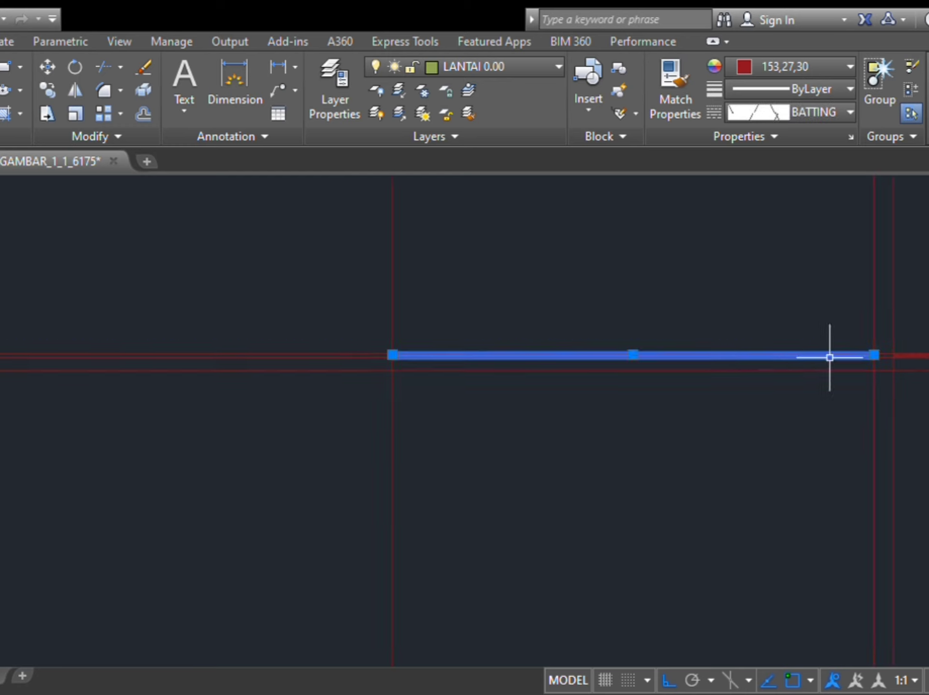
pyautogui.moveTo(829, 355); pyautogui.dragTo(669, 384, button='middle')
pyautogui.scroll(4, 749, 395)
pyautogui.click(748, 332)
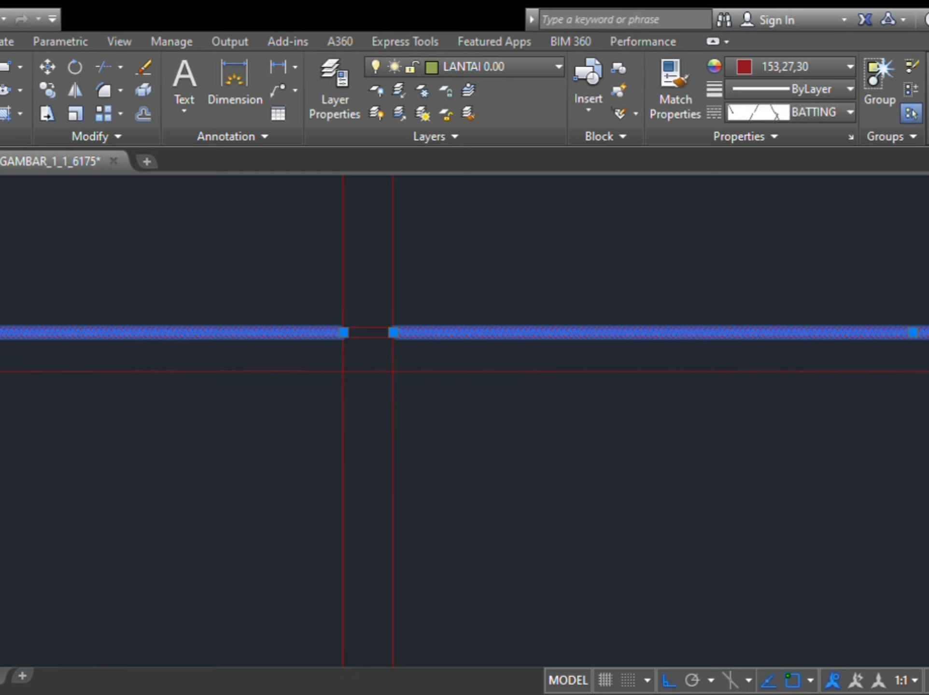
pyautogui.moveTo(855, 325); pyautogui.dragTo(58, 366, button='middle')
pyautogui.click(720, 371)
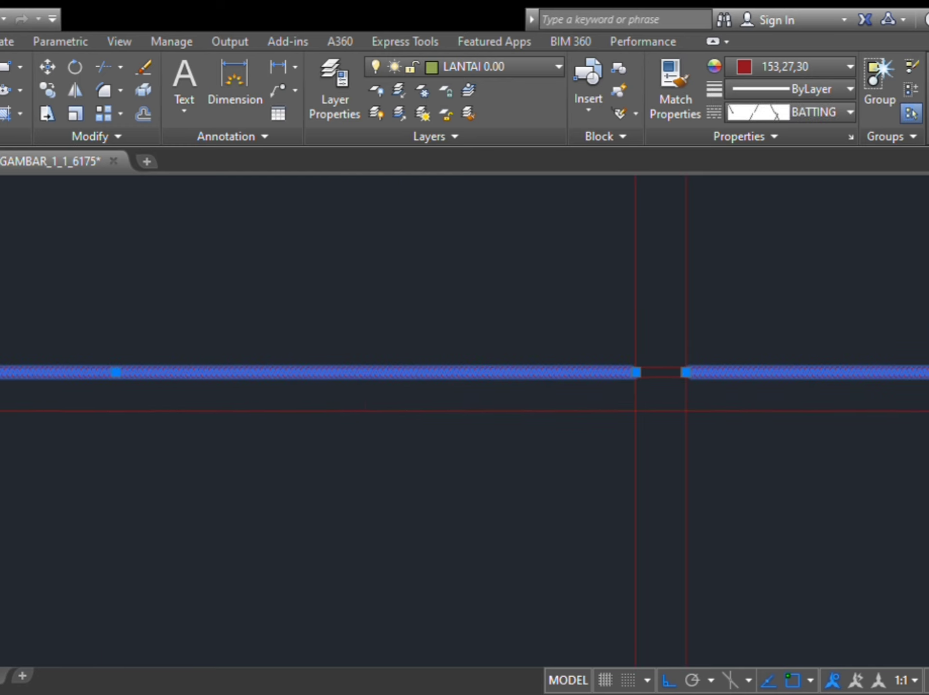
pyautogui.scroll(-5, 586, 416)
pyautogui.scroll(6, 587, 416)
pyautogui.click(616, 423)
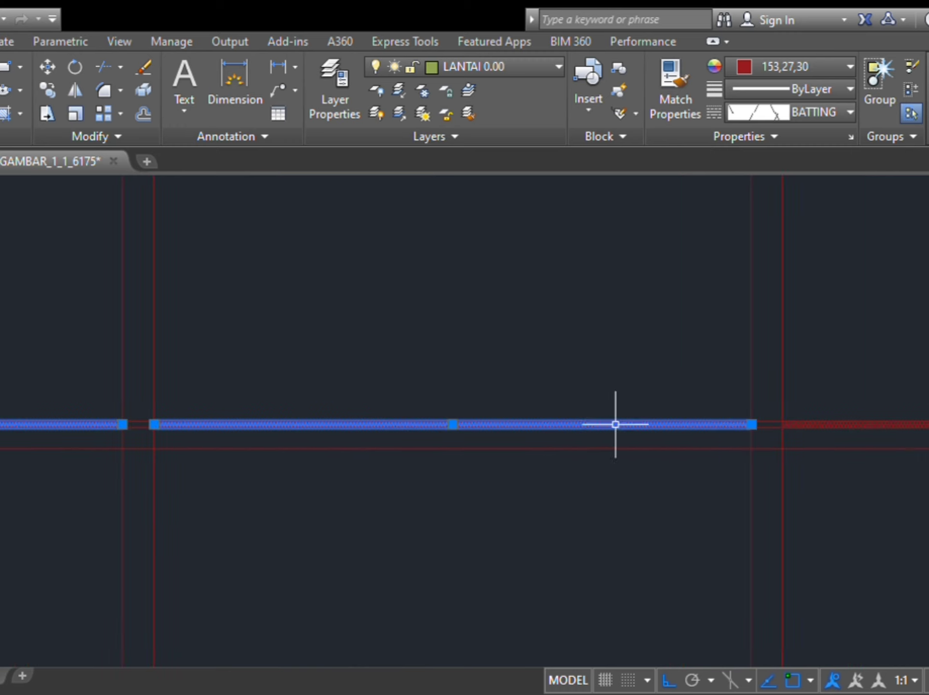
pyautogui.click(850, 420)
pyautogui.scroll(-5, 850, 420)
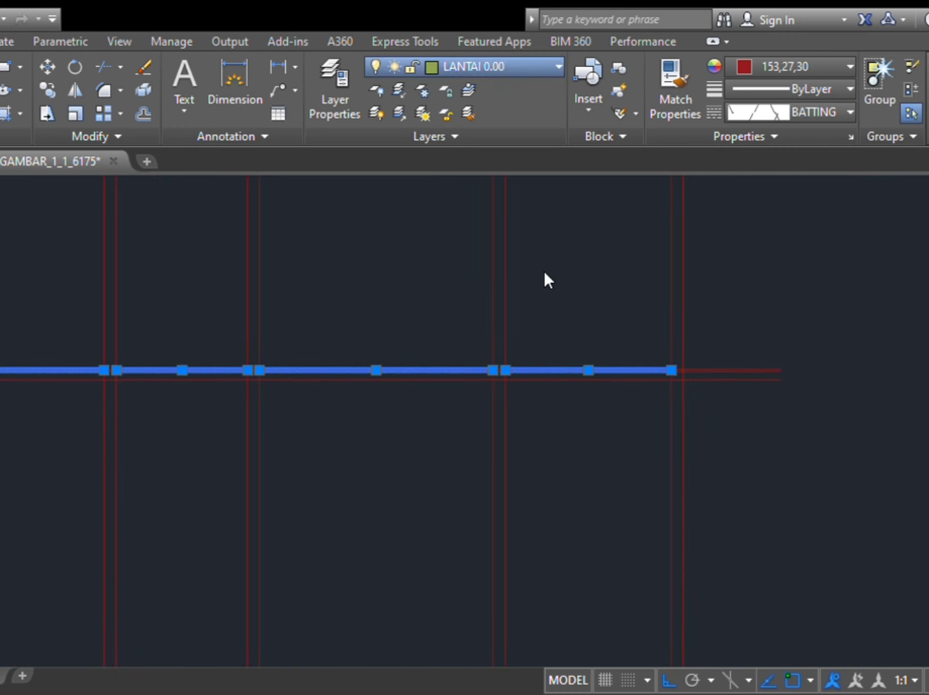
pyautogui.press('Escape')
pyautogui.click(486, 418)
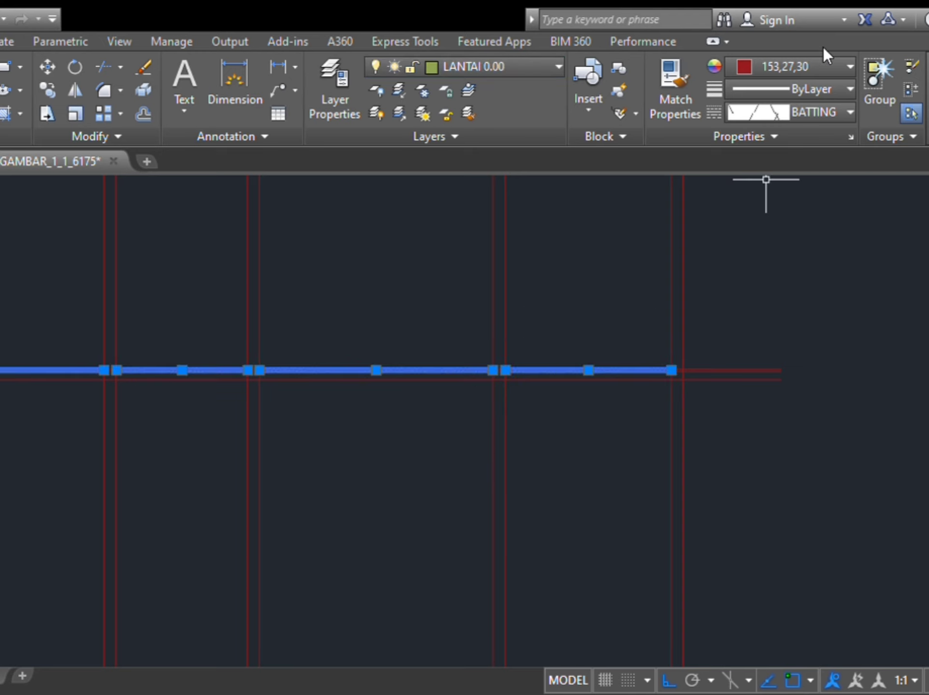
pyautogui.click(814, 72)
pyautogui.click(805, 100)
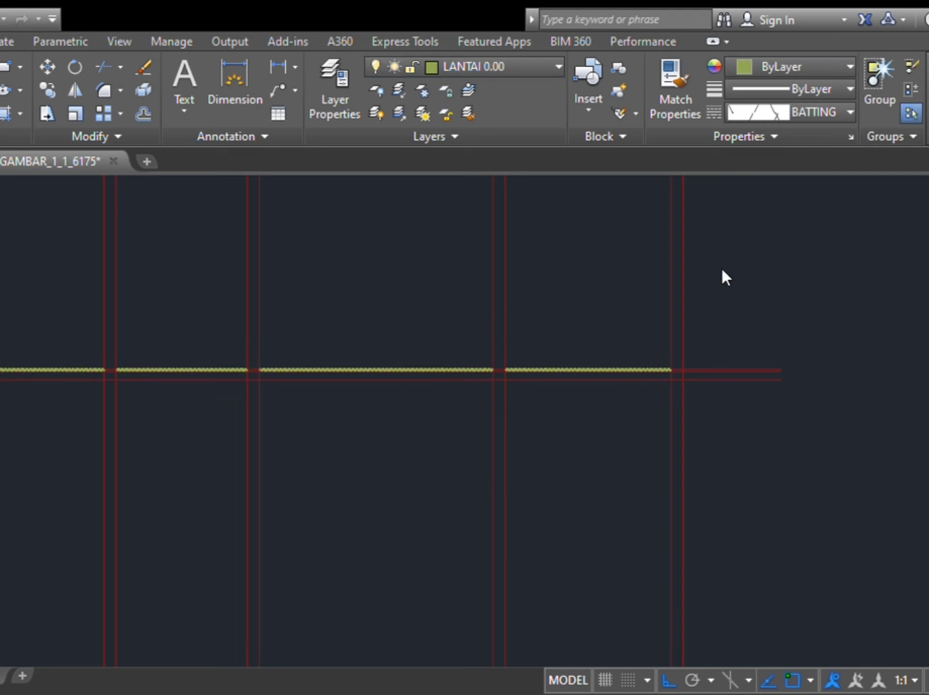
pyautogui.press('Escape')
# Step: Make SLOOF the current layer
pyautogui.moveTo(719, 396); pyautogui.dragTo(771, 373, button='middle')
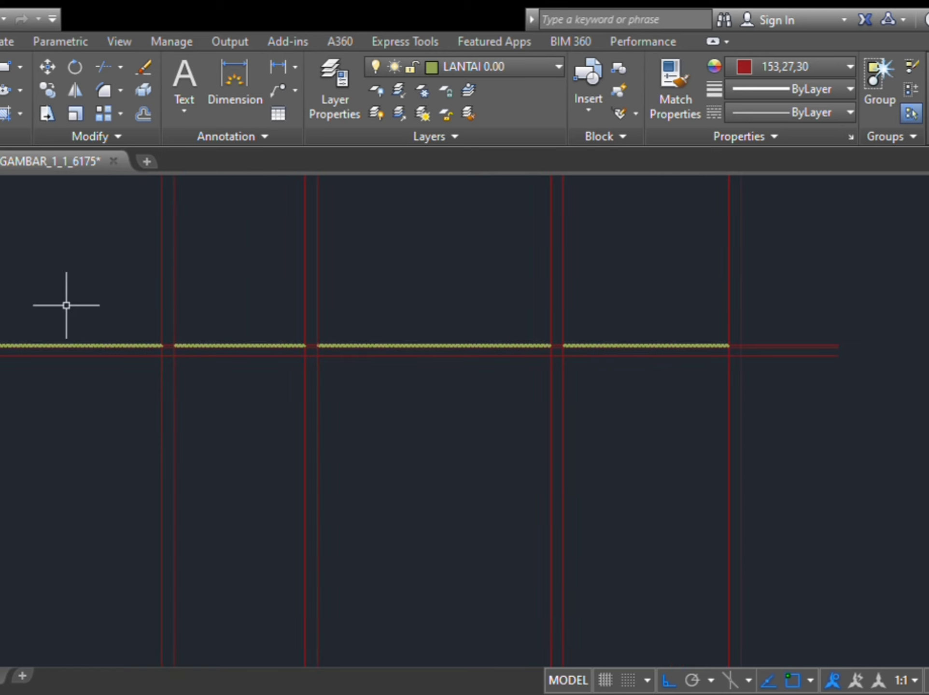
pyautogui.click(490, 67)
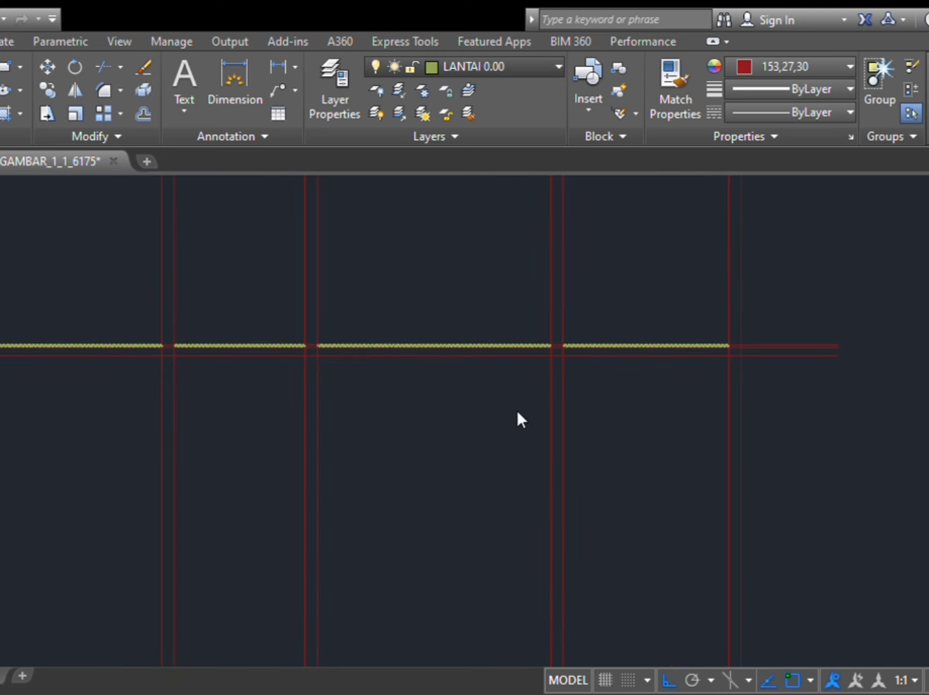
pyautogui.click(483, 625)
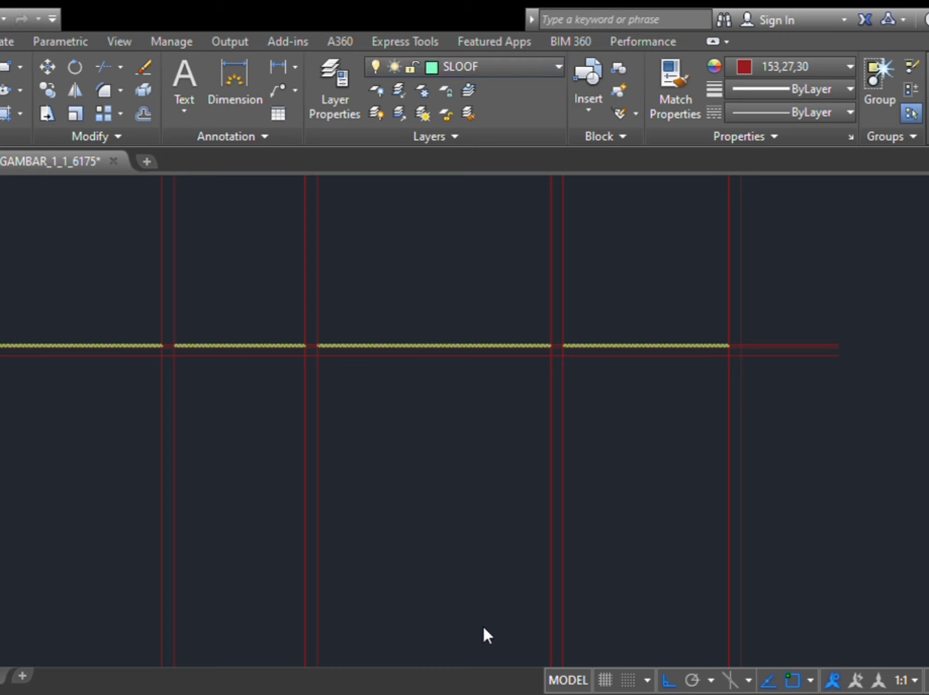
# Step: Draw a 15 by 15 rectangle in the empty space below the level lines in the 225 bay
pyautogui.write('rec')
pyautogui.press('Return')
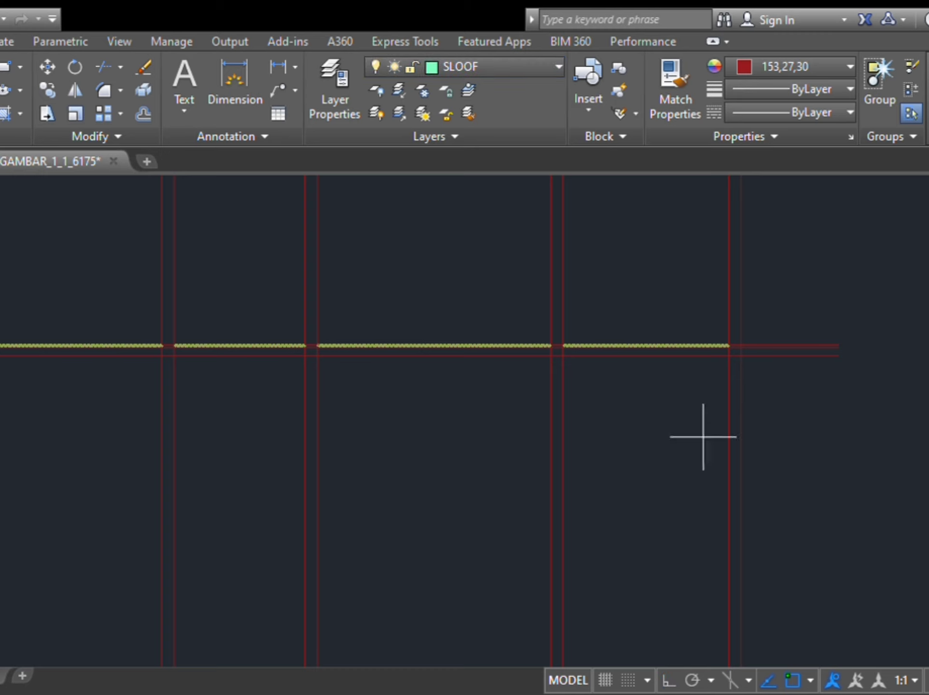
pyautogui.click(579, 421)
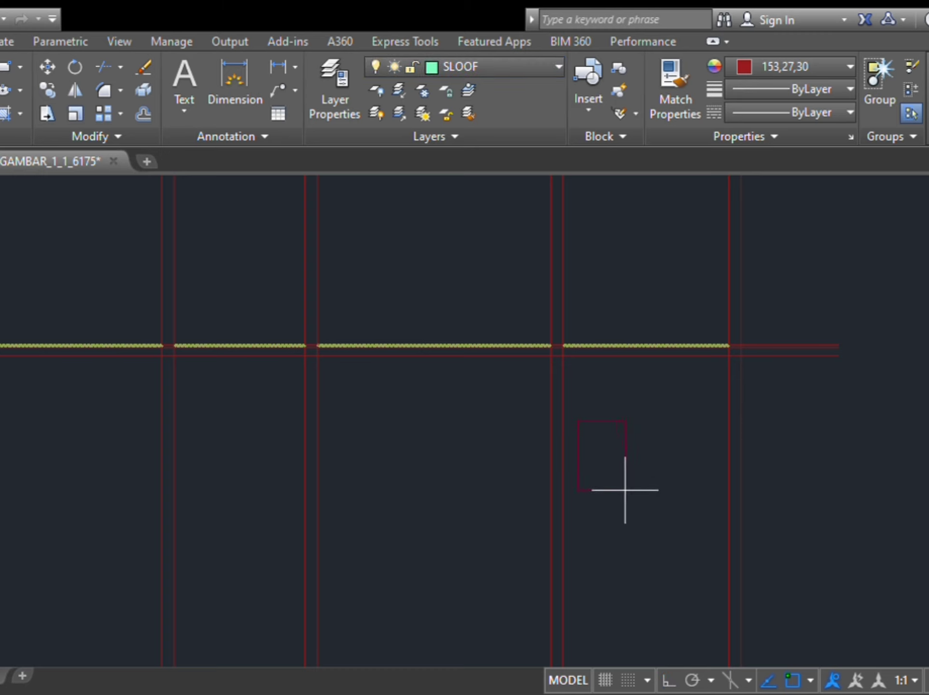
pyautogui.write('15,')
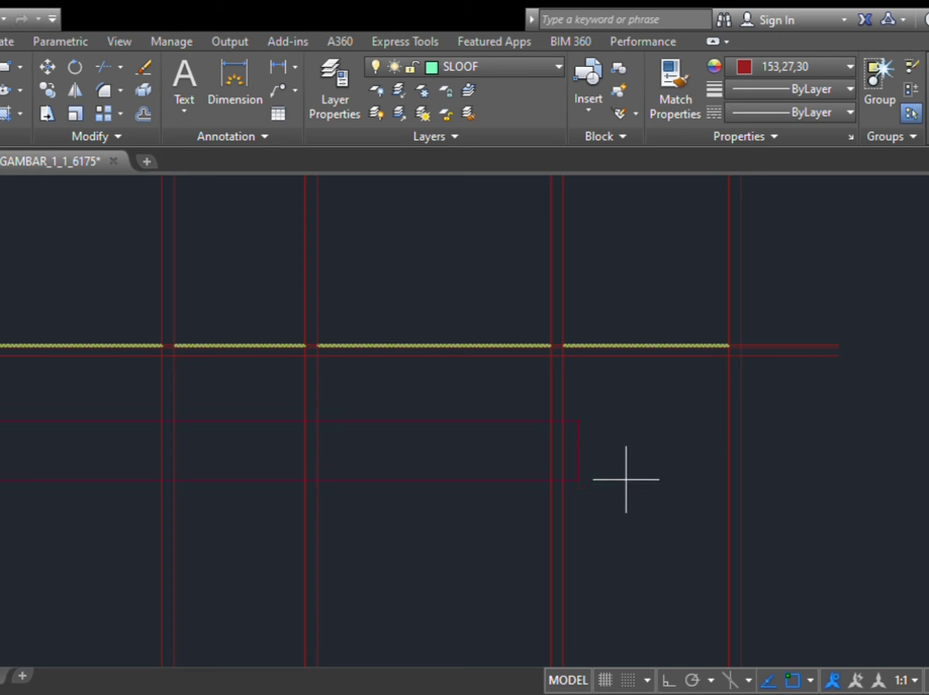
pyautogui.write('15')
pyautogui.press('Return')
# Step: Set the current drawing colour to ByLayer and delete the 15 by 15 rectangle below the level lines
pyautogui.click(804, 66)
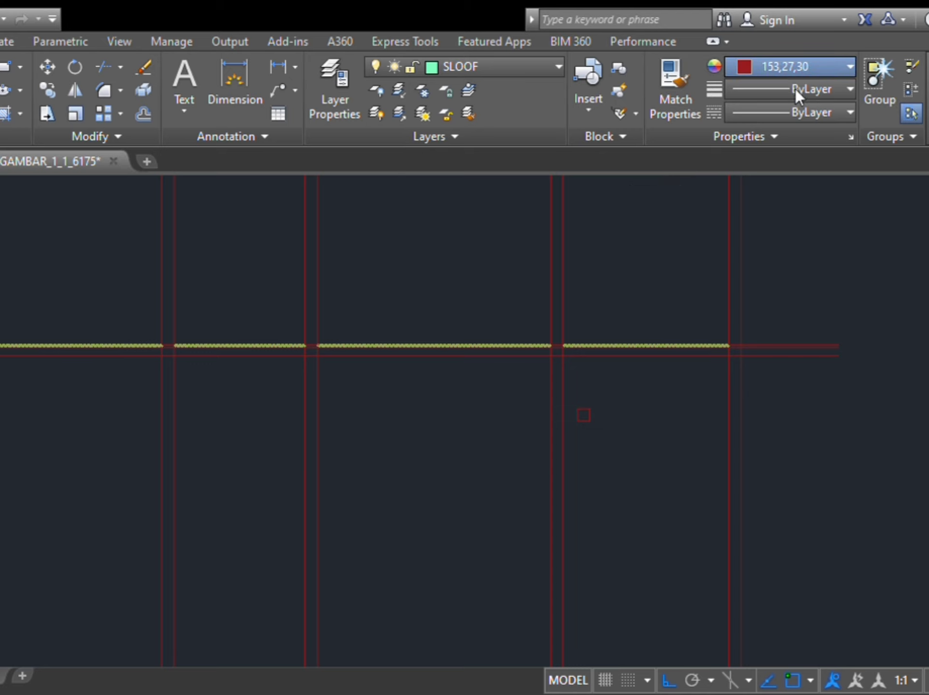
pyautogui.click(795, 89)
pyautogui.click(614, 427)
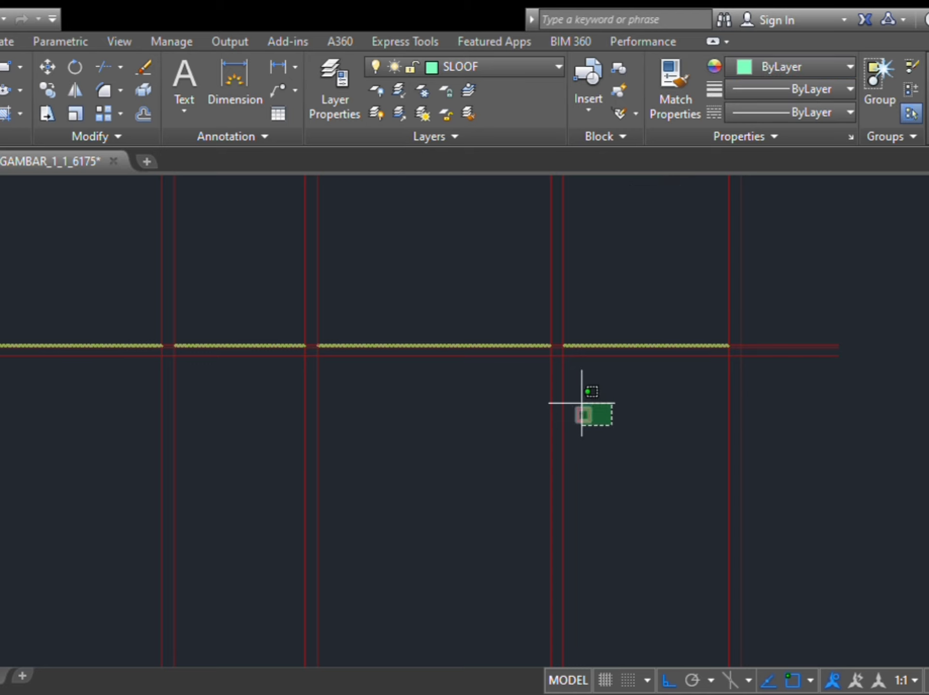
pyautogui.click(579, 406)
pyautogui.scroll(6, 603, 422)
pyautogui.moveTo(606, 423)
pyautogui.mouseDown(button='middle')
pyautogui.moveTo(703, 367)
pyautogui.moveTo(811, 355)
pyautogui.moveTo(753, 416)
pyautogui.mouseUp(button='middle')
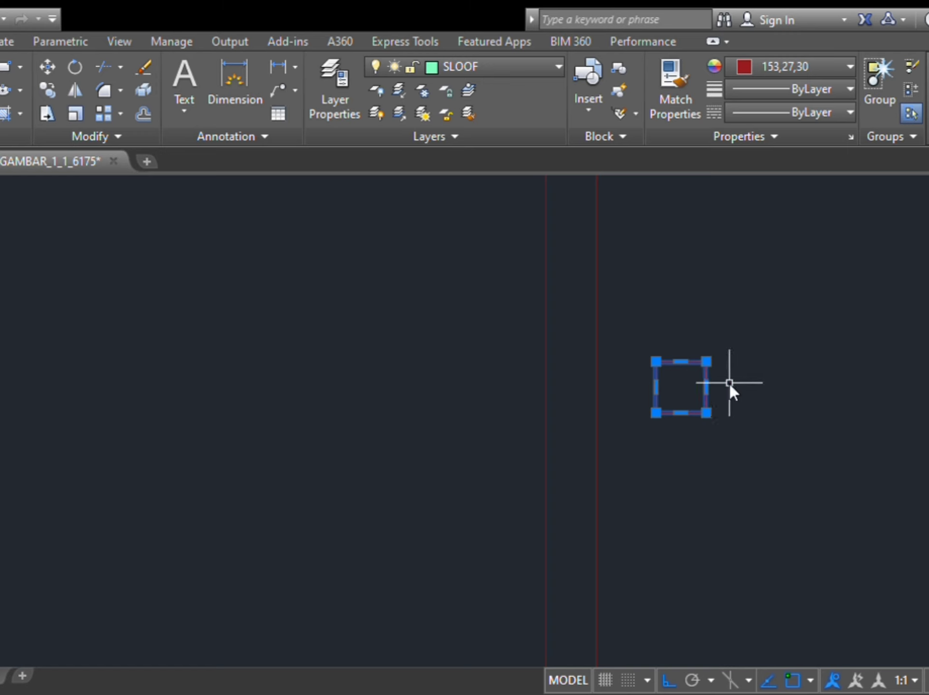
pyautogui.press('Delete')
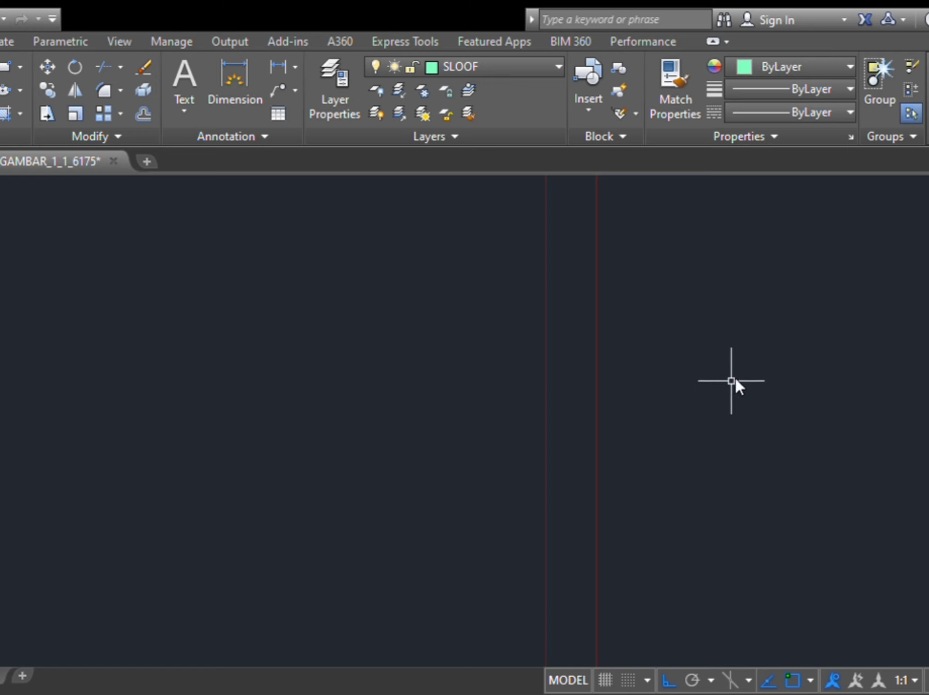
# Step: Draw a 15 by 20 sloof rectangle in the empty space below the level lines
pyautogui.click(733, 314)
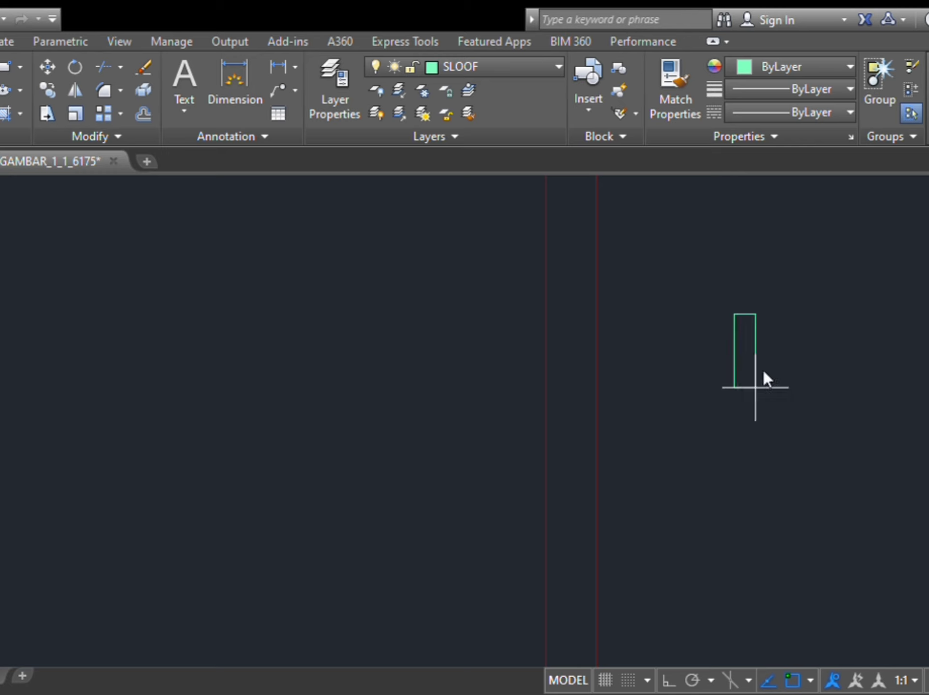
pyautogui.write(',')
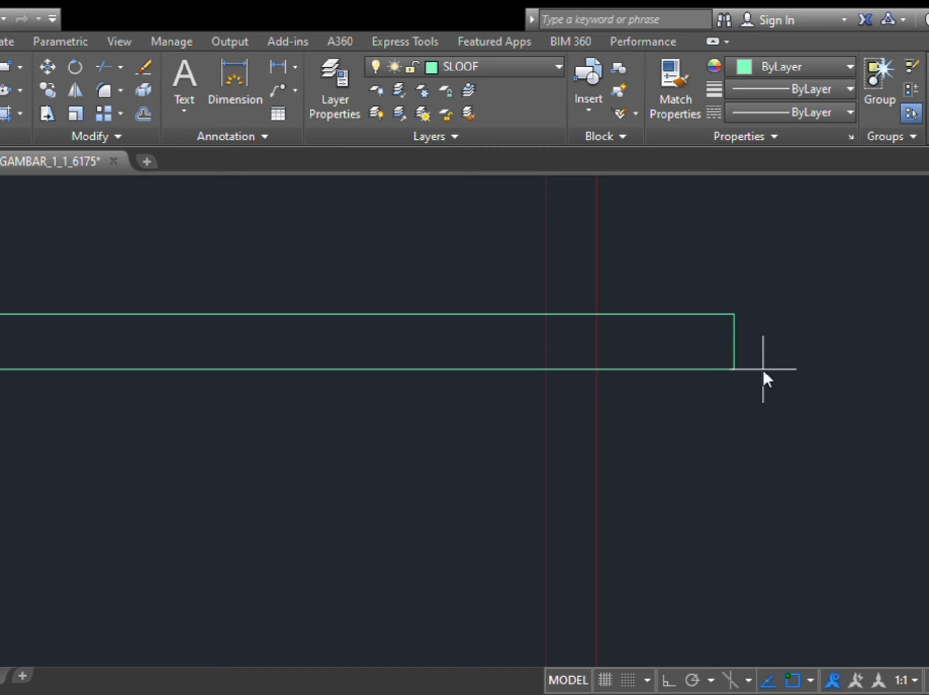
pyautogui.write('20')
pyautogui.press('Return')
pyautogui.scroll(-4, 755, 294)
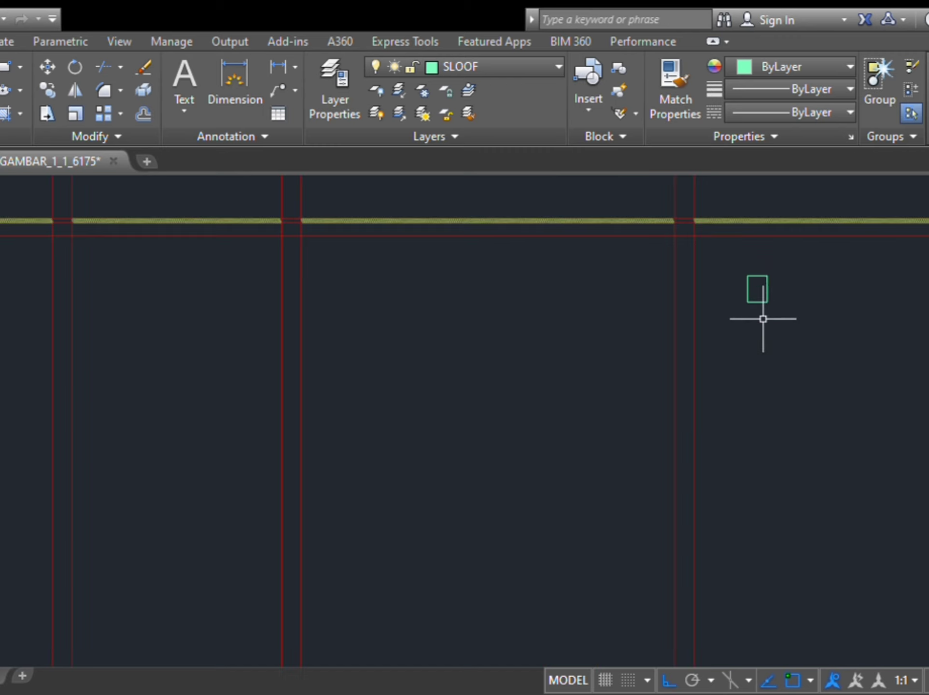
pyautogui.scroll(2, 763, 319)
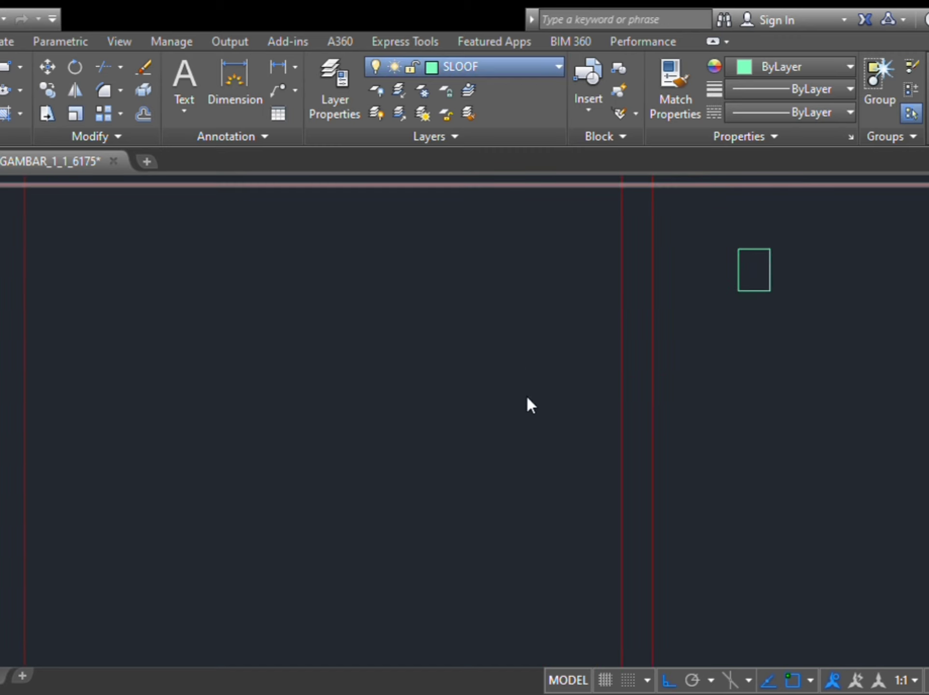
# Step: Make PONDASI the current layer and draw a 30 long horizontal line just below the sloof rectangle
pyautogui.click(513, 532)
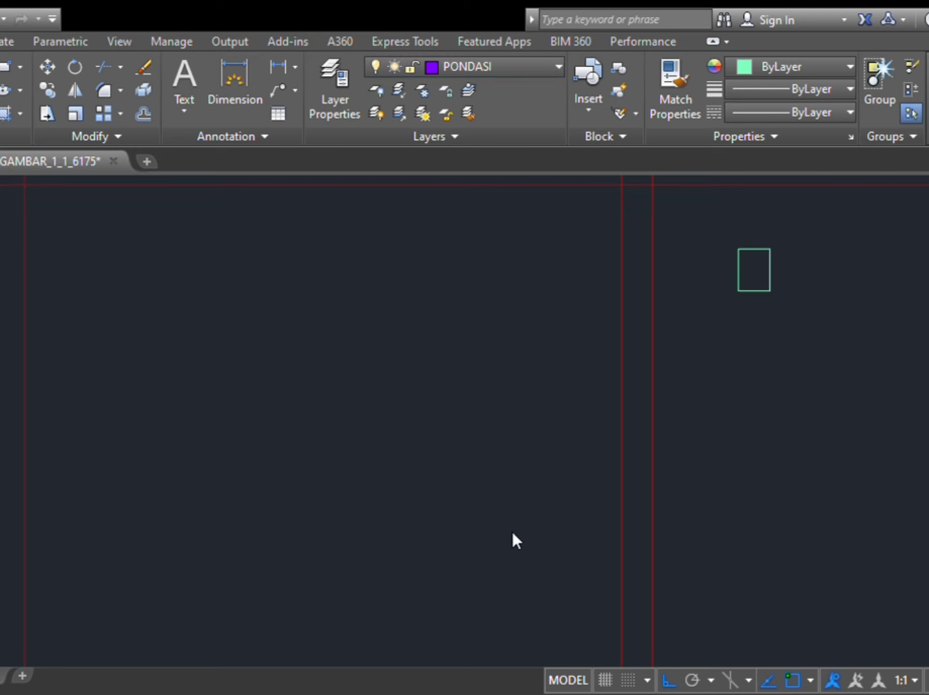
pyautogui.click(708, 318)
pyautogui.write('30')
pyautogui.press('Return')
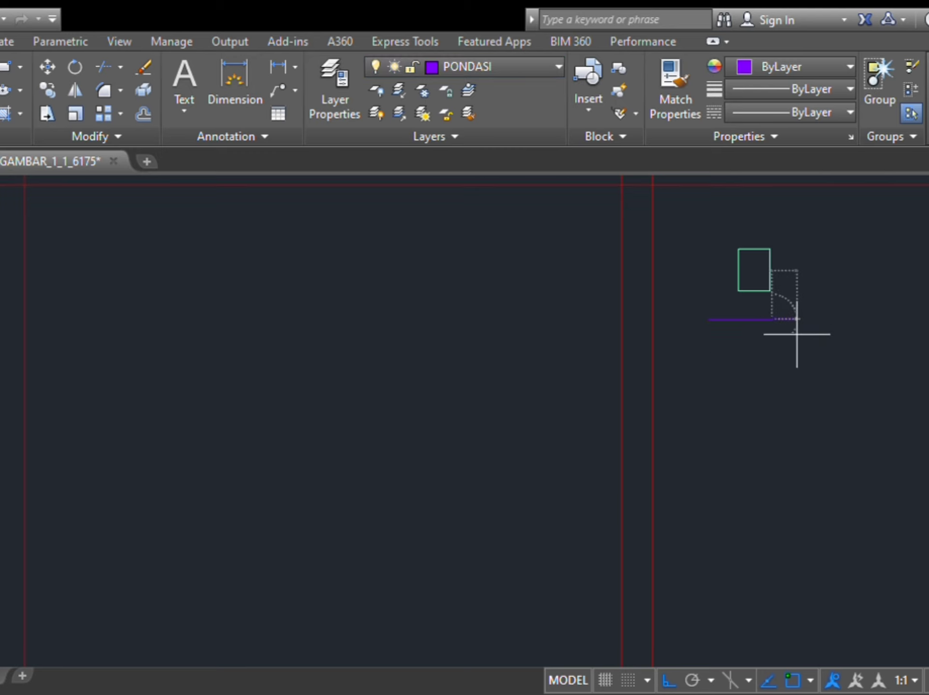
pyautogui.press('Escape')
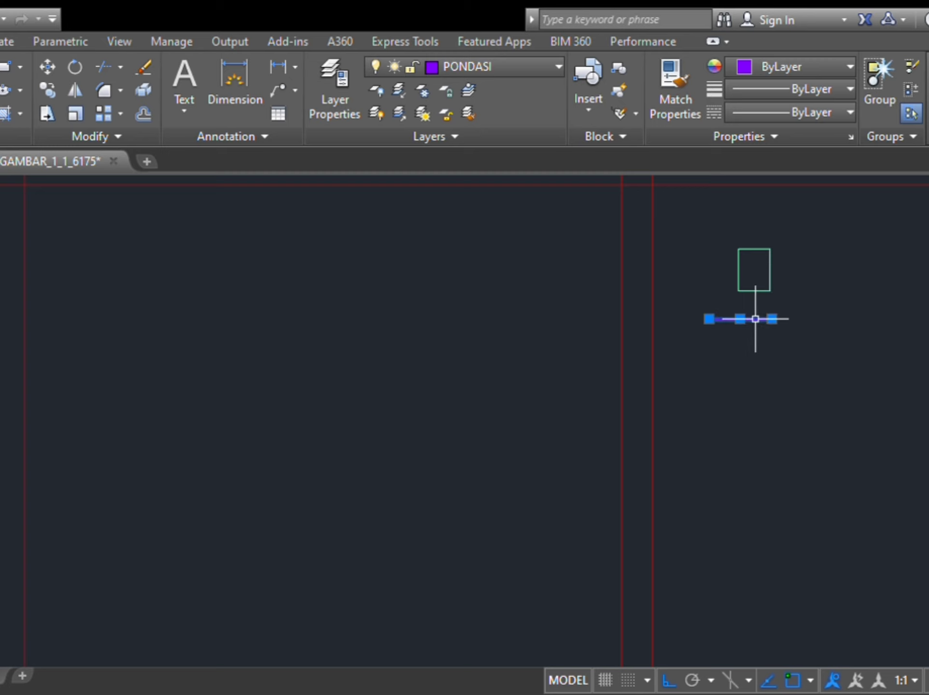
# Step: Move the 30 long line by its midpoint onto the midpoint of the sloof rectangle's bottom edge
pyautogui.scroll(4, 756, 318)
pyautogui.click(725, 310)
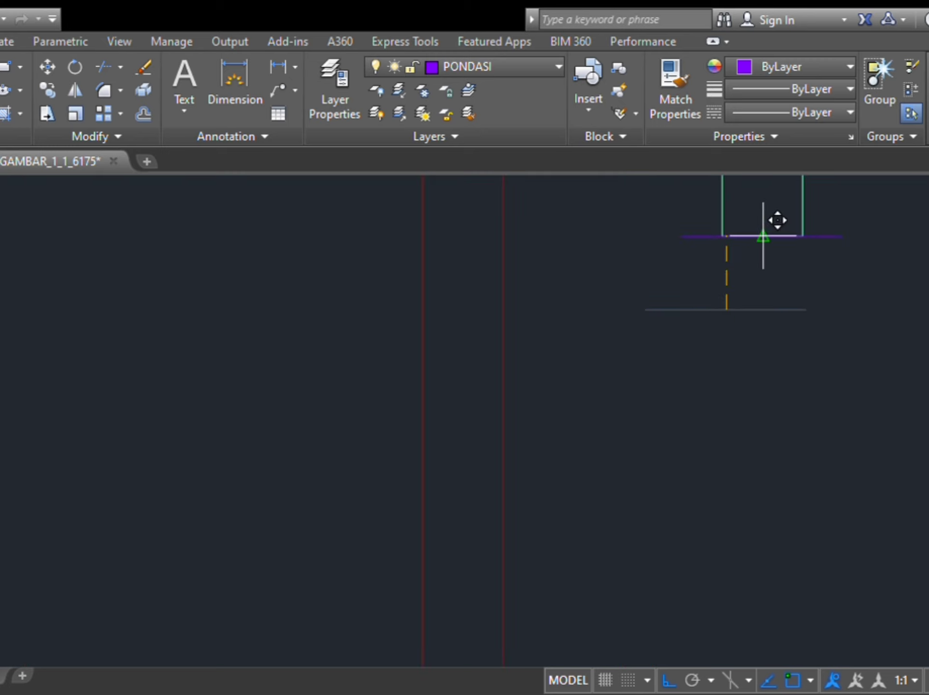
pyautogui.click(763, 236)
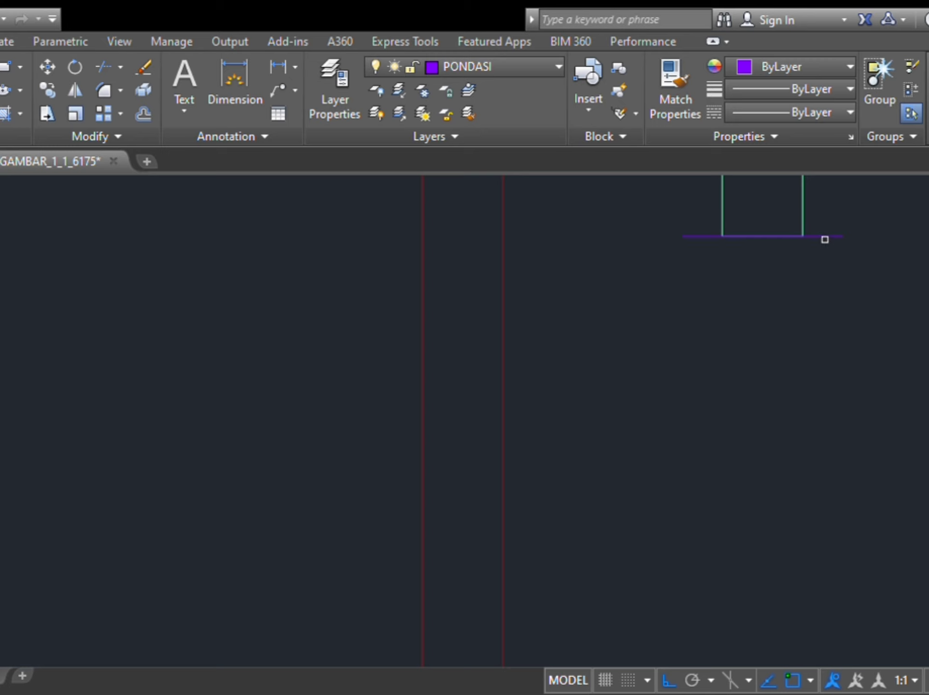
# Step: Create two parallel copies of the line under the sloof, one well below it and another slightly lower
pyautogui.click(825, 237)
pyautogui.press('Escape')
pyautogui.scroll(-8, 763, 301)
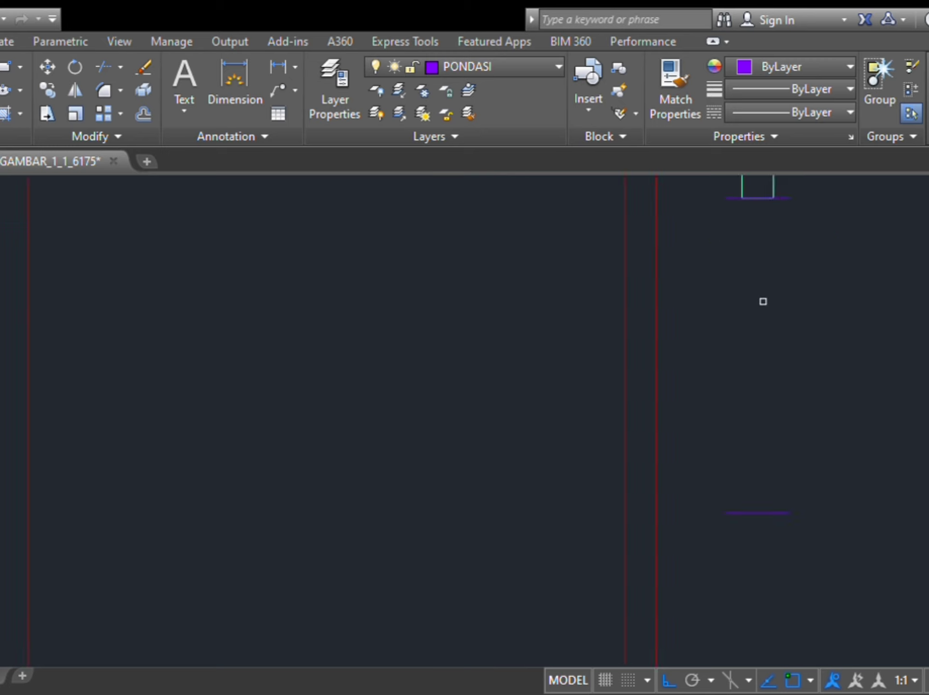
pyautogui.scroll(2, 762, 308)
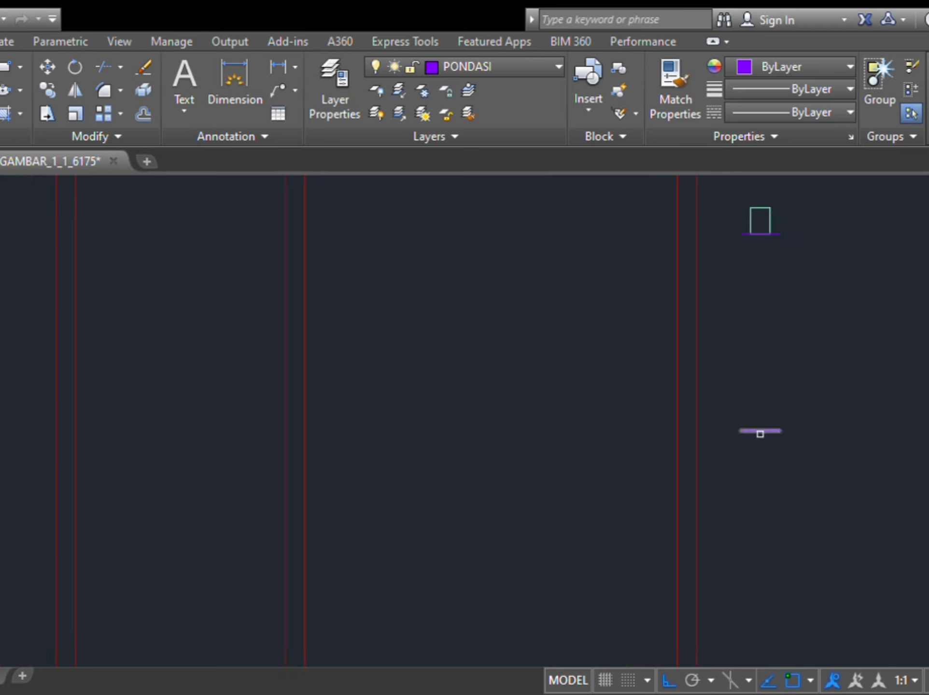
pyautogui.scroll(4, 759, 444)
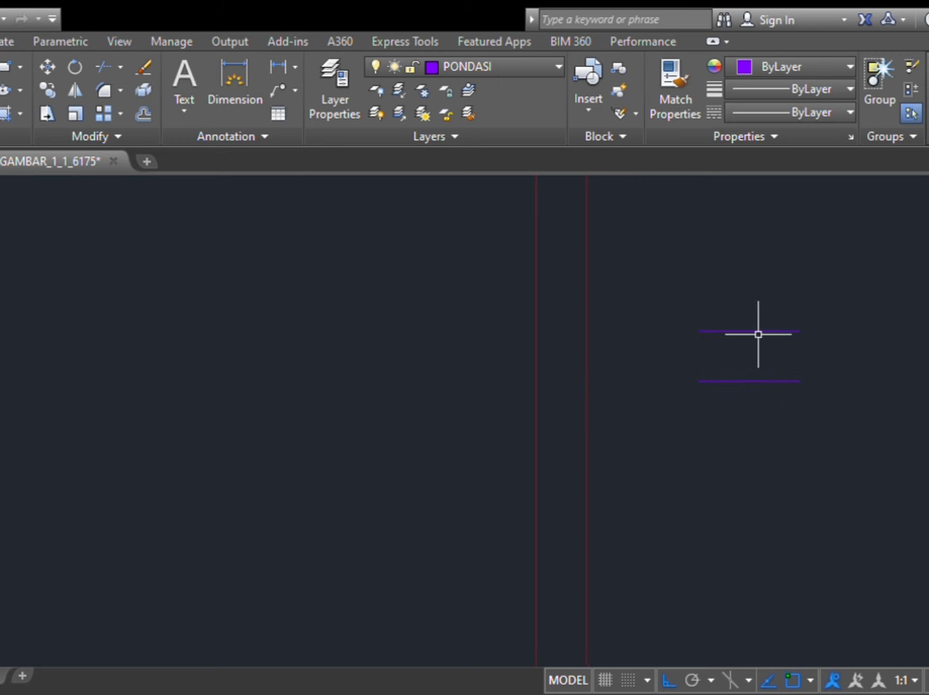
# Step: Draw a horizontal footing rectangle, four times as wide as the 30 long lines, beneath the two copied lines
pyautogui.write('rec')
pyautogui.press('Return')
pyautogui.click(721, 450)
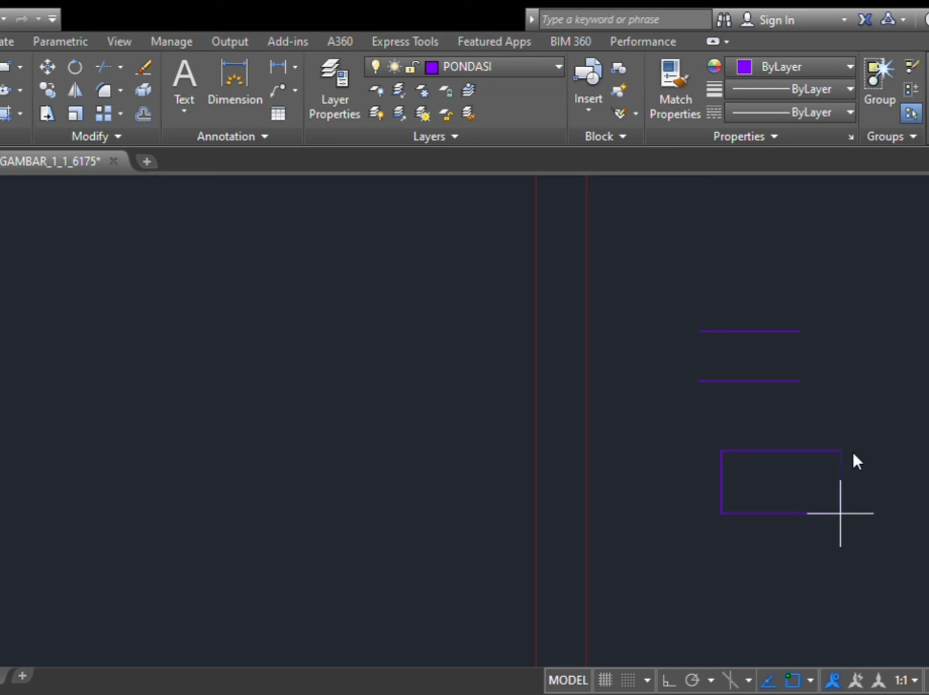
pyautogui.press('Return')
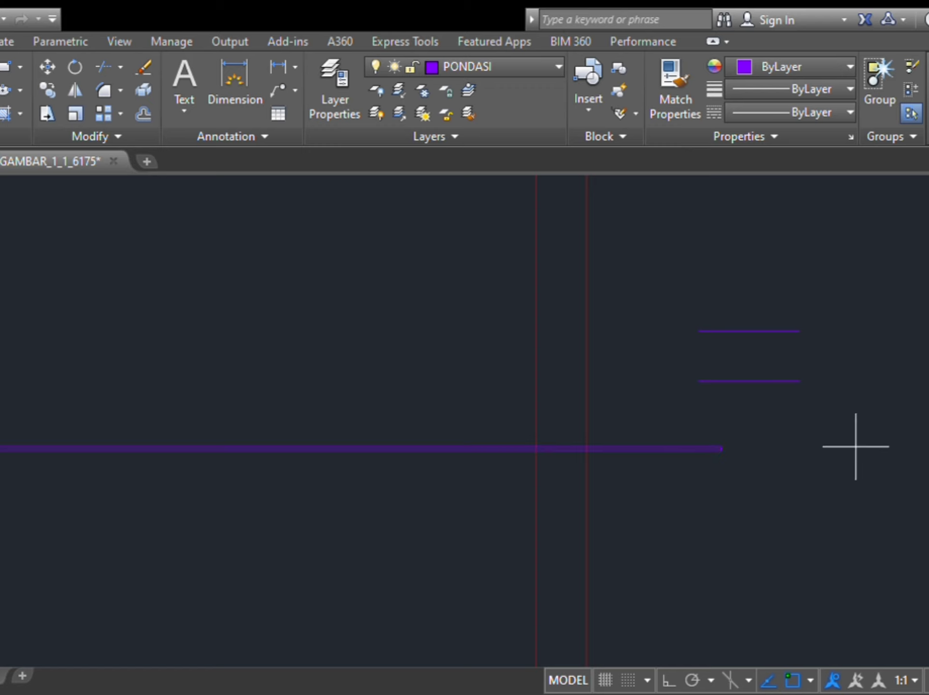
pyautogui.press('Return')
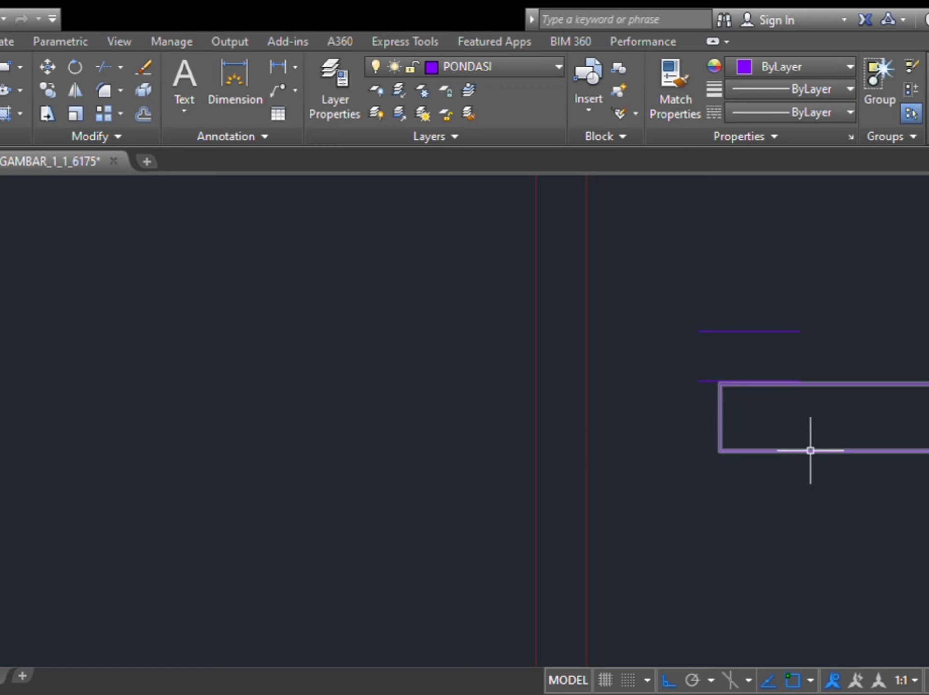
# Step: Move the footing rectangle by its top edge's midpoint onto the midpoint of the lowest copied line
pyautogui.moveTo(899, 447); pyautogui.dragTo(624, 433, button='middle')
pyautogui.click(751, 367)
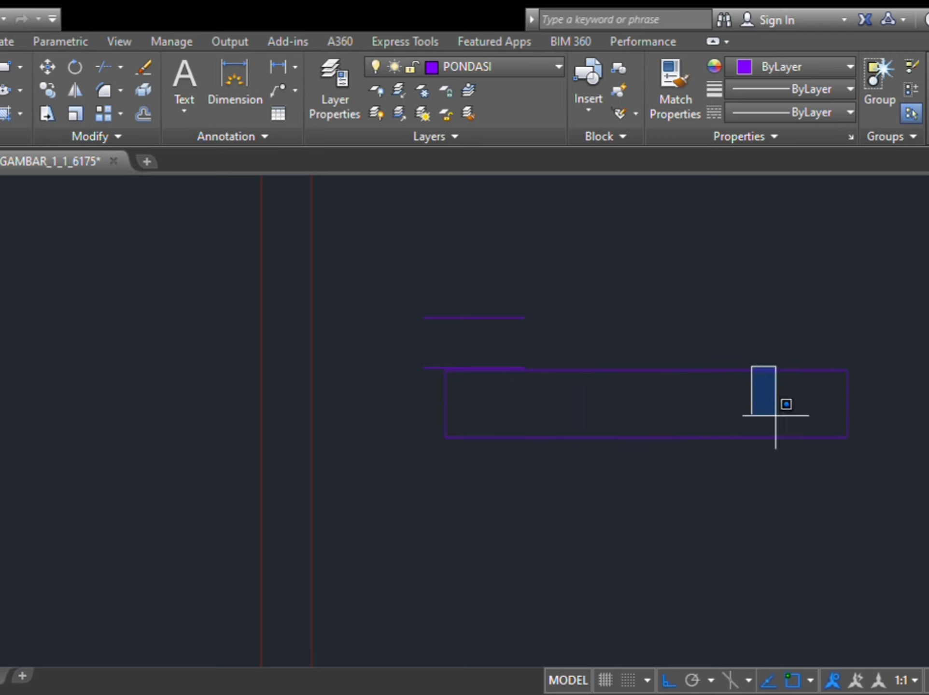
pyautogui.click(726, 416)
pyautogui.write('m')
pyautogui.press('Return')
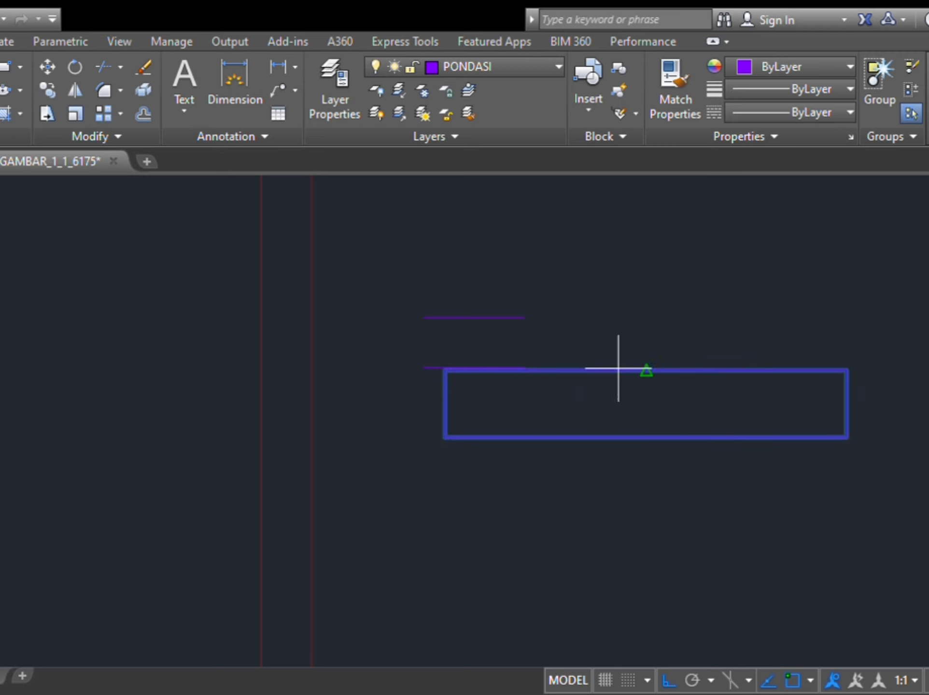
pyautogui.click(646, 371)
pyautogui.scroll(2, 442, 394)
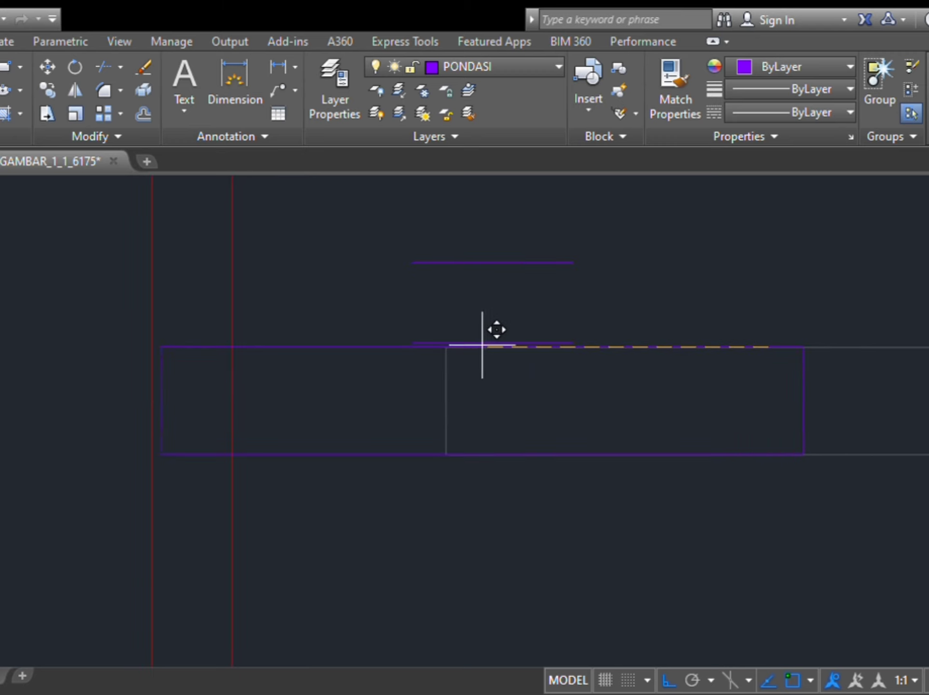
pyautogui.scroll(5, 483, 343)
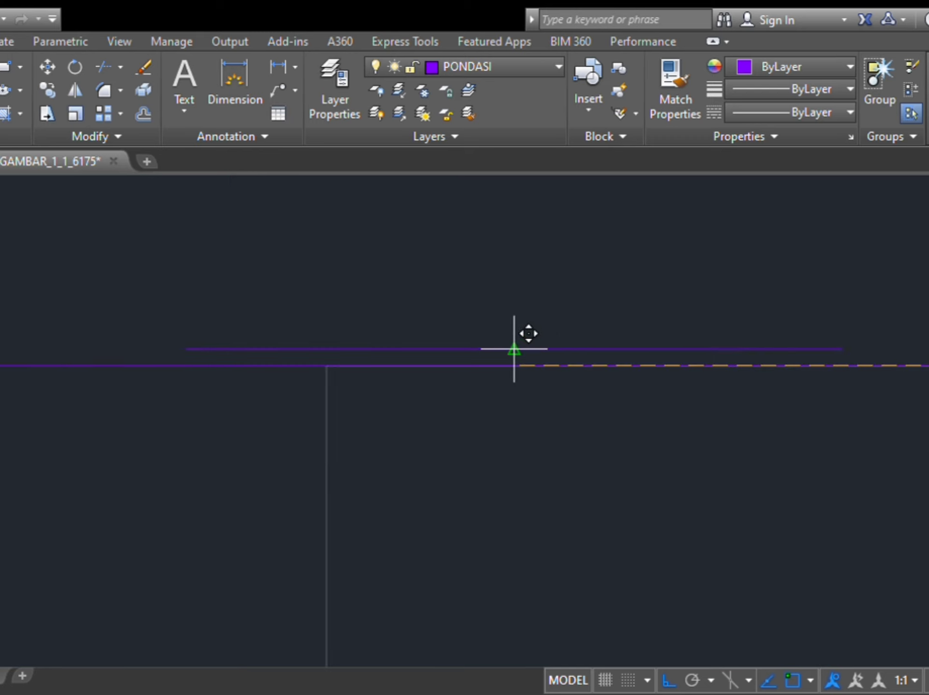
pyautogui.click(514, 350)
pyautogui.scroll(-5, 514, 349)
pyautogui.scroll(-4, 536, 370)
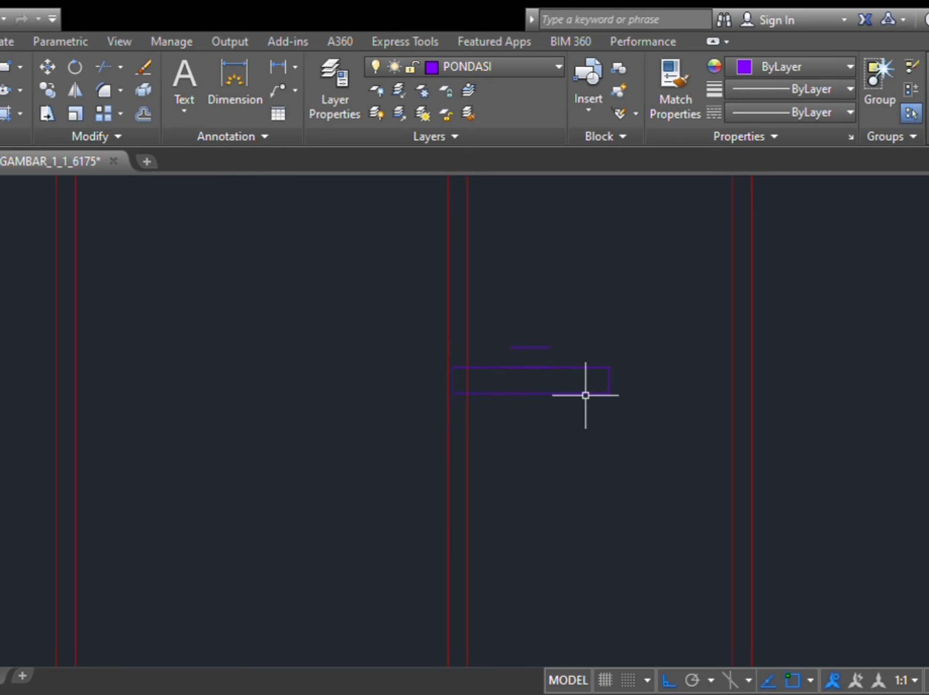
# Step: Draw a 20 by 5 rectangle above the footing and delete it
pyautogui.write('rec')
pyautogui.press('Return')
pyautogui.click(613, 301)
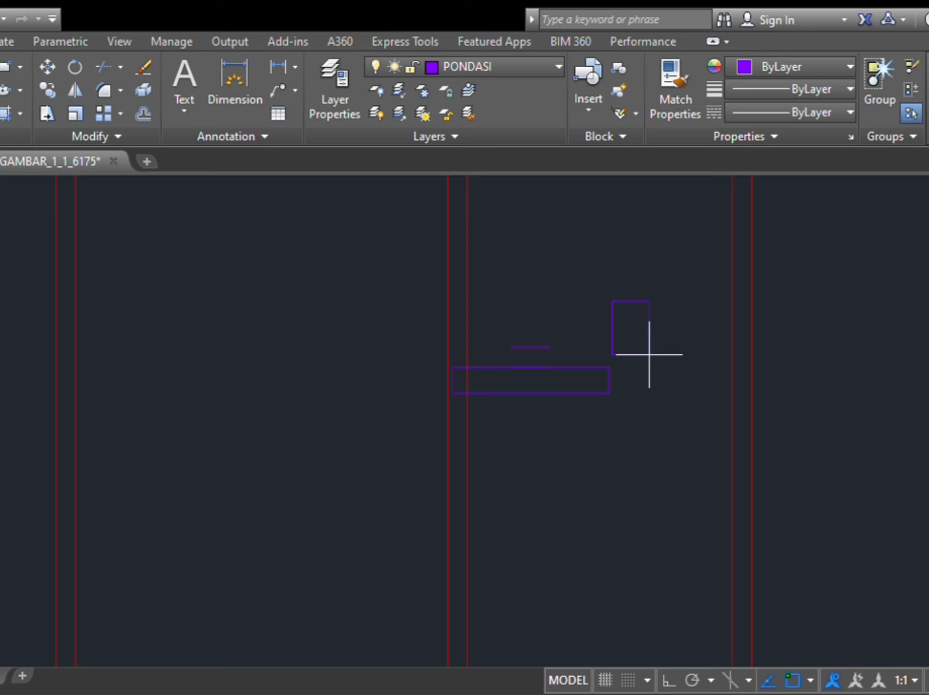
pyautogui.write('20,5')
pyautogui.press('Return')
pyautogui.click(625, 295)
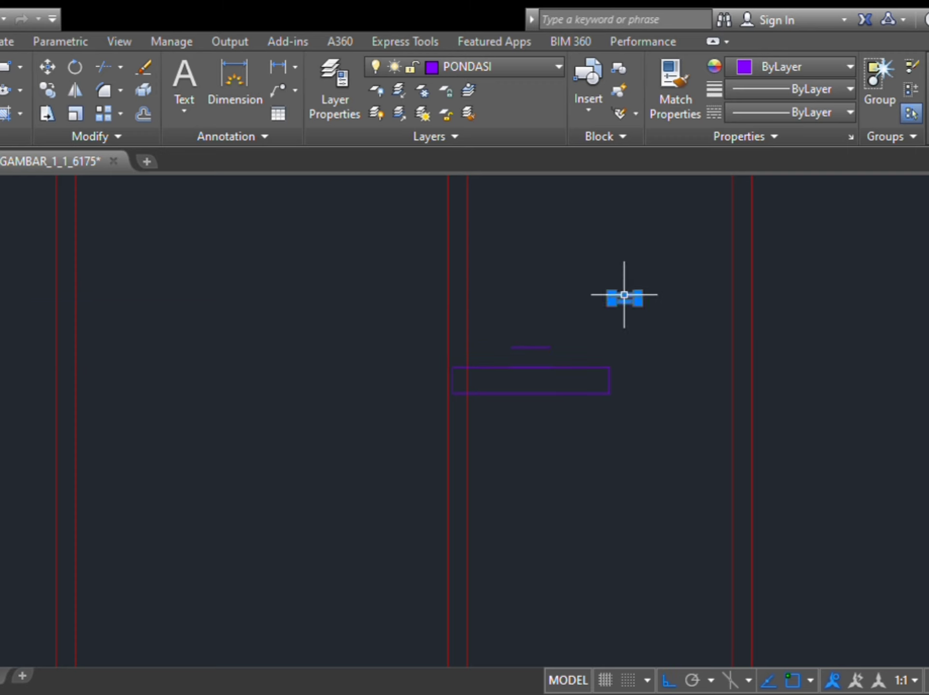
pyautogui.press('Delete')
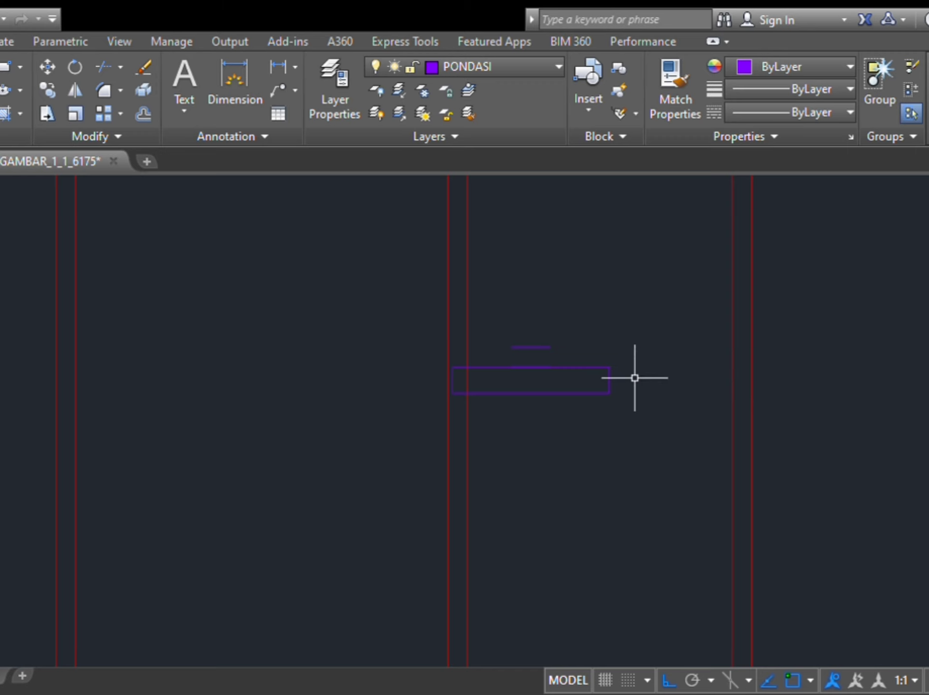
# Step: Draw a rectangle 5 high and as wide as the footing rectangle in the space above the footing
pyautogui.press('space')
pyautogui.click(572, 274)
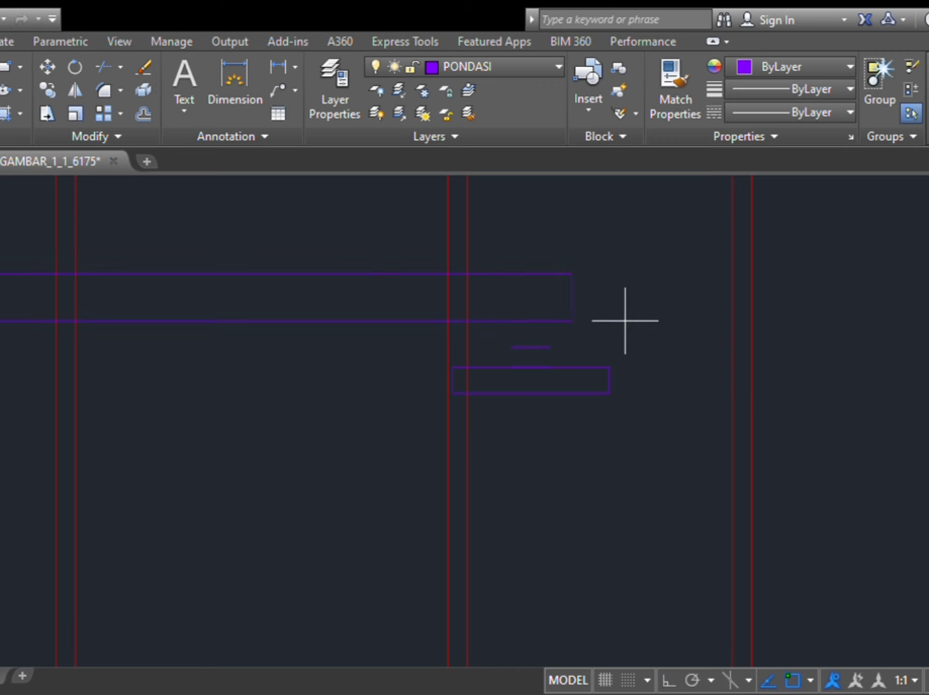
pyautogui.write('5')
pyautogui.press('Return')
# Step: Move the 5 high rectangle by its top corner so it sits directly under the footing rectangle
pyautogui.click(611, 273)
pyautogui.press('F8')
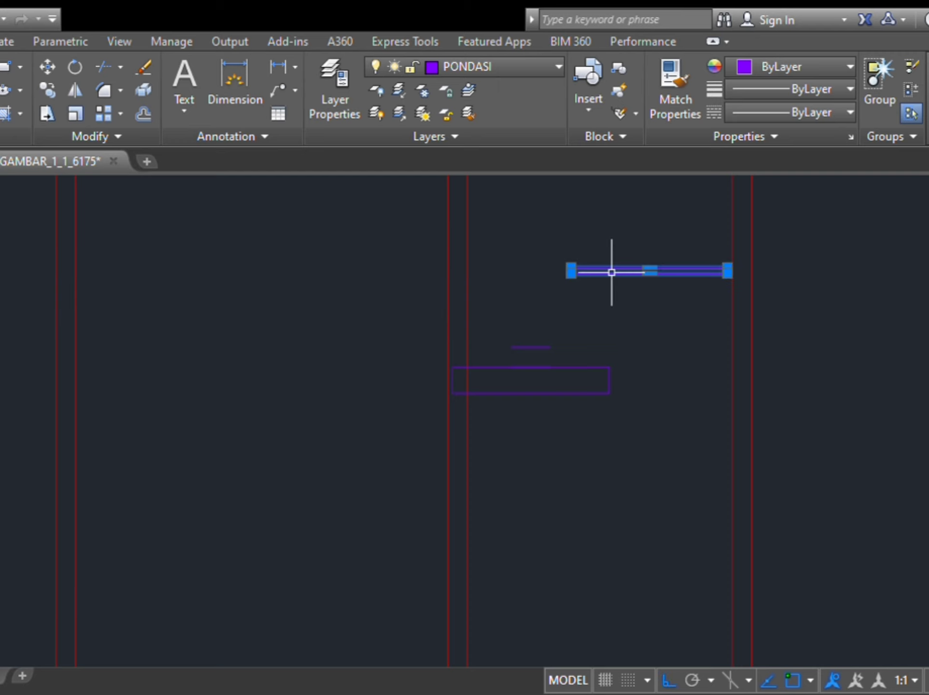
pyautogui.write('m')
pyautogui.press('space')
pyautogui.scroll(4, 539, 270)
pyautogui.click(620, 258)
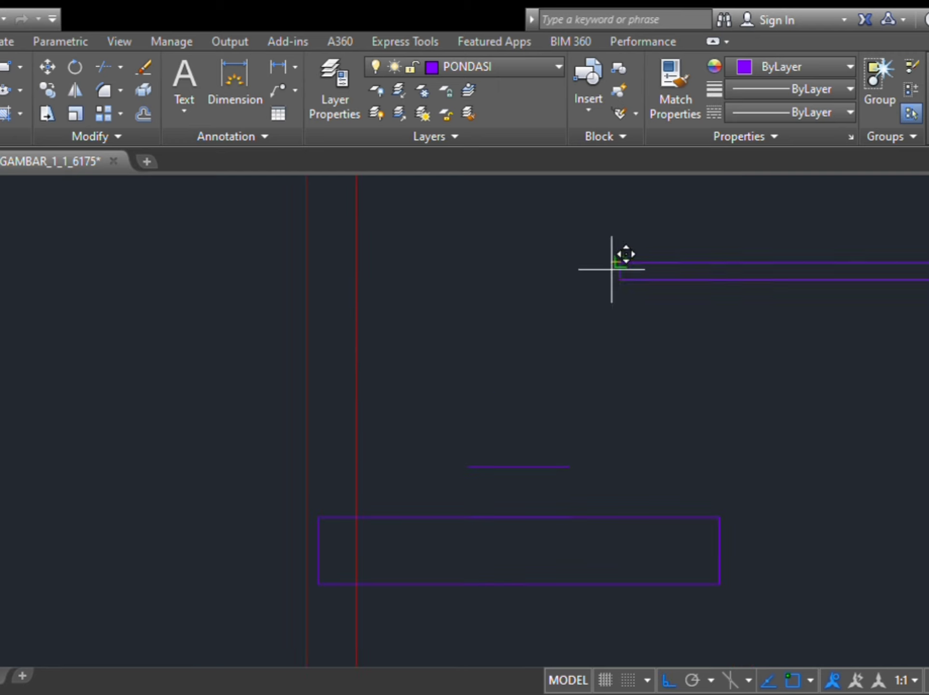
pyautogui.scroll(-4, 600, 550)
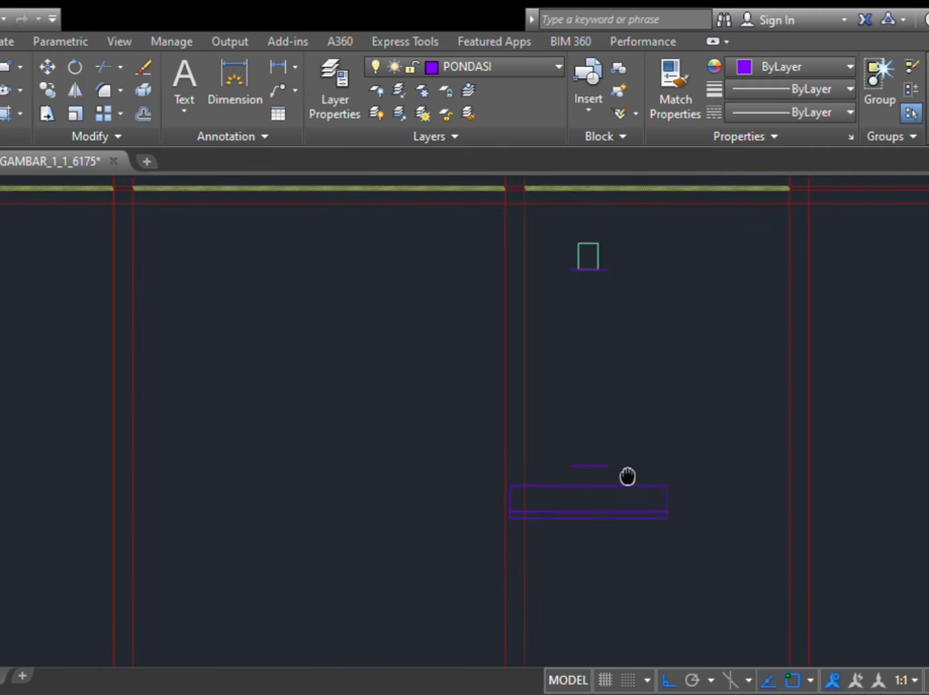
# Step: Draw the foundation's left side from the footing's top-left corner through the short line's end up to the line under the sloof
pyautogui.scroll(4, 511, 462)
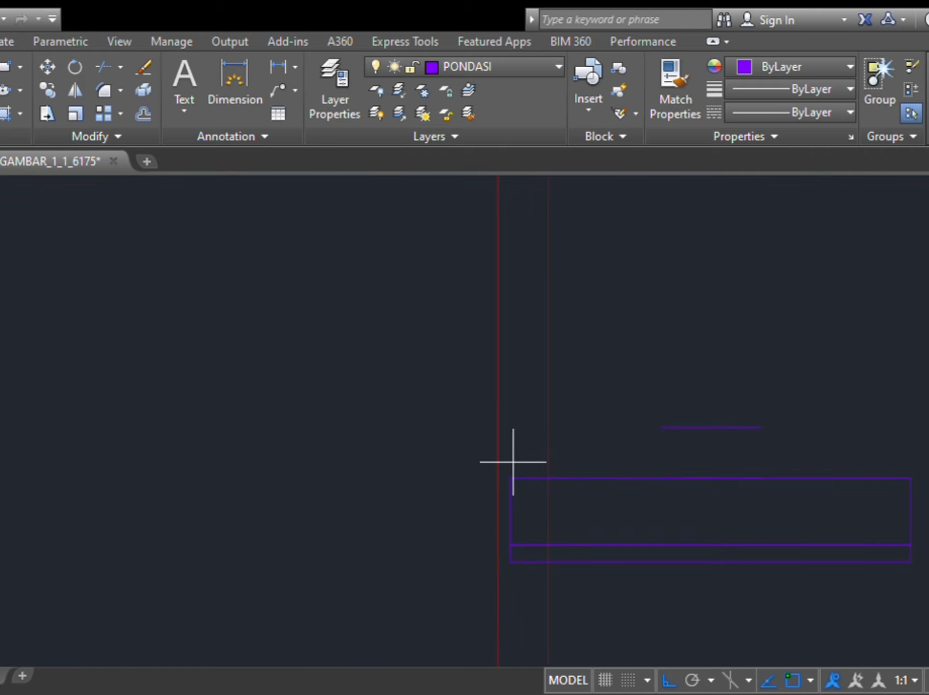
pyautogui.click(660, 427)
pyautogui.moveTo(653, 274)
pyautogui.mouseDown(button='middle')
pyautogui.moveTo(668, 554)
pyautogui.moveTo(643, 183)
pyautogui.mouseUp(button='middle')
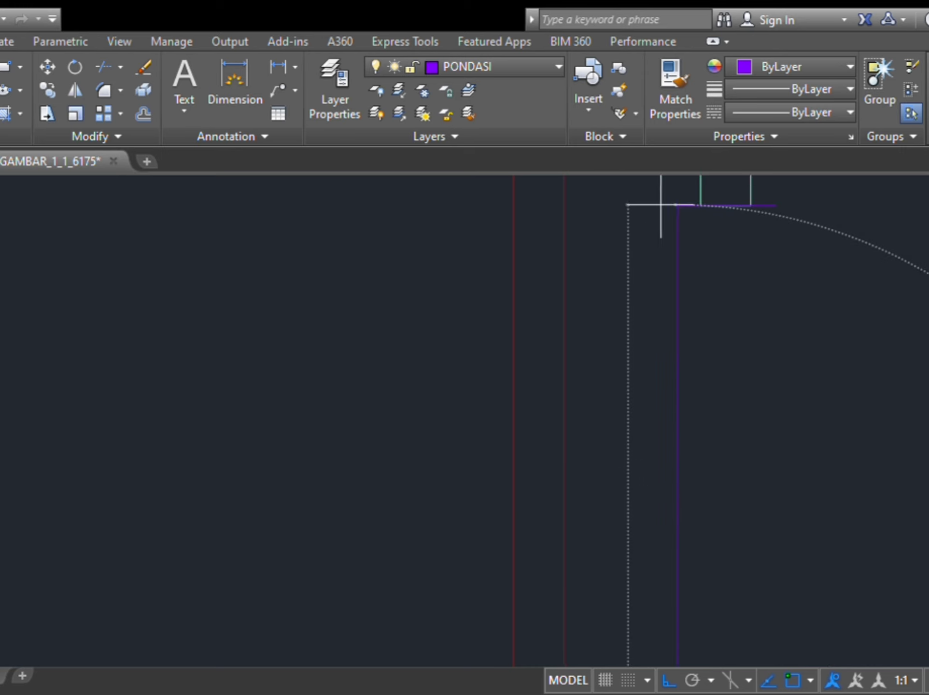
pyautogui.click(676, 205)
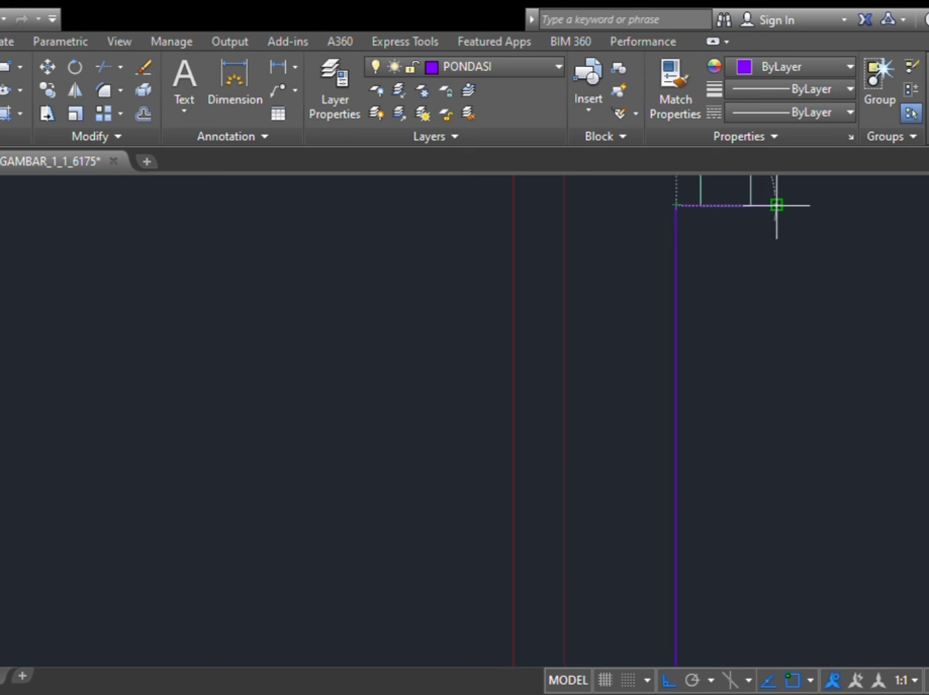
# Step: Draw the foundation's right side from the line under the sloof through the short line's end to the footing's top-right corner
pyautogui.scroll(-3, 773, 207)
pyautogui.scroll(4, 763, 427)
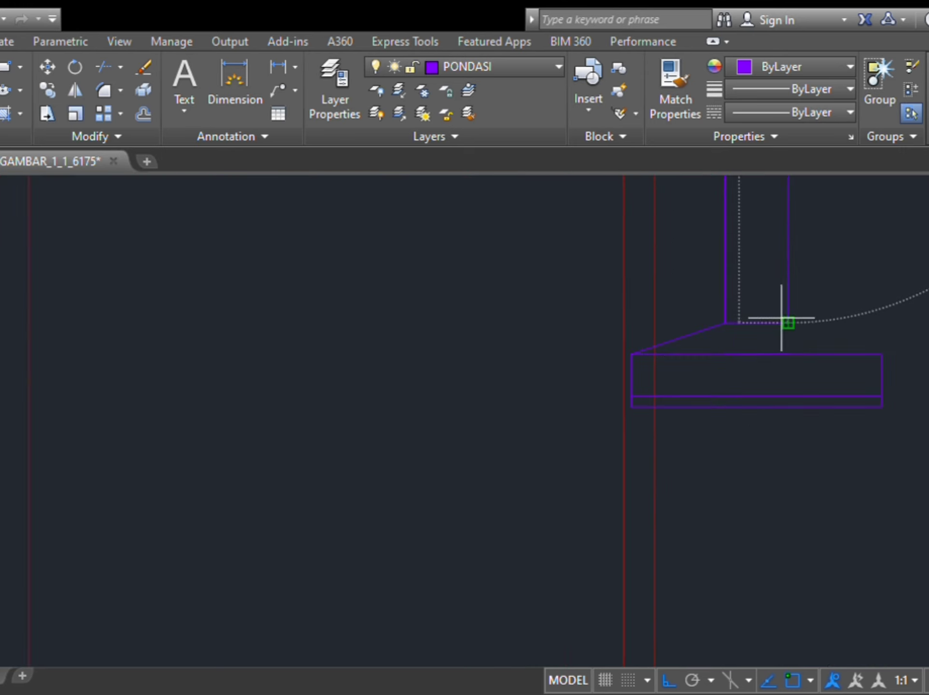
pyautogui.click(882, 353)
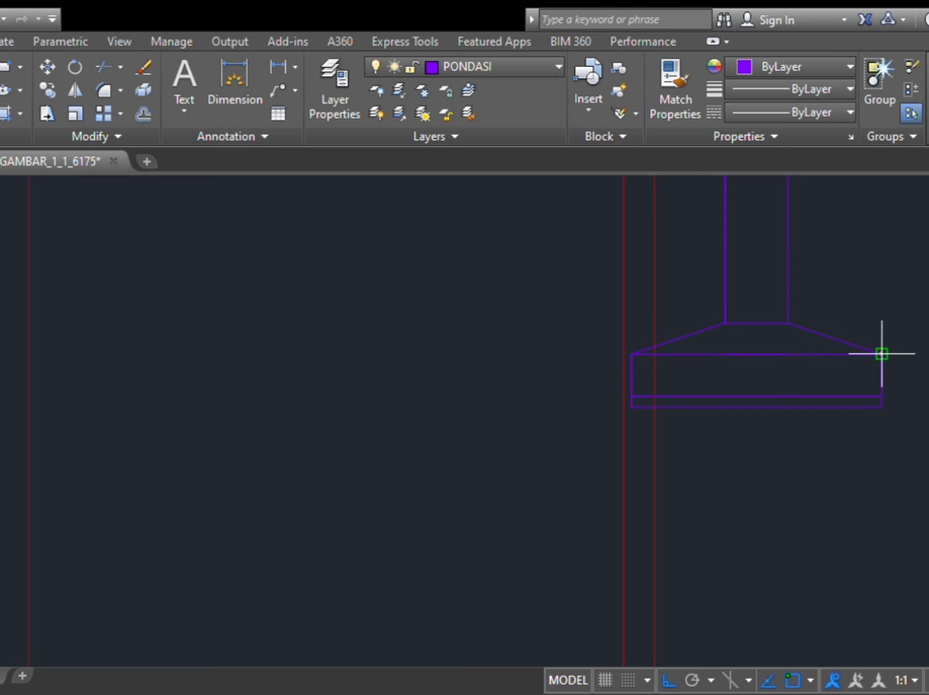
pyautogui.scroll(-2, 720, 358)
pyautogui.scroll(2, 724, 348)
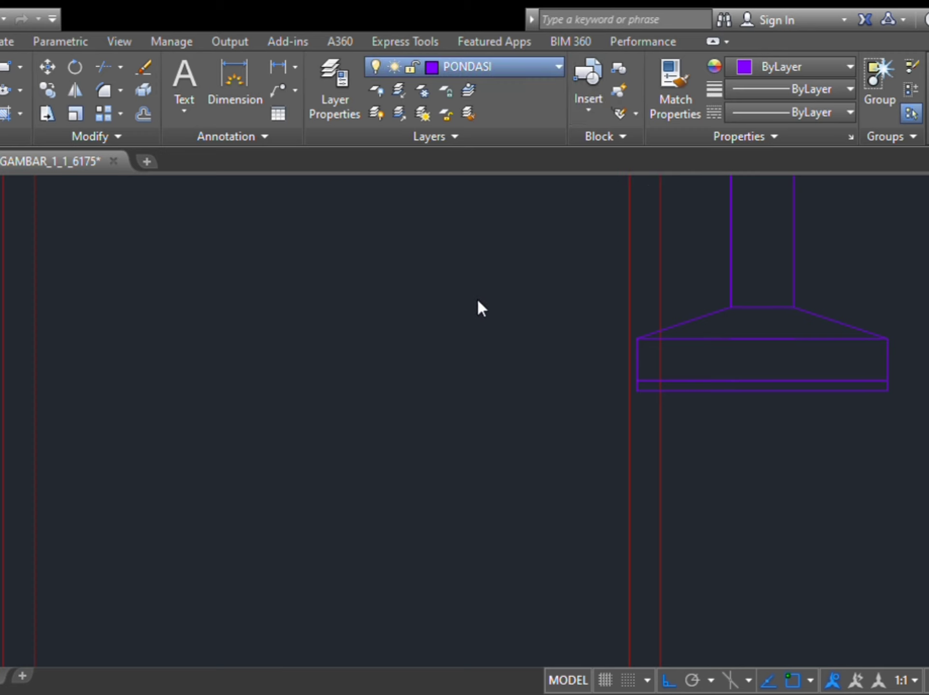
# Step: Make DL the current layer and draw a multiline down the centre of the foundation's shaft, from its top line to the short line above the footing
pyautogui.click(484, 280)
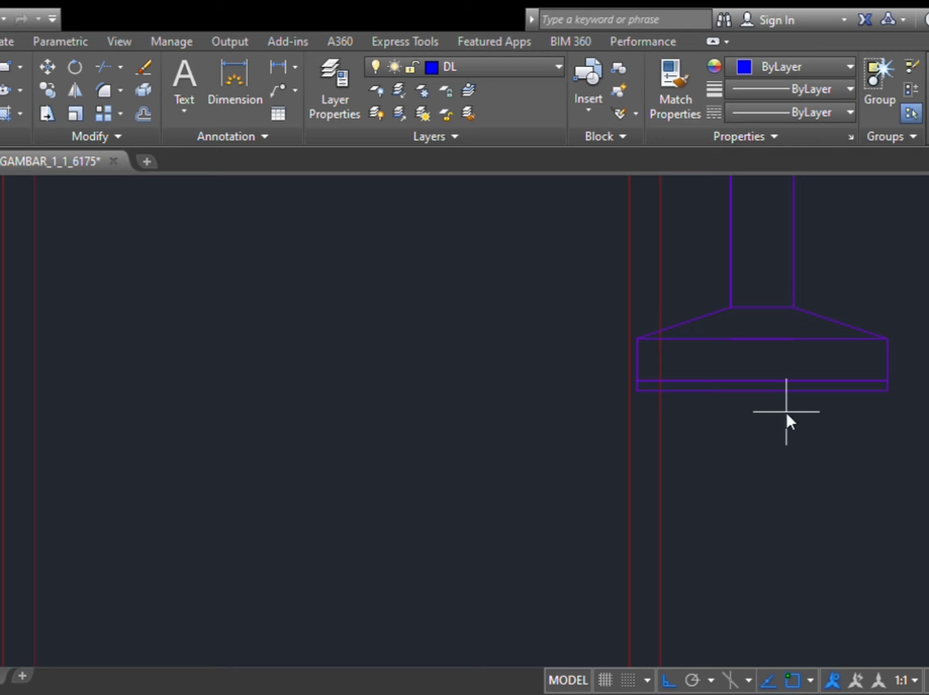
pyautogui.press('Return')
pyautogui.scroll(-4, 898, 293)
pyautogui.scroll(8, 844, 460)
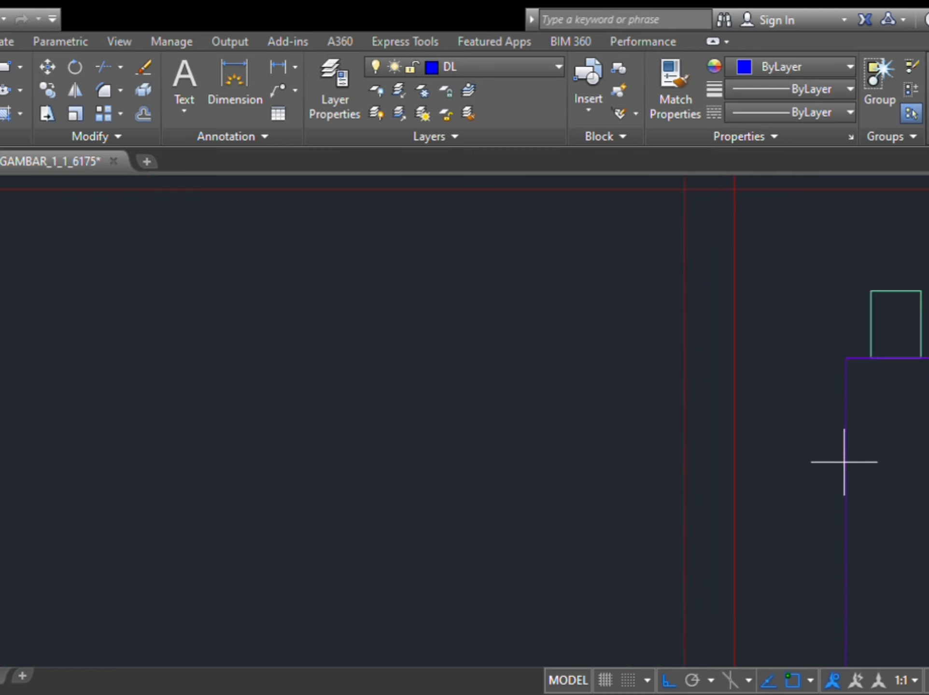
pyautogui.scroll(-4, 875, 270)
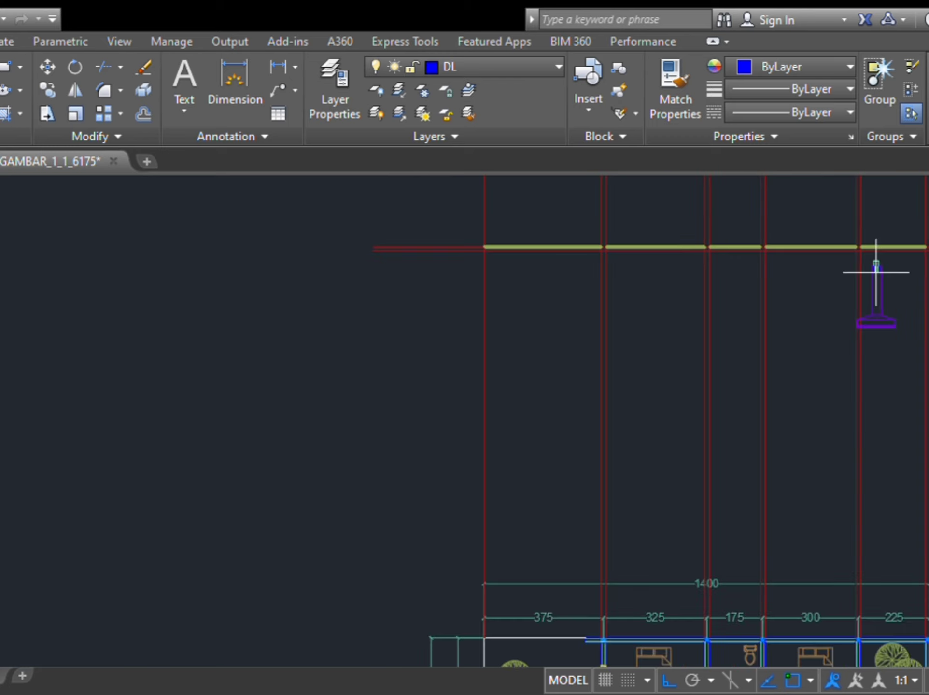
pyautogui.scroll(5, 869, 414)
pyautogui.moveTo(883, 264); pyautogui.dragTo(861, 575, button='middle')
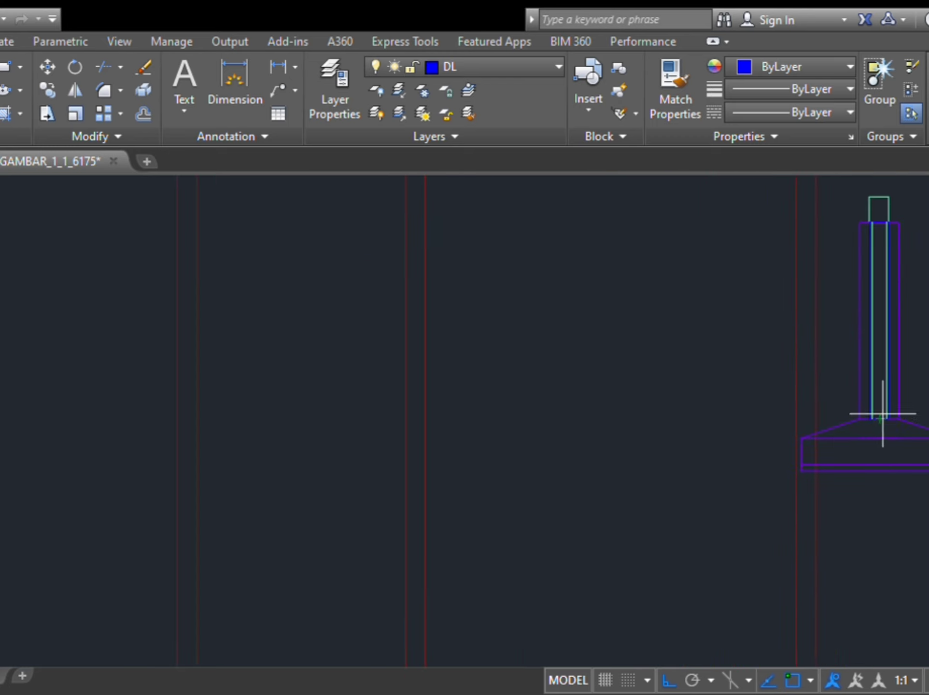
pyautogui.scroll(4, 880, 420)
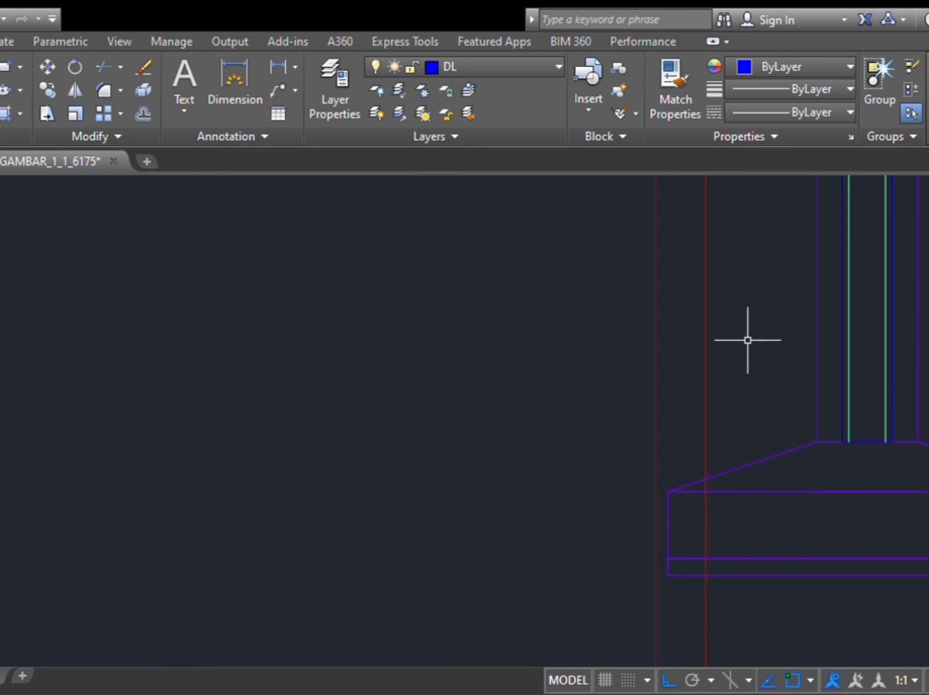
# Step: On the ARSIRAN layer, draw an upright ellipse at the footing's left end, touching its left, top and bottom edges
pyautogui.click(489, 137)
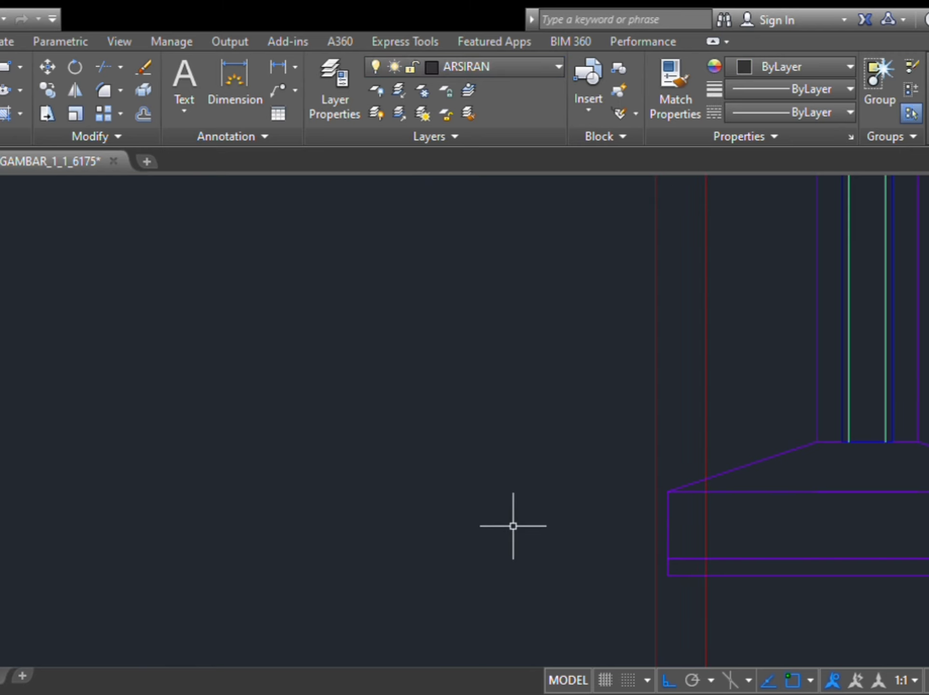
pyautogui.click(705, 524)
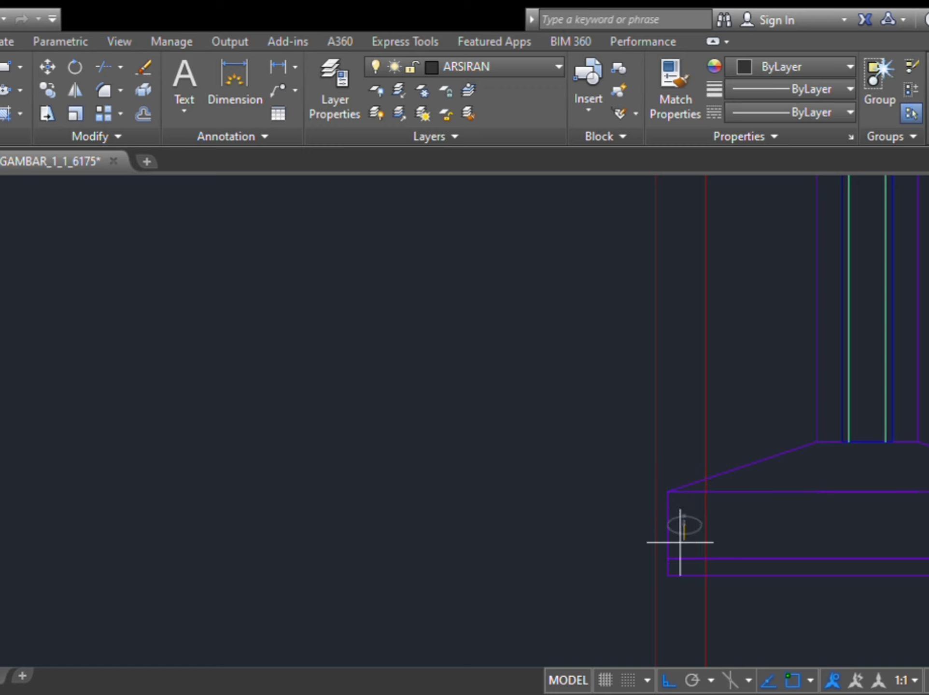
pyautogui.scroll(5, 678, 548)
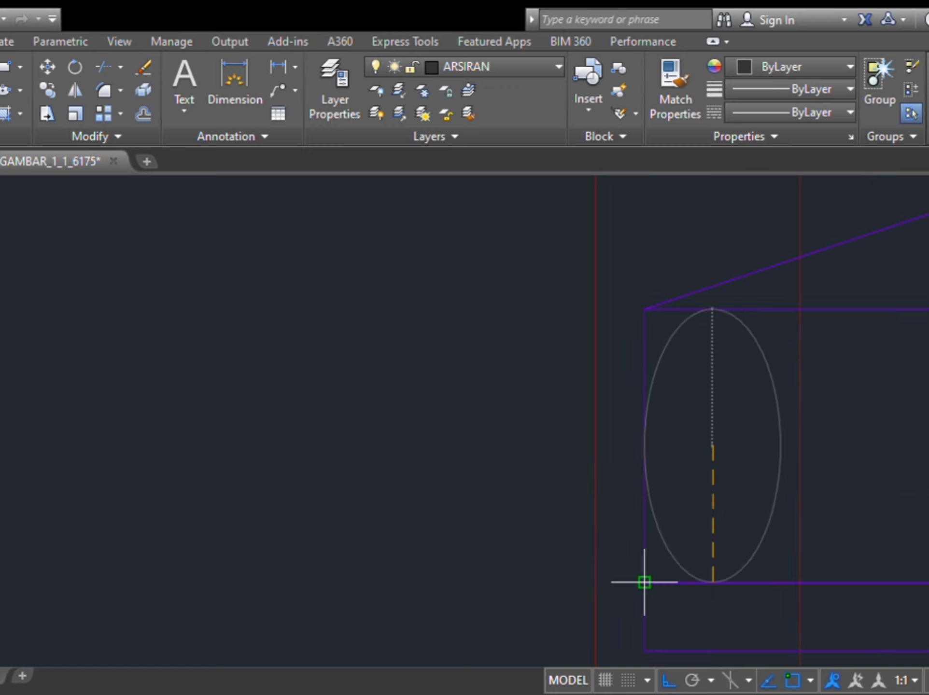
pyautogui.click(713, 583)
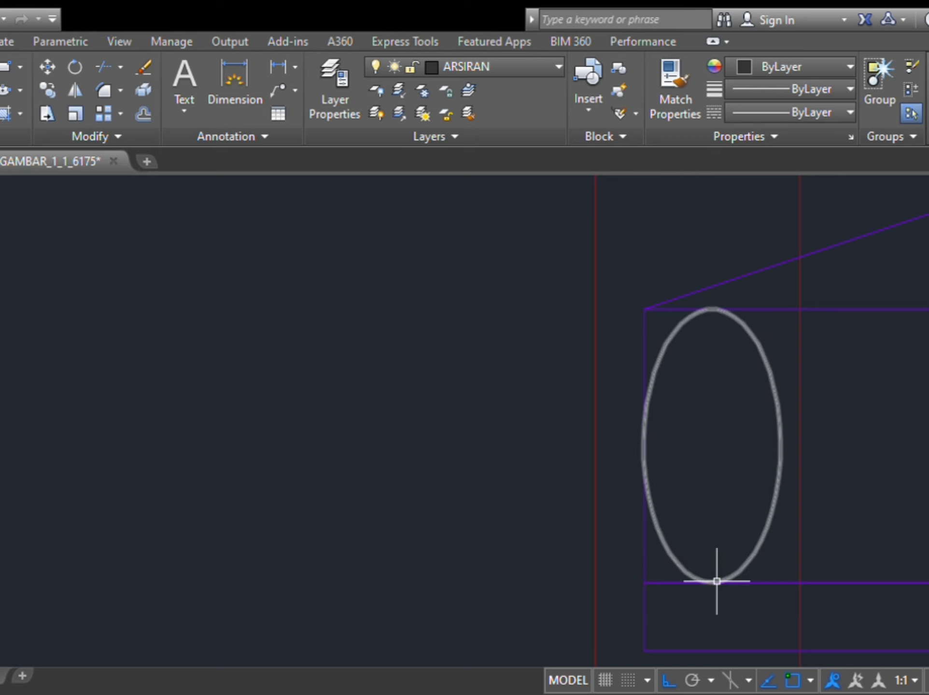
pyautogui.click(668, 547)
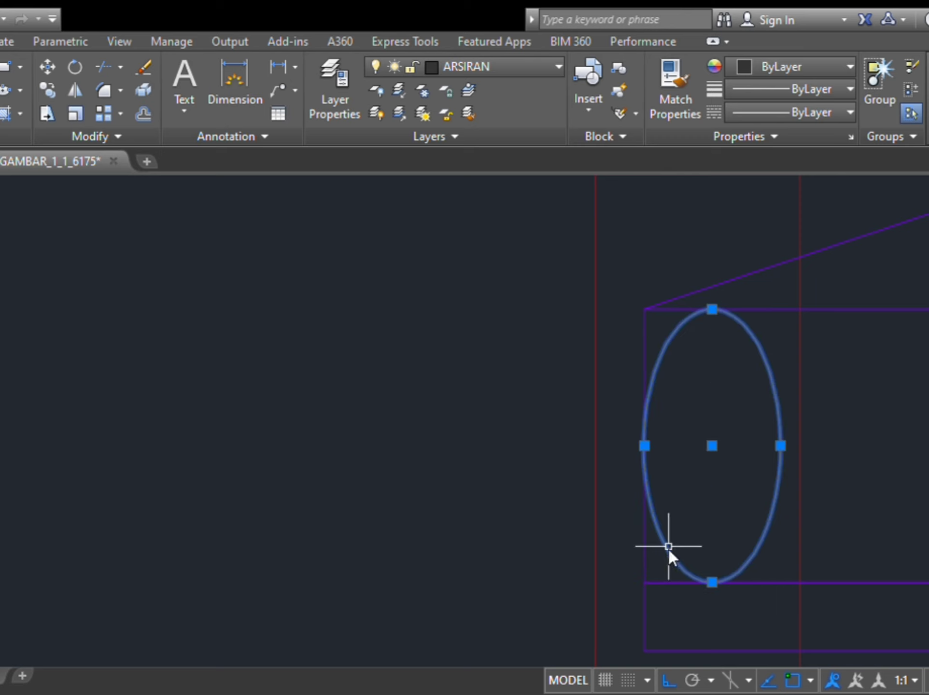
pyautogui.write('co')
pyautogui.press('Return')
pyautogui.click(644, 446)
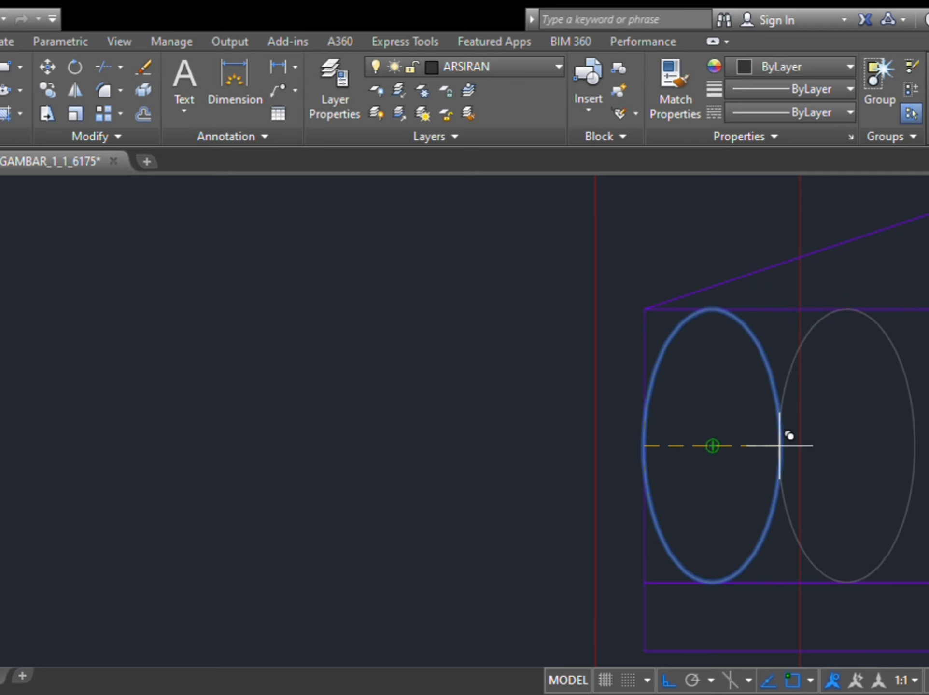
pyautogui.scroll(-4, 821, 479)
pyautogui.moveTo(822, 479); pyautogui.dragTo(742, 479, button='middle')
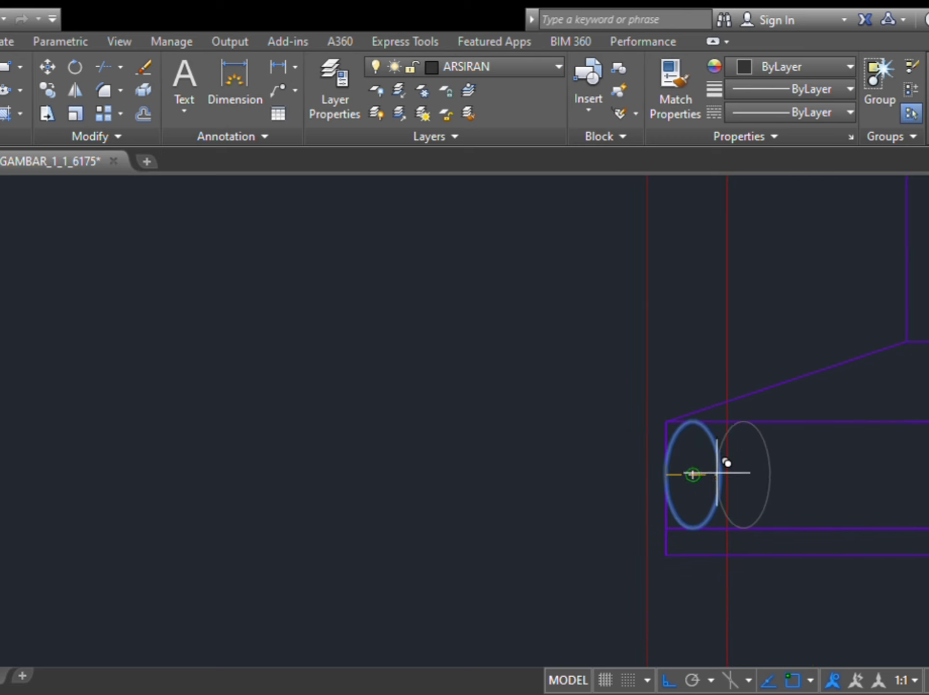
pyautogui.press('Escape')
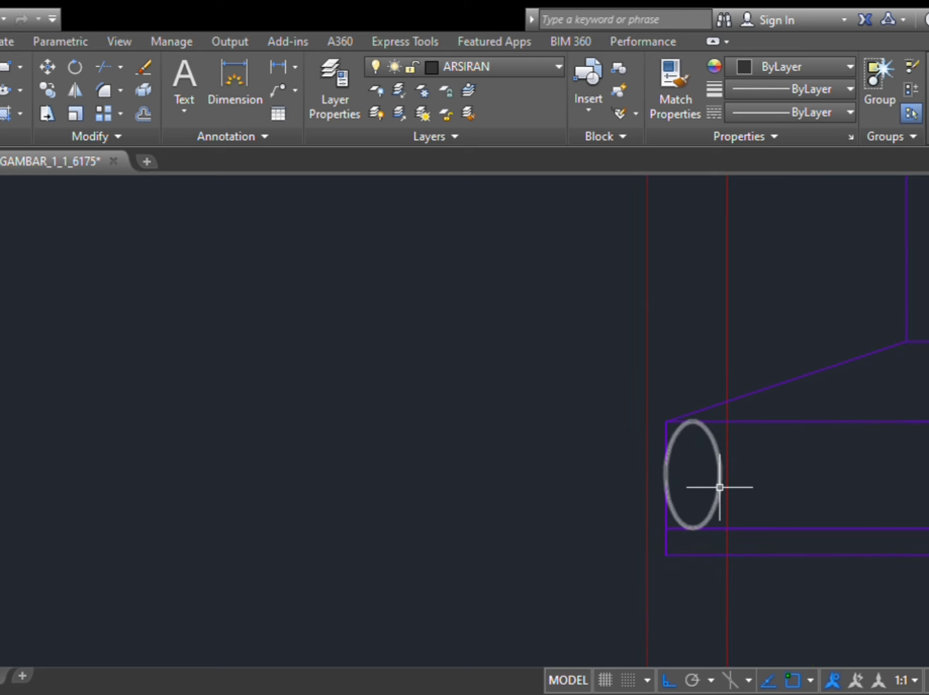
pyautogui.click(720, 487)
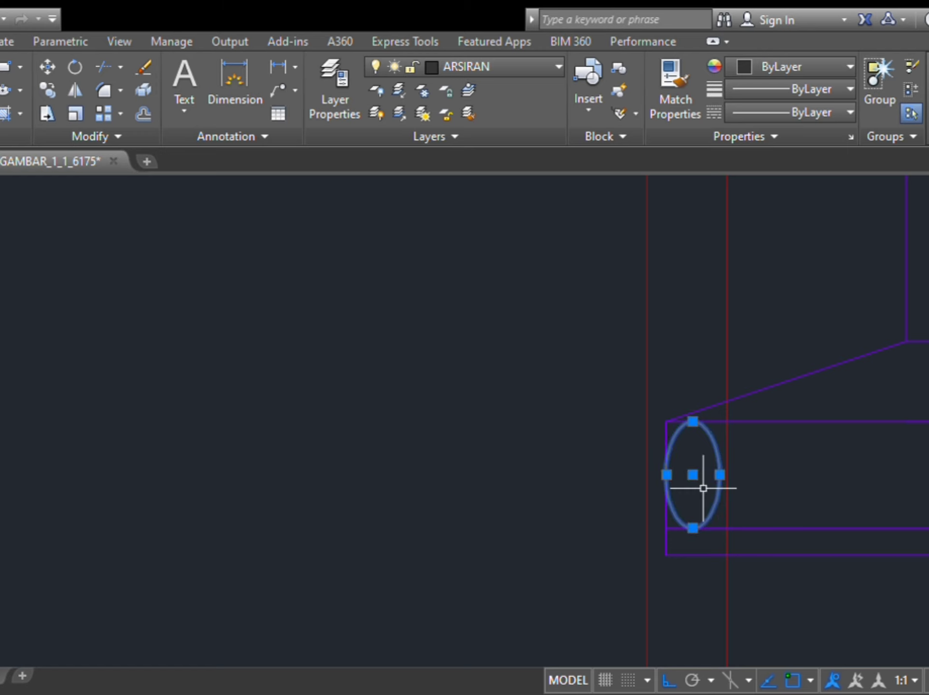
pyautogui.write('co')
pyautogui.press('Return')
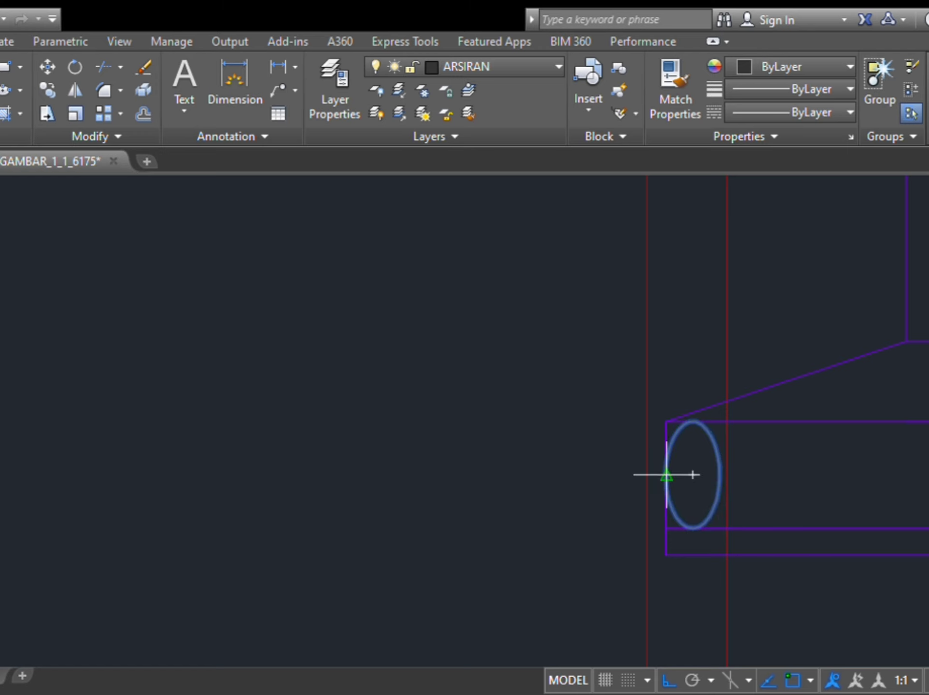
pyautogui.click(666, 475)
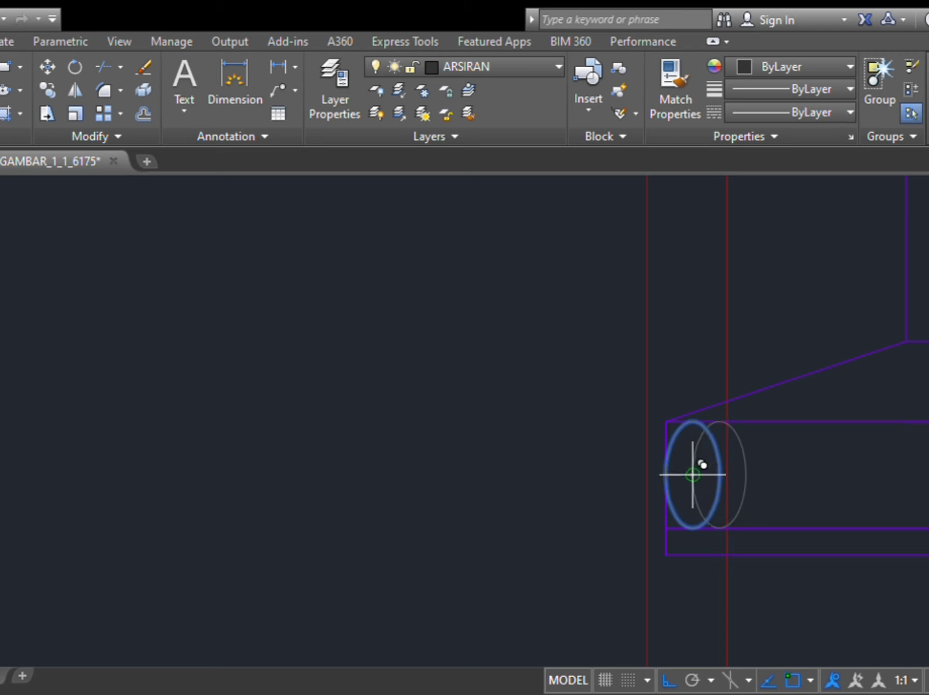
pyautogui.scroll(4, 721, 476)
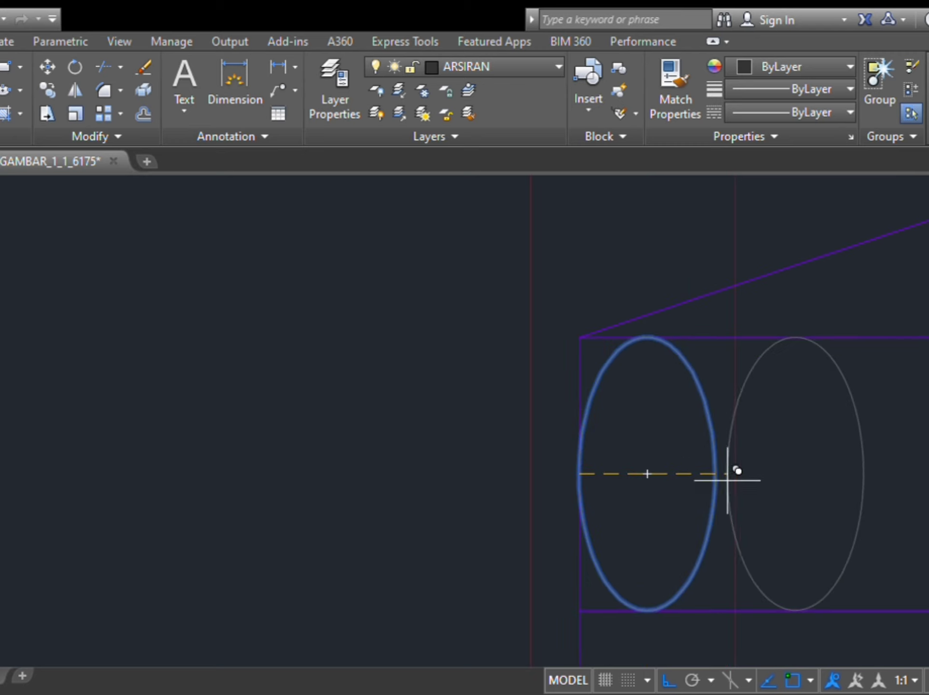
pyautogui.press('Escape')
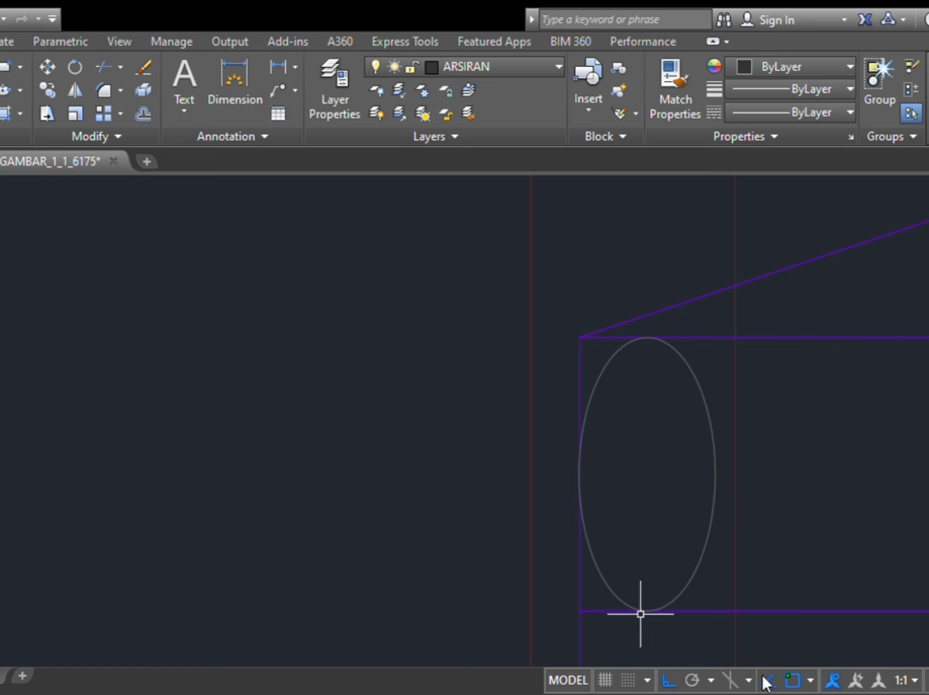
# Step: Adjust the object snap settings and copy the ellipse eleven times, edge to edge, until the row fills the footing's full width
pyautogui.click(814, 654)
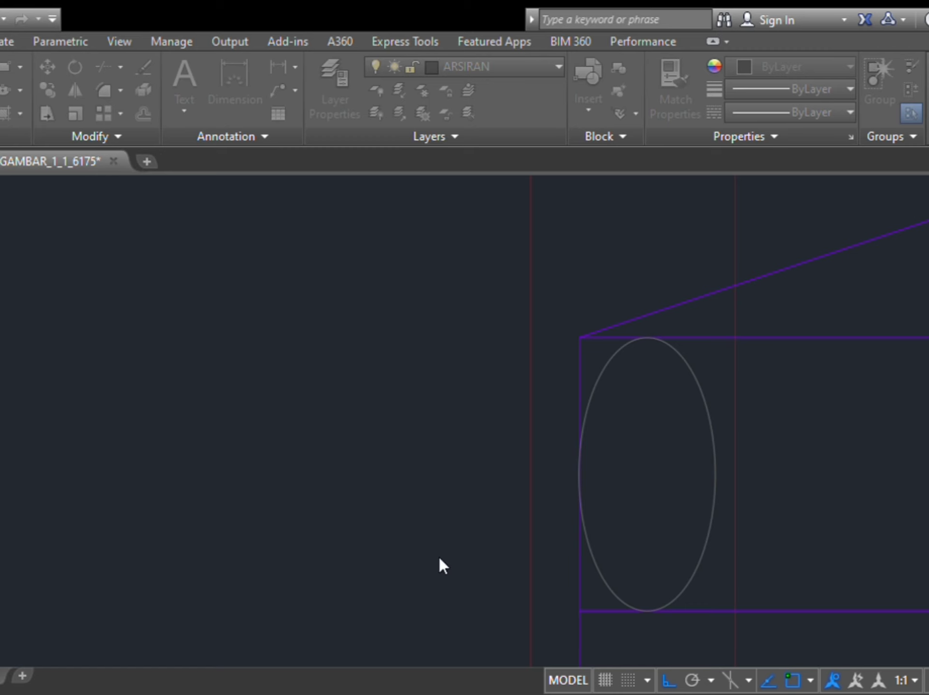
pyautogui.press('Return')
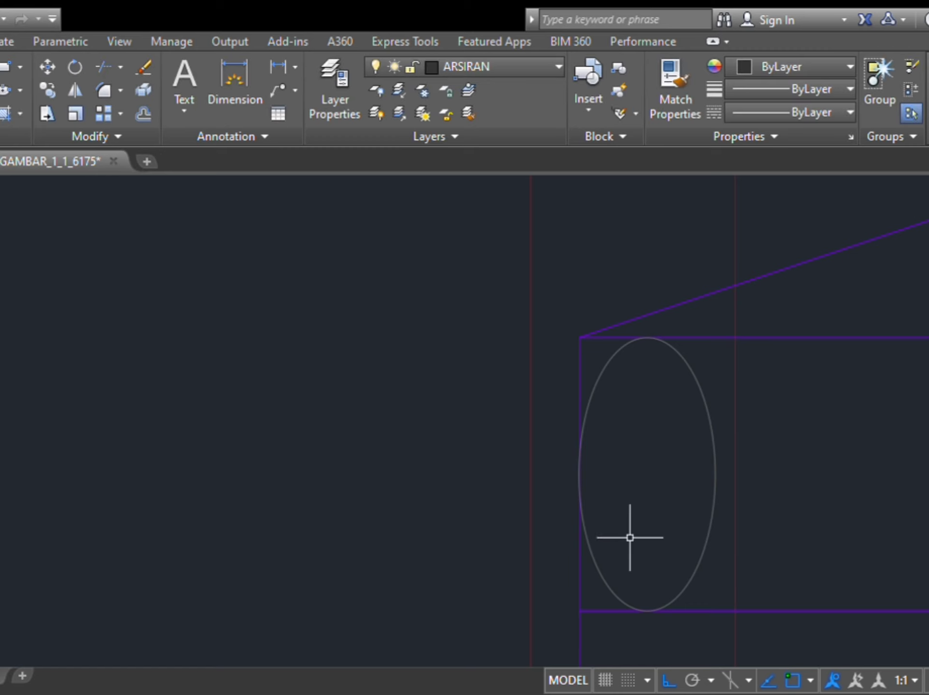
pyautogui.click(591, 543)
pyautogui.write('co')
pyautogui.press('Return')
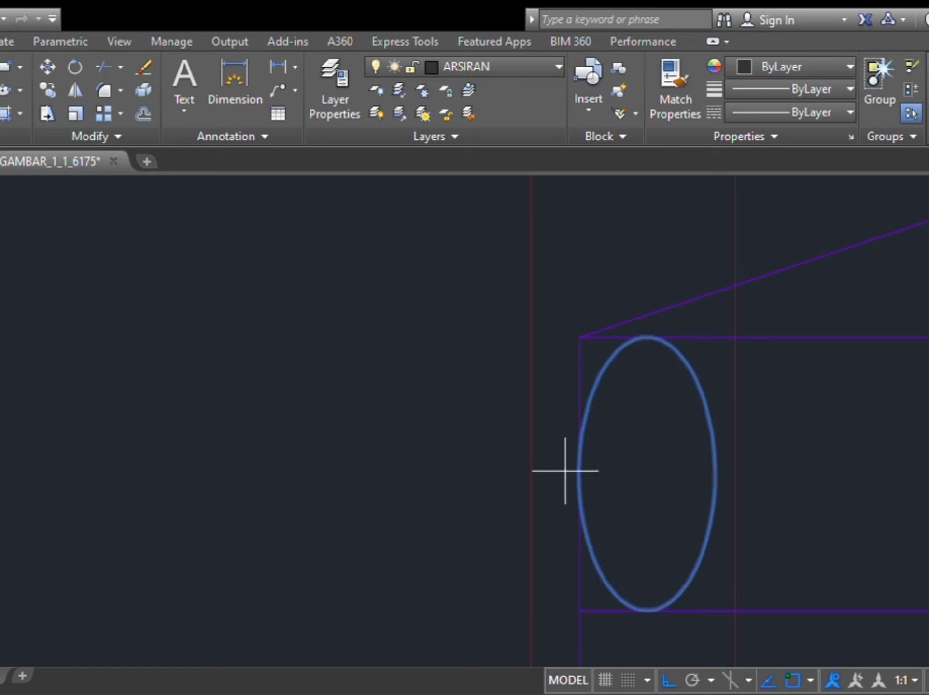
pyautogui.click(579, 474)
pyautogui.click(717, 474)
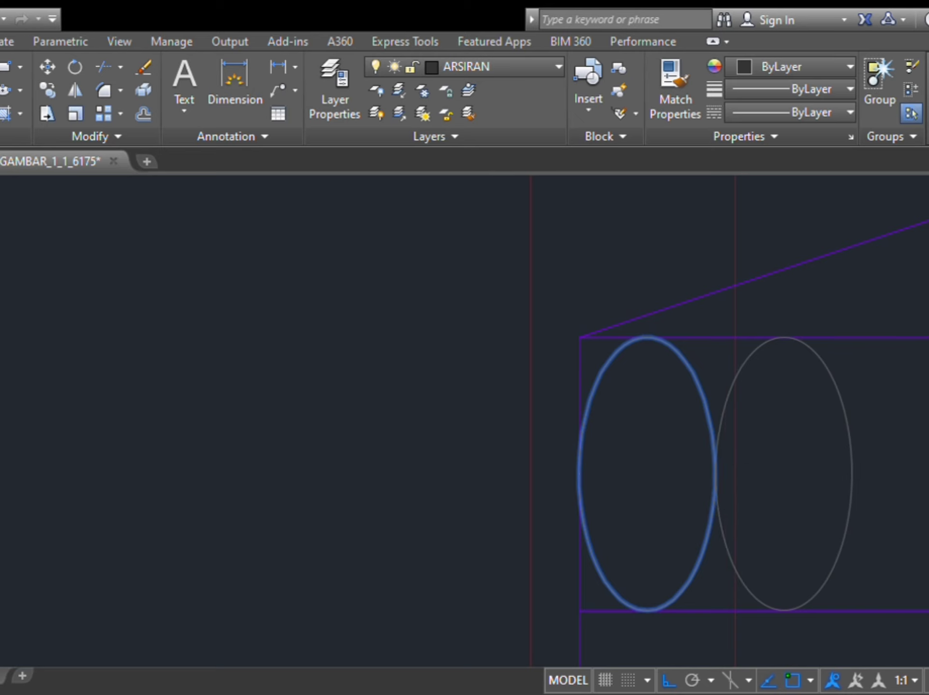
pyautogui.click(851, 474)
pyautogui.moveTo(852, 474)
pyautogui.mouseDown(button='middle')
pyautogui.moveTo(643, 510)
pyautogui.moveTo(551, 512)
pyautogui.mouseUp(button='middle')
pyautogui.click(665, 513)
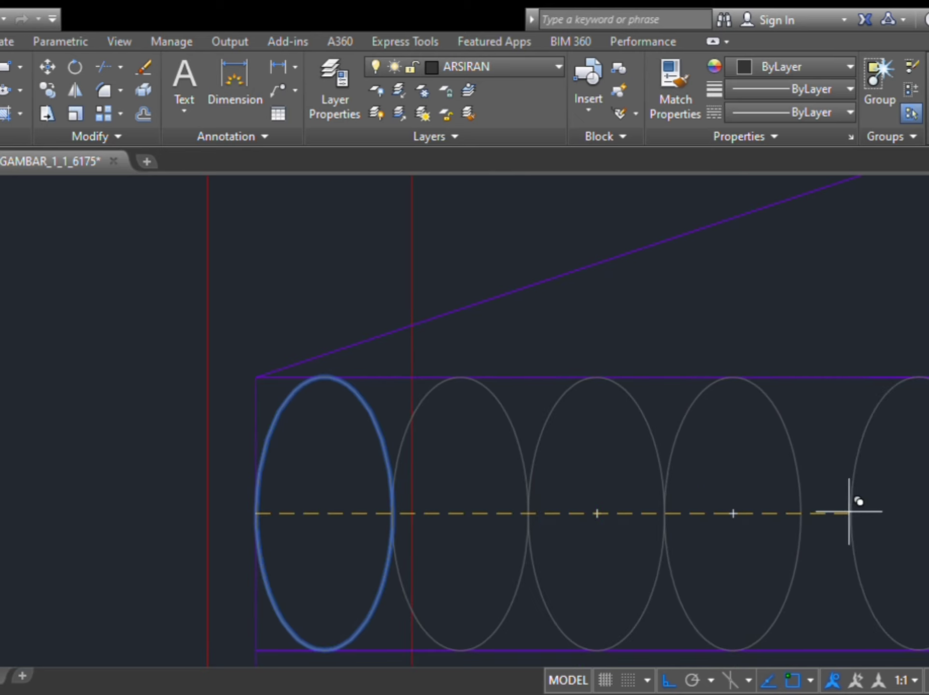
pyautogui.click(801, 513)
pyautogui.moveTo(911, 498); pyautogui.dragTo(649, 529, button='middle')
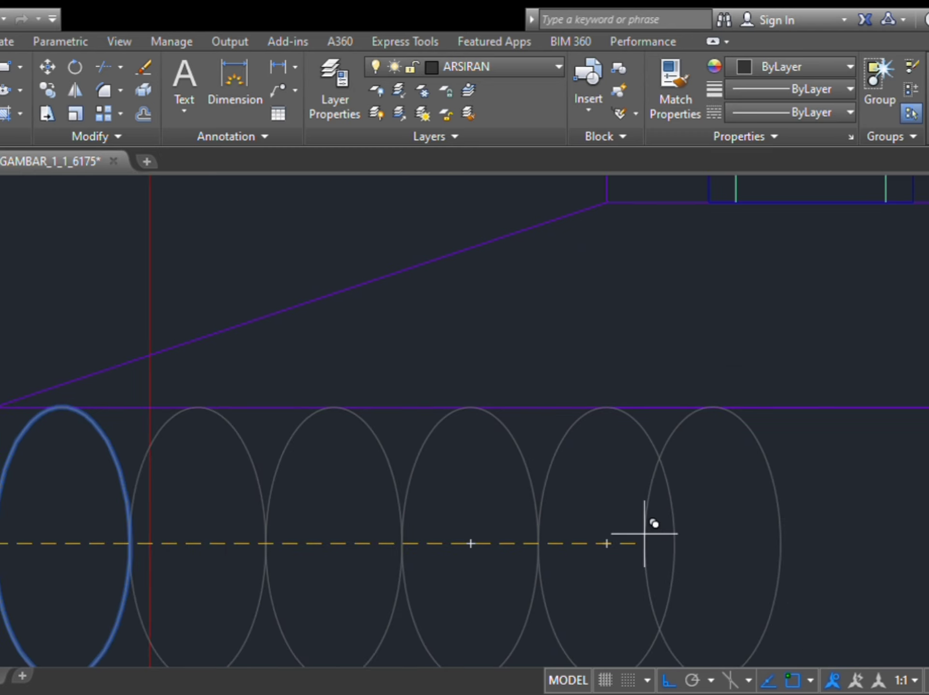
pyautogui.click(675, 543)
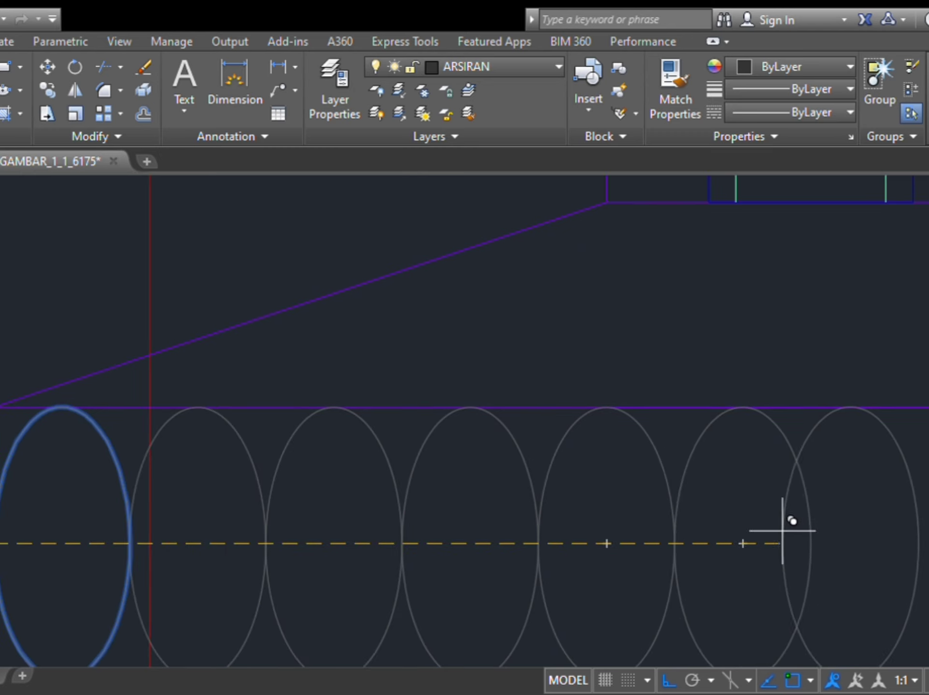
pyautogui.click(811, 544)
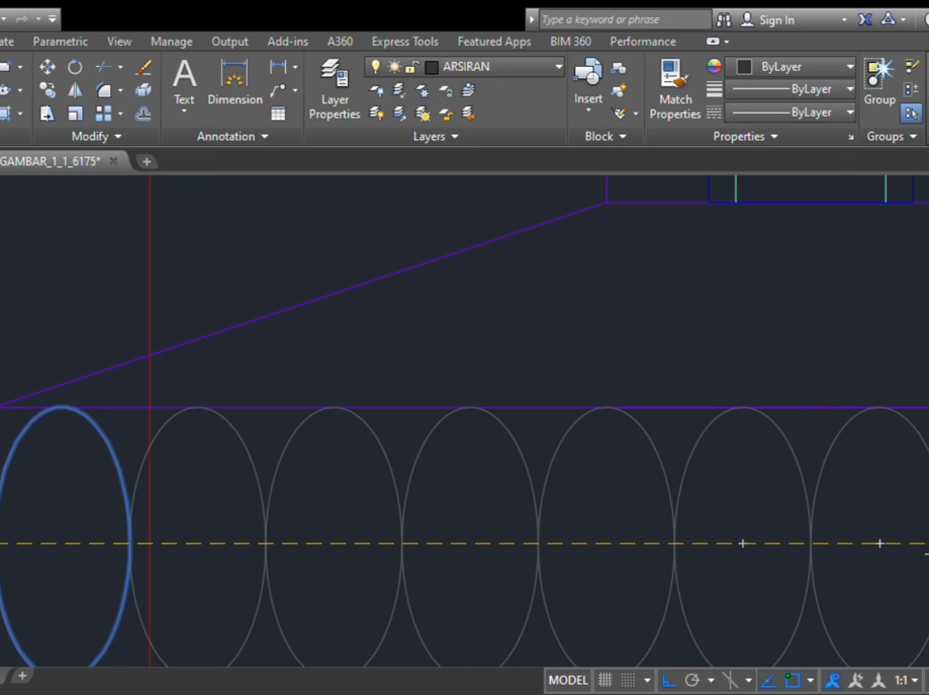
pyautogui.click(928, 543)
pyautogui.moveTo(928, 528); pyautogui.dragTo(429, 545, button='middle')
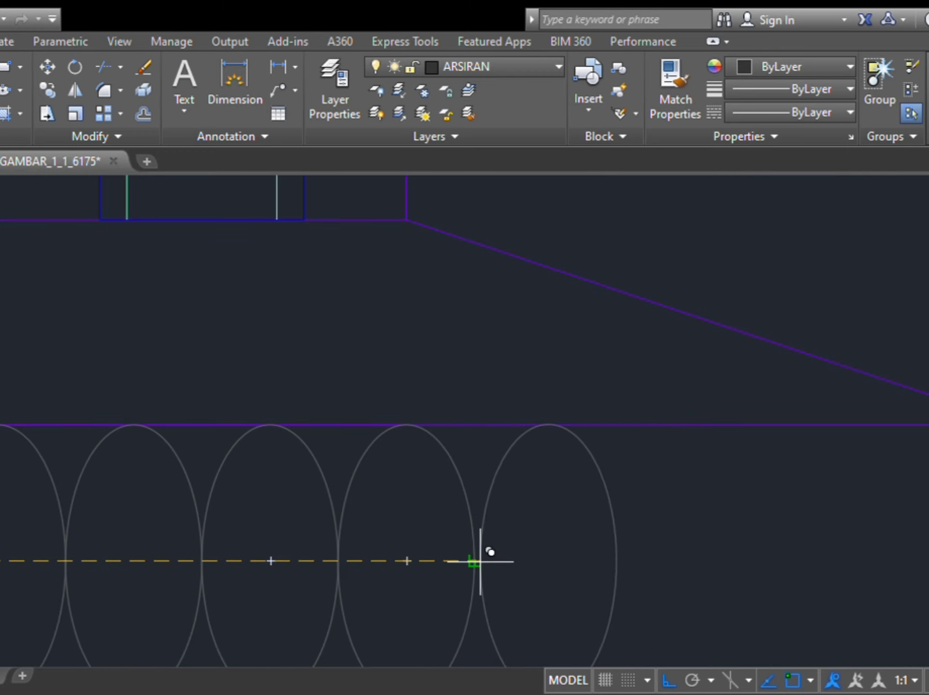
pyautogui.click(475, 561)
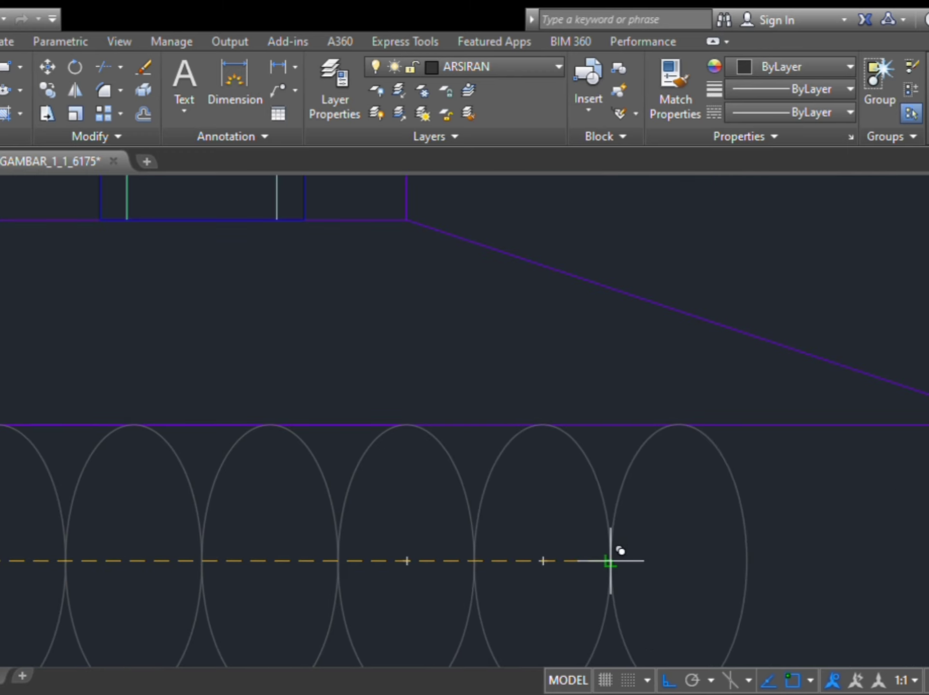
pyautogui.click(613, 559)
pyautogui.click(748, 551)
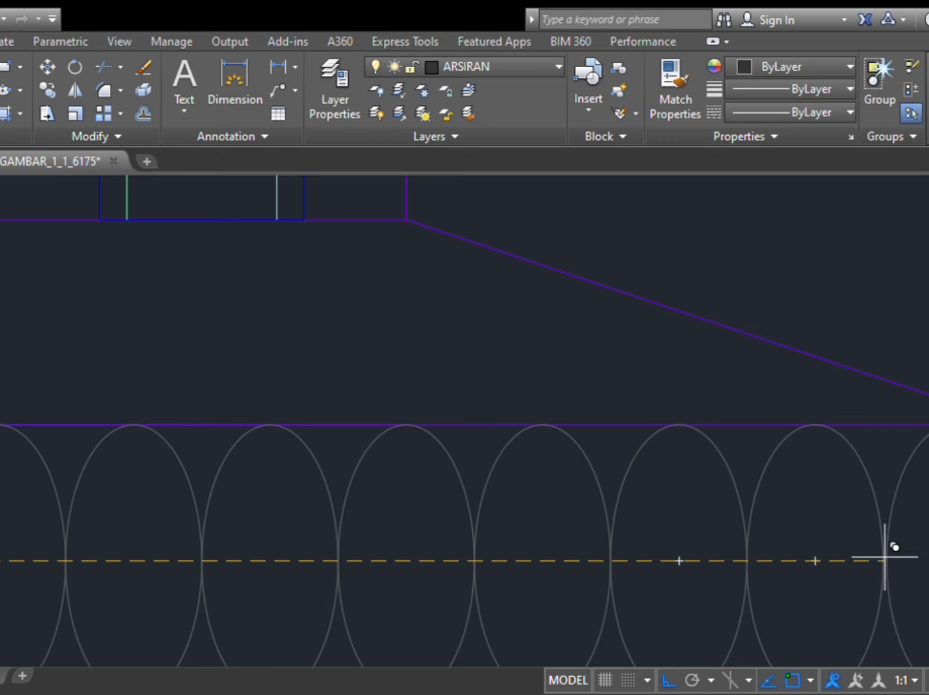
pyautogui.press('Escape')
pyautogui.scroll(-8, 882, 562)
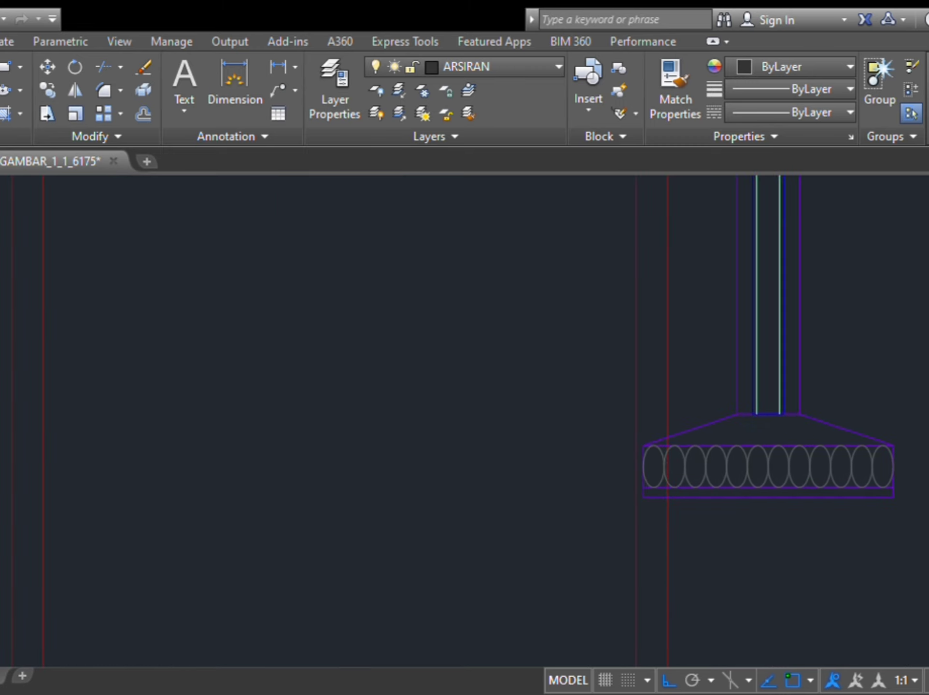
# Step: Hatch the thin rectangle under the footing, on both sides of the red construction line, with the AR-SAND pattern at scale 0.1
pyautogui.write('h')
pyautogui.press('Return')
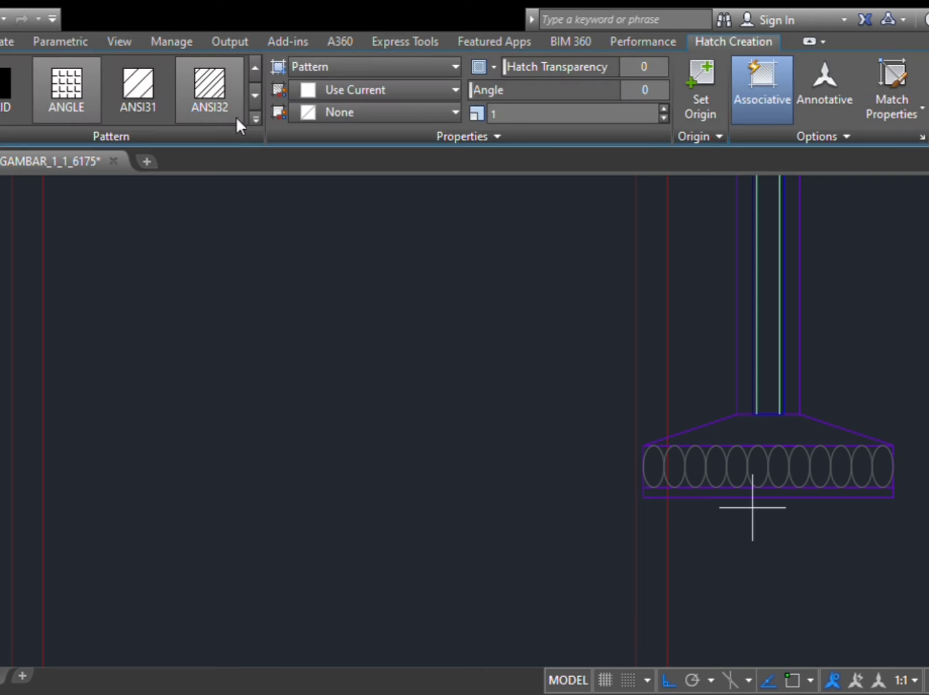
pyautogui.click(13, 296)
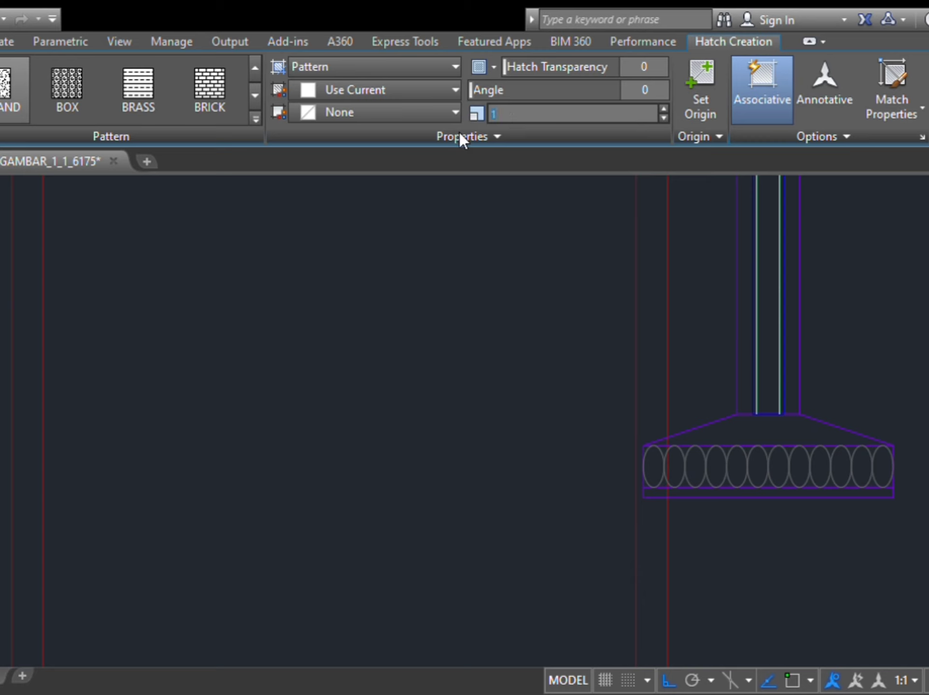
pyautogui.write('0.1')
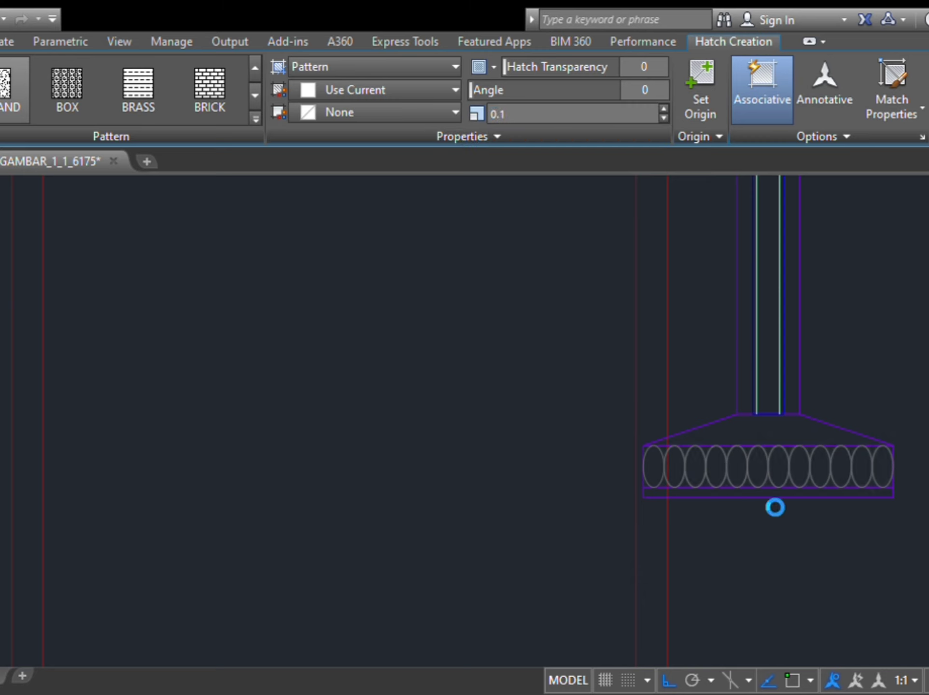
pyautogui.scroll(4, 662, 506)
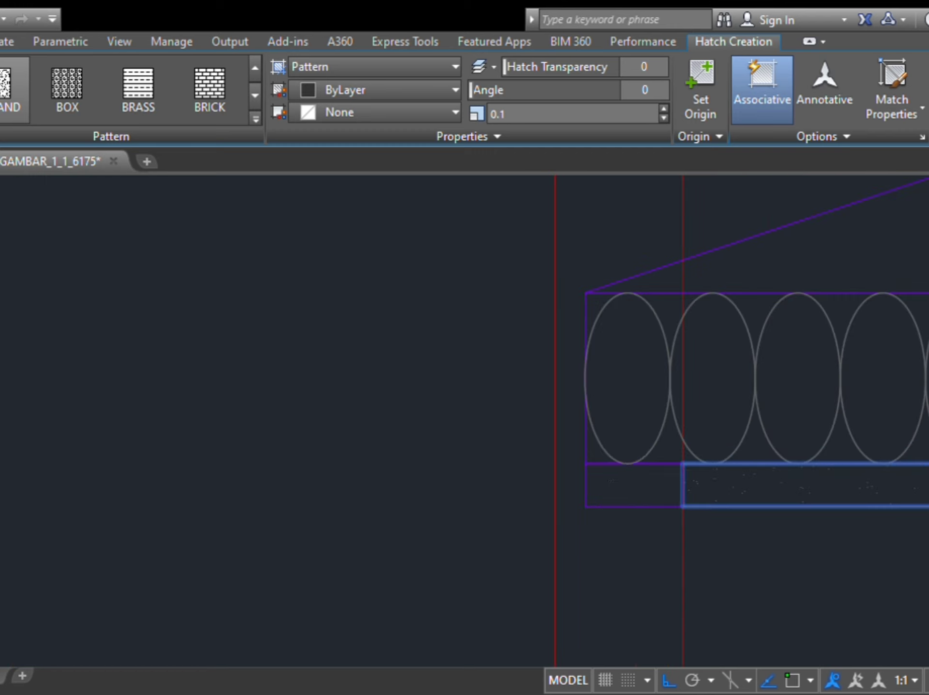
pyautogui.click(643, 480)
pyautogui.scroll(-2, 802, 477)
pyautogui.moveTo(803, 477); pyautogui.dragTo(710, 632, button='middle')
pyautogui.scroll(-2, 701, 514)
pyautogui.moveTo(702, 514); pyautogui.dragTo(649, 562, button='middle')
pyautogui.press('Return')
pyautogui.scroll(-4, 489, 298)
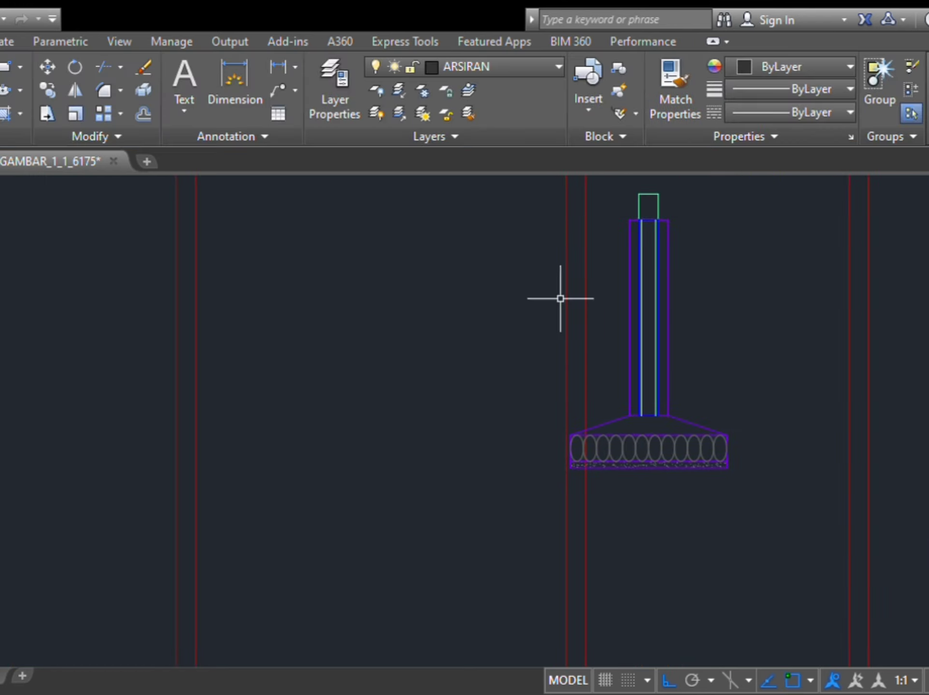
# Step: Hatch the narrow wall strip inside the foundation's shaft with the ANSI32 pattern at scale 1
pyautogui.click(529, 182)
pyautogui.click(767, 548)
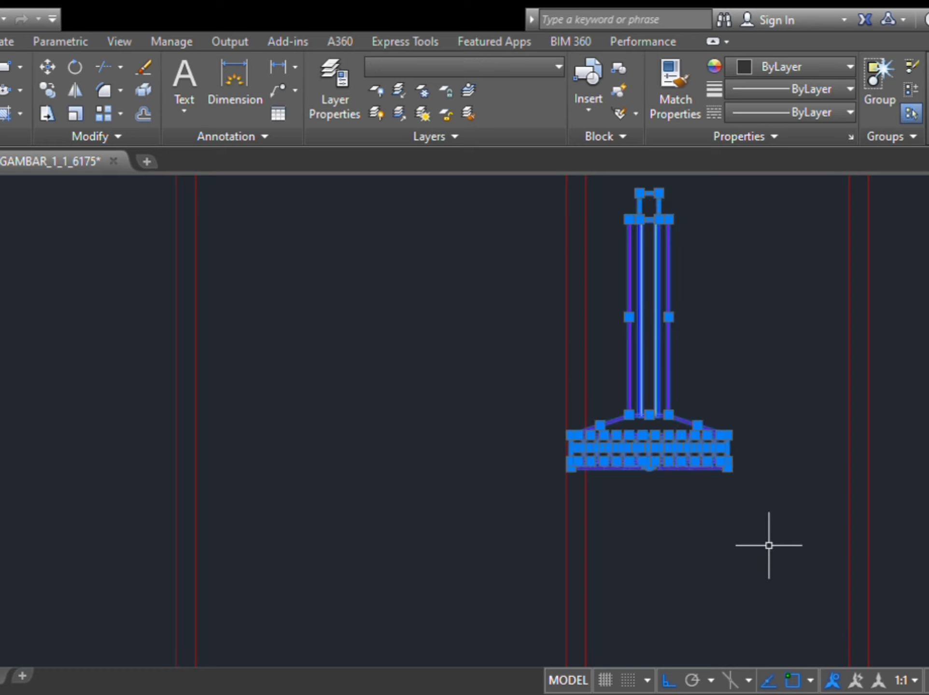
pyautogui.press('Escape')
pyautogui.scroll(4, 718, 398)
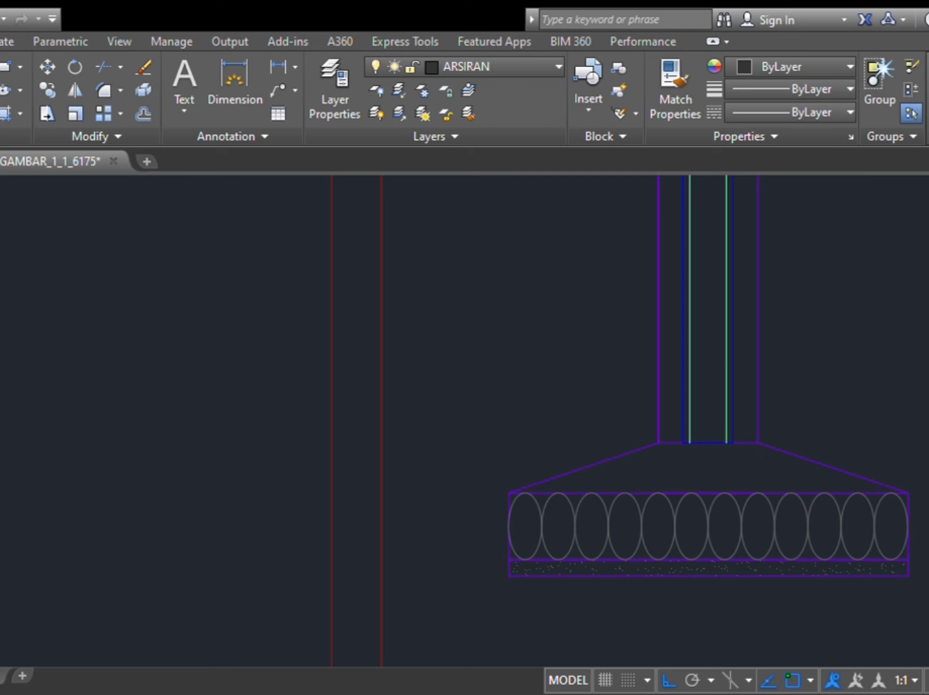
pyautogui.write('h')
pyautogui.press('Return')
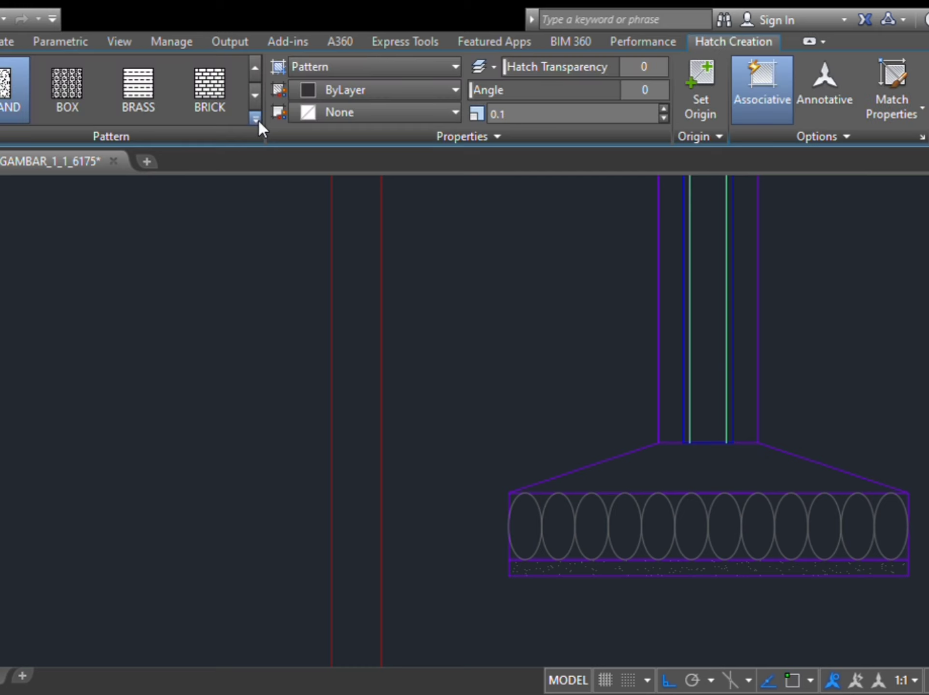
pyautogui.click(216, 91)
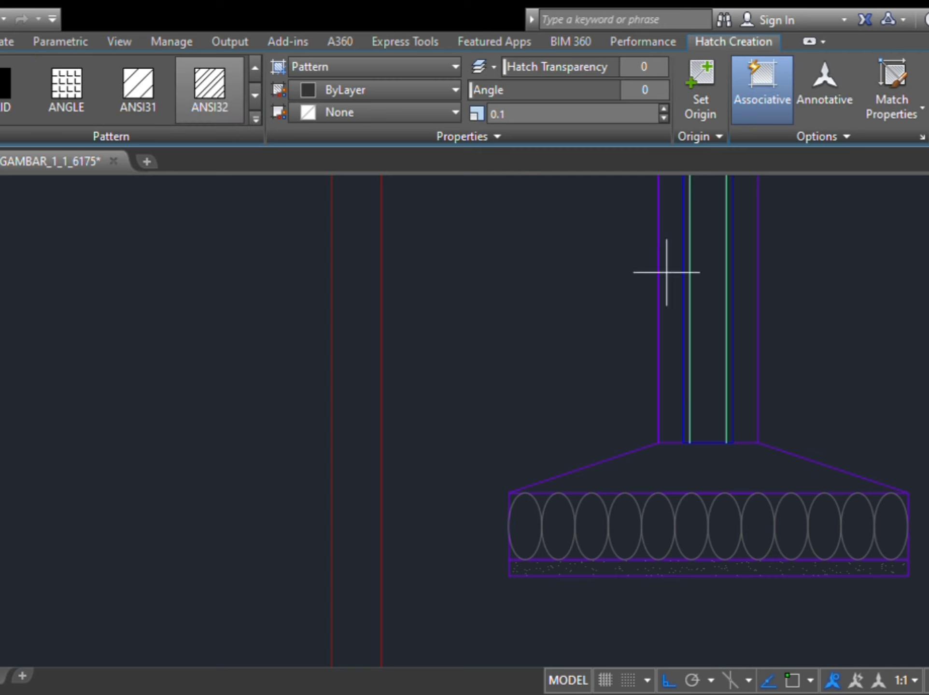
pyautogui.click(707, 282)
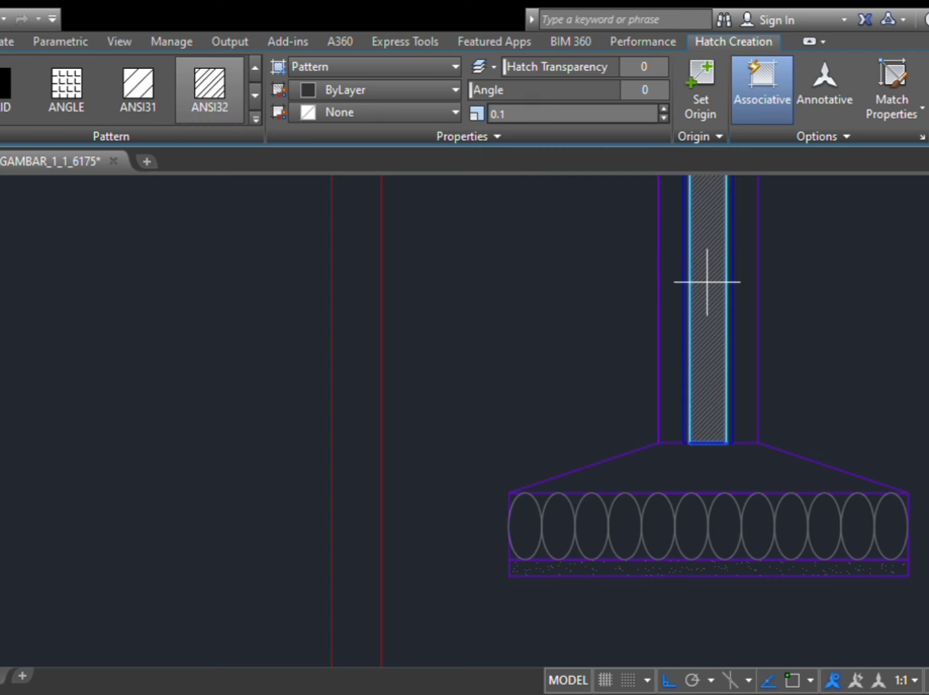
pyautogui.write('1')
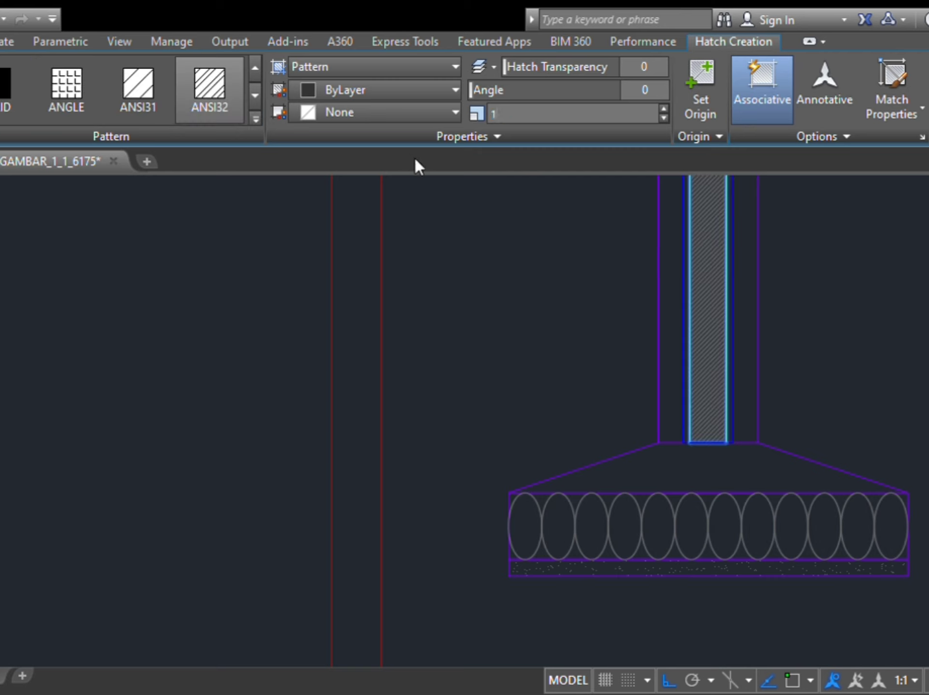
pyautogui.press('Return')
pyautogui.scroll(-4, 870, 215)
pyautogui.scroll(-2, 848, 436)
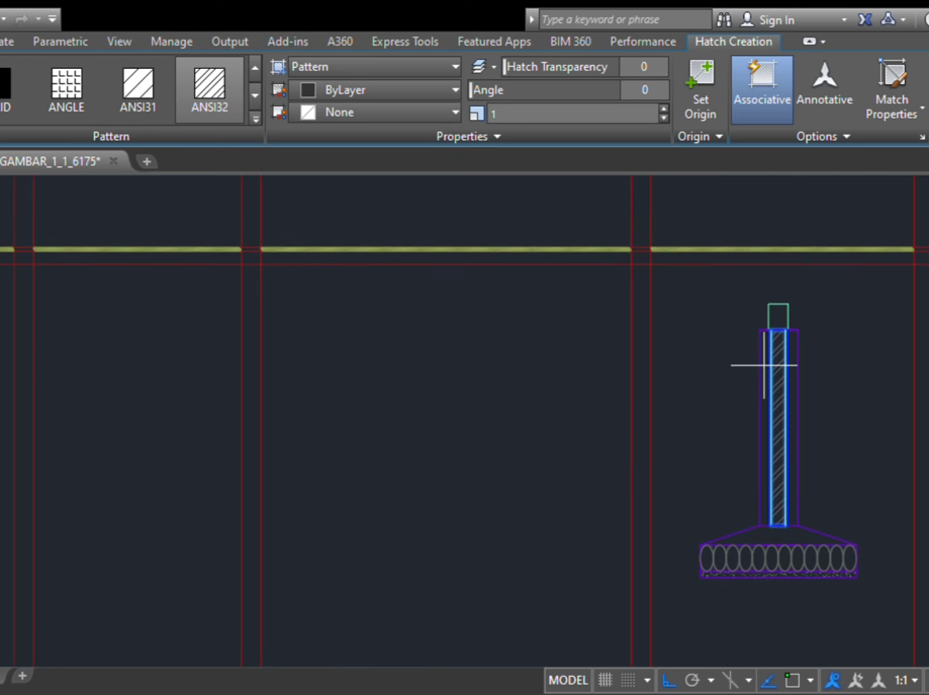
pyautogui.press('Return')
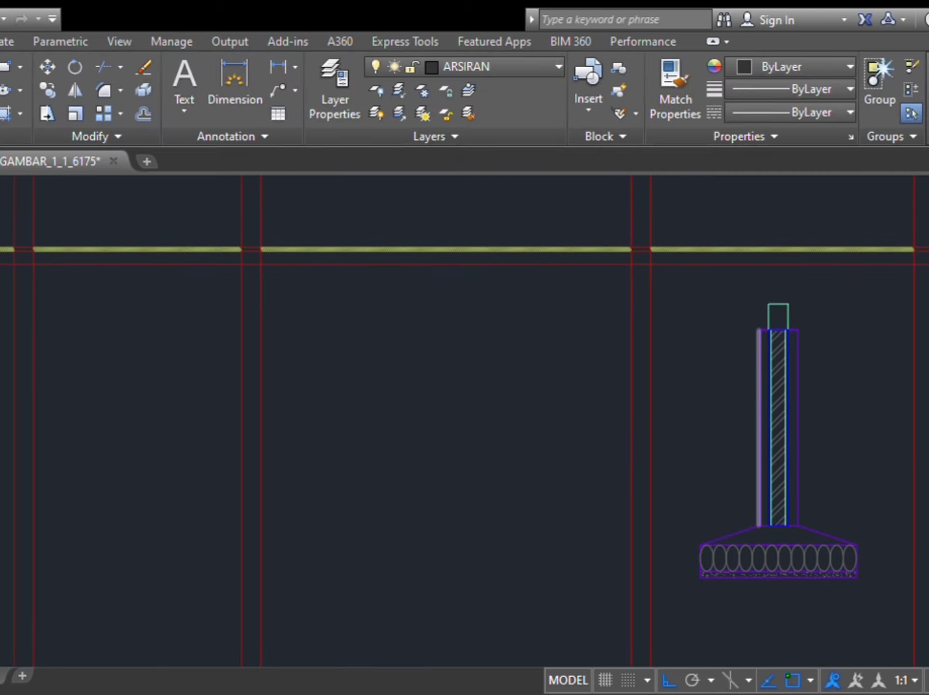
# Step: Hatch the sloof box on top of the foundation with the ANSI33 pattern at scale 1
pyautogui.press('Return')
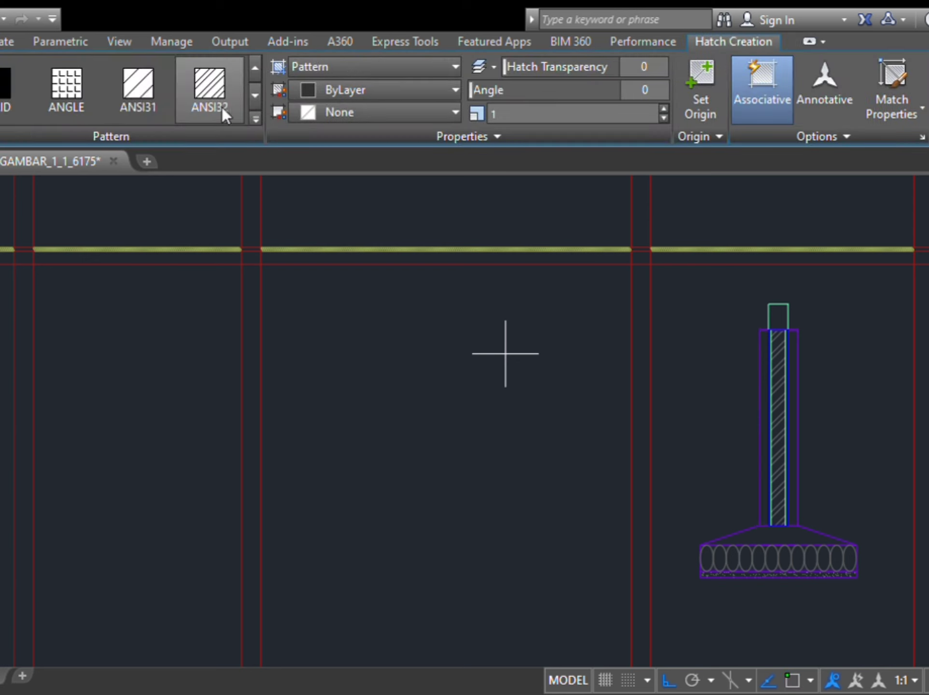
pyautogui.click(156, 89)
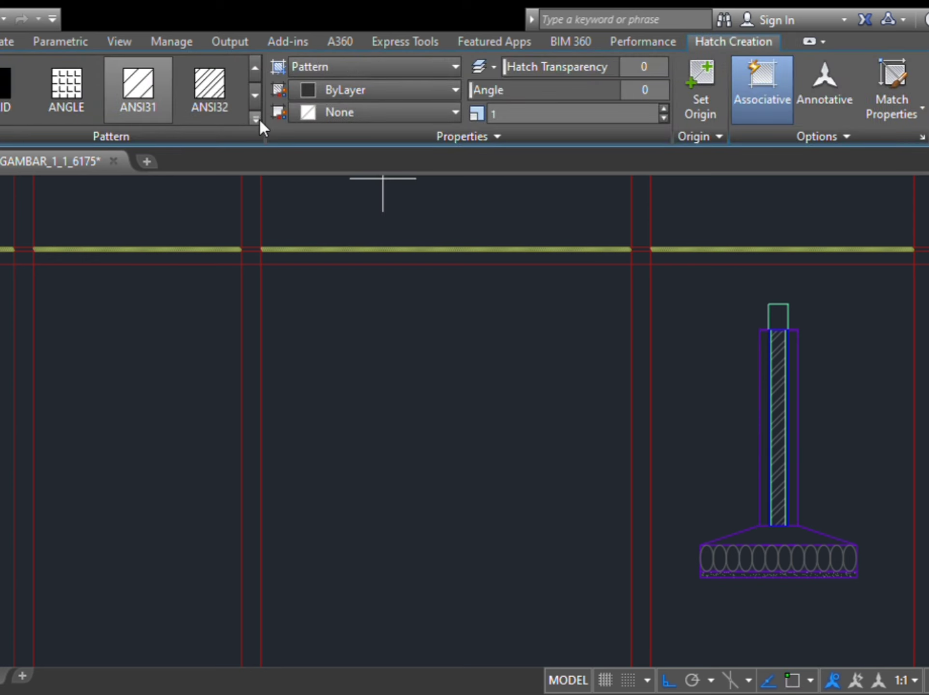
pyautogui.scroll(2, 840, 322)
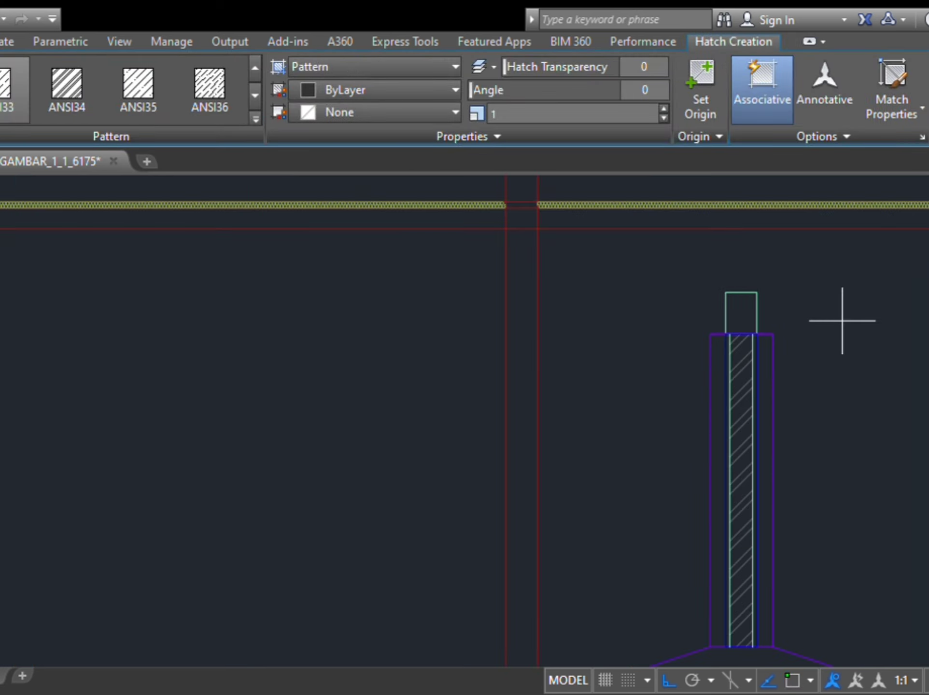
pyautogui.click(753, 303)
pyautogui.press('Return')
pyautogui.scroll(-4, 763, 319)
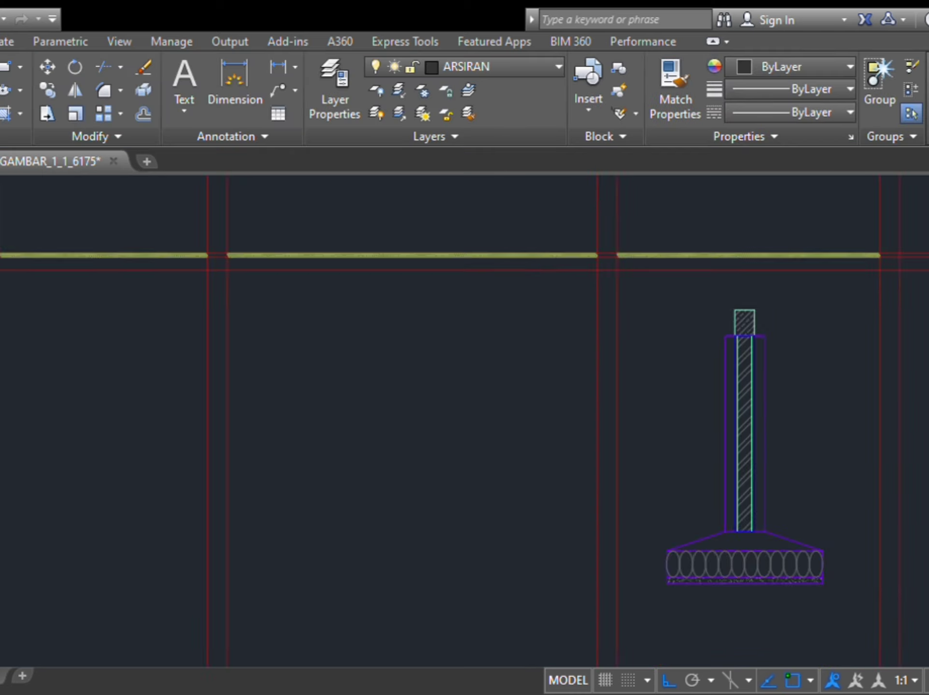
# Step: Copy the complete foundation with its sloof box horizontally to the right, beyond the last pair of red construction lines
pyautogui.click(704, 209)
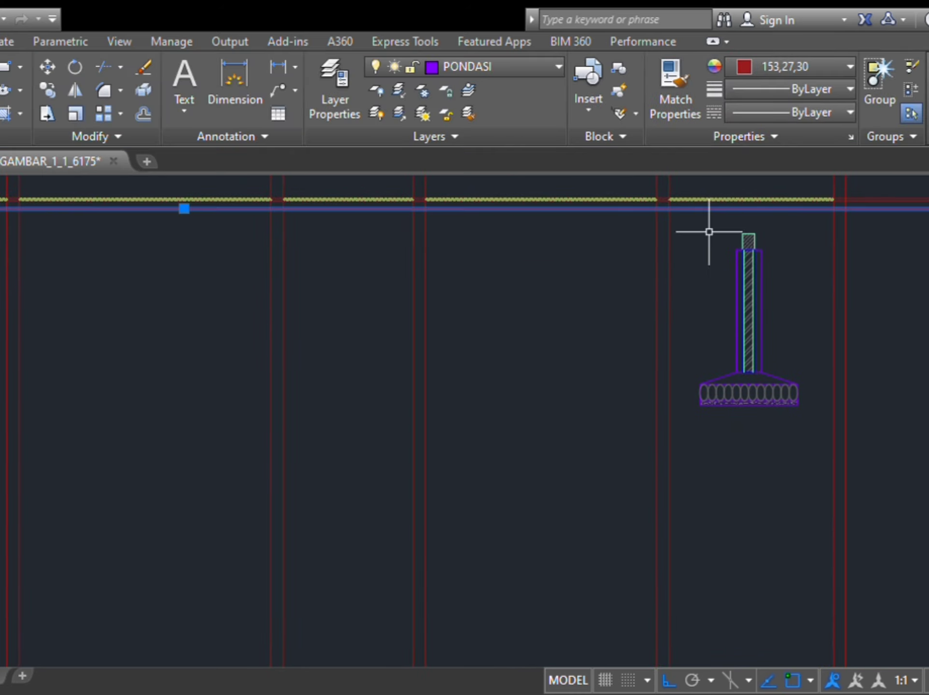
pyautogui.press('Escape')
pyautogui.click(698, 226)
pyautogui.click(836, 472)
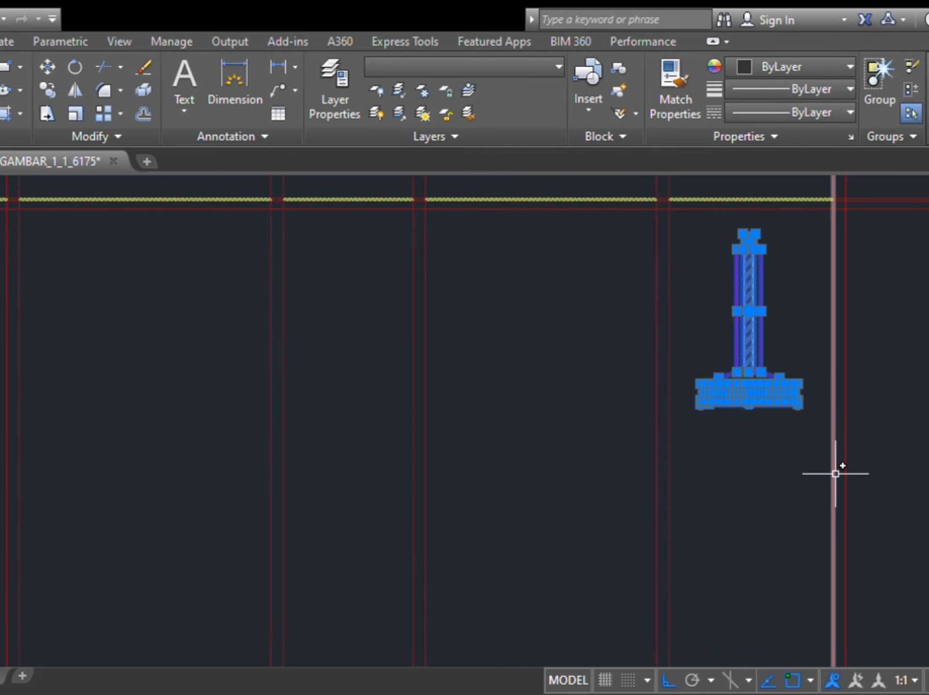
pyautogui.press('Escape')
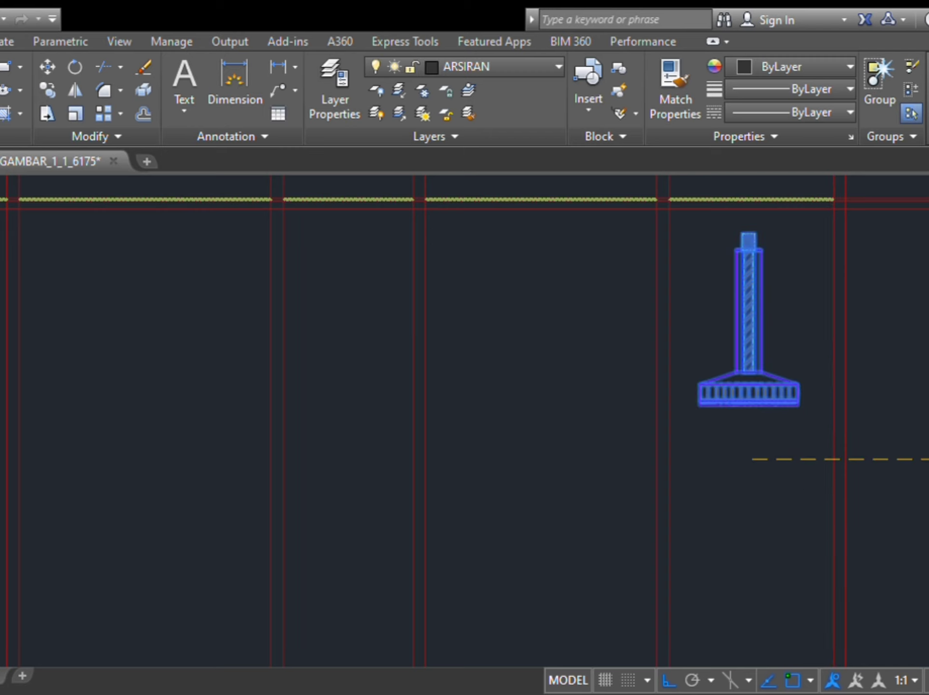
# Step: Delete the shaft, footing and fills of the copied foundation, keeping only its hatched sloof box
pyautogui.moveTo(908, 210); pyautogui.dragTo(789, 245, button='middle')
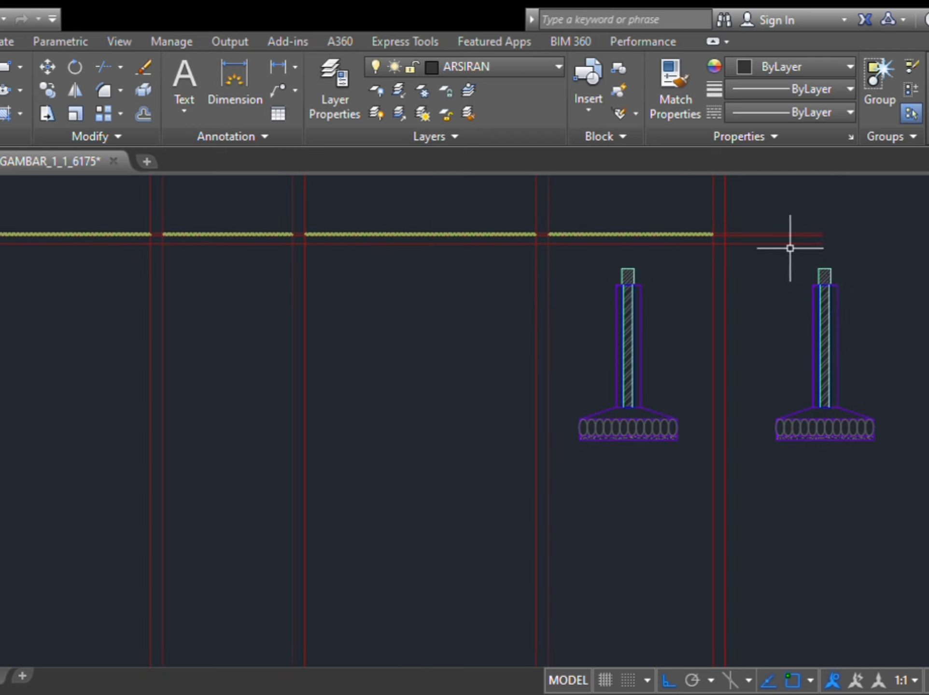
pyautogui.click(879, 499)
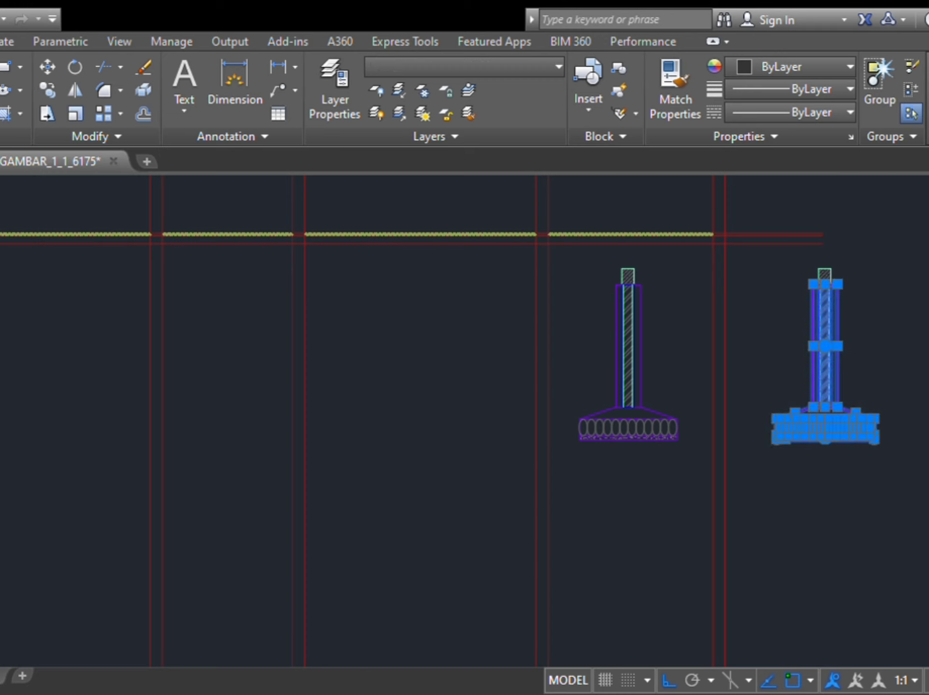
pyautogui.press('Delete')
pyautogui.scroll(4, 817, 300)
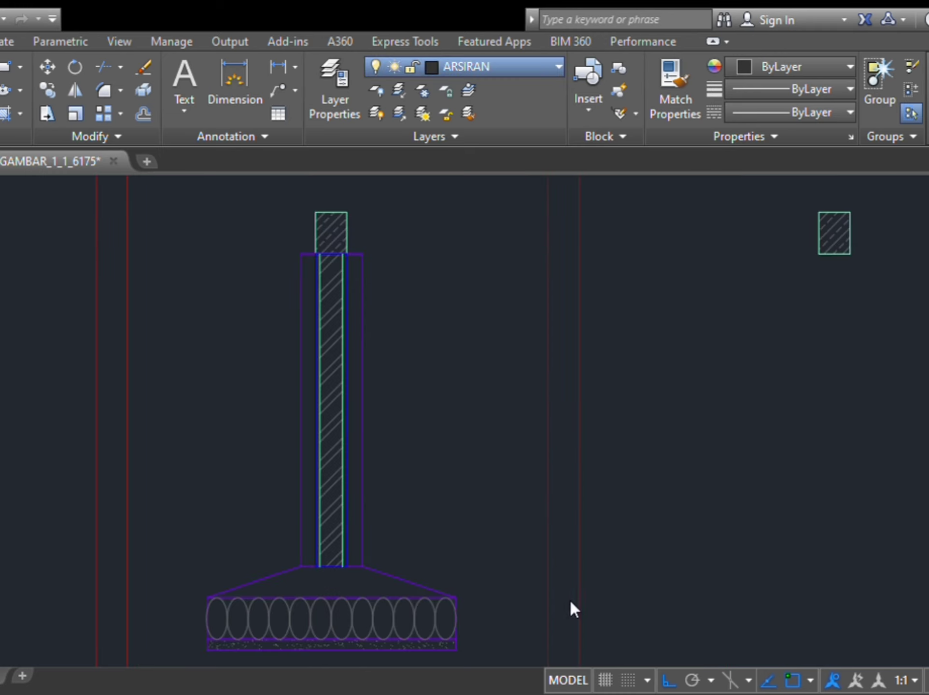
# Step: Make PONDASI the current layer, draw a short horizontal line and centre it on the copied sloof box's bottom edge
pyautogui.click(496, 552)
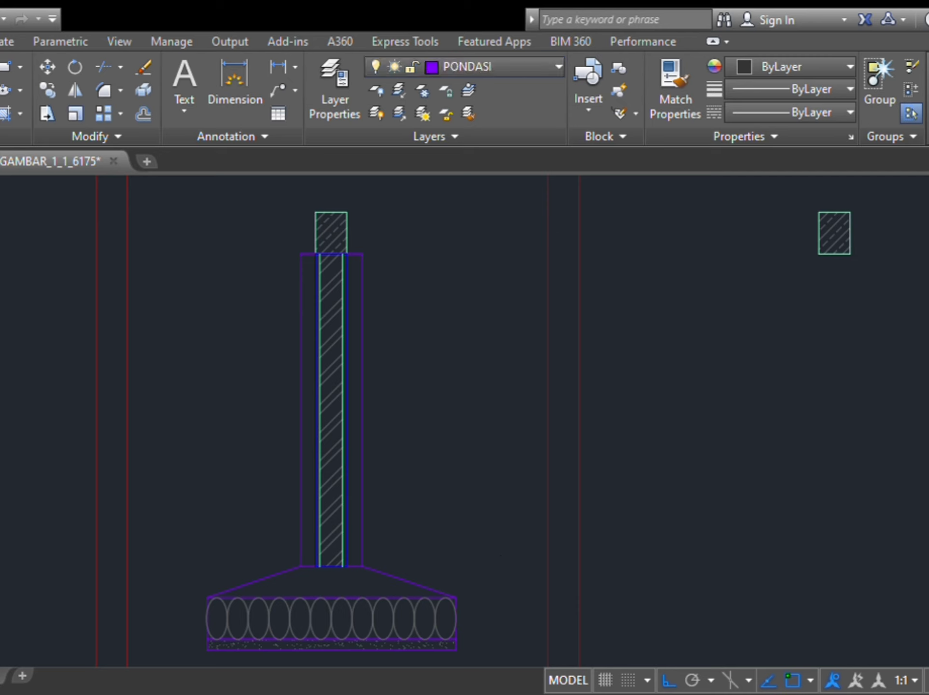
pyautogui.click(727, 260)
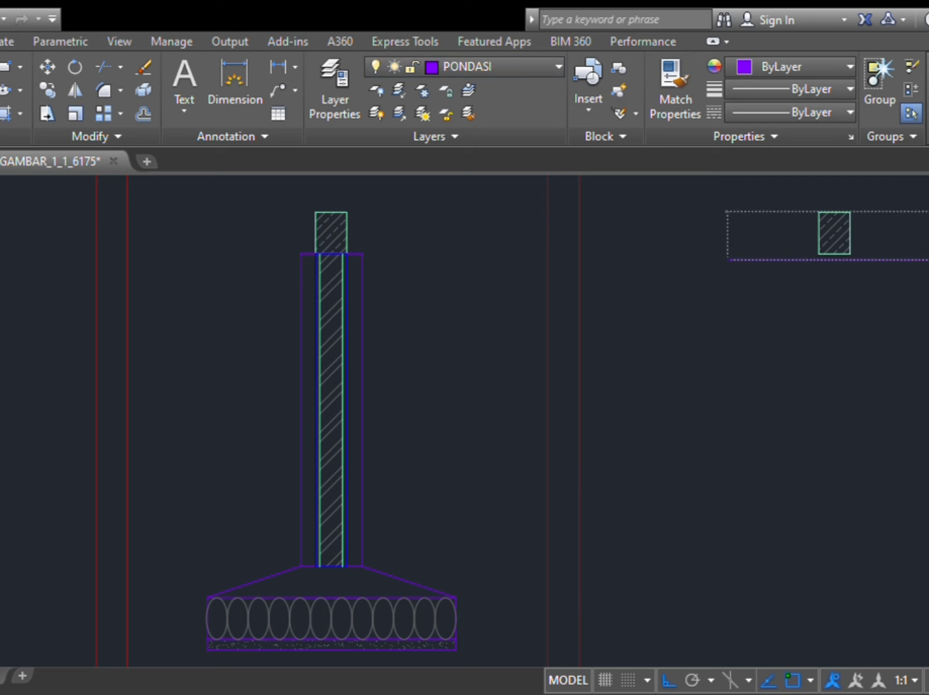
pyautogui.click(910, 271)
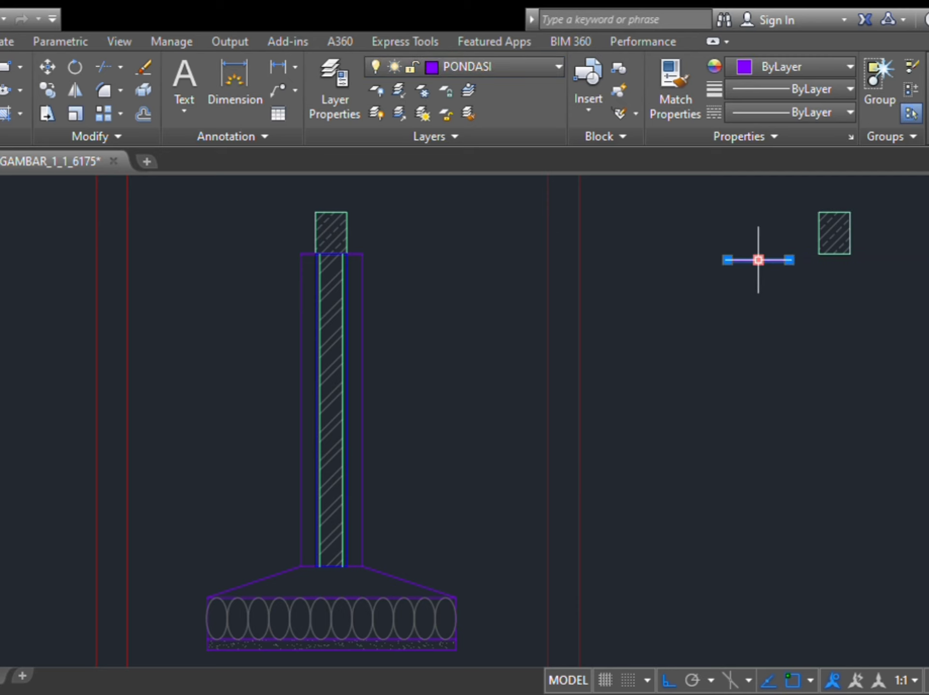
pyautogui.click(758, 261)
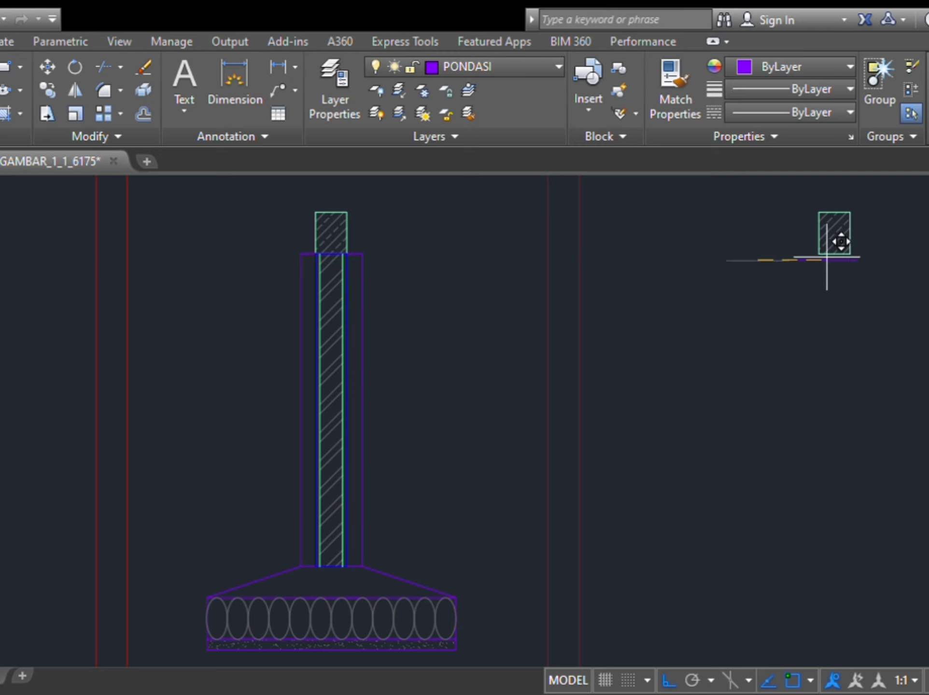
pyautogui.click(834, 255)
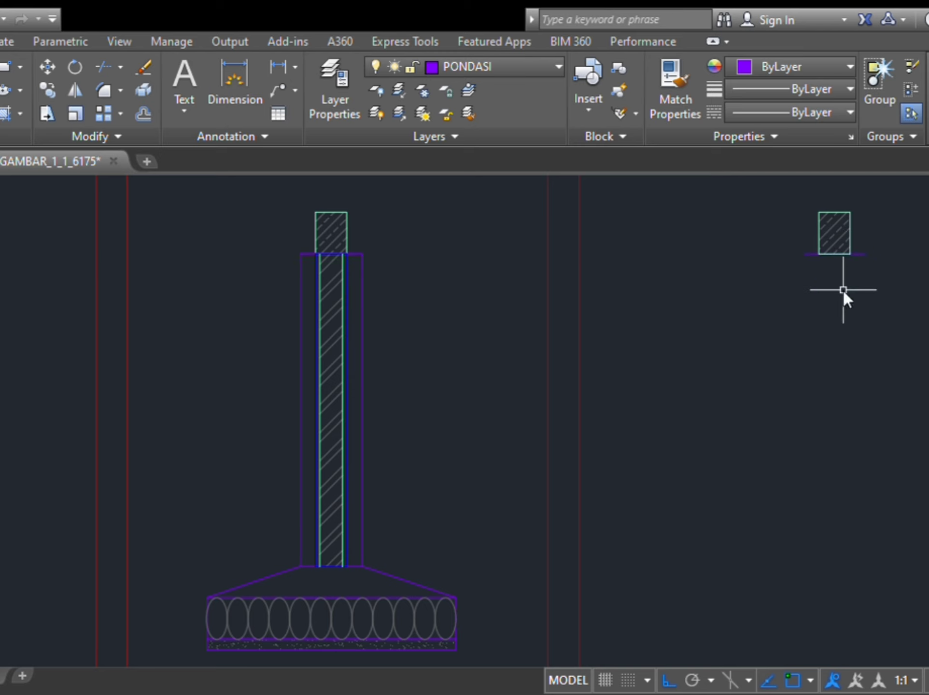
# Step: Move the short line so its left end meets the copied sloof box's bottom-left corner
pyautogui.click(854, 254)
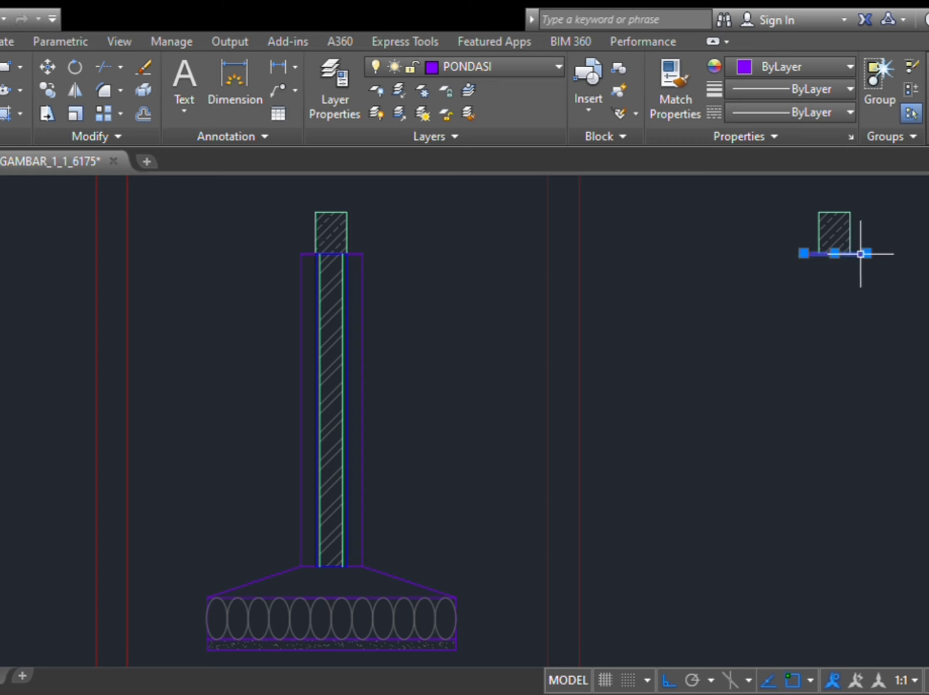
pyautogui.write('m')
pyautogui.press('Return')
pyautogui.click(804, 253)
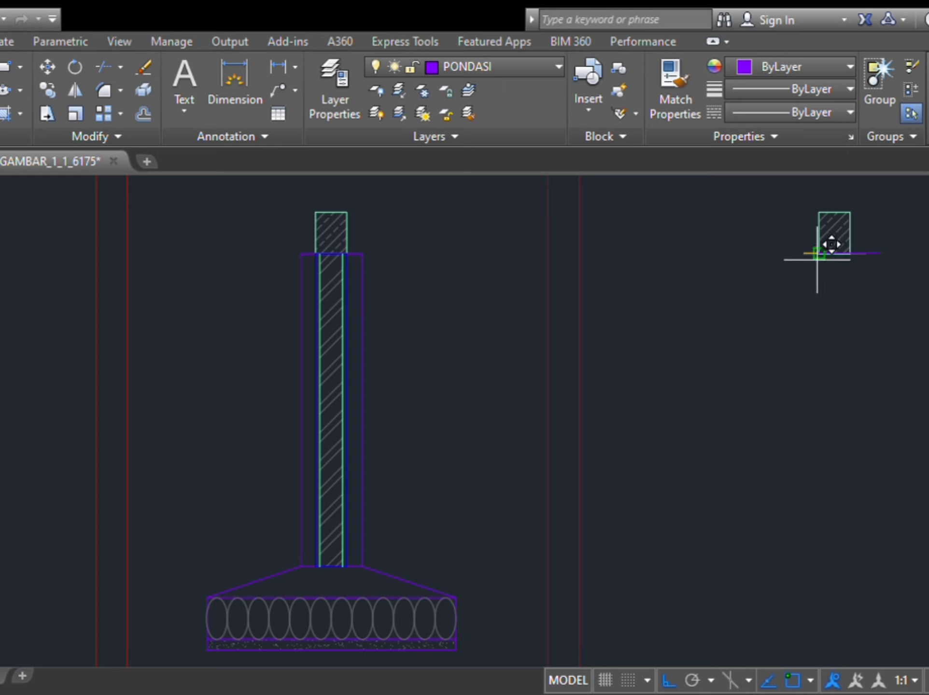
pyautogui.click(820, 253)
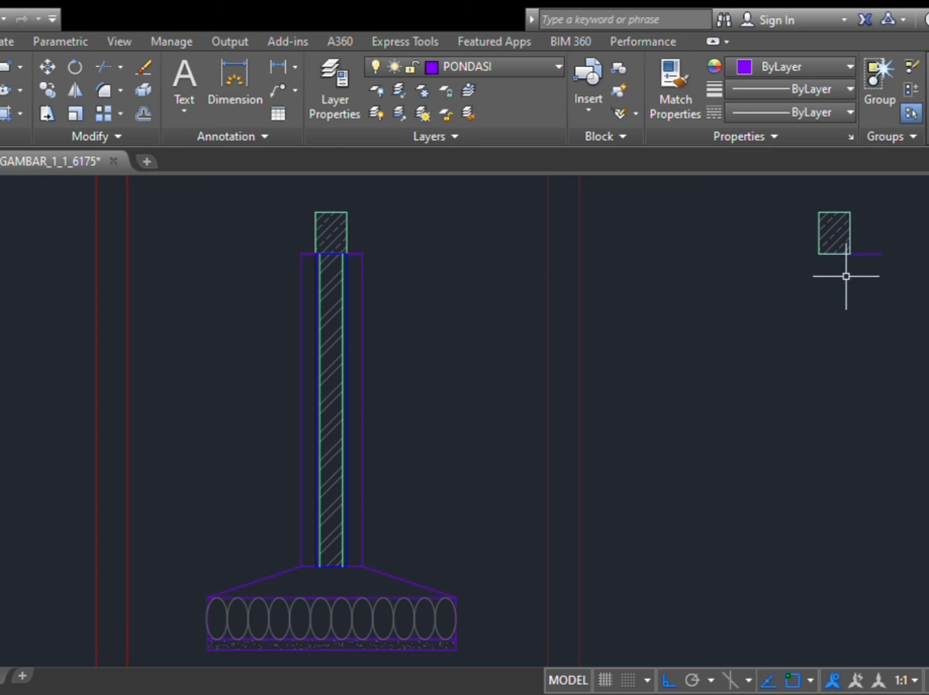
# Step: Place the short line straight below at the neighbouring shaft's base level, and copy it down to the level of the footing's top
pyautogui.press('Return')
pyautogui.click(869, 253)
pyautogui.click(861, 441)
pyautogui.moveTo(875, 436); pyautogui.dragTo(858, 326, button='middle')
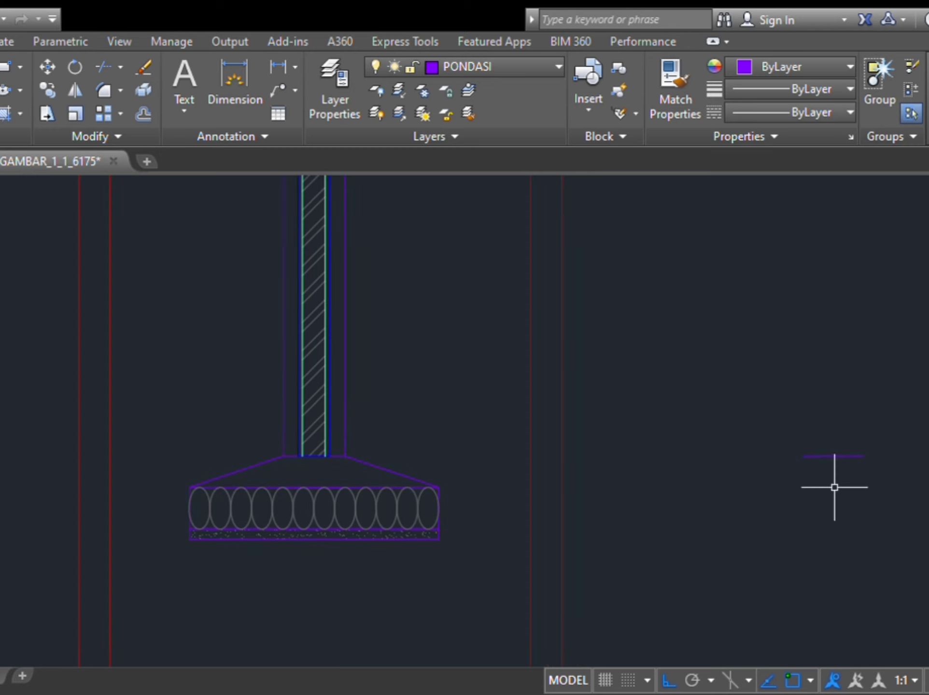
pyautogui.click(841, 456)
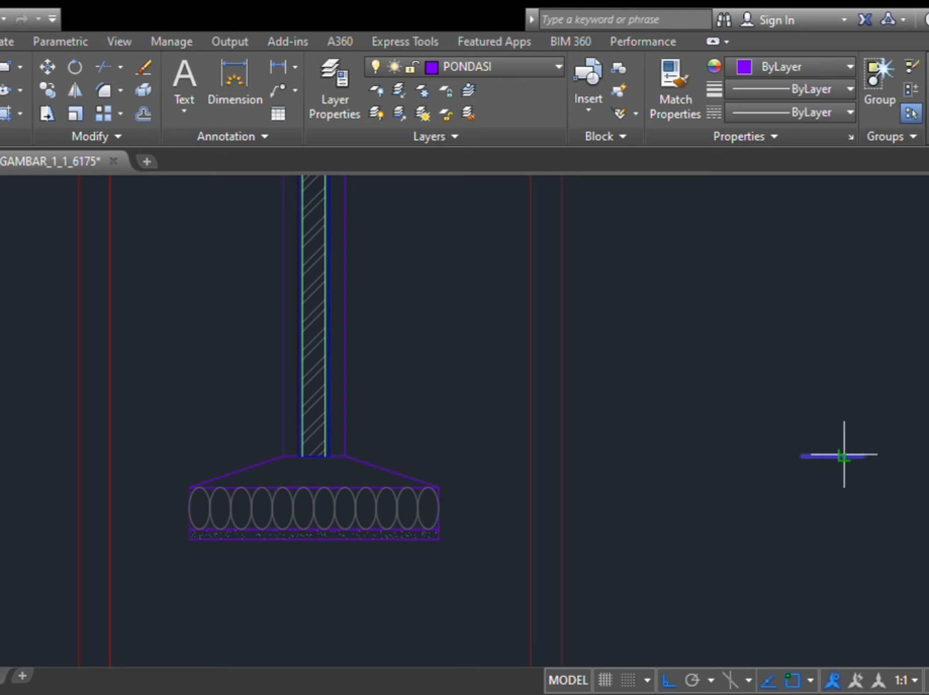
pyautogui.click(841, 507)
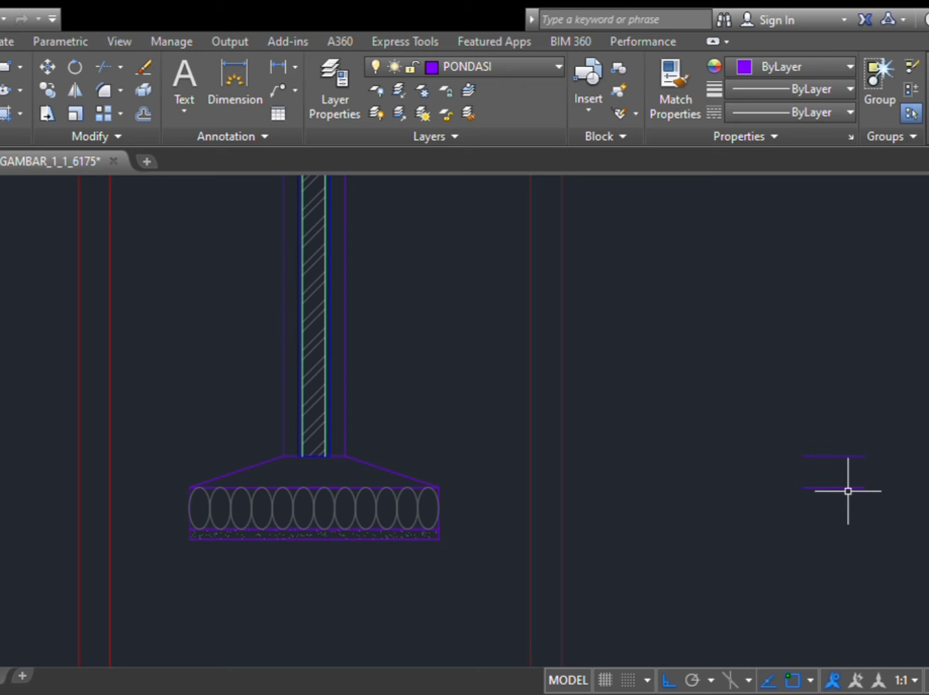
# Step: Draw a 100 by 20 rectangle and move its top-left corner onto the left end of the lower short line
pyautogui.moveTo(850, 470); pyautogui.dragTo(647, 348, button='middle')
pyautogui.write('rec')
pyautogui.press('Return')
pyautogui.click(621, 406)
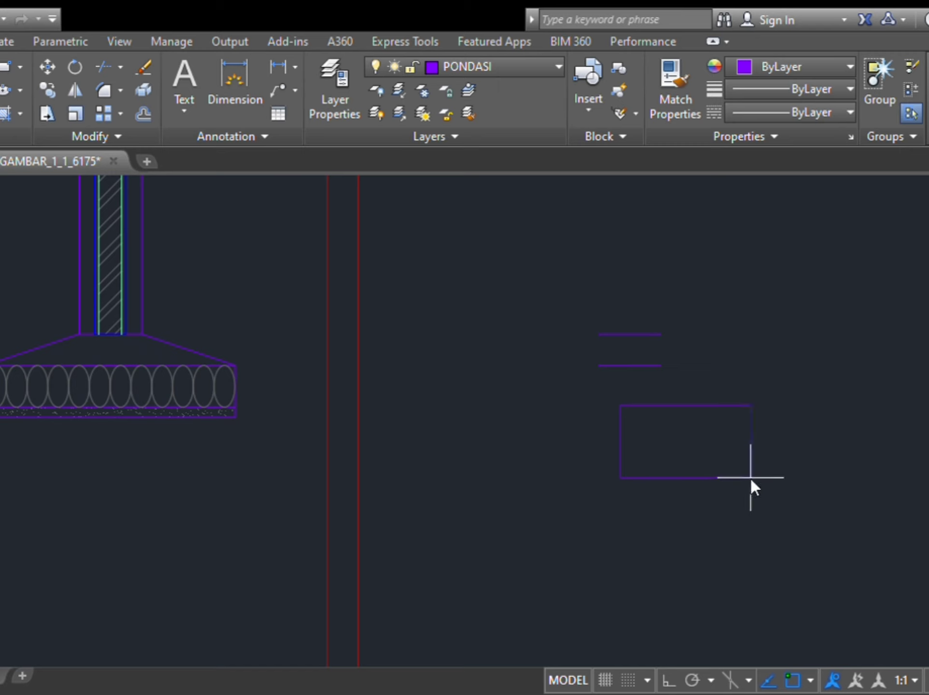
pyautogui.write('100,20')
pyautogui.press('Return')
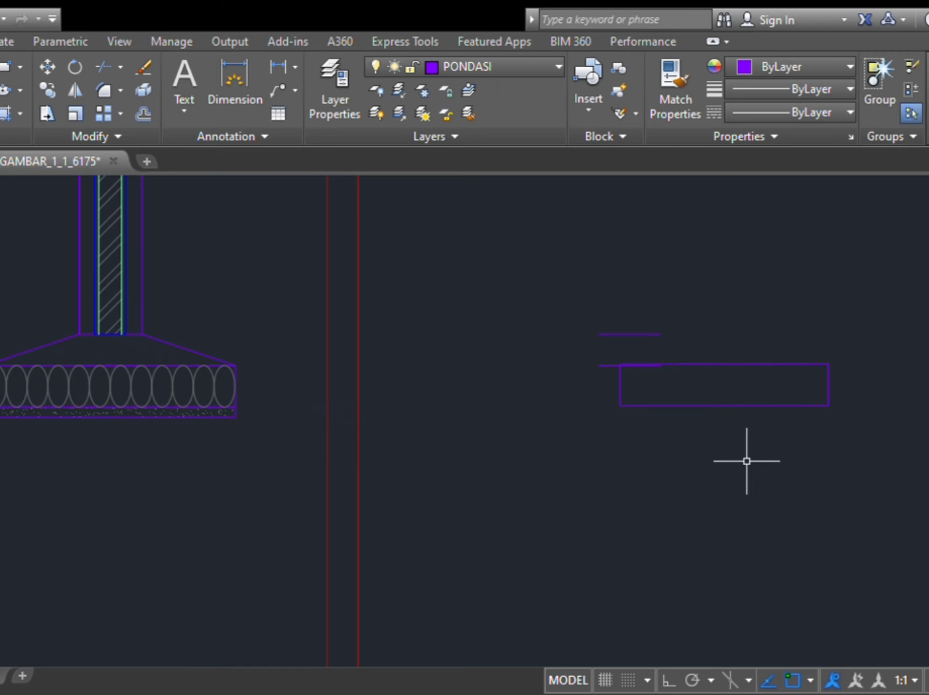
pyautogui.click(753, 404)
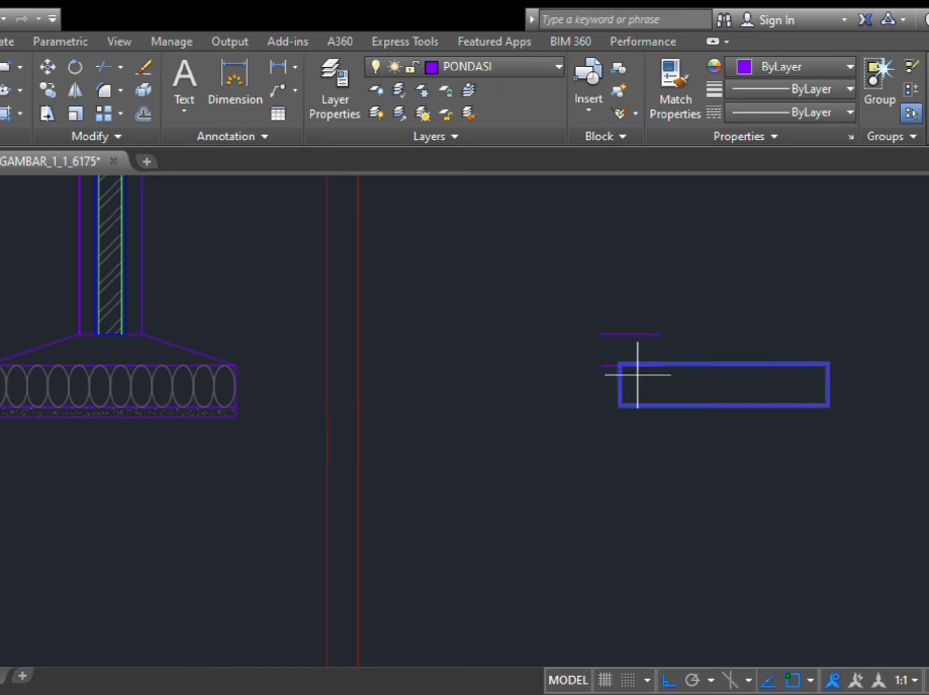
pyautogui.scroll(5, 616, 357)
pyautogui.click(631, 377)
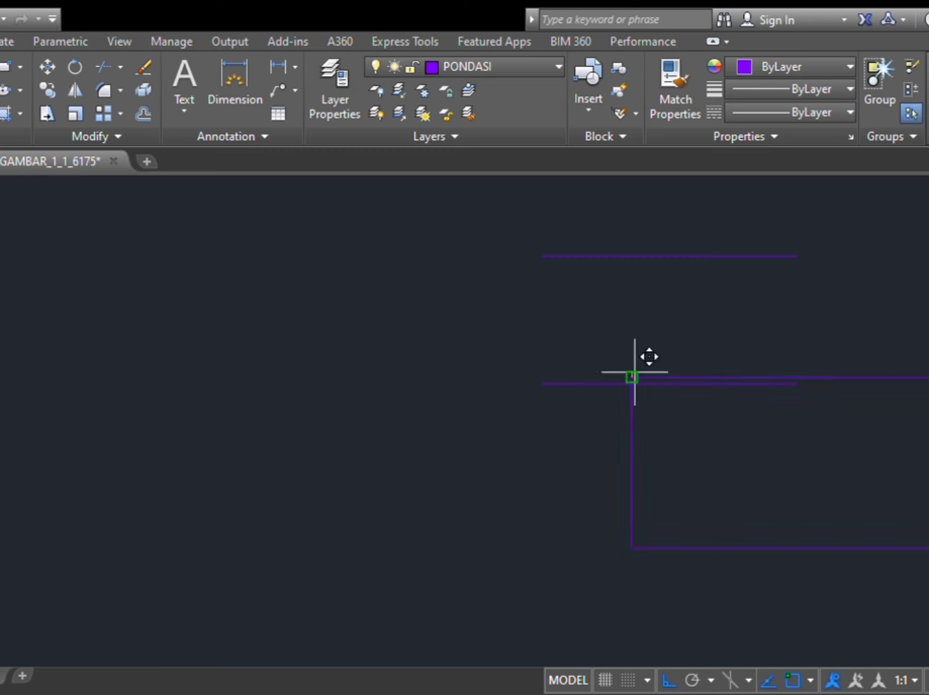
pyautogui.click(542, 381)
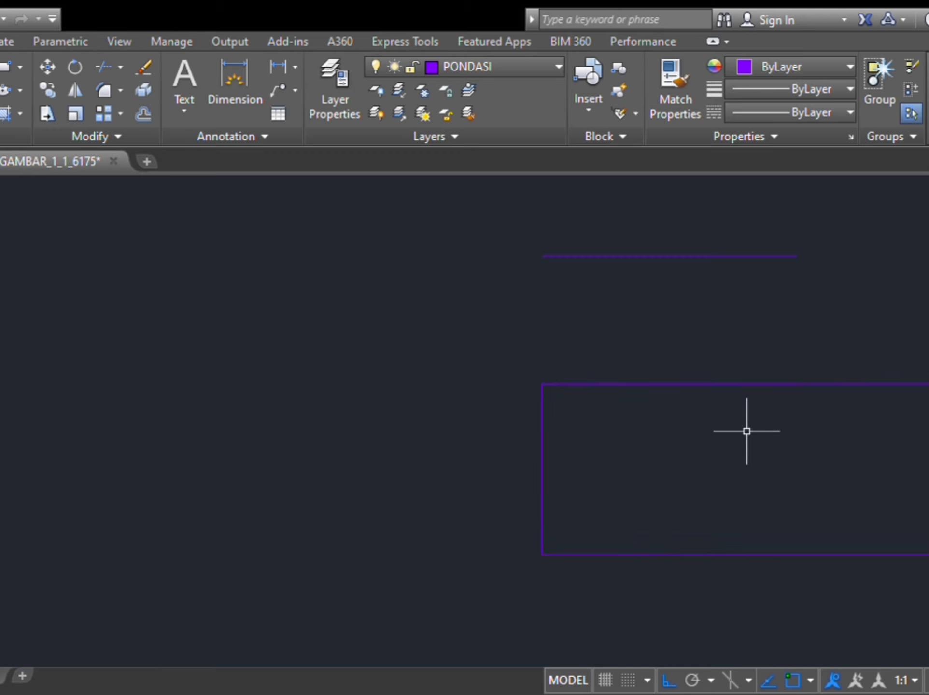
# Step: Draw a thin rectangle in empty space, equal in width to the 100 by 20 footing rectangle
pyautogui.write('rec')
pyautogui.press('Return')
pyautogui.moveTo(818, 417); pyautogui.dragTo(583, 366, button='middle')
pyautogui.scroll(-6, 583, 365)
pyautogui.click(682, 276)
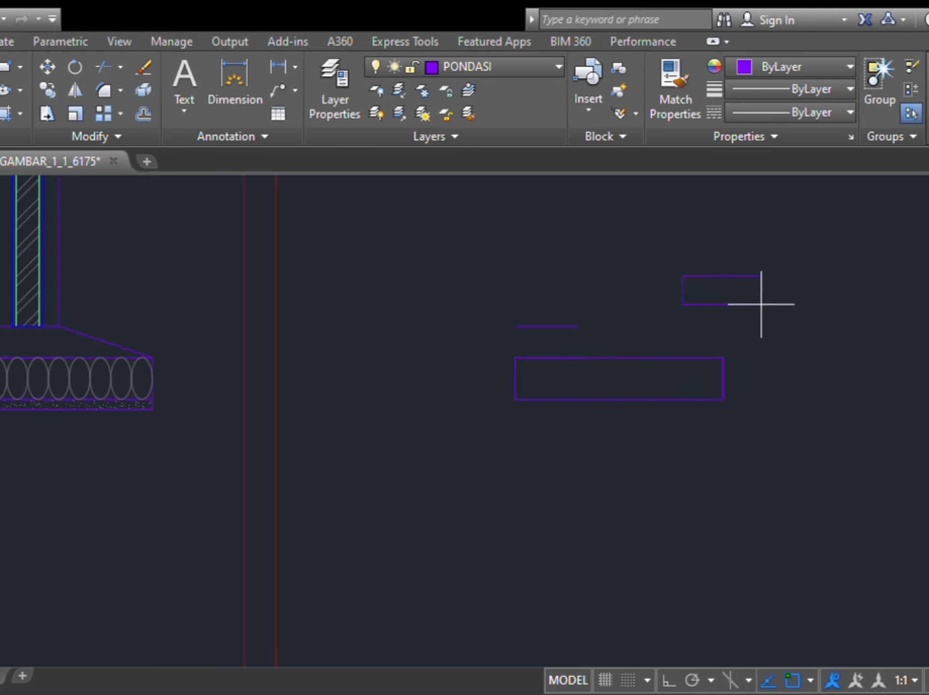
pyautogui.write('d')
pyautogui.press('Return')
pyautogui.press('Return')
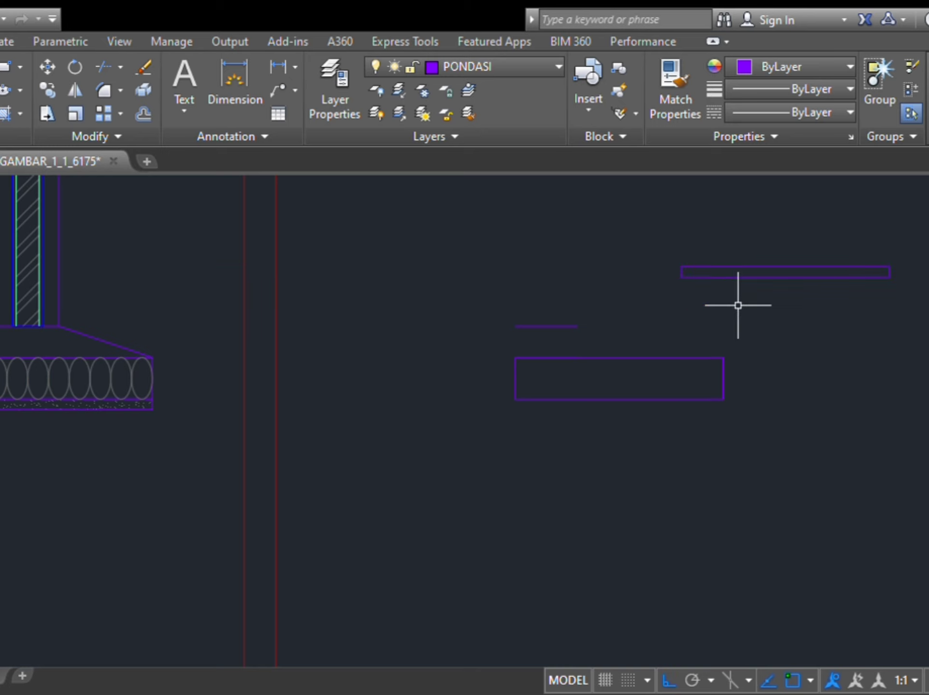
# Step: Move the thin rectangle so its top-left corner meets the bottom-left corner of the 100 by 20 footing
pyautogui.click(734, 277)
pyautogui.write('m')
pyautogui.press('Return')
pyautogui.scroll(3, 692, 253)
pyautogui.scroll(2, 692, 253)
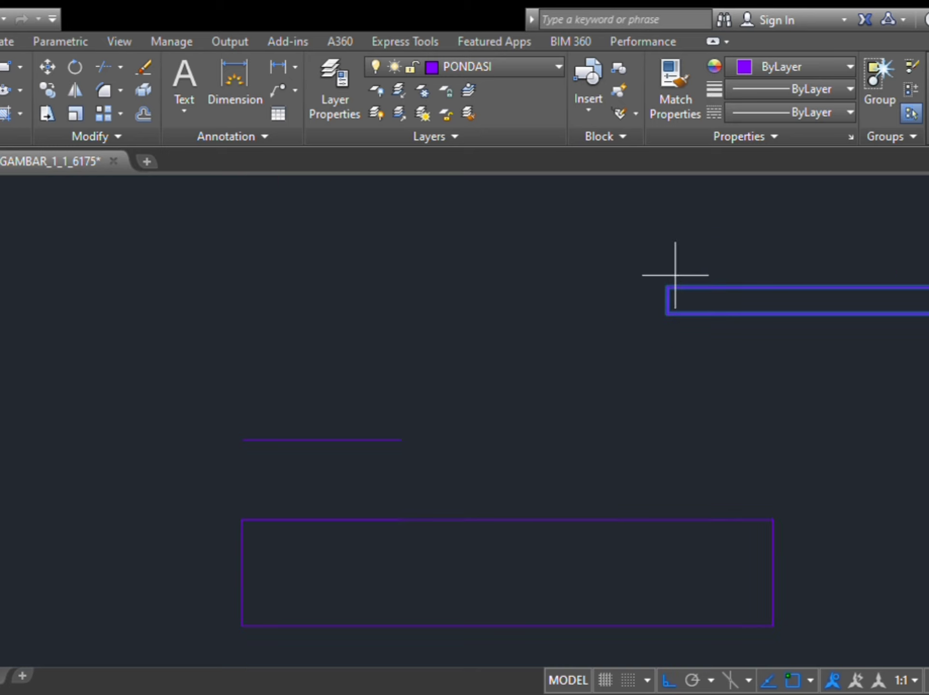
pyautogui.click(670, 287)
pyautogui.moveTo(687, 379); pyautogui.dragTo(687, 227, button='middle')
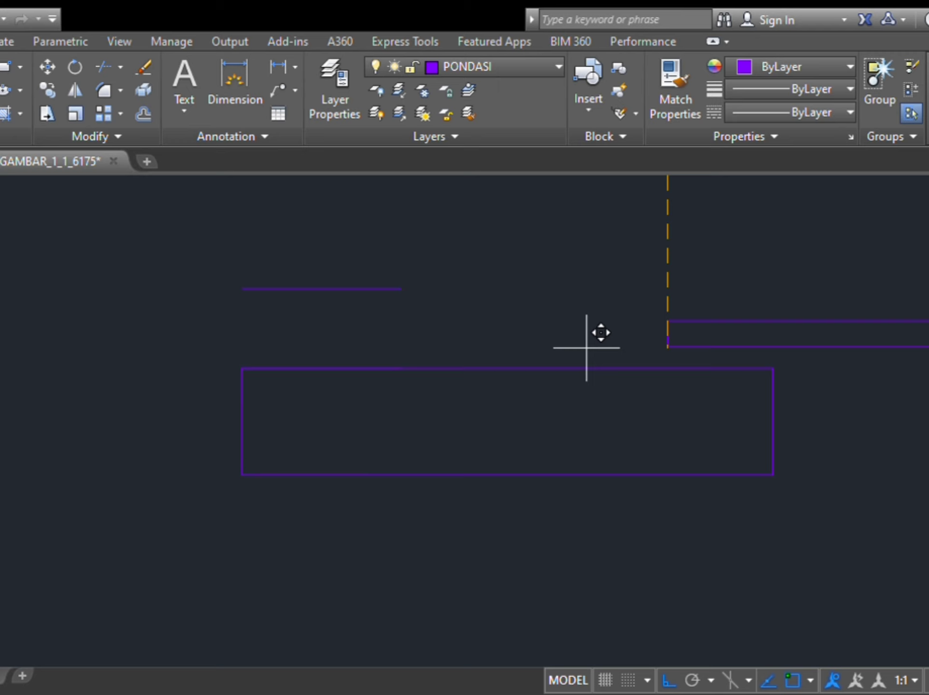
pyautogui.click(242, 475)
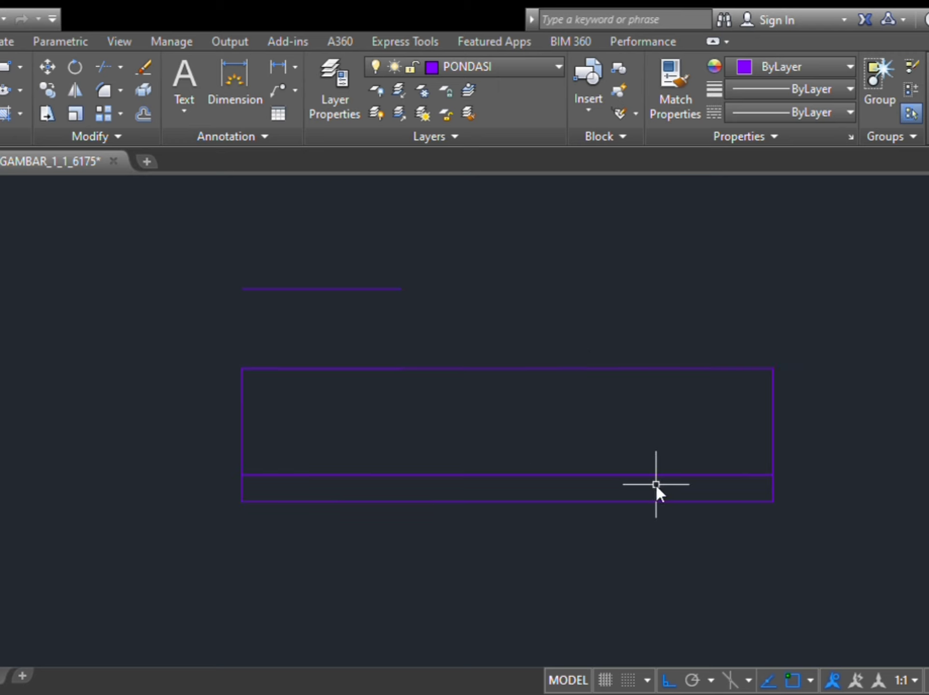
# Step: Draw the sloped line from the footing's top-right corner to the shaft base and continue it up as the shaft's right edge
pyautogui.click(772, 369)
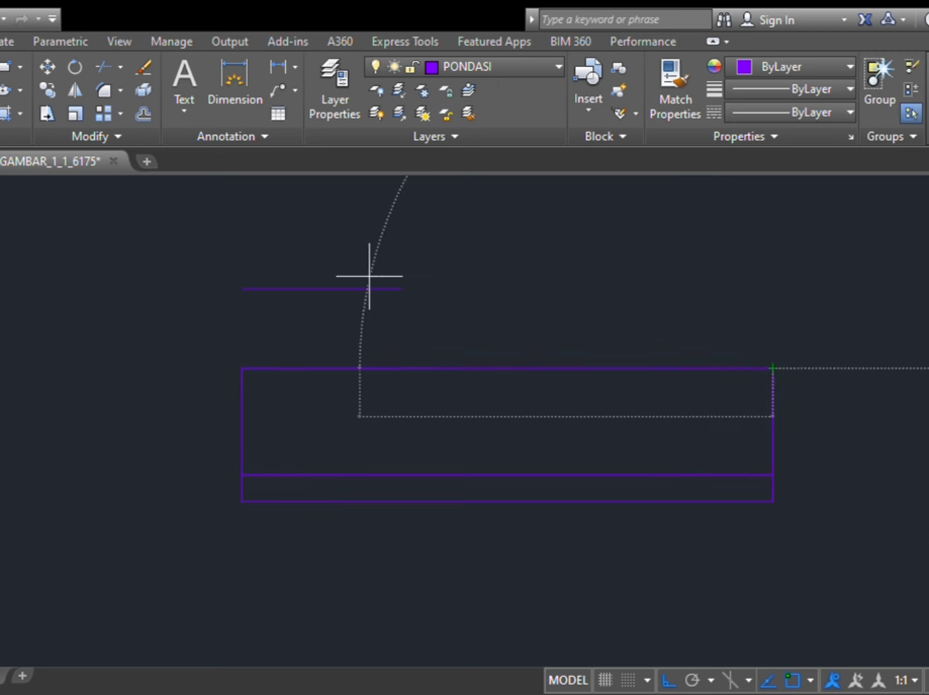
pyautogui.click(401, 289)
pyautogui.scroll(-10, 401, 285)
pyautogui.scroll(4, 435, 357)
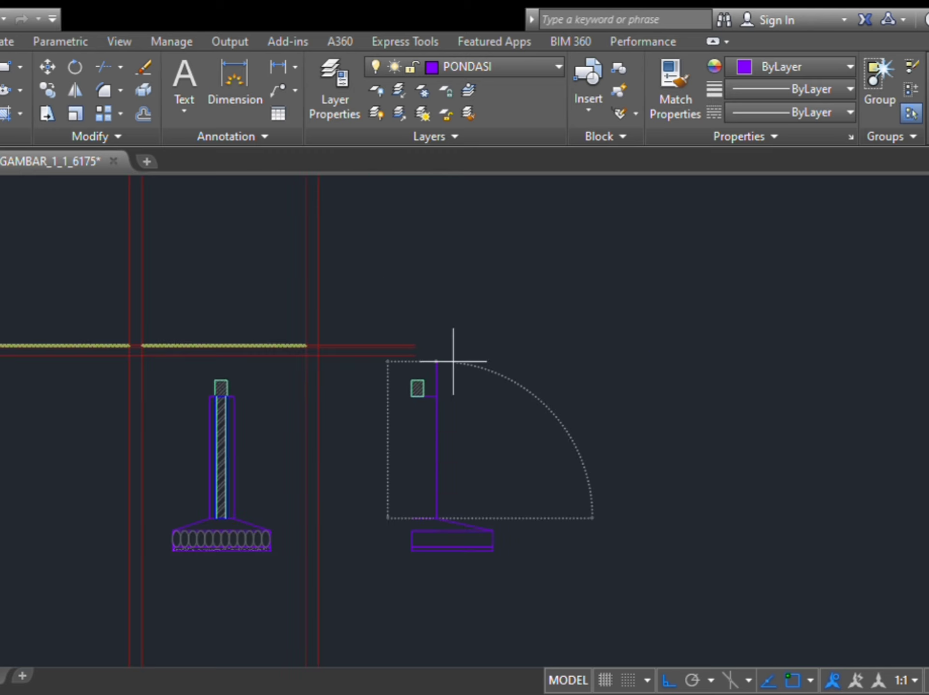
pyautogui.click(417, 419)
# Step: Draw the one-sided foundation's straight left edge from the sloof box's bottom-left corner down to the footing's top-left corner
pyautogui.scroll(4, 378, 410)
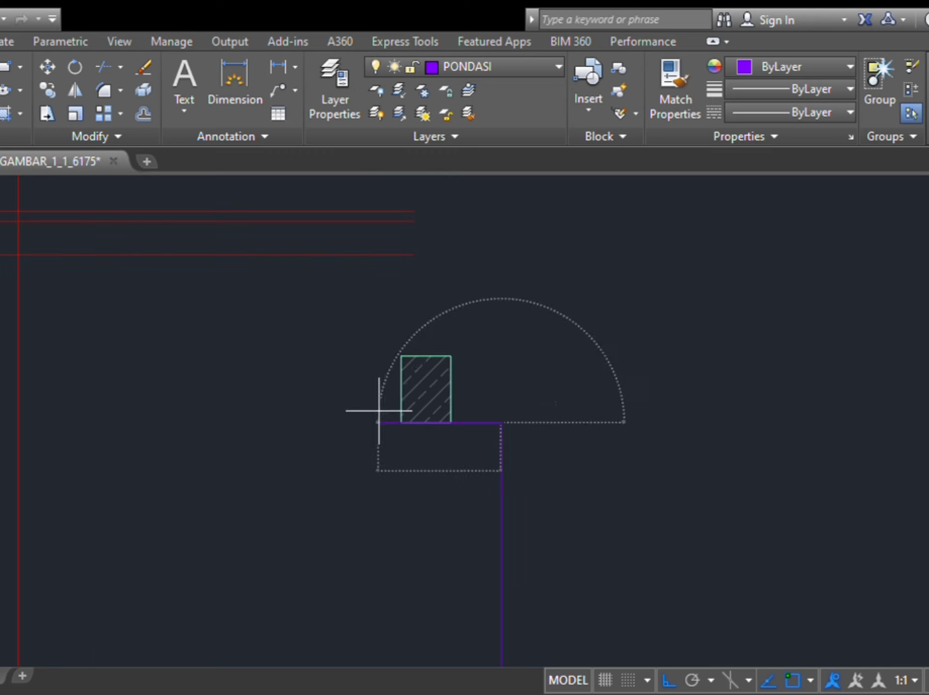
pyautogui.scroll(-7, 398, 433)
pyautogui.scroll(3, 394, 463)
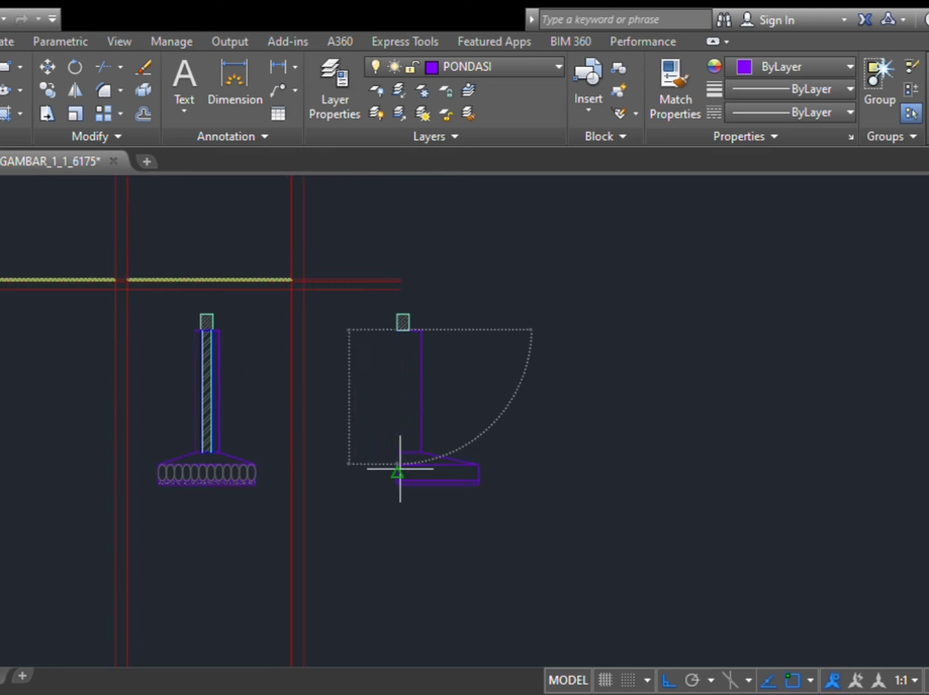
pyautogui.click(401, 467)
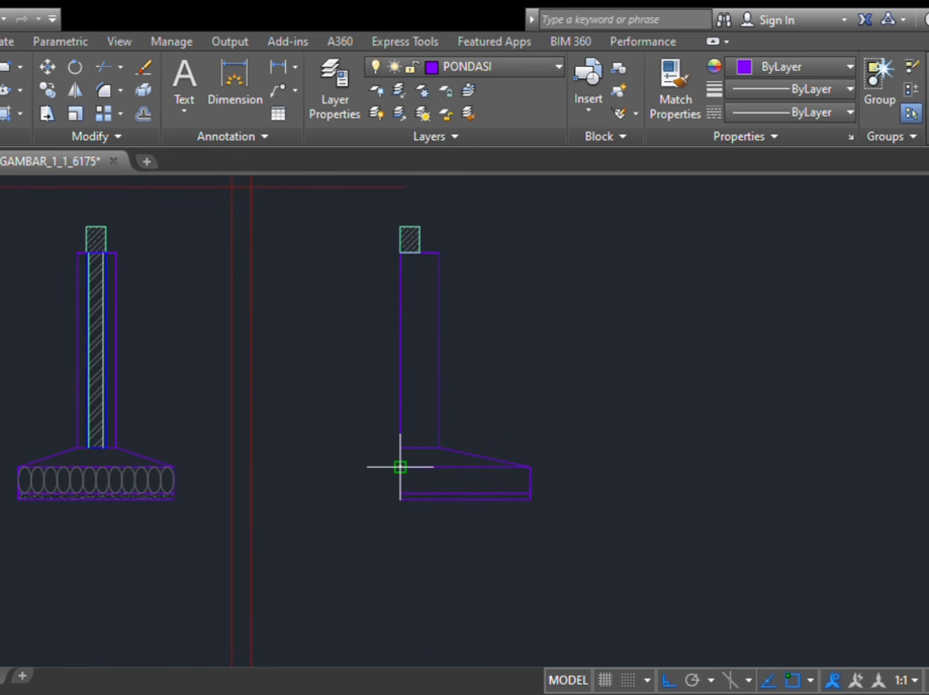
# Step: Copy the stone ellipses from the symmetrical footing into the one-sided footing, aligned with its left edge
pyautogui.scroll(4, 209, 481)
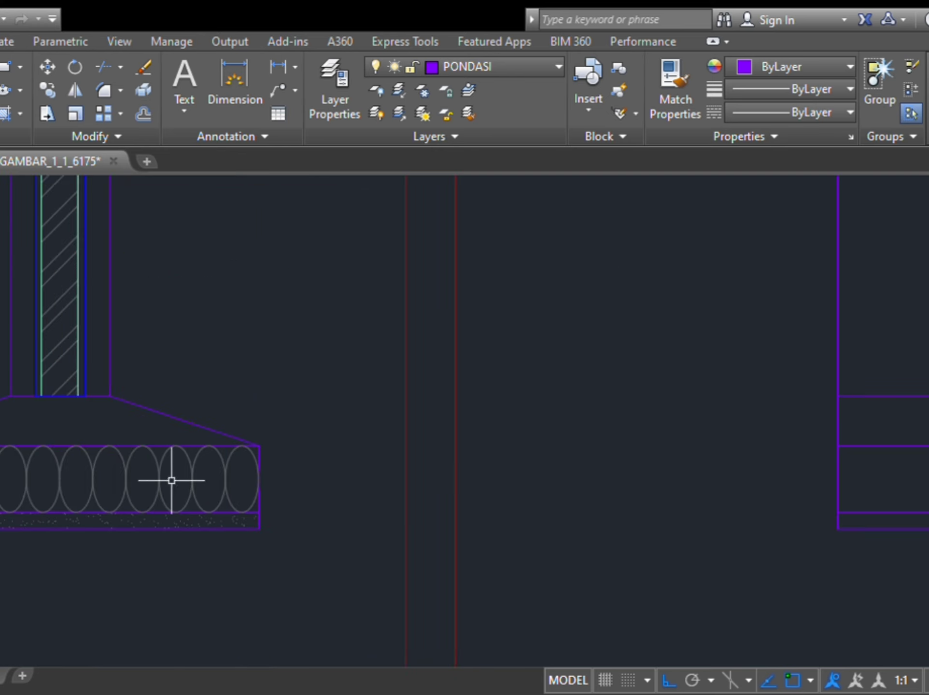
pyautogui.moveTo(171, 481); pyautogui.dragTo(1, 463)
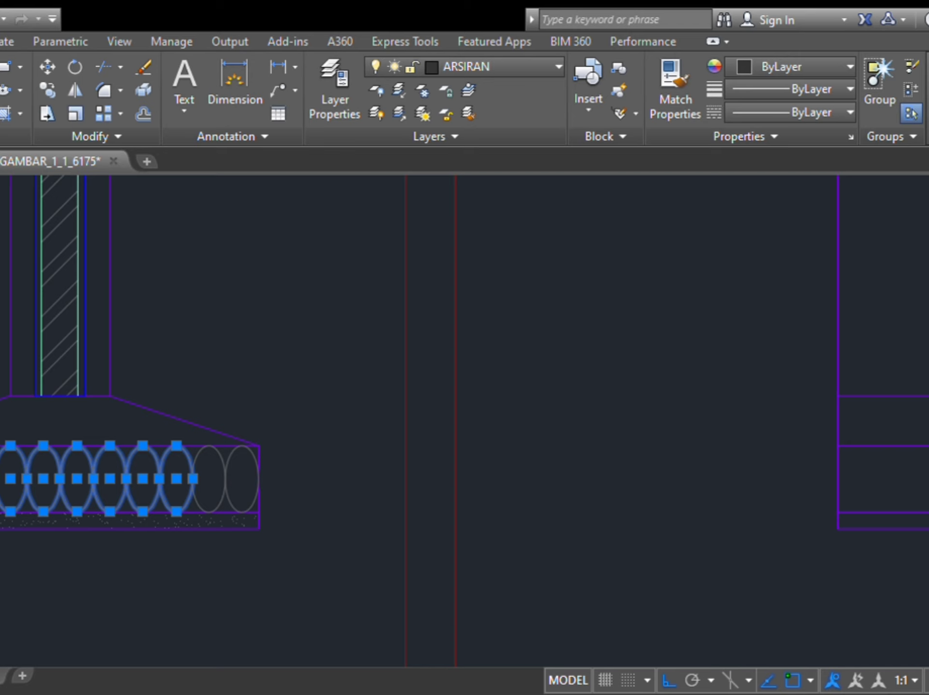
pyautogui.press('Escape')
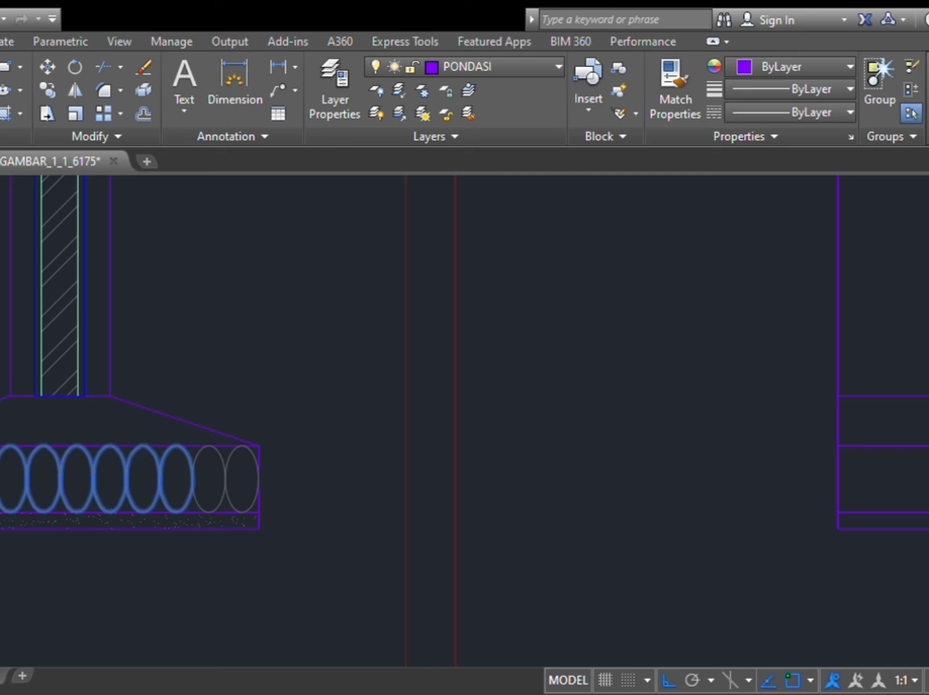
pyautogui.click(840, 513)
pyautogui.scroll(-6, 772, 539)
pyautogui.moveTo(771, 540); pyautogui.dragTo(755, 535, button='middle')
pyautogui.scroll(6, 757, 538)
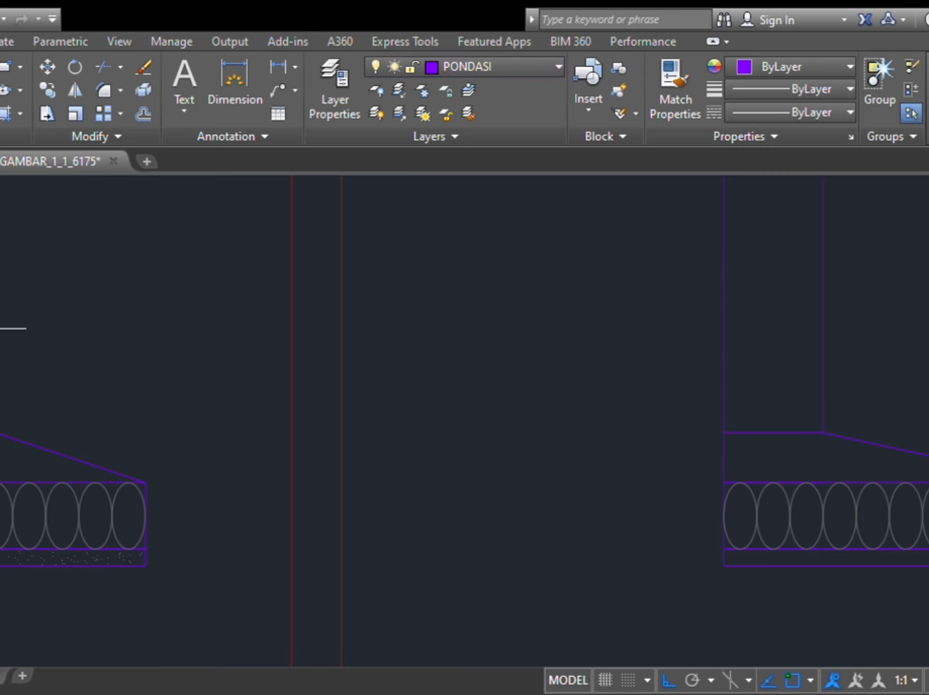
# Step: Copy the symmetrical foundation's hatched inner column to the bottom-left corner of the one-sided foundation's sloof box
pyautogui.click(0, 351)
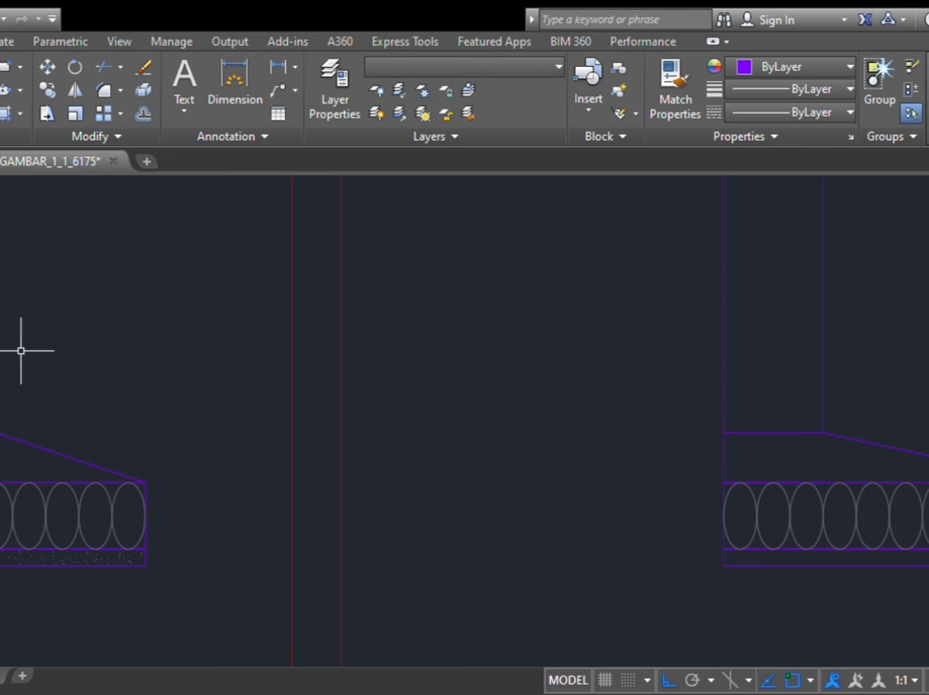
pyautogui.write('co')
pyautogui.press('space')
pyautogui.moveTo(36, 345); pyautogui.dragTo(288, 640, button='middle')
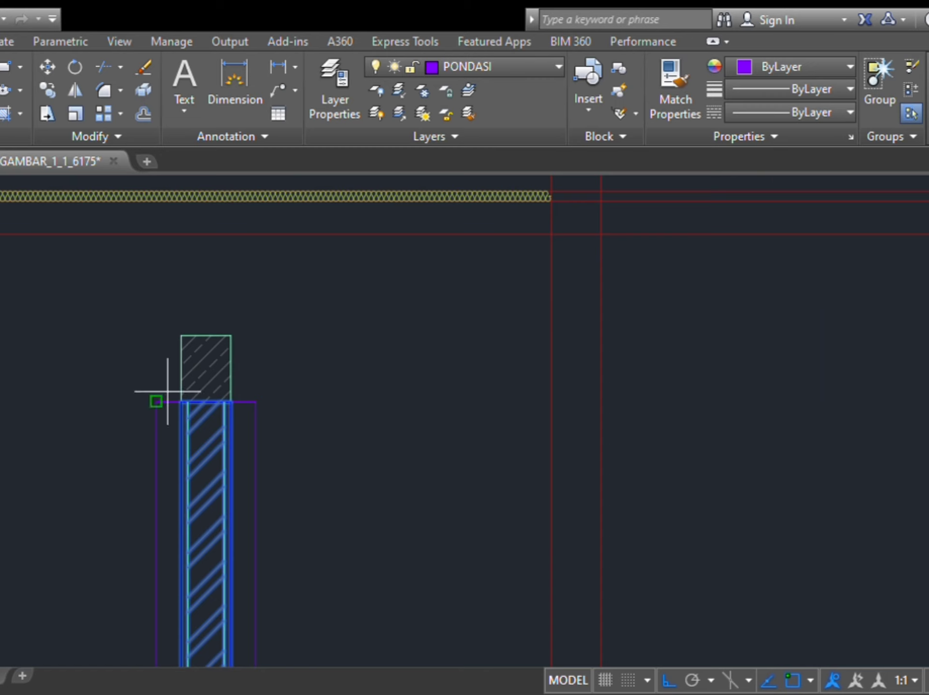
pyautogui.scroll(4, 183, 400)
pyautogui.click(185, 399)
pyautogui.scroll(-5, 737, 453)
pyautogui.moveTo(795, 444); pyautogui.dragTo(516, 420, button='middle')
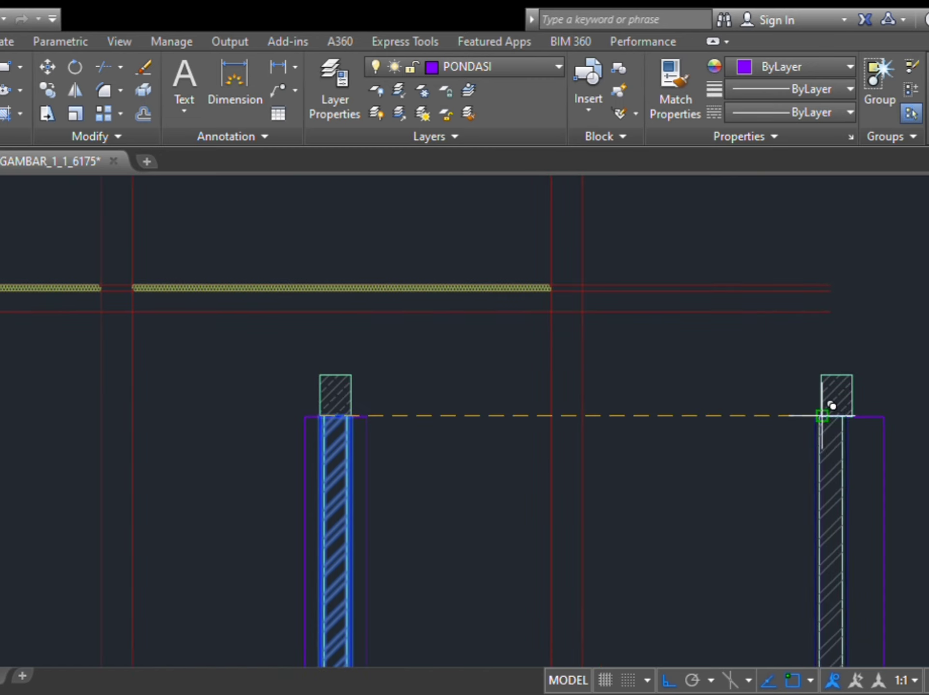
pyautogui.click(821, 415)
pyautogui.moveTo(893, 474); pyautogui.dragTo(773, 270, button='middle')
pyautogui.press('Escape')
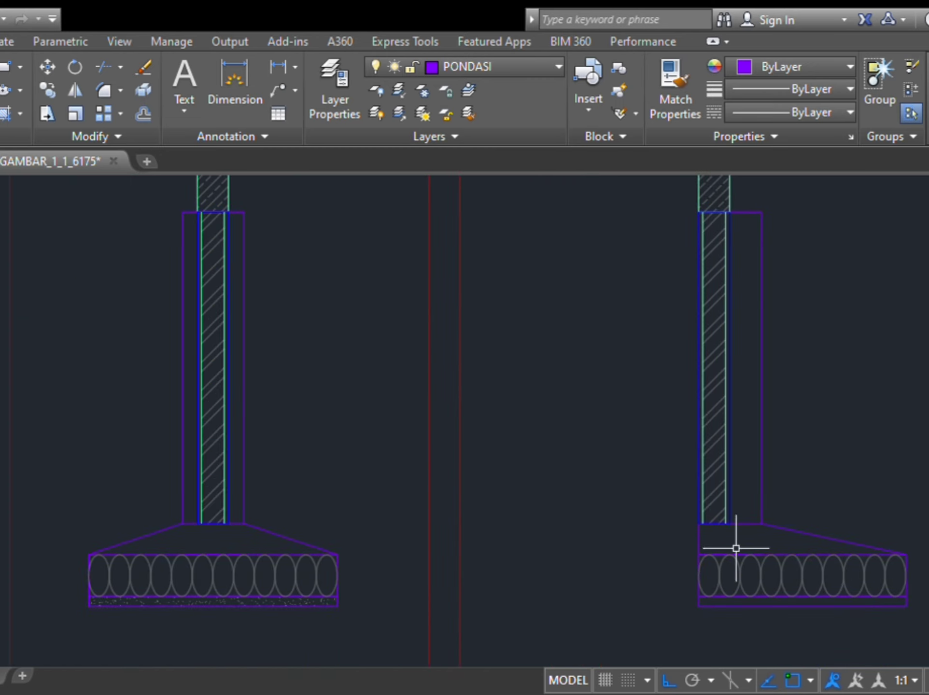
# Step: Make ARSIRAN the current layer and hatch the thin strip under the one-sided footing with the sand pattern at scale 0.1
pyautogui.moveTo(736, 549); pyautogui.dragTo(700, 405, button='middle')
pyautogui.click(516, 65)
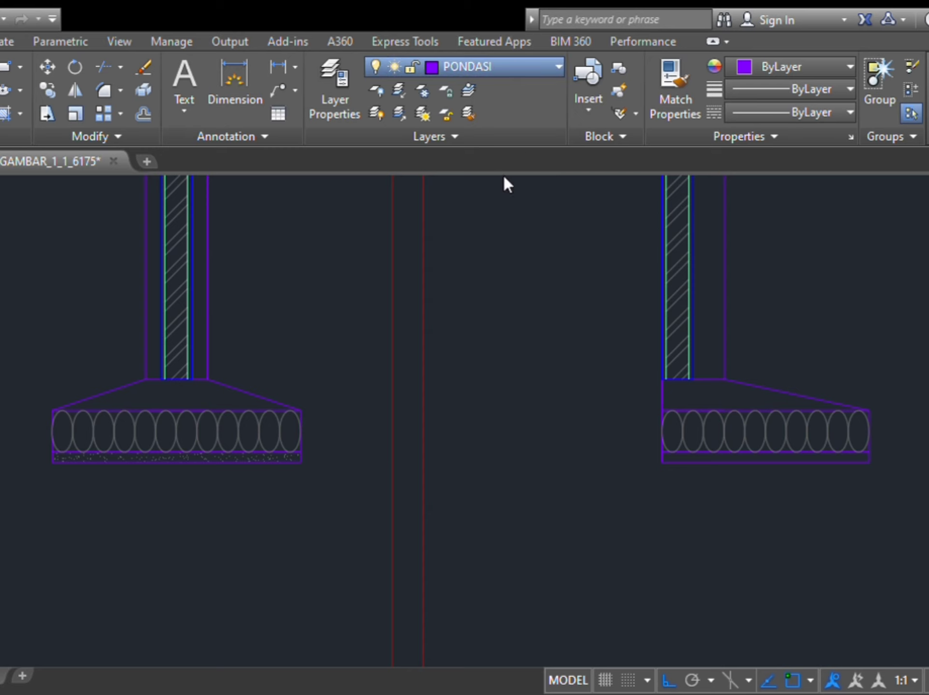
pyautogui.click(473, 134)
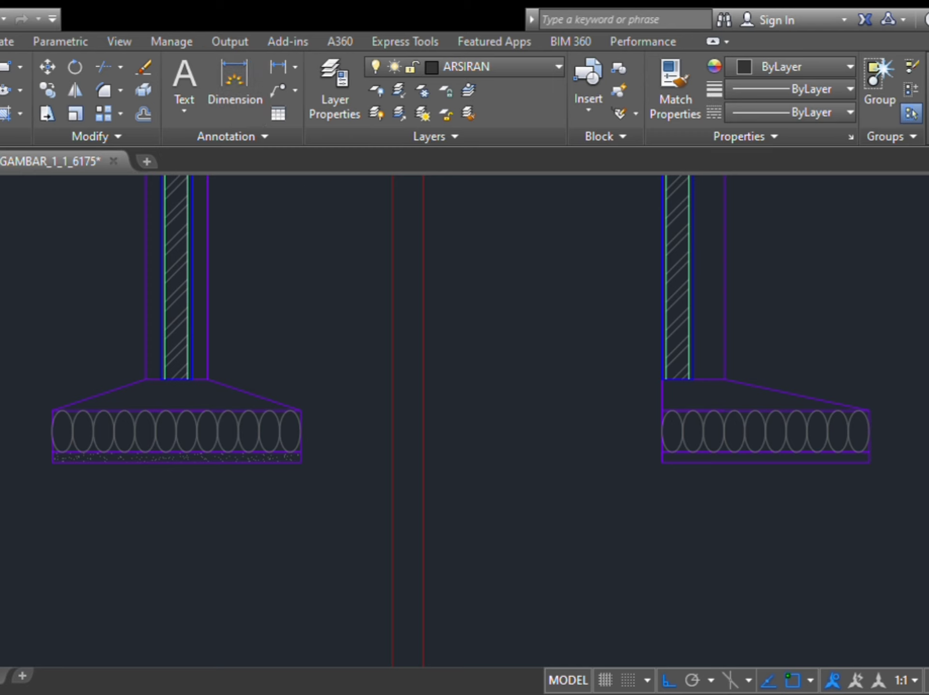
pyautogui.write('h')
pyautogui.press('Return')
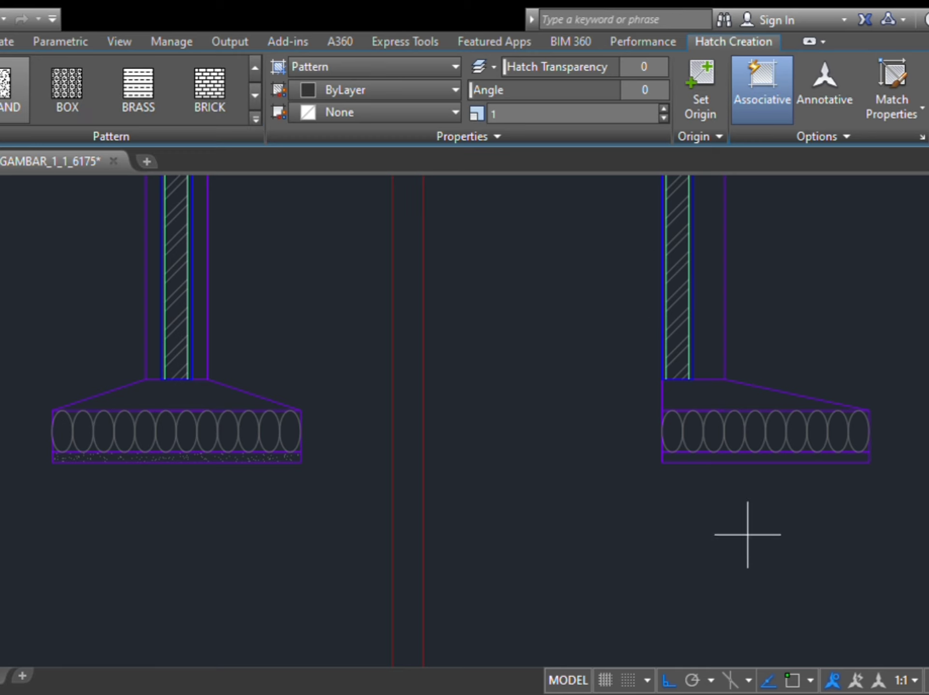
pyautogui.click(736, 457)
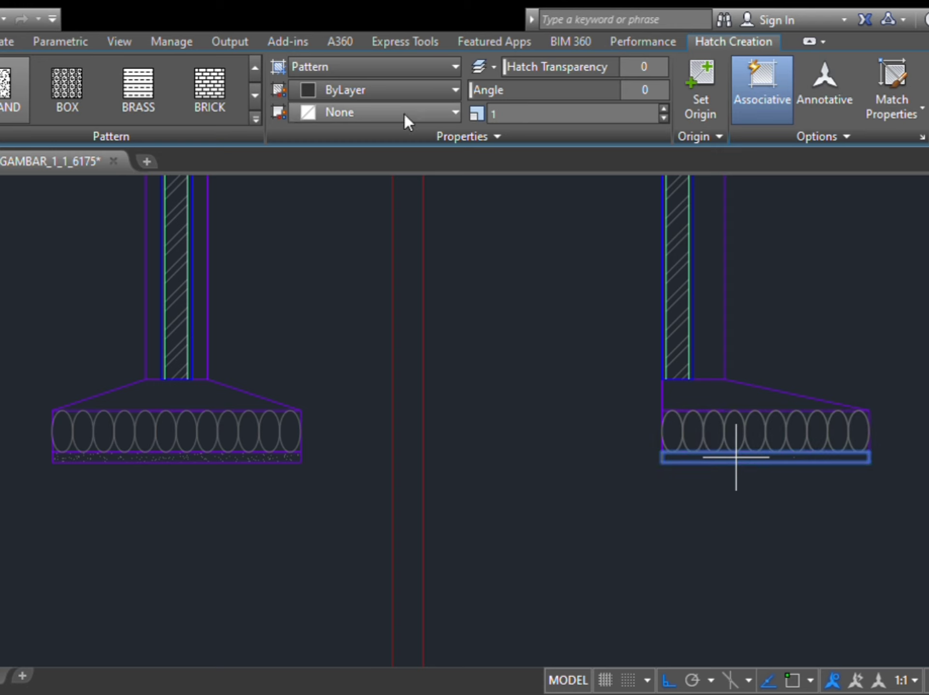
pyautogui.write('0,')
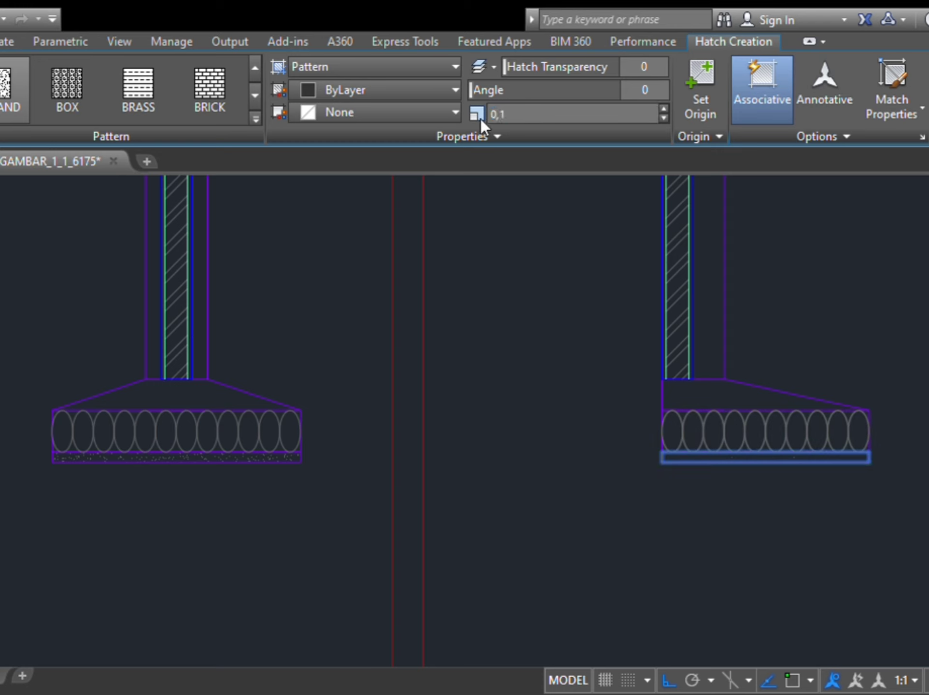
pyautogui.click(501, 120)
pyautogui.write('0.1')
pyautogui.press('Return')
pyautogui.scroll(-5, 865, 423)
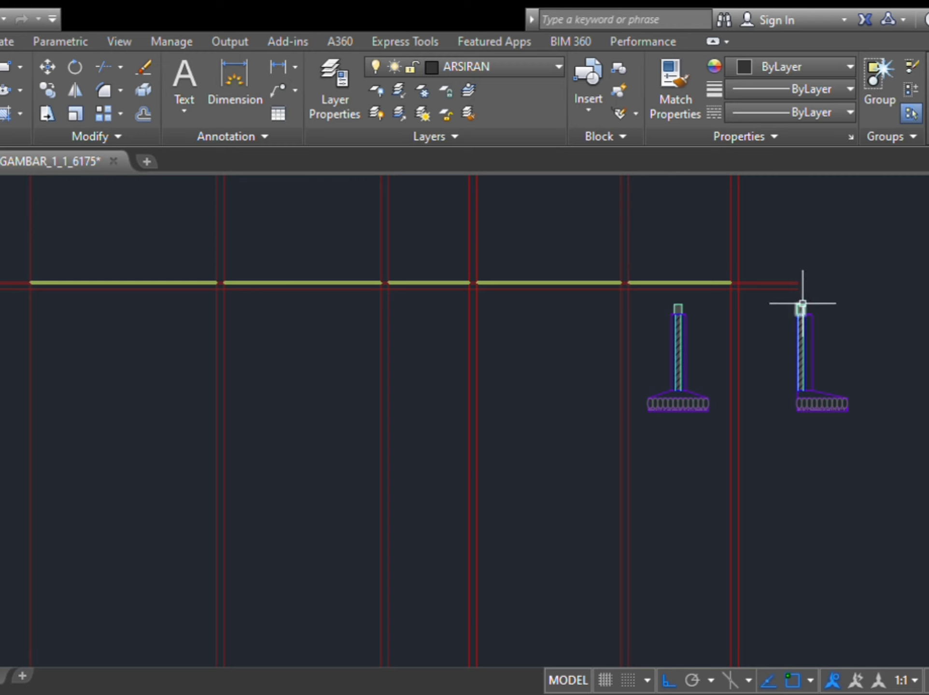
# Step: Copy the one-sided foundation so its sloof box's top-left corner meets the floor line at the second gridline from the left
pyautogui.click(787, 293)
pyautogui.click(928, 478)
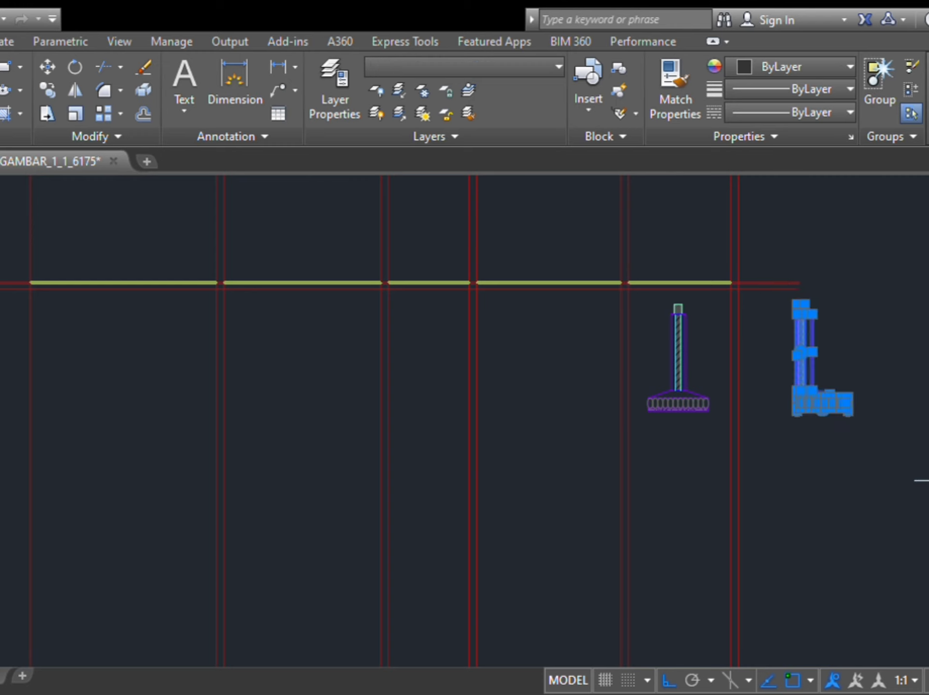
pyautogui.scroll(6, 778, 290)
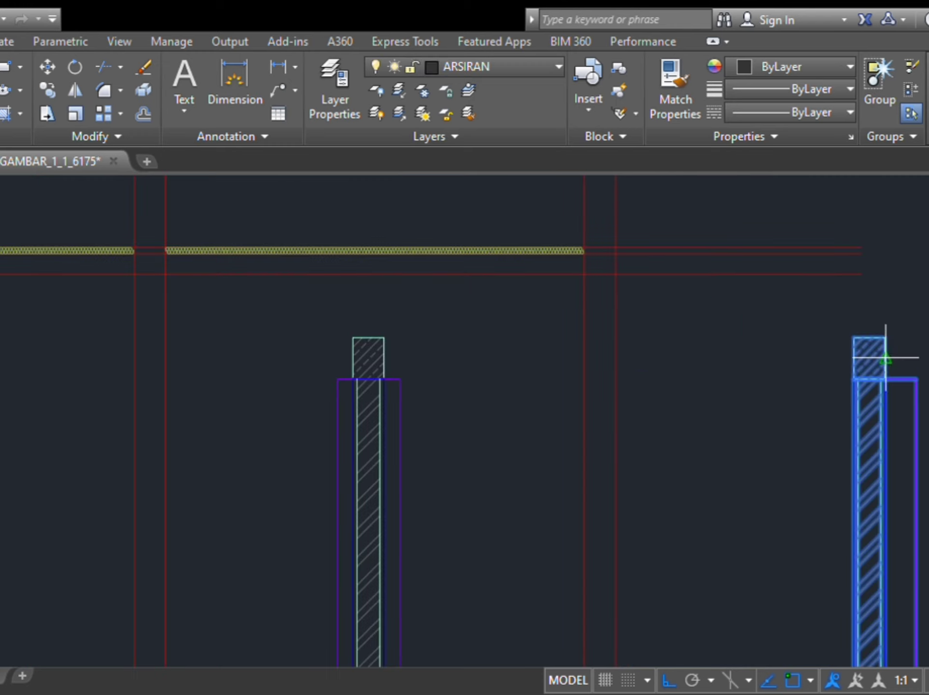
pyautogui.click(854, 337)
pyautogui.scroll(-5, 871, 324)
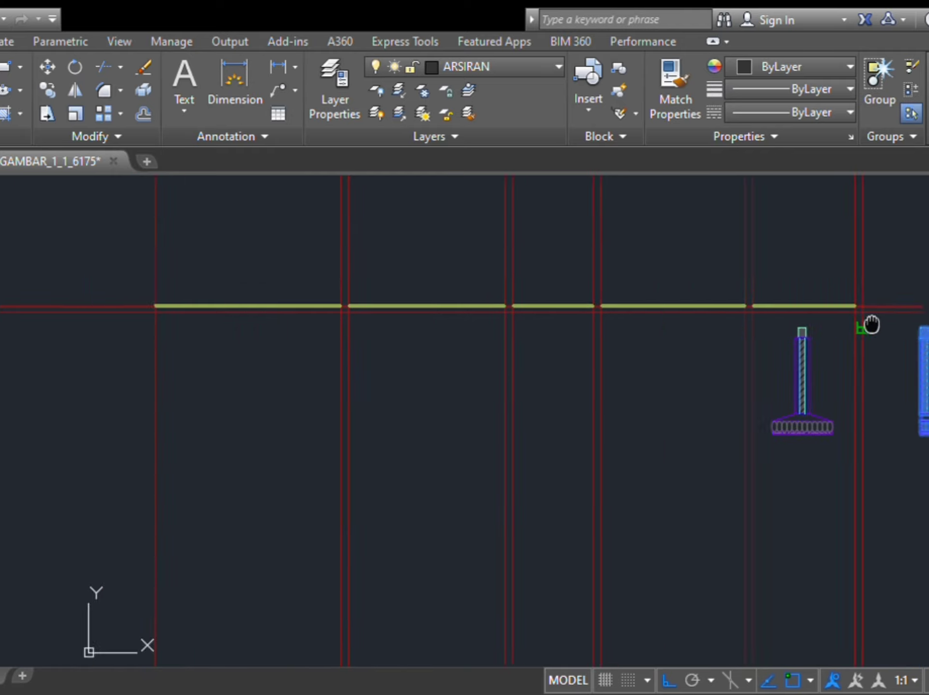
pyautogui.scroll(2, 368, 263)
pyautogui.scroll(-8, 370, 264)
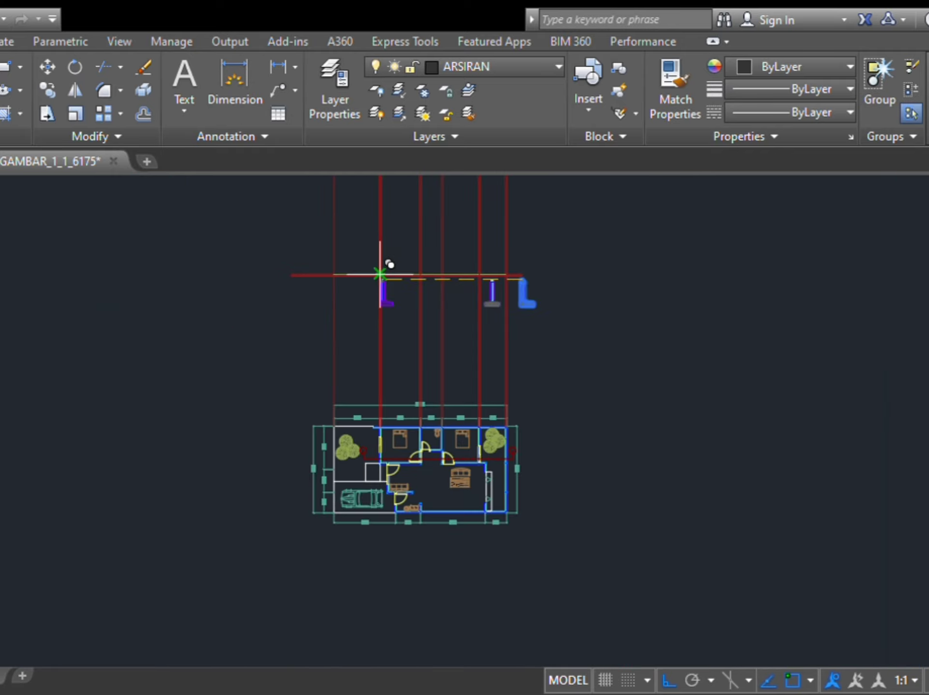
pyautogui.scroll(10, 380, 272)
pyautogui.scroll(10, 411, 338)
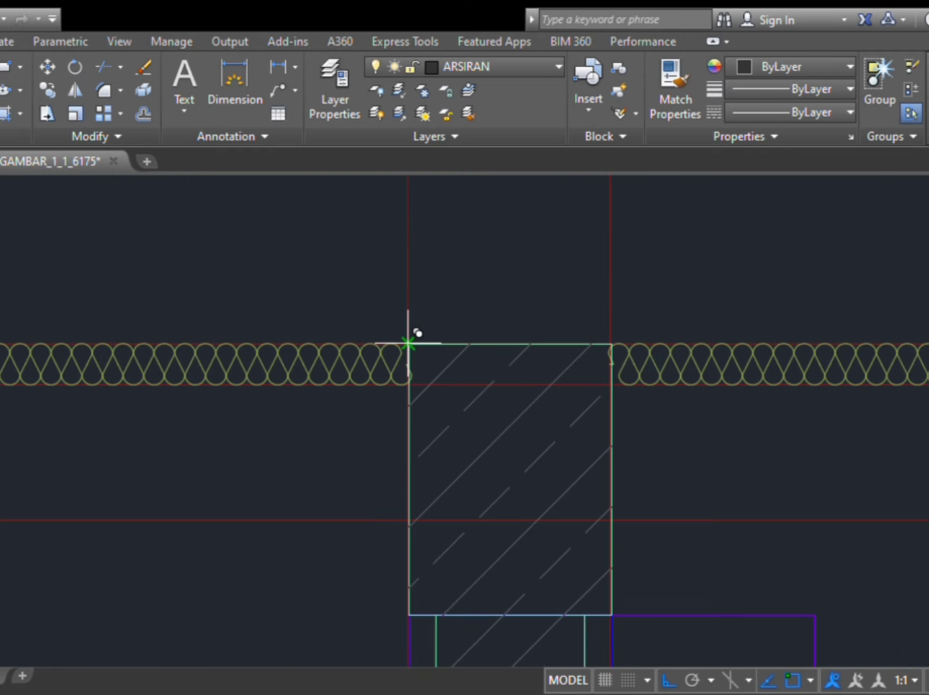
pyautogui.scroll(-6, 455, 368)
pyautogui.press('Escape')
# Step: Copy the symmetrical foundation so its sloof box's top-left corner meets the floor line at the third gridline from the left
pyautogui.moveTo(436, 353); pyautogui.dragTo(297, 233, button='middle')
pyautogui.scroll(-10, 297, 232)
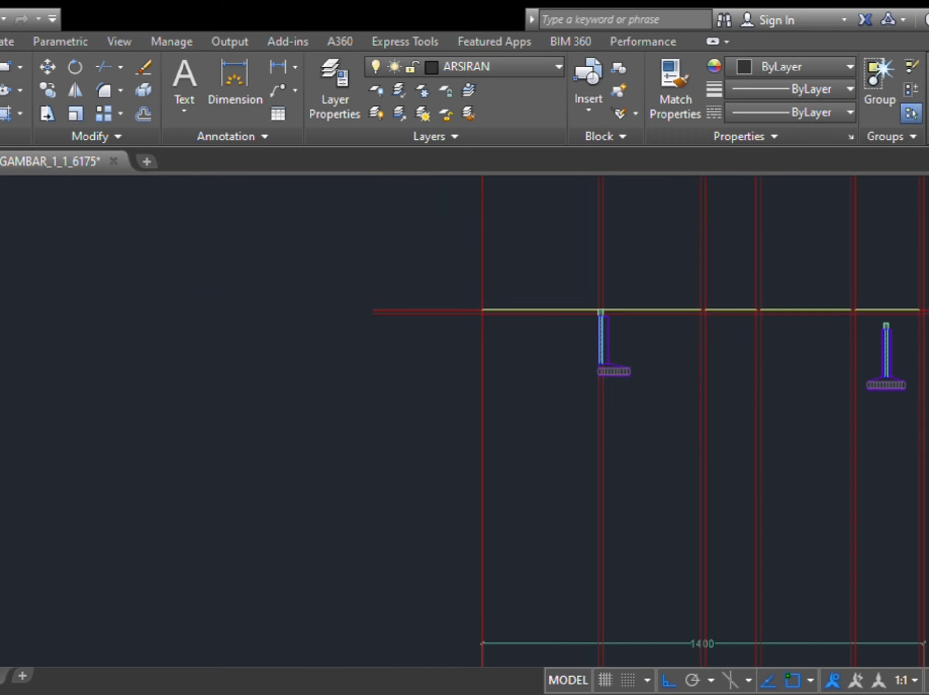
pyautogui.moveTo(928, 374); pyautogui.dragTo(785, 406, button='middle')
pyautogui.scroll(4, 673, 362)
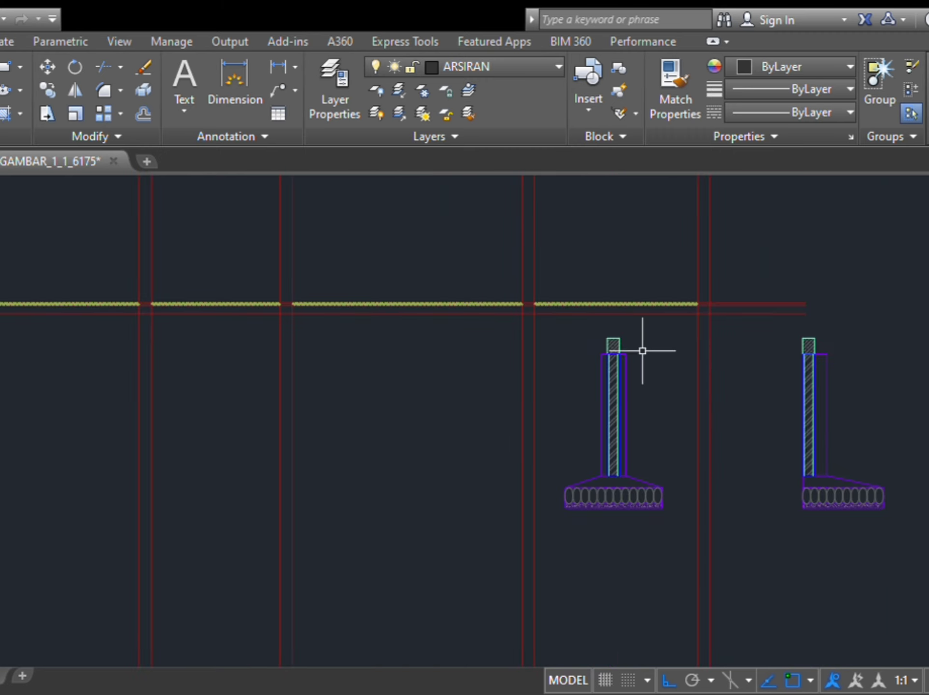
pyautogui.click(563, 322)
pyautogui.click(681, 548)
pyautogui.click(671, 539)
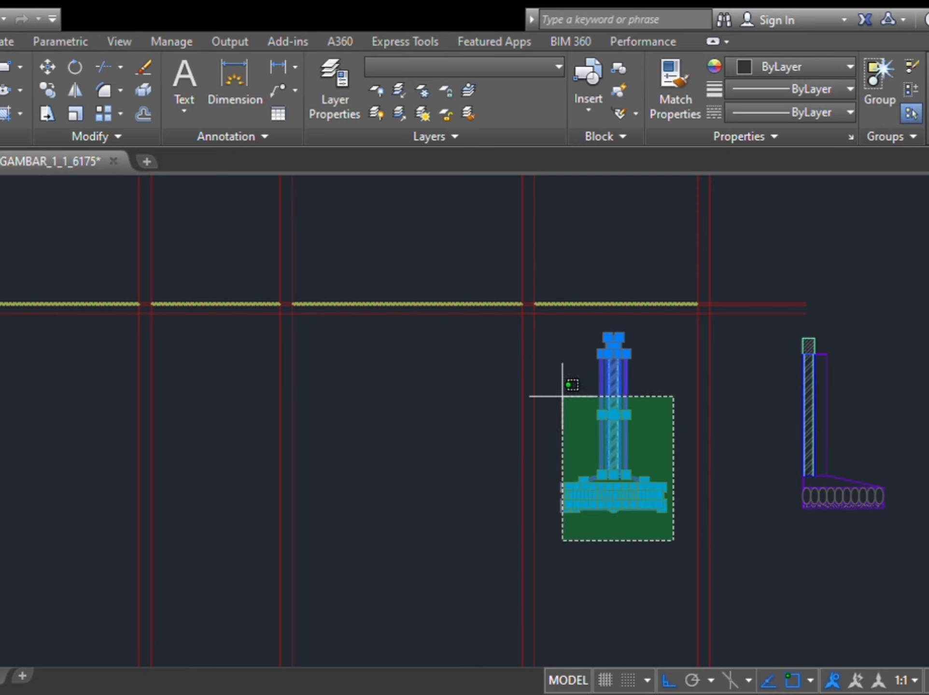
pyautogui.click(563, 378)
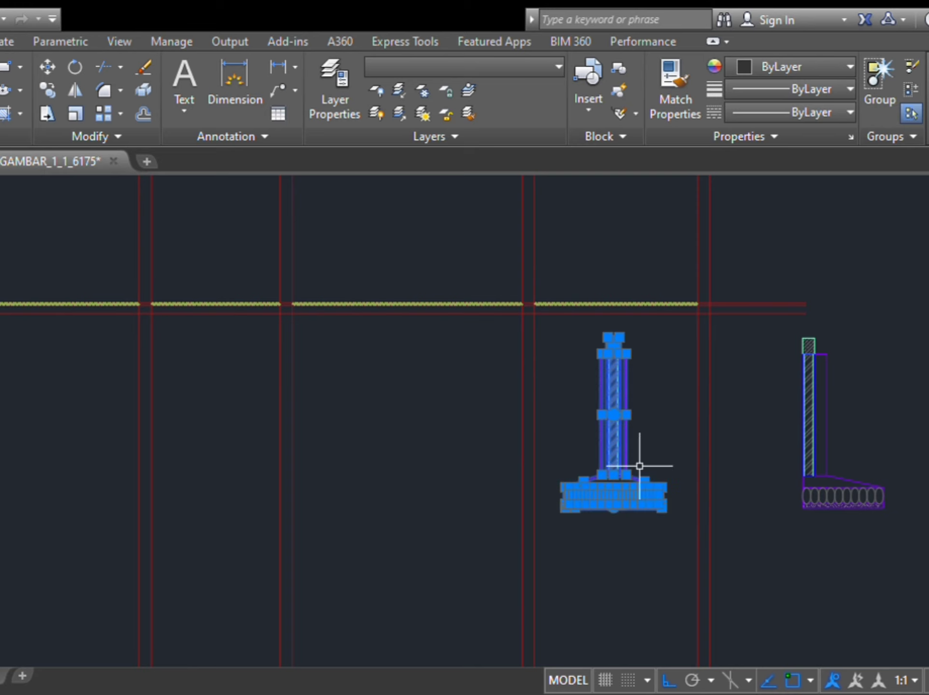
pyautogui.press('Escape')
pyautogui.scroll(3, 608, 315)
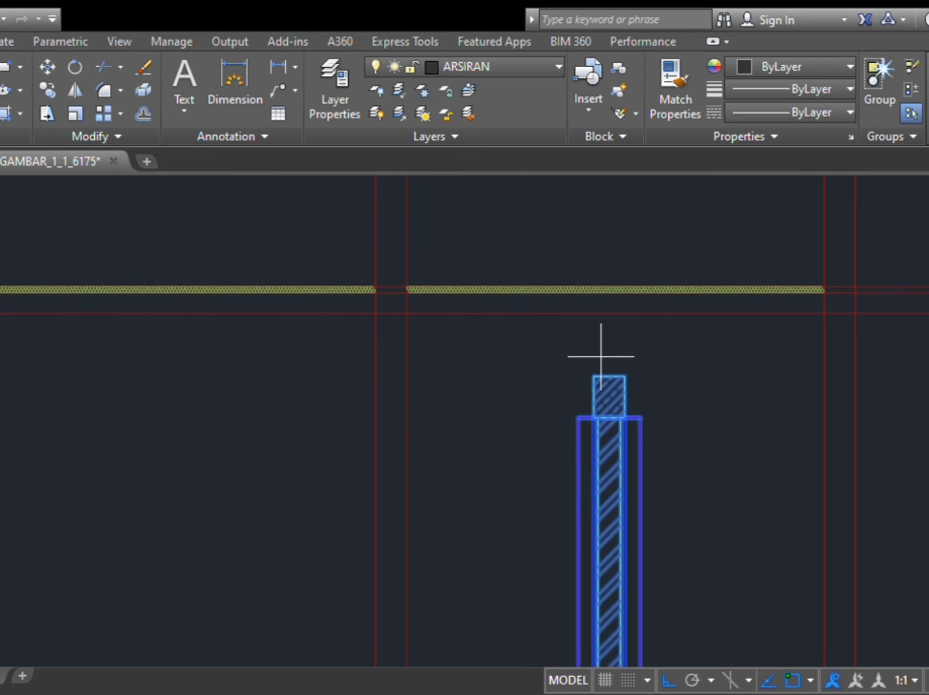
pyautogui.scroll(-4, 596, 375)
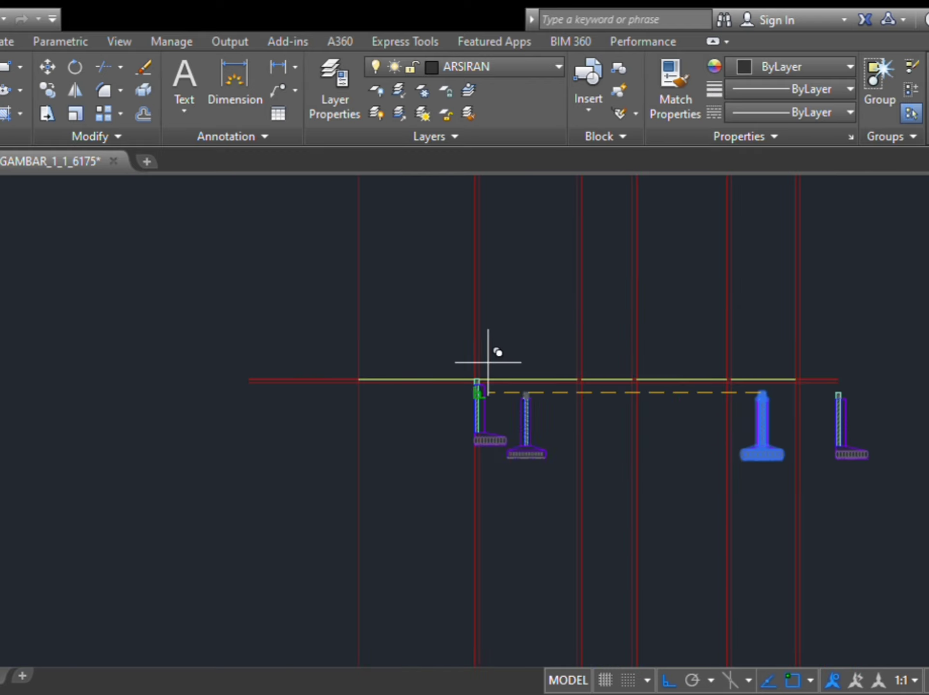
pyautogui.scroll(2, 488, 363)
pyautogui.scroll(5, 590, 387)
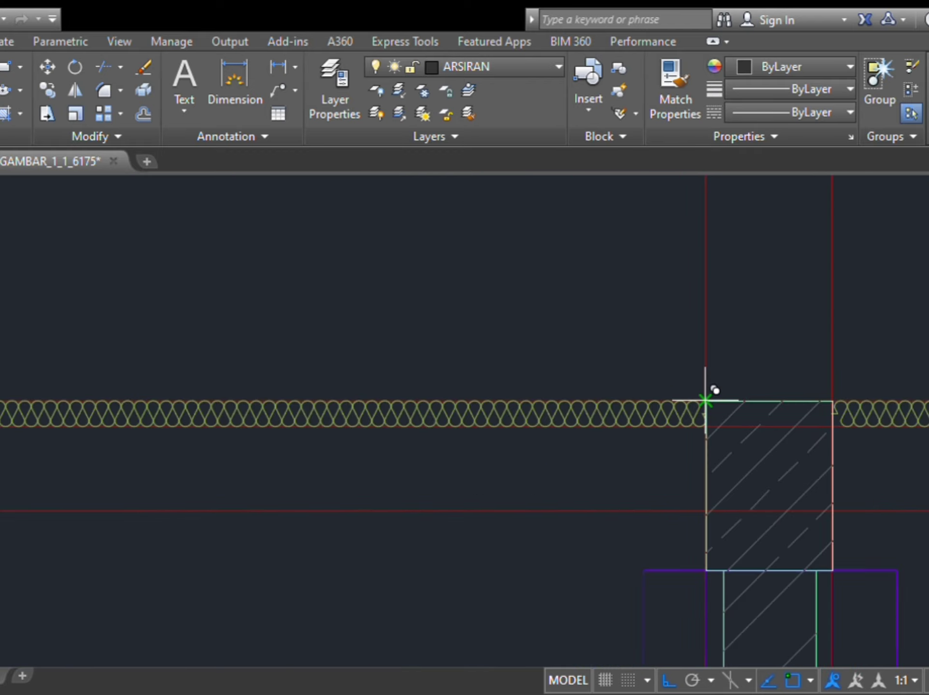
# Step: Place a second copy of the symmetrical foundation with its sloof box's top-left corner on the floor line at the fourth gridline from the left
pyautogui.moveTo(851, 502); pyautogui.dragTo(633, 448, button='middle')
pyautogui.scroll(-4, 727, 423)
pyautogui.moveTo(748, 412); pyautogui.dragTo(498, 384, button='middle')
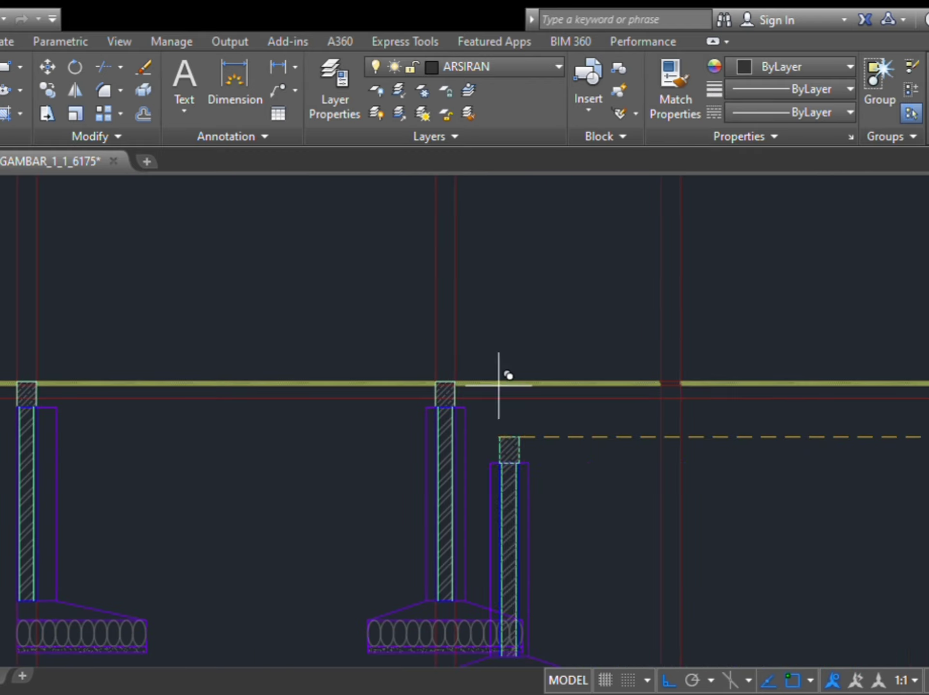
pyautogui.scroll(3, 661, 379)
pyautogui.scroll(2, 662, 379)
pyautogui.click(666, 387)
pyautogui.scroll(-4, 730, 421)
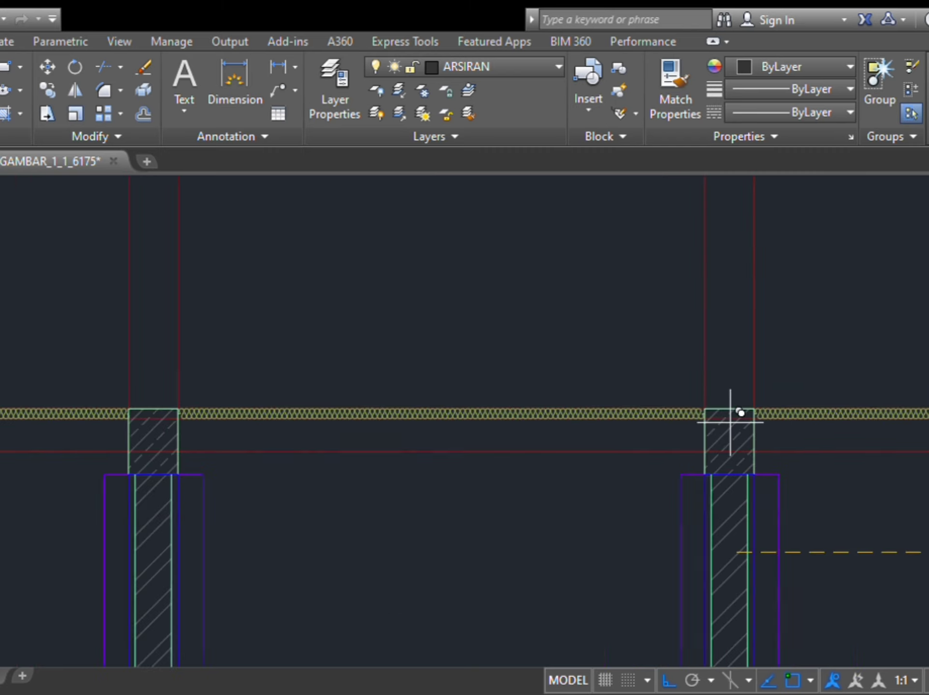
pyautogui.moveTo(730, 421); pyautogui.dragTo(664, 310, button='middle')
pyautogui.press('Escape')
pyautogui.scroll(-5, 643, 234)
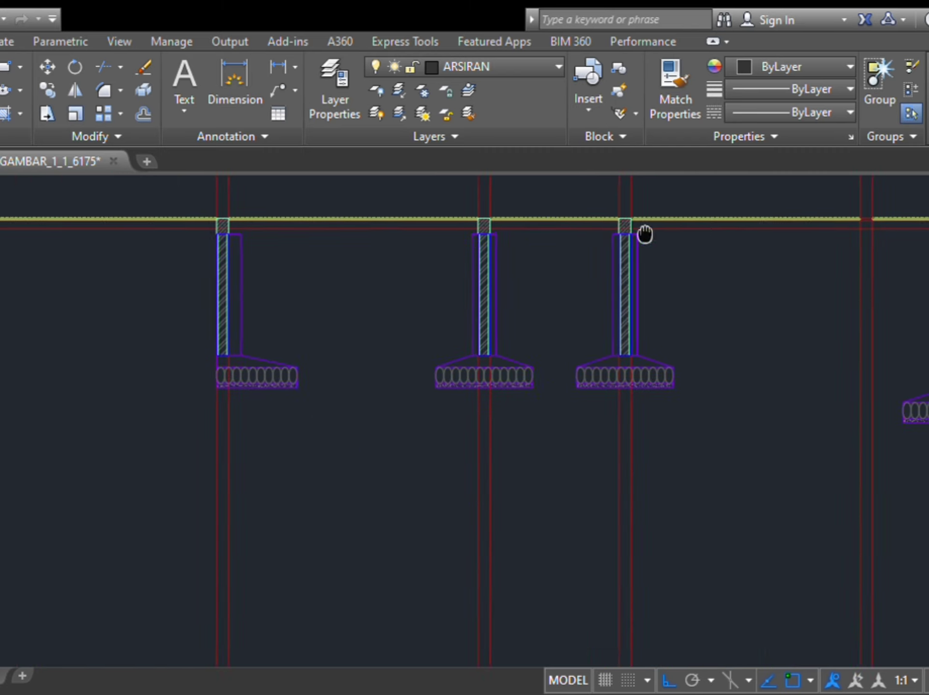
pyautogui.moveTo(899, 304); pyautogui.dragTo(379, 328, button='middle')
pyautogui.click(475, 271)
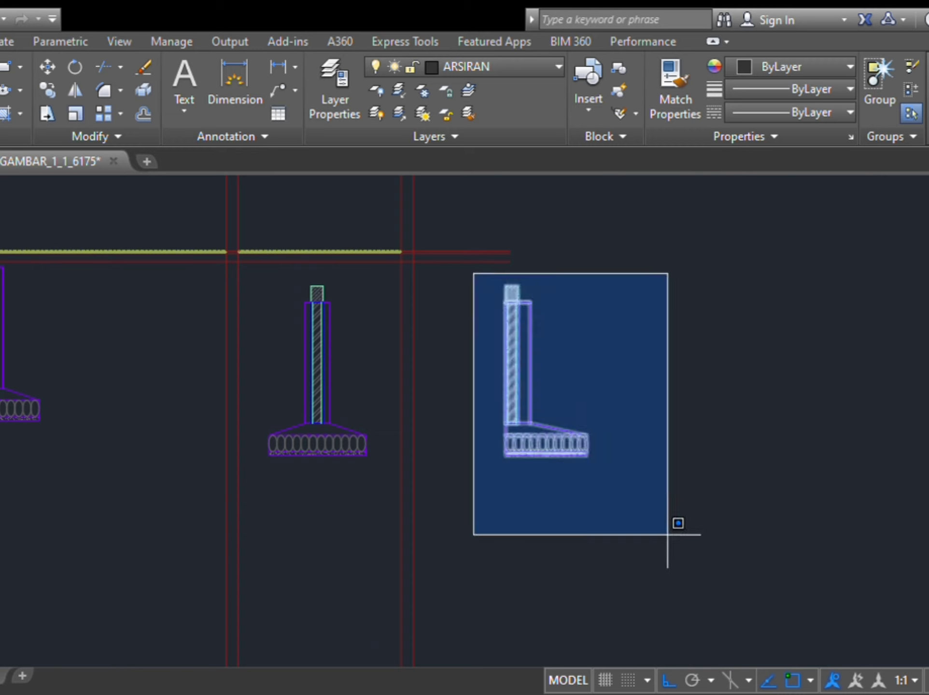
pyautogui.click(679, 532)
pyautogui.write('mi')
pyautogui.press('space')
pyautogui.click(655, 492)
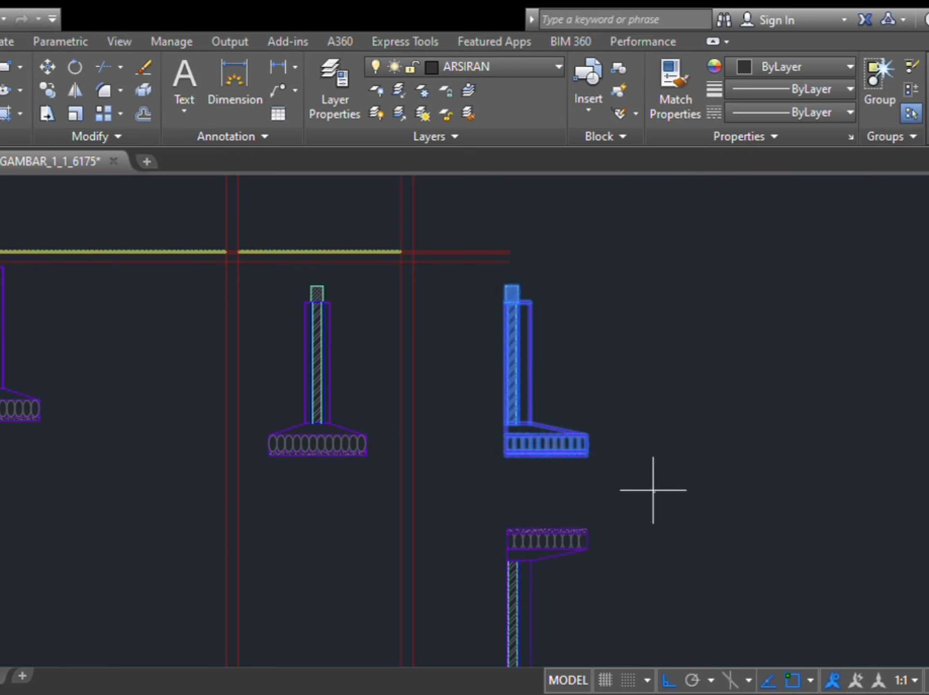
pyautogui.press('Escape')
# Step: Mirror the spare one-sided foundation about a vertical axis to its right, erasing the source objects
pyautogui.click(465, 272)
pyautogui.click(712, 553)
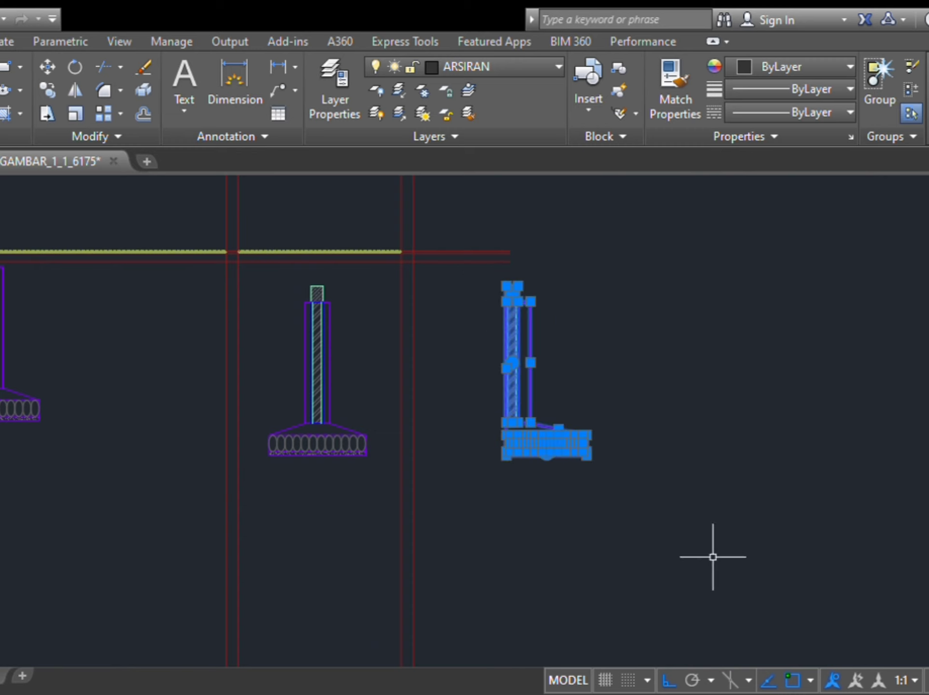
pyautogui.write('mi')
pyautogui.press('space')
pyautogui.click(626, 447)
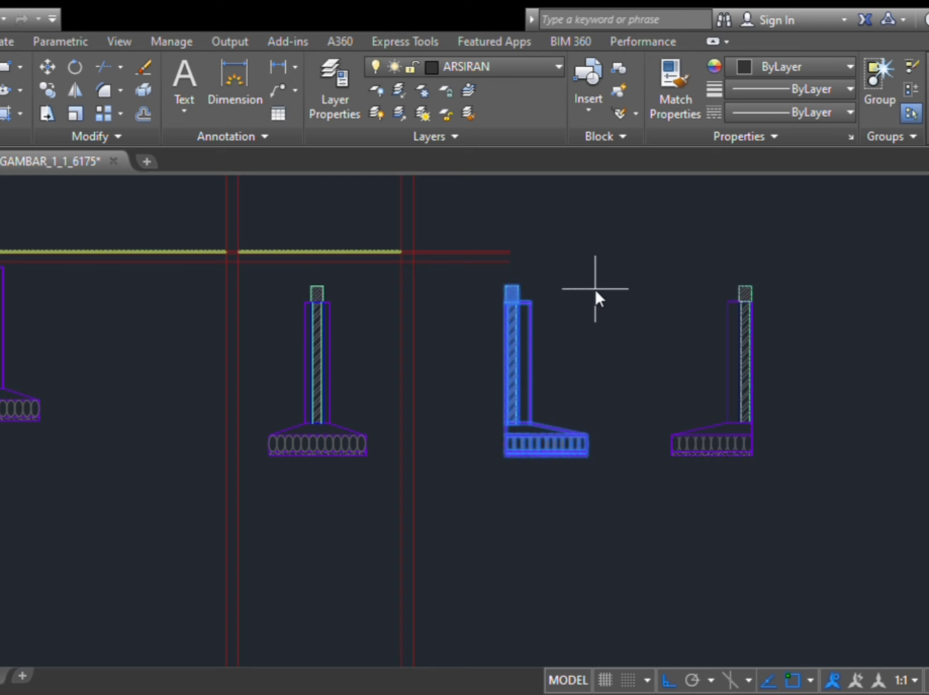
pyautogui.click(595, 289)
pyautogui.write('y')
pyautogui.press('Return')
# Step: Copy the mirrored one-sided foundation so its sloof box's top-right corner meets the floor line at the fifth gridline from the left
pyautogui.click(615, 263)
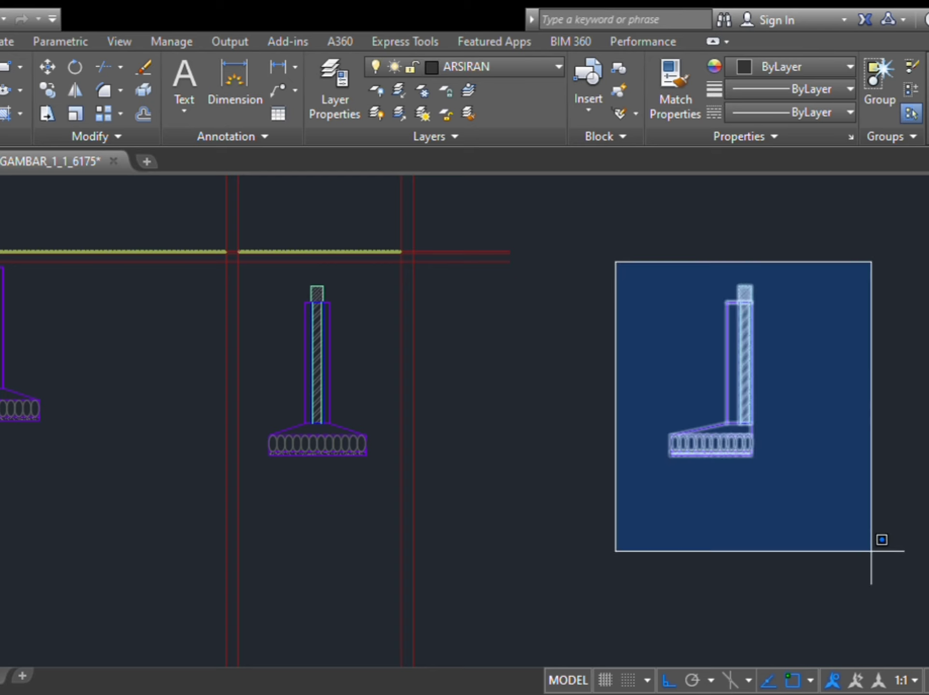
pyautogui.click(877, 549)
pyautogui.write('co')
pyautogui.press('space')
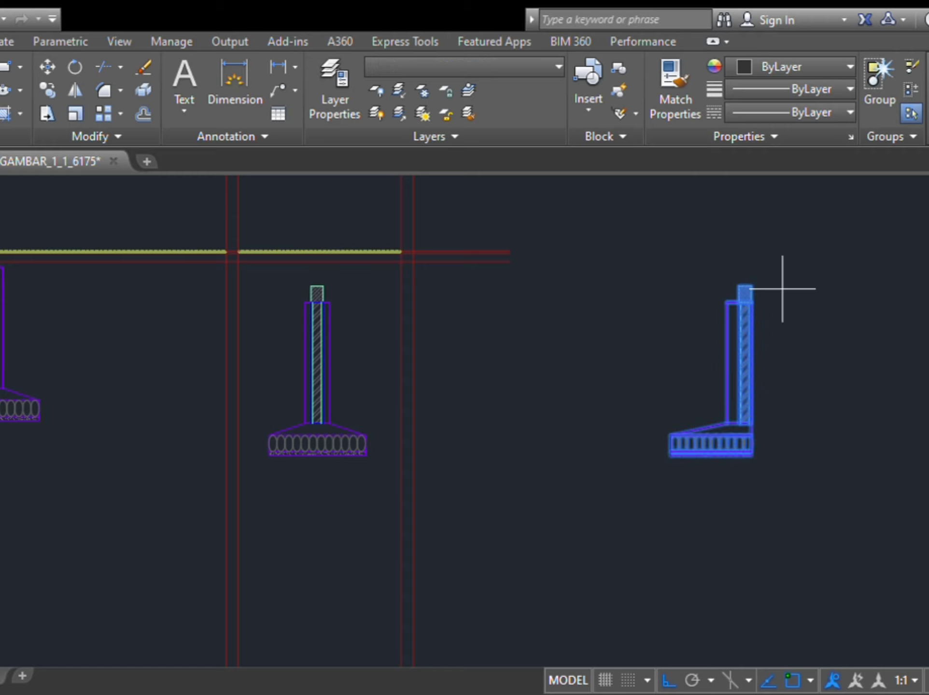
pyautogui.scroll(4, 739, 294)
pyautogui.click(772, 272)
pyautogui.scroll(-5, 795, 290)
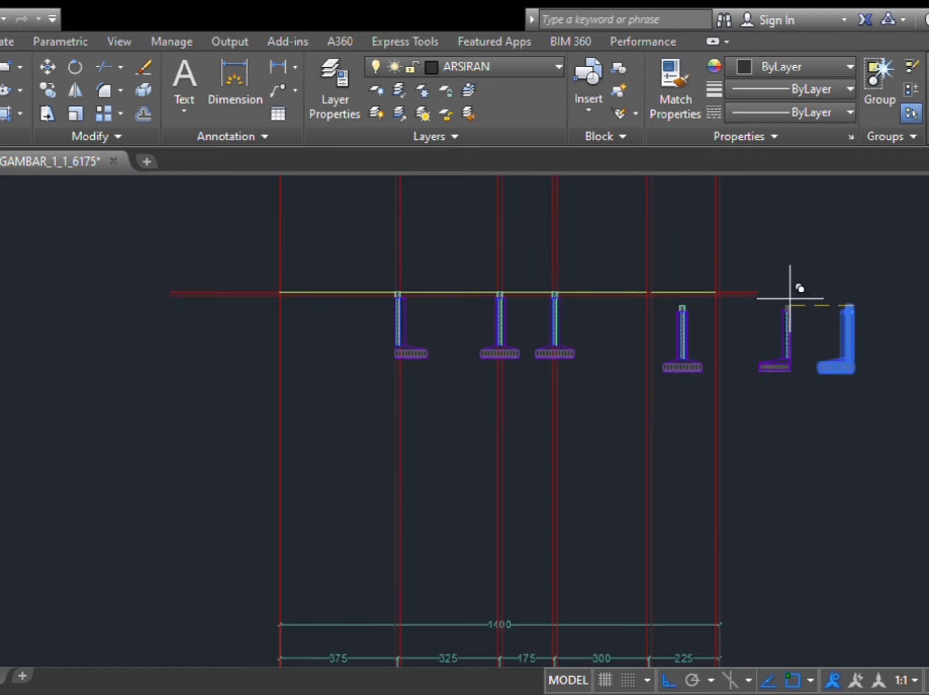
pyautogui.scroll(2, 612, 286)
pyautogui.scroll(5, 725, 299)
pyautogui.scroll(4, 722, 234)
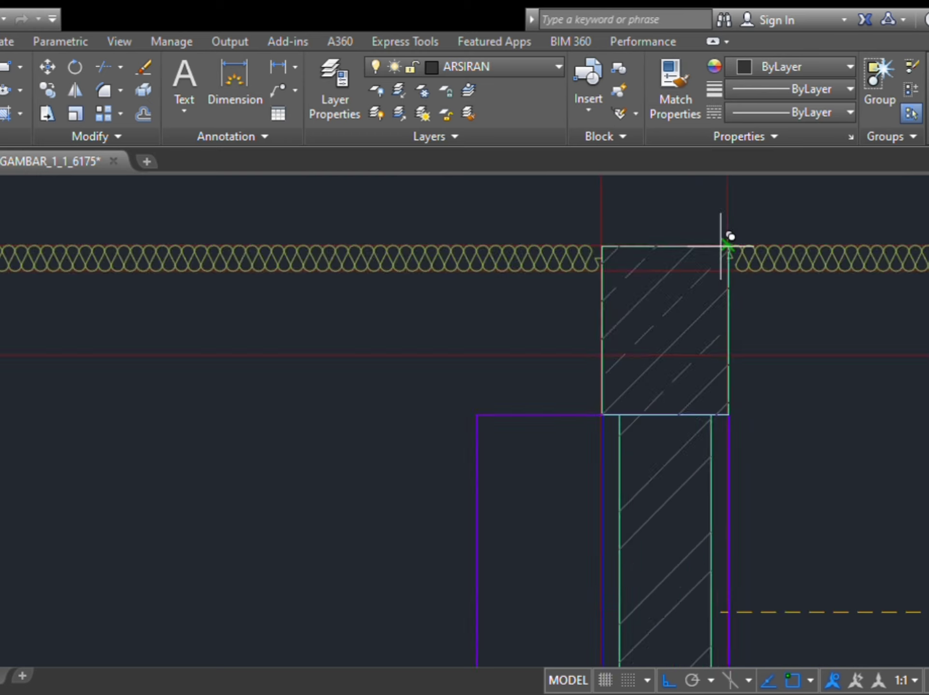
pyautogui.scroll(2, 730, 233)
pyautogui.scroll(-8, 753, 279)
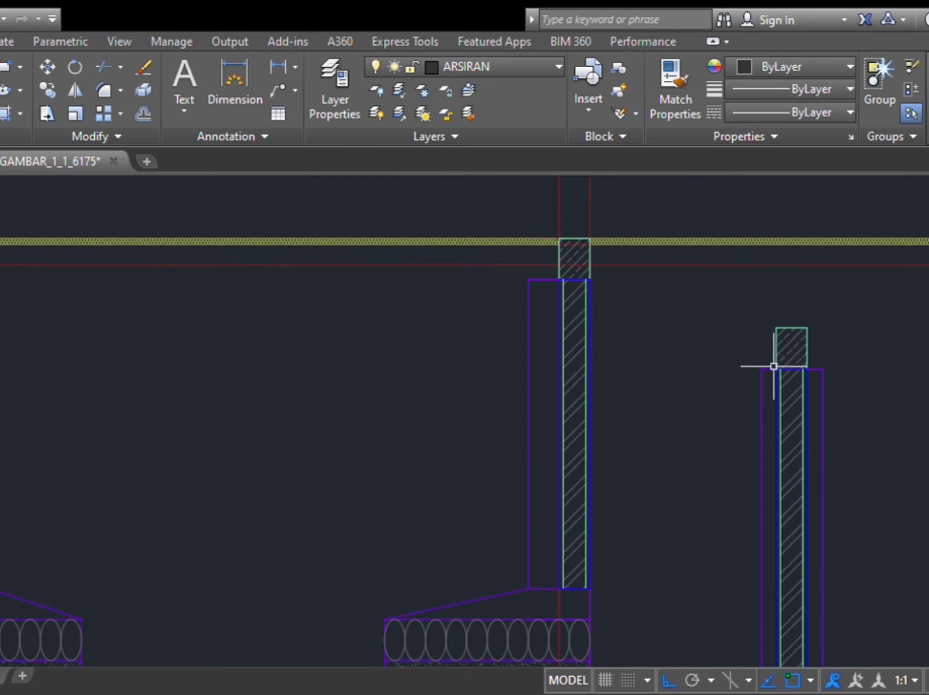
pyautogui.scroll(-9, 664, 376)
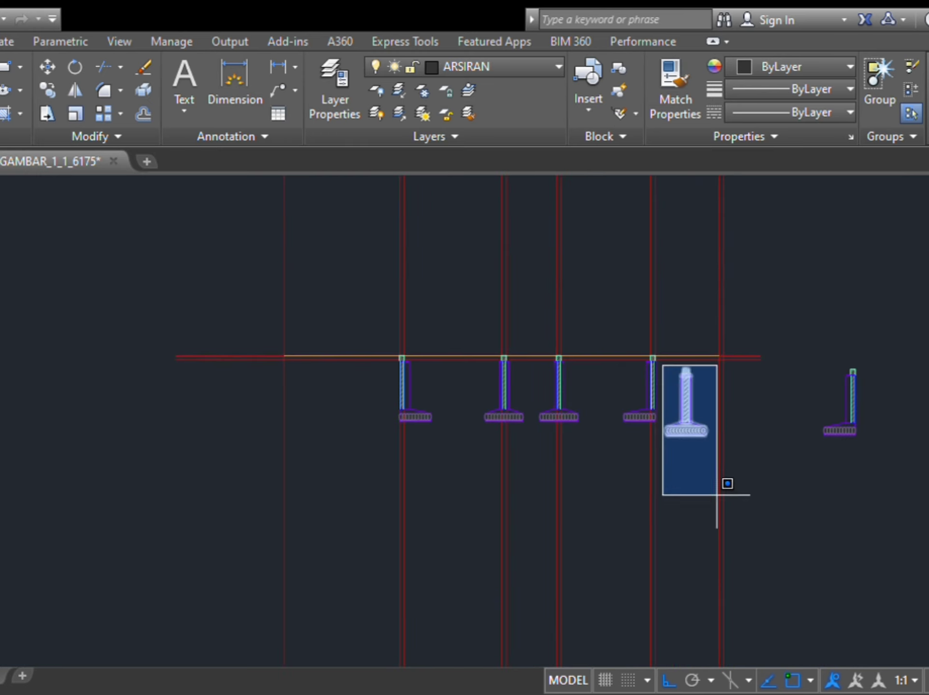
pyautogui.click(714, 489)
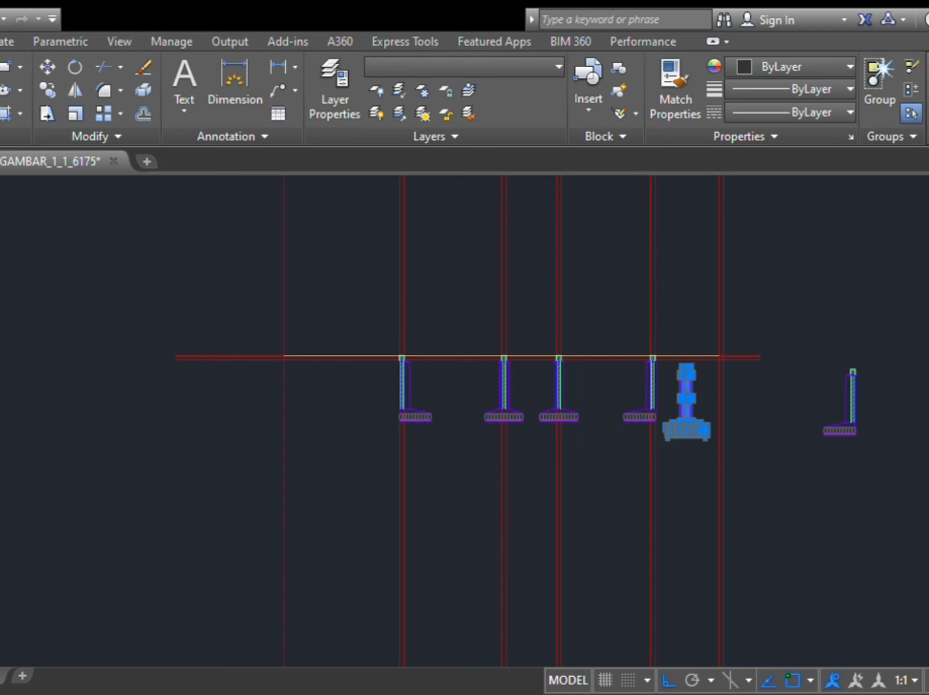
pyautogui.press('Delete')
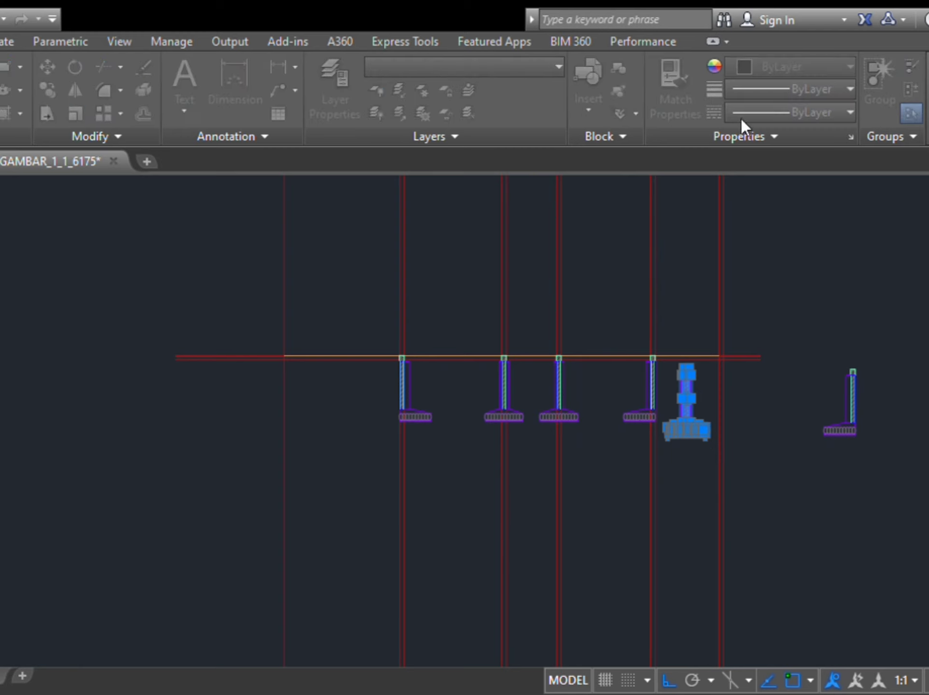
# Step: Move the spare symmetrical foundation horizontally out of the section, beside the spare mirrored foundation past the last gridline
pyautogui.scroll(5, 705, 352)
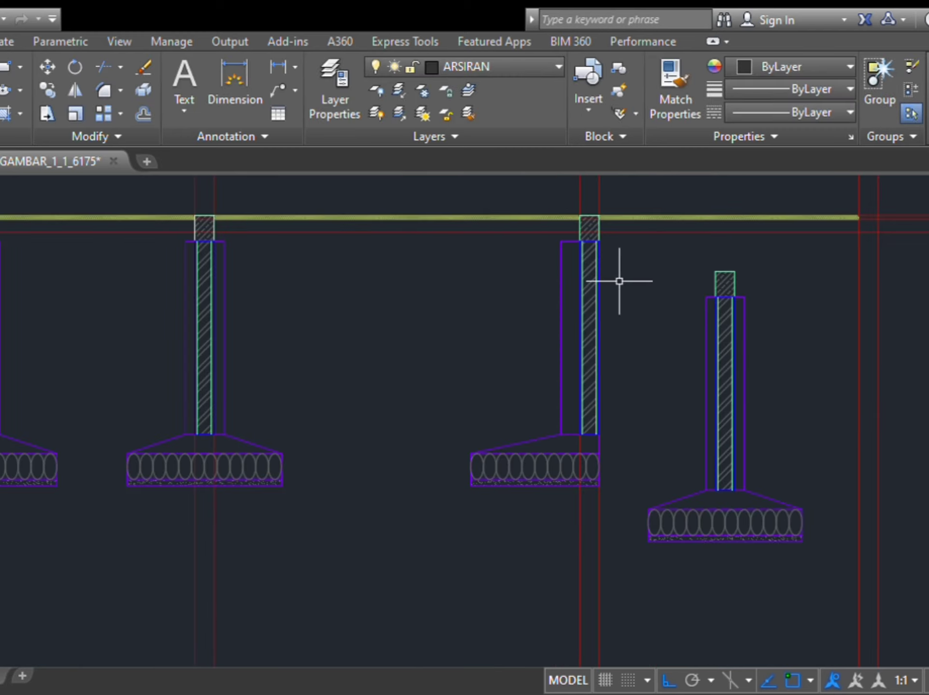
pyautogui.click(616, 258)
pyautogui.click(829, 582)
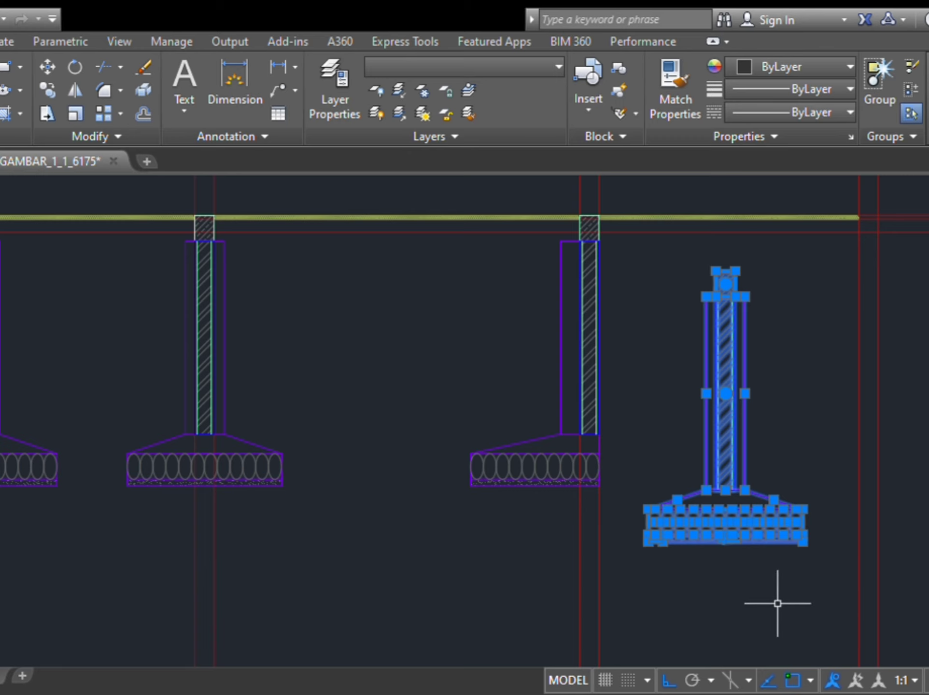
pyautogui.write('m')
pyautogui.press('space')
pyautogui.click(672, 575)
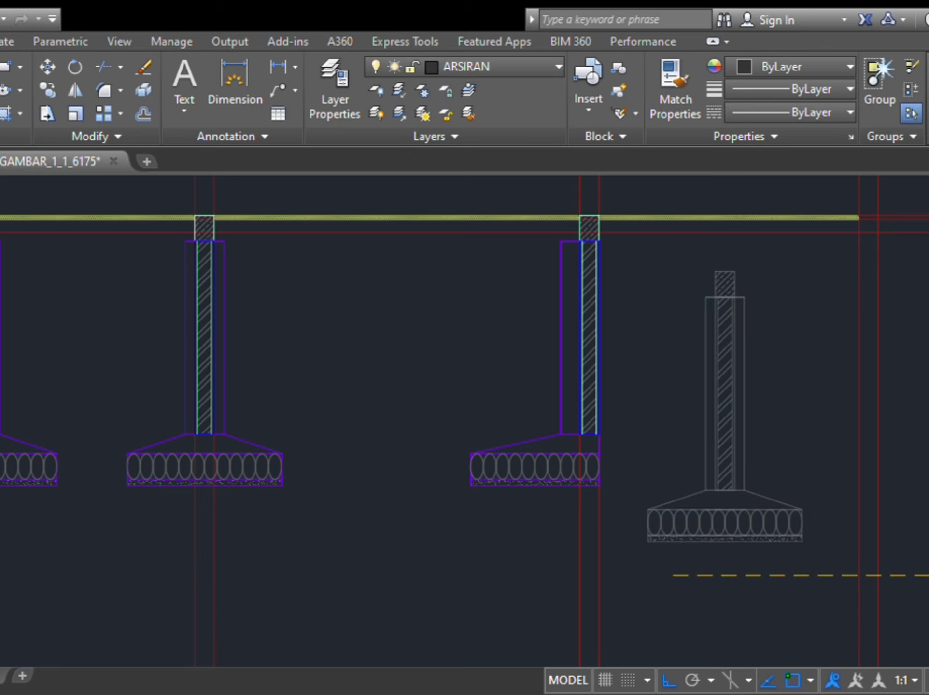
pyautogui.scroll(-4, 924, 525)
pyautogui.moveTo(919, 524); pyautogui.dragTo(772, 481, button='middle')
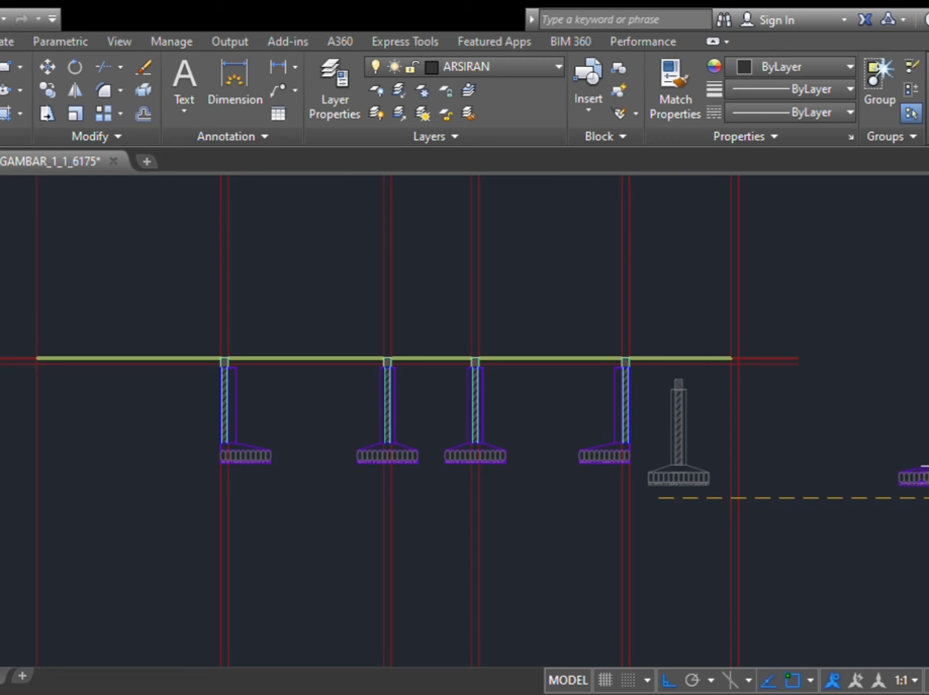
pyautogui.moveTo(927, 478); pyautogui.dragTo(727, 483, button='middle')
pyautogui.click(792, 471)
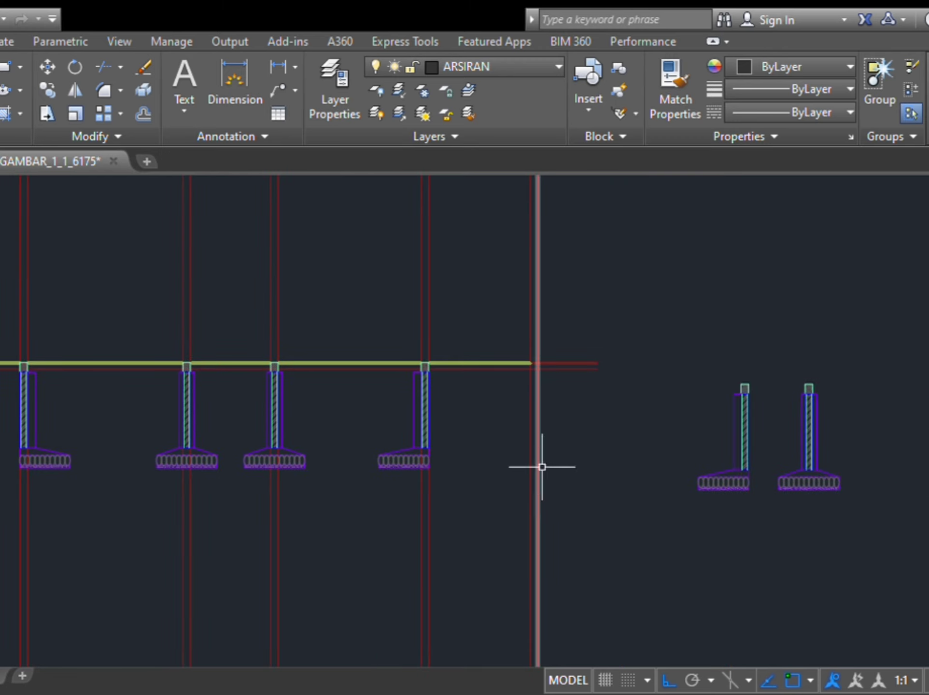
# Step: Trim the floor lines inside the sloof box at the fifth gridline, using the four sloof boxes as cutting edges
pyautogui.moveTo(211, 463)
pyautogui.mouseDown(button='middle')
pyautogui.moveTo(536, 349)
pyautogui.moveTo(512, 451)
pyautogui.mouseUp(button='middle')
pyautogui.scroll(10, 315, 349)
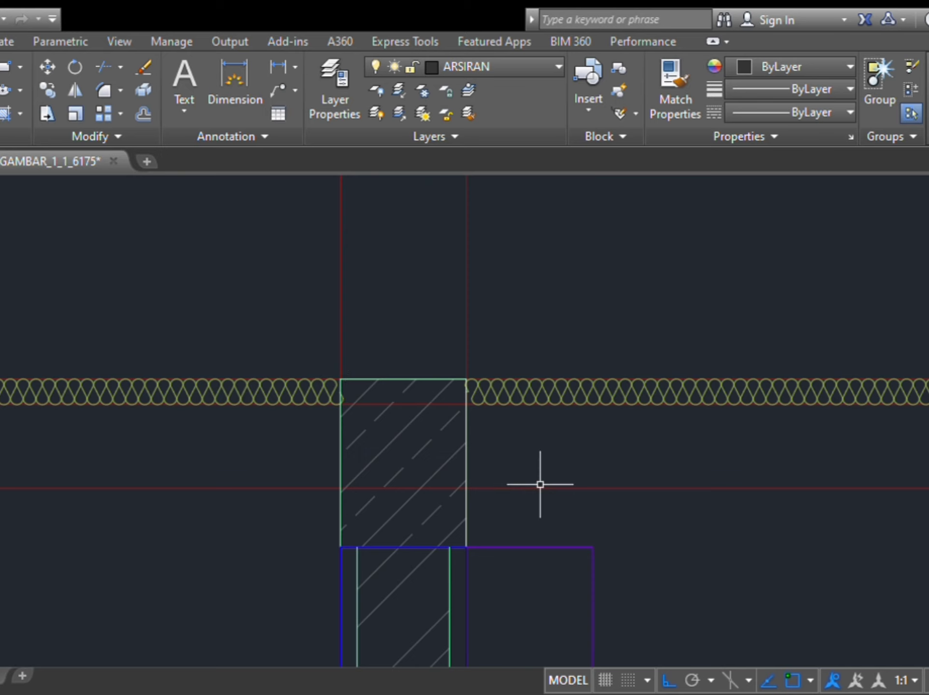
pyautogui.scroll(4, 445, 394)
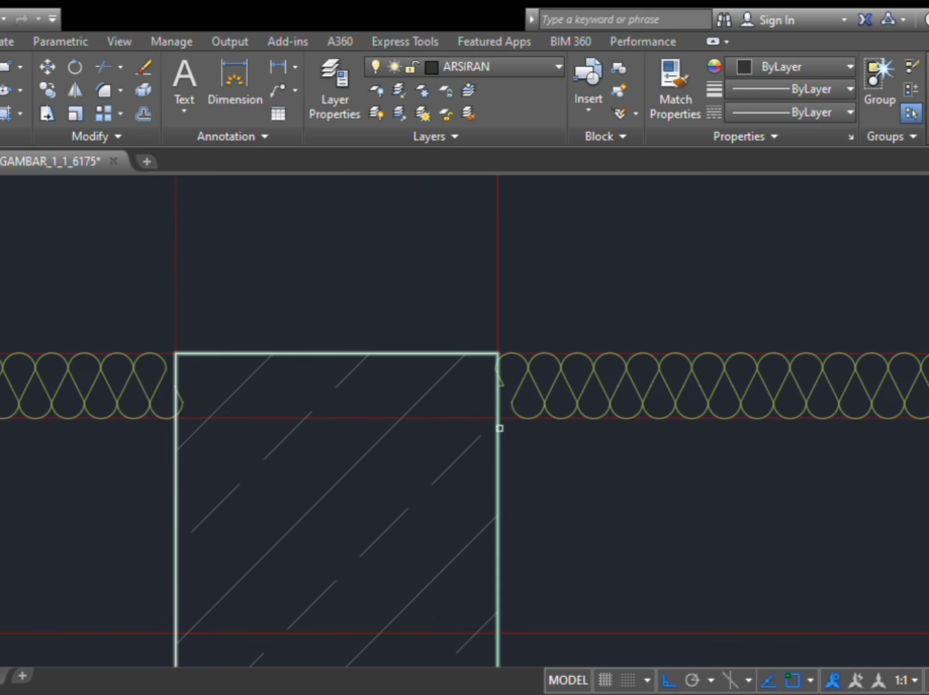
pyautogui.scroll(-12, 591, 461)
pyautogui.scroll(6, 665, 389)
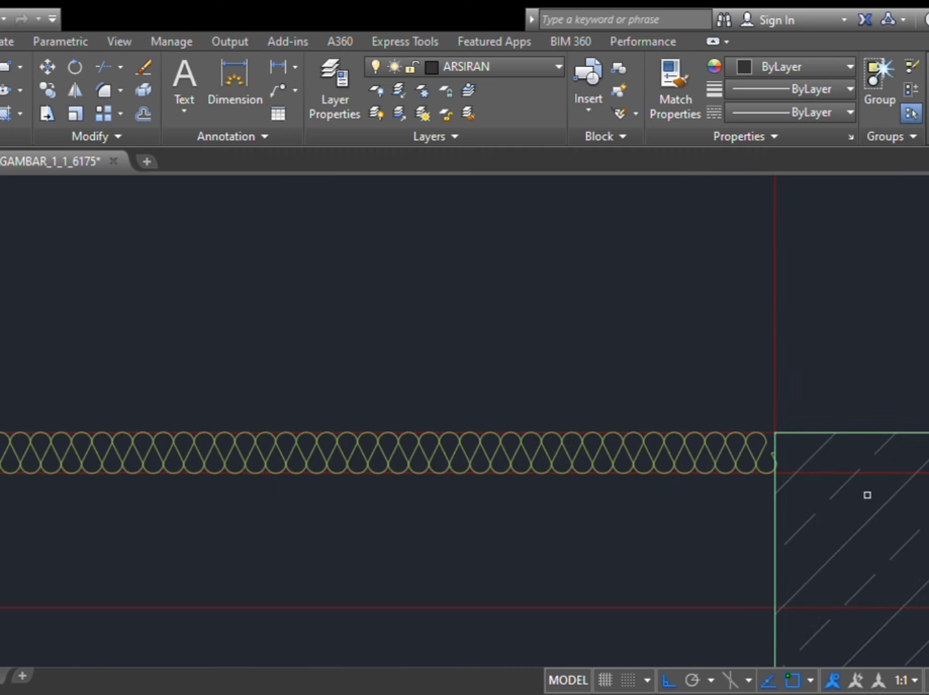
pyautogui.click(926, 433)
pyautogui.scroll(-4, 926, 521)
pyautogui.moveTo(926, 521); pyautogui.dragTo(413, 488, button='middle')
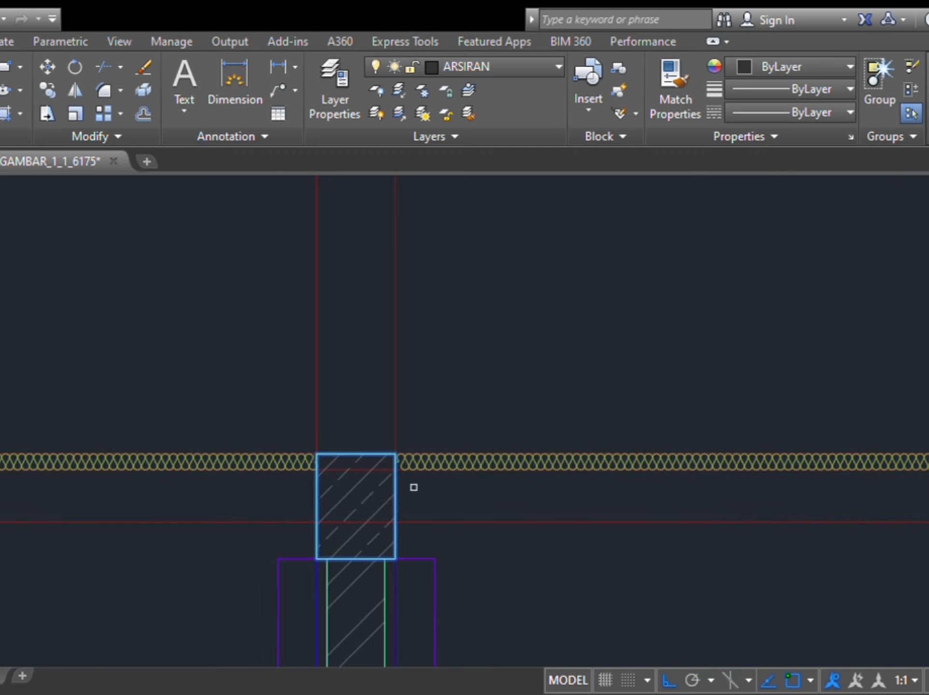
pyautogui.scroll(-4, 504, 415)
pyautogui.moveTo(504, 416); pyautogui.dragTo(502, 414, button='middle')
pyautogui.scroll(2, 502, 414)
pyautogui.scroll(5, 548, 374)
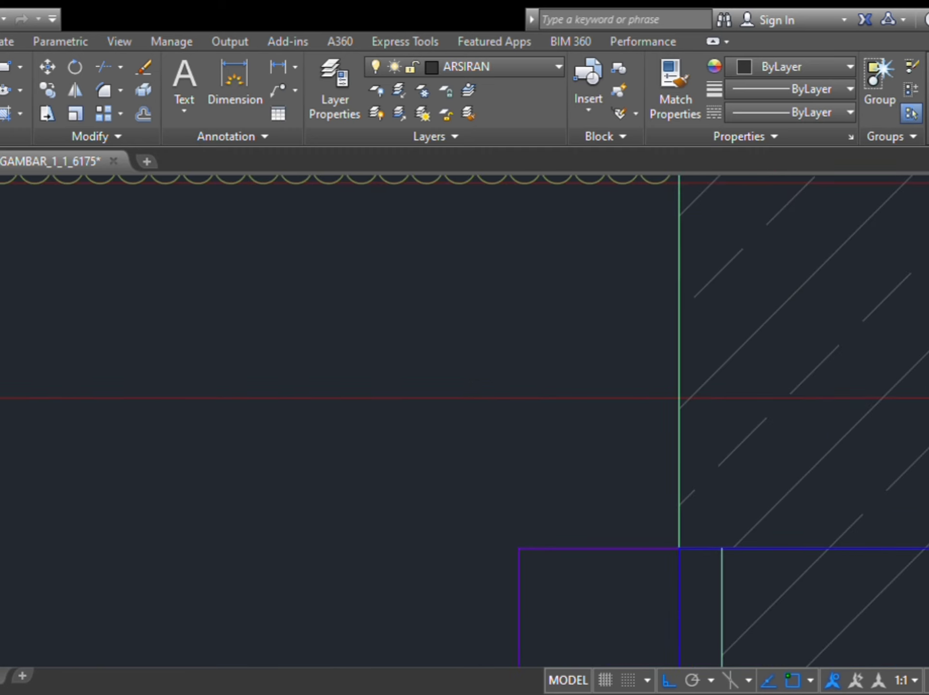
pyautogui.scroll(-3, 476, 381)
pyautogui.moveTo(476, 380); pyautogui.dragTo(234, 369, button='middle')
pyautogui.scroll(-2, 869, 422)
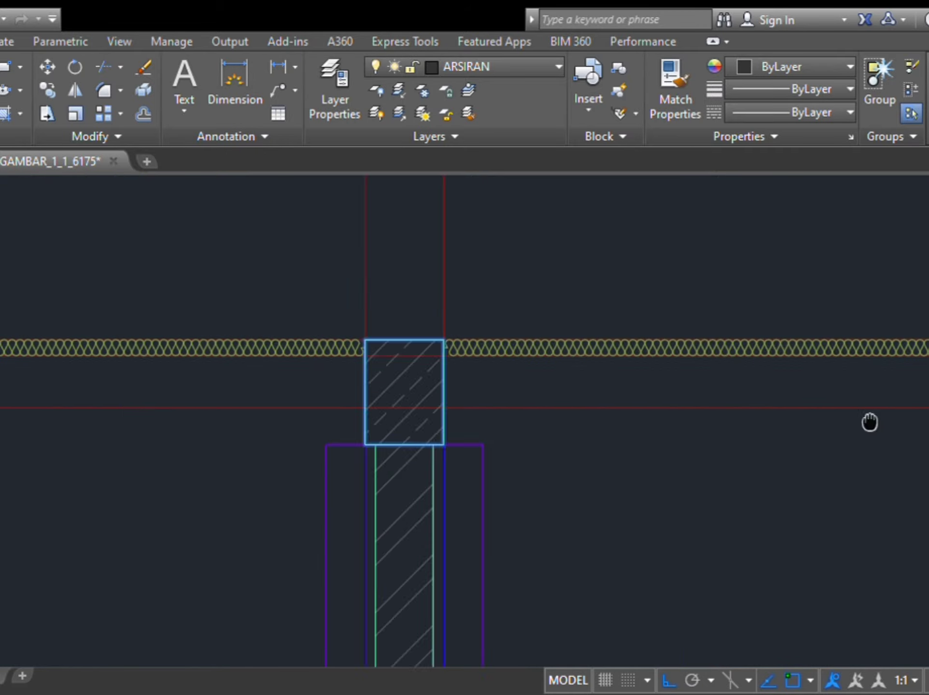
pyautogui.moveTo(870, 422); pyautogui.dragTo(390, 378, button='middle')
pyautogui.moveTo(874, 325); pyautogui.dragTo(639, 372, button='middle')
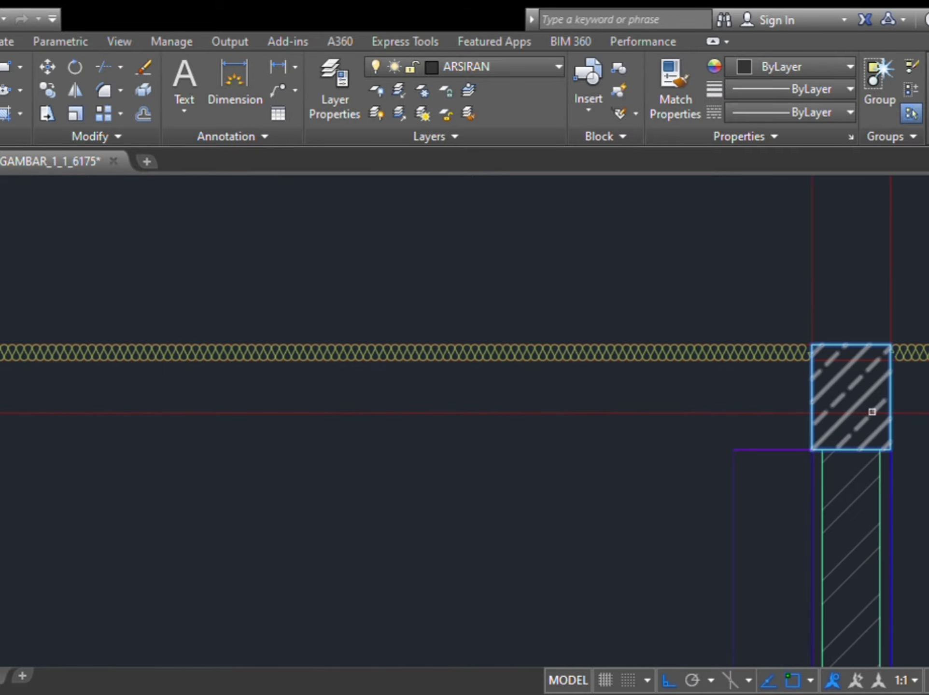
pyautogui.scroll(2, 872, 413)
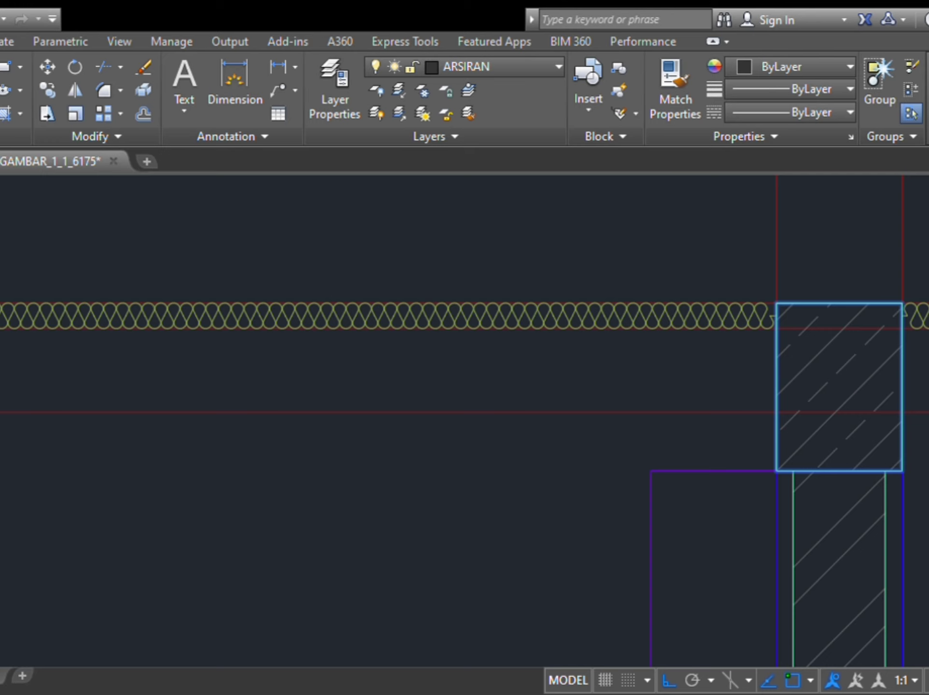
pyautogui.scroll(2, 788, 282)
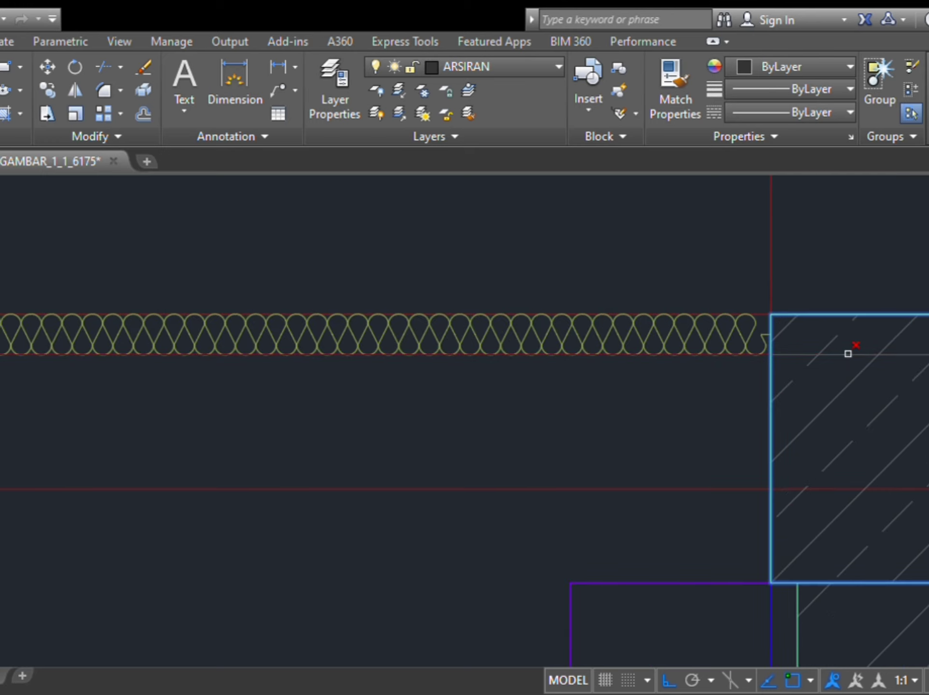
# Step: Trim the floor lines crossing the sloof boxes at the fourth, third and second gridlines
pyautogui.scroll(-9, 765, 500)
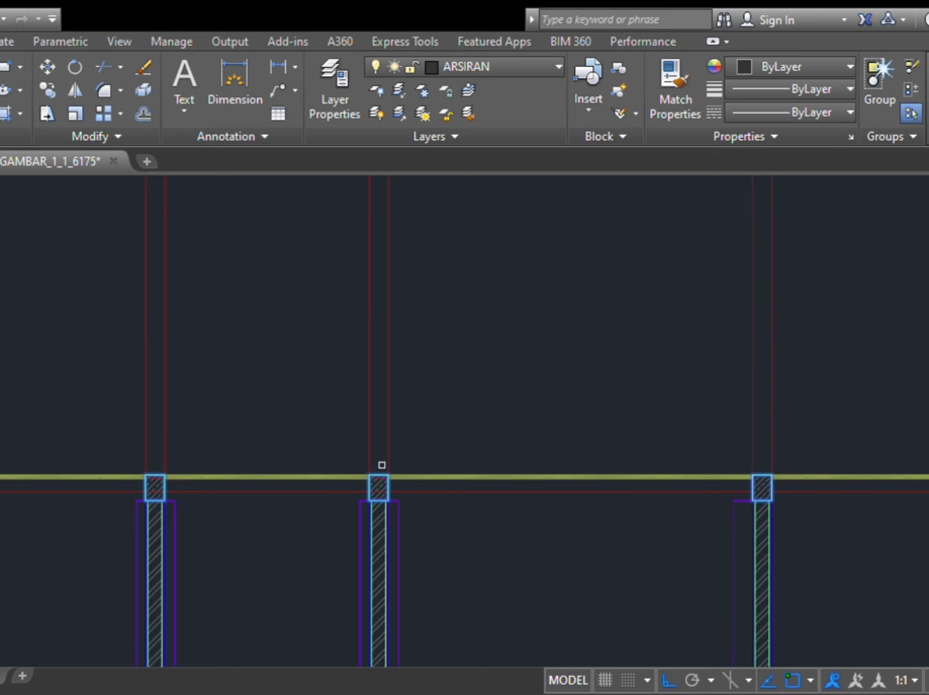
pyautogui.moveTo(379, 467); pyautogui.dragTo(589, 429, button='middle')
pyautogui.scroll(7, 587, 435)
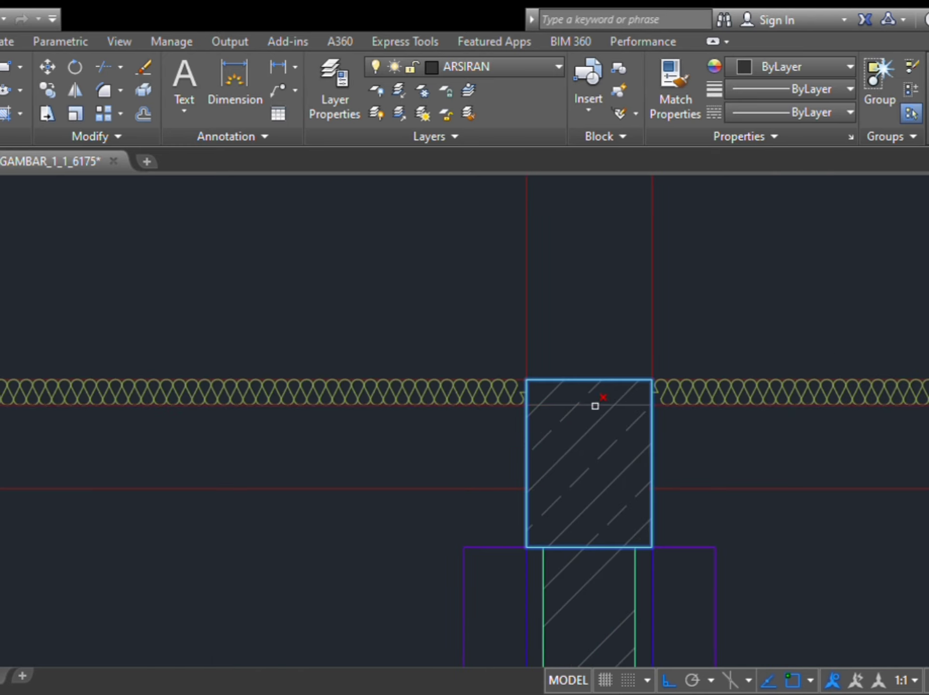
pyautogui.scroll(-6, 602, 402)
pyautogui.scroll(4, 622, 402)
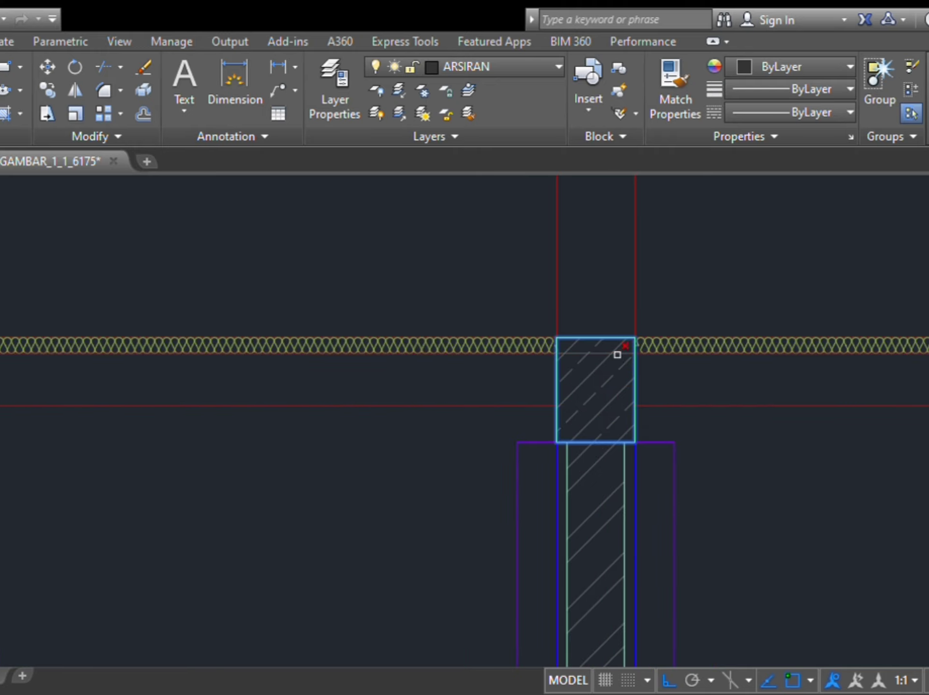
pyautogui.scroll(-6, 545, 343)
pyautogui.scroll(4, 542, 355)
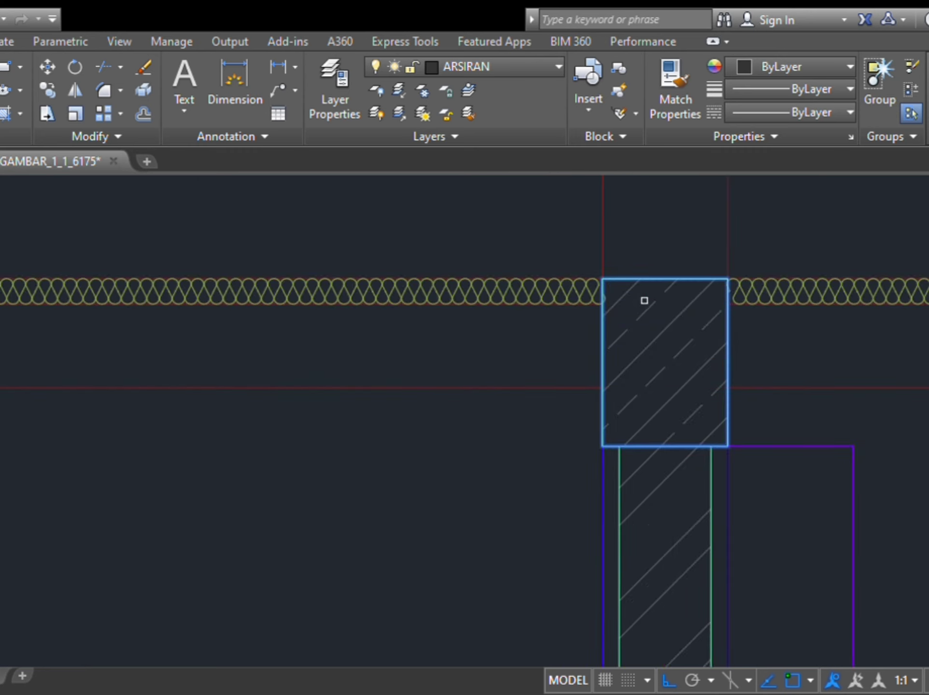
pyautogui.scroll(-10, 645, 301)
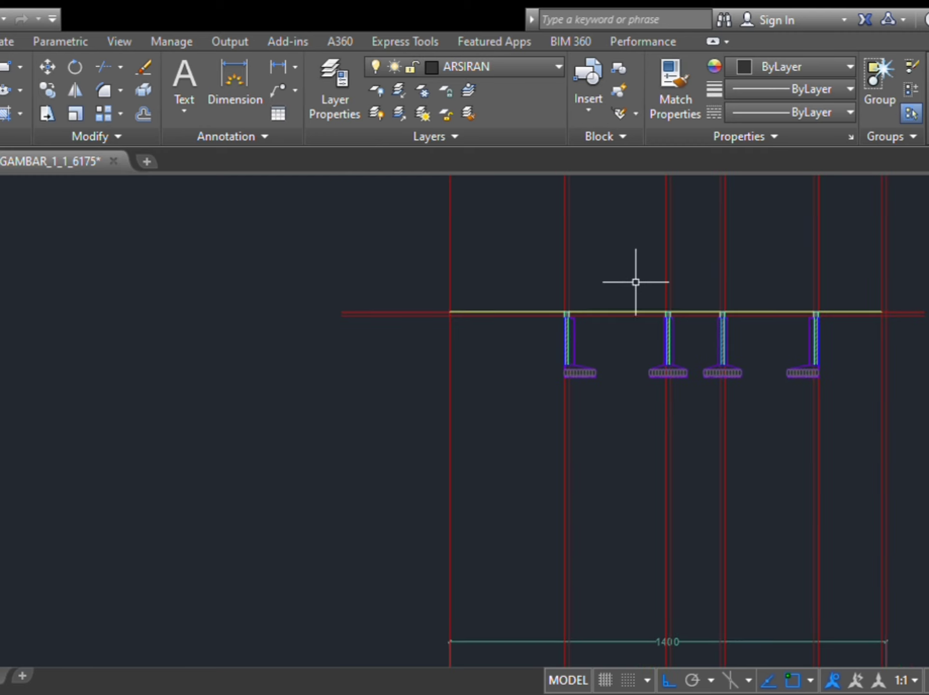
# Step: Offset the floor's top line upward to create a horizontal guide line above the floor
pyautogui.scroll(-3, 634, 284)
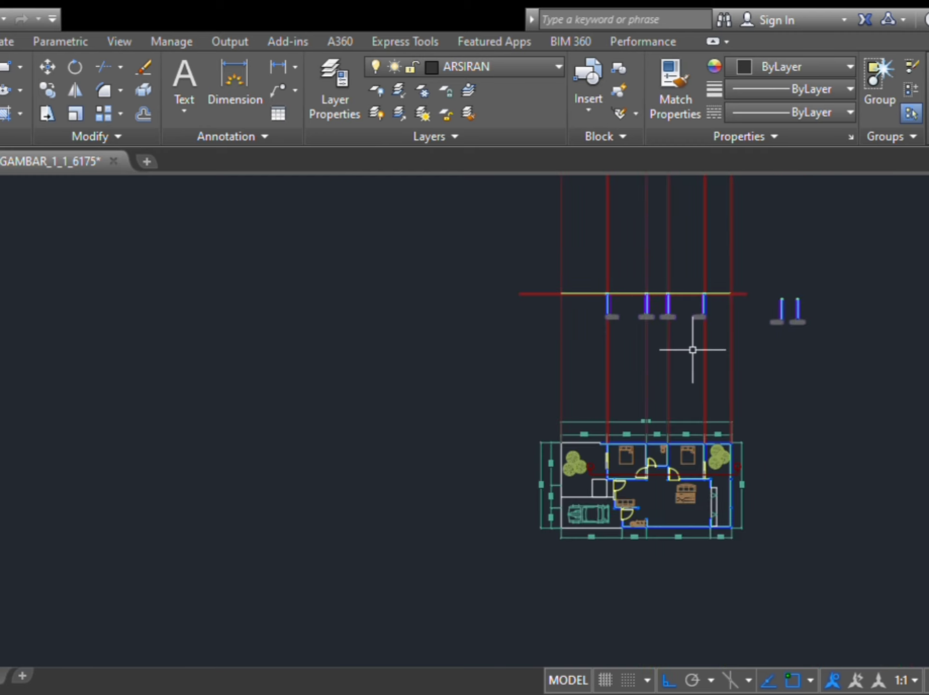
pyautogui.scroll(8, 692, 349)
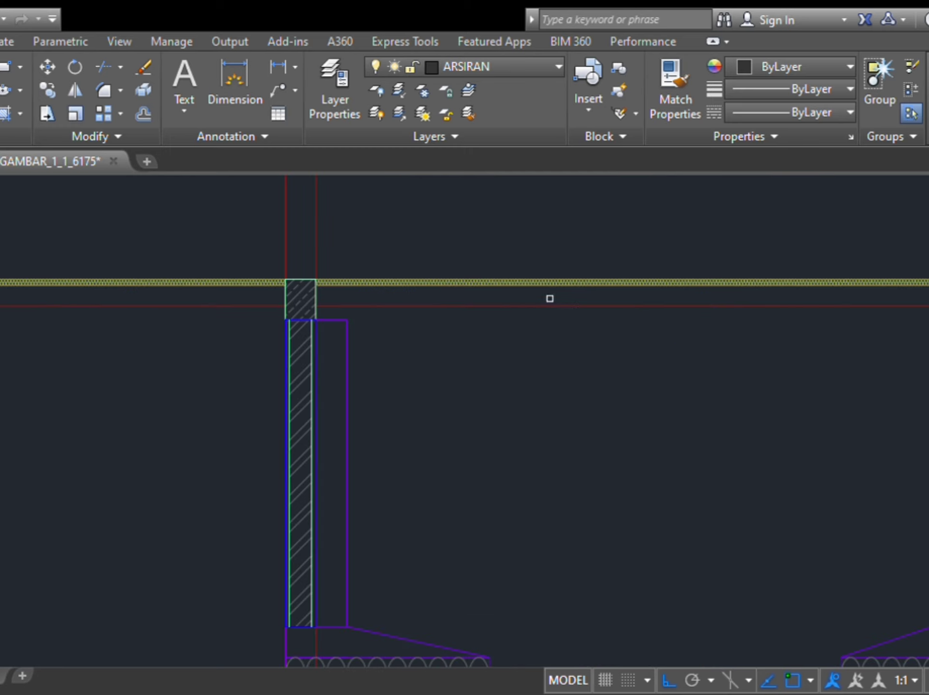
pyautogui.scroll(8, 549, 296)
pyautogui.click(551, 220)
pyautogui.scroll(-2, 566, 238)
pyautogui.moveTo(567, 238); pyautogui.dragTo(572, 393, button='middle')
pyautogui.scroll(-8, 577, 352)
pyautogui.moveTo(575, 348); pyautogui.dragTo(574, 541, button='middle')
pyautogui.scroll(-2, 573, 541)
pyautogui.click(569, 464)
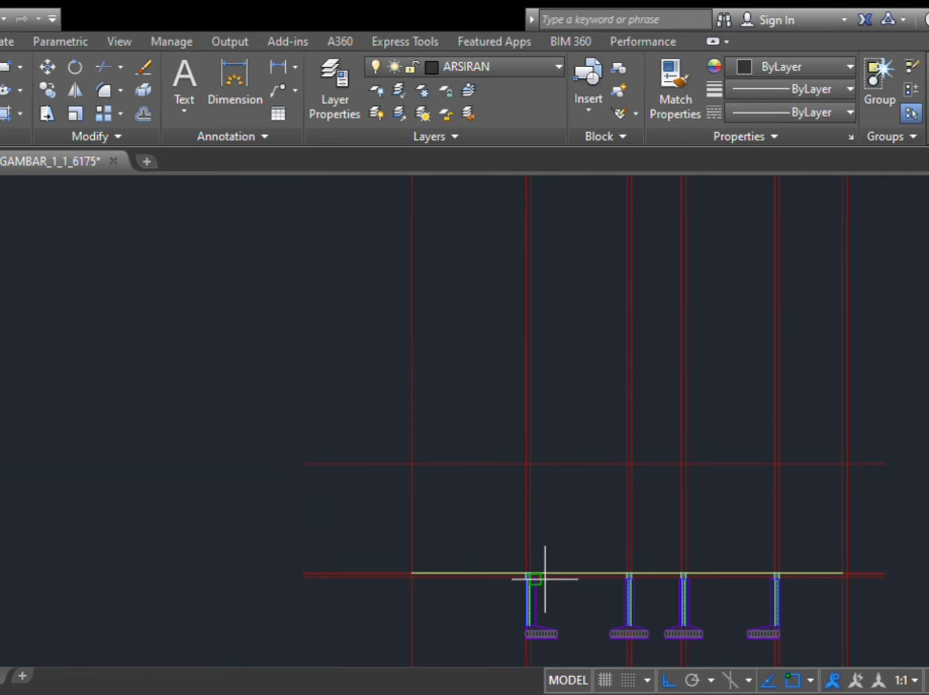
# Step: Offset the floor's top line upward again to add a second horizontal guide line slightly above the first
pyautogui.scroll(2, 543, 582)
pyautogui.scroll(4, 545, 576)
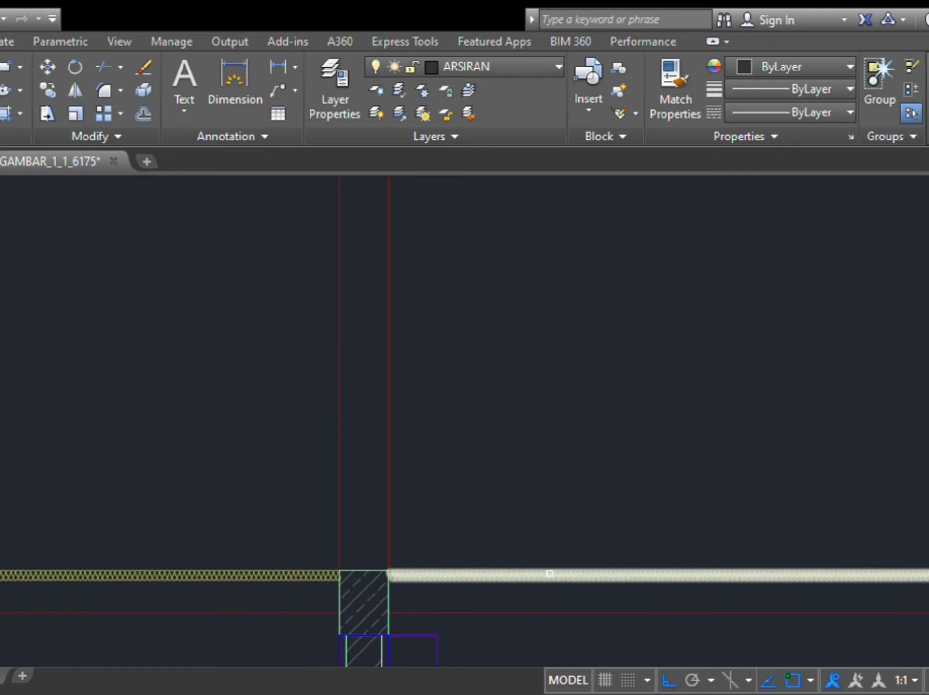
pyautogui.scroll(-6, 576, 562)
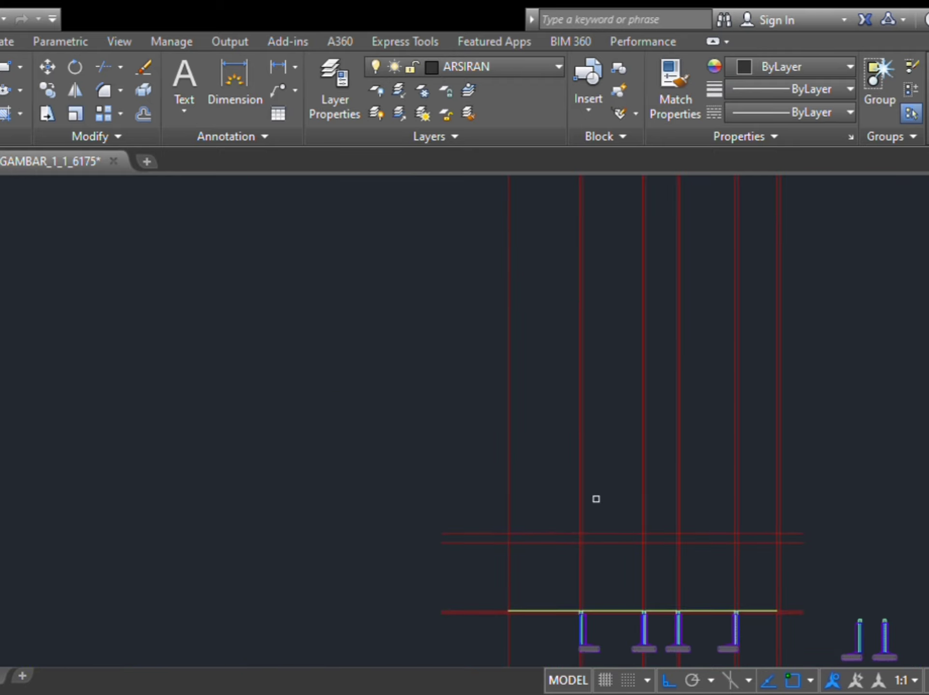
pyautogui.scroll(2, 592, 483)
pyautogui.moveTo(587, 467); pyautogui.dragTo(564, 324, button='middle')
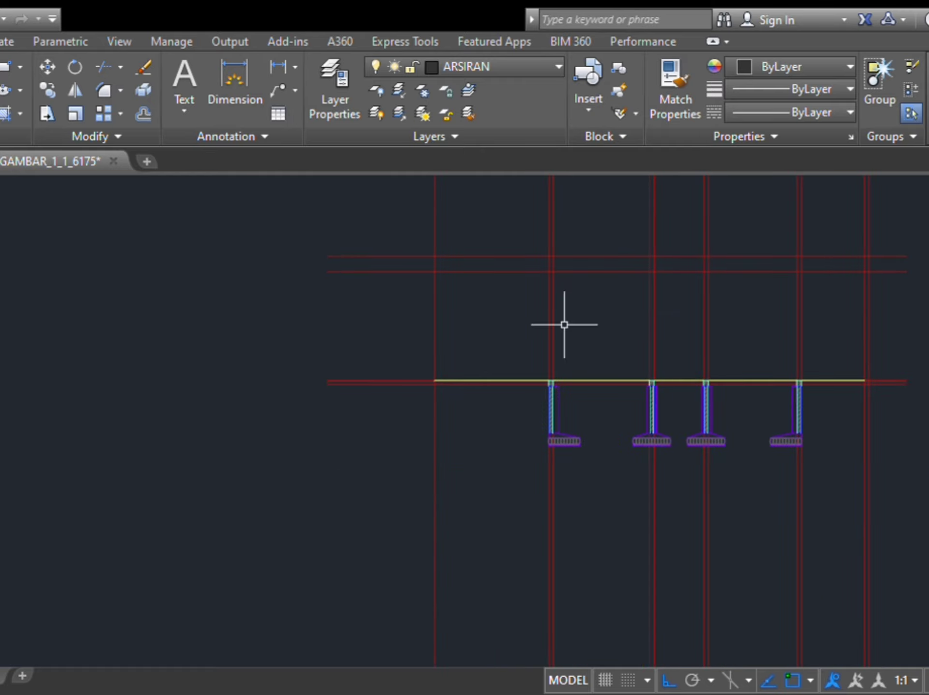
# Step: Draw a steep line rising outward from the bottom-right corner of the second gridline's footing to just below the floor lines
pyautogui.scroll(4, 646, 380)
pyautogui.scroll(-6, 546, 263)
pyautogui.scroll(8, 548, 270)
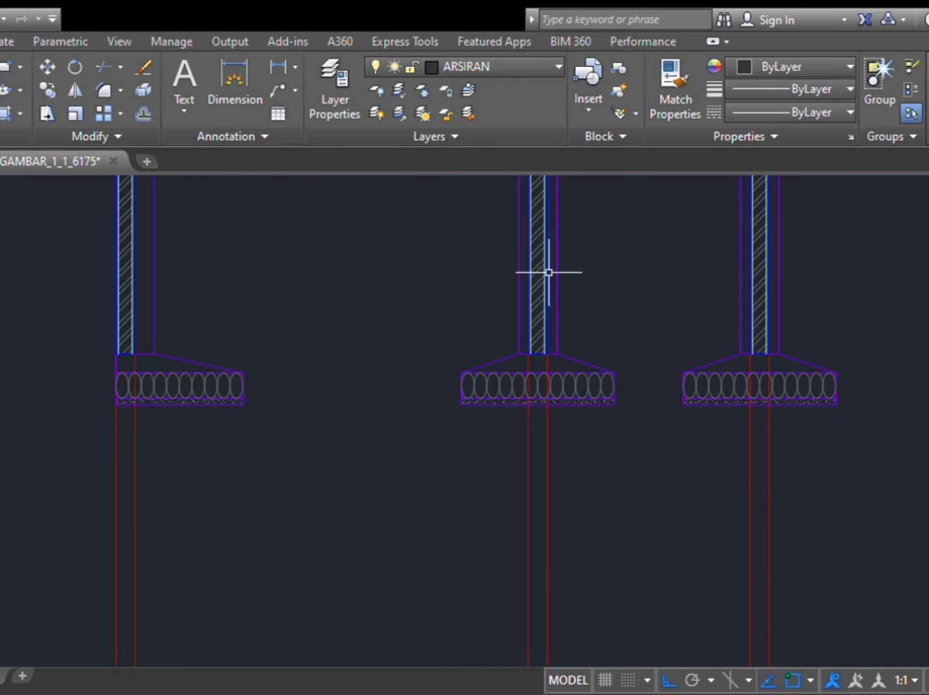
pyautogui.scroll(-4, 553, 287)
pyautogui.moveTo(552, 286); pyautogui.dragTo(552, 318, button='middle')
pyautogui.scroll(4, 510, 362)
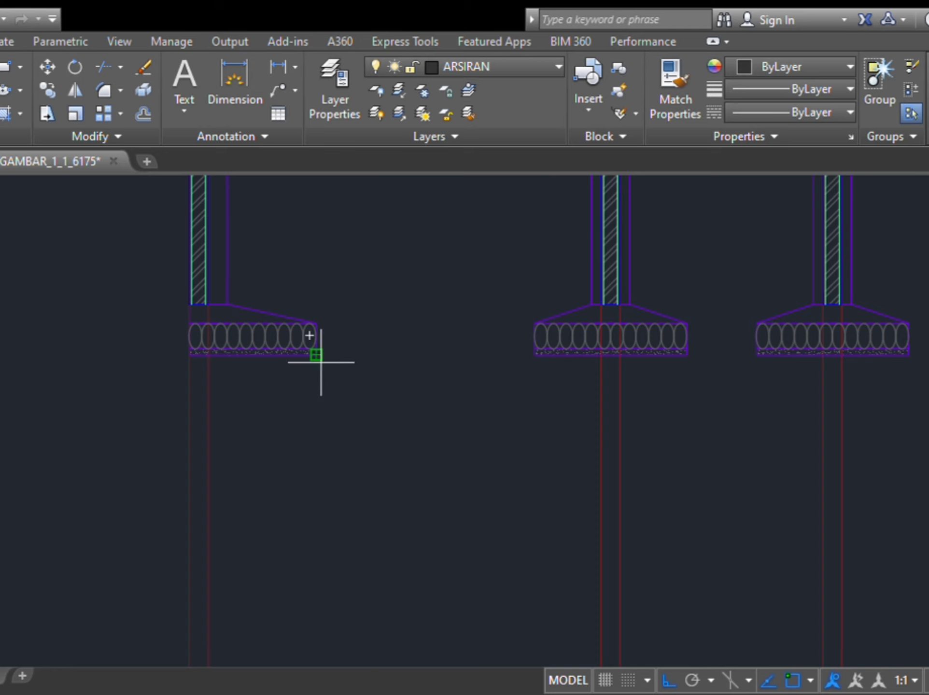
pyautogui.scroll(7, 321, 362)
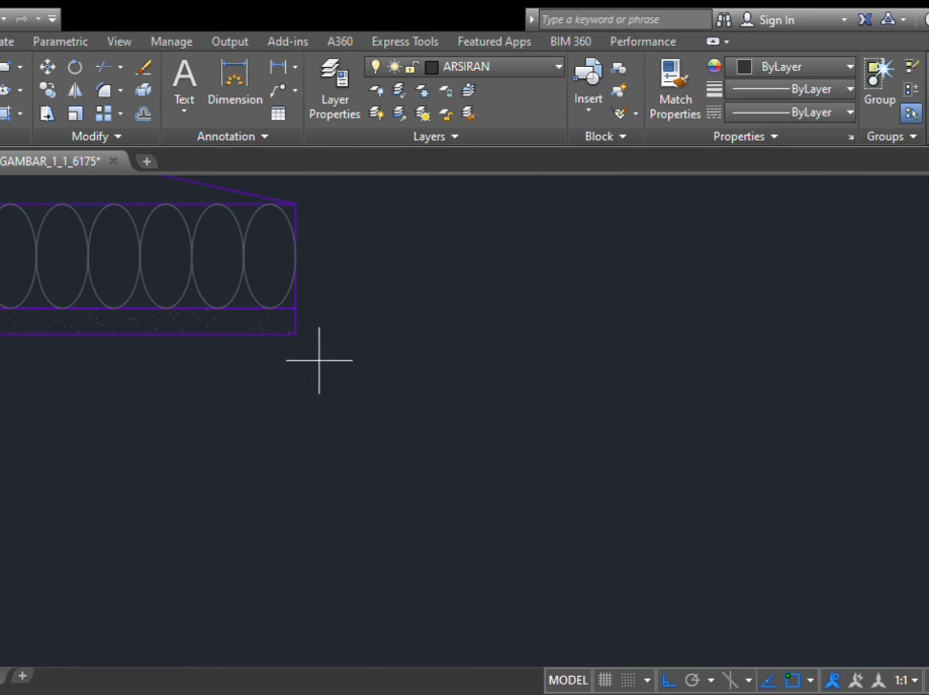
pyautogui.click(300, 333)
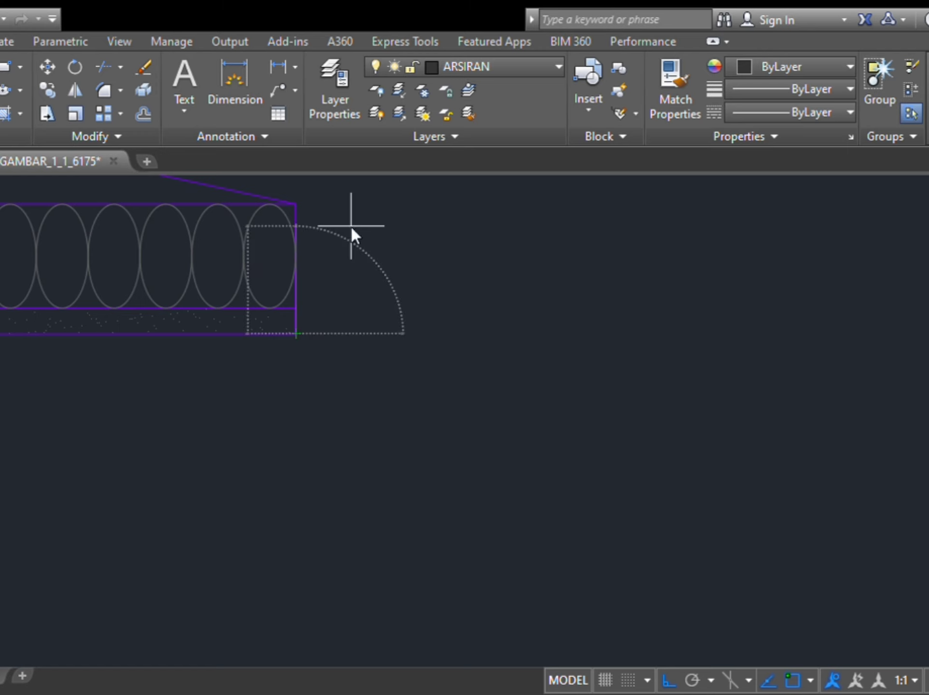
pyautogui.press('Return')
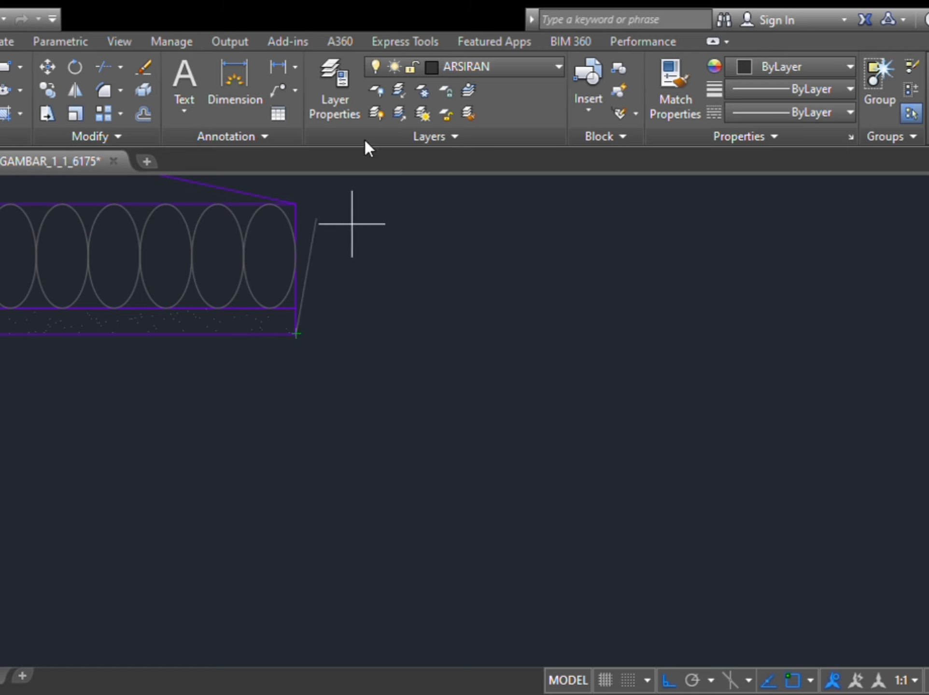
pyautogui.scroll(-4, 367, 241)
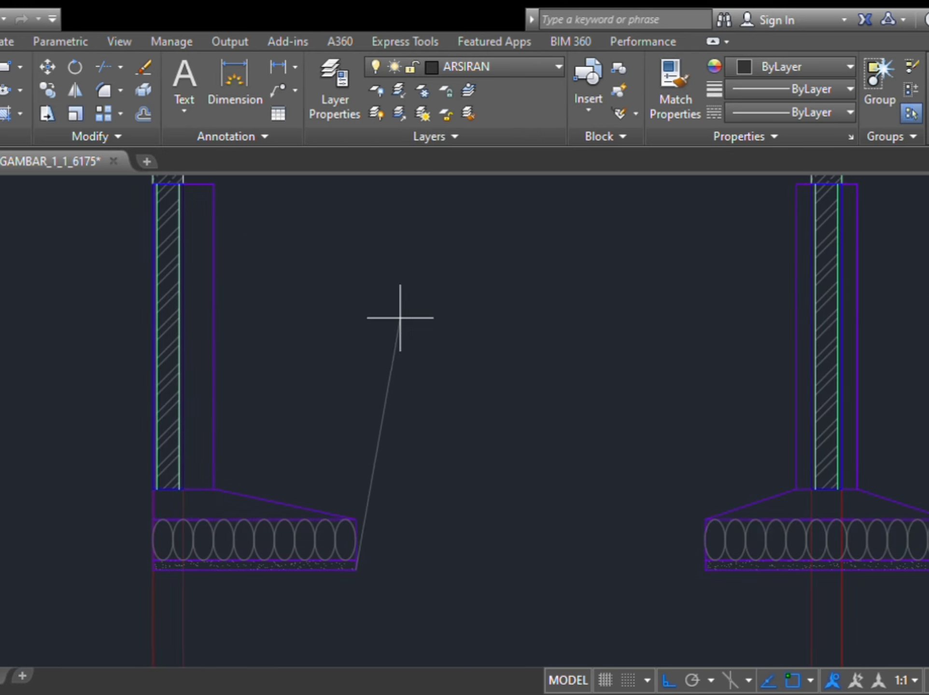
pyautogui.scroll(-2, 400, 318)
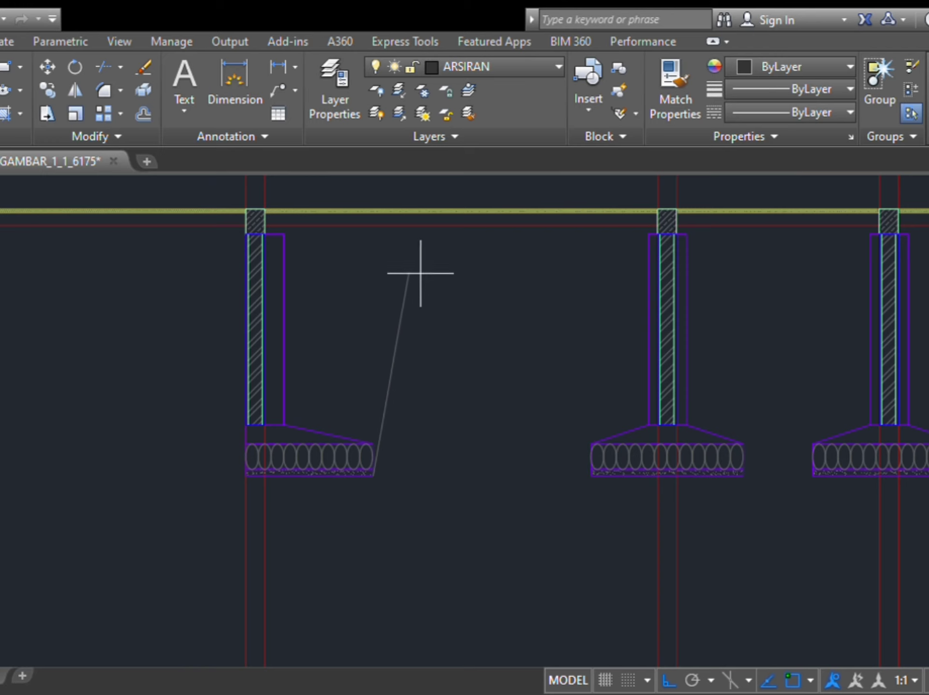
pyautogui.press('Escape')
# Step: Mirror the sloping line about a vertical axis to its right, keeping the original
pyautogui.click(409, 284)
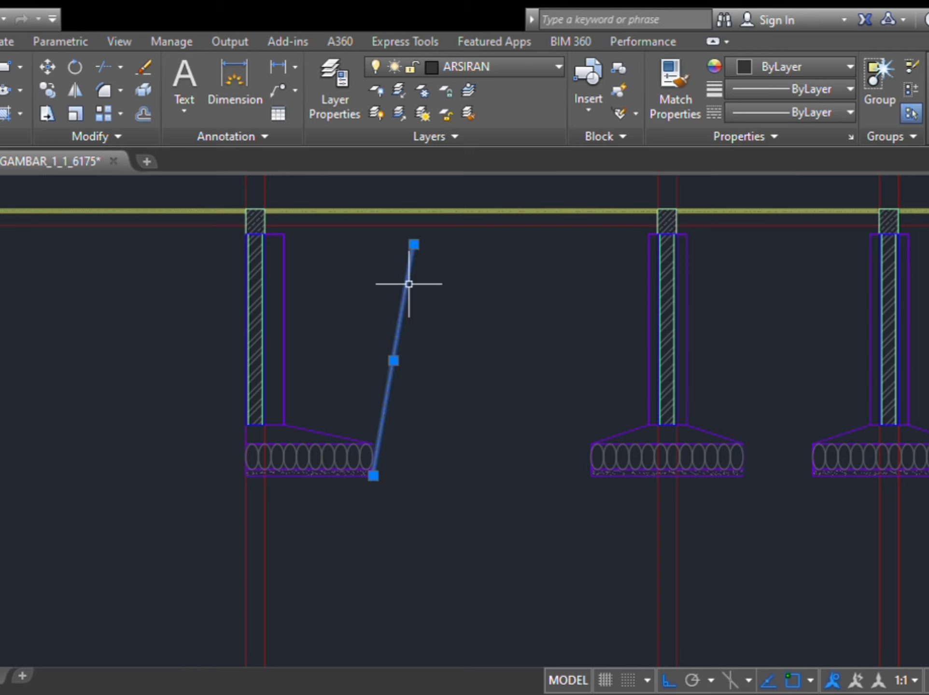
pyautogui.press('Escape')
pyautogui.click(471, 475)
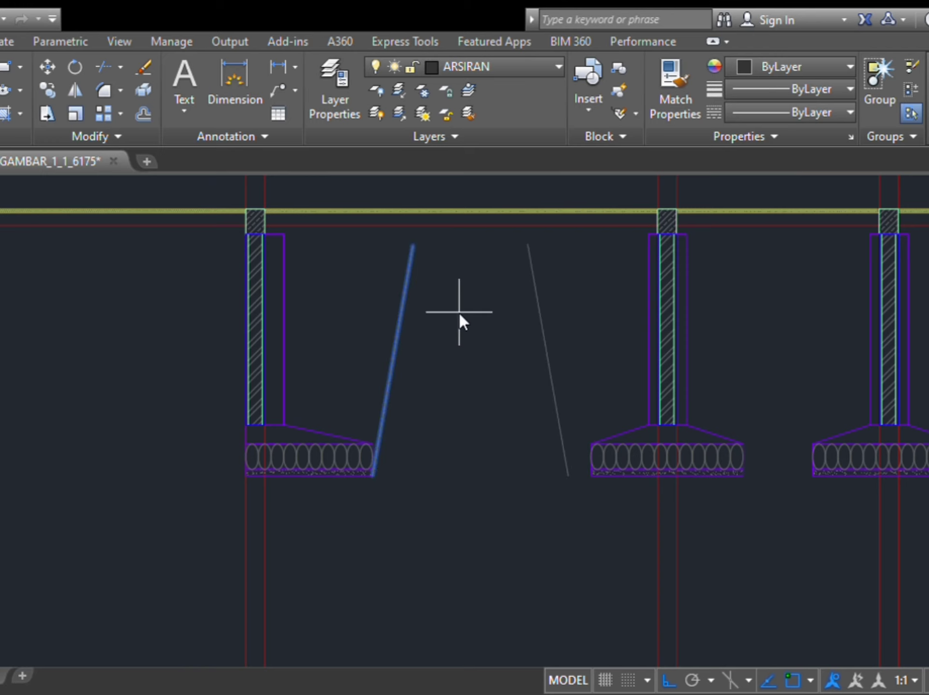
pyautogui.click(459, 313)
pyautogui.press('Return')
# Step: Move the mirrored sloping line so its lower end meets the bottom-left corner of the third gridline's footing
pyautogui.click(564, 452)
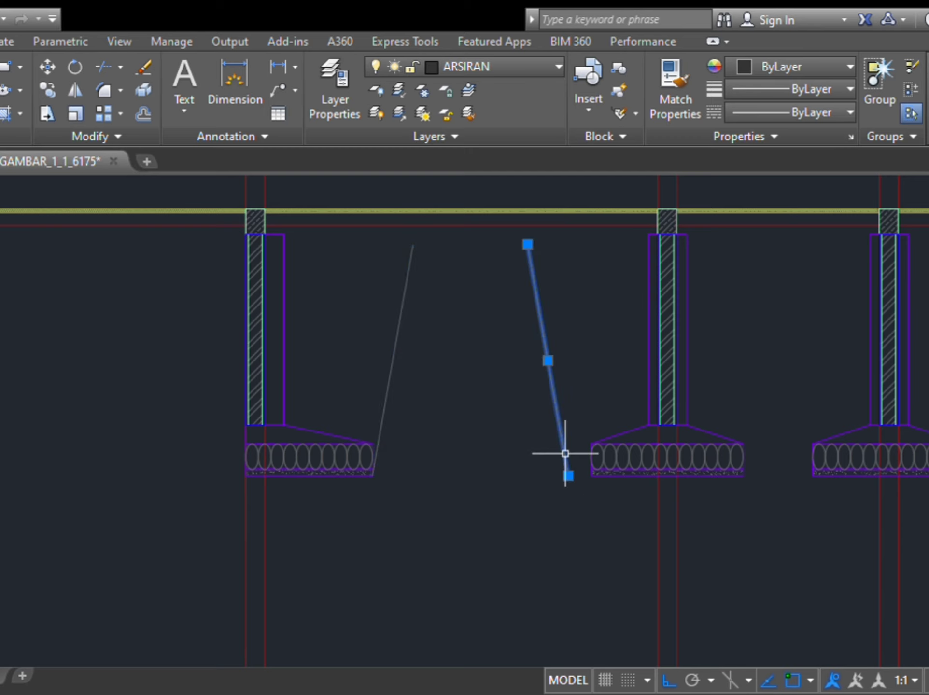
pyautogui.scroll(6, 567, 475)
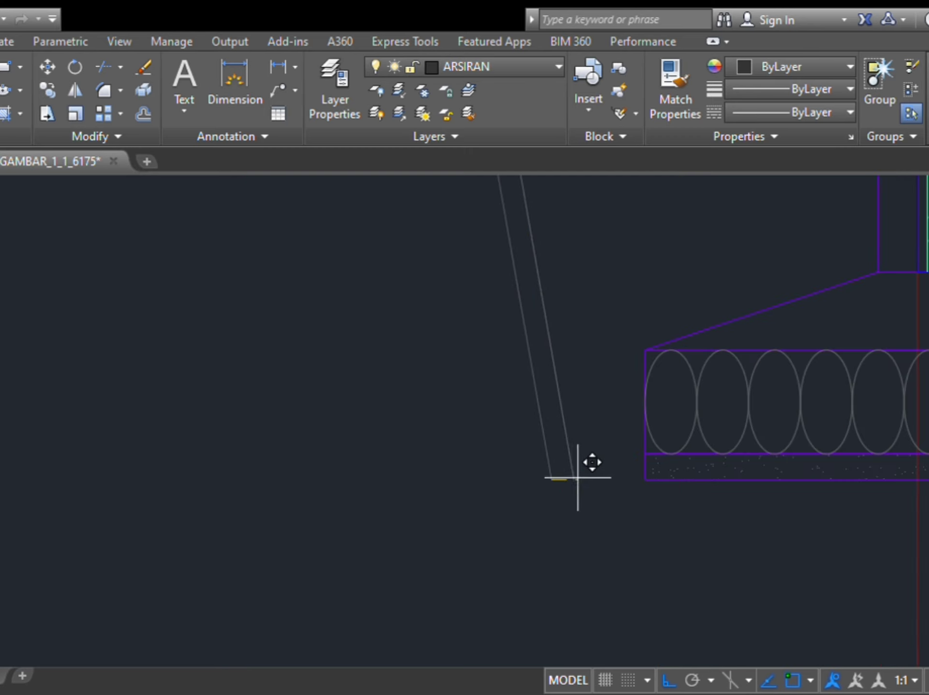
pyautogui.click(646, 479)
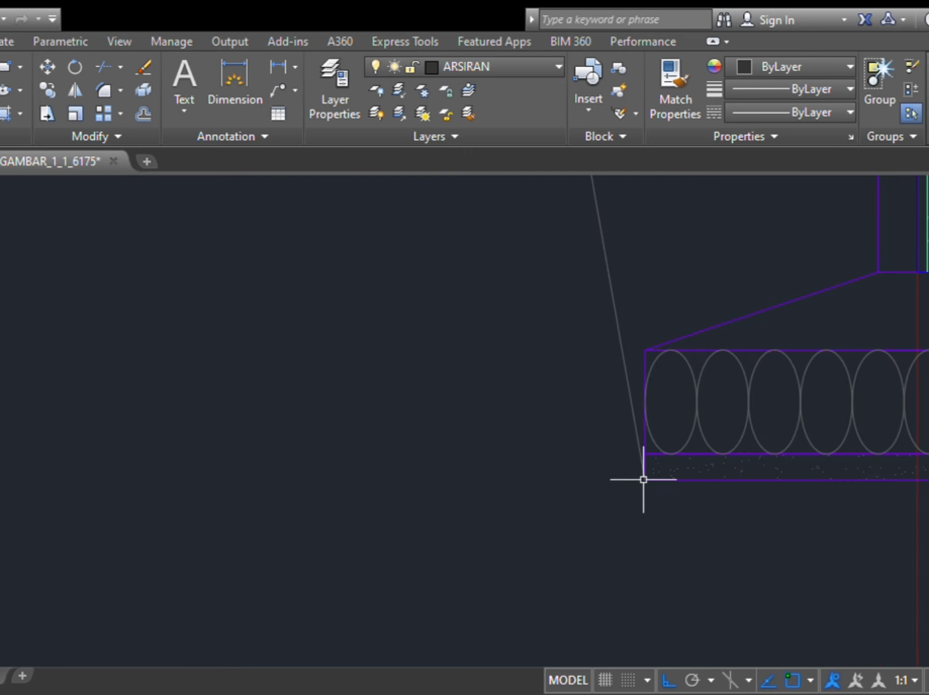
pyautogui.scroll(-5, 642, 478)
pyautogui.scroll(-2, 344, 315)
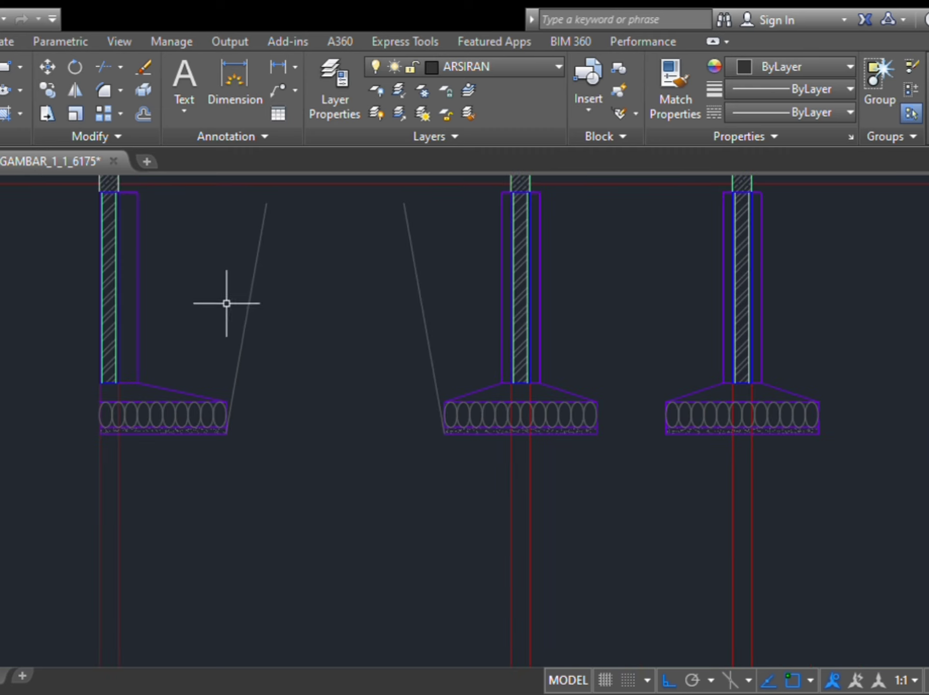
# Step: Copy the second footing's sloping line from its lower end to the bottom-right corners of the third and fourth gridlines' footings
pyautogui.click(247, 318)
pyautogui.write('co')
pyautogui.press('space')
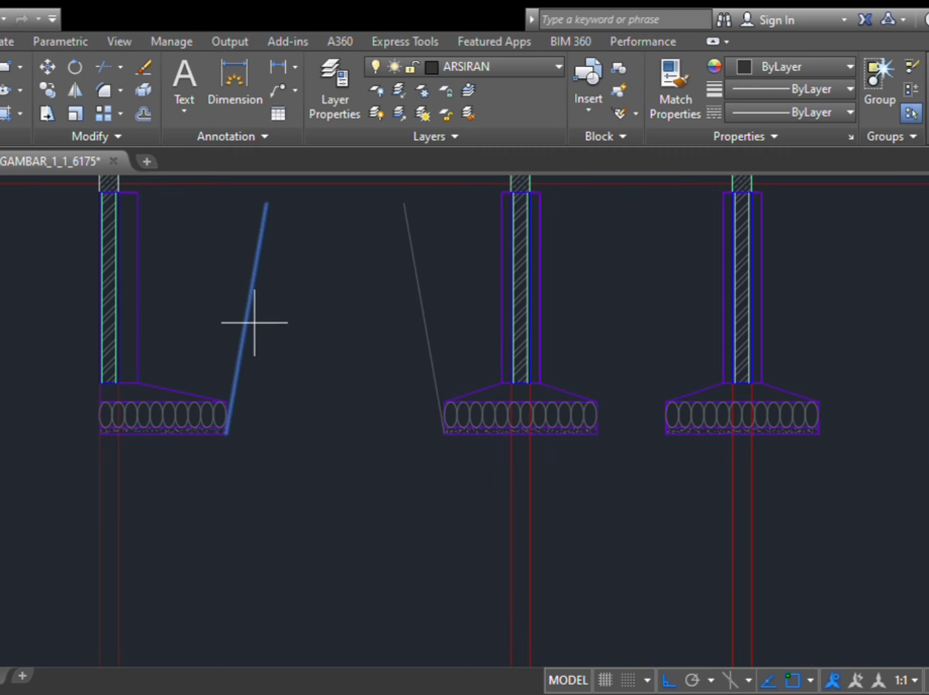
pyautogui.click(226, 430)
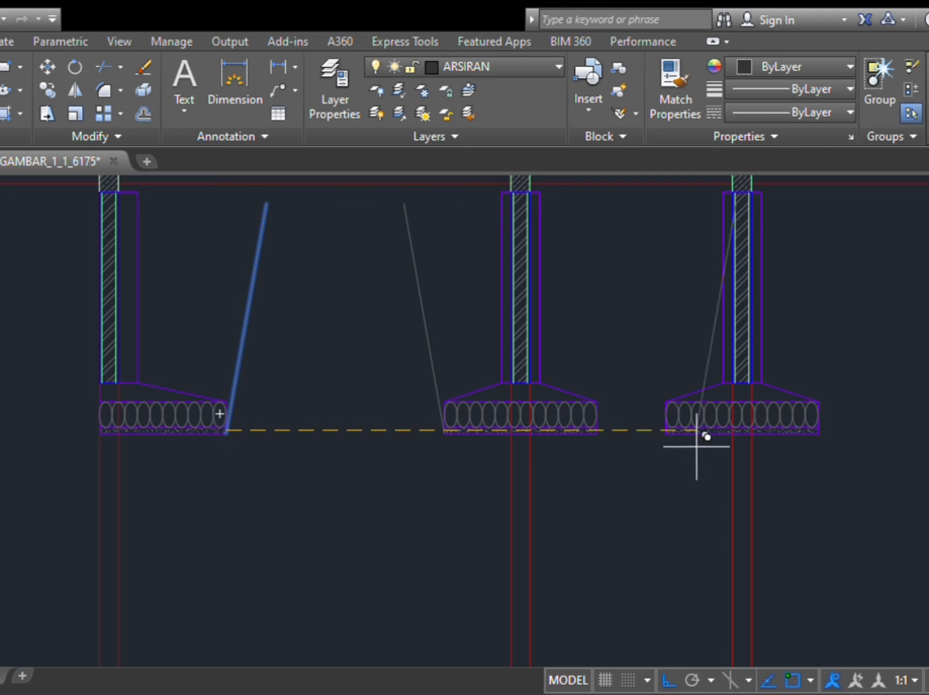
pyautogui.click(598, 433)
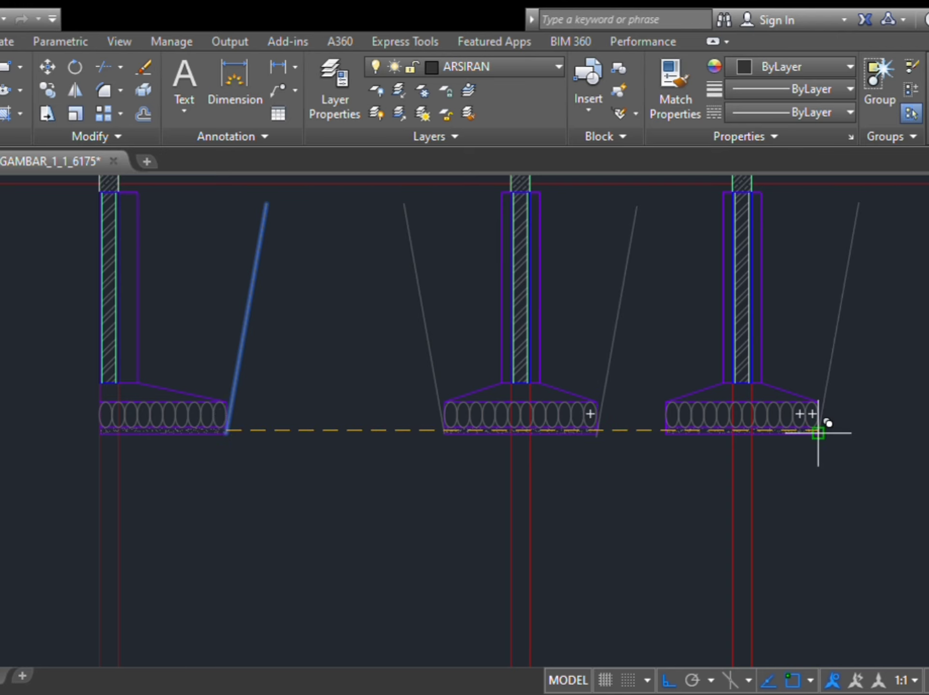
pyautogui.scroll(4, 818, 433)
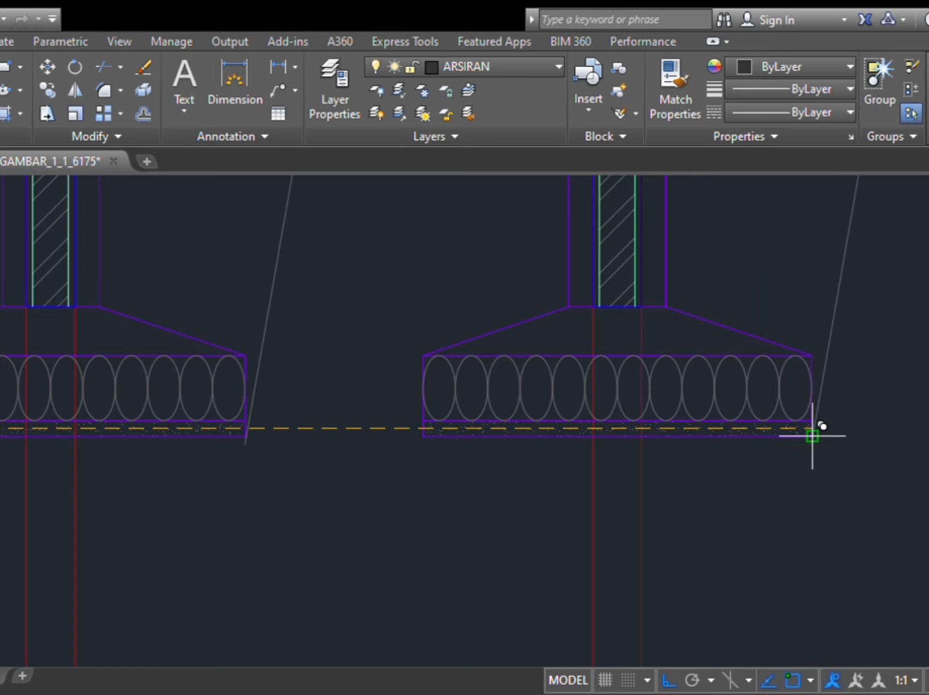
pyautogui.click(813, 436)
pyautogui.scroll(-4, 622, 423)
pyautogui.scroll(2, 768, 424)
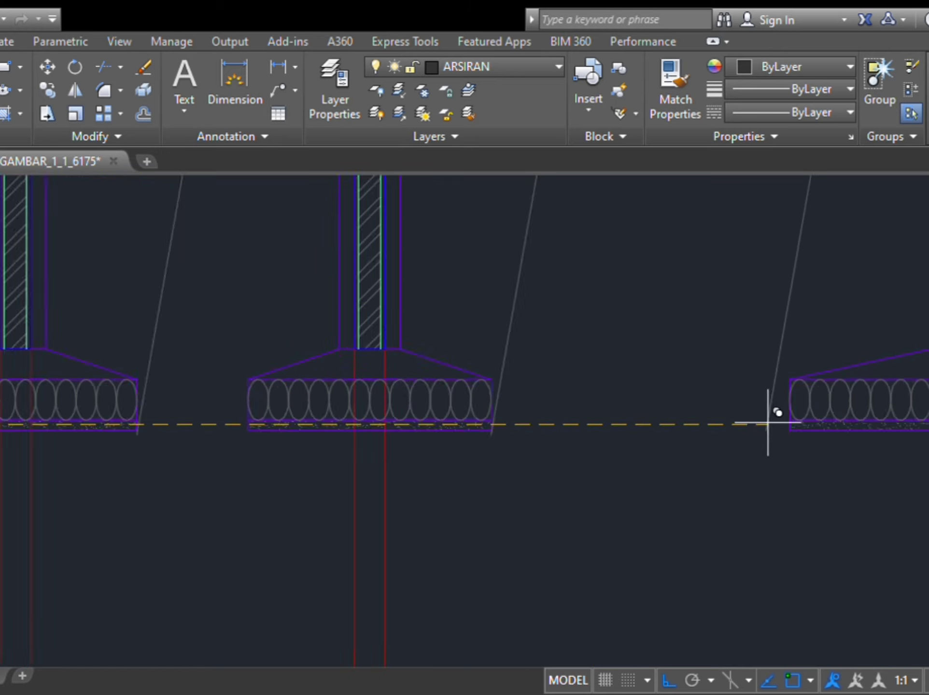
# Step: Move the copied sloping line at the fourth gridline so its lower end meets the footing's bottom-right corner
pyautogui.scroll(2, 768, 423)
pyautogui.scroll(6, 343, 425)
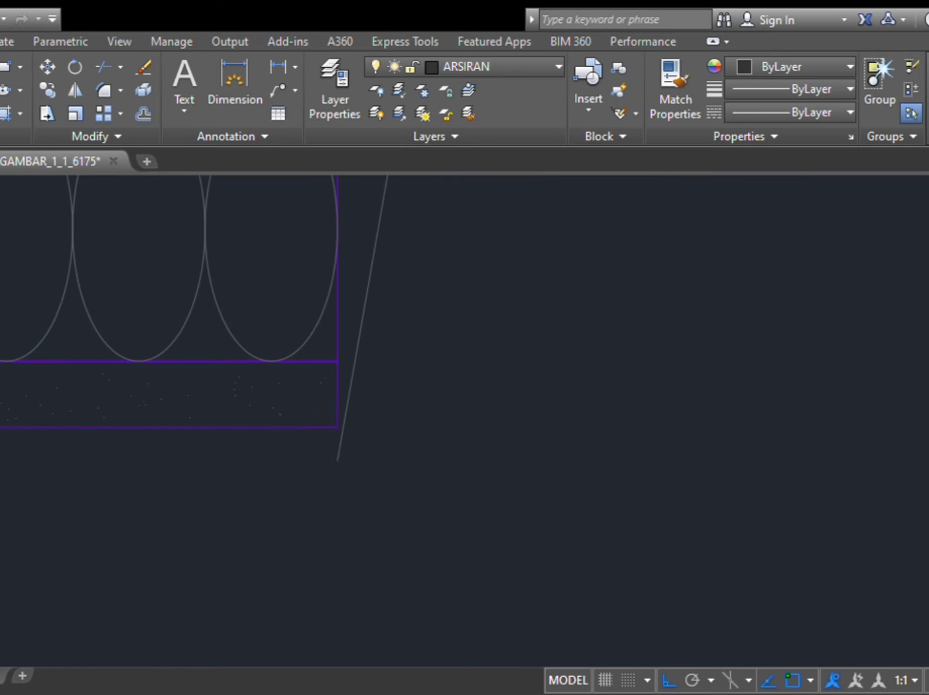
pyautogui.scroll(-4, 315, 442)
pyautogui.moveTo(314, 443); pyautogui.dragTo(674, 474, button='middle')
pyautogui.click(701, 388)
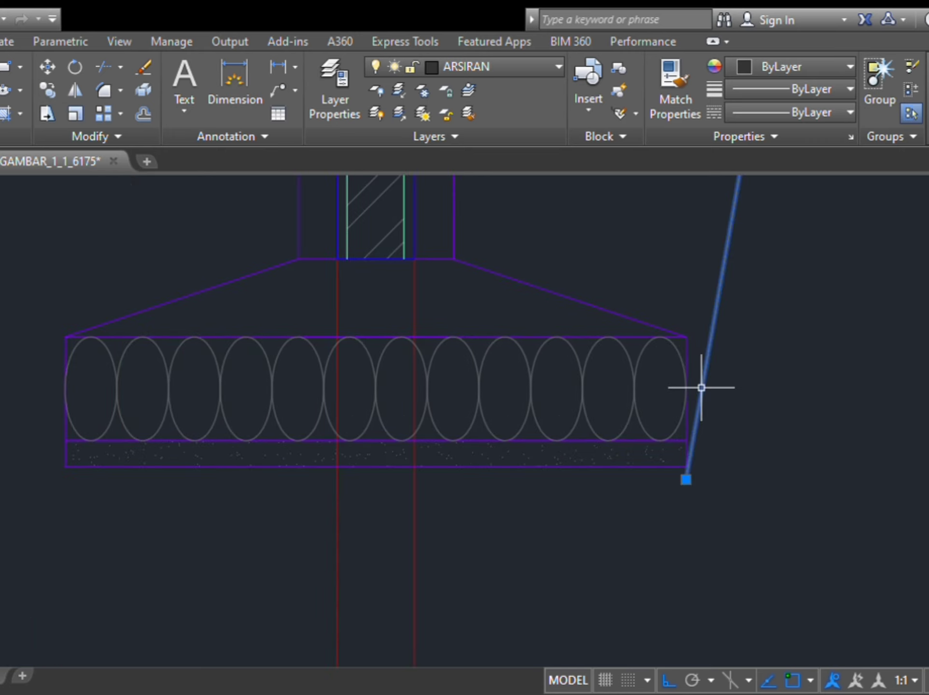
pyautogui.scroll(4, 684, 479)
pyautogui.click(687, 480)
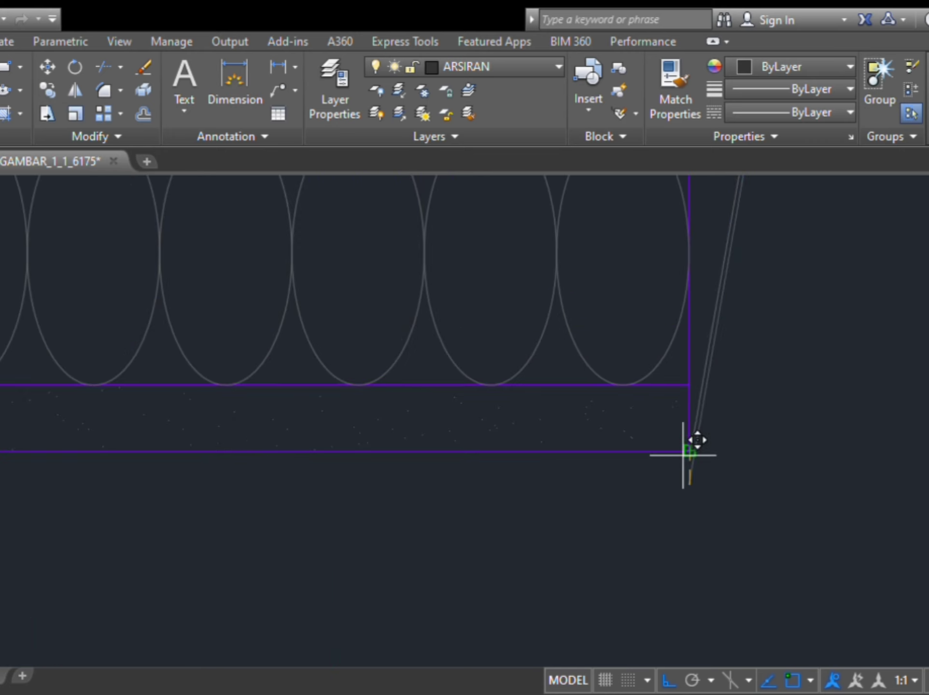
pyautogui.click(689, 450)
pyautogui.scroll(-4, 450, 479)
pyautogui.moveTo(450, 479); pyautogui.dragTo(708, 478, button='middle')
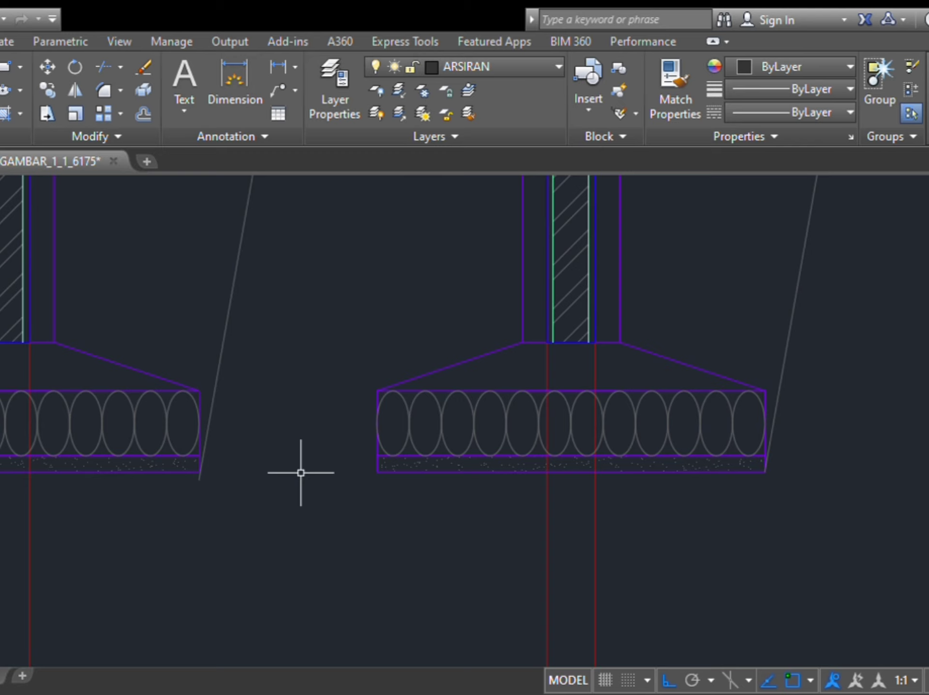
# Step: Move the copied sloping line at the third gridline so its lower end meets the footing's bottom-right corner
pyautogui.click(208, 438)
pyautogui.scroll(4, 207, 459)
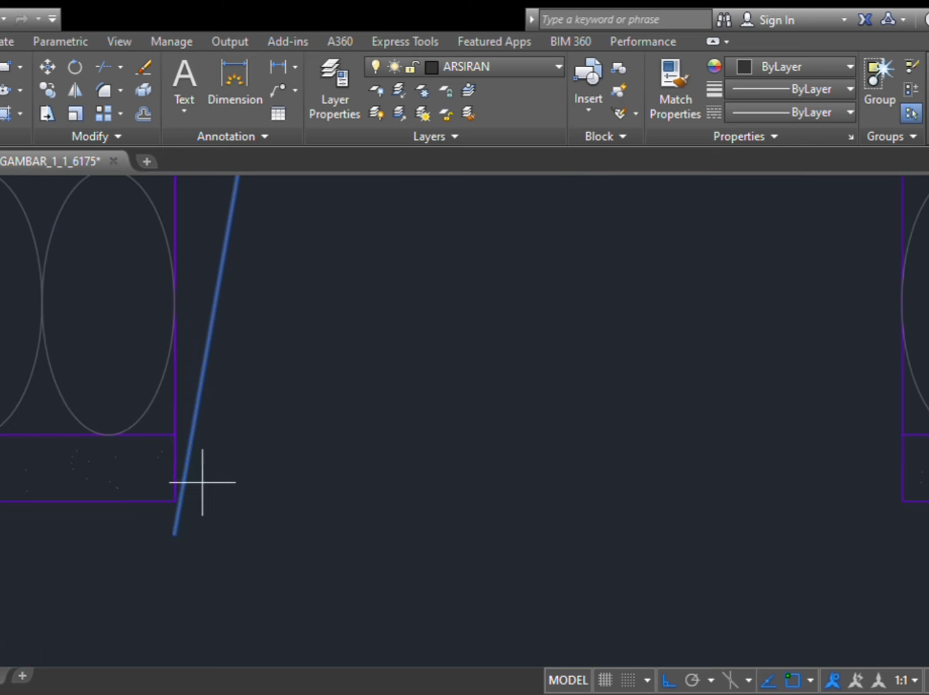
pyautogui.click(175, 534)
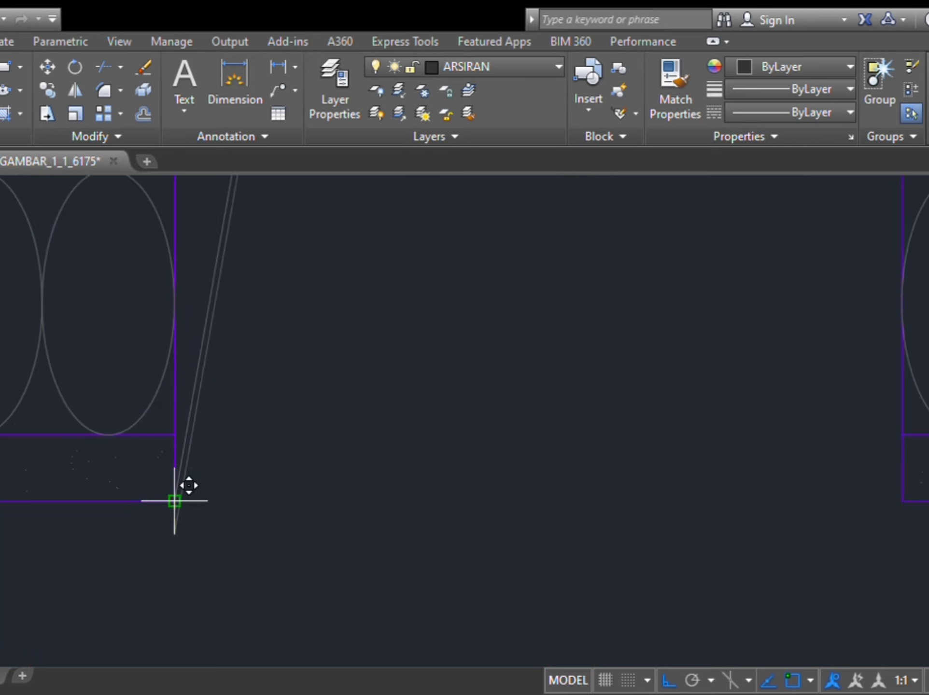
pyautogui.click(175, 501)
# Step: Check where the sloping lines meet the third footing's bottom-left corner and the second footing's bottom-right corner
pyautogui.scroll(-4, 178, 492)
pyautogui.moveTo(896, 535); pyautogui.dragTo(703, 527, button='middle')
pyautogui.scroll(6, 266, 458)
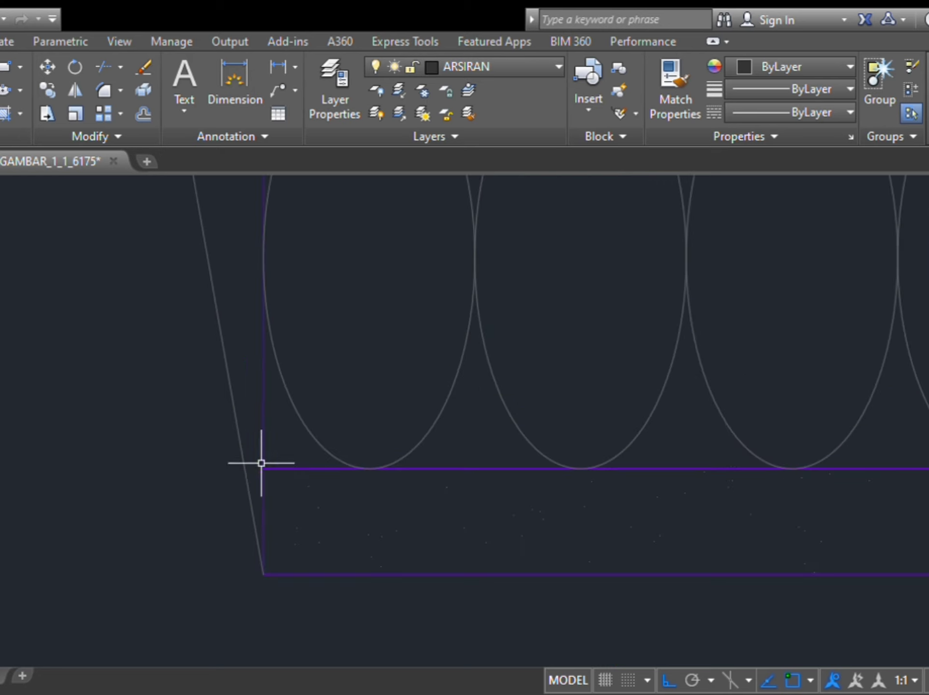
pyautogui.scroll(-6, 184, 463)
pyautogui.moveTo(121, 463); pyautogui.dragTo(489, 452, button='middle')
pyautogui.scroll(3, 357, 456)
pyautogui.scroll(3, 249, 444)
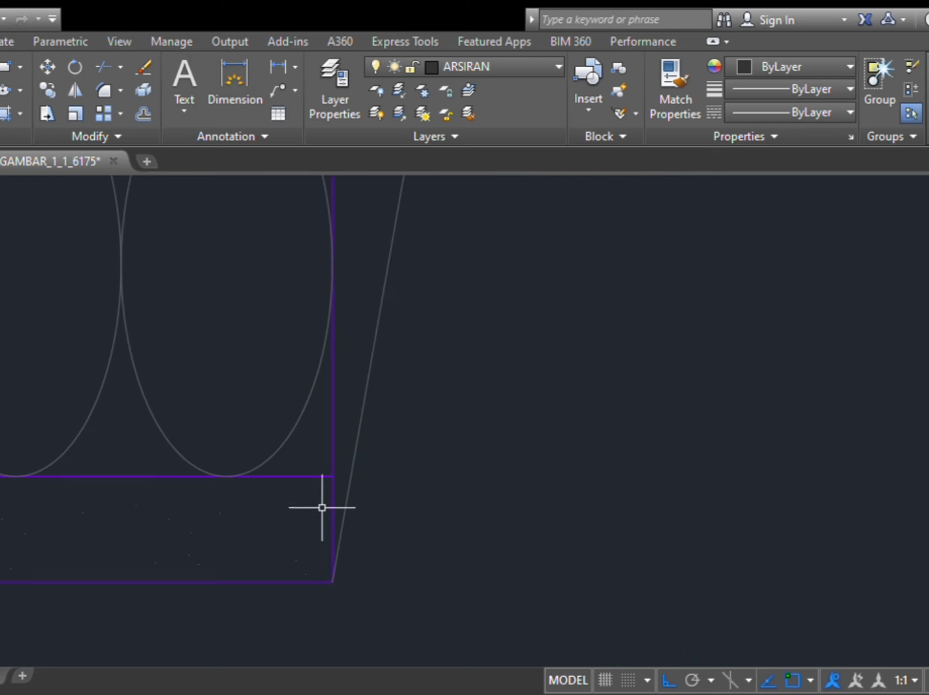
pyautogui.moveTo(322, 508); pyautogui.dragTo(317, 479, button='middle')
pyautogui.scroll(-6, 575, 470)
# Step: Copy the third footing's left sloping line to the bottom-left corners of the fourth and fifth gridlines' footings
pyautogui.moveTo(690, 439); pyautogui.dragTo(2, 450, button='middle')
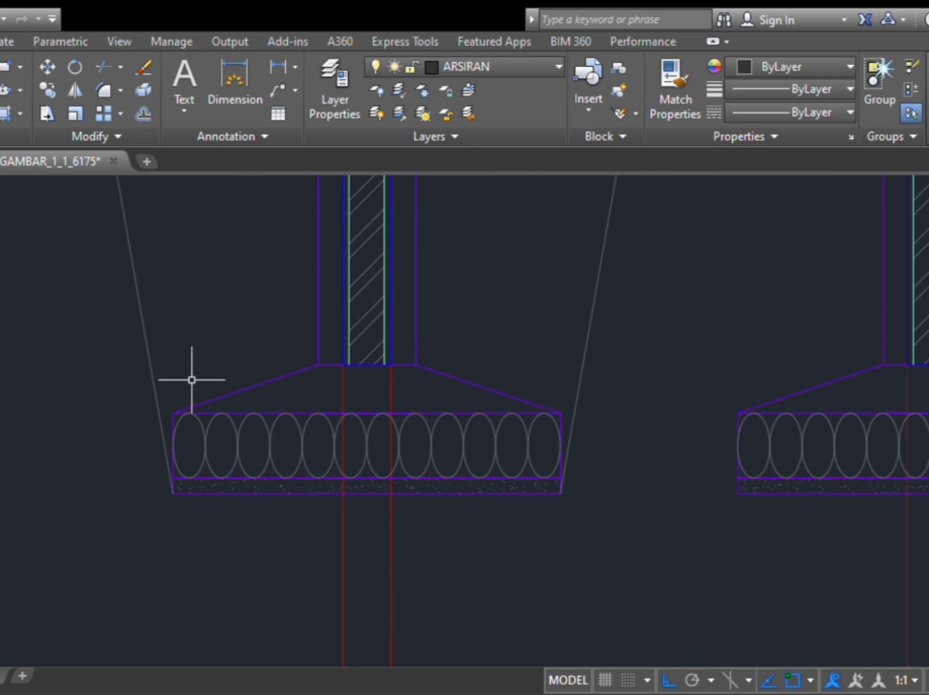
pyautogui.click(154, 380)
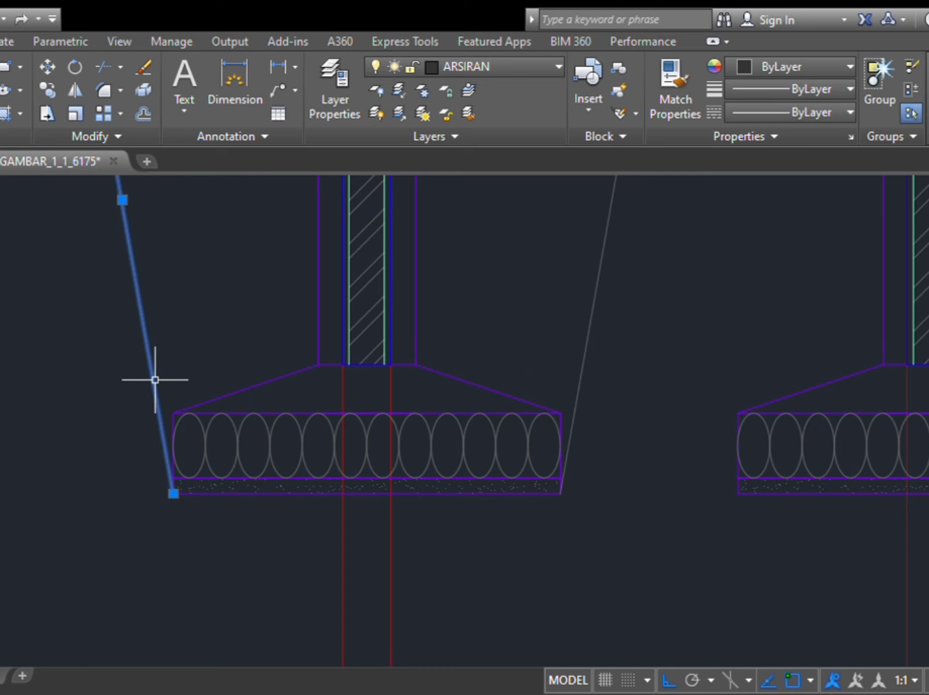
pyautogui.write('co')
pyautogui.press('Return')
pyautogui.click(173, 494)
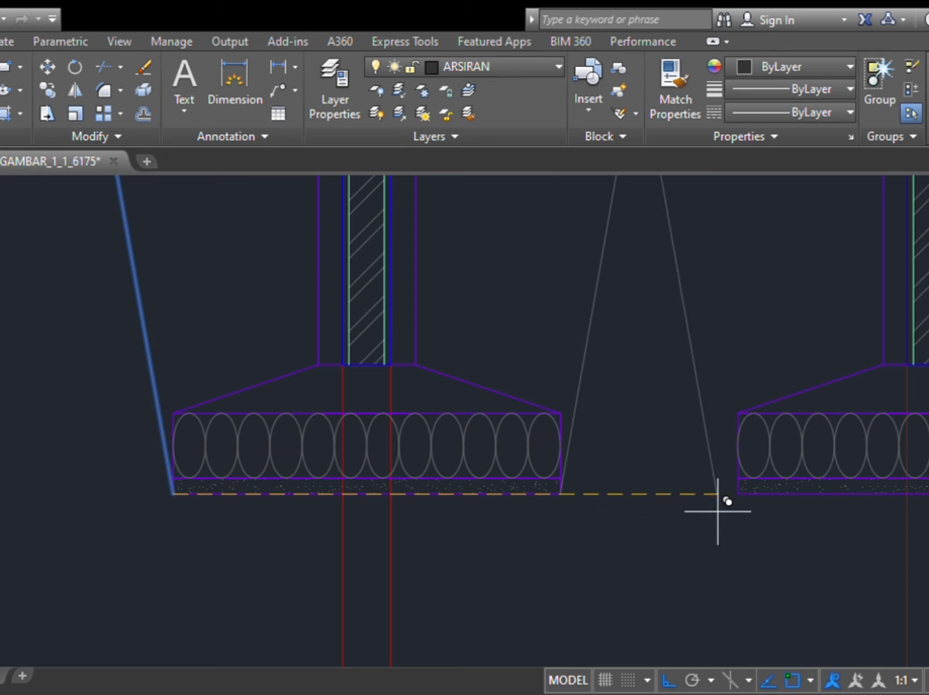
pyautogui.scroll(8, 740, 492)
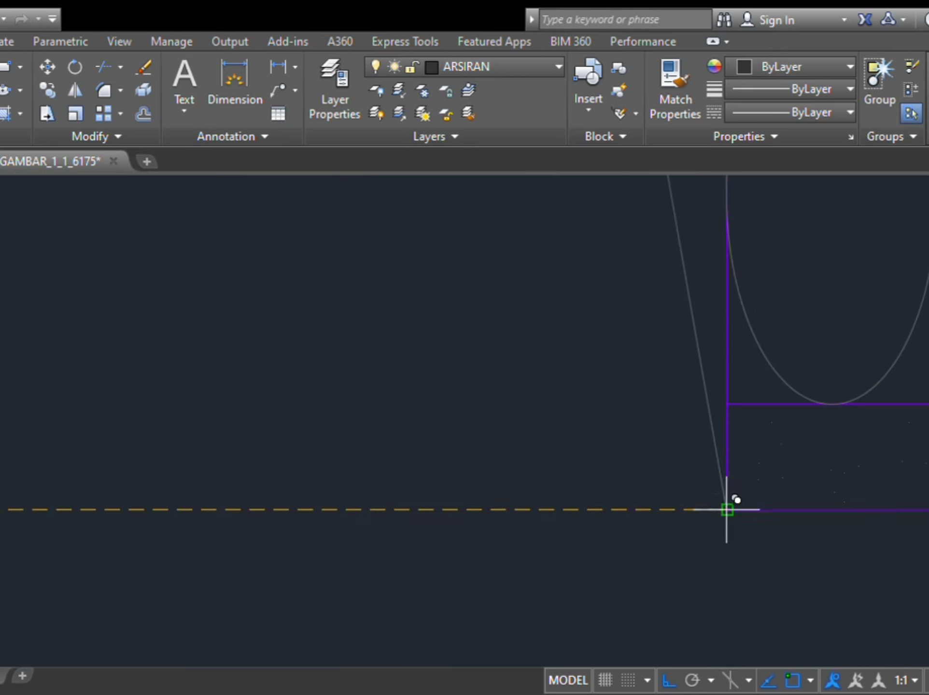
pyautogui.click(726, 509)
pyautogui.scroll(-2, 737, 509)
pyautogui.scroll(-6, 737, 509)
pyautogui.moveTo(736, 510); pyautogui.dragTo(94, 452, button='middle')
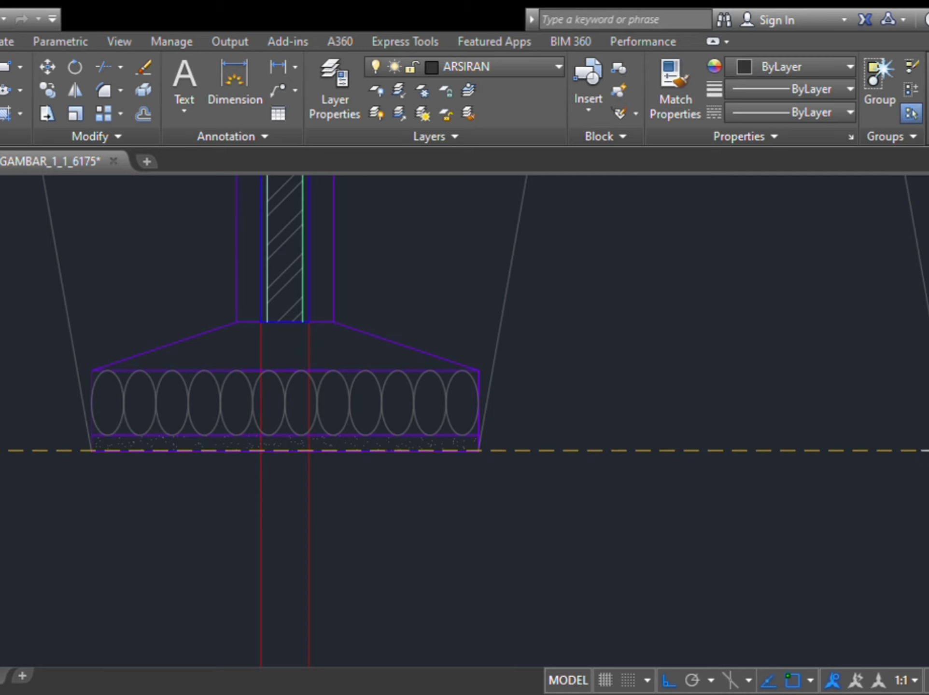
# Step: Stretch the right end of the horizontal line below the floor past the sloping line at the fifth gridline's footing
pyautogui.scroll(-4, 415, 459)
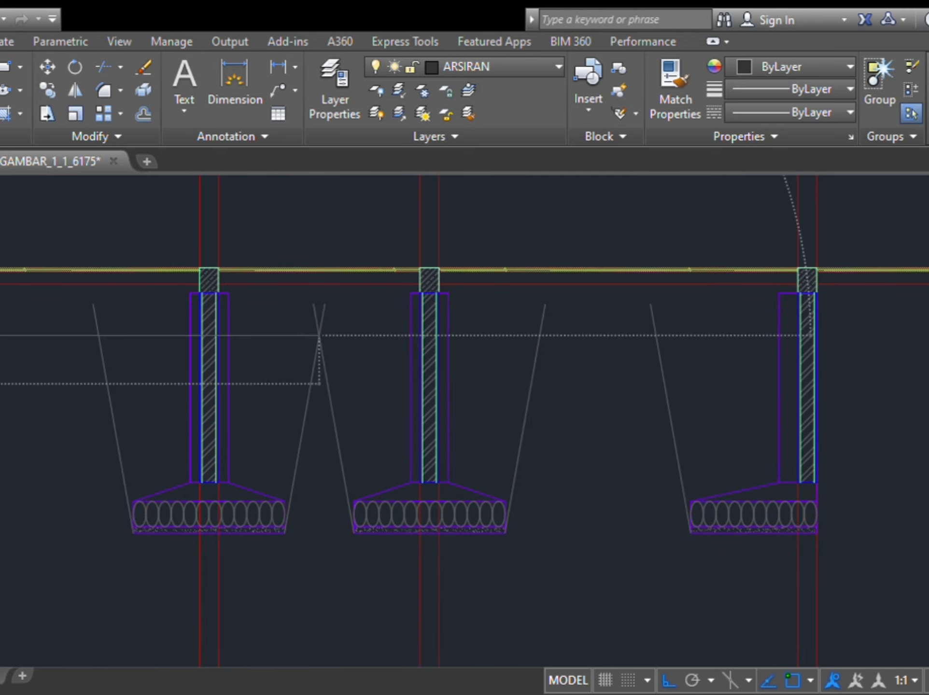
pyautogui.click(141, 336)
pyautogui.click(319, 335)
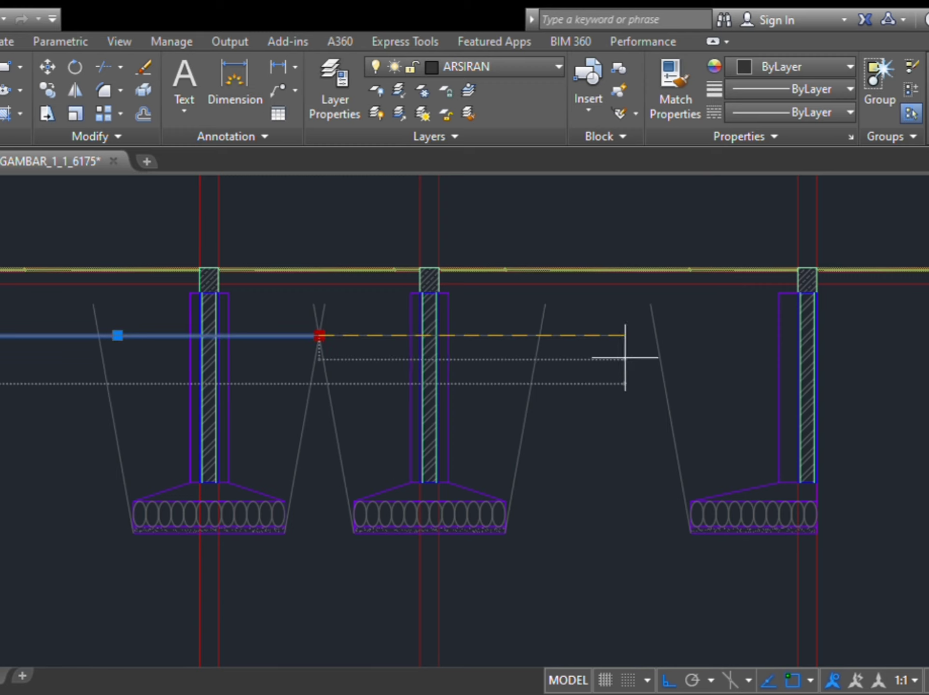
pyautogui.click(732, 365)
pyautogui.press('Escape')
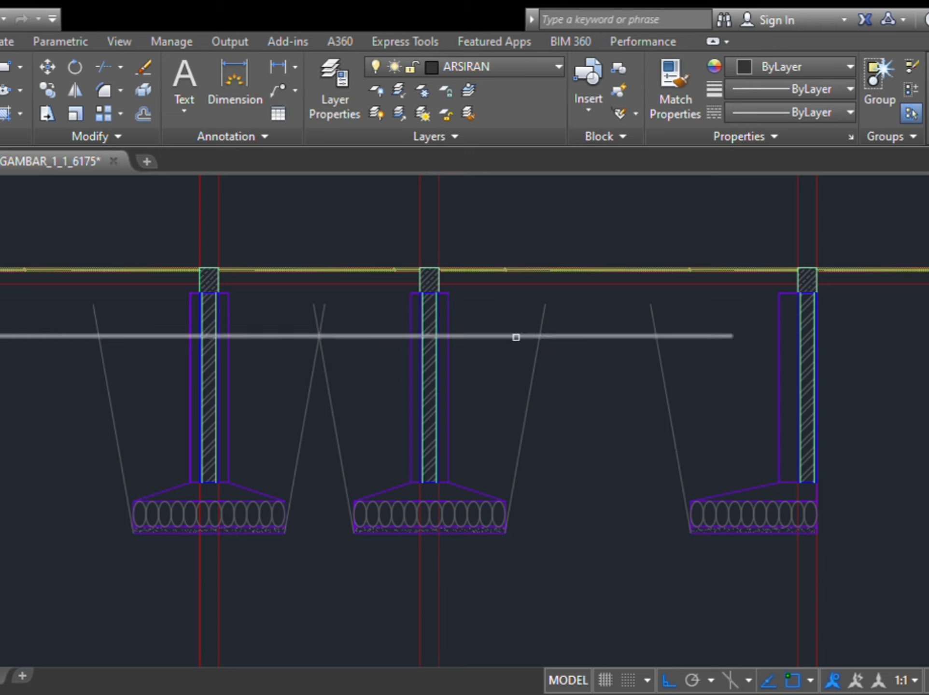
# Step: Trim the sloping lines above the horizontal line, and trim the horizontal line's segments over the footings and beyond the sloping lines
pyautogui.moveTo(660, 316); pyautogui.dragTo(490, 315)
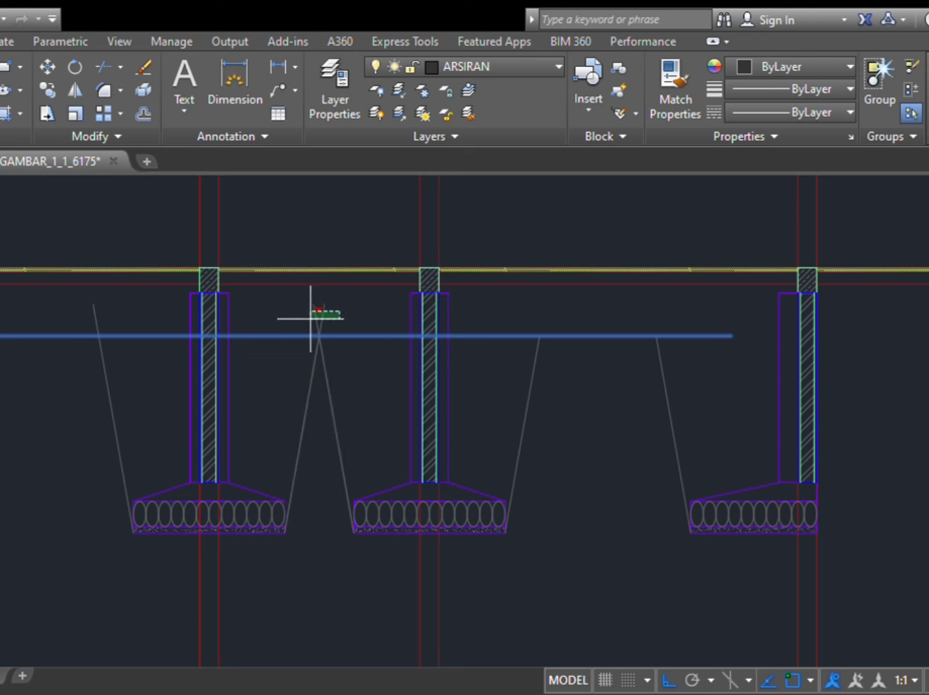
pyautogui.moveTo(119, 314)
pyautogui.mouseDown()
pyautogui.moveTo(2, 295)
pyautogui.moveTo(3, 305)
pyautogui.mouseUp()
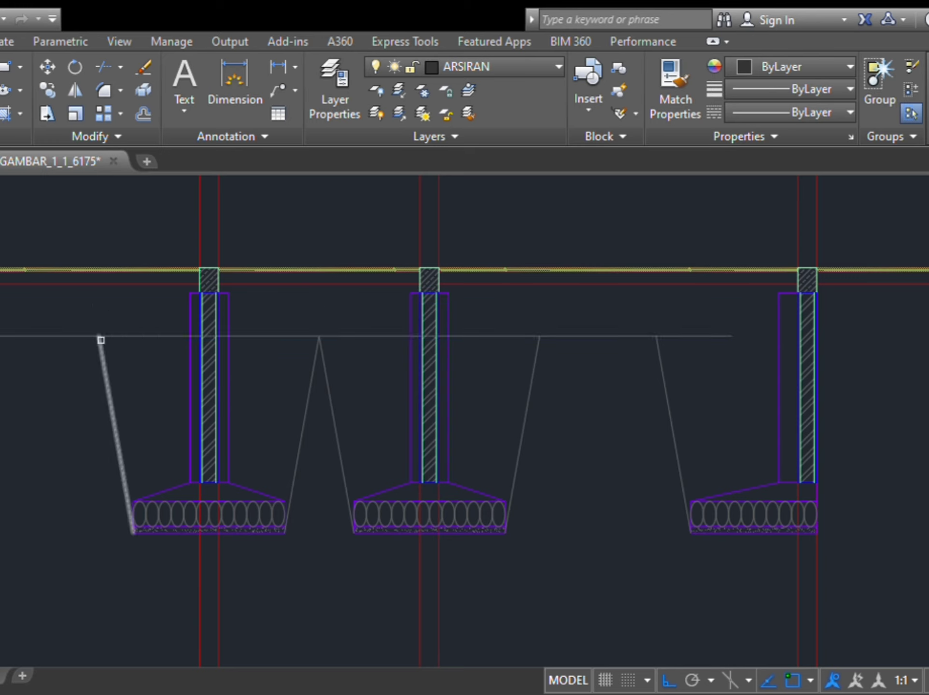
pyautogui.click(100, 350)
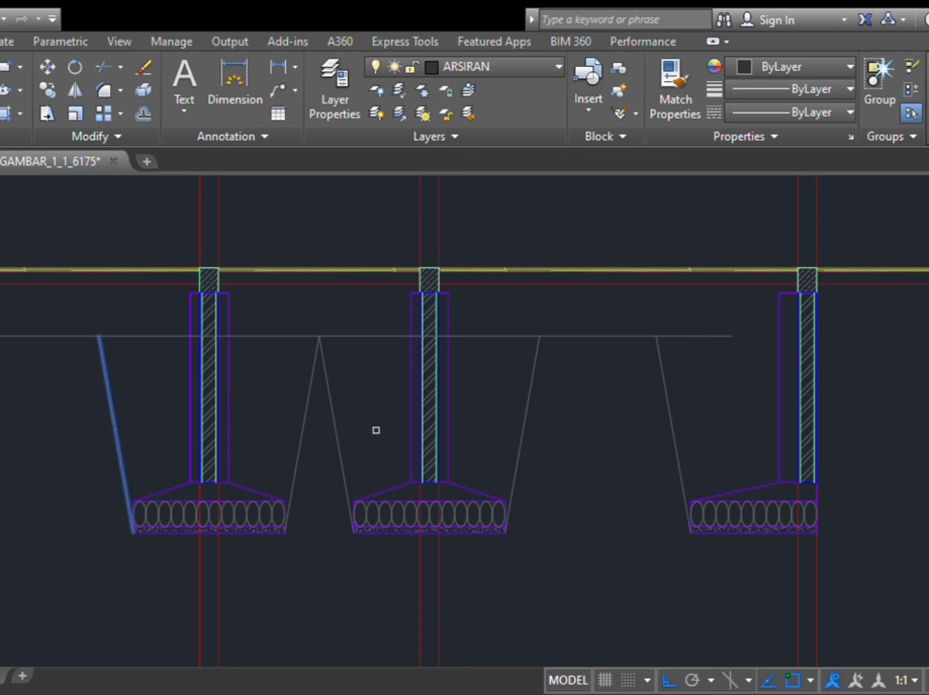
pyautogui.click(337, 431)
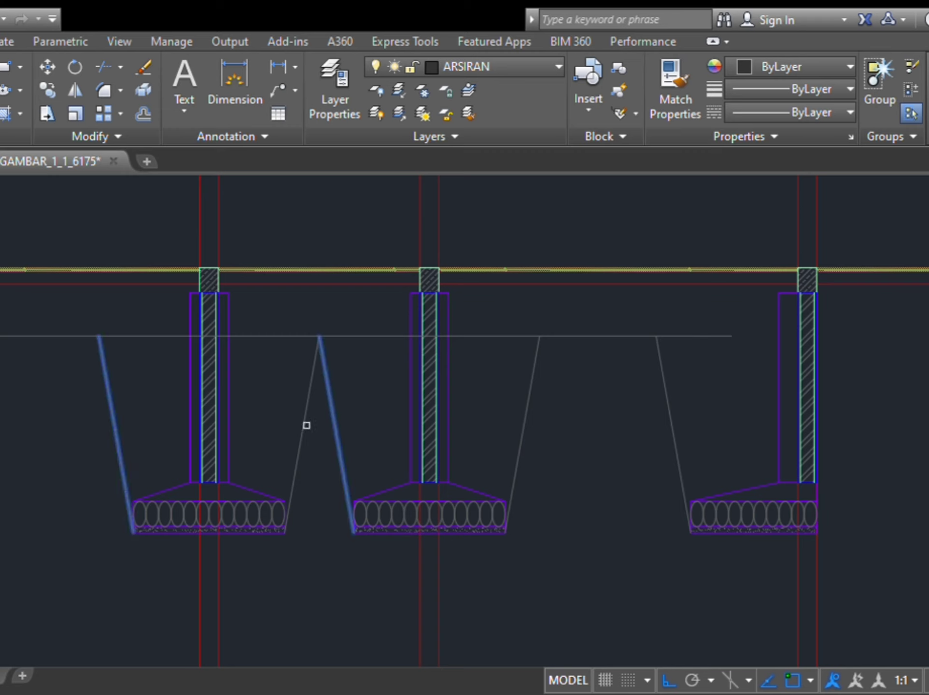
pyautogui.click(303, 424)
pyautogui.click(674, 435)
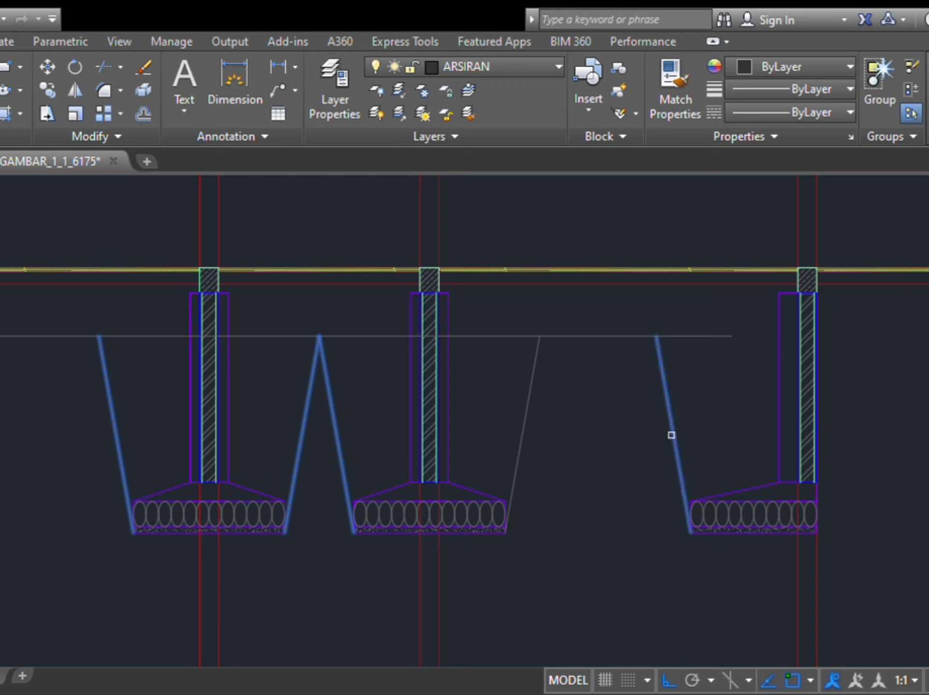
pyautogui.click(522, 418)
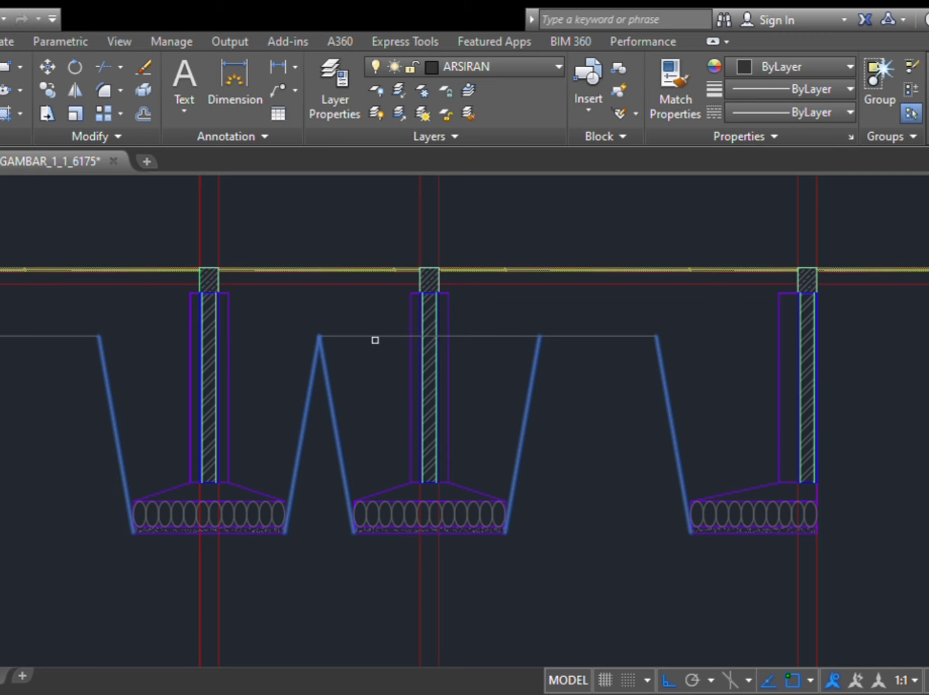
pyautogui.scroll(-5, 440, 365)
pyautogui.moveTo(439, 365); pyautogui.dragTo(474, 338, button='middle')
pyautogui.press('Escape')
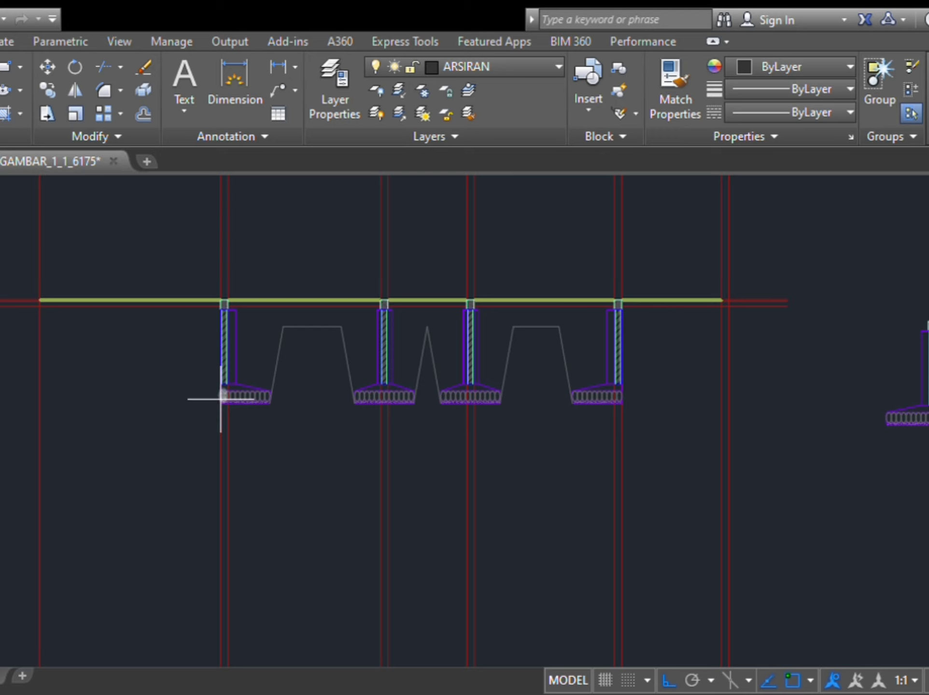
# Step: Trace a continuous line from the second footing's bottom-right corner over the trapezoid to the third footing's bottom-left corner
pyautogui.scroll(8, 221, 399)
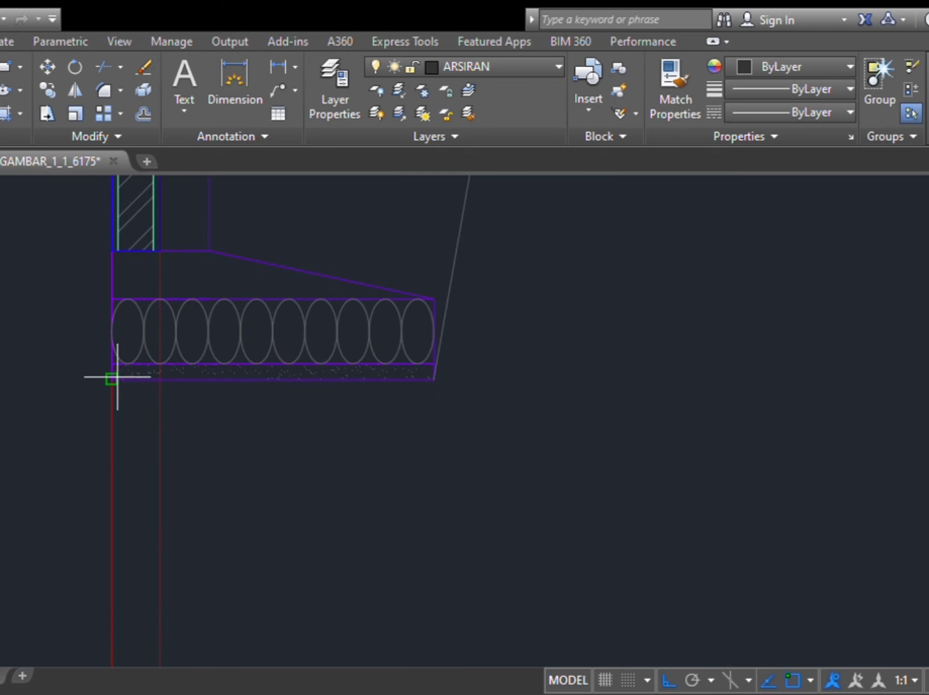
pyautogui.click(434, 379)
pyautogui.scroll(-2, 471, 325)
pyautogui.scroll(-4, 515, 360)
pyautogui.moveTo(515, 361); pyautogui.dragTo(454, 574, button='middle')
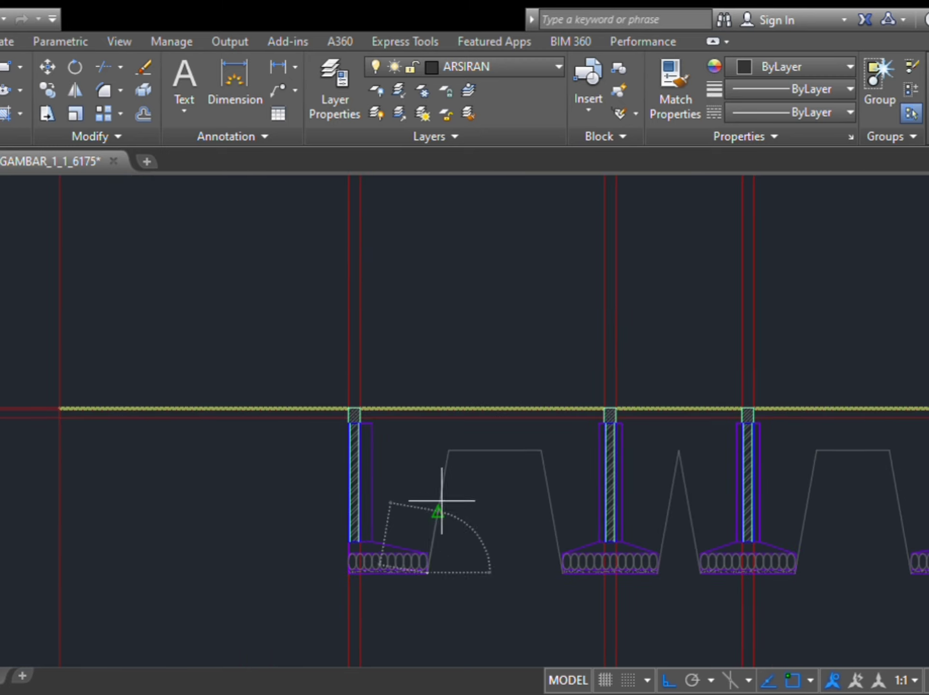
pyautogui.scroll(4, 440, 468)
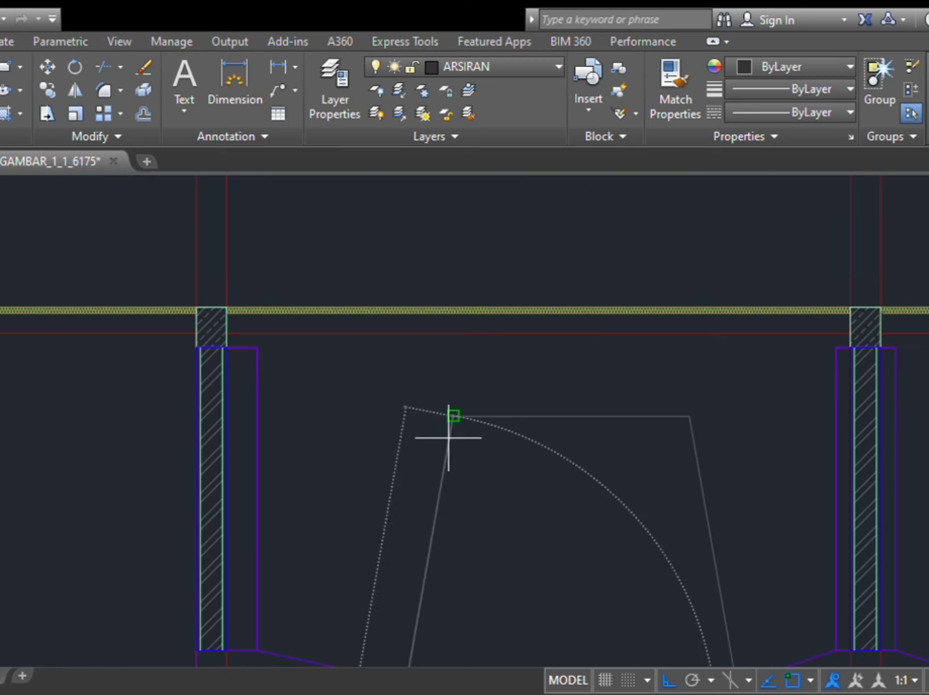
pyautogui.click(690, 415)
pyautogui.scroll(-3, 691, 461)
pyautogui.scroll(6, 574, 327)
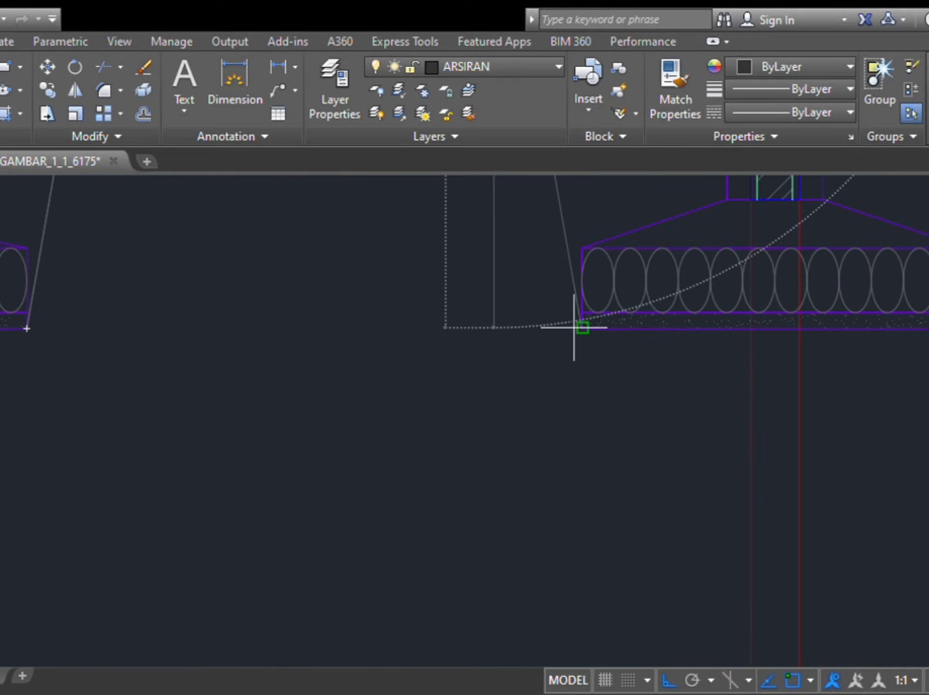
pyautogui.click(582, 328)
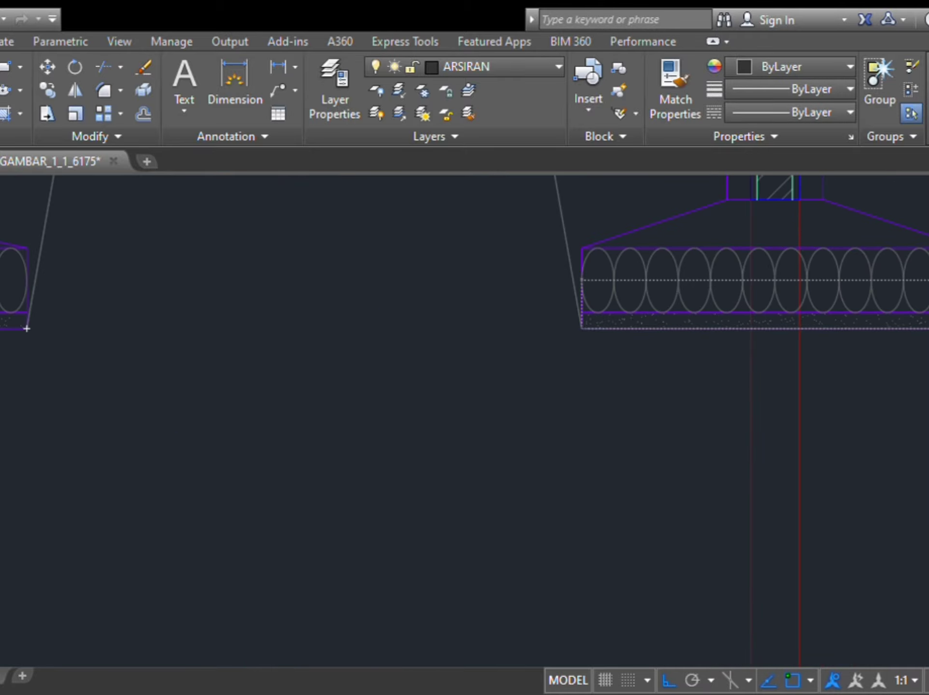
pyautogui.moveTo(927, 344); pyautogui.dragTo(911, 367, button='middle')
pyautogui.scroll(-6, 663, 317)
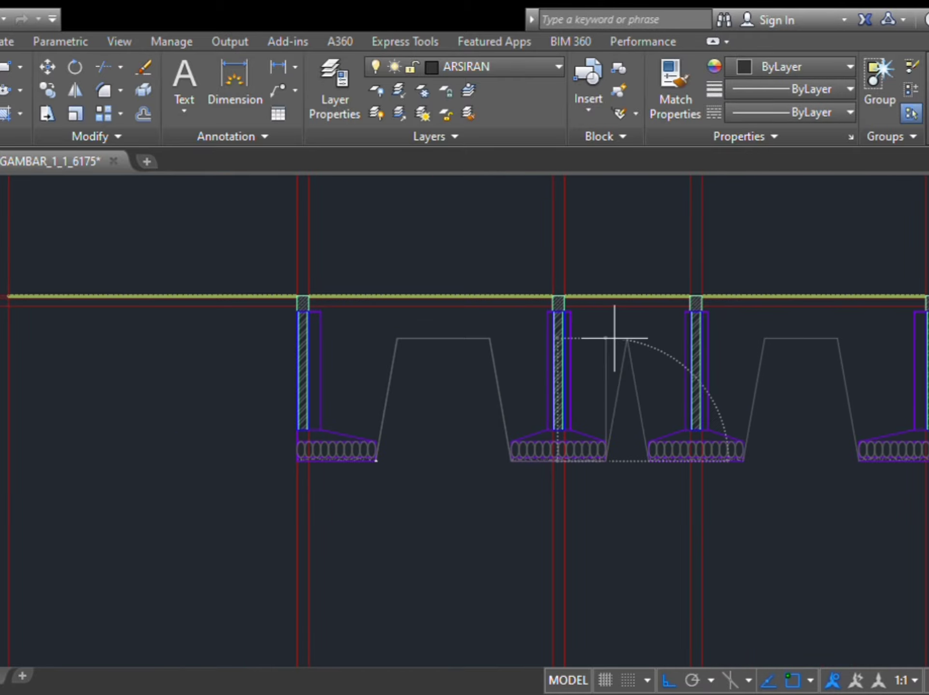
pyautogui.scroll(6, 646, 345)
pyautogui.click(669, 337)
pyautogui.moveTo(670, 396); pyautogui.dragTo(515, 227, button='middle')
pyautogui.scroll(-5, 514, 226)
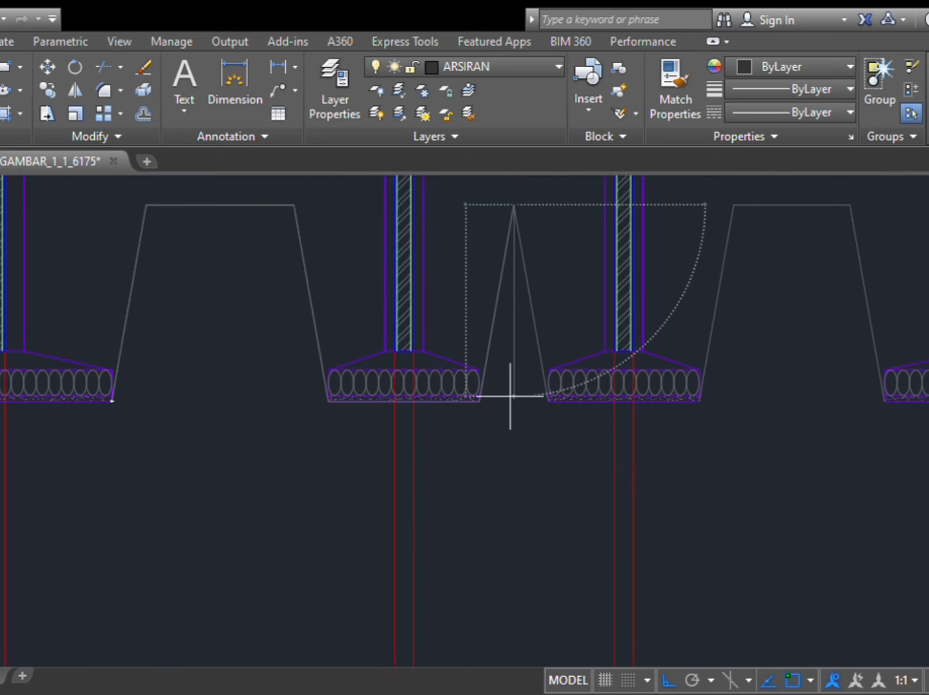
pyautogui.scroll(5, 510, 396)
pyautogui.click(607, 406)
pyautogui.moveTo(860, 438); pyautogui.dragTo(483, 444, button='middle')
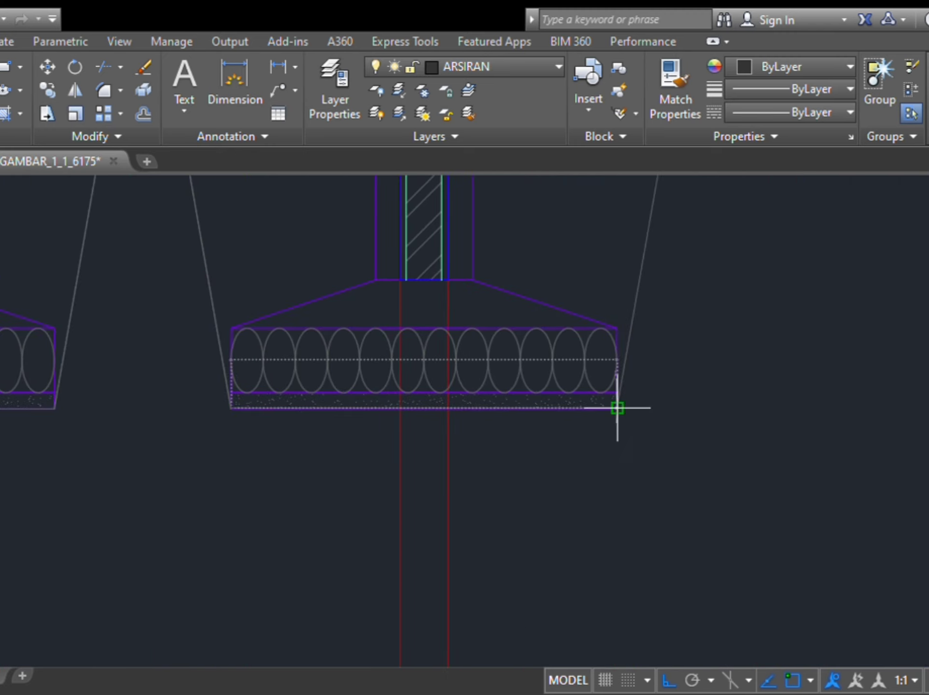
pyautogui.click(619, 408)
pyautogui.moveTo(618, 408); pyautogui.dragTo(517, 664, button='middle')
pyautogui.moveTo(637, 275); pyautogui.dragTo(522, 440, button='middle')
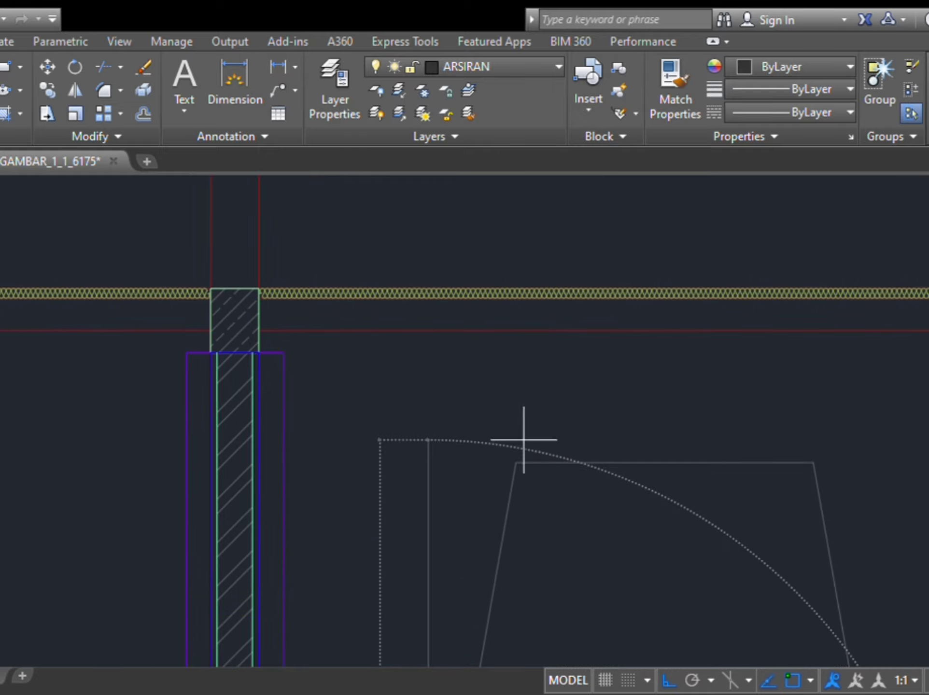
pyautogui.click(815, 461)
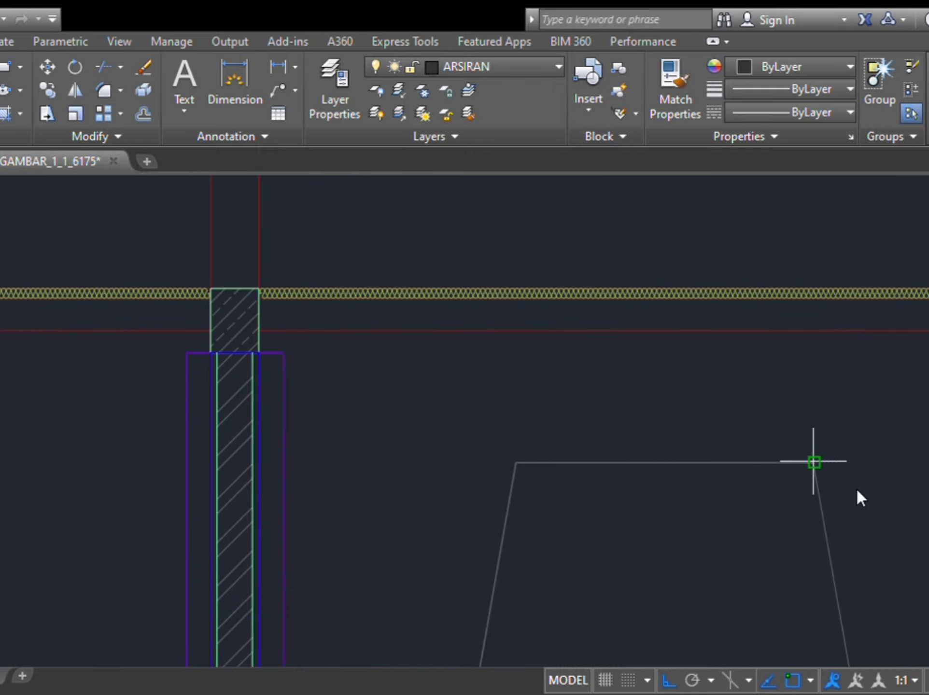
pyautogui.scroll(-4, 642, 291)
pyautogui.scroll(4, 694, 570)
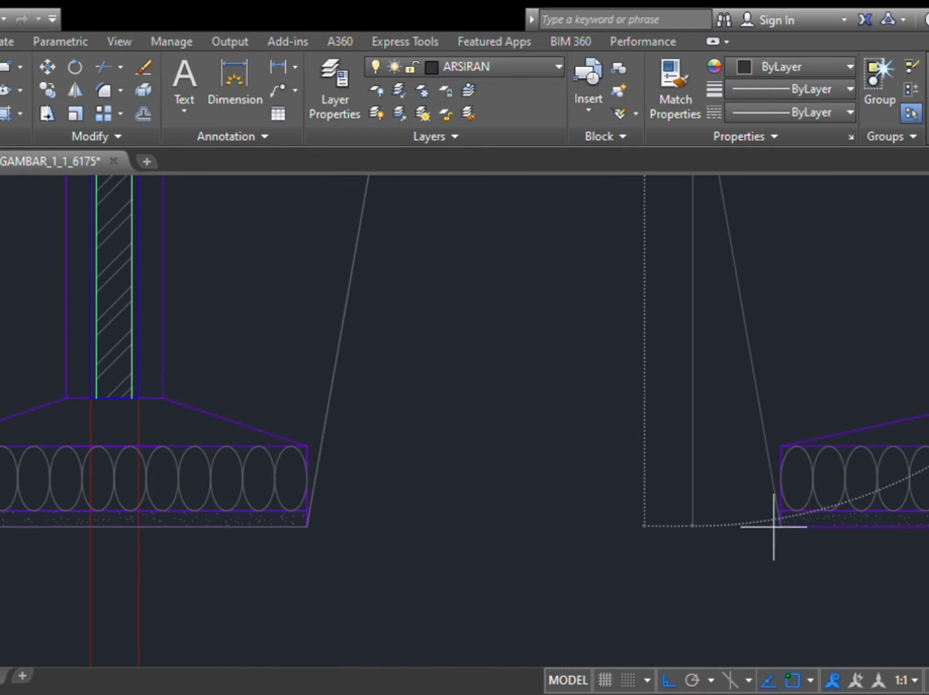
pyautogui.moveTo(852, 543); pyautogui.dragTo(591, 489, button='middle')
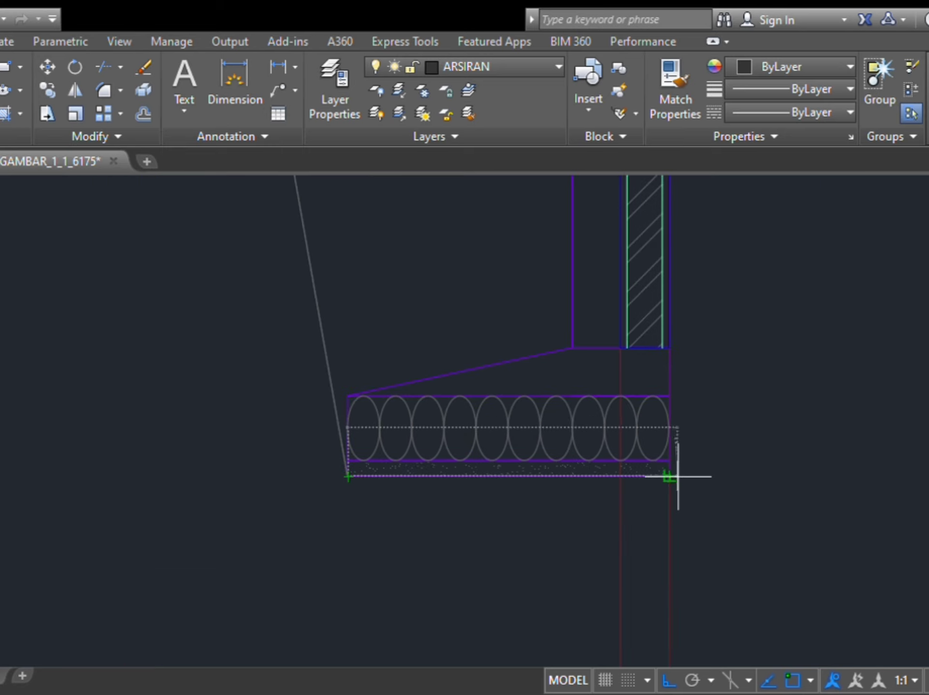
pyautogui.click(678, 477)
pyautogui.click(320, 328)
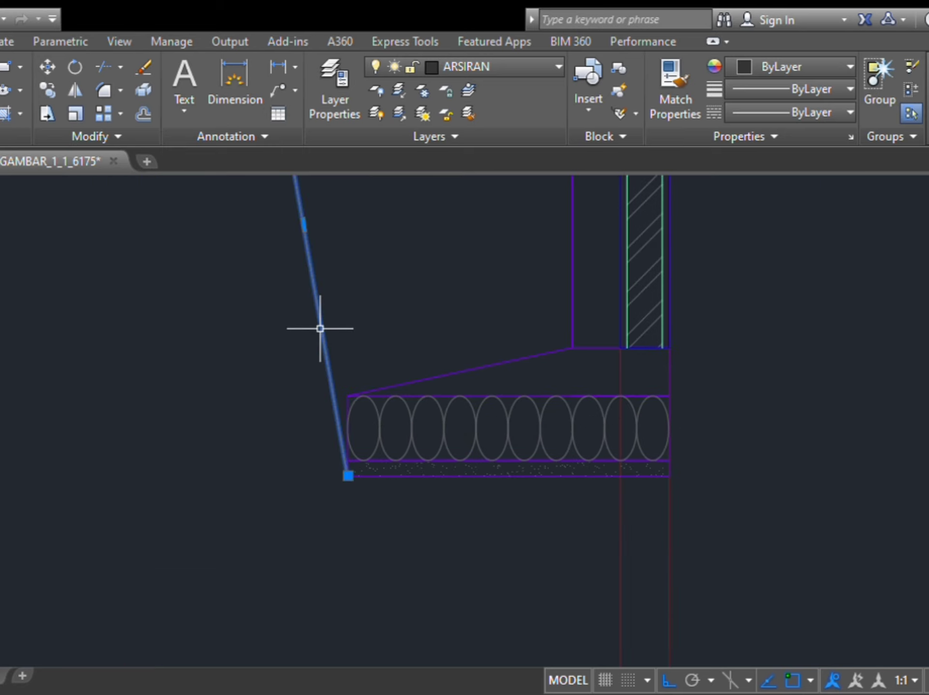
pyautogui.press('Escape')
# Step: Start a polyline at the second gridline footing's bottom-left corner, following its base and the trapezoid to the third gridline footing's bottom-left corner
pyautogui.scroll(-5, 145, 388)
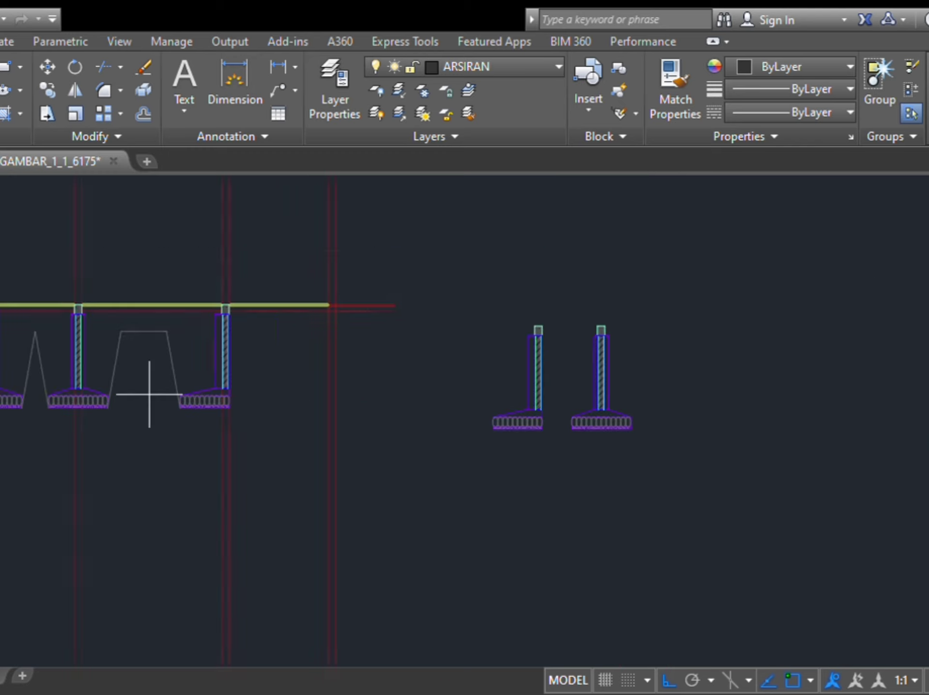
pyautogui.scroll(5, 298, 415)
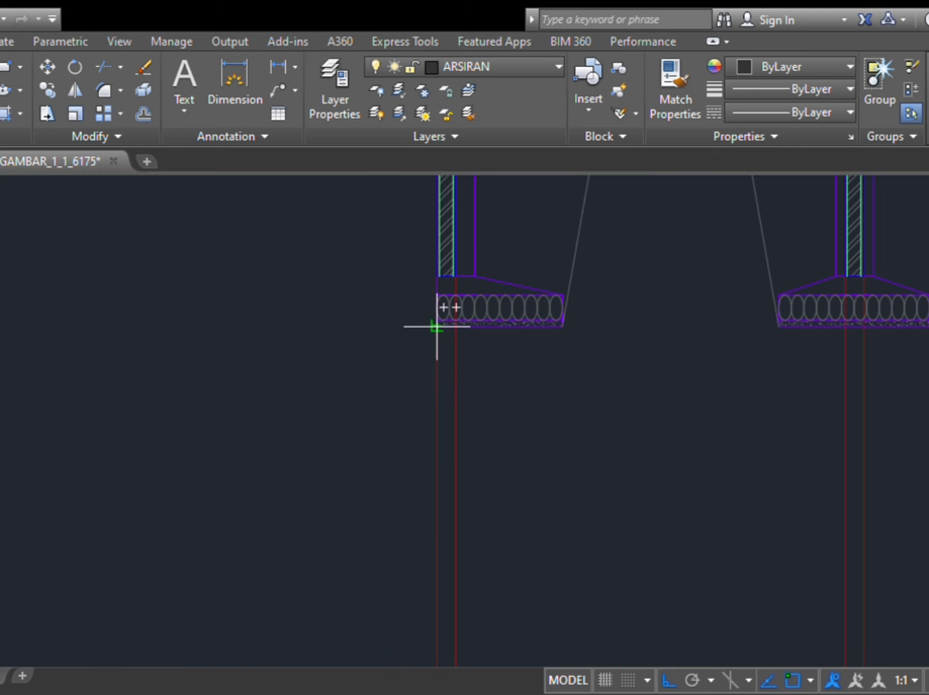
pyautogui.scroll(2, 436, 327)
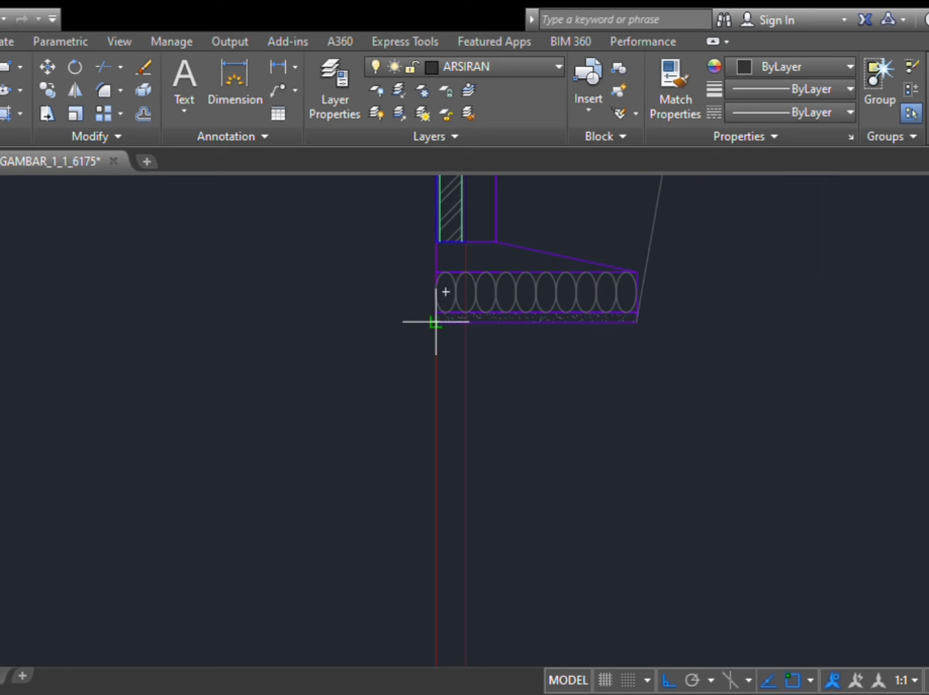
pyautogui.click(435, 322)
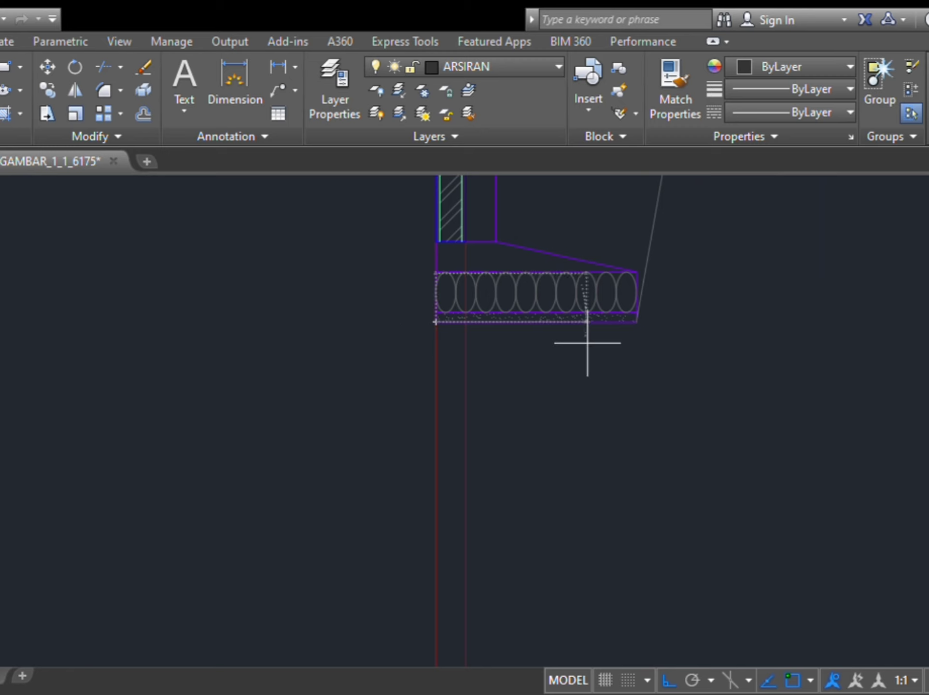
pyautogui.click(636, 322)
pyautogui.scroll(-2, 587, 467)
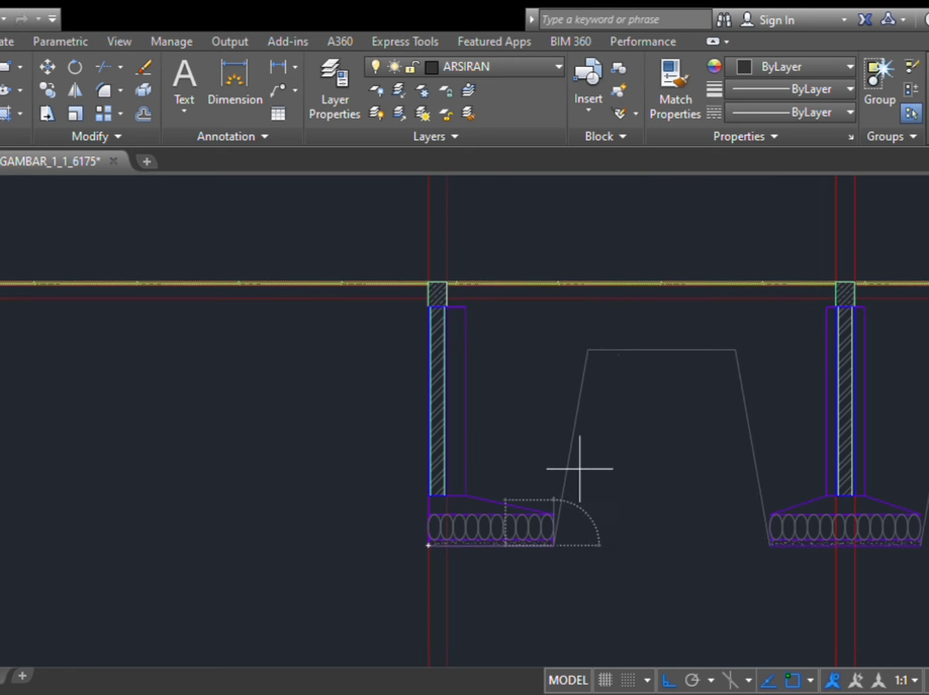
pyautogui.click(588, 349)
pyautogui.click(735, 350)
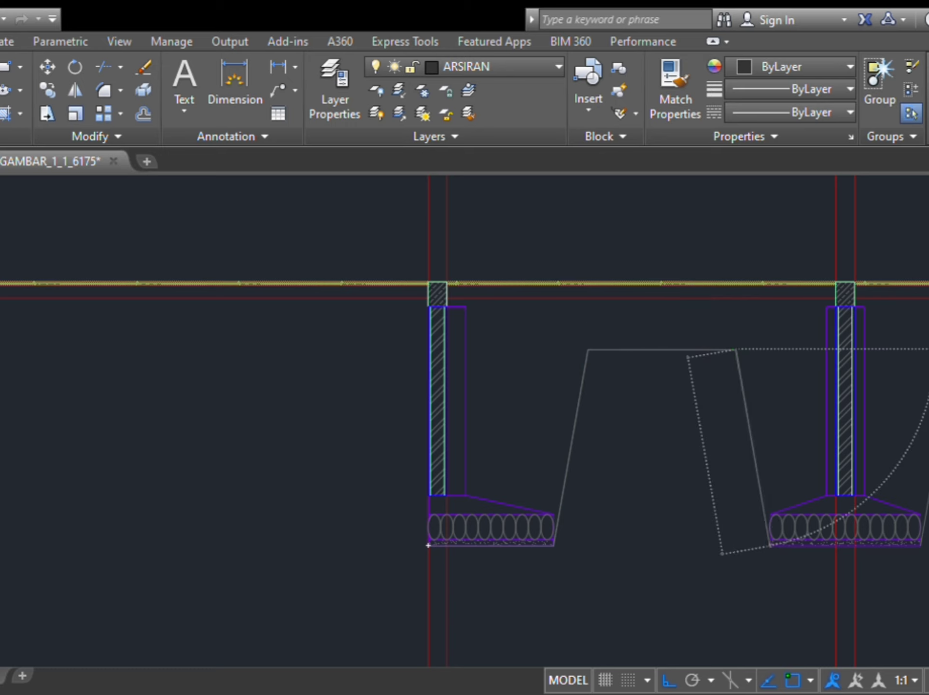
pyautogui.scroll(8, 780, 543)
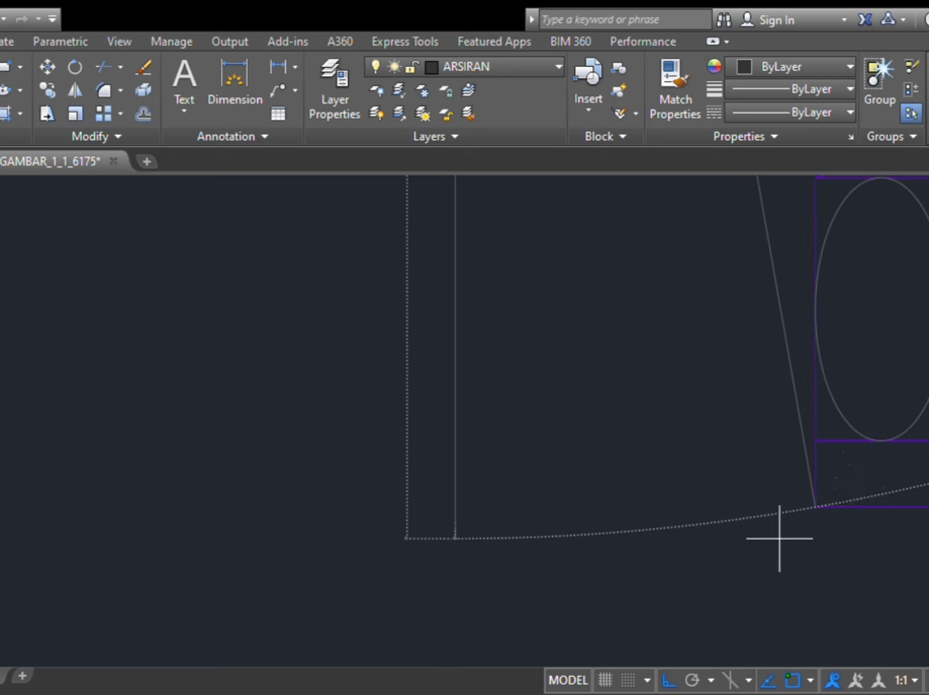
pyautogui.click(814, 502)
# Step: Continue the polyline along the third gridline footing's base and over the triangular peak to the fourth gridline footing's bottom-left corner
pyautogui.moveTo(815, 504); pyautogui.dragTo(266, 483, button='middle')
pyautogui.scroll(-3, 663, 497)
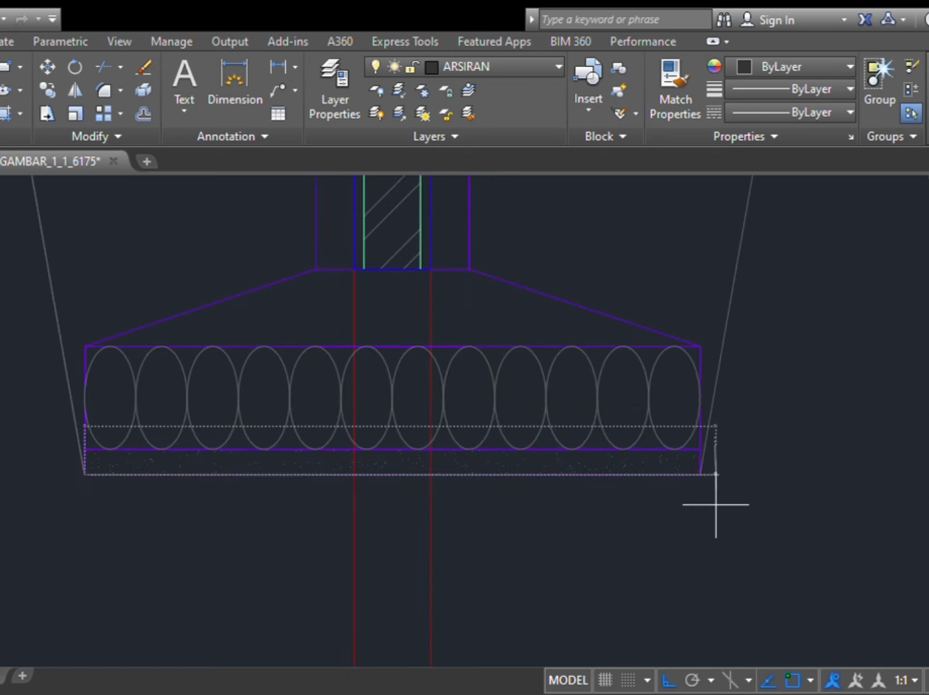
pyautogui.click(702, 476)
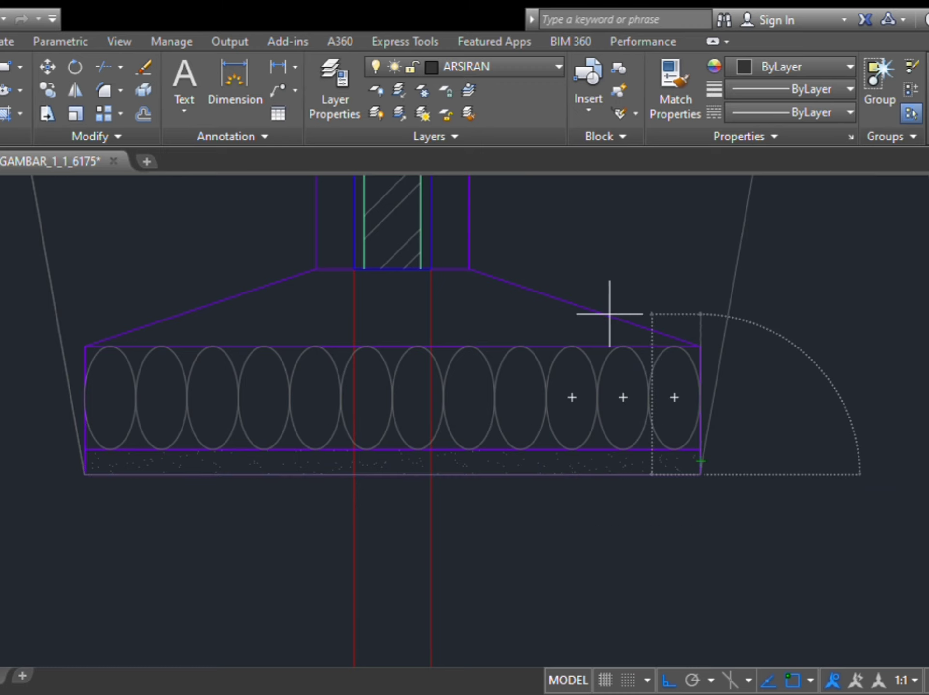
pyautogui.scroll(-5, 627, 338)
pyautogui.scroll(4, 727, 439)
pyautogui.moveTo(727, 438); pyautogui.dragTo(717, 469, button='middle')
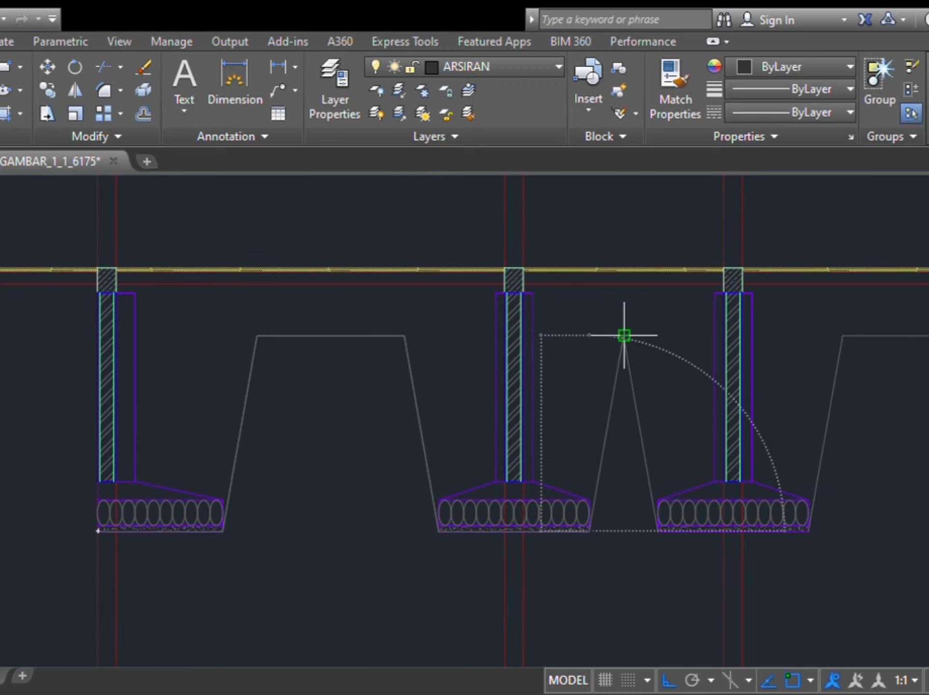
pyautogui.scroll(3, 660, 540)
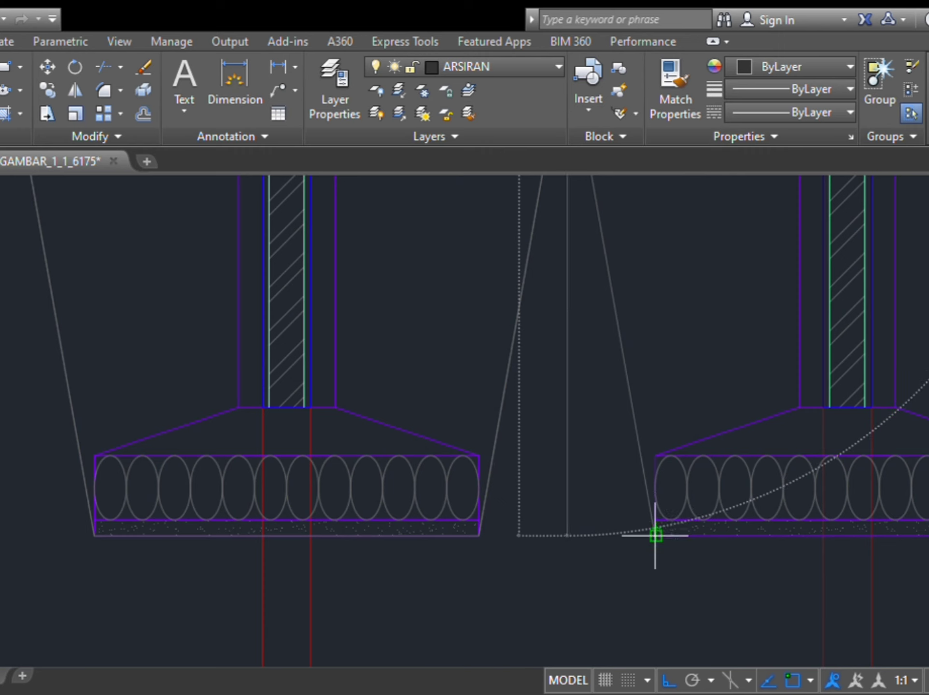
pyautogui.moveTo(491, 544); pyautogui.dragTo(612, 545, button='middle')
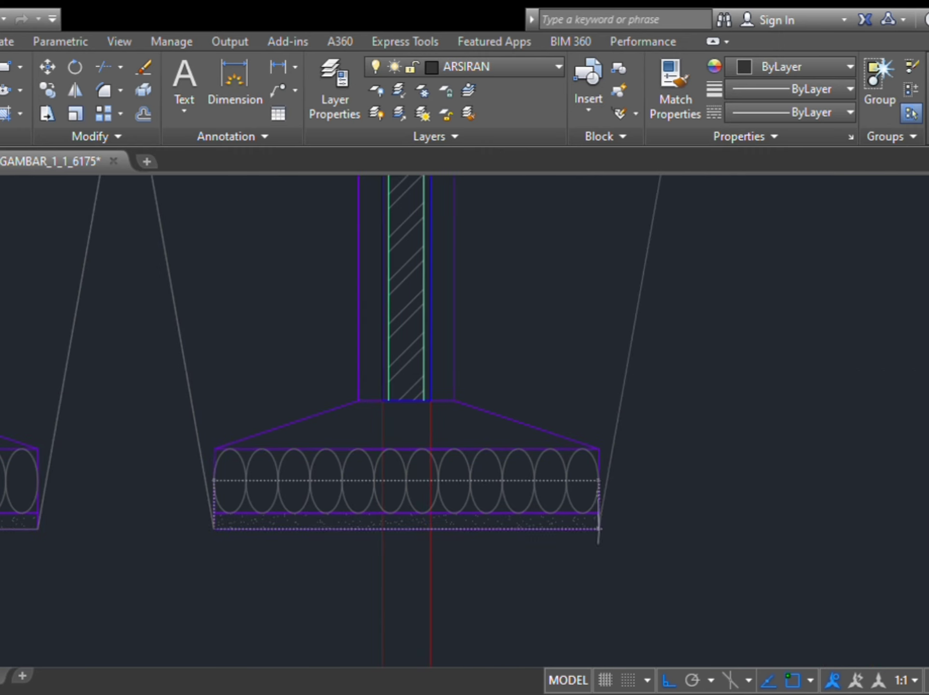
# Step: Finish the polyline along the fourth footing's base, over the next trapezoid and along the fifth footing's base to its bottom-right corner, and select it
pyautogui.click(600, 529)
pyautogui.moveTo(688, 217); pyautogui.dragTo(649, 544, button='middle')
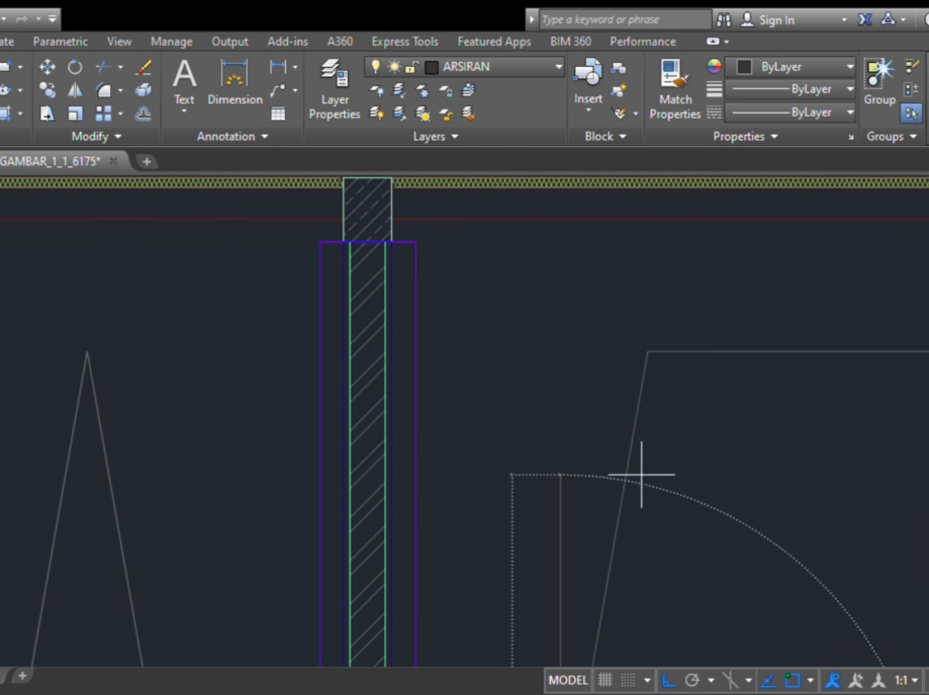
pyautogui.click(648, 351)
pyautogui.scroll(-4, 767, 222)
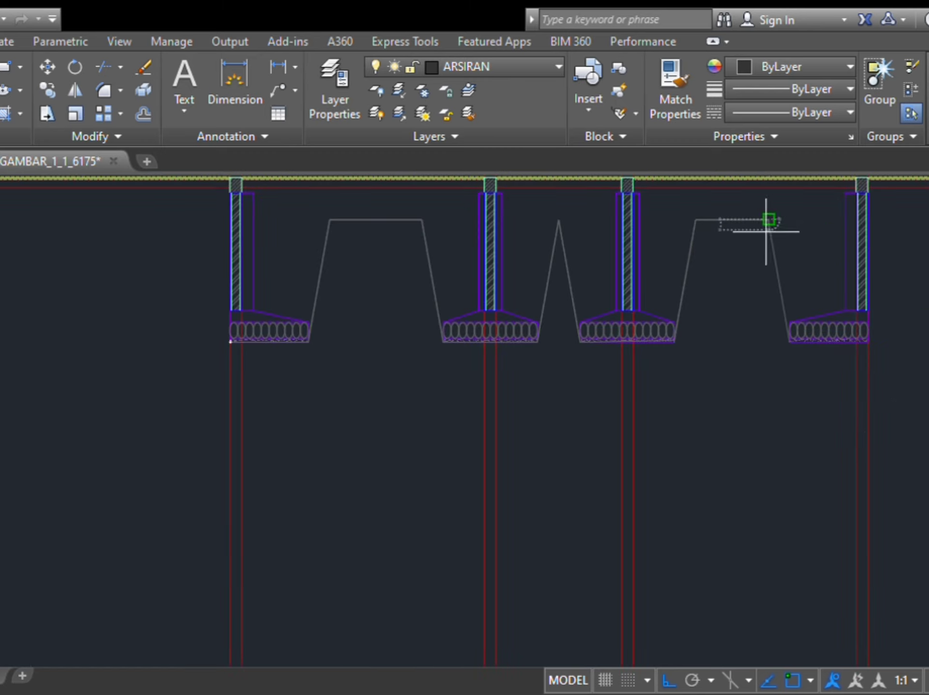
pyautogui.scroll(3, 816, 359)
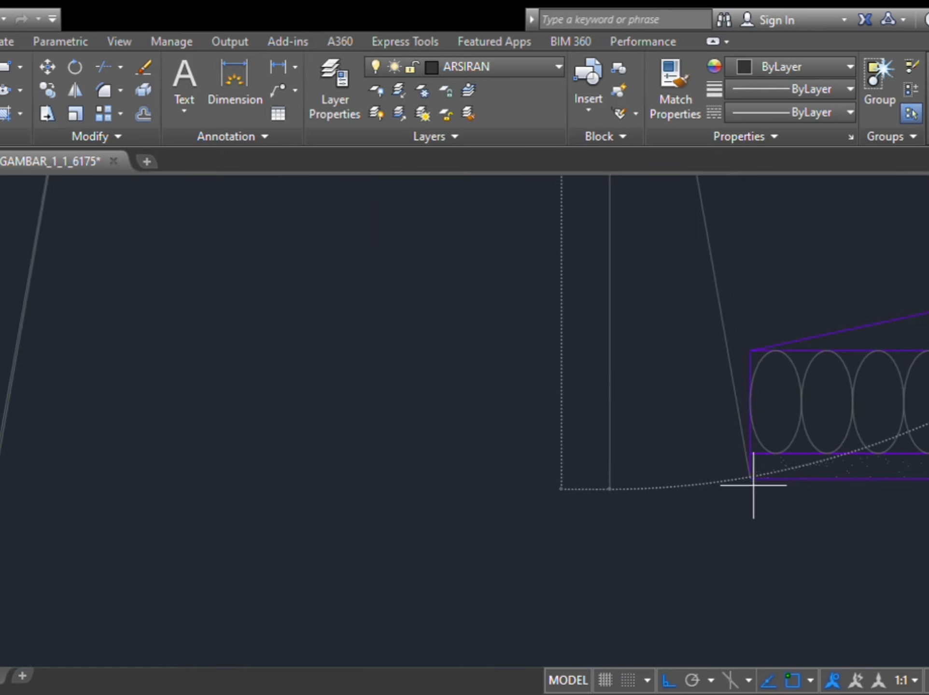
pyautogui.click(745, 476)
pyautogui.scroll(-5, 867, 463)
pyautogui.moveTo(867, 459); pyautogui.dragTo(432, 427, button='middle')
pyautogui.scroll(2, 617, 416)
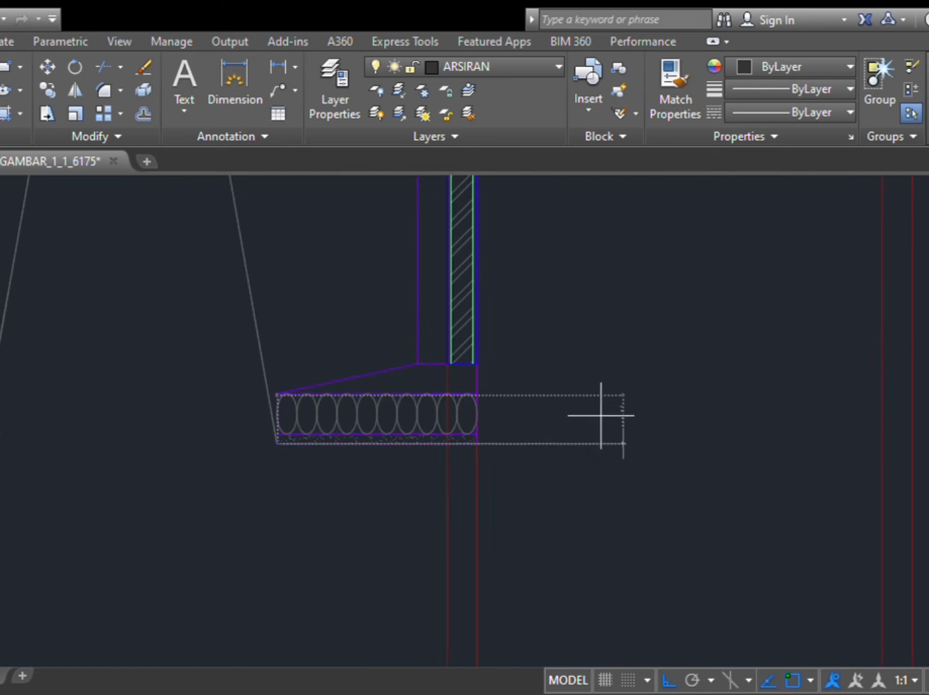
pyautogui.click(477, 444)
pyautogui.press('Escape')
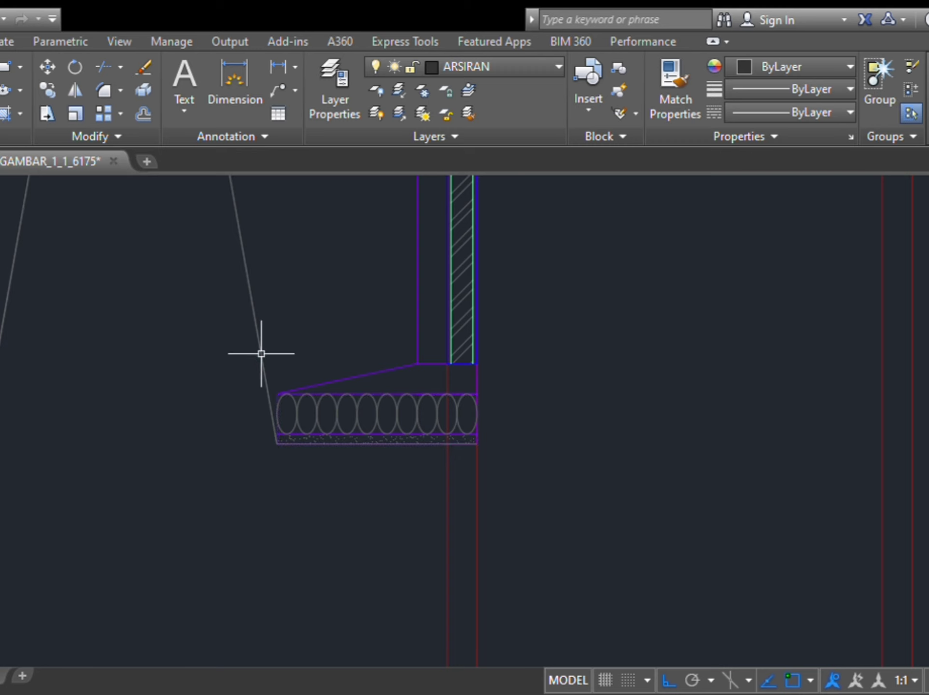
pyautogui.click(259, 347)
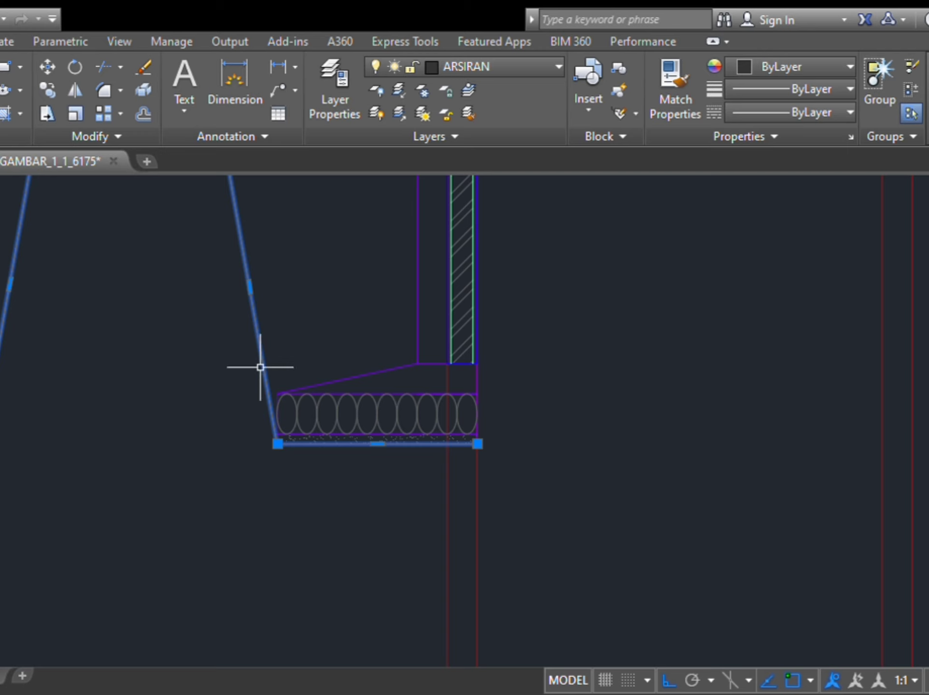
# Step: Offset the trapezoidal earth outline outward to form a parallel band beneath the footings
pyautogui.press('Escape')
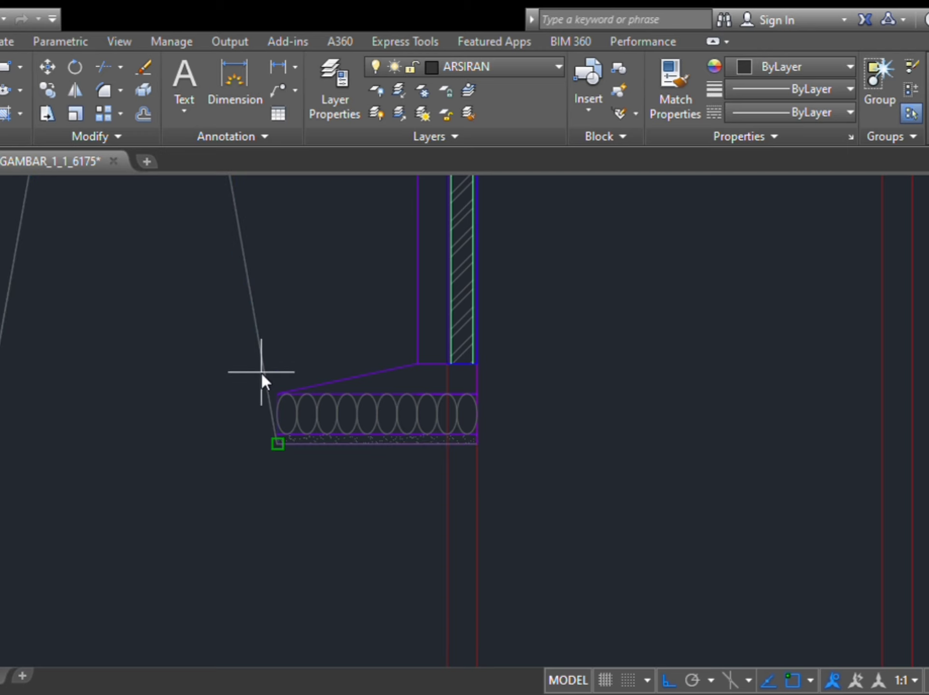
pyautogui.click(264, 360)
pyautogui.click(94, 401)
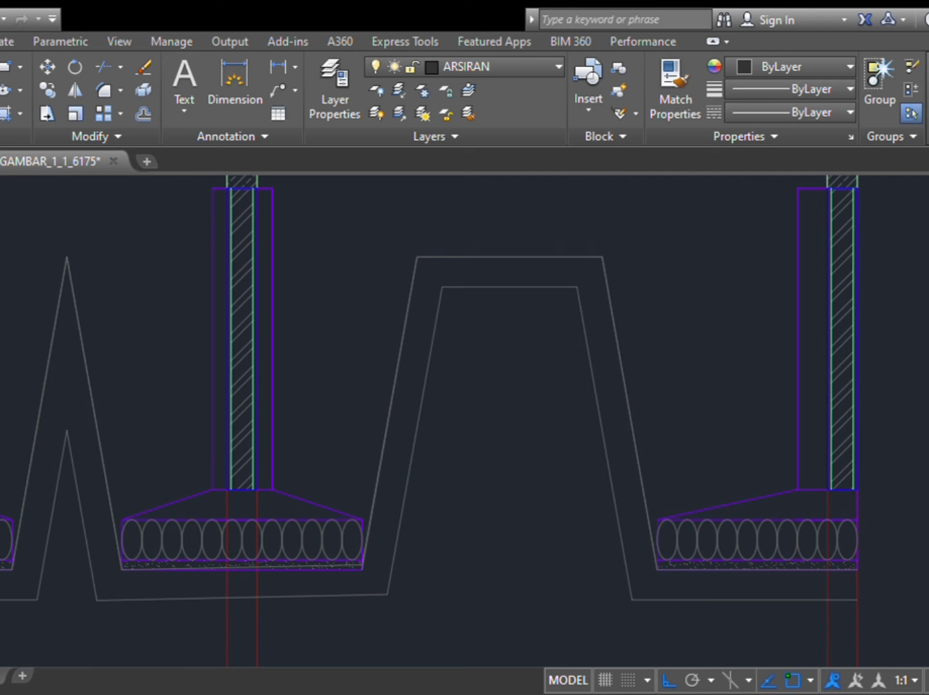
# Step: Start a hatch with the EARTH pattern, angle 45 and scale 1
pyautogui.write('h')
pyautogui.press('Return')
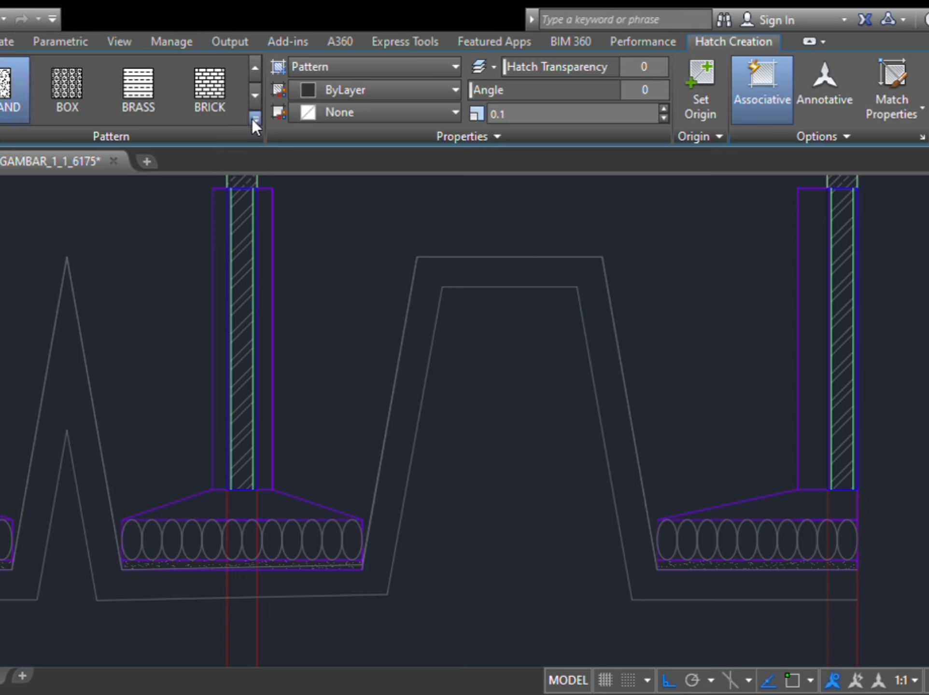
pyautogui.click(236, 169)
pyautogui.write('45')
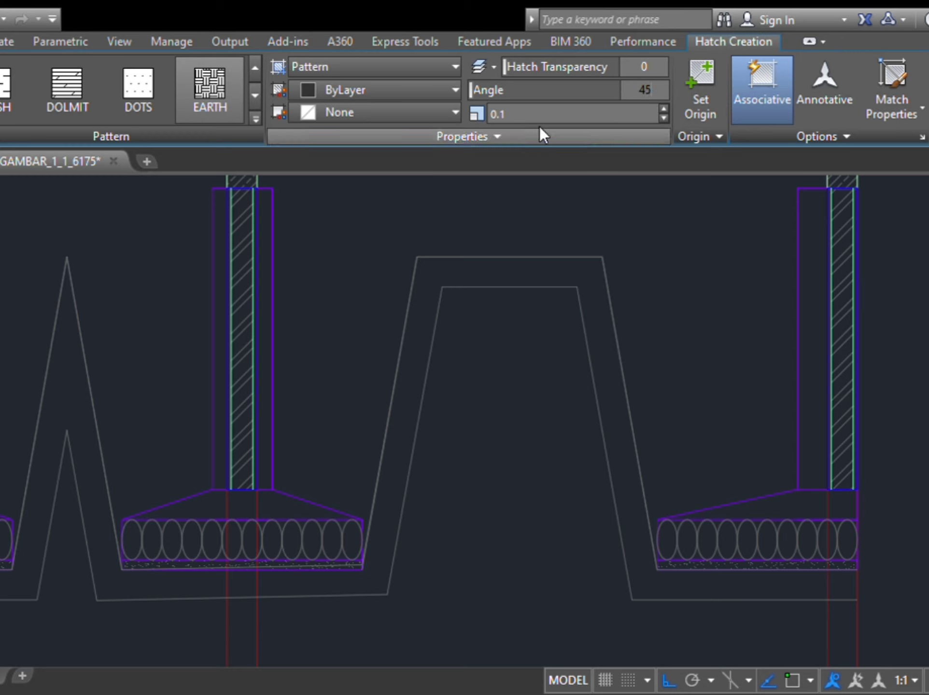
pyautogui.doubleClick(543, 123)
pyautogui.write('1')
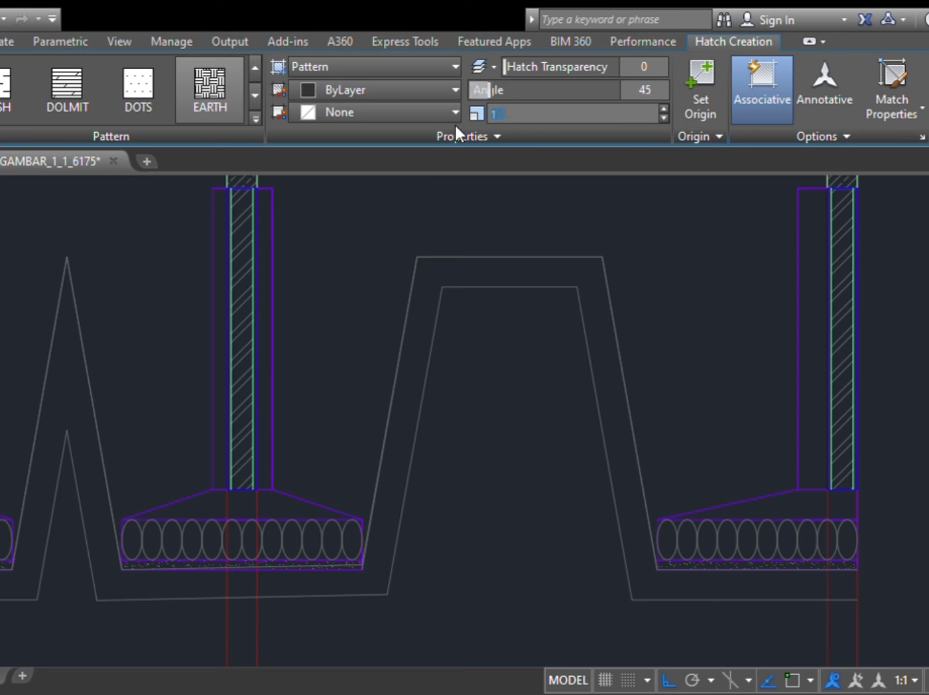
# Step: Hatch the band between the two earth outlines beneath all the footings and delete the offset boundary outline
pyautogui.click(606, 401)
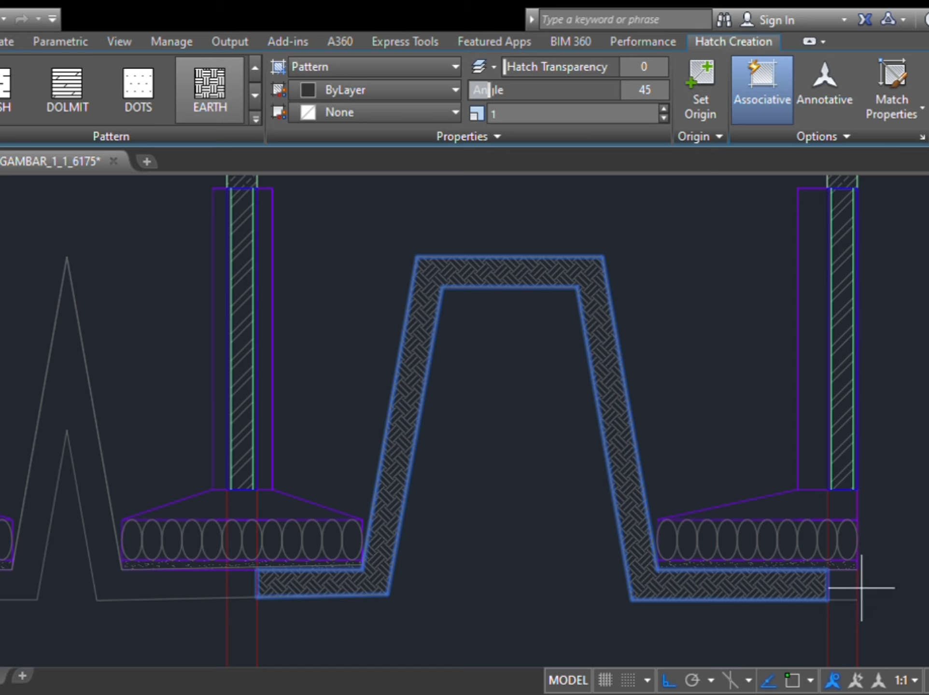
pyautogui.click(844, 586)
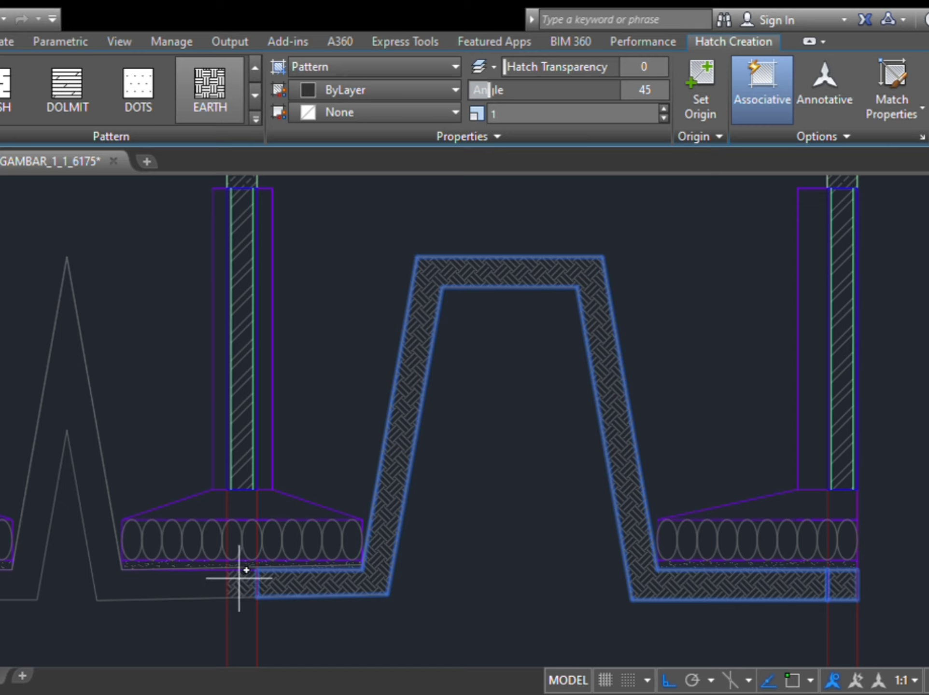
pyautogui.click(241, 585)
pyautogui.click(201, 578)
pyautogui.scroll(-5, 362, 343)
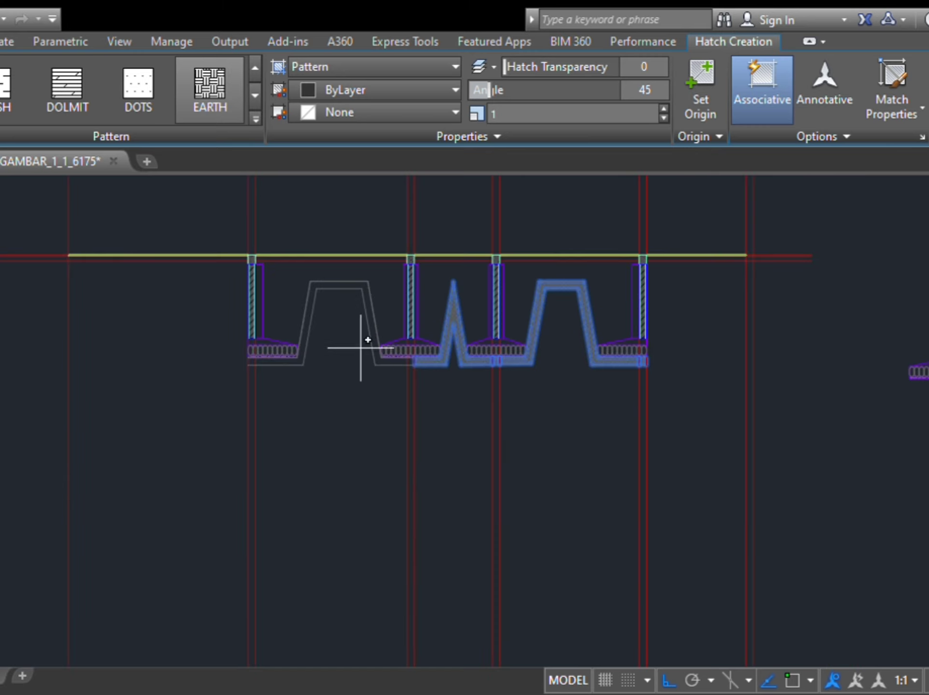
pyautogui.scroll(5, 442, 379)
pyautogui.click(492, 370)
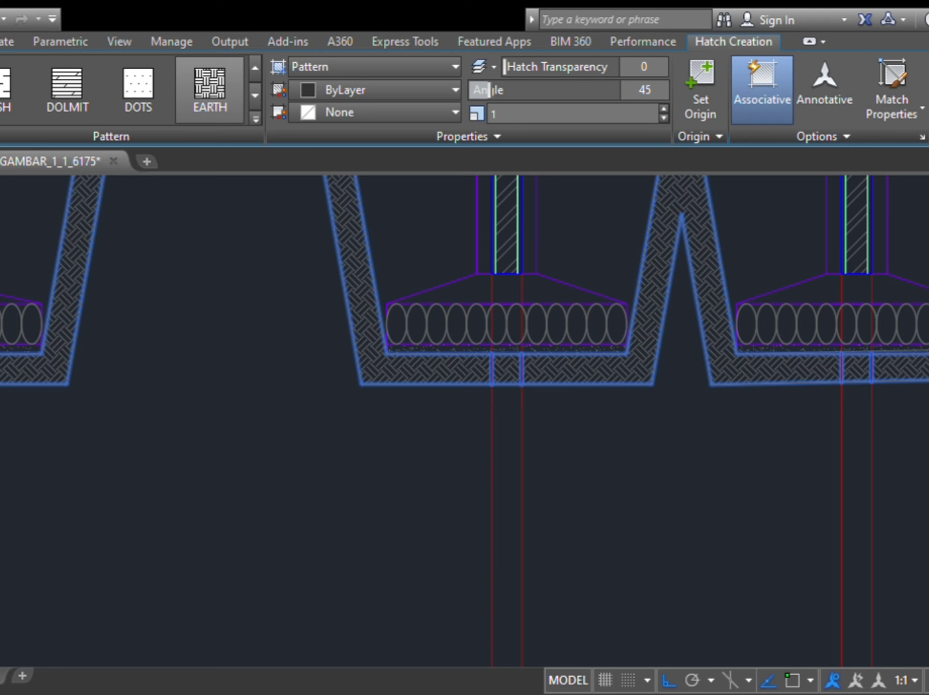
pyautogui.press('Return')
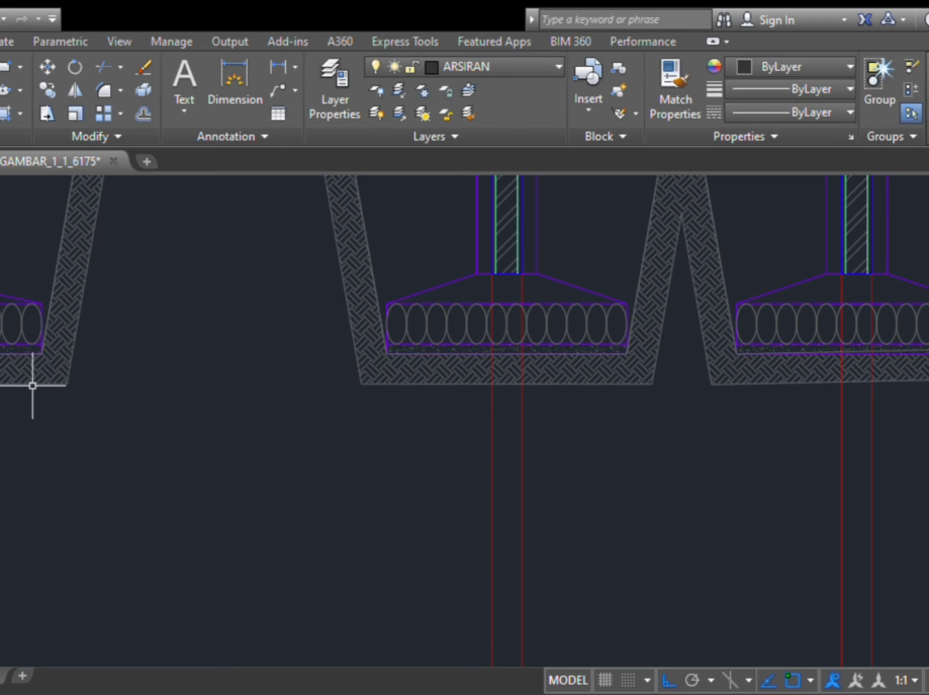
pyautogui.click(12, 382)
pyautogui.press('Delete')
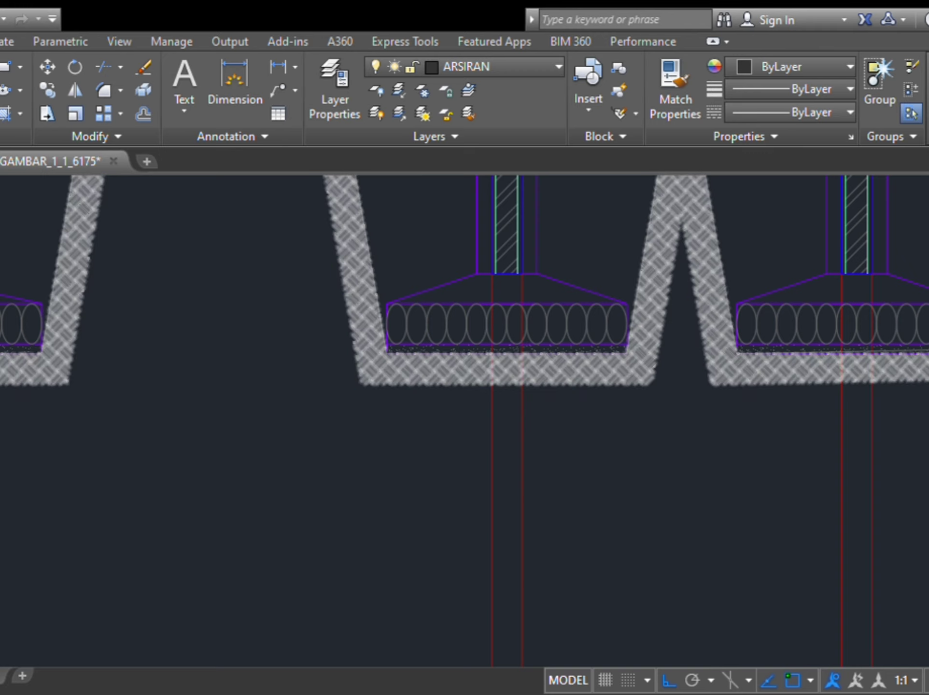
# Step: Draw a vertical projection line from the right jamb of the bathroom door in the plan up into the section
pyautogui.scroll(-4, 12, 383)
pyautogui.scroll(3, 133, 347)
pyautogui.scroll(-5, 84, 553)
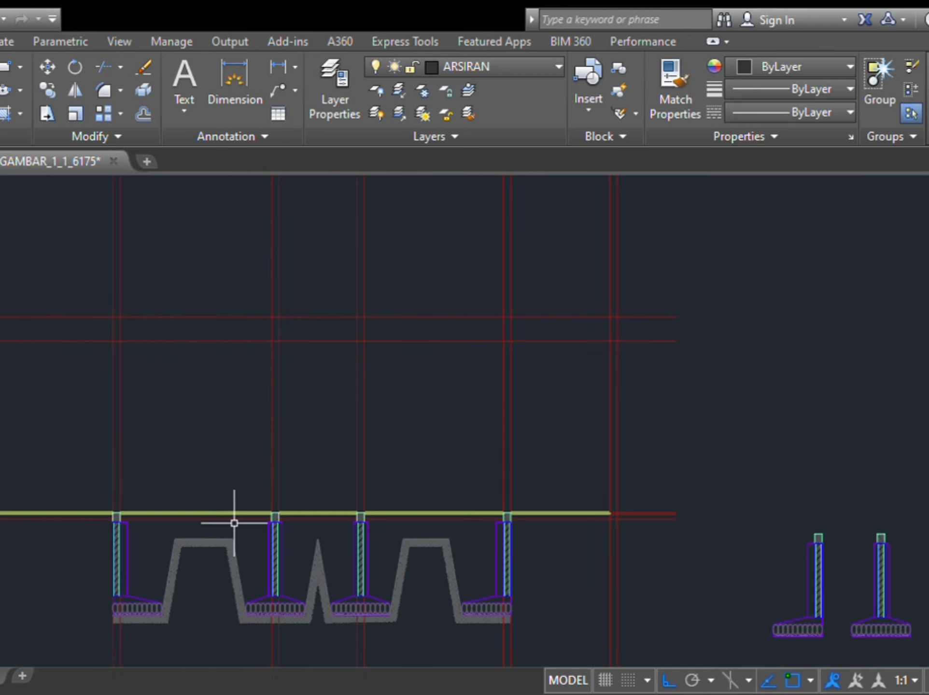
pyautogui.moveTo(327, 648)
pyautogui.mouseDown(button='middle')
pyautogui.moveTo(326, 493)
pyautogui.moveTo(283, 296)
pyautogui.mouseUp(button='middle')
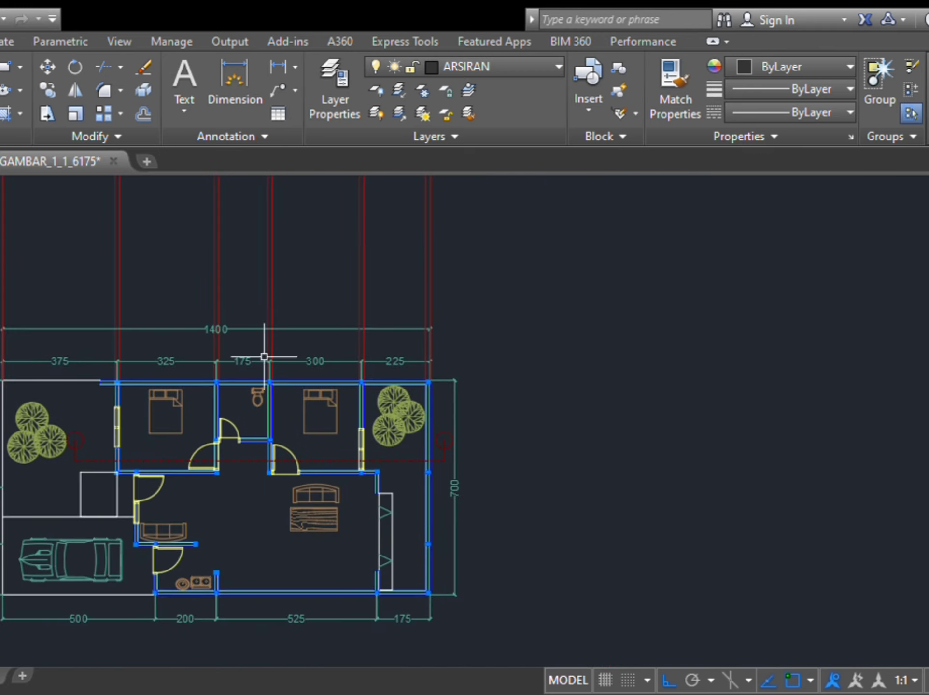
pyautogui.scroll(4, 237, 459)
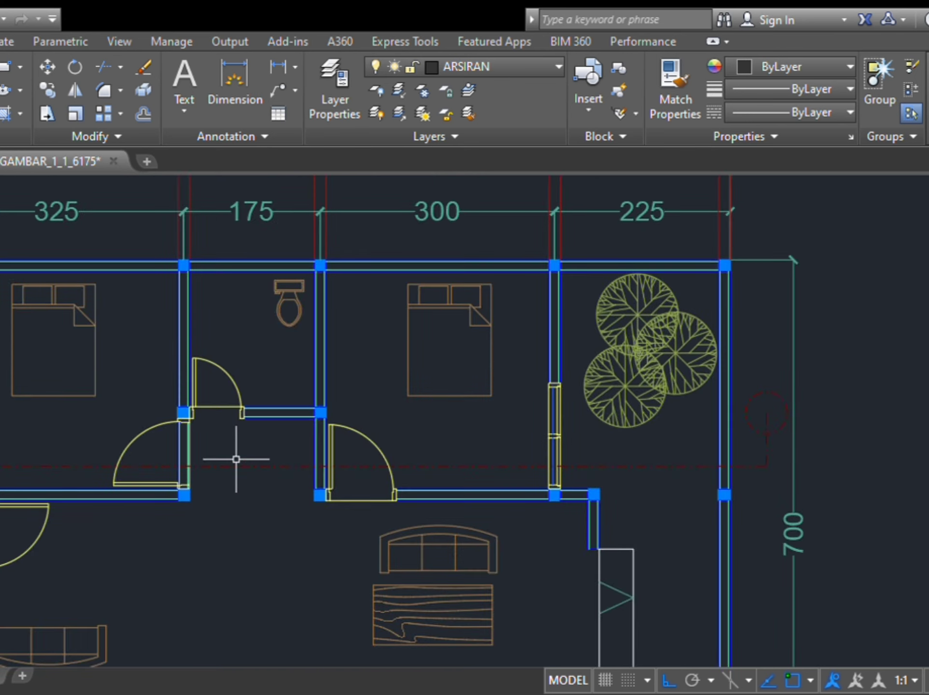
pyautogui.scroll(6, 236, 458)
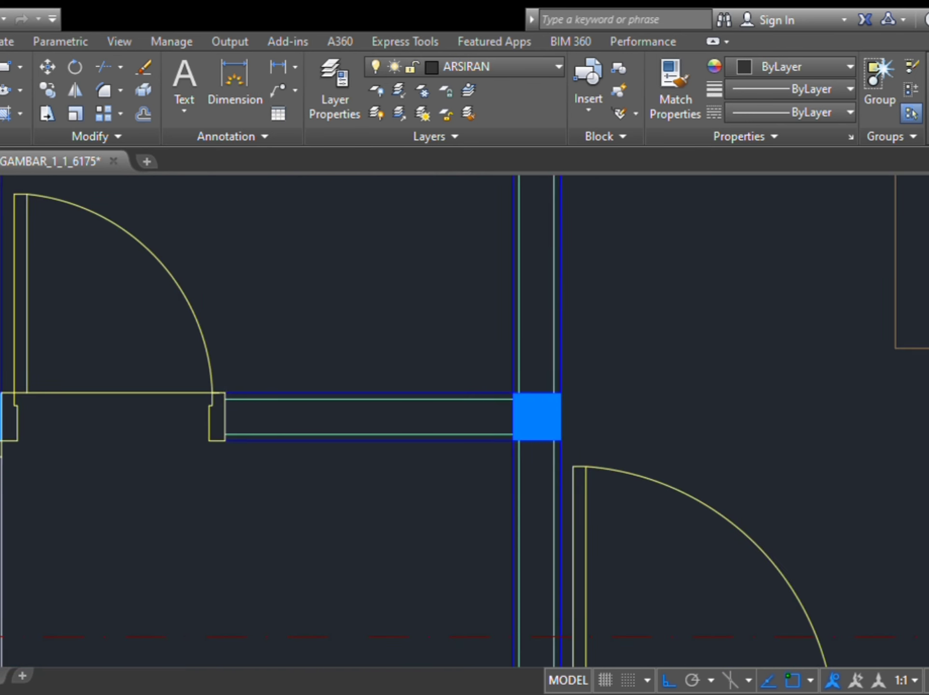
# Step: Draw a vertical projection line from the right jamb of the adjoining bedroom door up into the section
pyautogui.scroll(-5, 390, 316)
pyautogui.scroll(4, 550, 369)
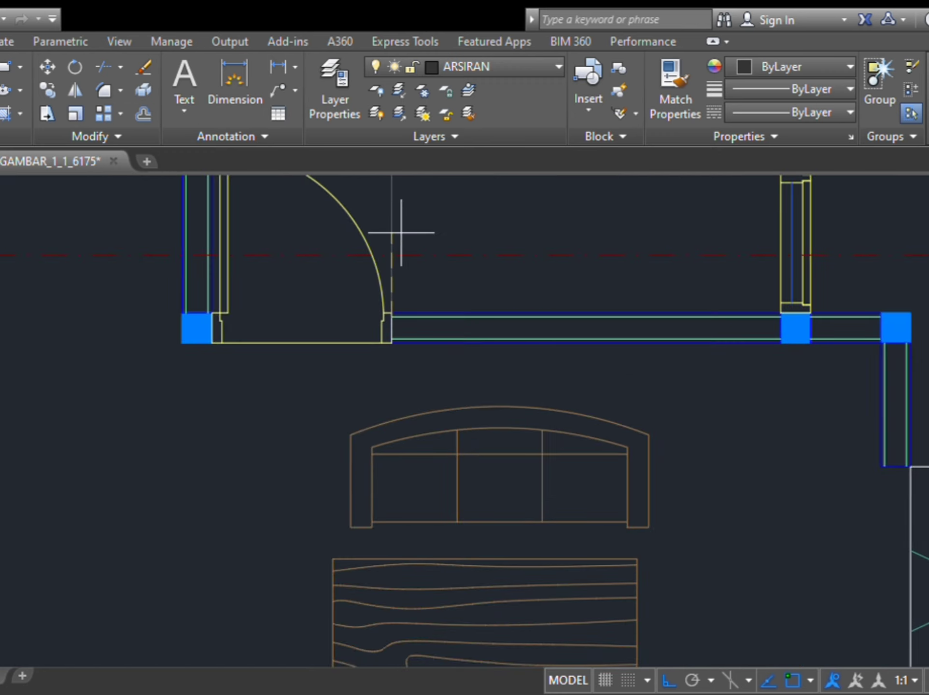
pyautogui.scroll(-8, 402, 233)
pyautogui.moveTo(401, 233); pyautogui.dragTo(409, 325, button='middle')
pyautogui.scroll(-2, 358, 271)
pyautogui.moveTo(358, 271); pyautogui.dragTo(274, 459, button='middle')
# Step: Offset the top line of the floor finish upward in the section to mark the door head height
pyautogui.scroll(4, 300, 573)
pyautogui.scroll(5, 338, 381)
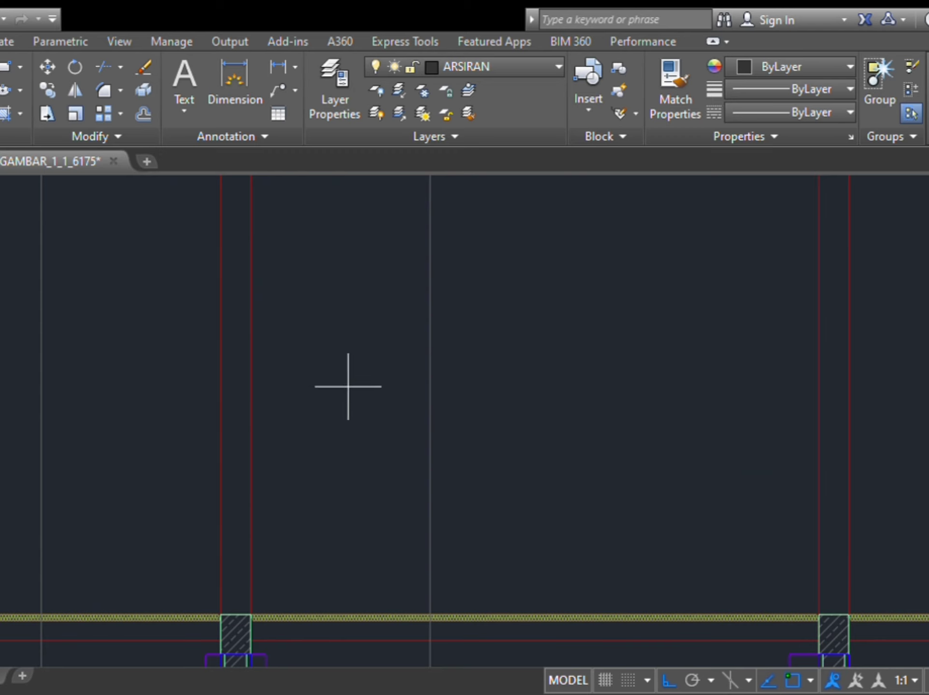
pyautogui.moveTo(326, 472); pyautogui.dragTo(331, 317, button='middle')
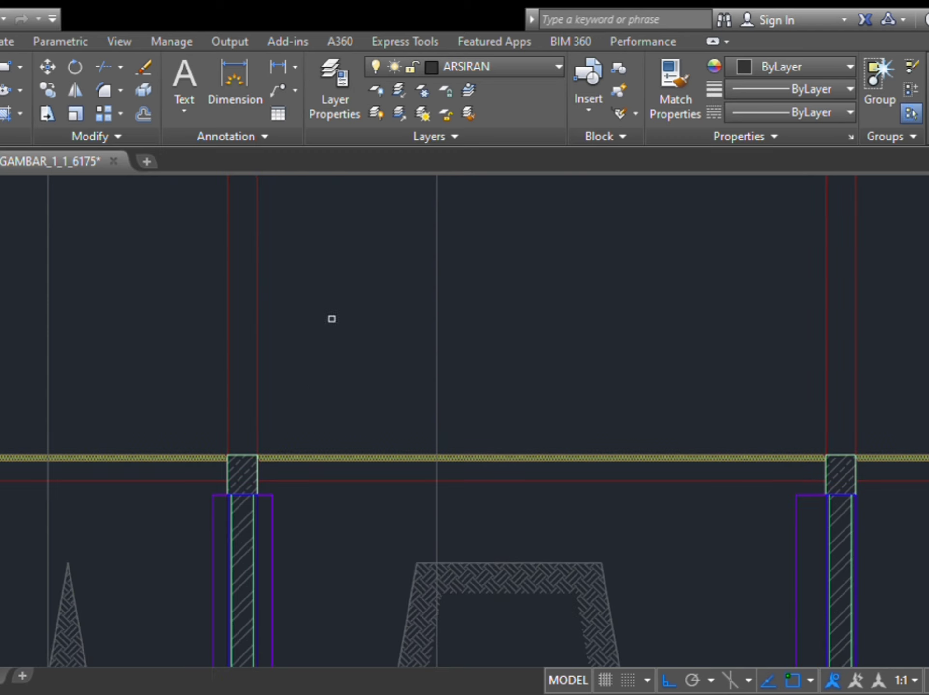
pyautogui.scroll(5, 390, 489)
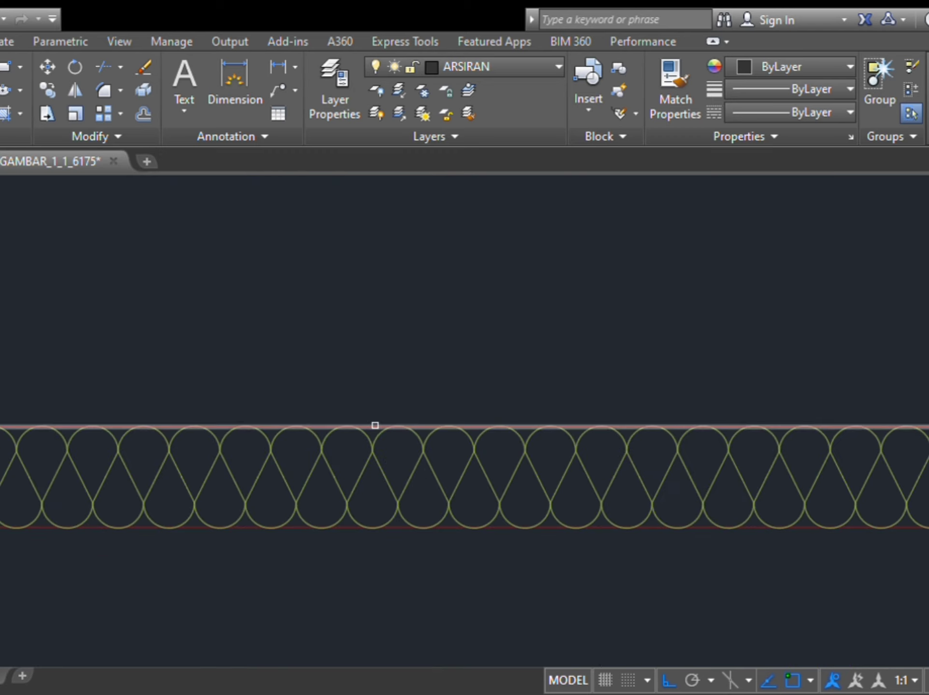
pyautogui.scroll(-5, 516, 378)
pyautogui.moveTo(516, 377)
pyautogui.mouseDown(button='middle')
pyautogui.moveTo(387, 298)
pyautogui.moveTo(375, 572)
pyautogui.mouseUp(button='middle')
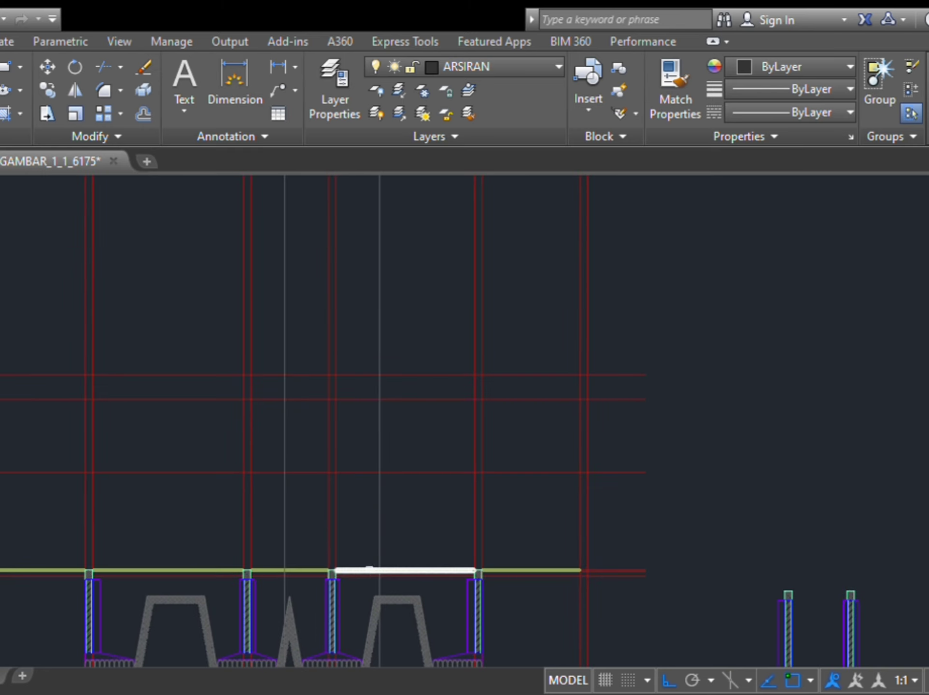
pyautogui.scroll(2, 363, 502)
pyautogui.moveTo(363, 502); pyautogui.dragTo(372, 432, button='middle')
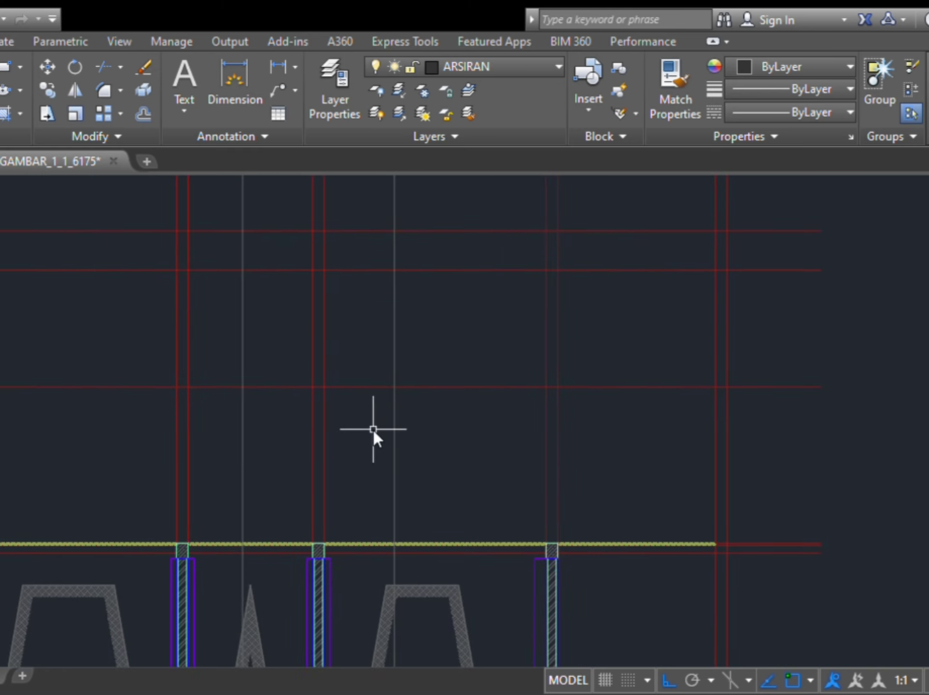
# Step: Trim the door head line to the right of the bedroom door's projection line
pyautogui.click(394, 442)
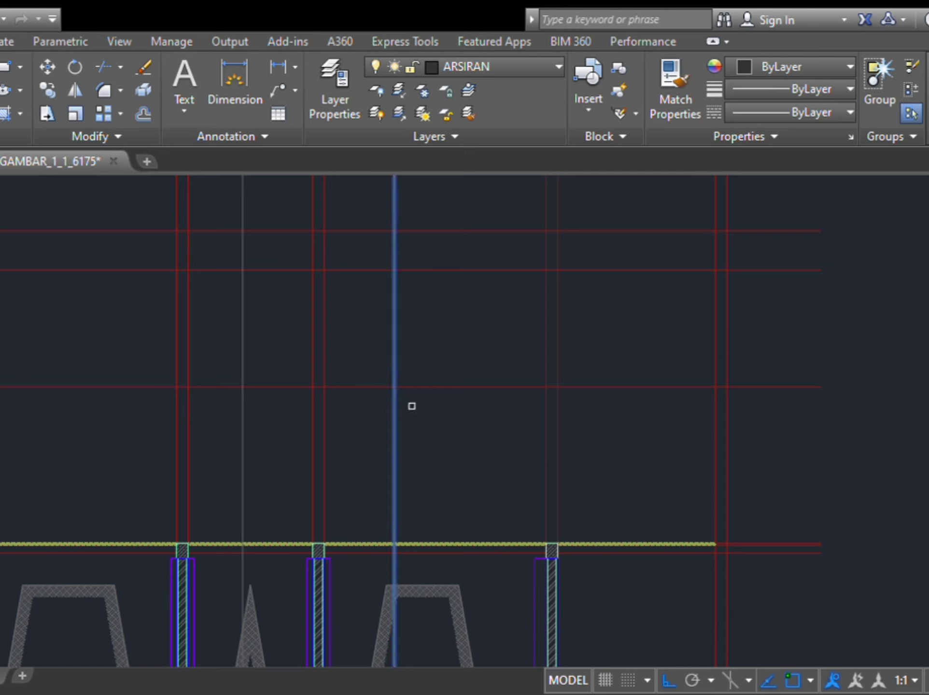
pyautogui.click(414, 387)
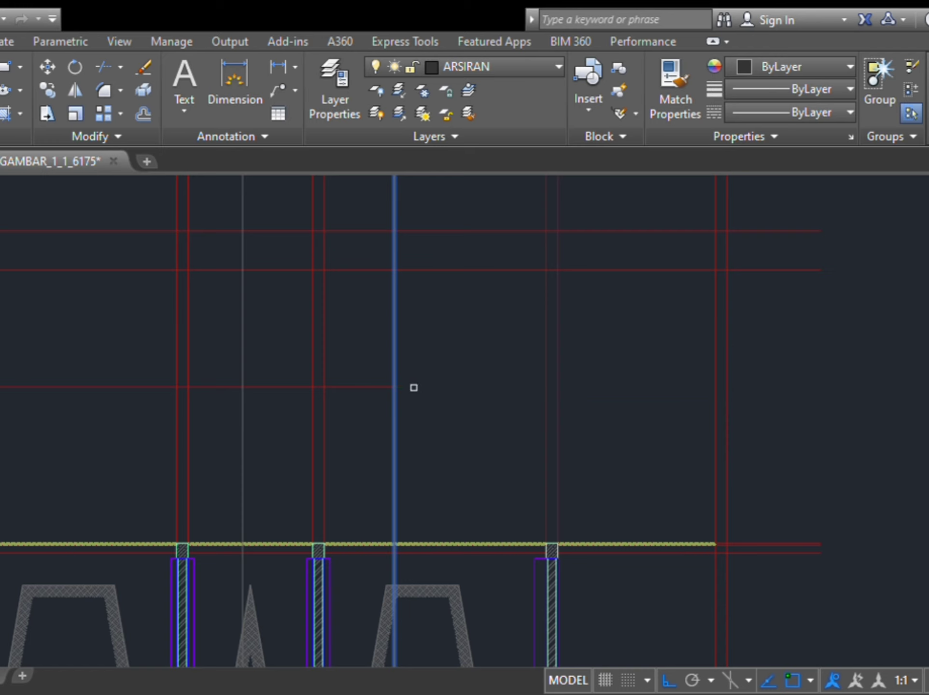
pyautogui.press('Escape')
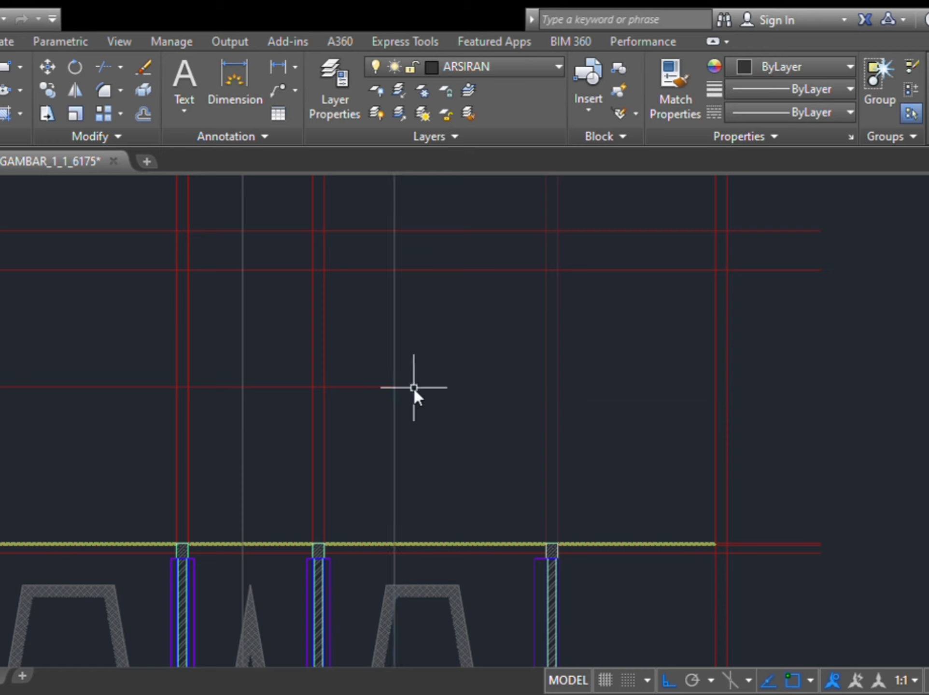
# Step: Trim the door head line between the two doors and inside the wall, and delete the leftover piece left of the wall
pyautogui.click(243, 440)
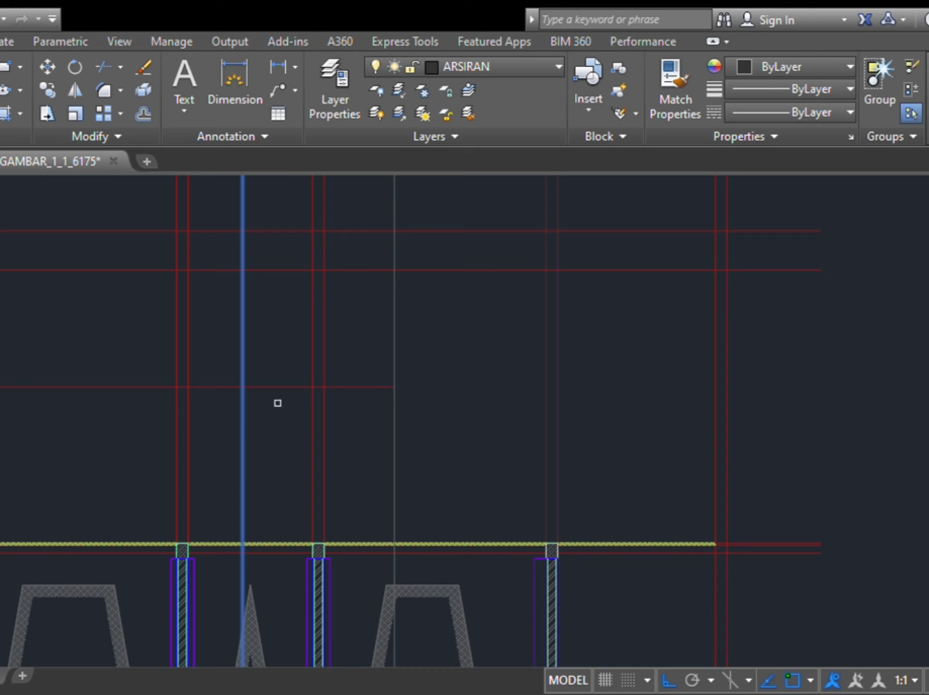
pyautogui.press('Escape')
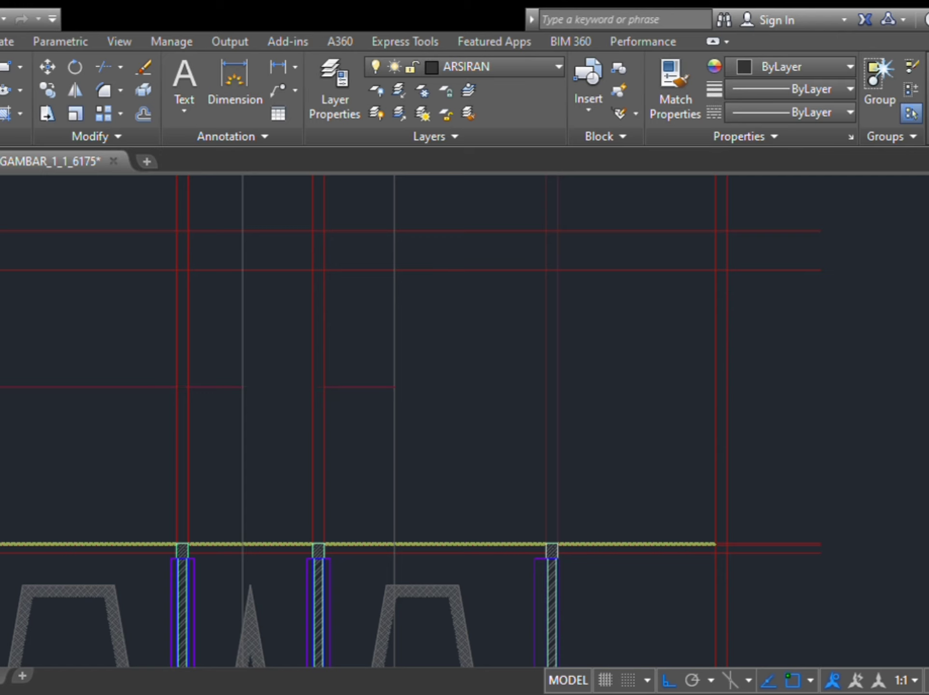
pyautogui.click(138, 386)
pyautogui.press('Delete')
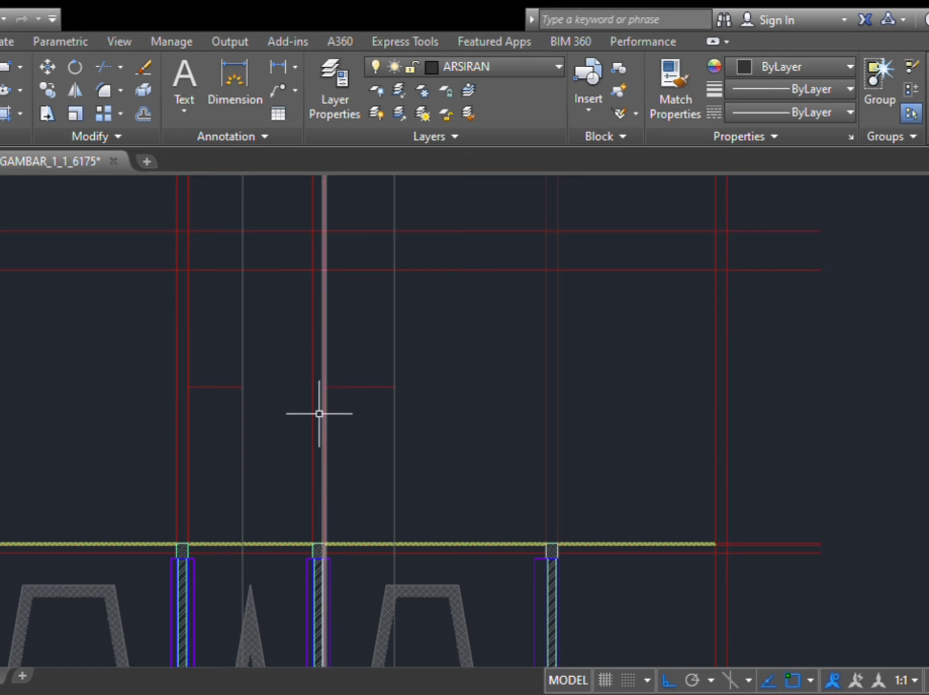
# Step: Trim the two vertical door projection lines above the door head lines
pyautogui.press('space')
pyautogui.click(219, 389)
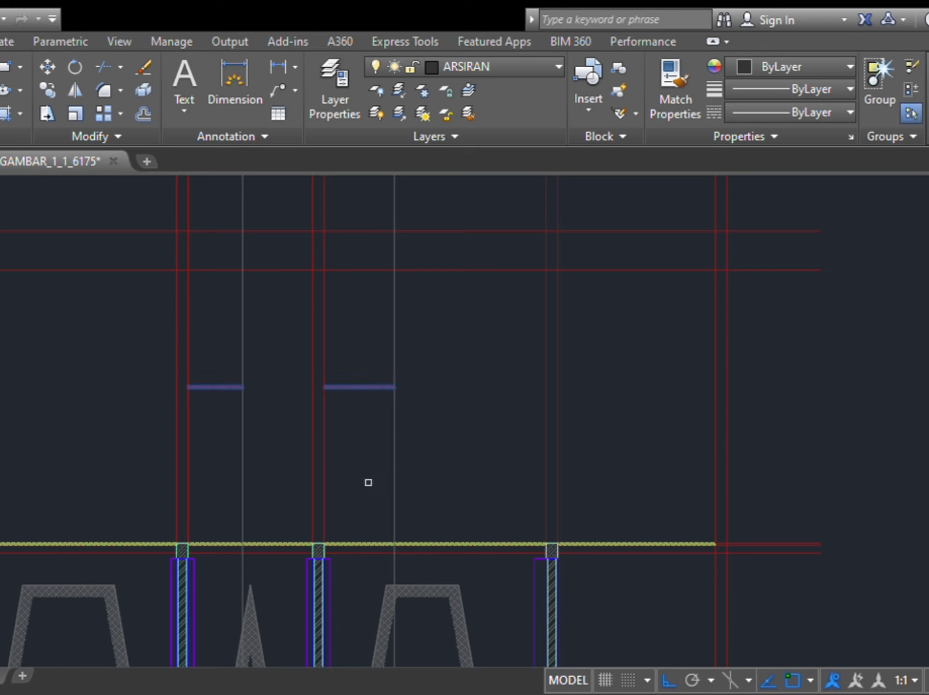
pyautogui.scroll(6, 347, 542)
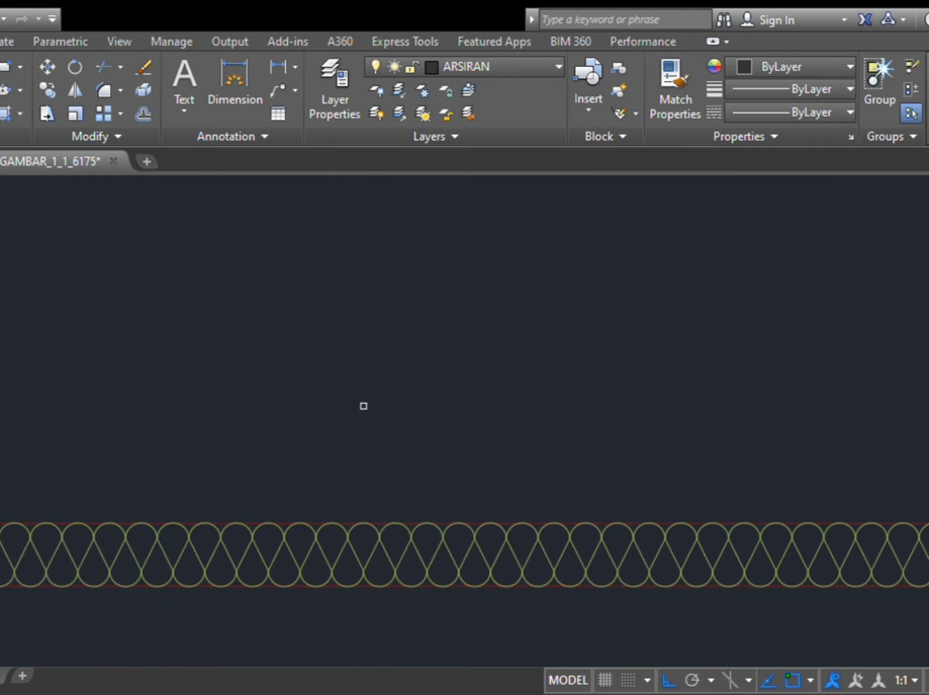
pyautogui.scroll(-2, 327, 538)
pyautogui.scroll(-6, 384, 375)
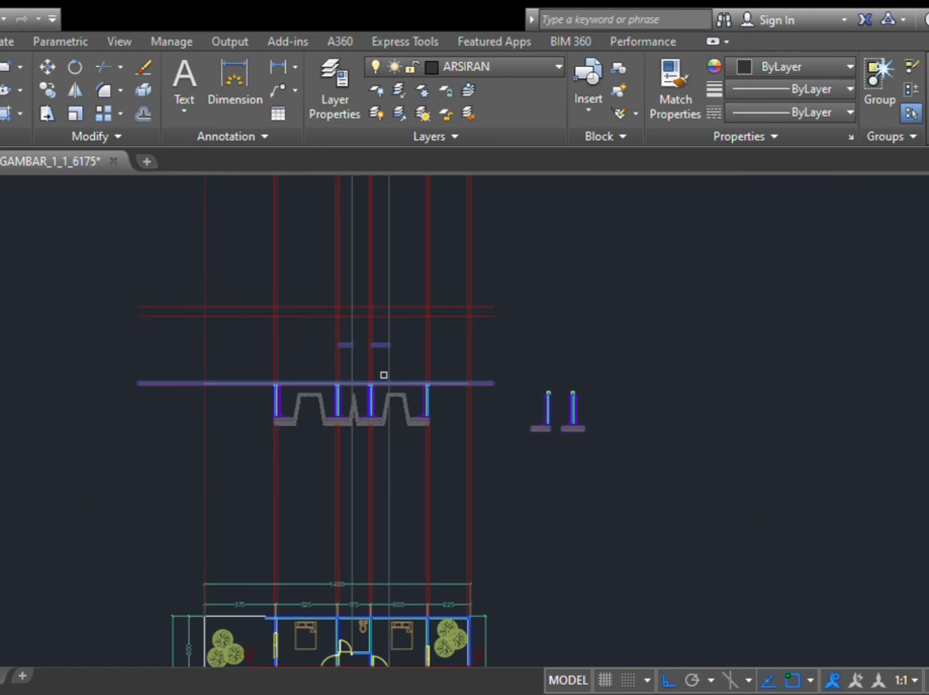
pyautogui.scroll(5, 393, 413)
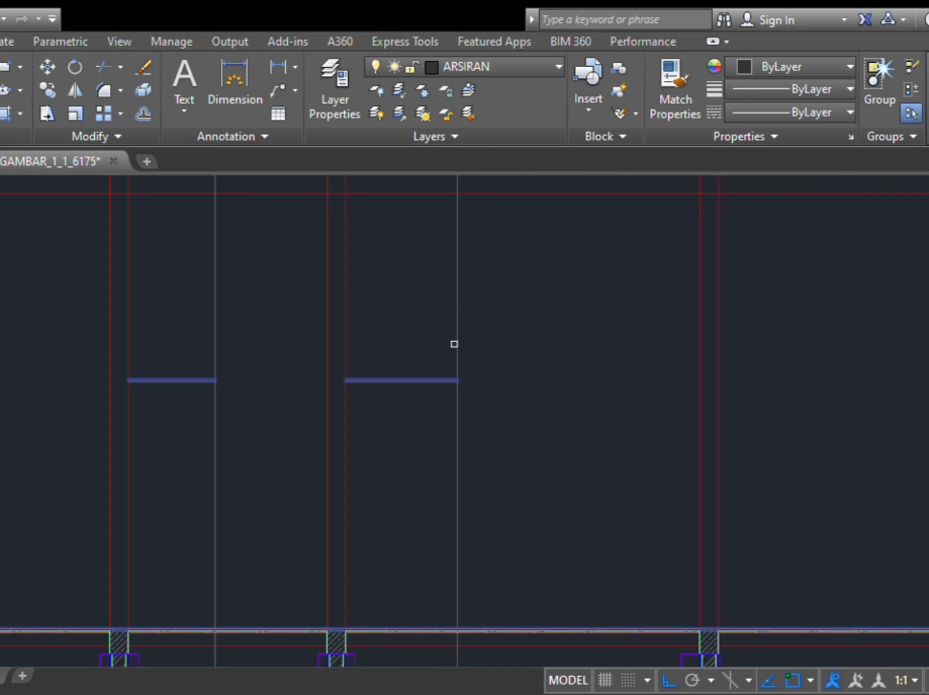
pyautogui.moveTo(243, 364); pyautogui.dragTo(203, 360)
pyautogui.press('Return')
# Step: Move the head and jamb lines of both doors in the section to the KUSEN layer
pyautogui.click(554, 408)
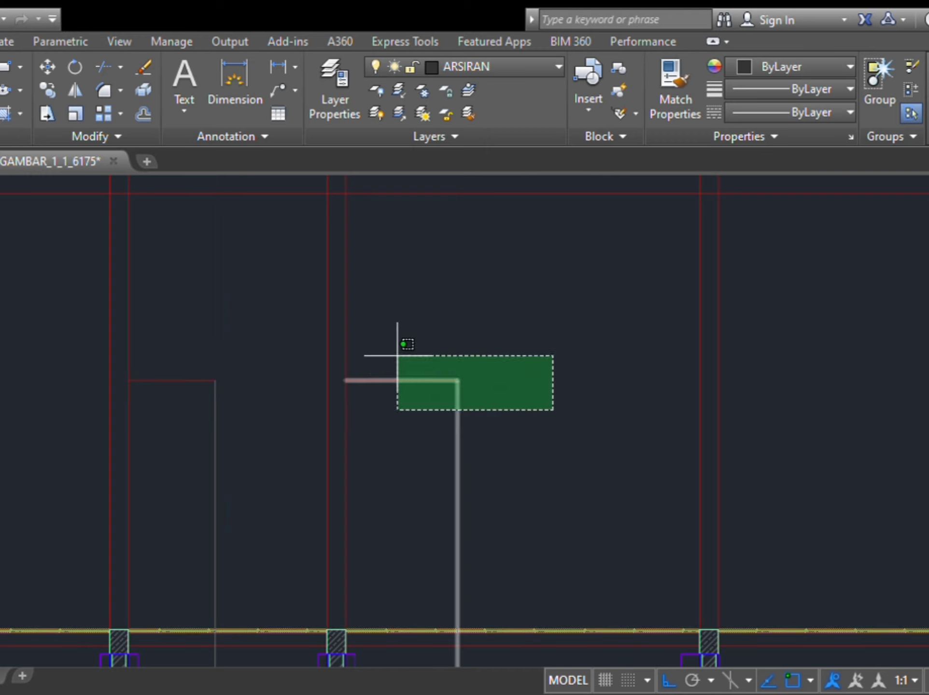
pyautogui.click(397, 355)
pyautogui.click(234, 410)
pyautogui.click(192, 359)
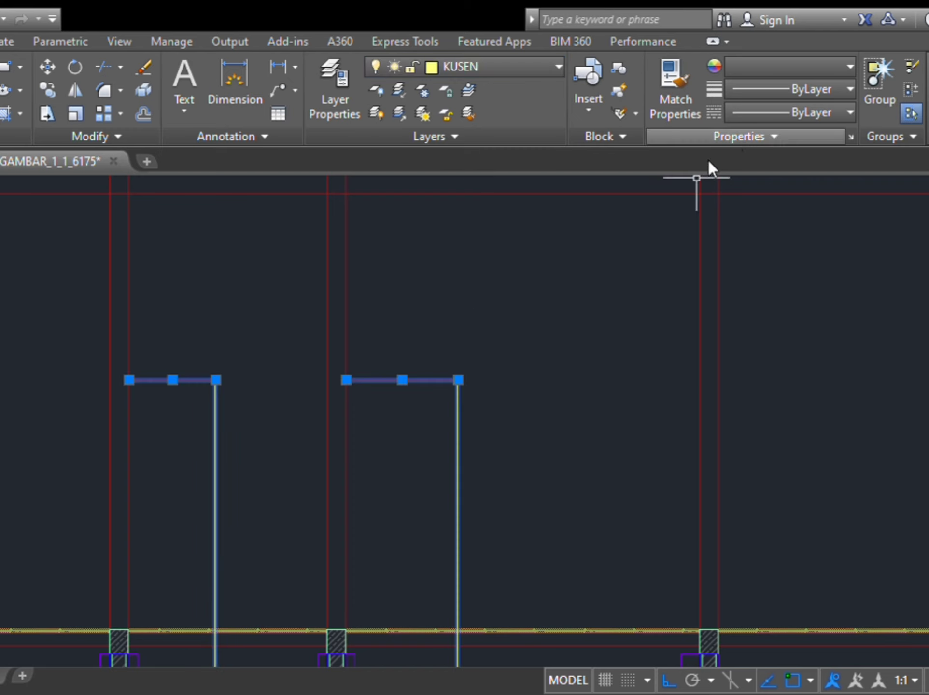
pyautogui.press('Escape')
pyautogui.click(434, 381)
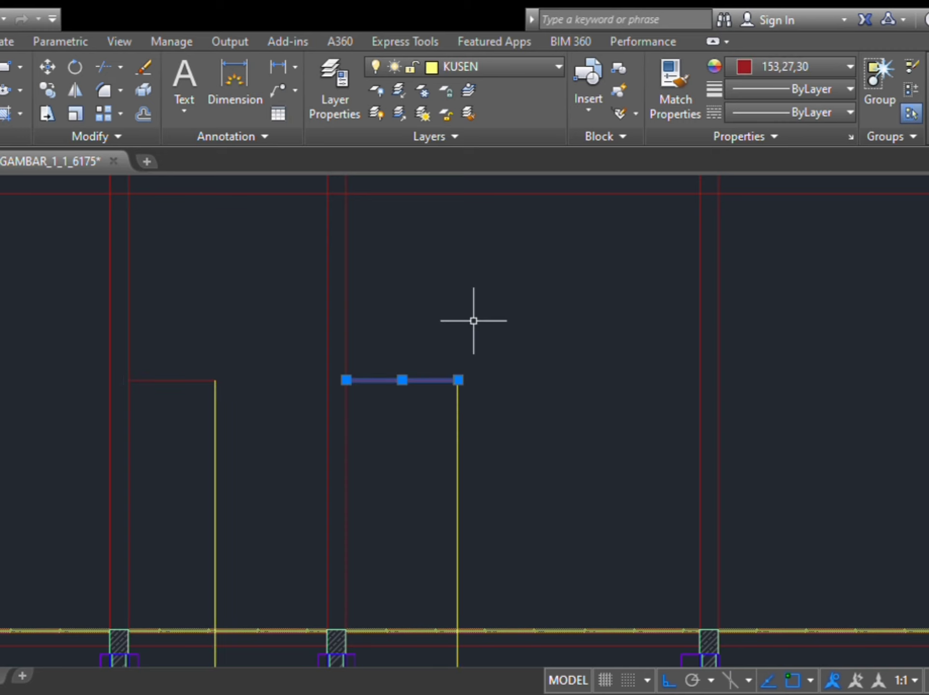
pyautogui.press('Escape')
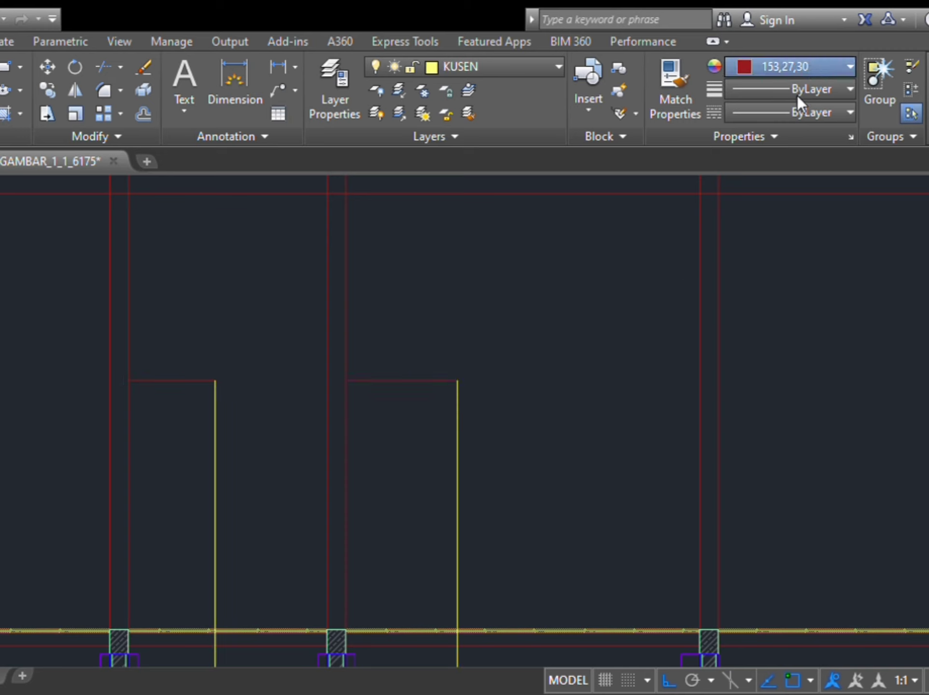
# Step: Set the colour of both door head lines in the section to ByLayer
pyautogui.click(386, 381)
pyautogui.click(155, 381)
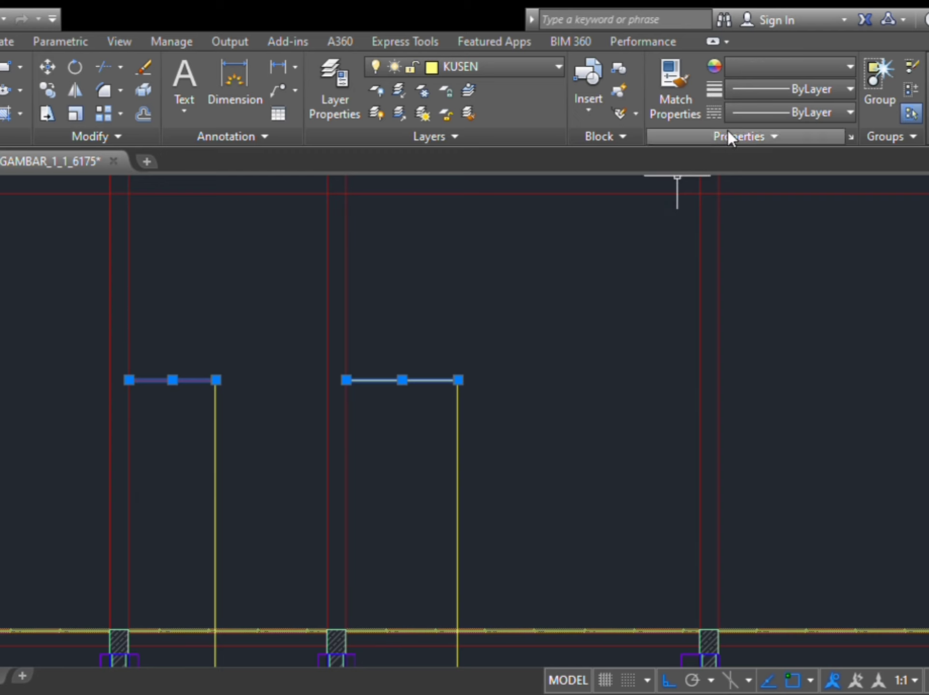
pyautogui.click(759, 69)
pyautogui.click(781, 95)
pyautogui.press('Escape')
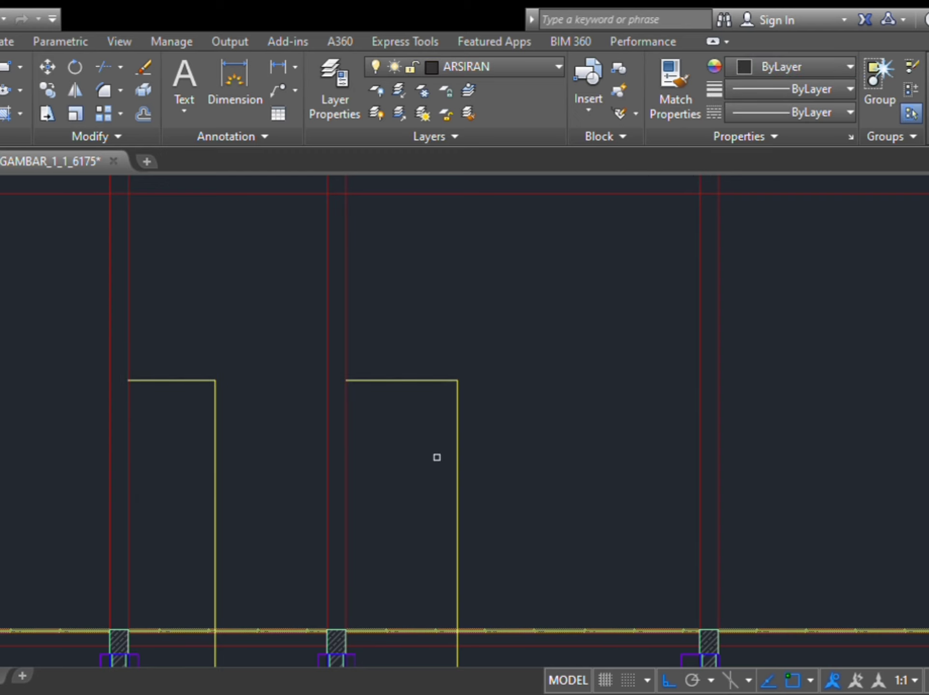
# Step: Offset the jamb and head lines of the bedroom door on the right inward to give its frame thickness
pyautogui.click(457, 469)
pyautogui.click(419, 474)
pyautogui.click(418, 382)
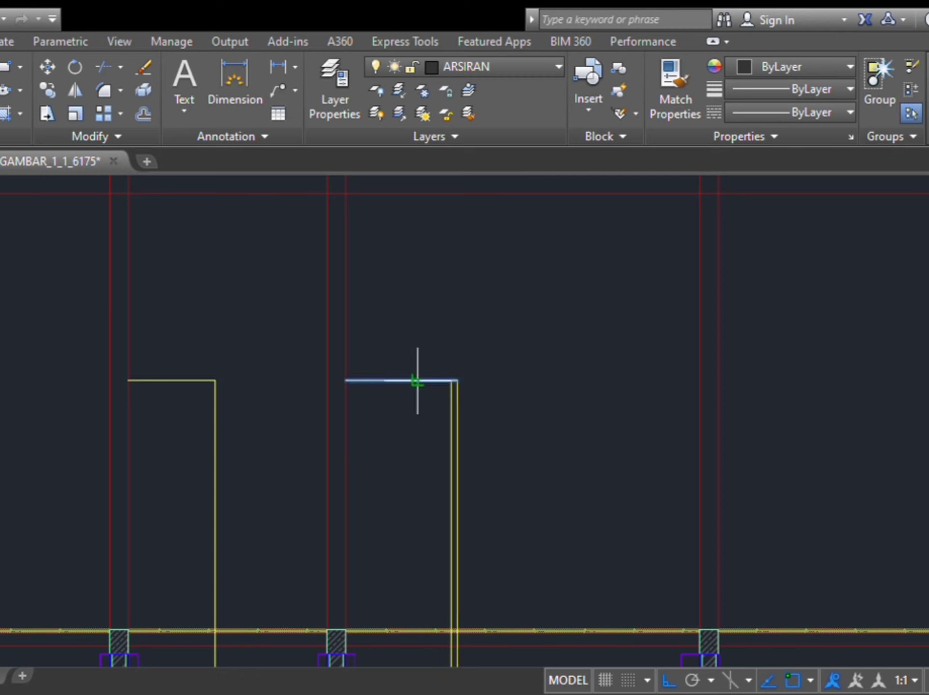
pyautogui.click(424, 445)
# Step: Offset the jamb and head lines of the other door inward to give its frame thickness
pyautogui.click(218, 460)
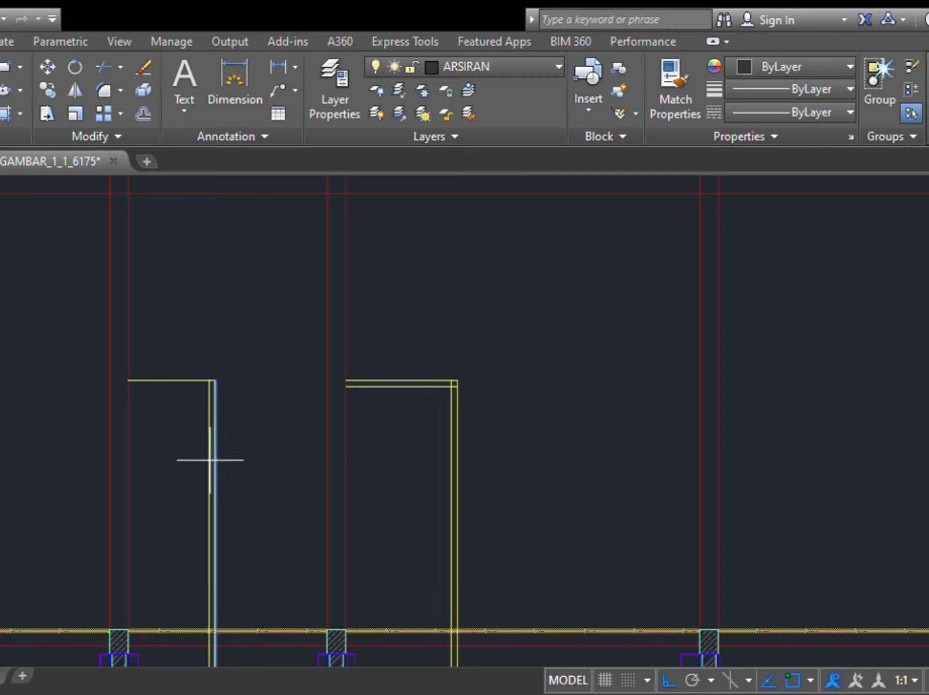
pyautogui.click(184, 459)
pyautogui.click(191, 380)
pyautogui.click(191, 436)
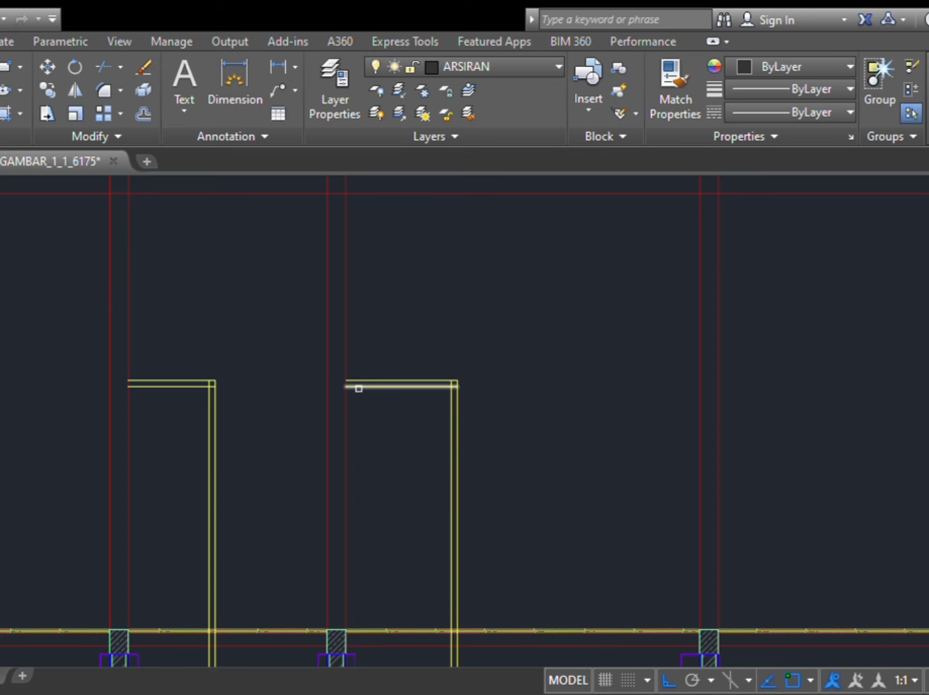
# Step: Trim the overlapping inner frame lines at the door corners and cut off the door jambs below the floor line
pyautogui.scroll(4, 415, 392)
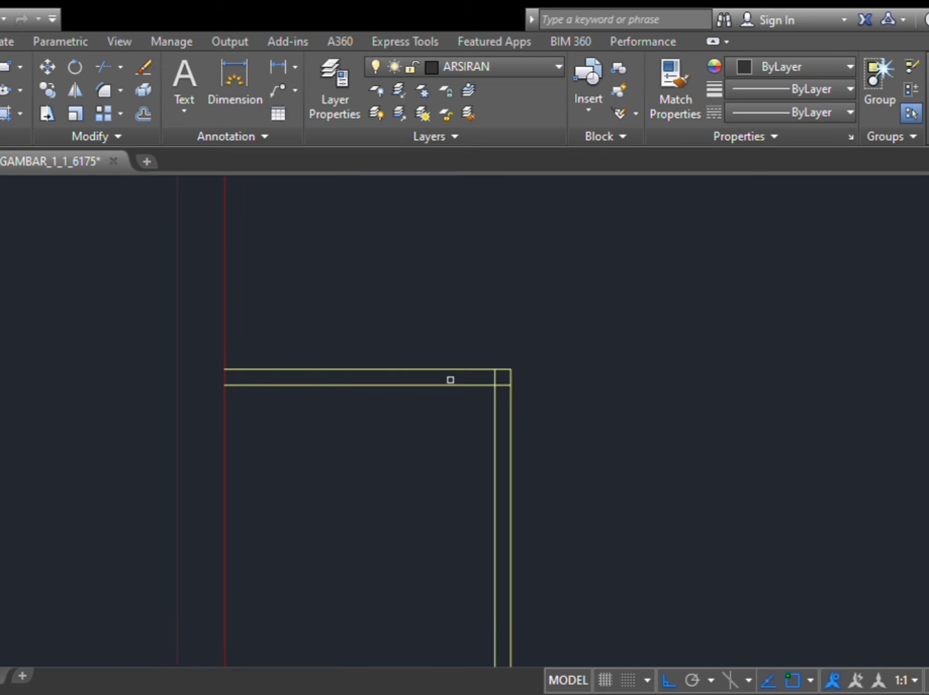
pyautogui.click(498, 398)
pyautogui.scroll(-4, 2, 406)
pyautogui.moveTo(3, 406); pyautogui.dragTo(212, 184, button='middle')
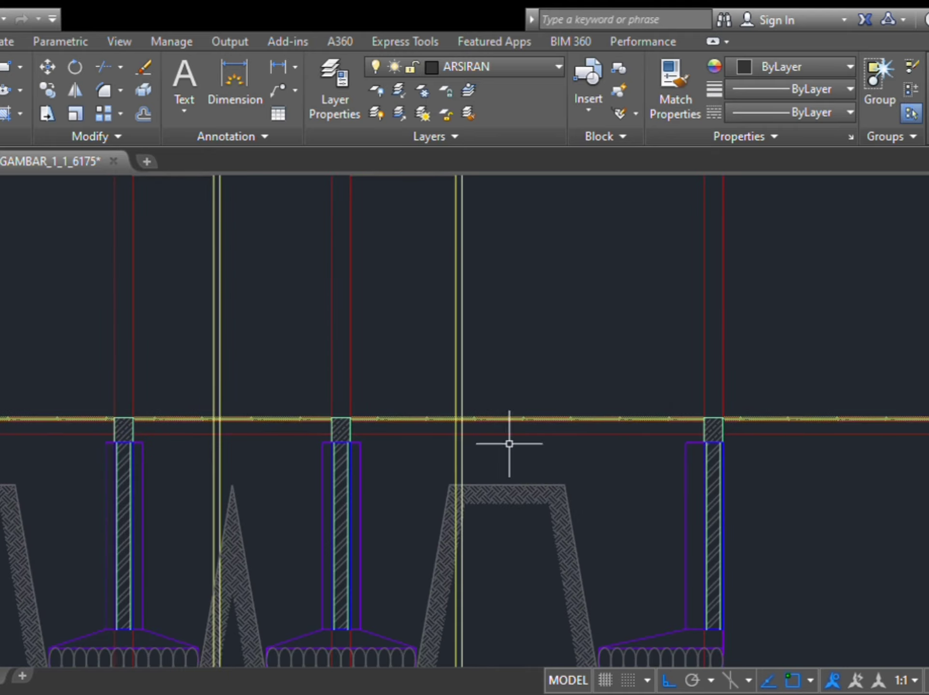
pyautogui.scroll(4, 509, 445)
pyautogui.scroll(10, 423, 359)
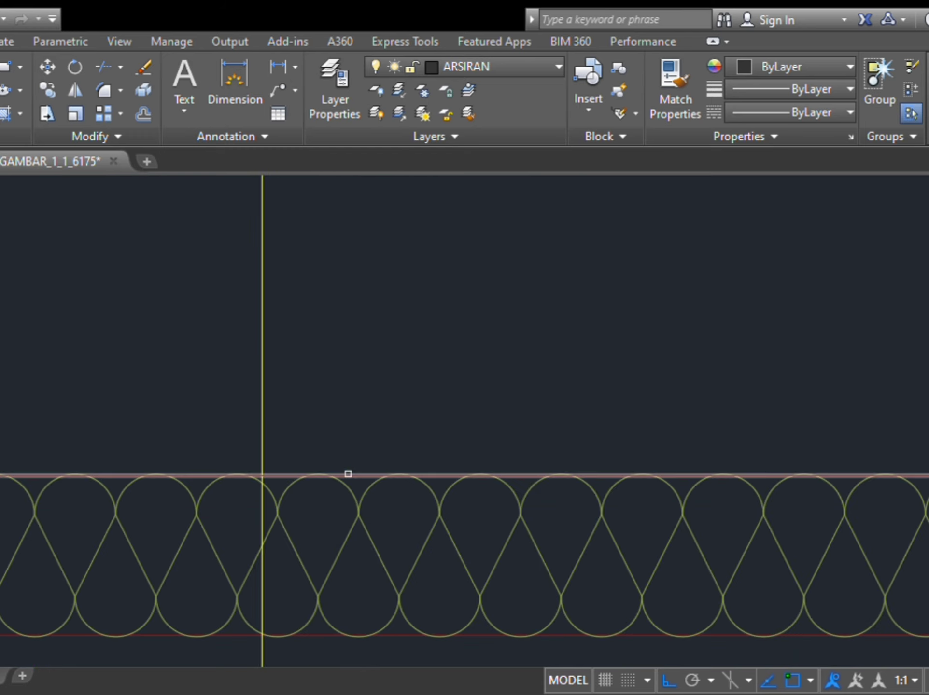
pyautogui.click(346, 476)
pyautogui.scroll(-9, 346, 473)
pyautogui.scroll(-6, 346, 472)
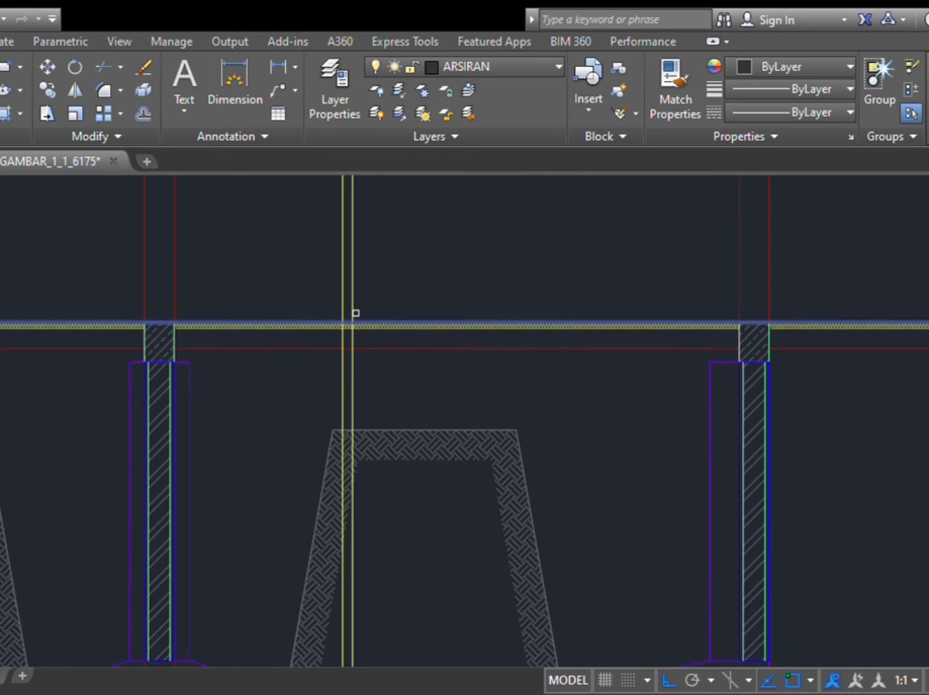
pyautogui.click(374, 378)
pyautogui.click(274, 397)
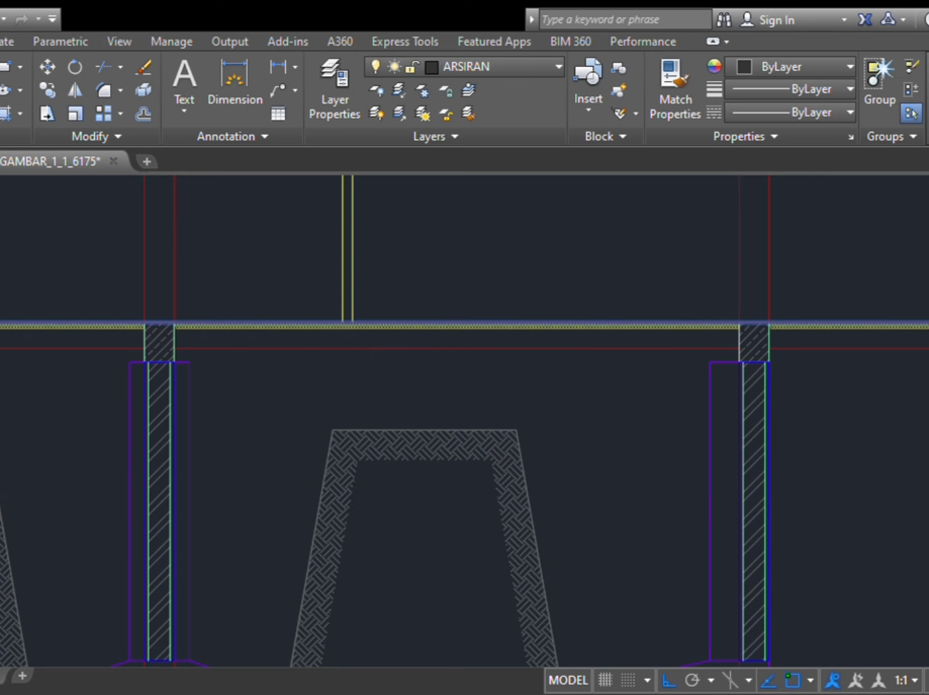
pyautogui.scroll(8, 398, 319)
# Step: Inspect the section's door frames against the floor plan below
pyautogui.scroll(-15, 1, 348)
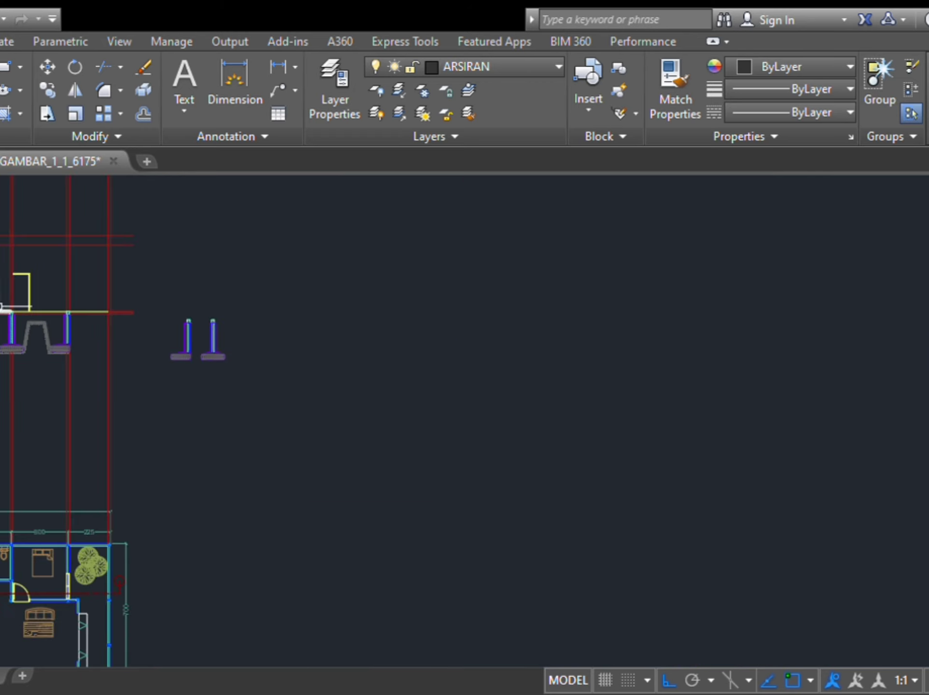
pyautogui.moveTo(0, 434); pyautogui.dragTo(14, 453, button='middle')
pyautogui.scroll(-3, 43, 459)
pyautogui.scroll(10, 53, 442)
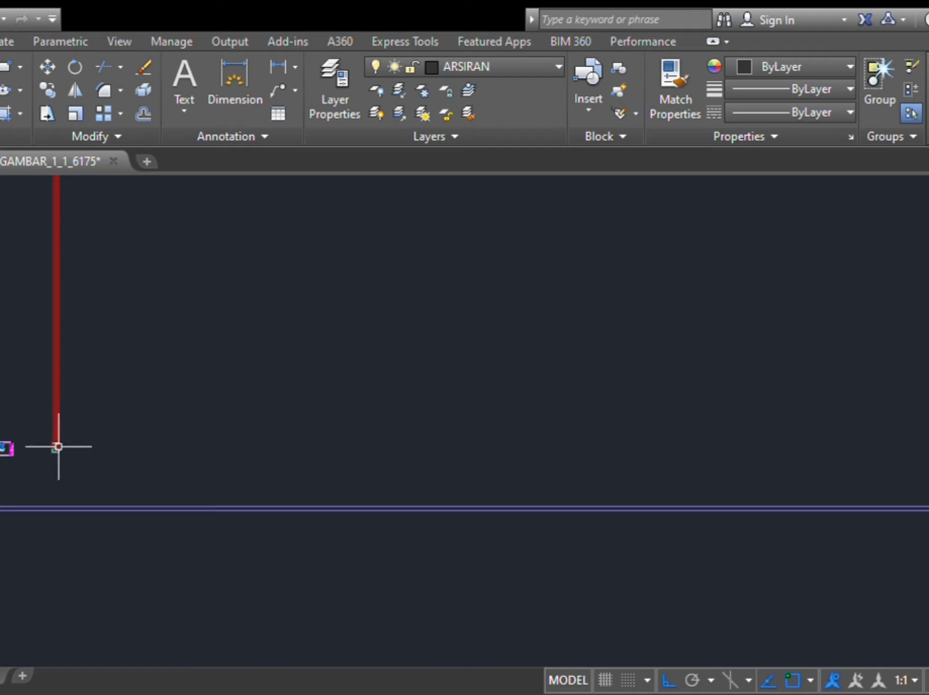
pyautogui.moveTo(68, 438); pyautogui.dragTo(273, 401, button='middle')
pyautogui.scroll(-8, 266, 405)
pyautogui.scroll(7, 311, 386)
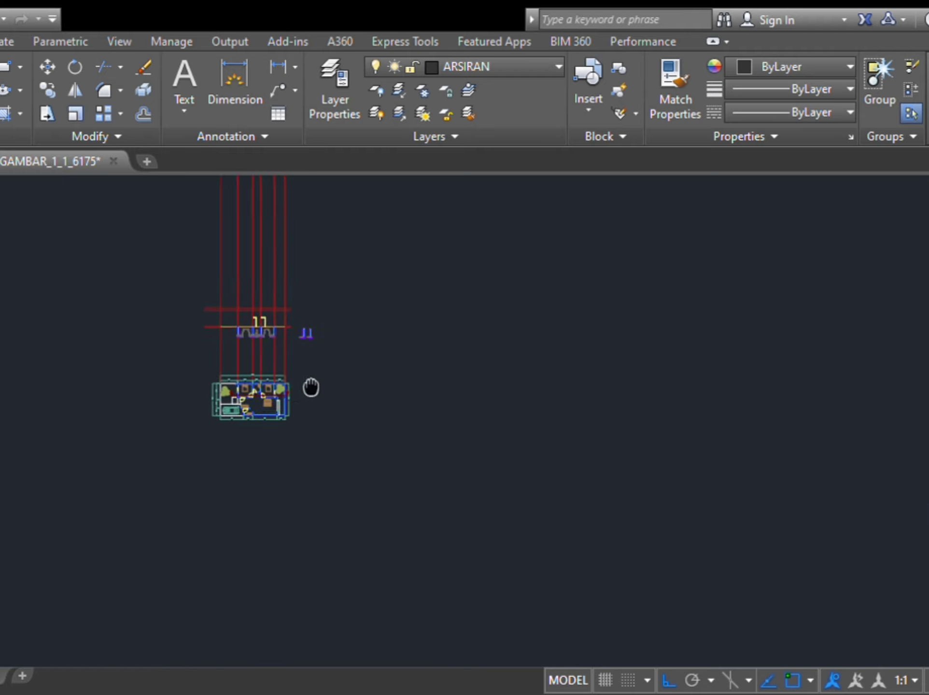
pyautogui.moveTo(281, 339)
pyautogui.mouseDown(button='middle')
pyautogui.moveTo(294, 360)
pyautogui.moveTo(323, 544)
pyautogui.mouseUp(button='middle')
pyautogui.scroll(4, 315, 347)
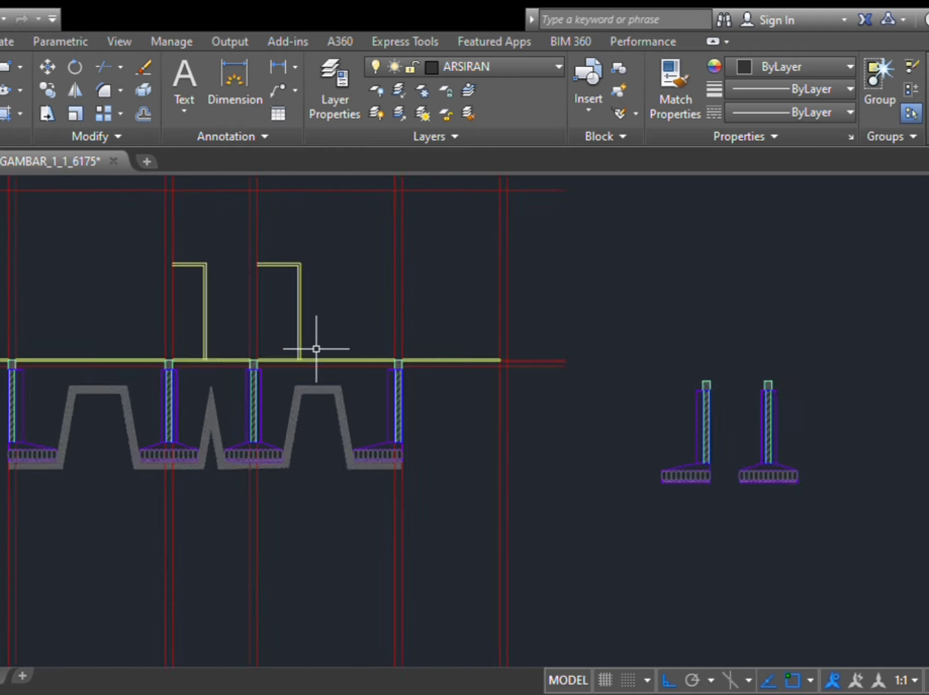
pyautogui.scroll(-8, 333, 335)
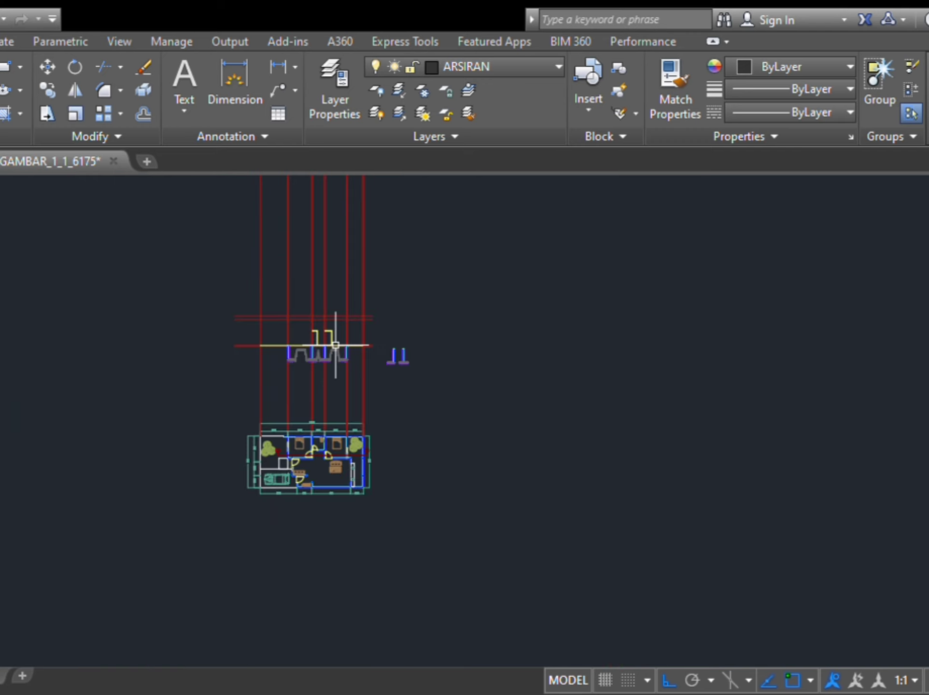
pyautogui.scroll(7, 303, 351)
pyautogui.scroll(-8, 303, 352)
pyautogui.scroll(7, 332, 386)
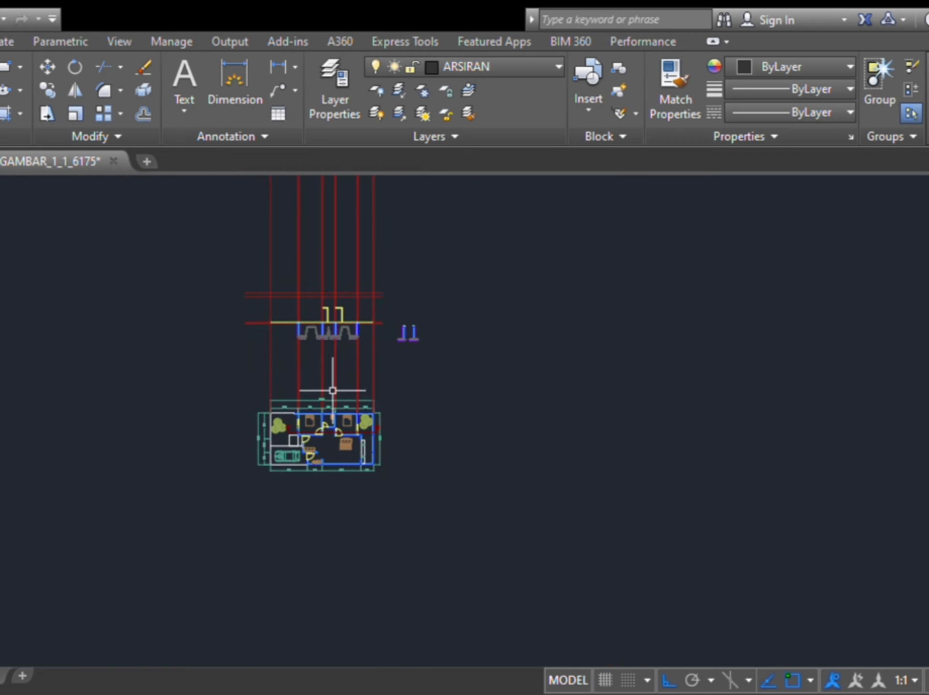
# Step: Copy the window in the left bedroom's outer wall from the floor plan up to the leftmost foundation's wall in the section
pyautogui.scroll(4, 278, 225)
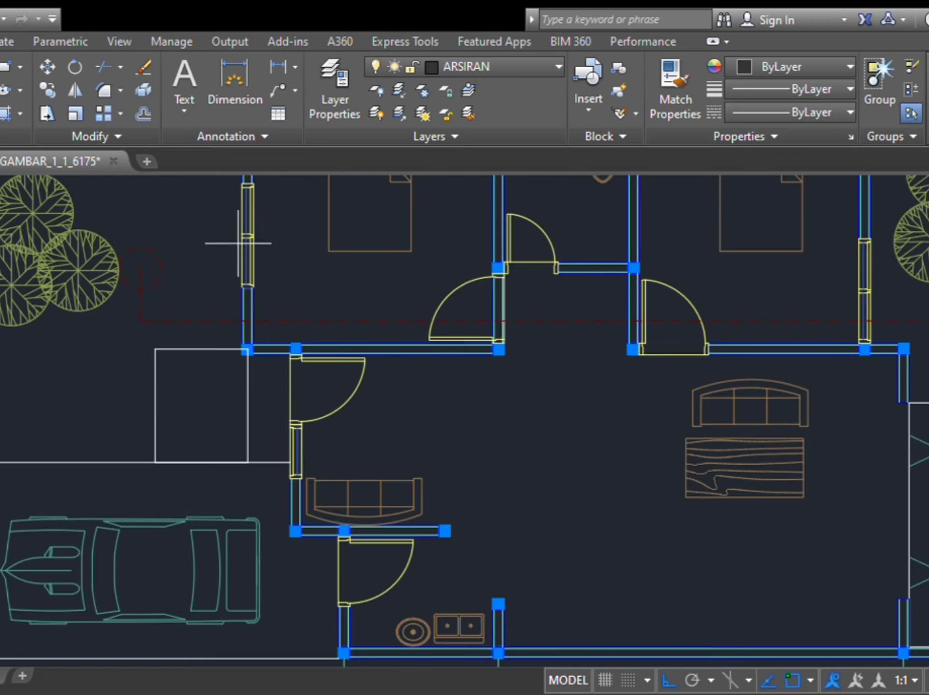
pyautogui.click(244, 255)
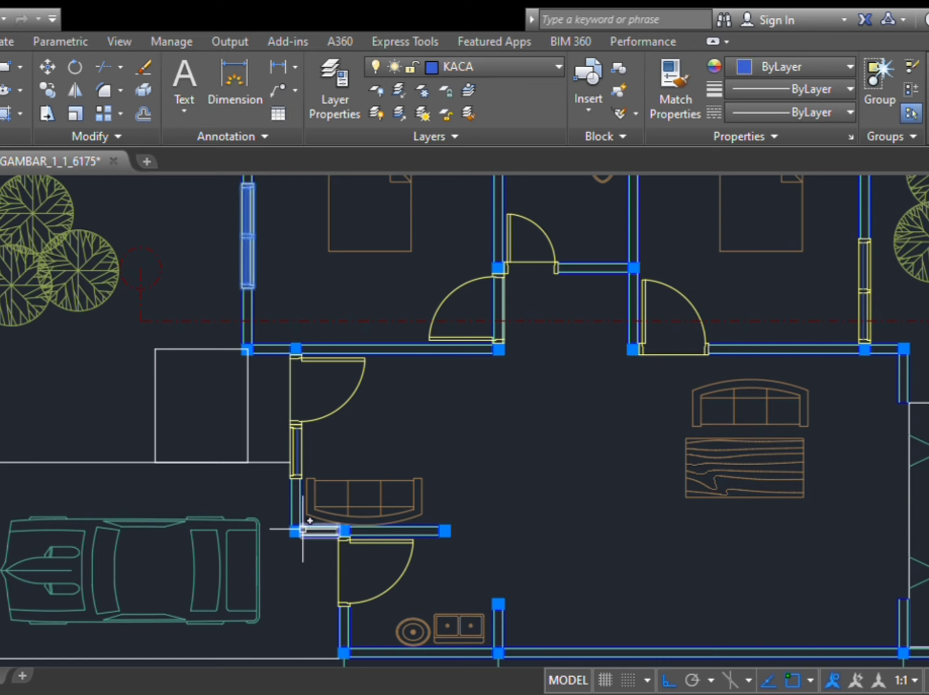
pyautogui.press('Escape')
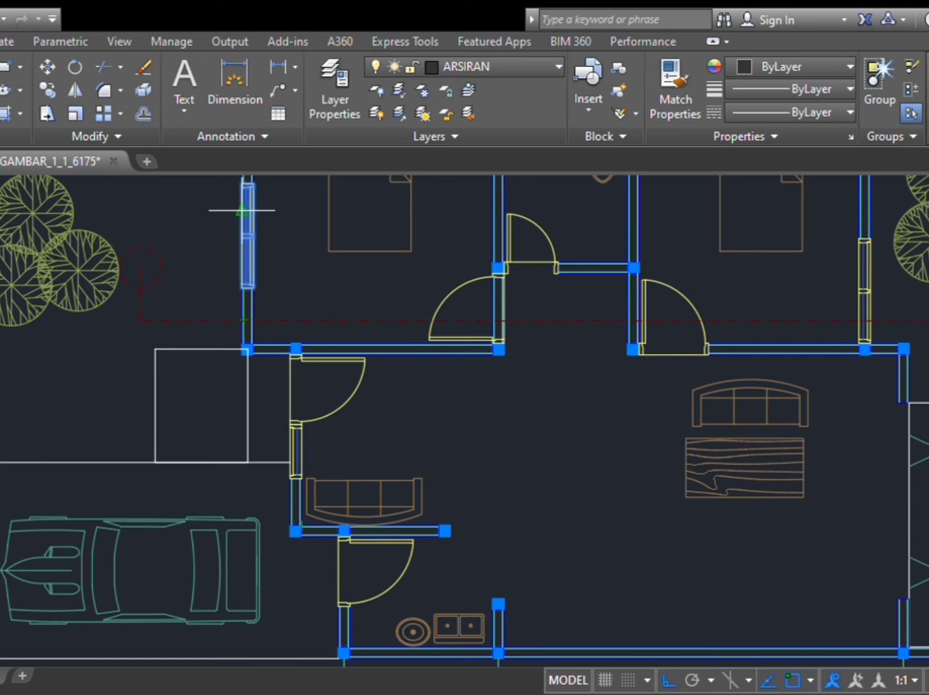
pyautogui.scroll(-7, 263, 269)
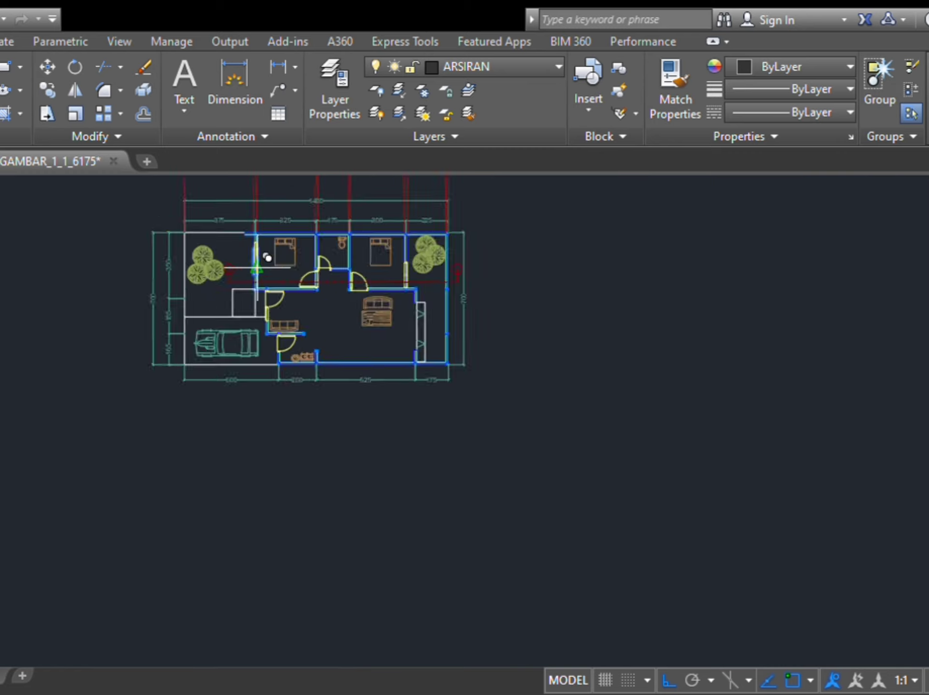
pyautogui.scroll(2, 276, 188)
pyautogui.scroll(-2, 265, 217)
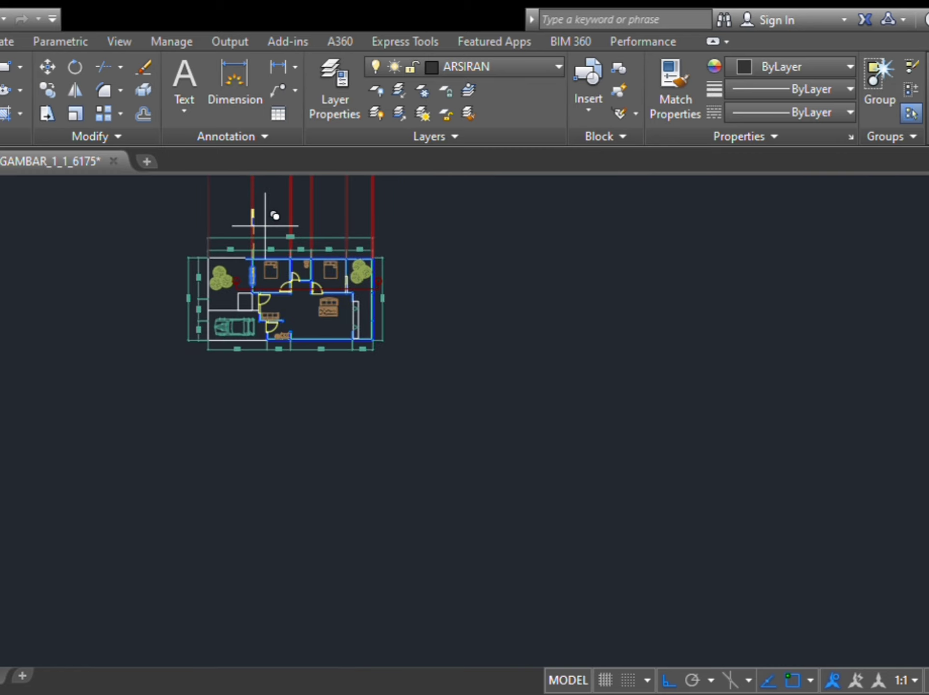
pyautogui.scroll(2, 265, 225)
pyautogui.moveTo(269, 215); pyautogui.dragTo(300, 374, button='middle')
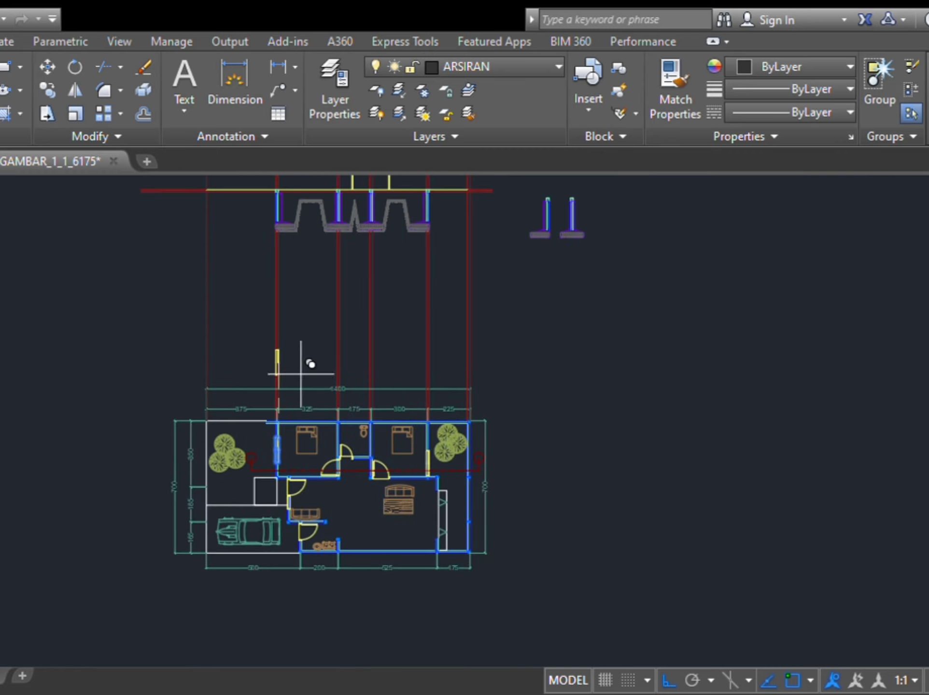
pyautogui.scroll(-2, 301, 374)
pyautogui.scroll(8, 272, 410)
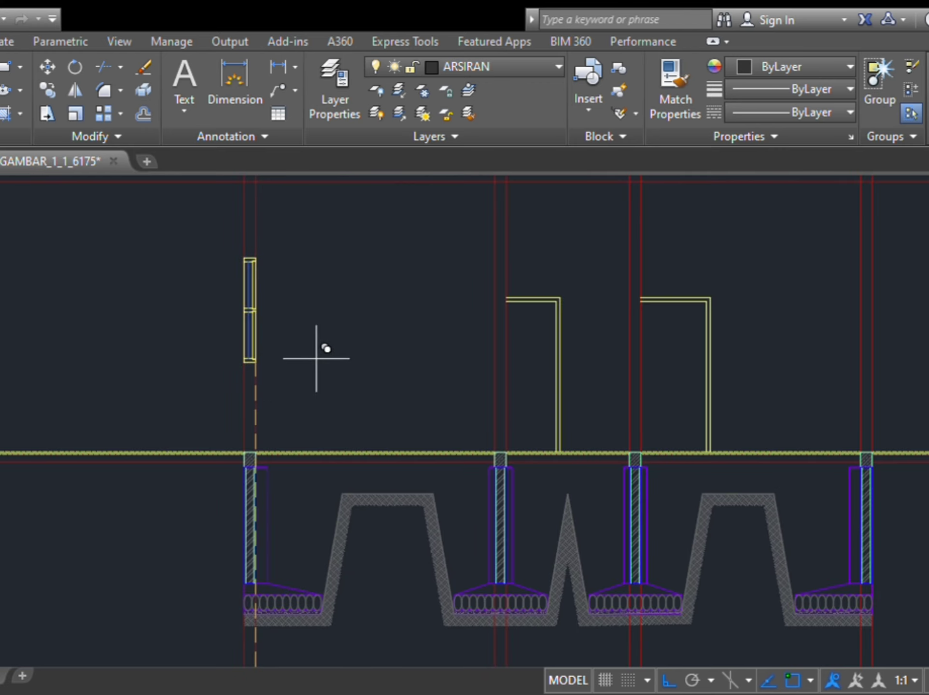
# Step: Copy the window in the right bedroom's garden wall from the floor plan up to the matching wall above the section's floor line
pyautogui.scroll(-4, 316, 358)
pyautogui.moveTo(242, 270); pyautogui.dragTo(197, 166, button='middle')
pyautogui.scroll(-3, 319, 227)
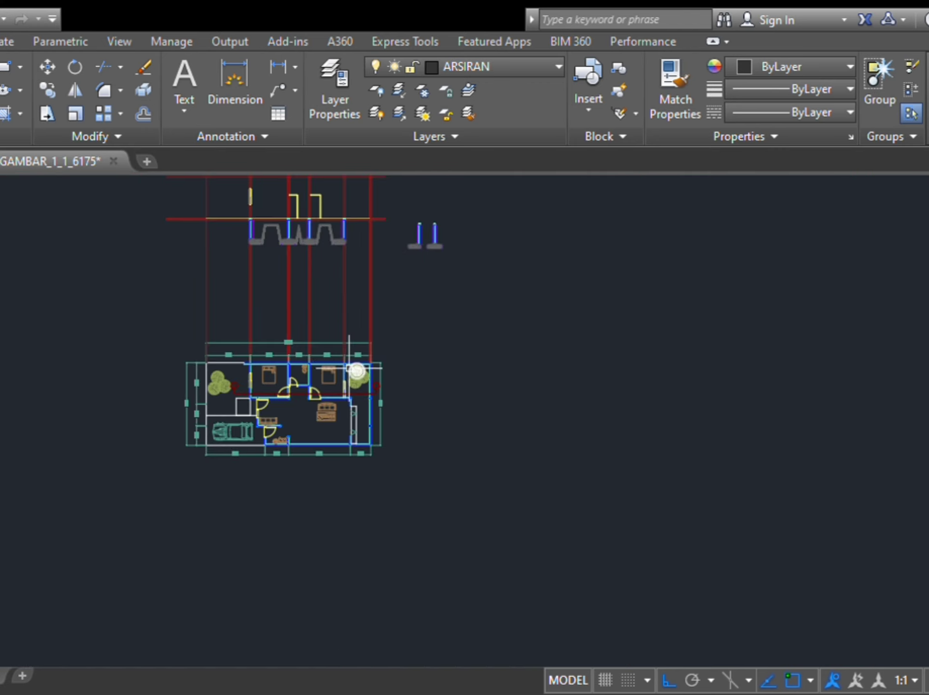
pyautogui.scroll(4, 349, 370)
pyautogui.click(348, 381)
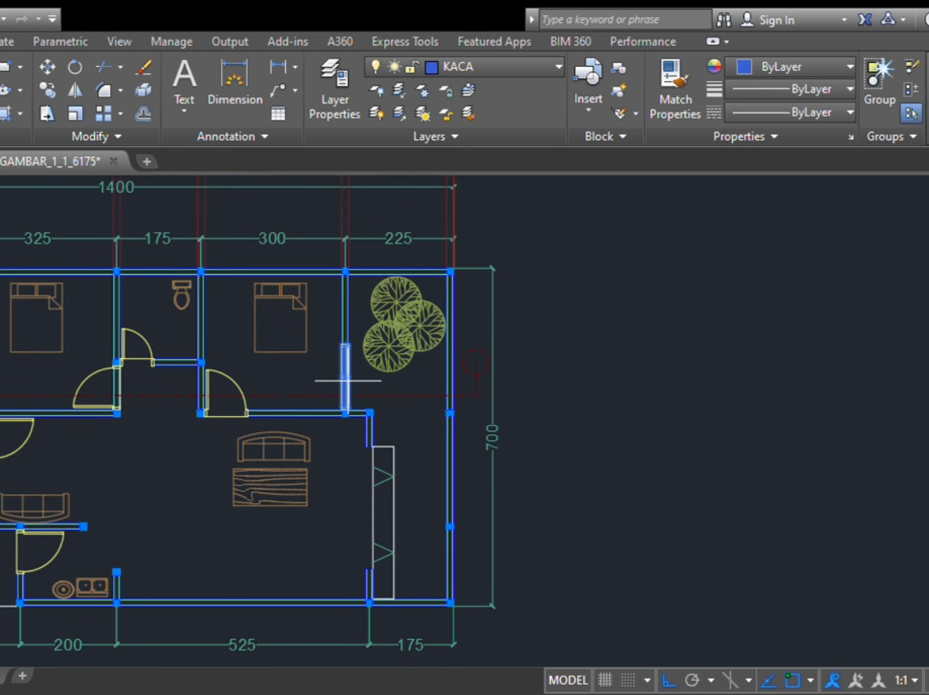
pyautogui.scroll(4, 347, 381)
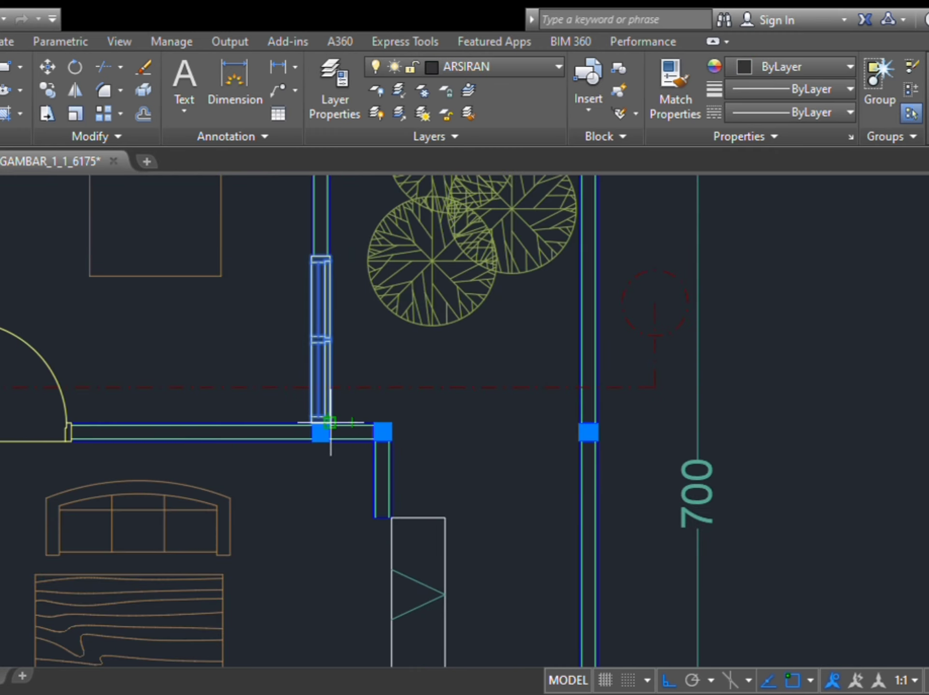
pyautogui.scroll(-6, 349, 311)
pyautogui.scroll(6, 349, 301)
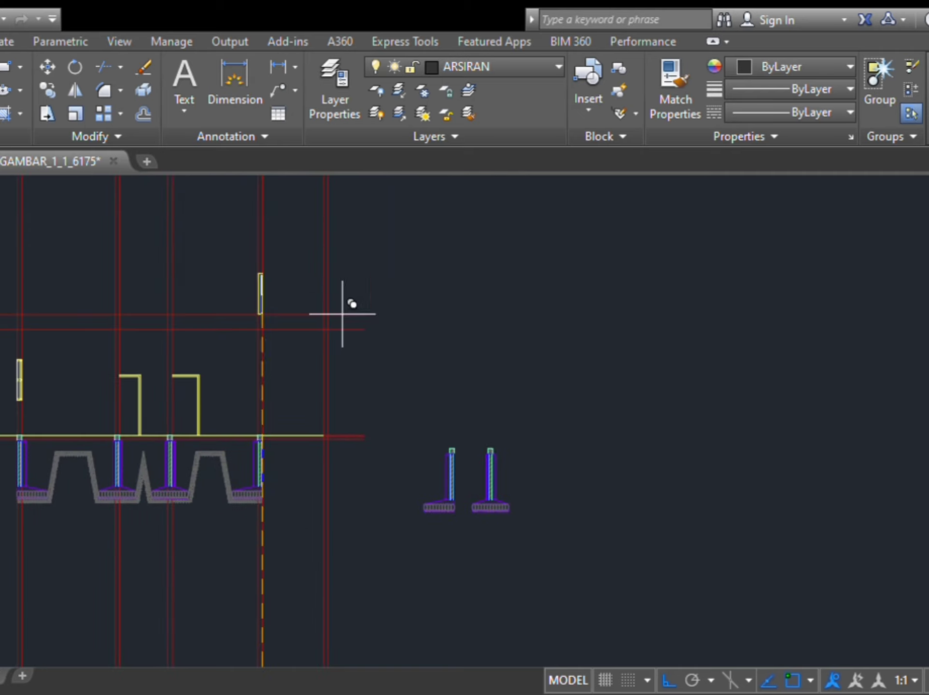
pyautogui.scroll(4, 278, 415)
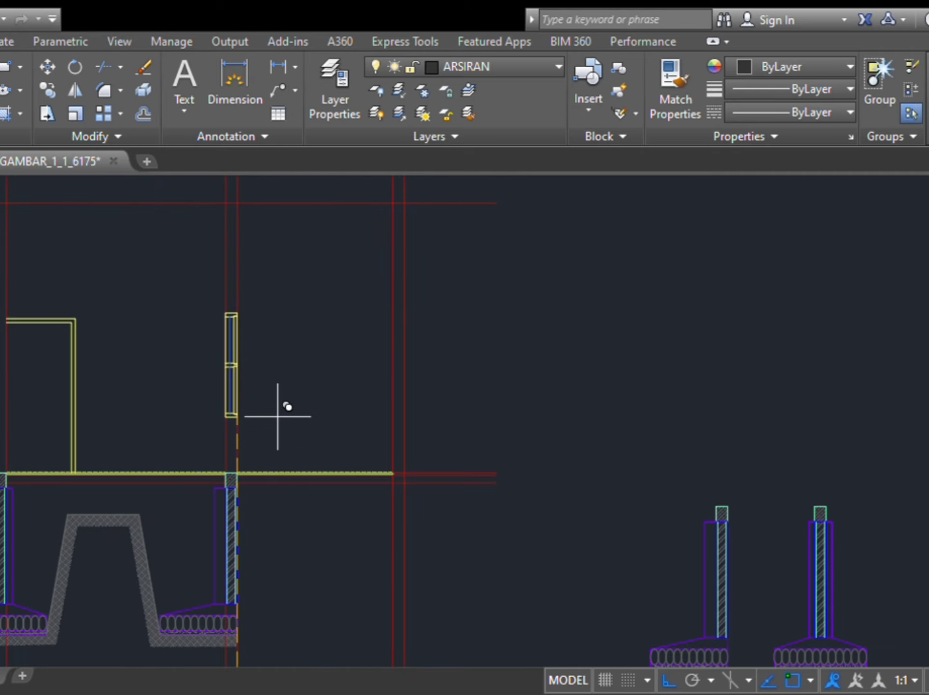
pyautogui.scroll(-2, 278, 415)
pyautogui.moveTo(291, 419); pyautogui.dragTo(477, 415, button='middle')
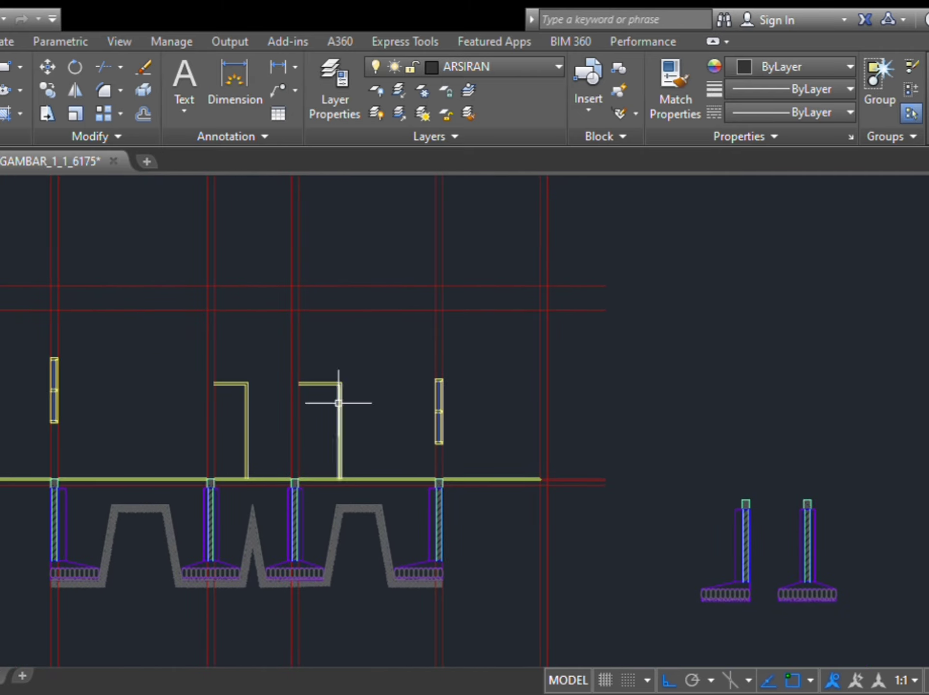
# Step: Make BALOK the current layer and draw a 15 by 15 square in the empty area left of the door walls
pyautogui.scroll(4, 96, 309)
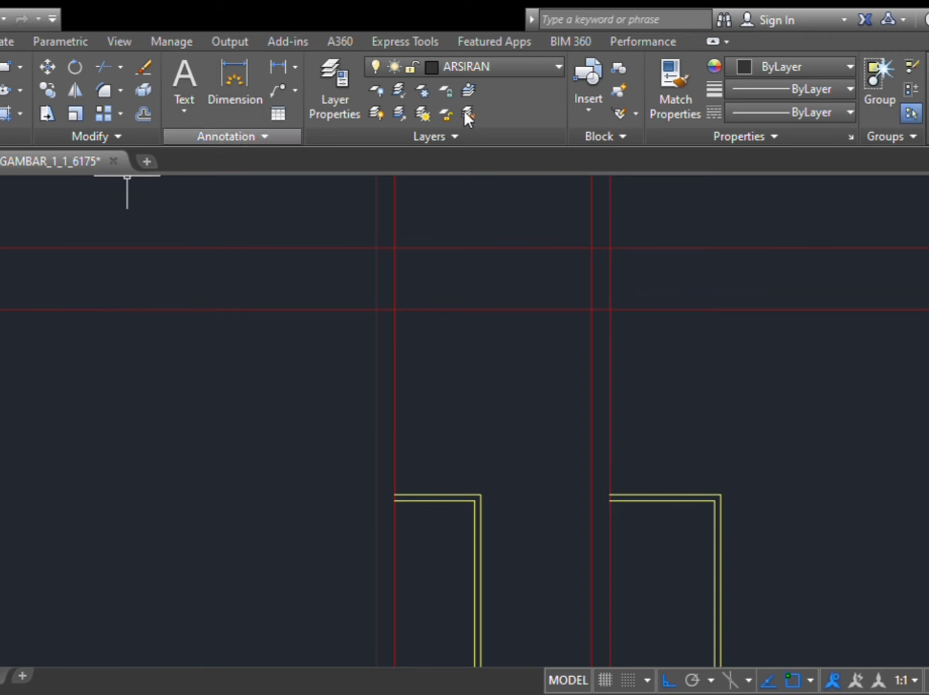
pyautogui.click(482, 214)
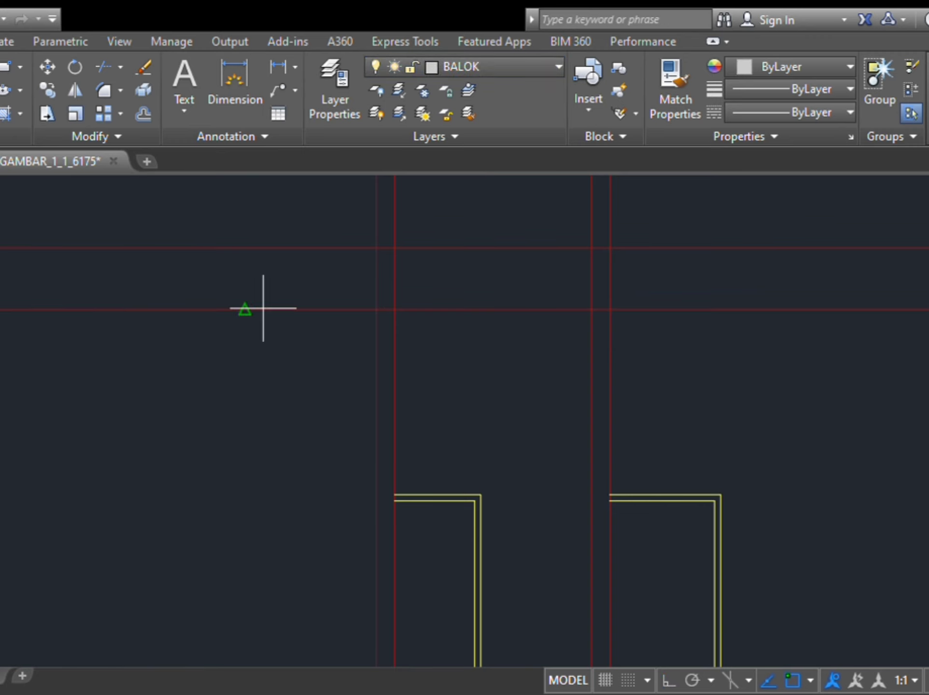
pyautogui.write('15,15')
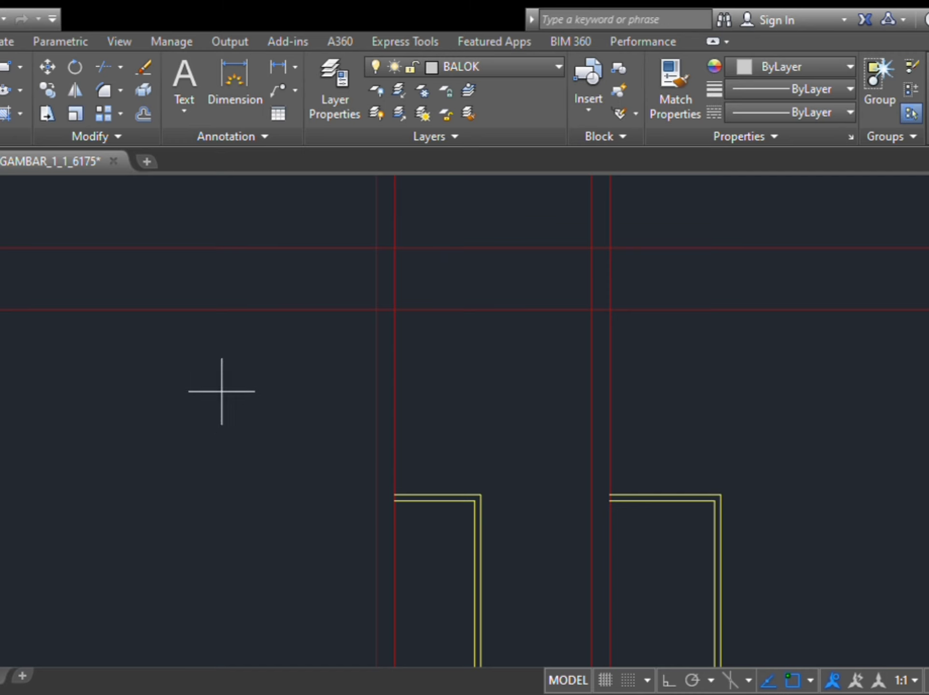
pyautogui.press('Return')
pyautogui.press('F8')
pyautogui.click(209, 366)
pyautogui.press('Return')
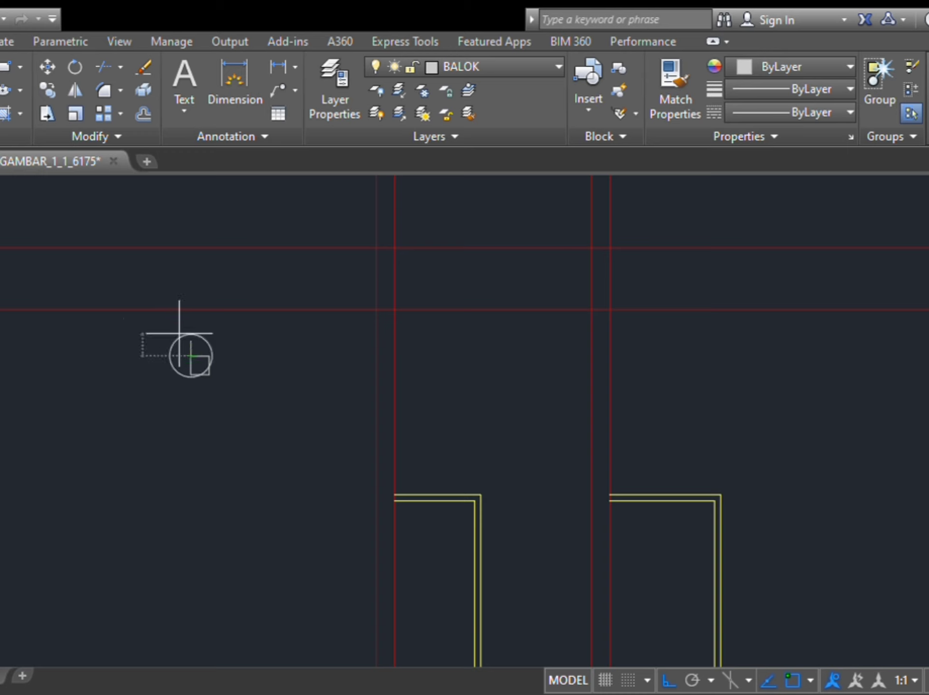
# Step: Move the beam square onto the section's leftmost wall, directly below the upper horizontal reference line
pyautogui.click(199, 366)
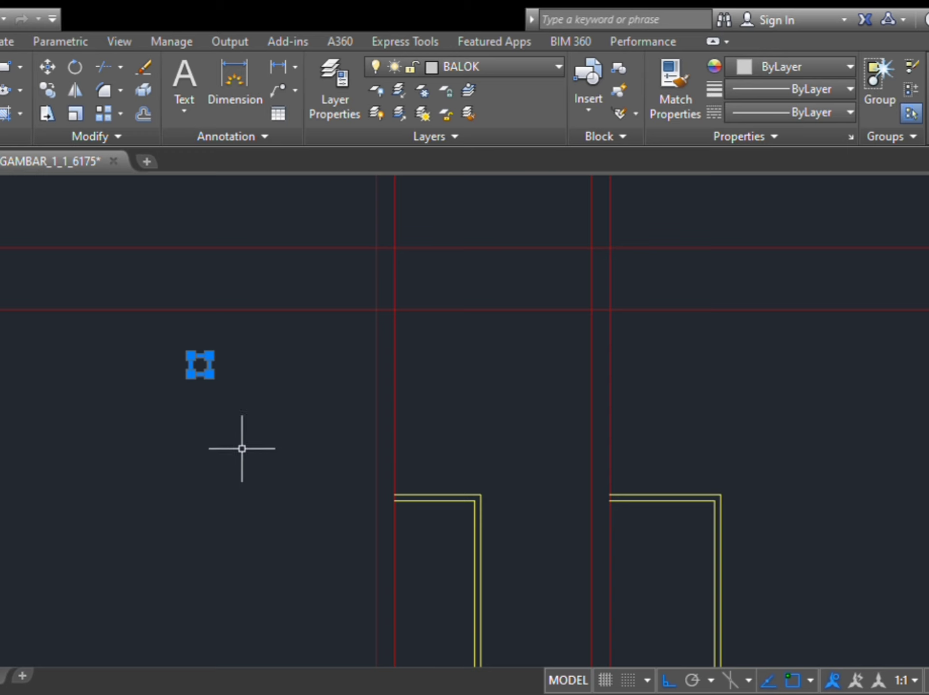
pyautogui.write('co')
pyautogui.press('Return')
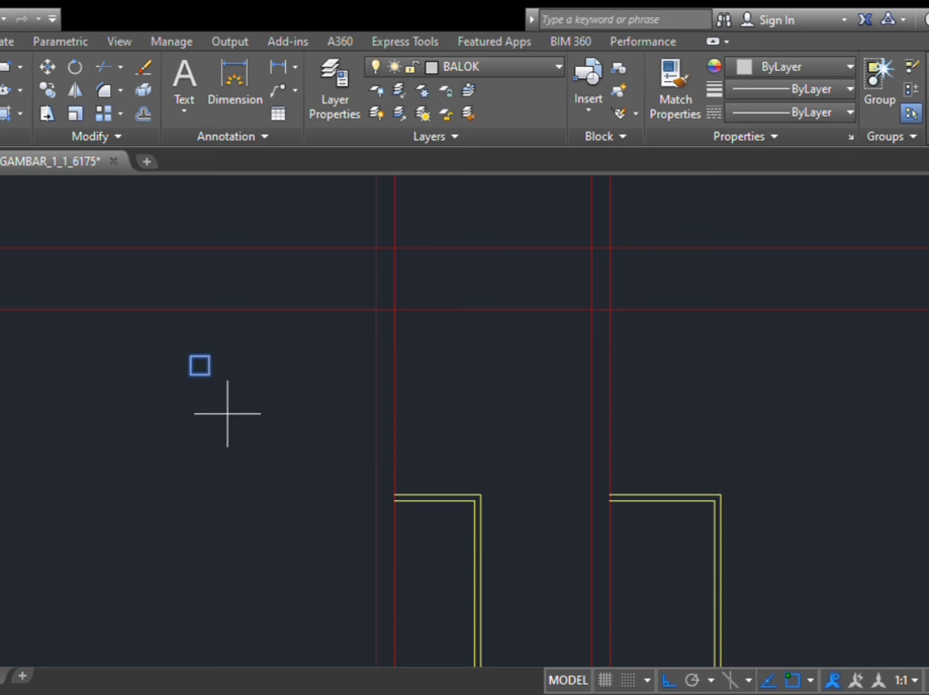
pyautogui.click(186, 349)
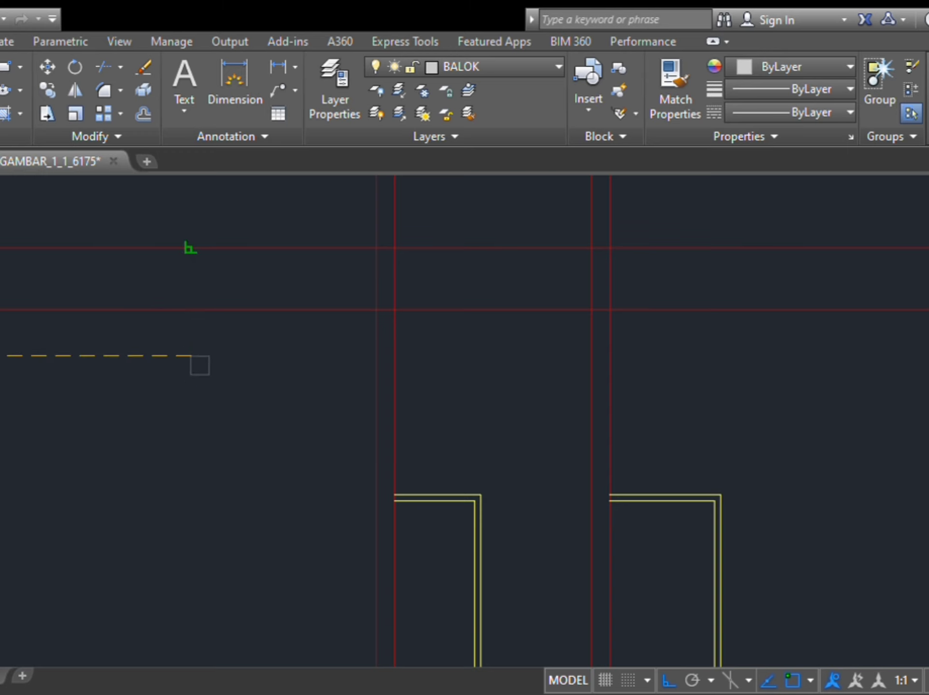
pyautogui.click(0, 245)
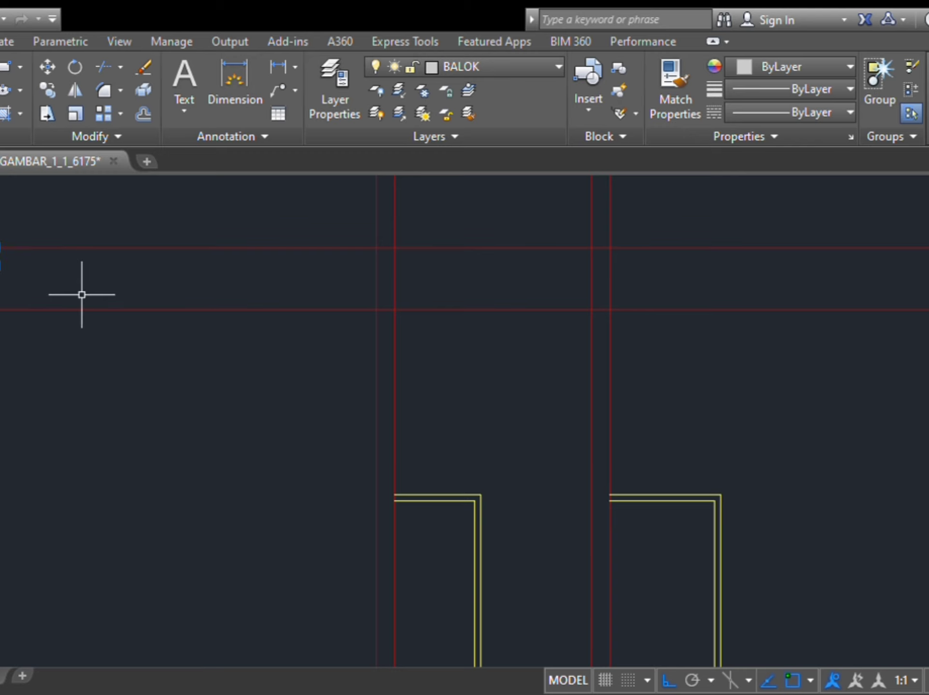
# Step: Copy the leftmost beam square to the tops of the two inner walls and the garden-side wall with the window
pyautogui.write('co')
pyautogui.press('space')
pyautogui.click(0, 247)
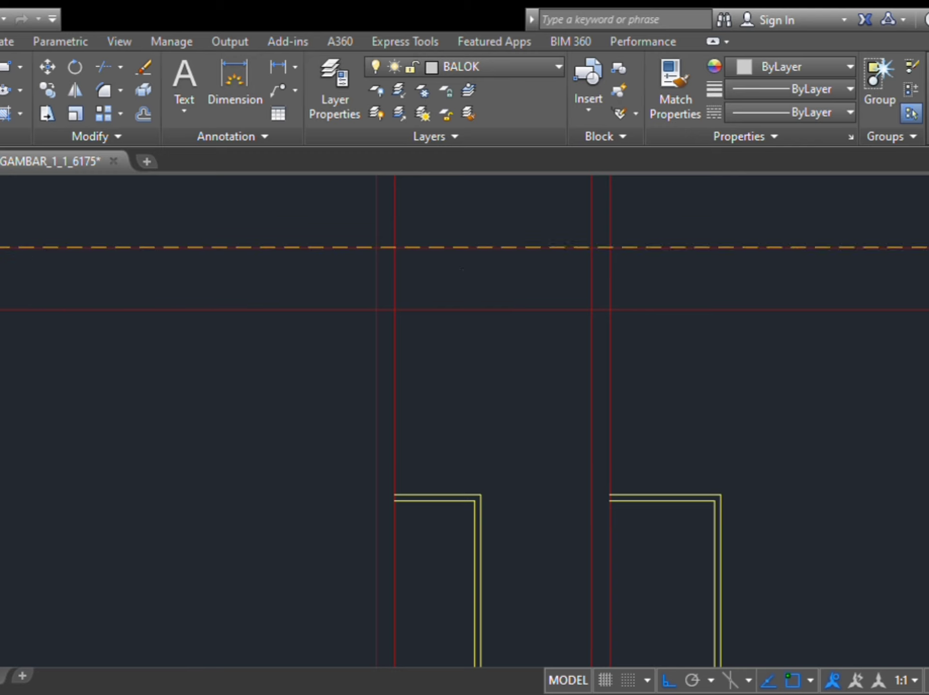
pyautogui.moveTo(927, 290); pyautogui.dragTo(650, 352, button='middle')
pyautogui.scroll(-4, 691, 304)
pyautogui.scroll(6, 686, 261)
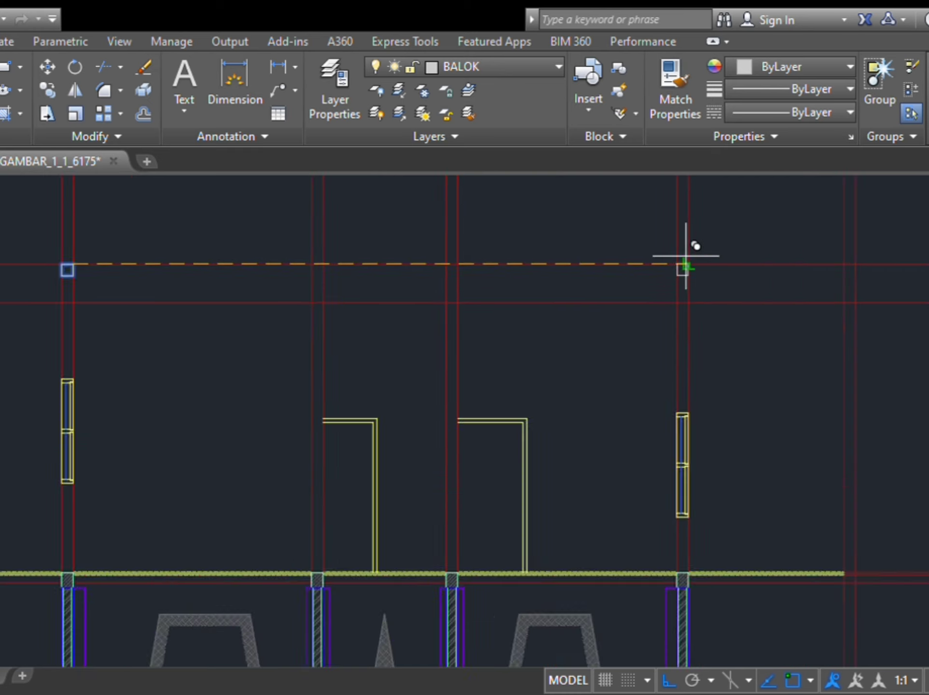
pyautogui.scroll(-4, 611, 353)
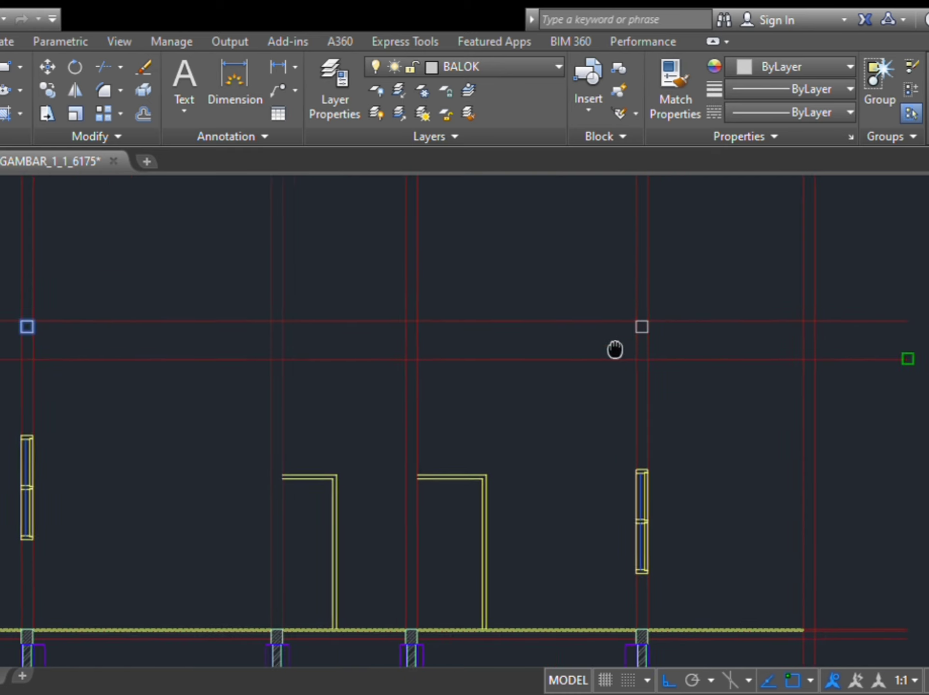
pyautogui.moveTo(614, 349); pyautogui.dragTo(644, 296, button='middle')
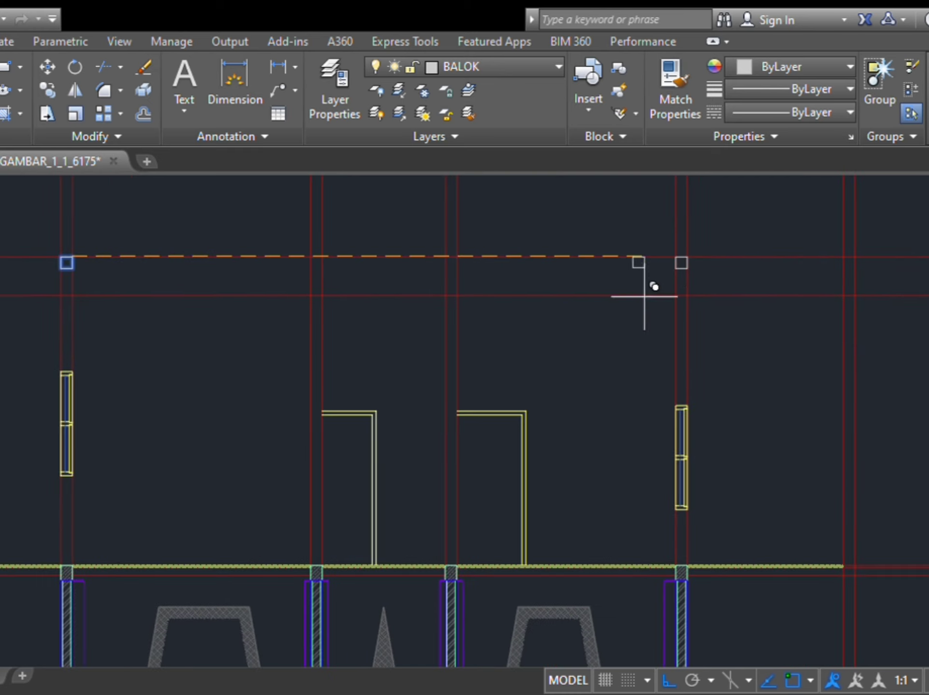
pyautogui.click(450, 260)
pyautogui.click(323, 257)
pyautogui.press('Escape')
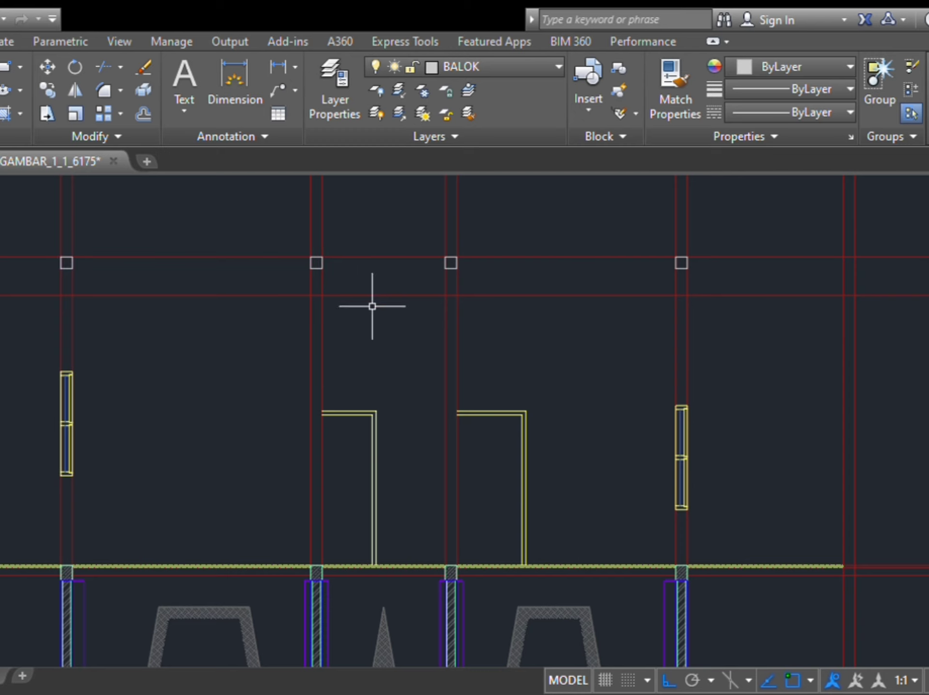
# Step: Offset the horizontal line below the beams a short distance downward to form the ceiling's second line
pyautogui.press('Return')
pyautogui.click(391, 296)
pyautogui.click(390, 348)
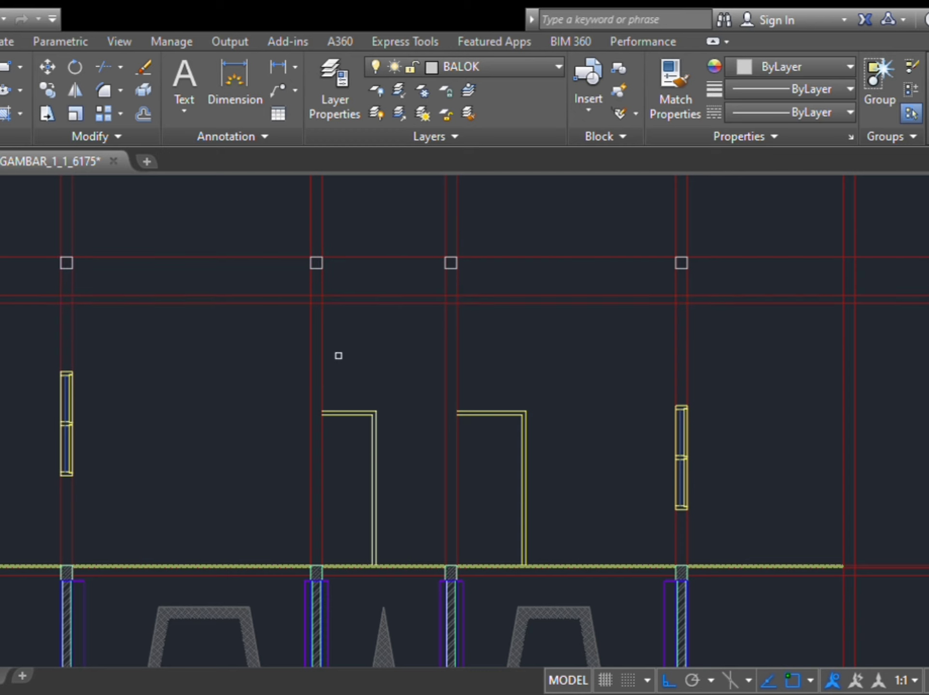
# Step: Trim both ceiling lines outside the inner faces of the two outer window walls
pyautogui.press('Return')
pyautogui.press('Return')
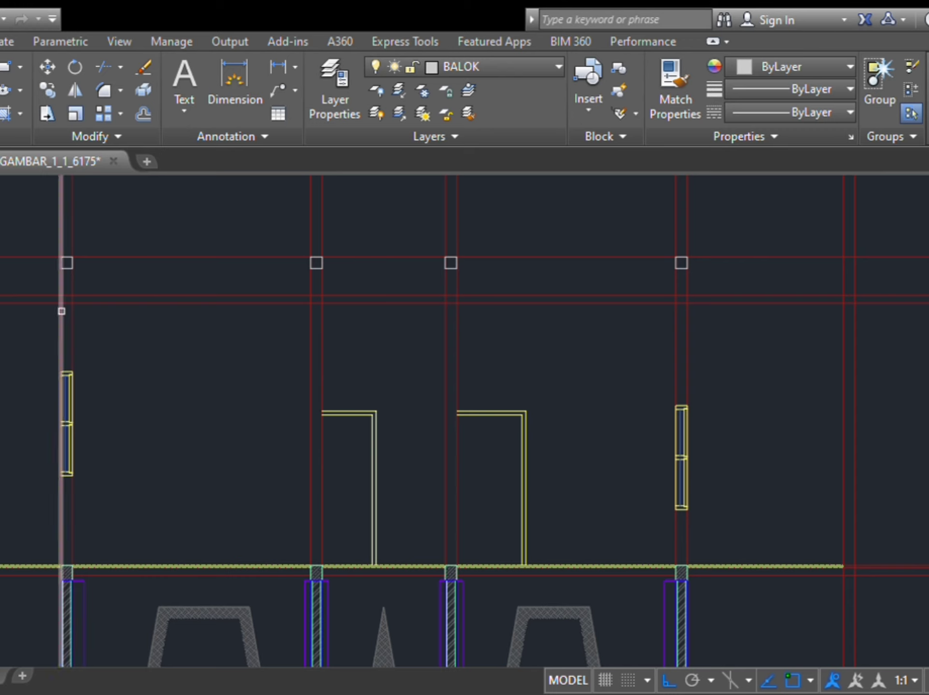
pyautogui.click(72, 324)
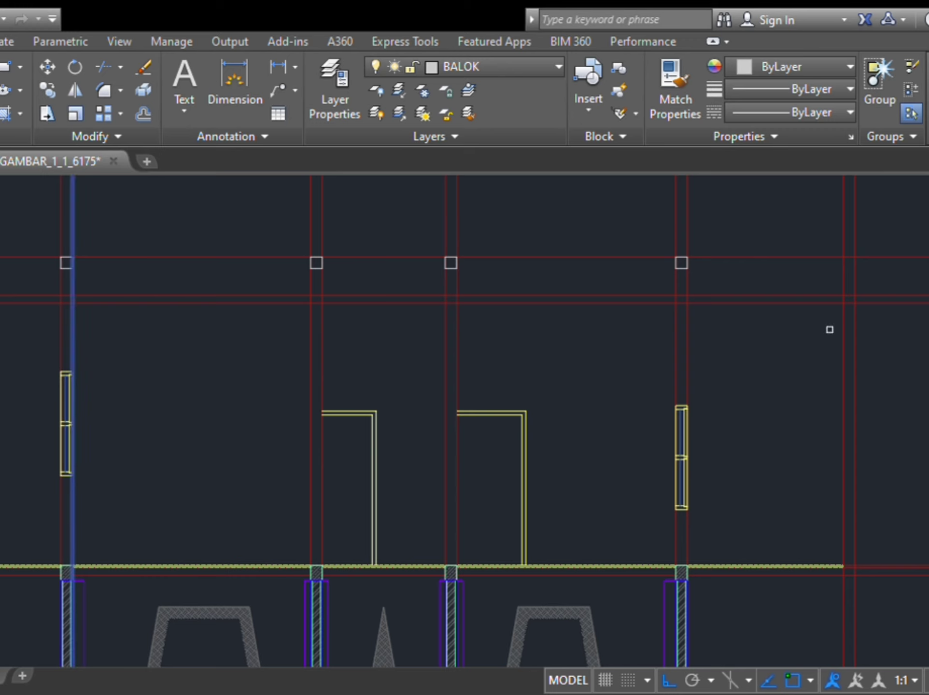
pyautogui.click(677, 332)
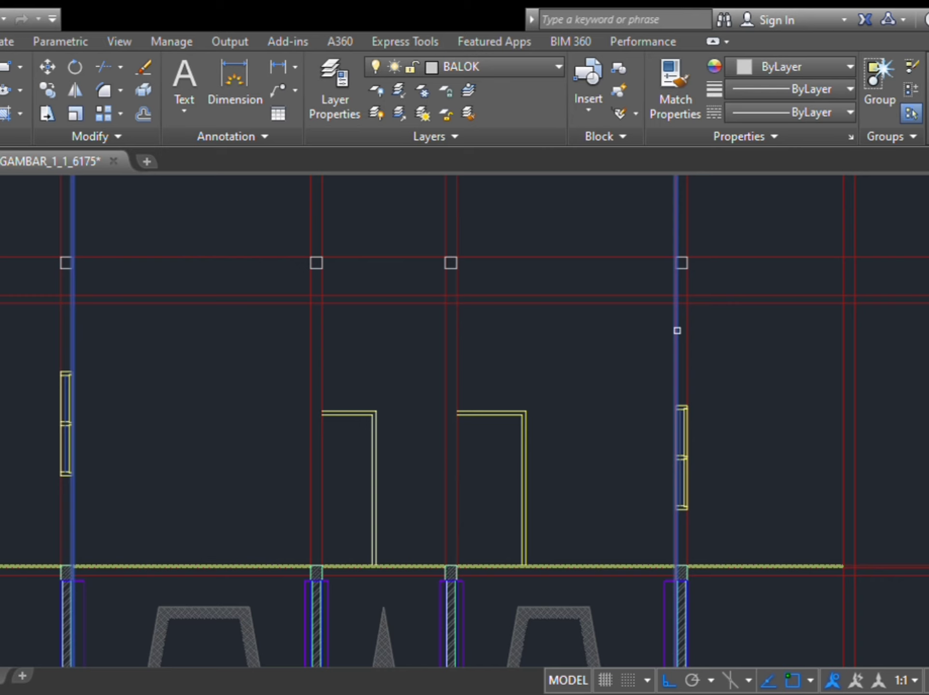
pyautogui.moveTo(751, 317); pyautogui.dragTo(737, 278)
pyautogui.moveTo(22, 332)
pyautogui.mouseDown()
pyautogui.moveTo(17, 283)
pyautogui.moveTo(3, 285)
pyautogui.mouseUp()
pyautogui.press('Escape')
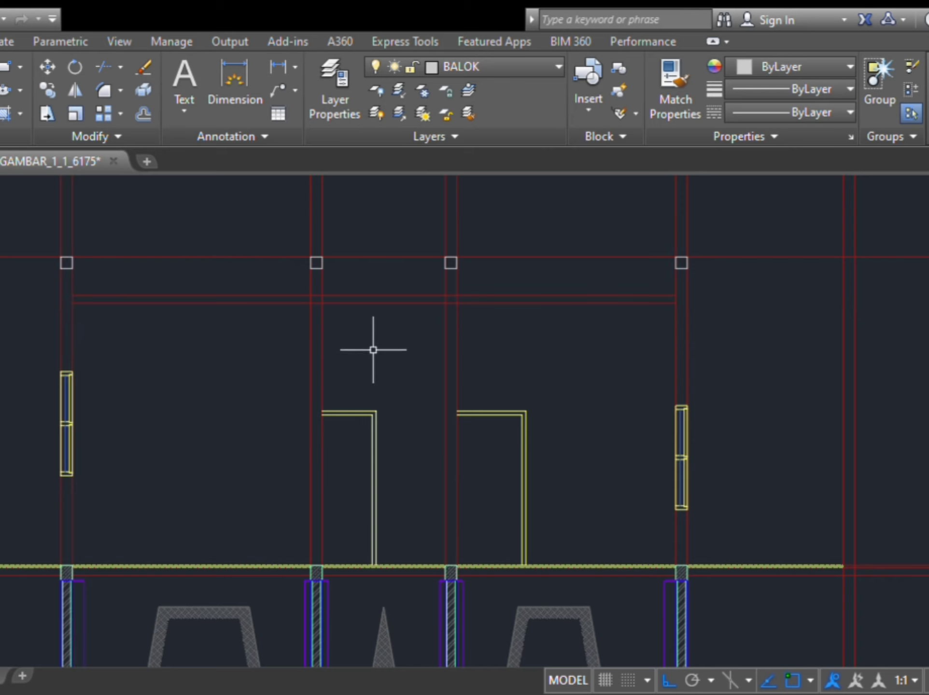
# Step: Trim the two inner walls' vertical lines between the ceiling's double lines
pyautogui.scroll(4, 316, 296)
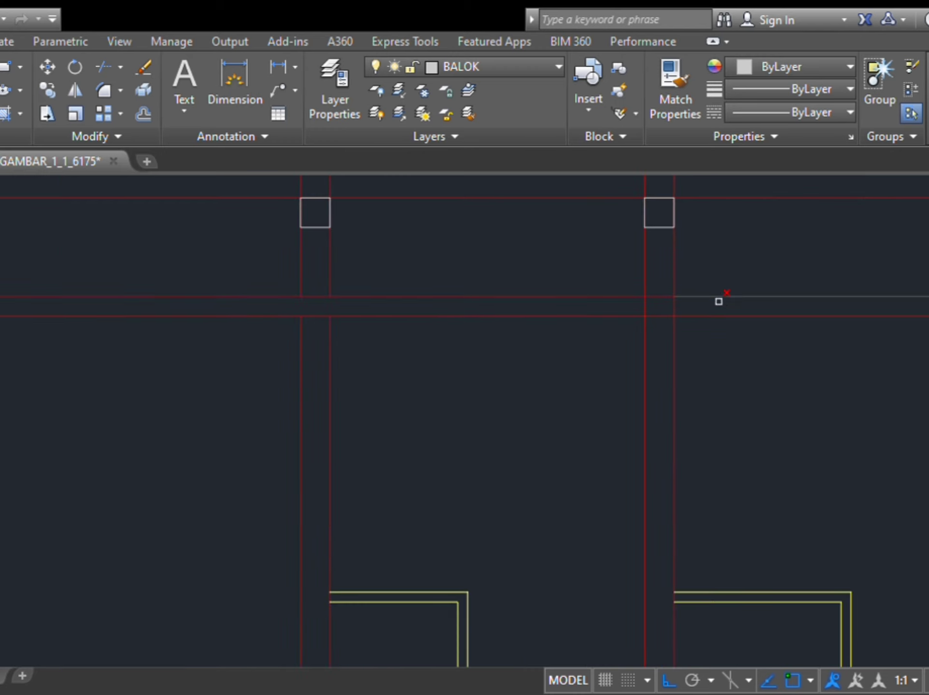
pyautogui.scroll(-4, 594, 309)
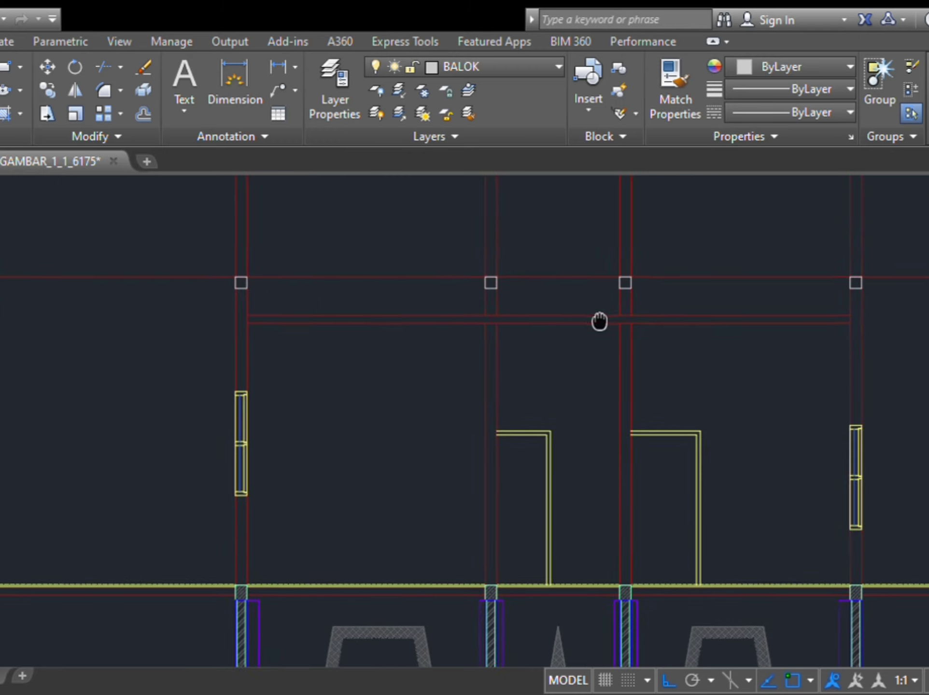
pyautogui.scroll(2, 299, 305)
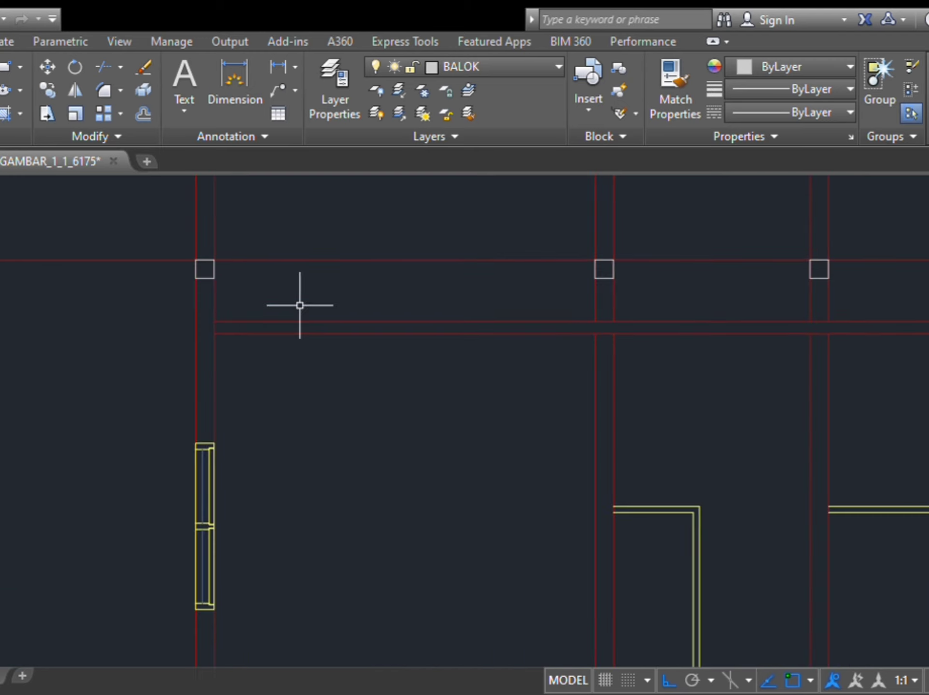
# Step: Make atap the current layer and draw a roof line rising at 35 degrees from the leftmost beam's outer top corner
pyautogui.moveTo(300, 305)
pyautogui.mouseDown(button='middle')
pyautogui.moveTo(293, 258)
pyautogui.moveTo(327, 400)
pyautogui.mouseUp(button='middle')
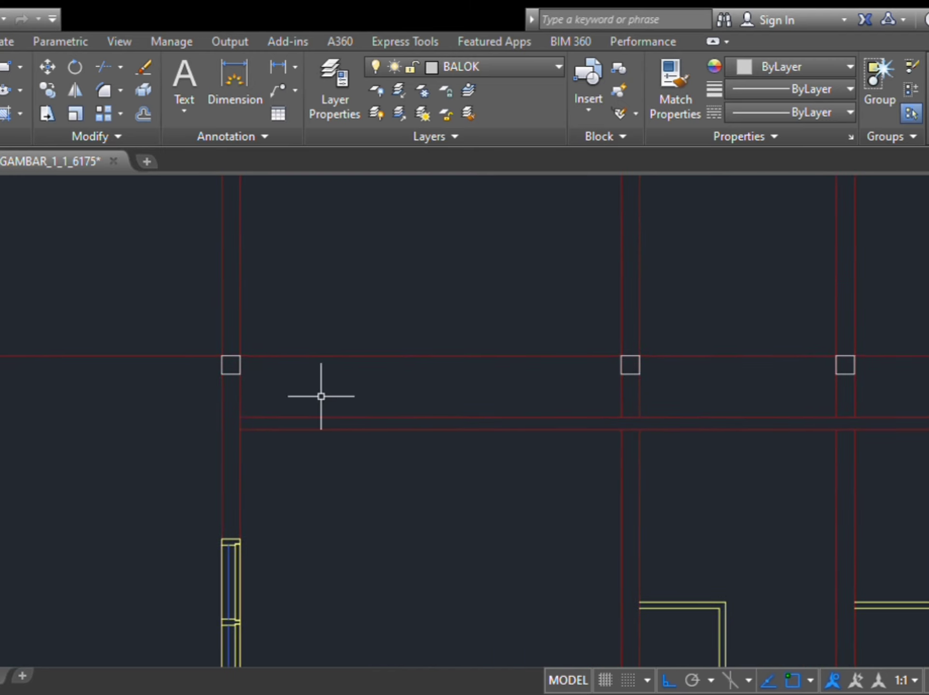
pyautogui.click(495, 66)
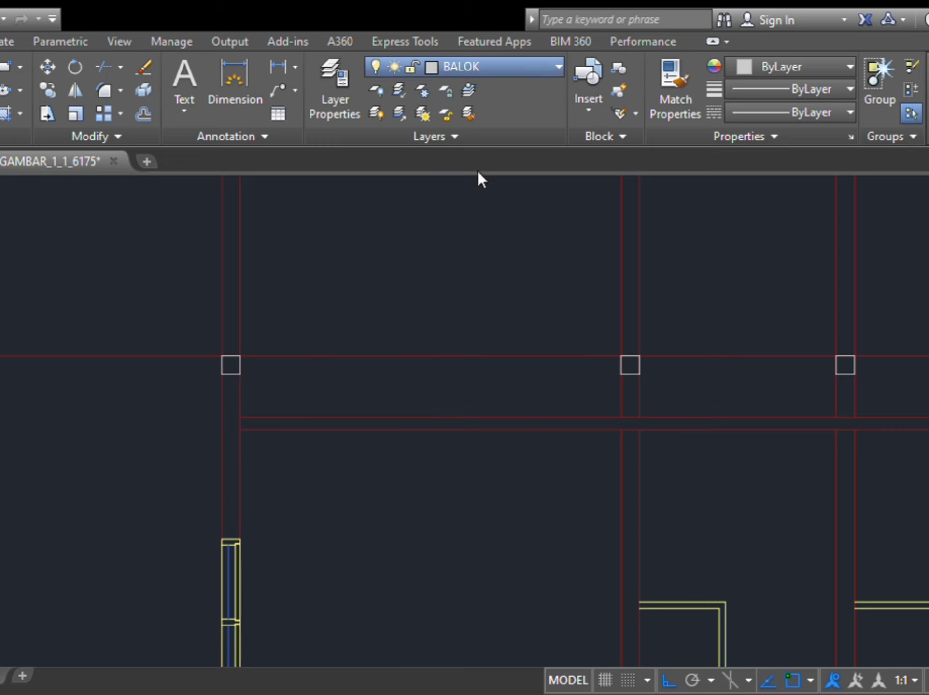
pyautogui.click(477, 183)
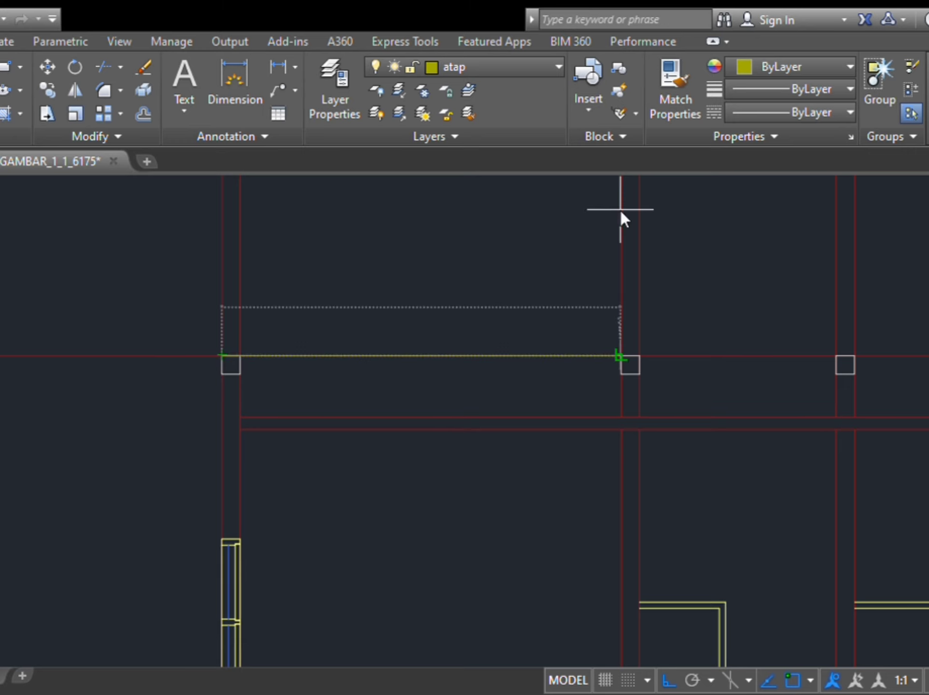
pyautogui.write('<35')
pyautogui.press('Return')
pyautogui.scroll(-4, 651, 198)
pyautogui.moveTo(651, 198); pyautogui.dragTo(435, 545, button='middle')
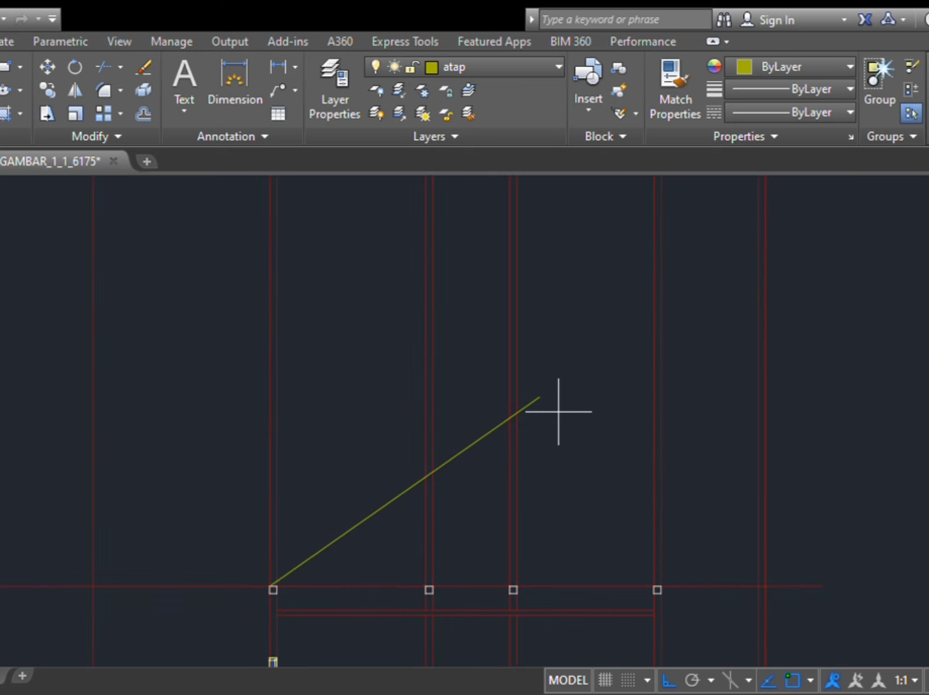
pyautogui.click(587, 399)
pyautogui.press('Return')
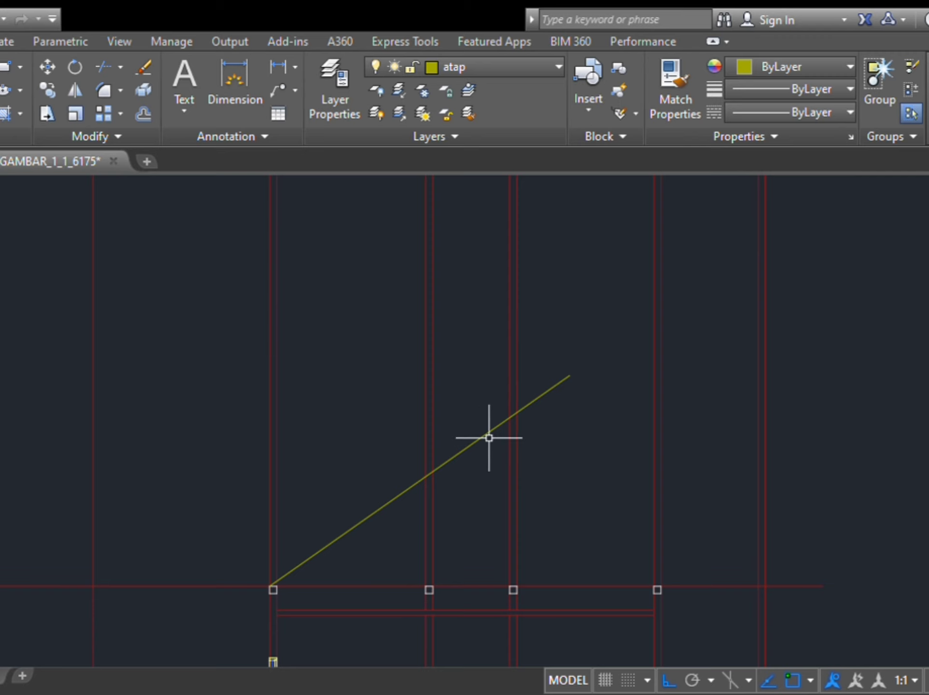
# Step: Mirror the sloped roof line about the vertical axis midway between the outermost beams, keeping the original
pyautogui.click(479, 430)
pyautogui.write('mi')
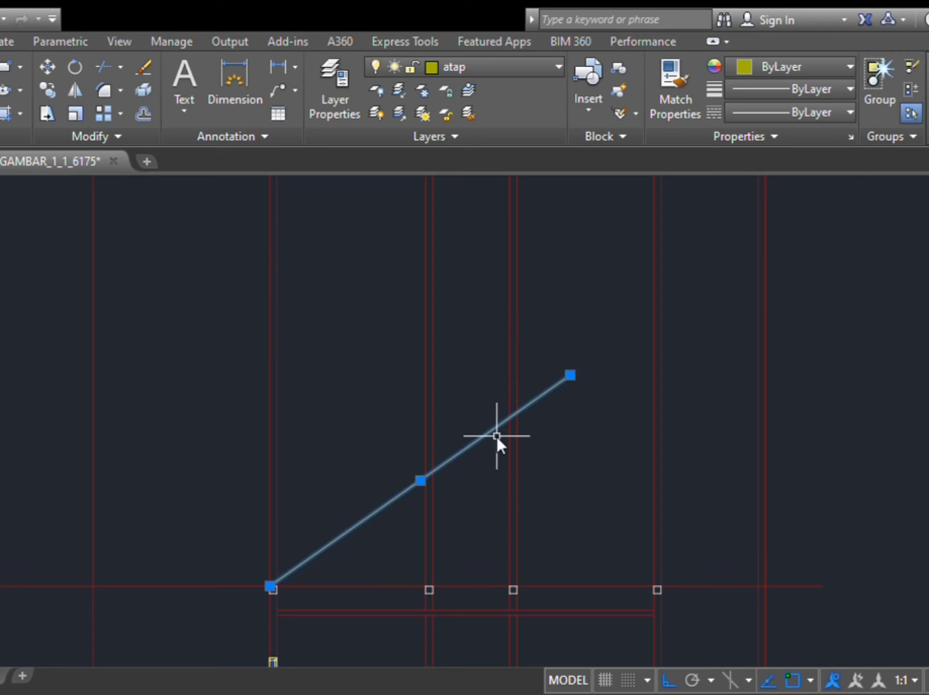
pyautogui.press('Return')
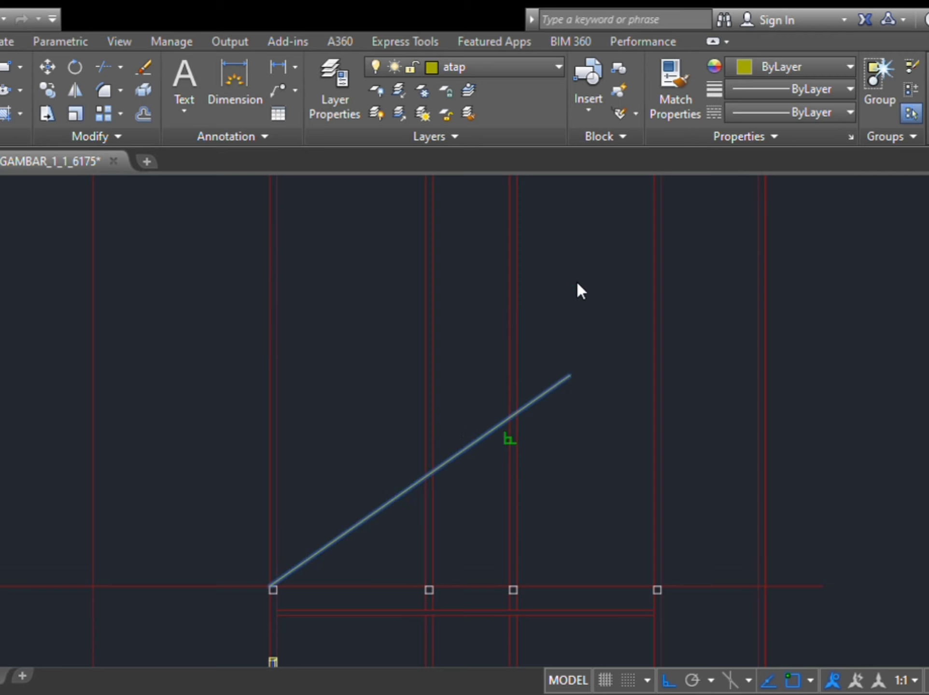
pyautogui.scroll(3, 280, 593)
pyautogui.click(239, 564)
pyautogui.scroll(-1, 729, 573)
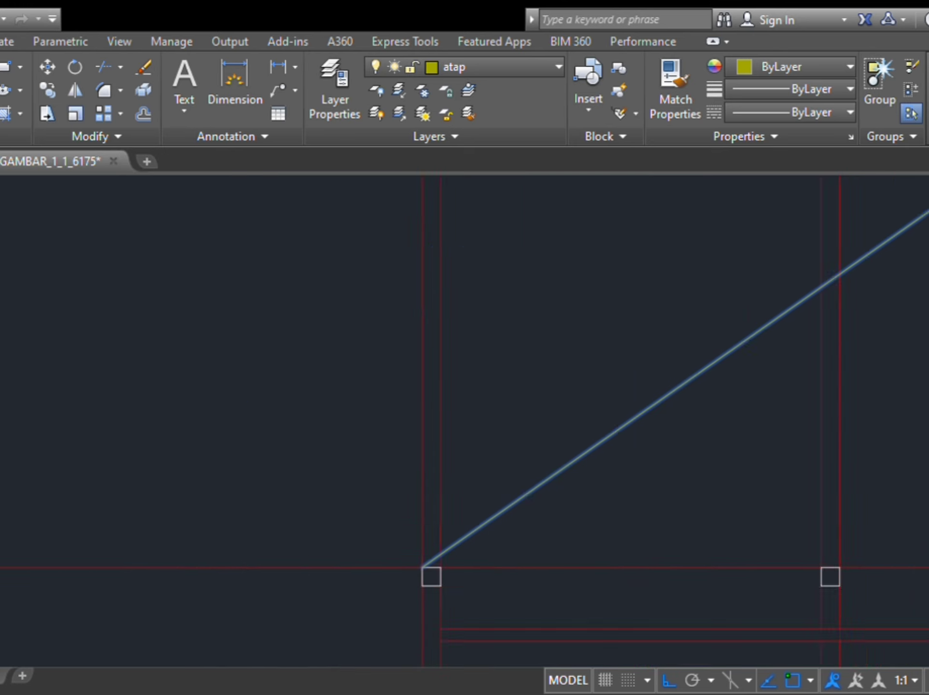
pyautogui.moveTo(826, 557); pyautogui.dragTo(442, 498, button='middle')
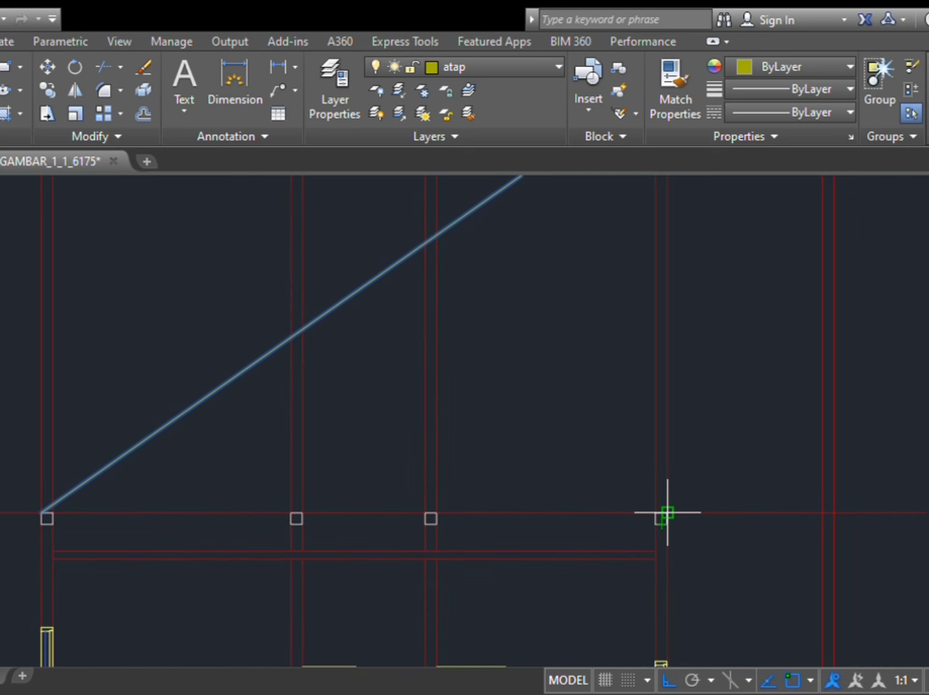
pyautogui.click(668, 513)
pyautogui.moveTo(321, 273); pyautogui.dragTo(353, 419, button='middle')
pyautogui.click(372, 329)
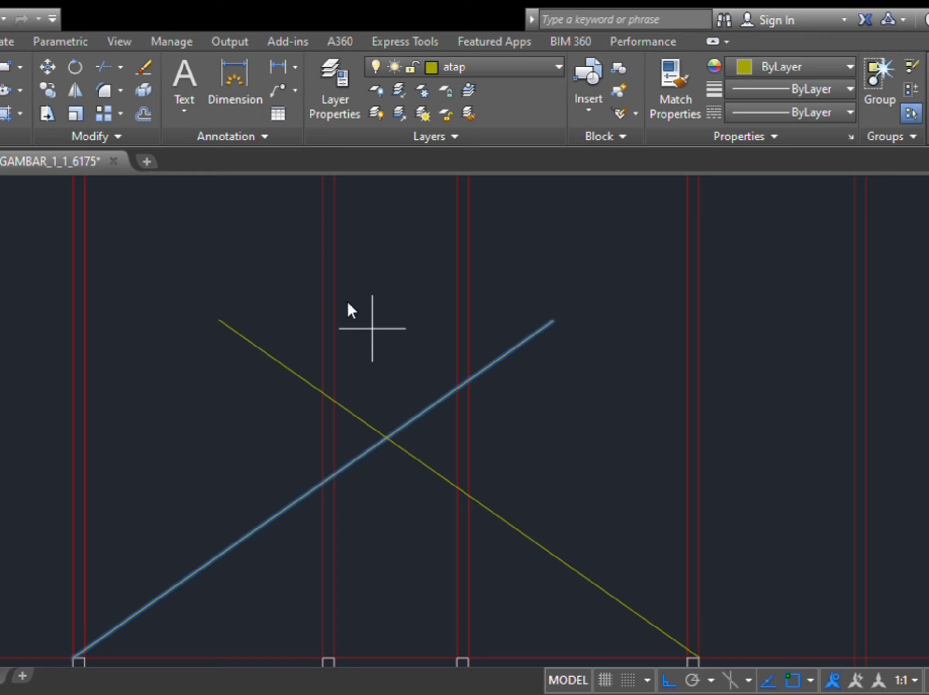
pyautogui.press('Return')
# Step: Offset the horizontal reference line along the beam tops upward to a height below the roof lines' crossing
pyautogui.moveTo(434, 483); pyautogui.dragTo(450, 84, button='middle')
pyautogui.moveTo(461, 341)
pyautogui.mouseDown(button='middle')
pyautogui.moveTo(469, 350)
pyautogui.moveTo(431, 499)
pyautogui.mouseUp(button='middle')
pyautogui.write('l')
pyautogui.press('Return')
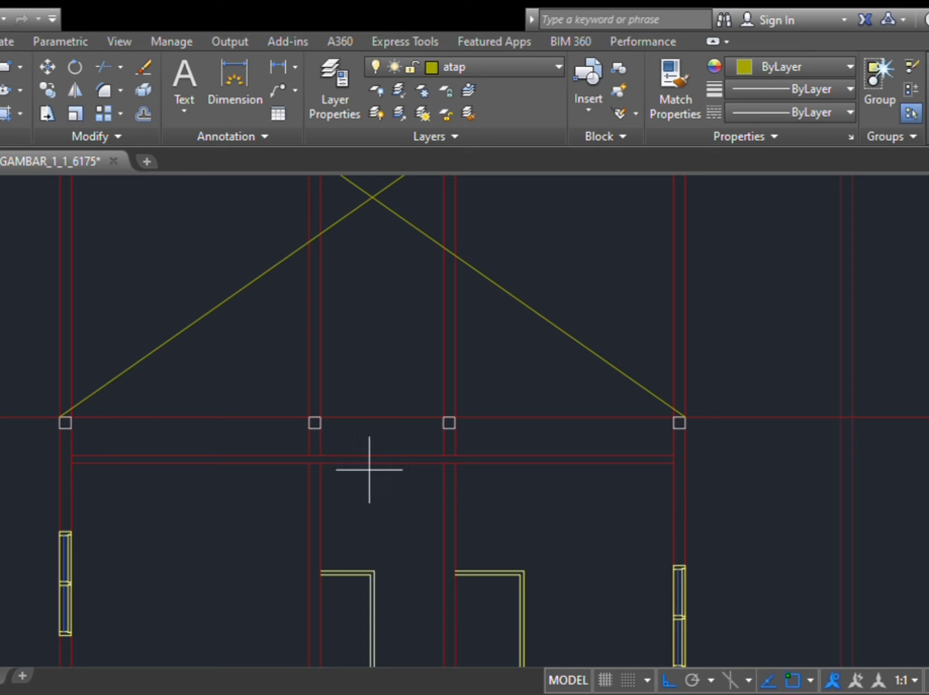
pyautogui.press('Return')
pyautogui.click(394, 418)
pyautogui.click(396, 203)
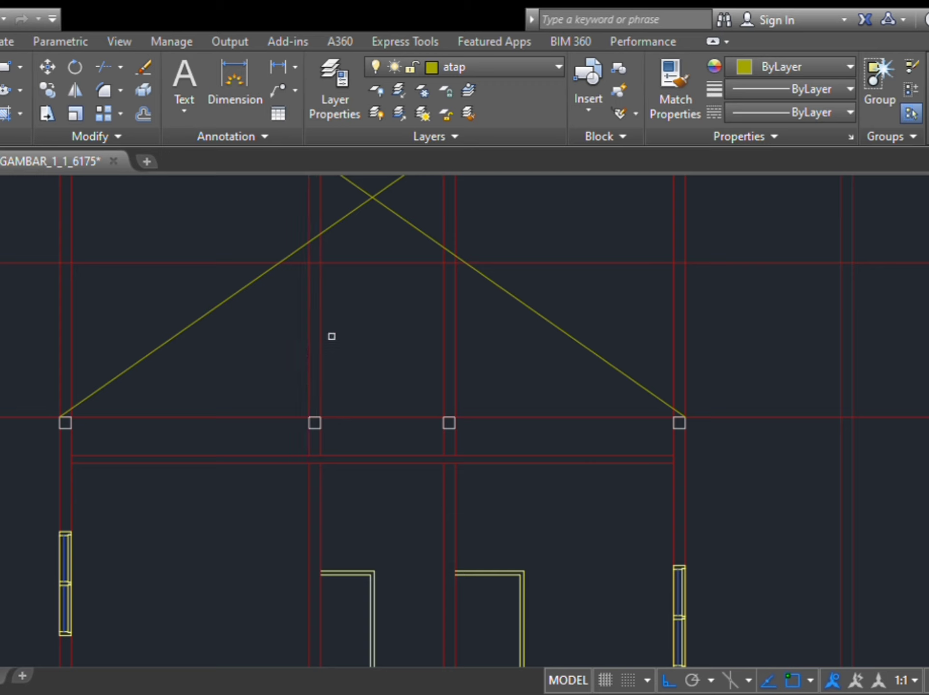
pyautogui.press('Escape')
# Step: Trim the roof slopes and the four house walls' lines above the new upper horizontal line
pyautogui.press('space')
pyautogui.click(375, 260)
pyautogui.moveTo(376, 260); pyautogui.dragTo(400, 386, button='middle')
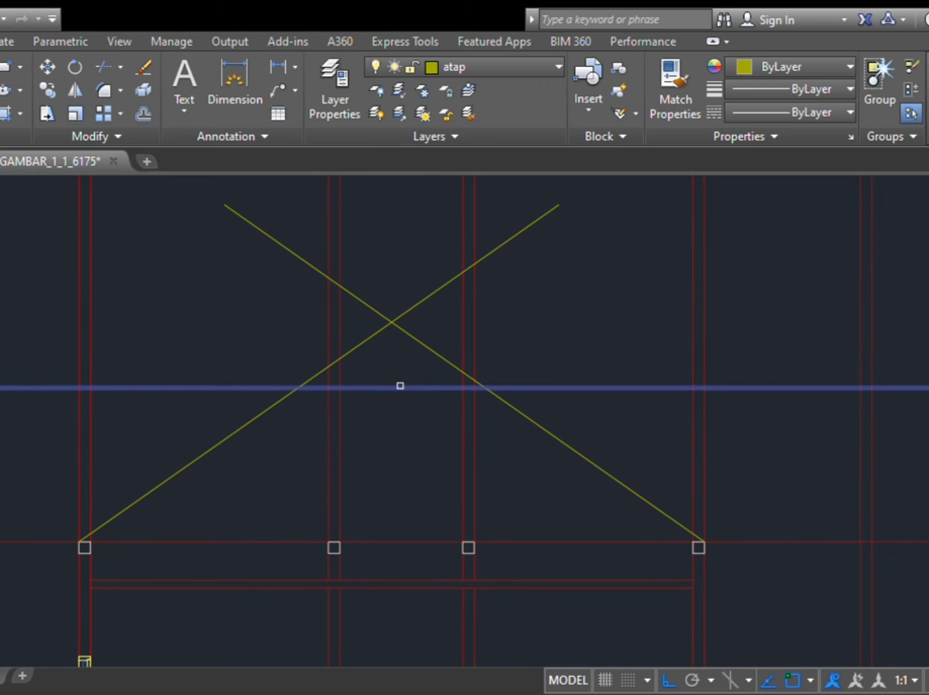
pyautogui.click(732, 288)
pyautogui.click(1, 240)
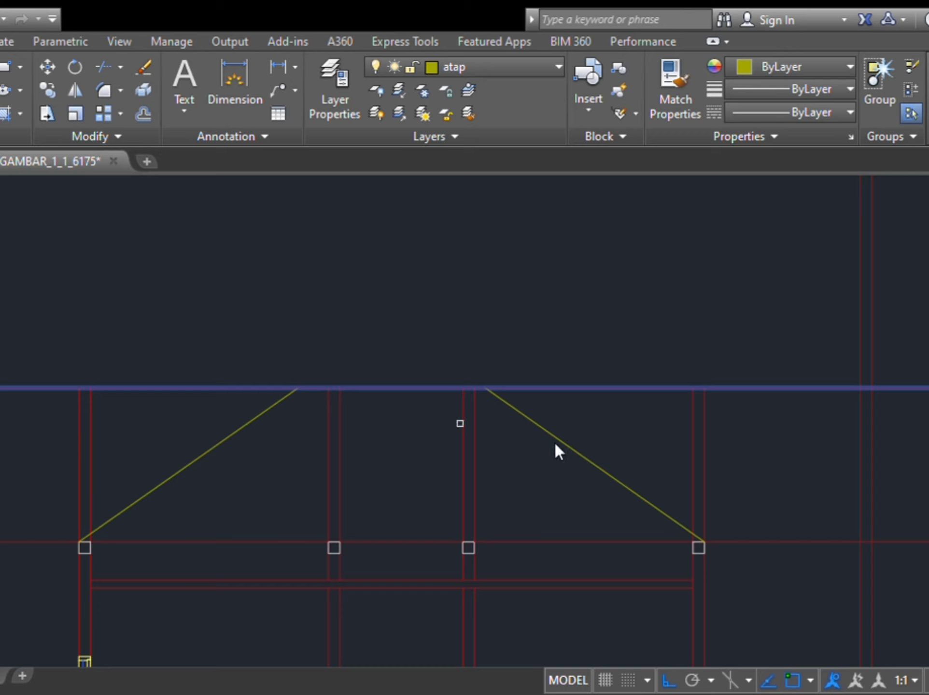
pyautogui.press('Escape')
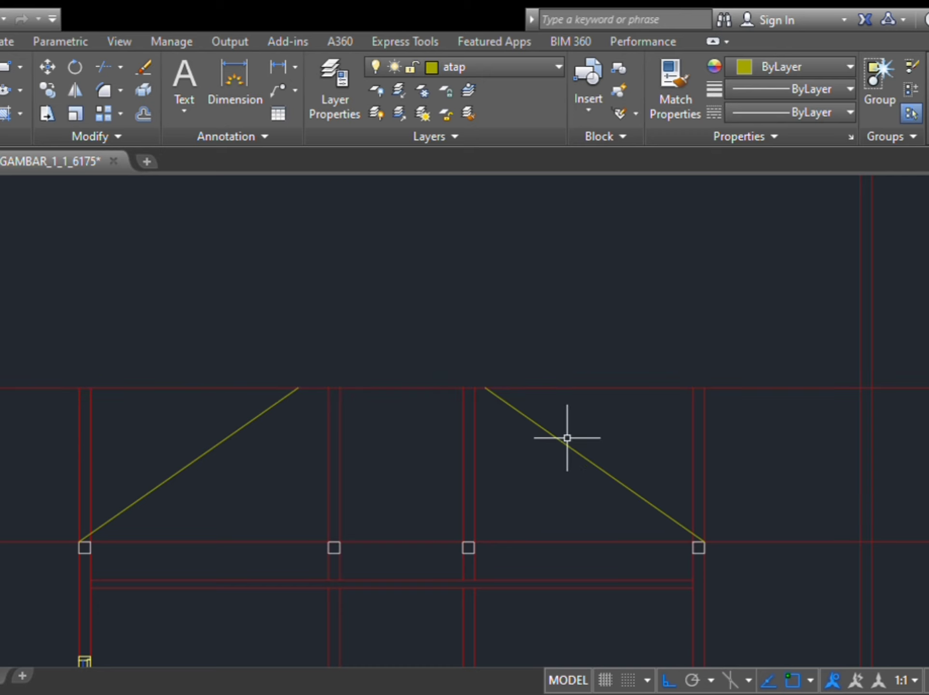
# Step: Trim the upper horizontal line on both outer sides, using the two roof slopes as cutting edges
pyautogui.click(556, 440)
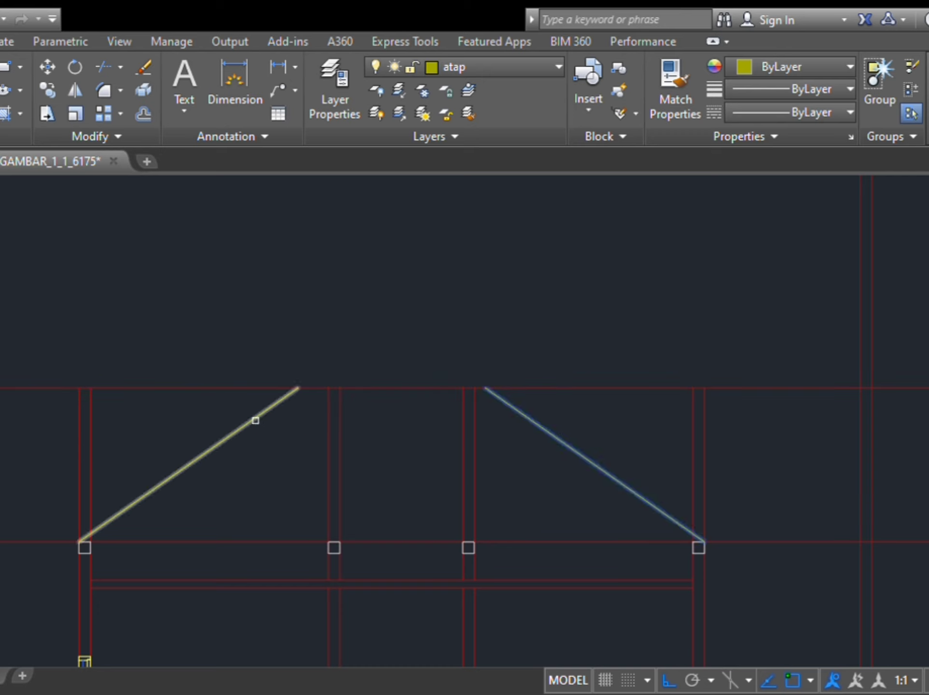
pyautogui.click(255, 421)
pyautogui.click(611, 387)
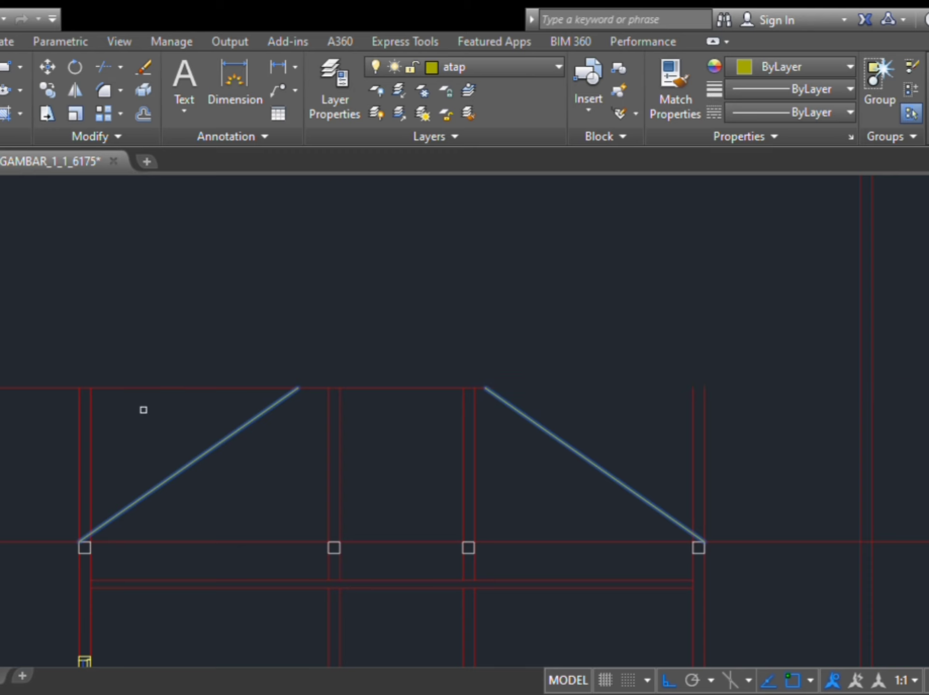
pyautogui.click(138, 388)
pyautogui.press('Escape')
# Step: Trim the two outer walls' lines above the horizontal reference line along the beam tops
pyautogui.moveTo(167, 409)
pyautogui.mouseDown(button='middle')
pyautogui.moveTo(183, 389)
pyautogui.moveTo(191, 329)
pyautogui.mouseUp(button='middle')
pyautogui.write('tr')
pyautogui.press('Return')
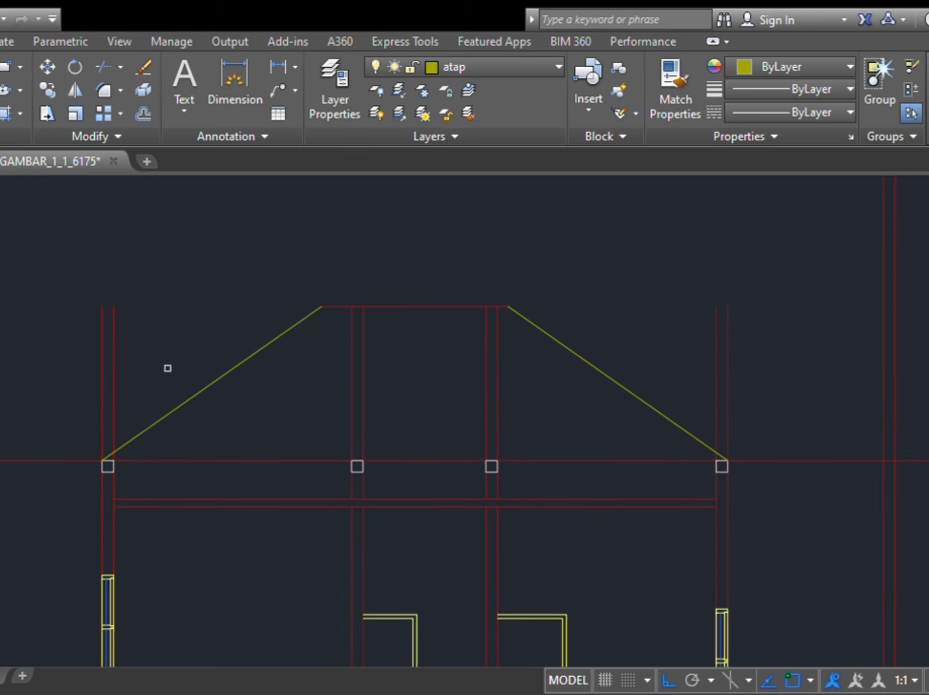
pyautogui.click(284, 462)
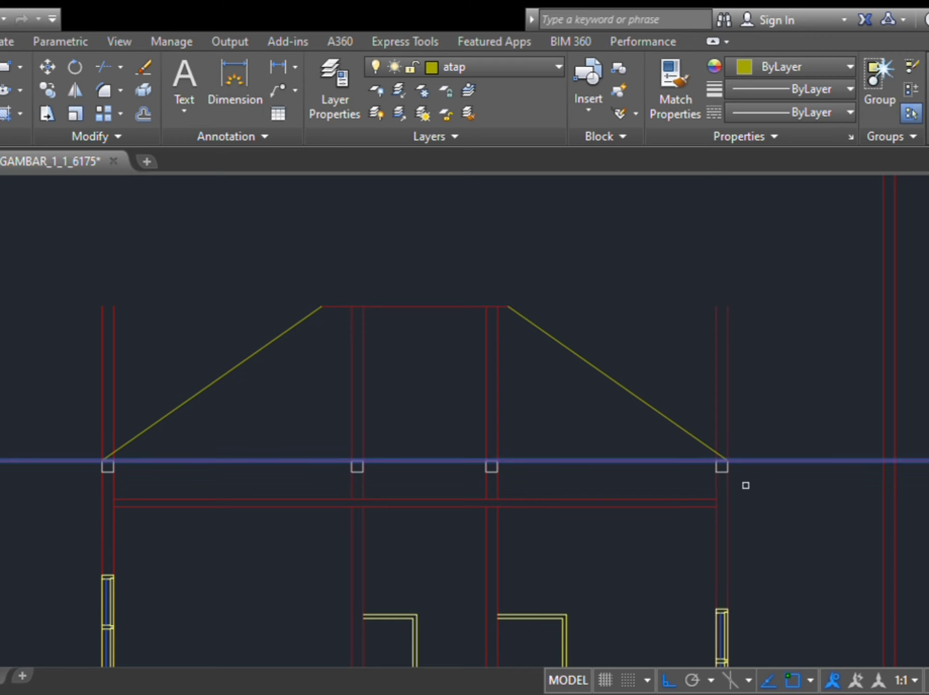
pyautogui.moveTo(744, 369); pyautogui.dragTo(677, 349)
pyautogui.moveTo(204, 355); pyautogui.dragTo(8, 289)
pyautogui.press('Escape')
# Step: Trim the two inner walls' lines above the horizontal reference line along the beam tops
pyautogui.moveTo(354, 453); pyautogui.dragTo(363, 387, button='middle')
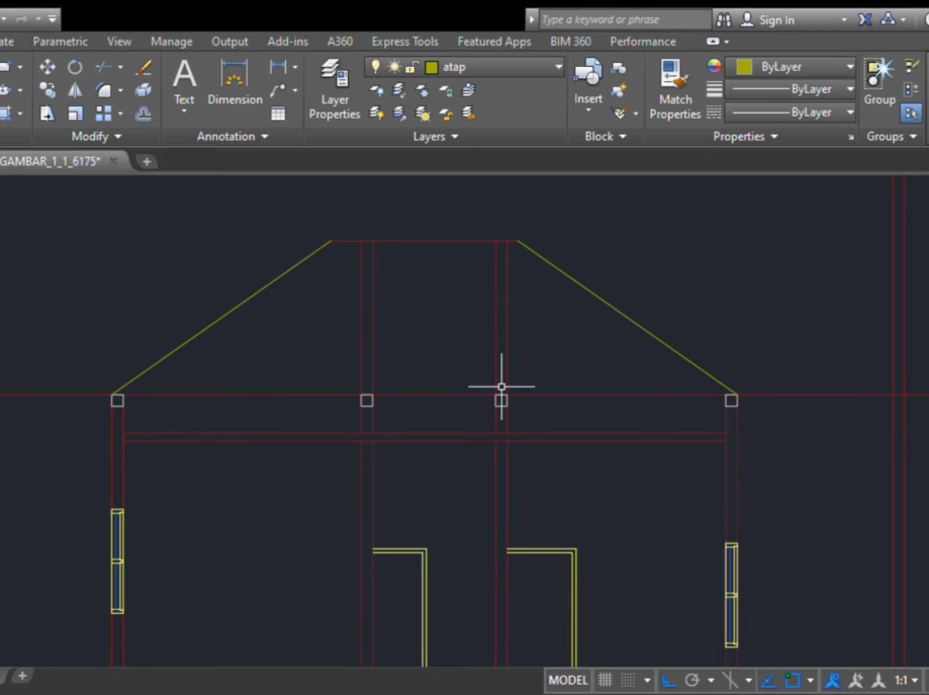
pyautogui.click(517, 394)
pyautogui.press('Return')
pyautogui.click(539, 354)
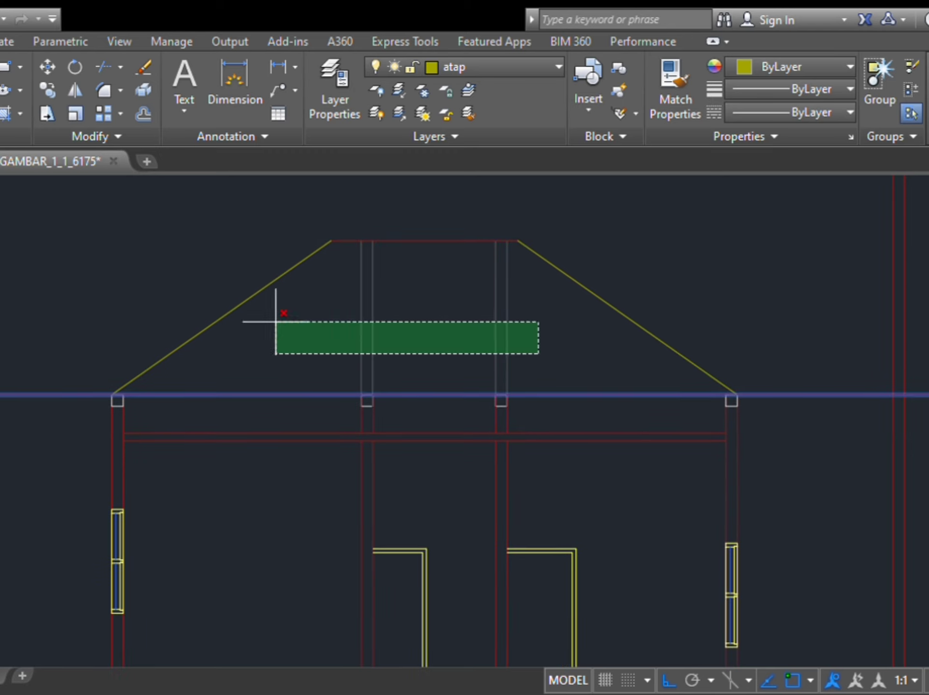
pyautogui.click(247, 344)
pyautogui.press('Return')
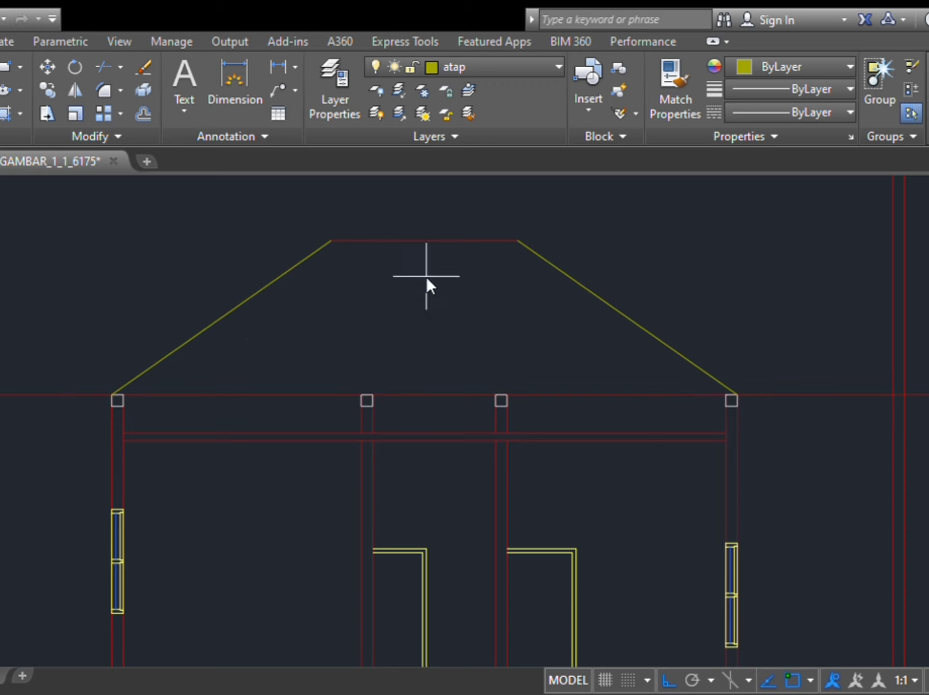
# Step: Offset the short horizontal line between the two roof slopes' upper ends upward by a small distance
pyautogui.press('Return')
pyautogui.click(415, 241)
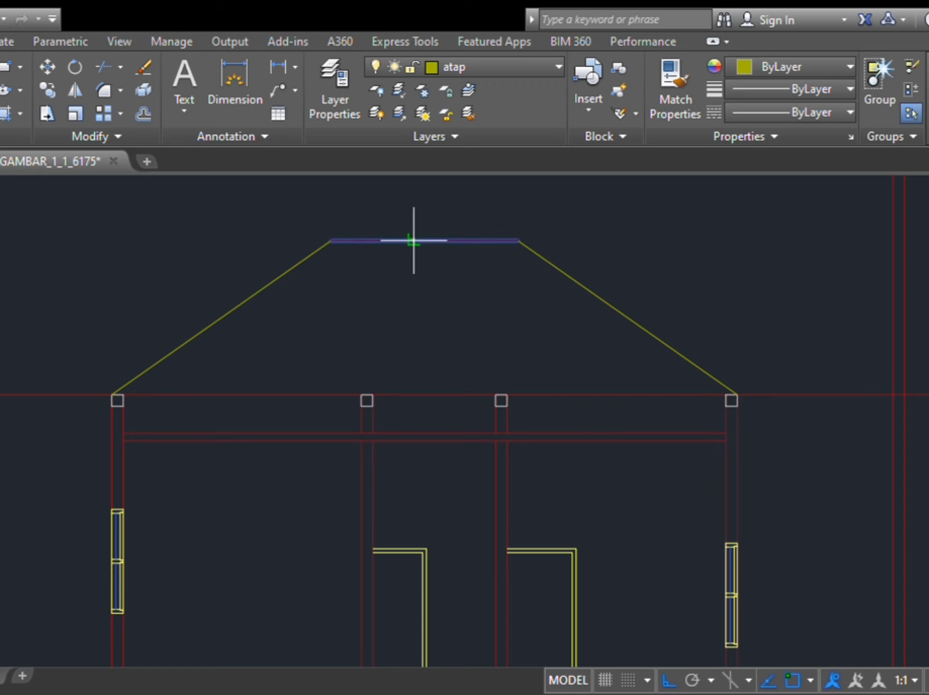
pyautogui.click(413, 205)
pyautogui.moveTo(425, 225); pyautogui.dragTo(437, 281, button='middle')
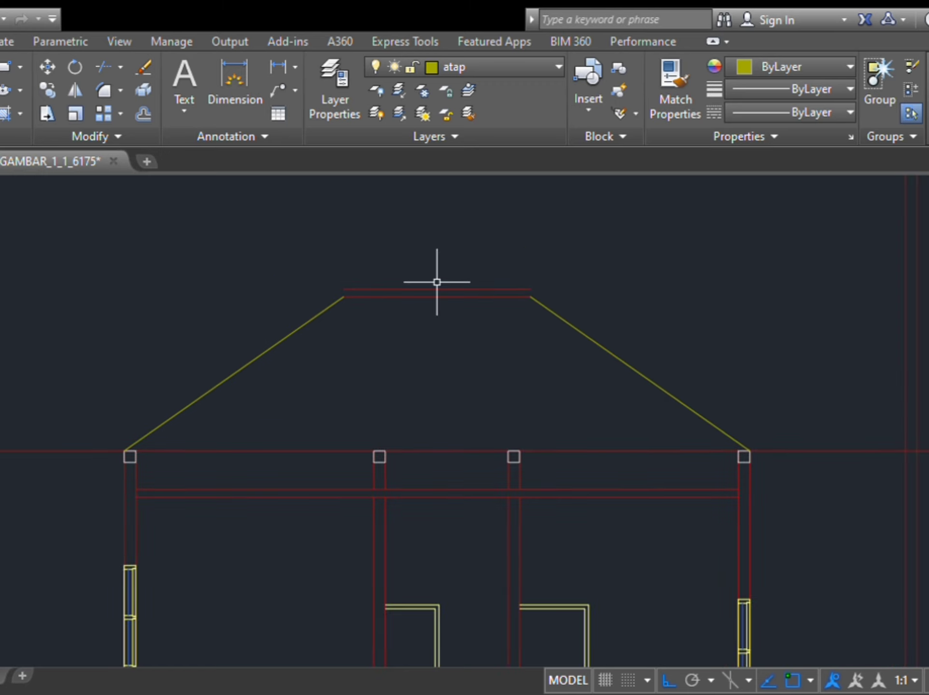
# Step: Close both ends of the paired horizontal lines at the roof's top with short vertical lines
pyautogui.write('l')
pyautogui.press('Return')
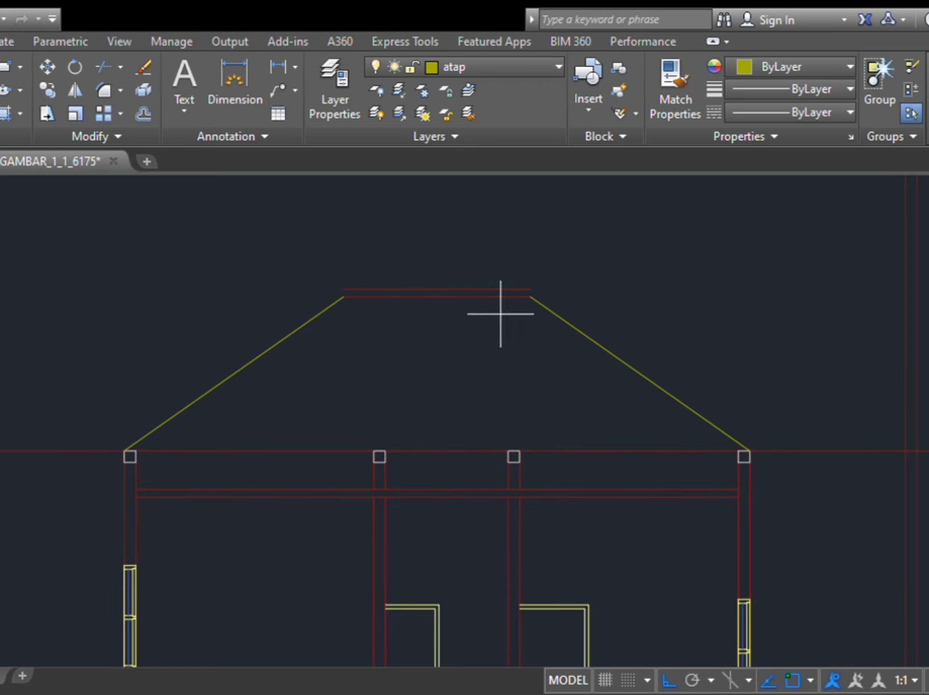
pyautogui.click(531, 297)
pyautogui.click(531, 290)
pyautogui.press('Return')
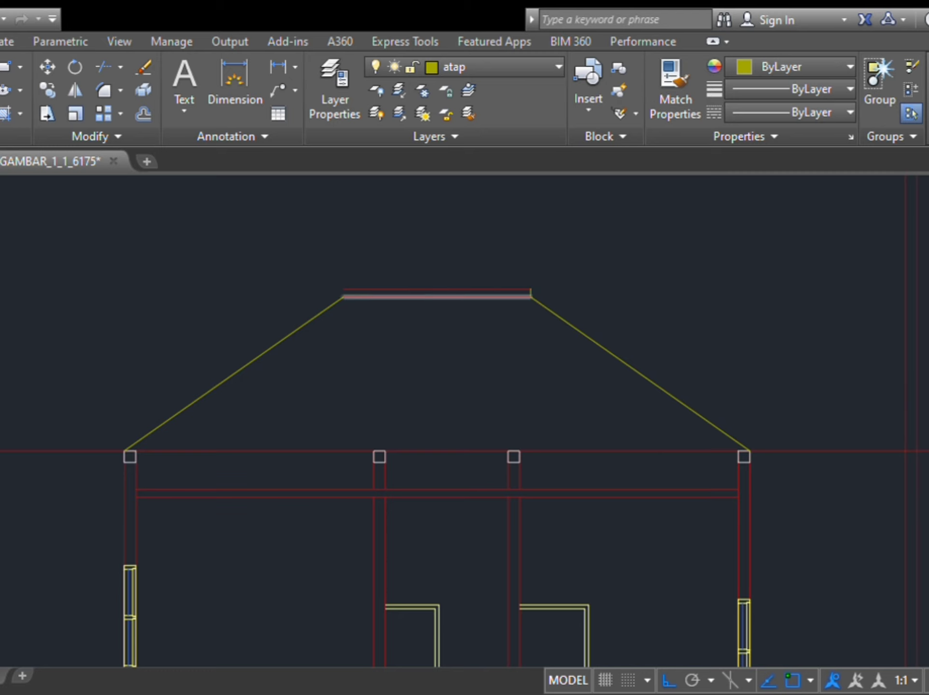
pyautogui.press('Return')
pyautogui.click(344, 297)
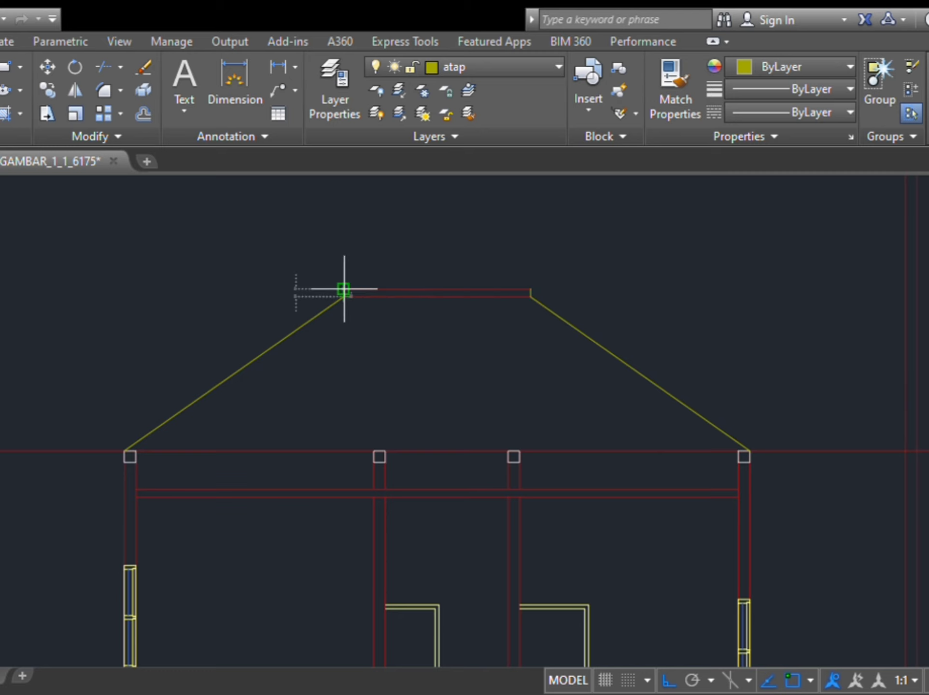
pyautogui.click(344, 289)
pyautogui.press('Return')
# Step: Draw a vertical line upward from the beam-top line, midway between the outermost beams, extending past the roof's top
pyautogui.scroll(-5, 419, 325)
pyautogui.scroll(7, 482, 390)
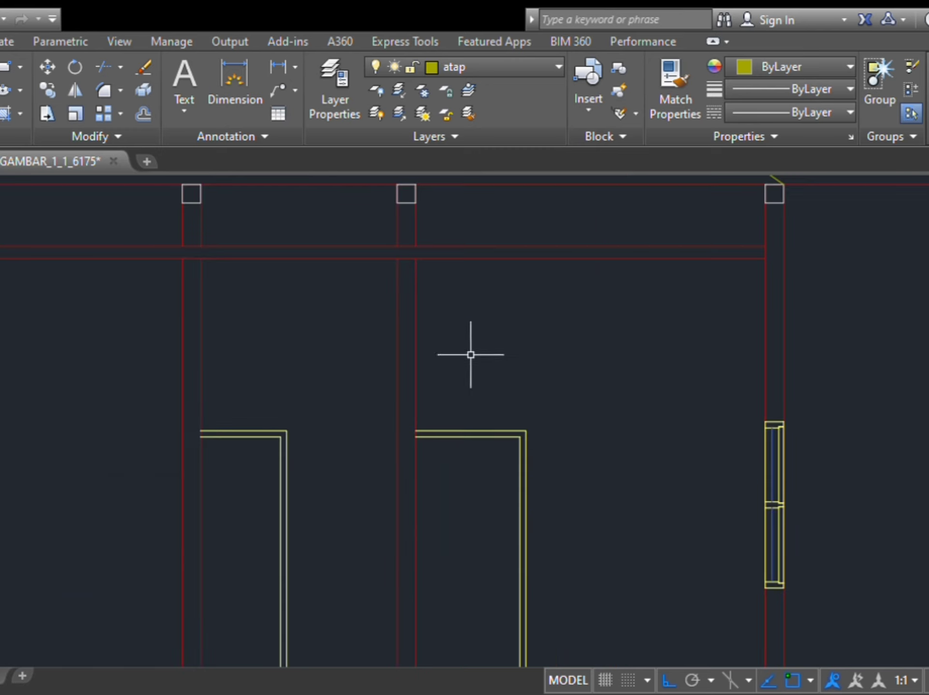
pyautogui.moveTo(470, 355); pyautogui.dragTo(508, 492, button='middle')
pyautogui.press('Return')
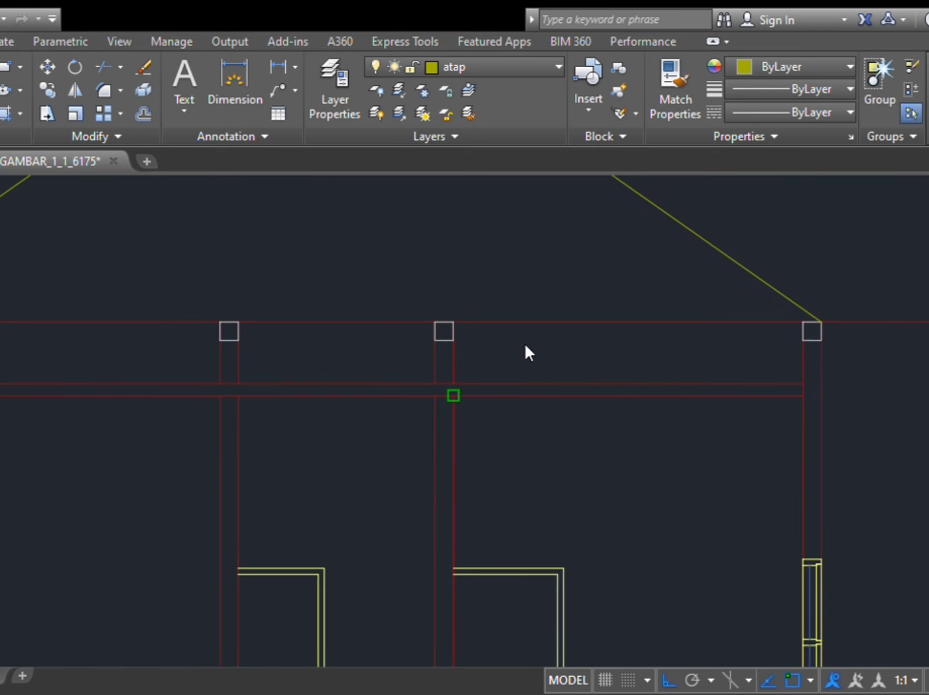
pyautogui.moveTo(14, 361); pyautogui.dragTo(205, 365, button='middle')
pyautogui.scroll(6, 20, 322)
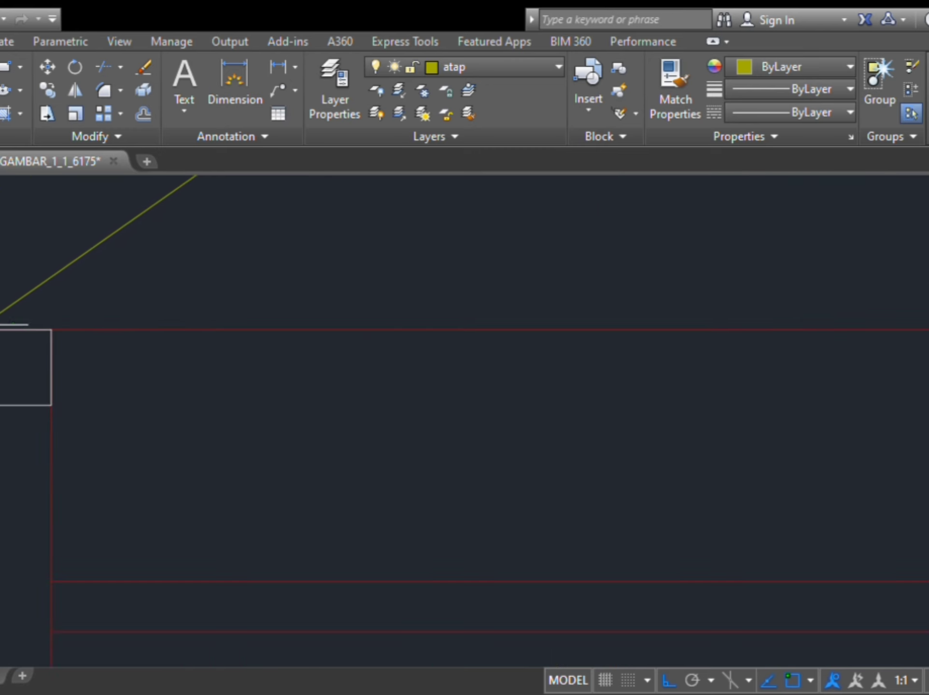
pyautogui.moveTo(104, 325); pyautogui.dragTo(676, 367, button='middle')
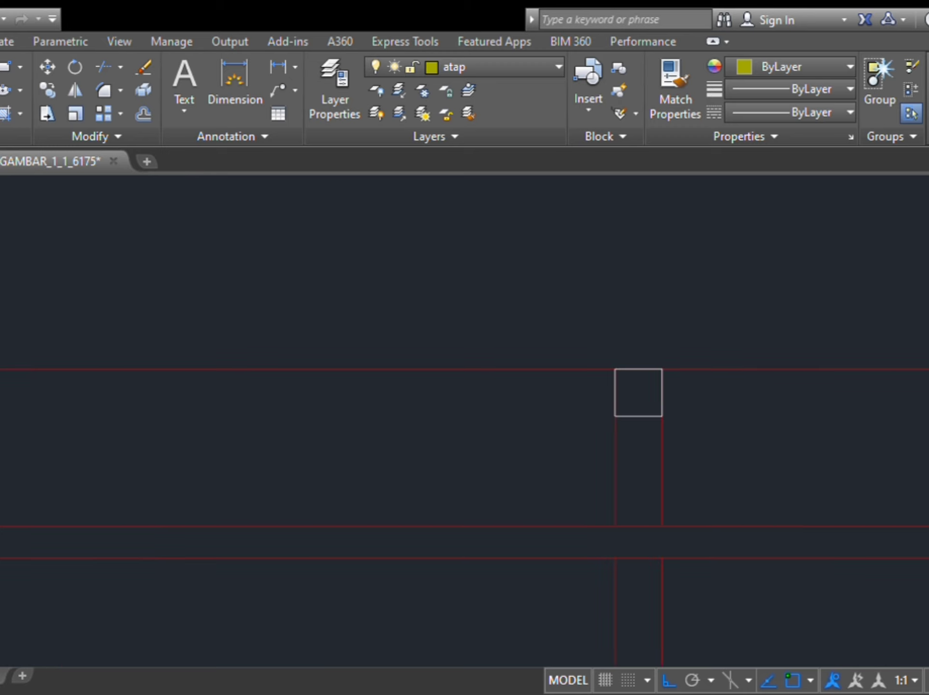
pyautogui.scroll(-5, 682, 434)
pyautogui.scroll(4, 577, 386)
pyautogui.click(564, 365)
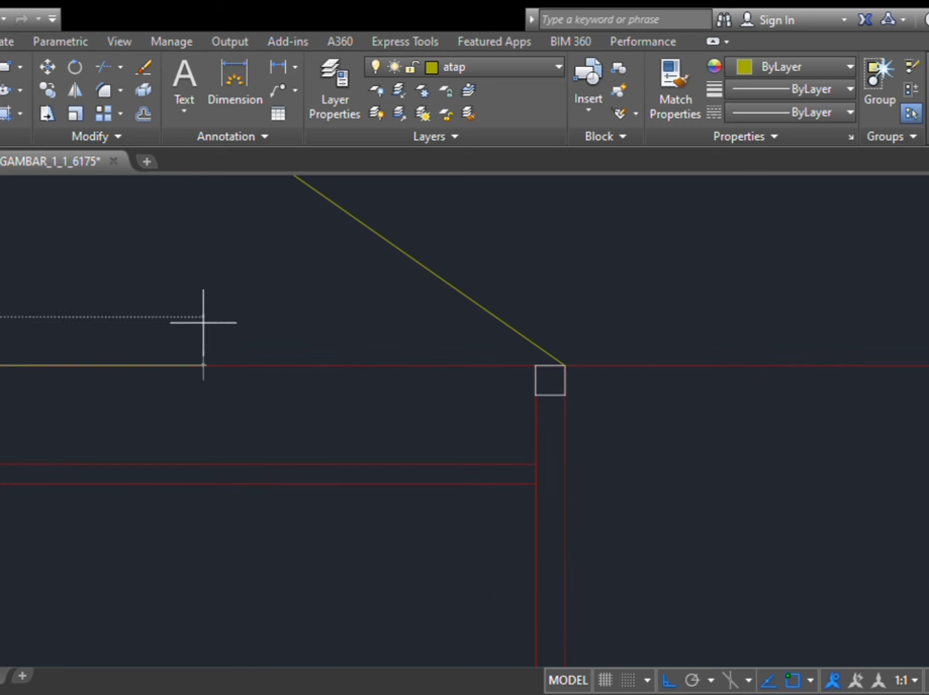
pyautogui.scroll(-5, 304, 492)
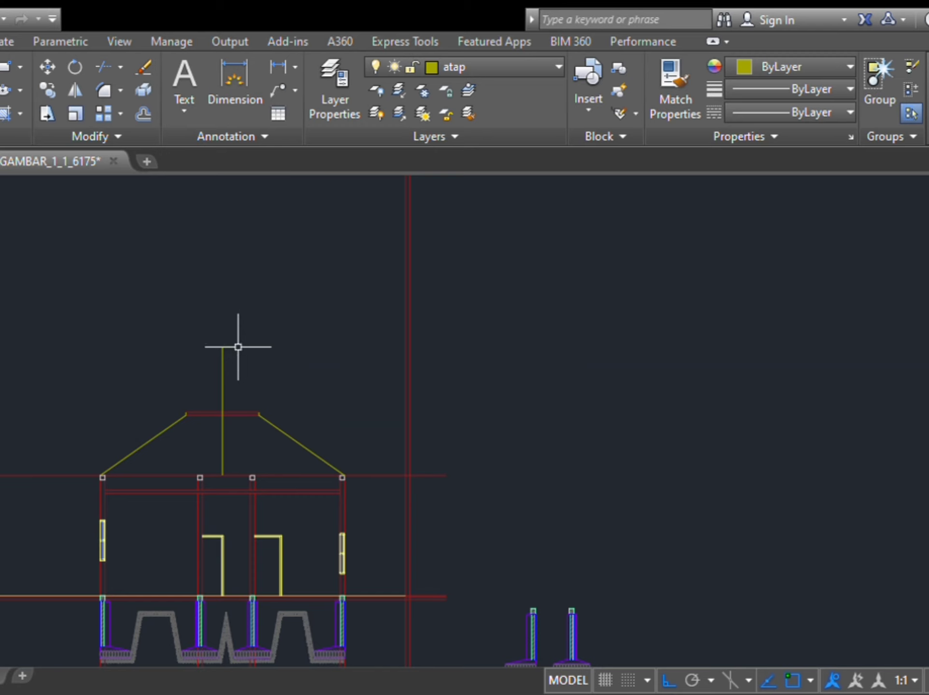
# Step: Offset the vertical centre line successively toward the left outer beam, making four equally spaced copies under the left slope
pyautogui.click(227, 429)
pyautogui.click(195, 458)
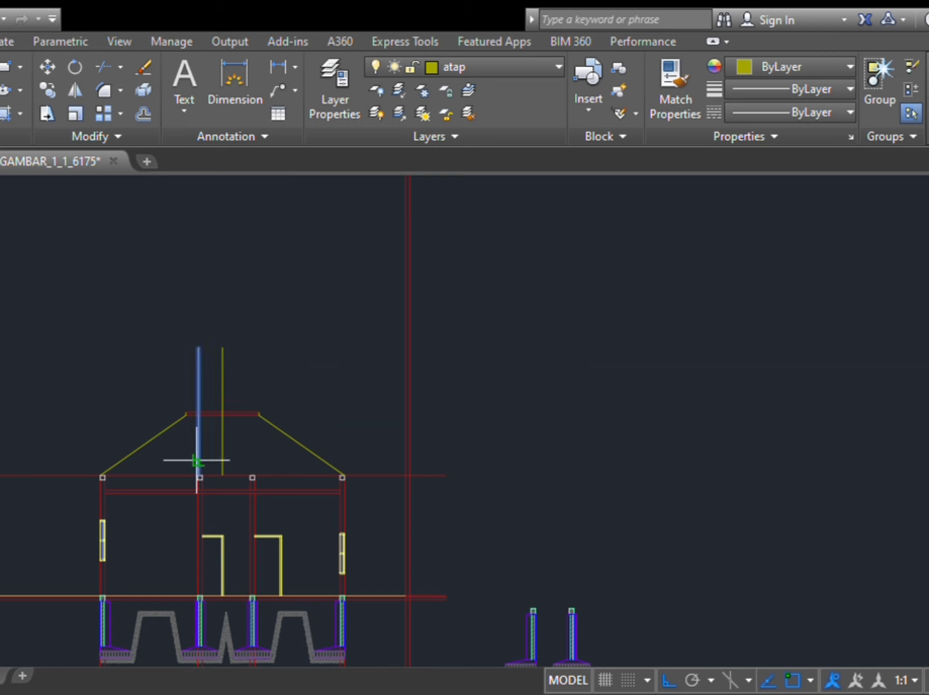
pyautogui.click(197, 460)
pyautogui.click(139, 448)
pyautogui.click(173, 446)
pyautogui.click(128, 456)
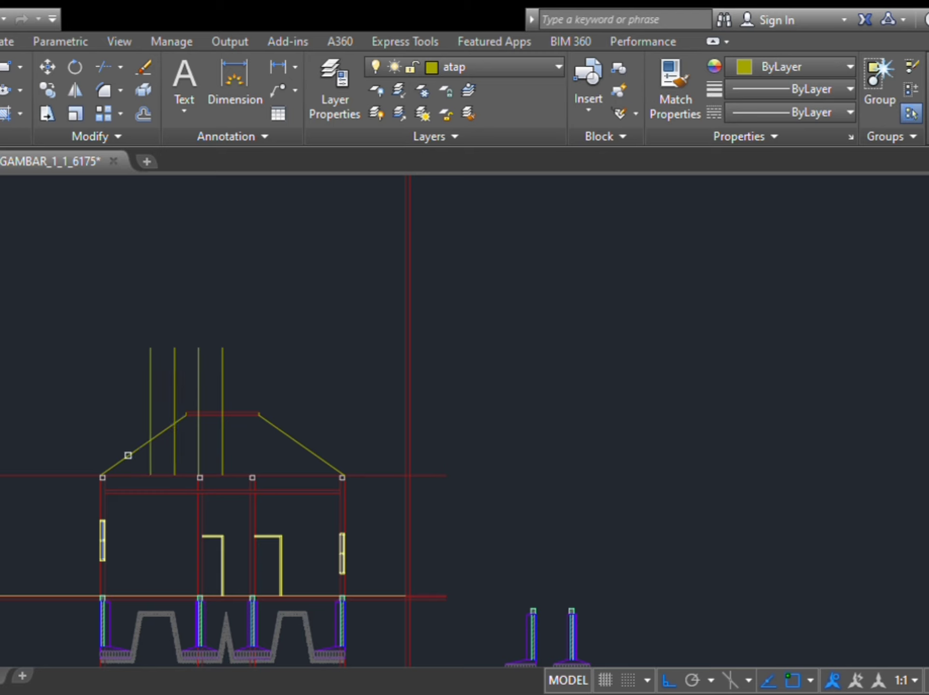
pyautogui.click(150, 466)
pyautogui.click(121, 460)
pyautogui.click(127, 462)
pyautogui.scroll(8, 105, 469)
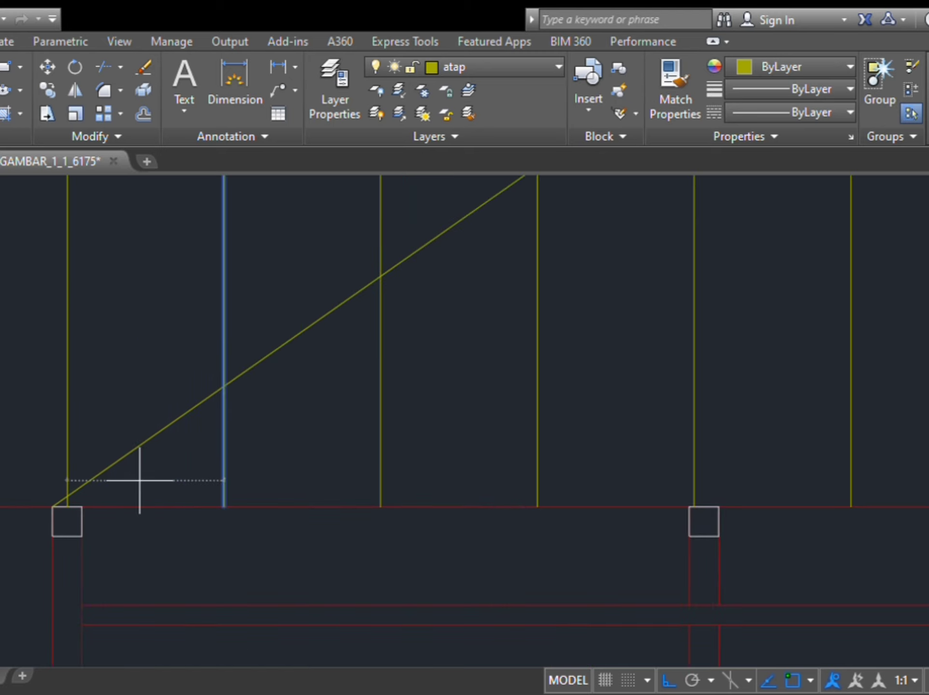
pyautogui.press('Escape')
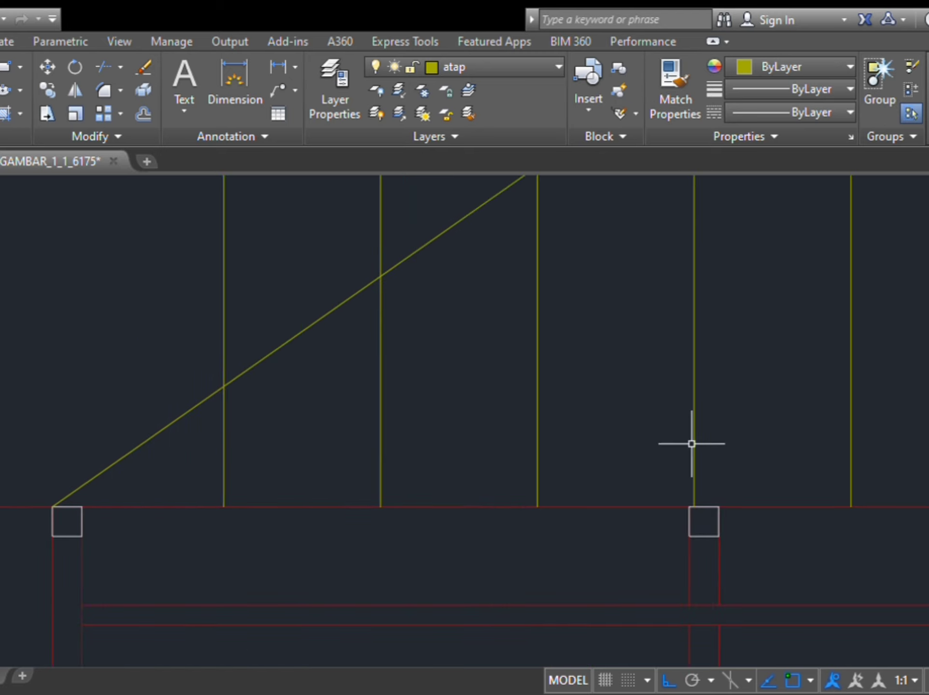
# Step: Offset the vertical centre line successively toward the right outer beam, making four equally spaced copies
pyautogui.scroll(-2, 693, 443)
pyautogui.moveTo(690, 441); pyautogui.dragTo(348, 472, button='middle')
pyautogui.press('Return')
pyautogui.click(449, 448)
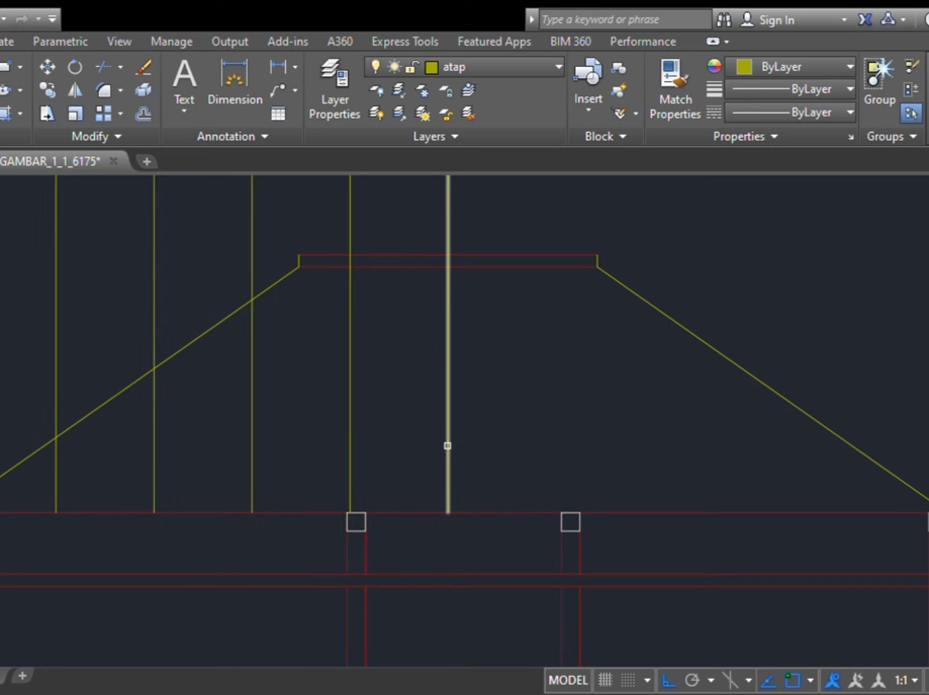
pyautogui.click(558, 453)
pyautogui.click(546, 455)
pyautogui.click(599, 450)
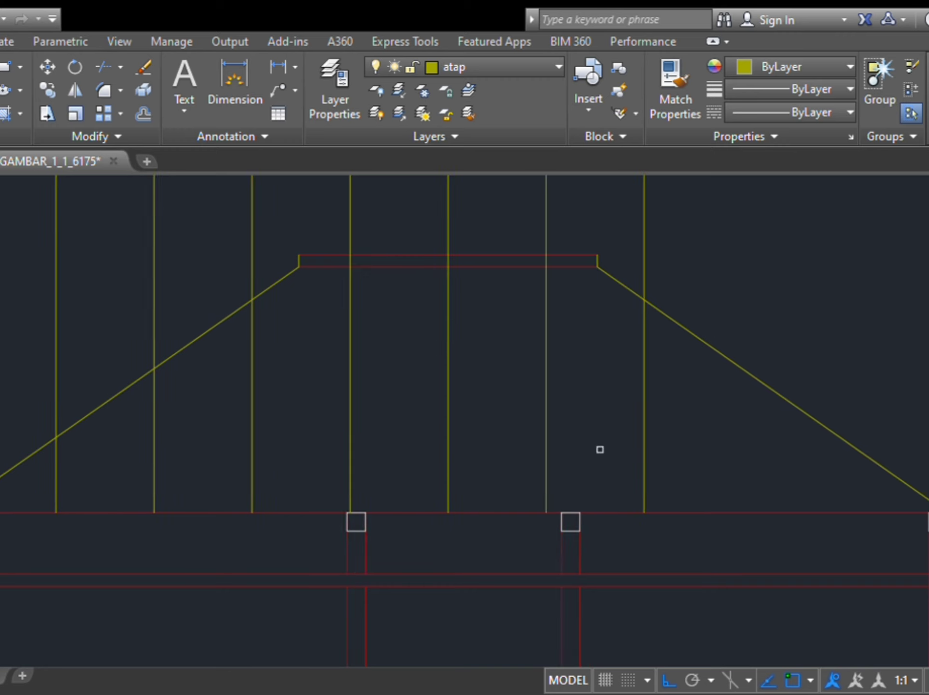
pyautogui.click(642, 457)
pyautogui.click(711, 475)
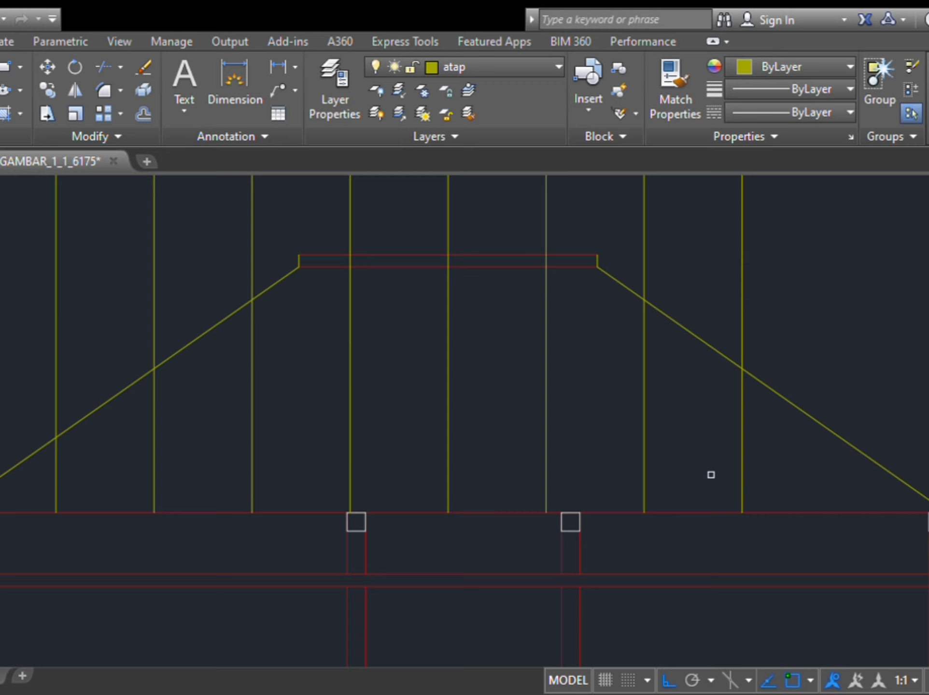
pyautogui.click(744, 470)
pyautogui.click(796, 471)
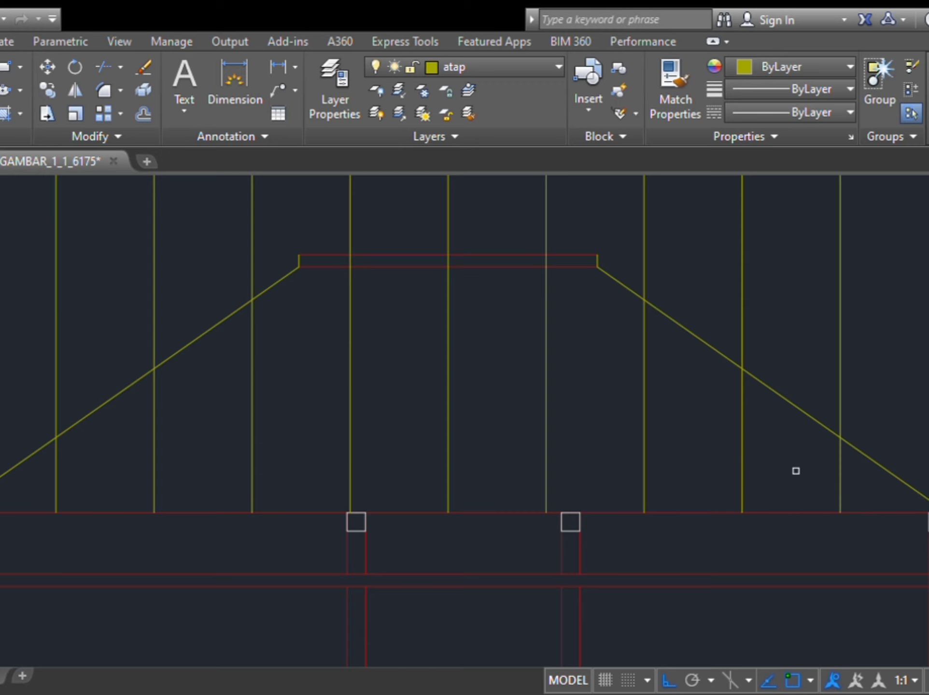
pyautogui.press('Escape')
# Step: Trim the three outer vertical lines on each side above the roof, using both roof slopes as cutting edges
pyautogui.press('space')
pyautogui.press('space')
pyautogui.click(186, 345)
pyautogui.click(928, 281)
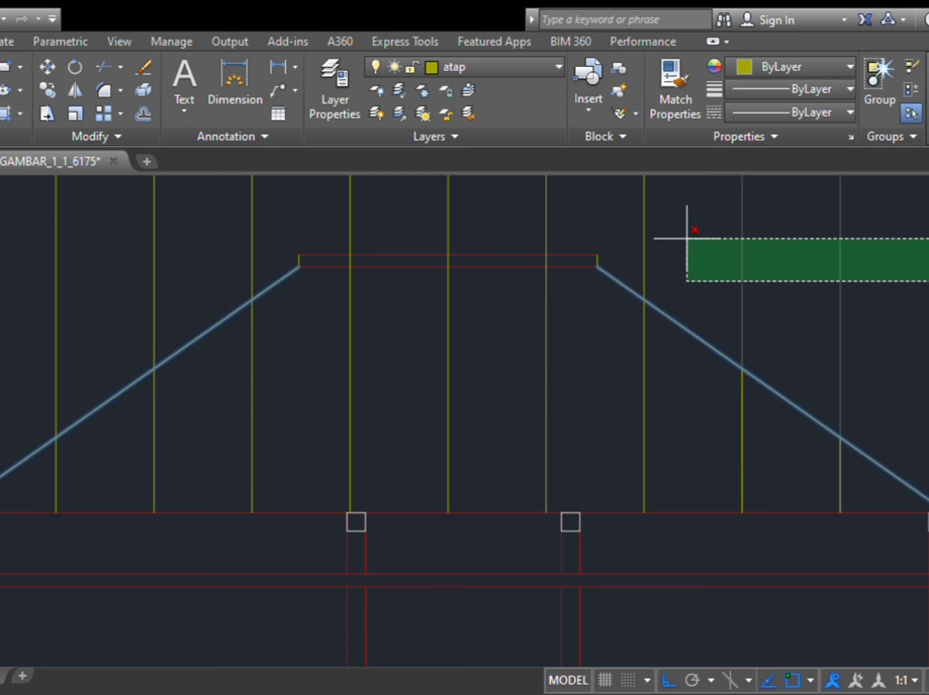
pyautogui.click(653, 225)
pyautogui.click(671, 234)
pyautogui.click(604, 223)
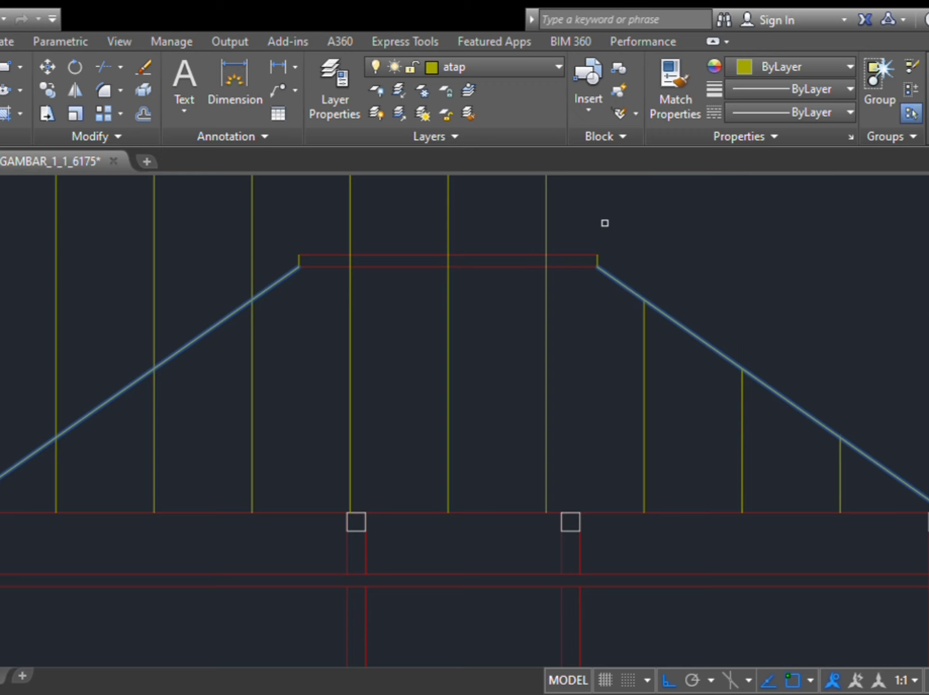
pyautogui.click(152, 209)
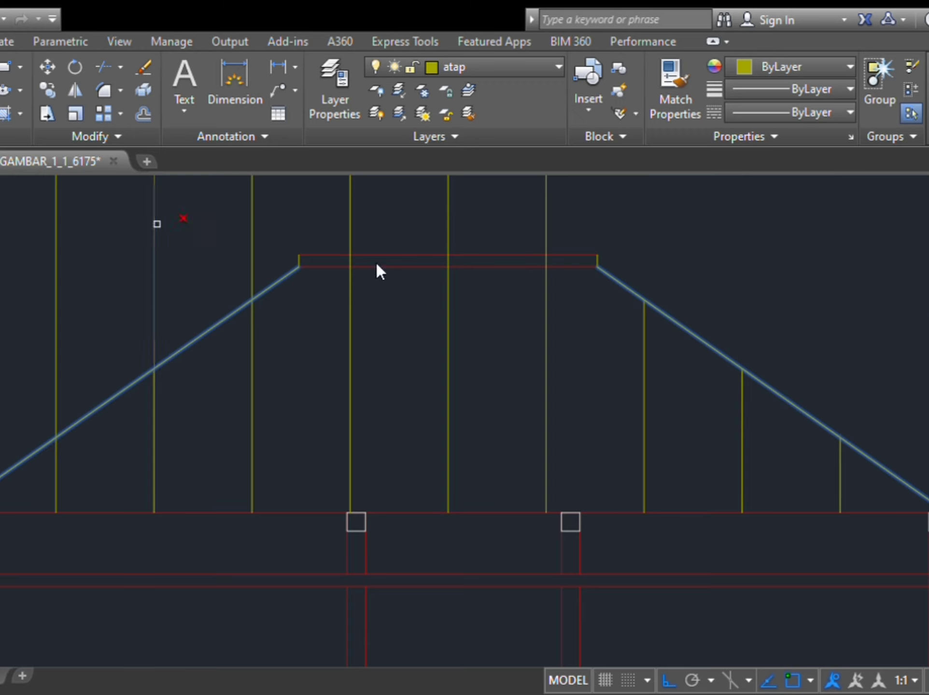
pyautogui.click(556, 218)
pyautogui.click(324, 200)
pyautogui.moveTo(480, 249); pyautogui.dragTo(480, 331, button='middle')
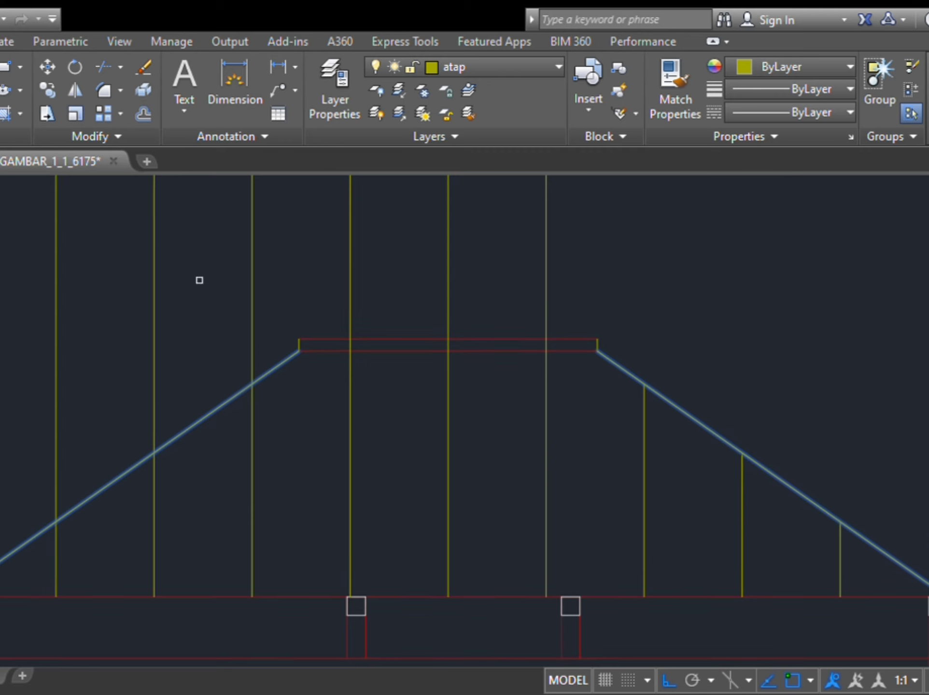
pyautogui.click(279, 288)
pyautogui.click(54, 294)
pyautogui.press('Return')
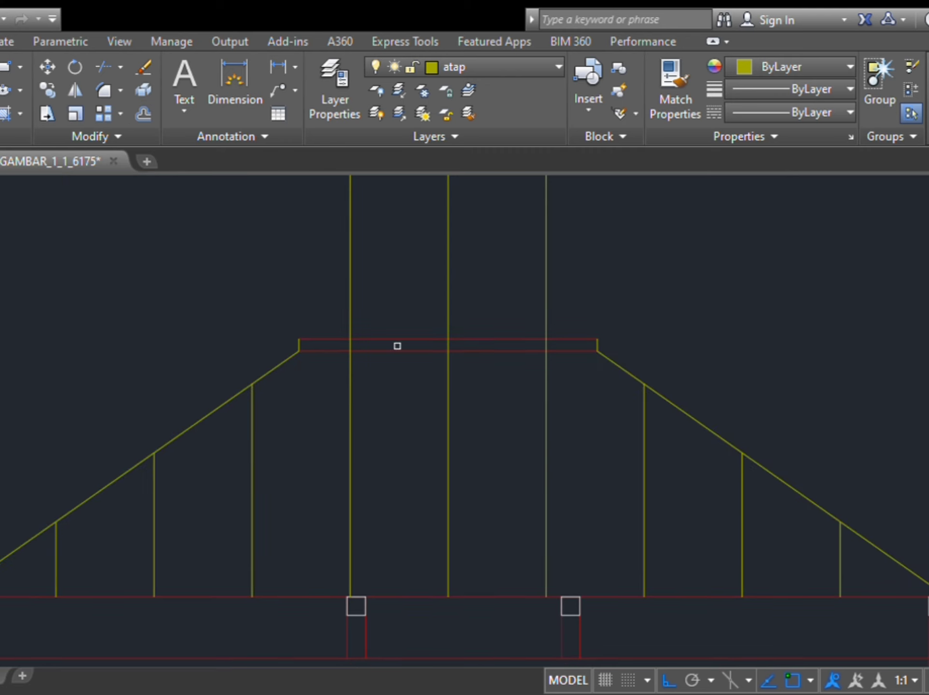
# Step: Trim the three middle vertical lines above the lower horizontal line at the roof's top
pyautogui.click(592, 265)
pyautogui.click(232, 270)
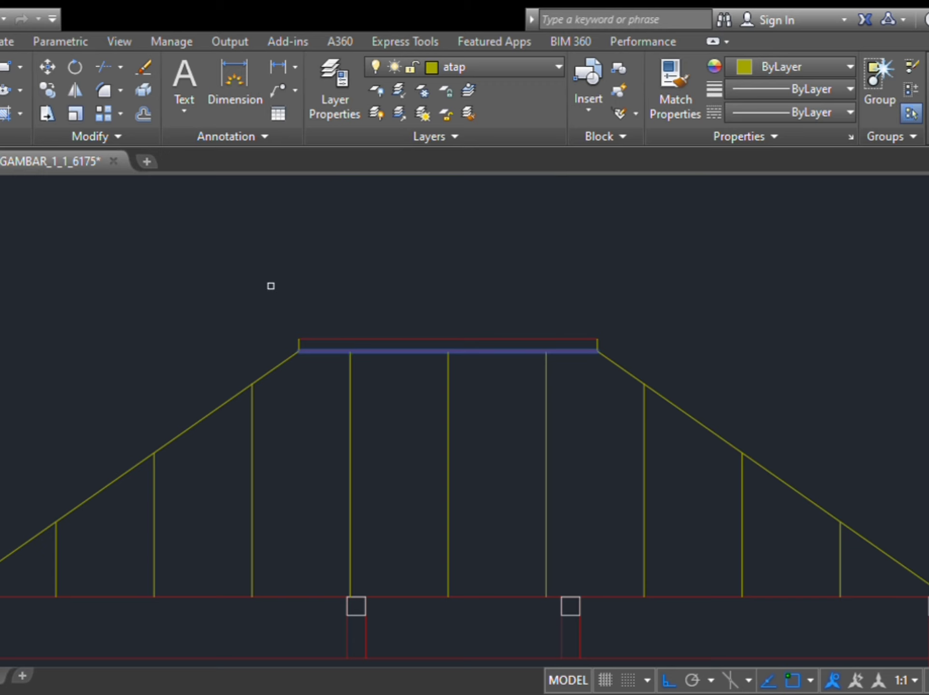
pyautogui.press('Return')
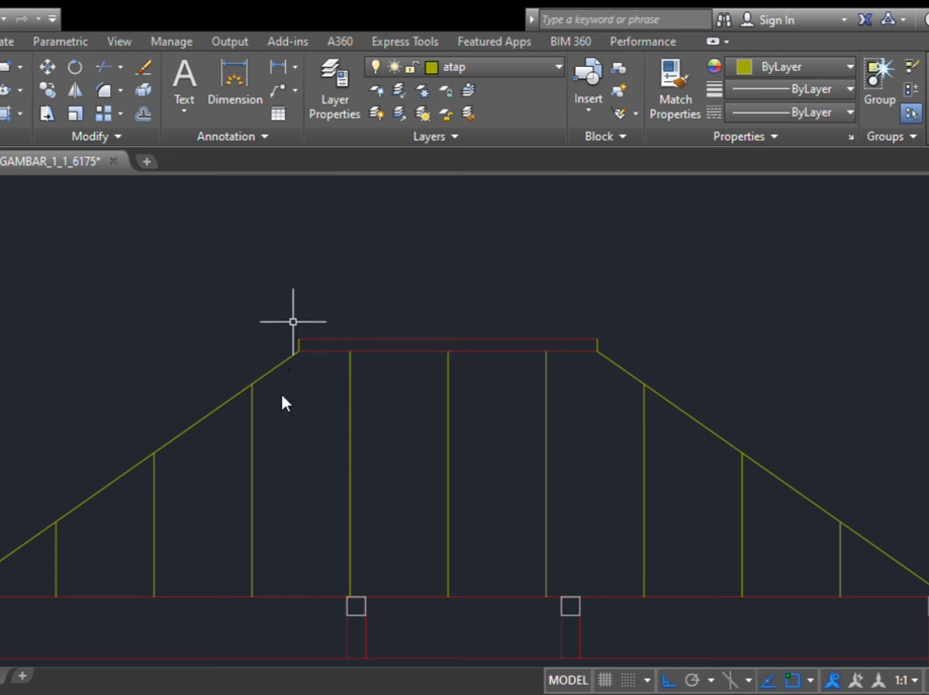
# Step: Draw the zigzag truss diagonals between the lower beam line and the roof, linking alternating feet and tops of the vertical lines
pyautogui.click(56, 597)
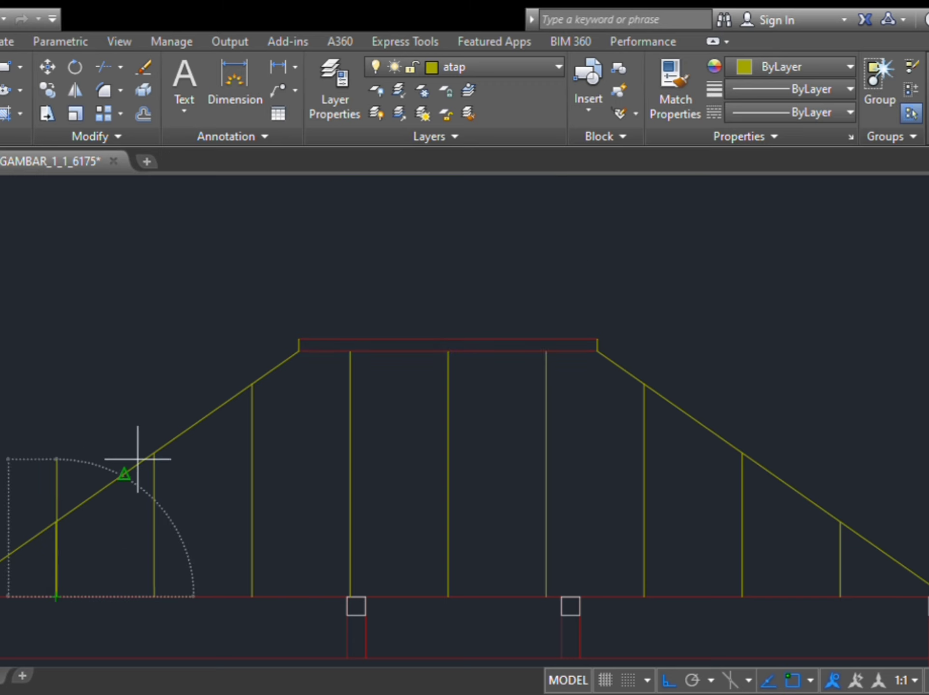
pyautogui.click(154, 453)
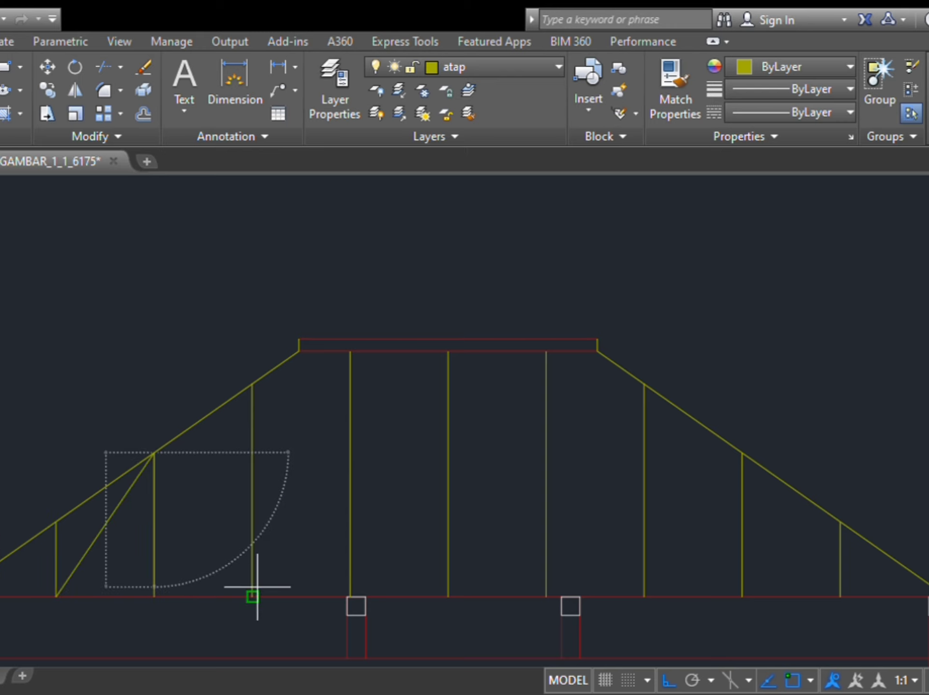
pyautogui.click(252, 597)
pyautogui.click(350, 351)
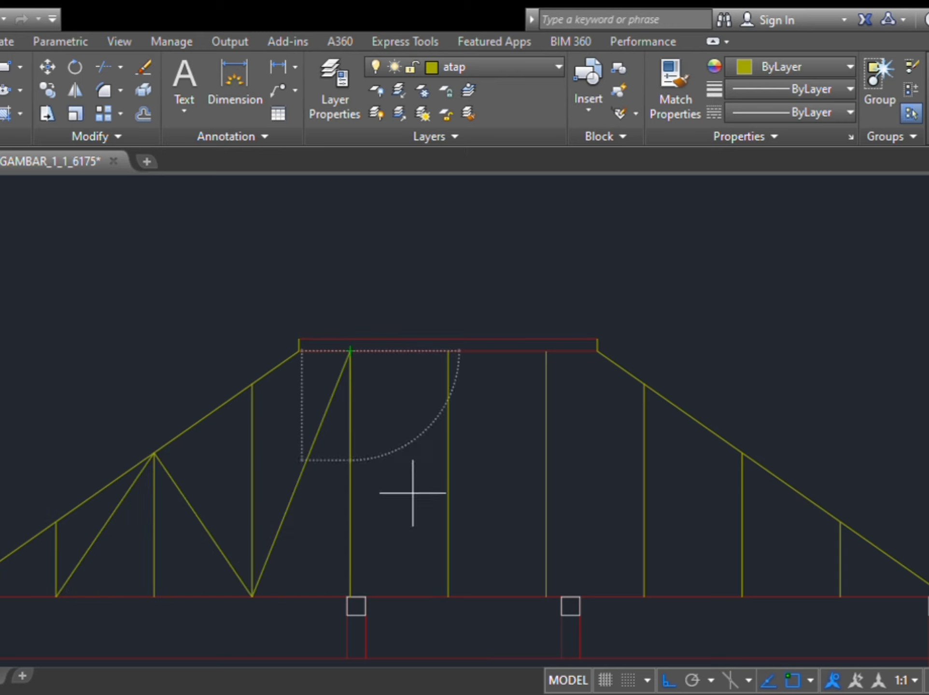
pyautogui.click(448, 597)
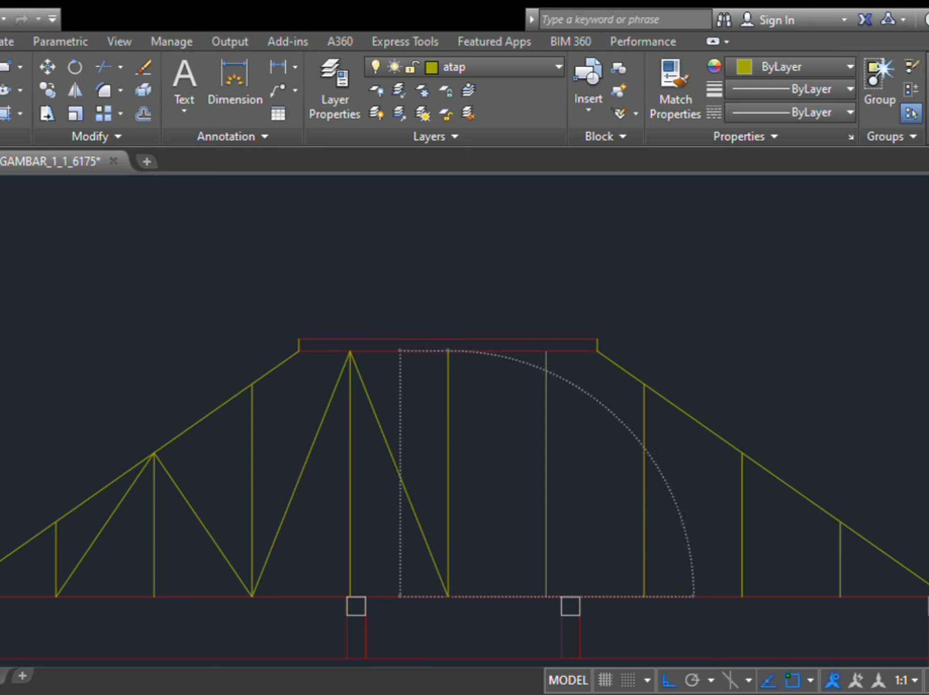
pyautogui.click(546, 351)
pyautogui.click(644, 597)
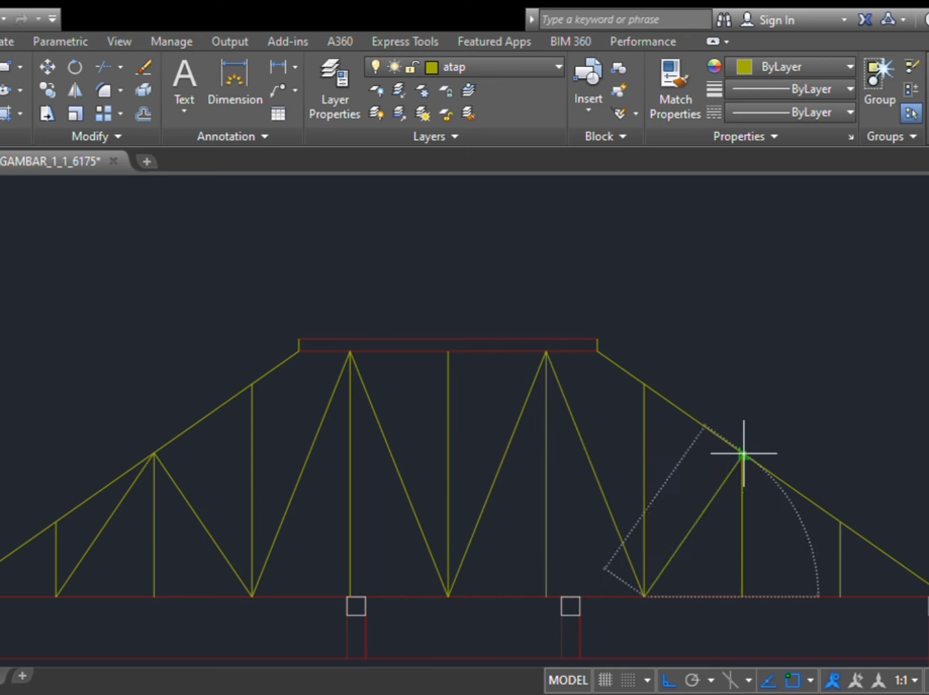
pyautogui.click(742, 453)
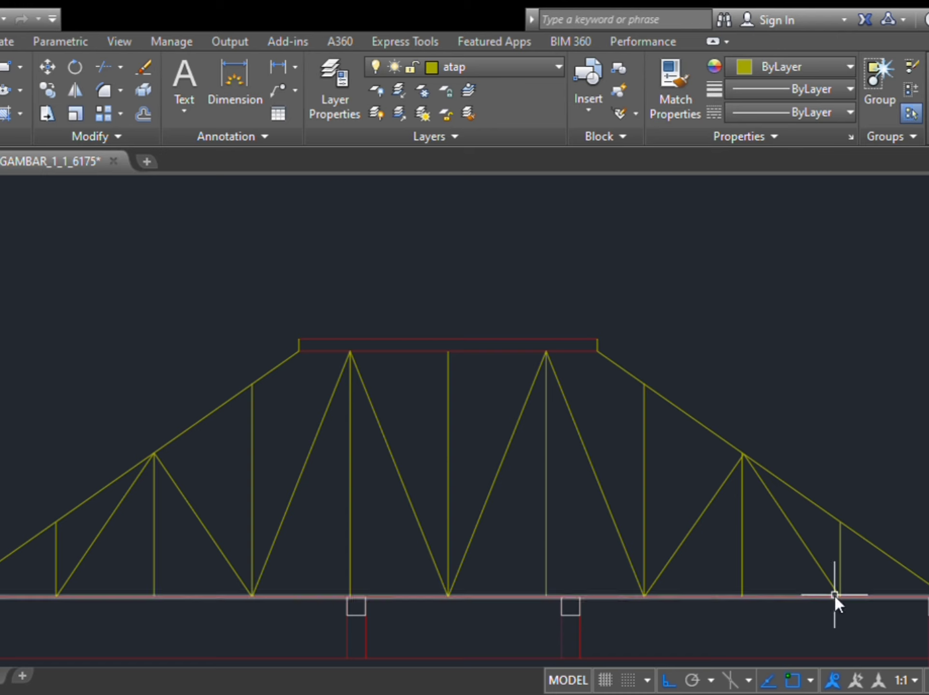
pyautogui.click(835, 596)
pyautogui.press('Return')
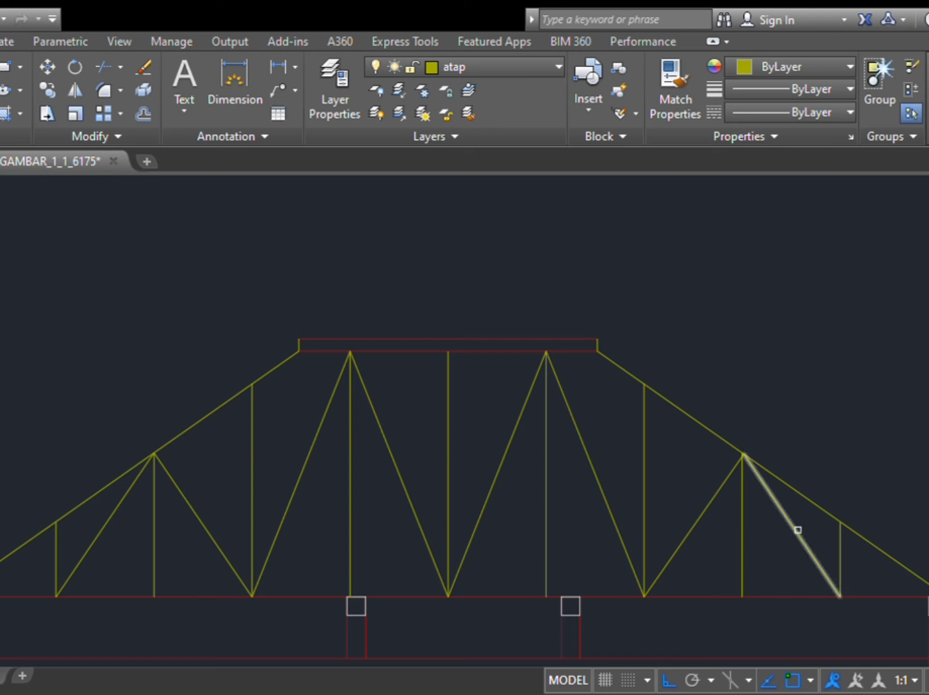
# Step: Offset the two outer diagonals under the right roof slope to both sides
pyautogui.click(798, 530)
pyautogui.click(833, 487)
pyautogui.click(793, 530)
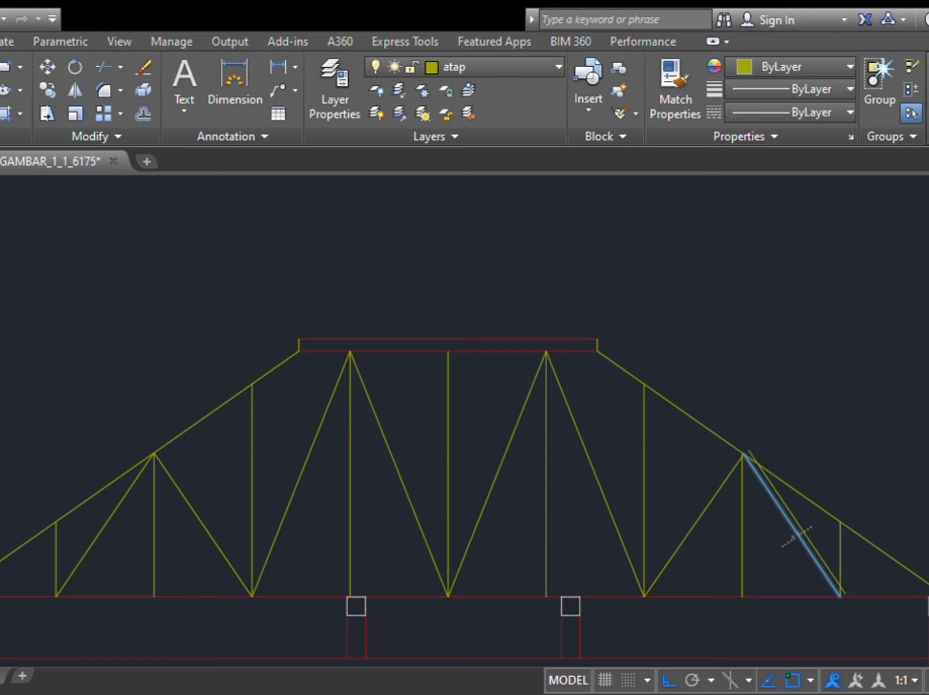
pyautogui.click(692, 517)
pyautogui.click(694, 522)
pyautogui.click(661, 480)
pyautogui.click(689, 532)
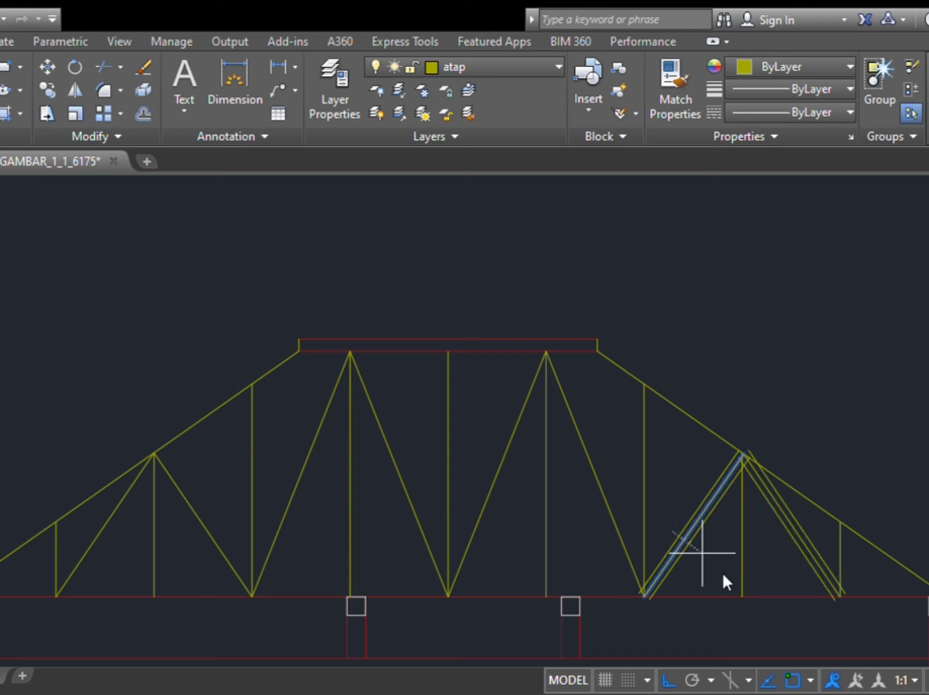
pyautogui.click(724, 574)
# Step: Offset the two diagonals meeting at the right apex under the top beam to both sides
pyautogui.click(610, 509)
pyautogui.click(628, 504)
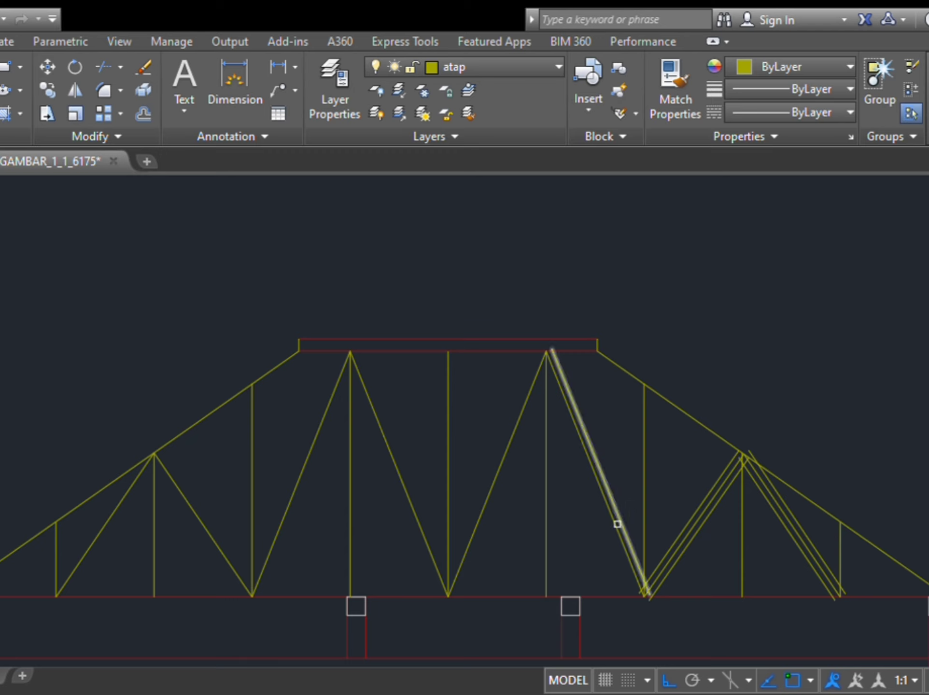
pyautogui.click(619, 525)
pyautogui.click(587, 537)
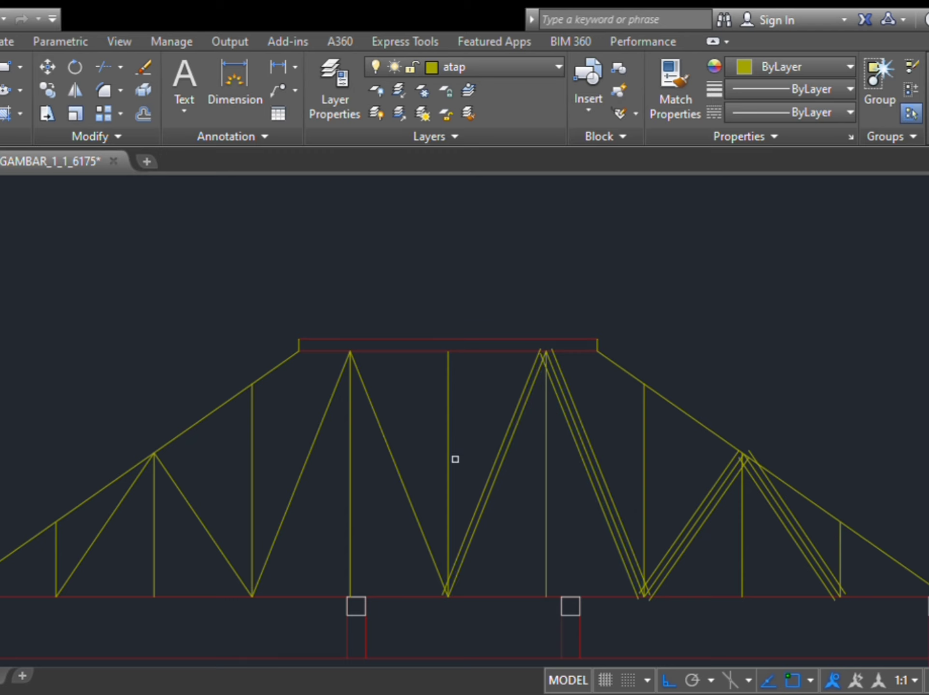
pyautogui.click(488, 496)
pyautogui.click(493, 505)
# Step: Offset the two diagonals meeting at the left apex under the top beam to both sides
pyautogui.click(409, 500)
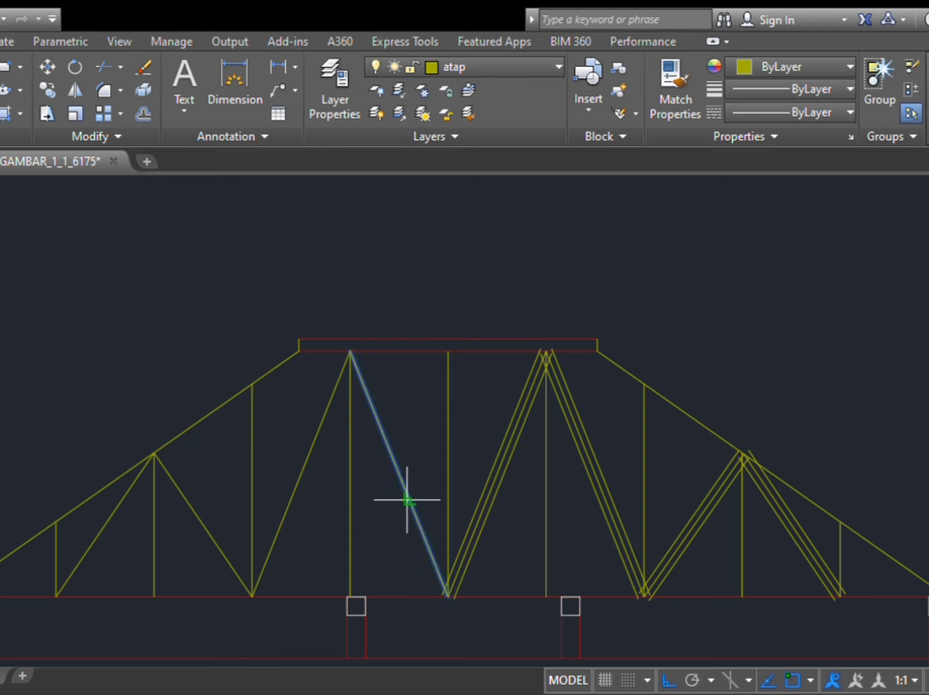
pyautogui.click(425, 501)
pyautogui.scroll(2, 424, 511)
pyautogui.click(414, 516)
pyautogui.click(389, 535)
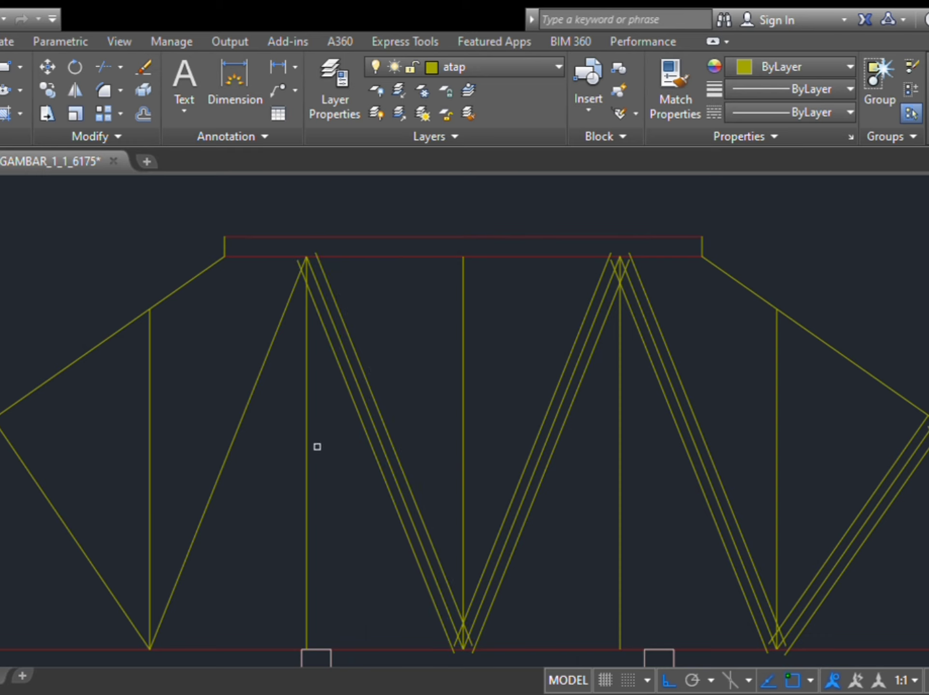
pyautogui.click(231, 431)
pyautogui.click(204, 409)
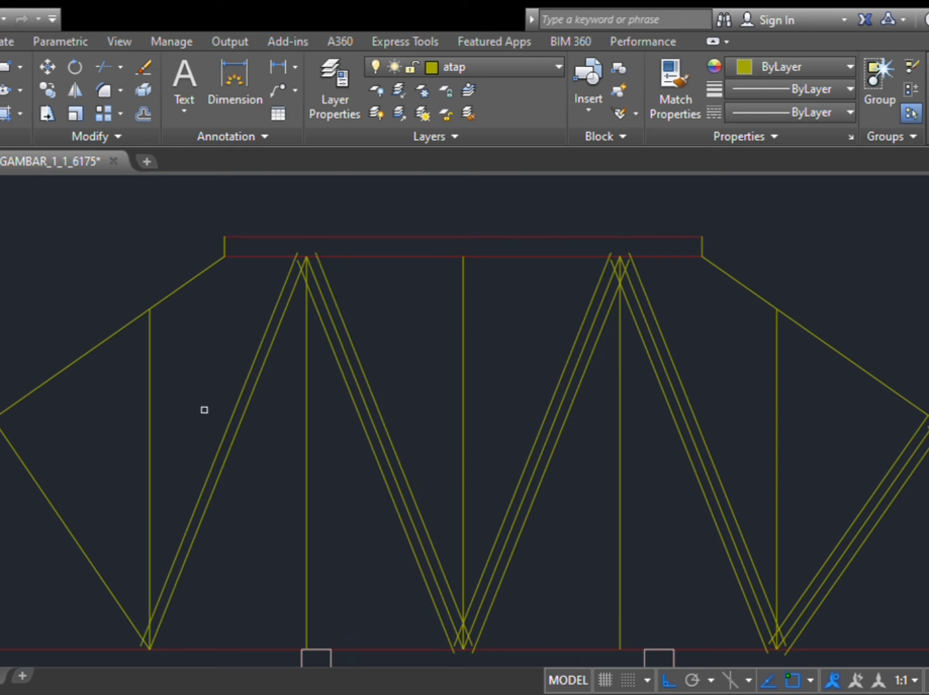
pyautogui.click(224, 451)
pyautogui.click(246, 481)
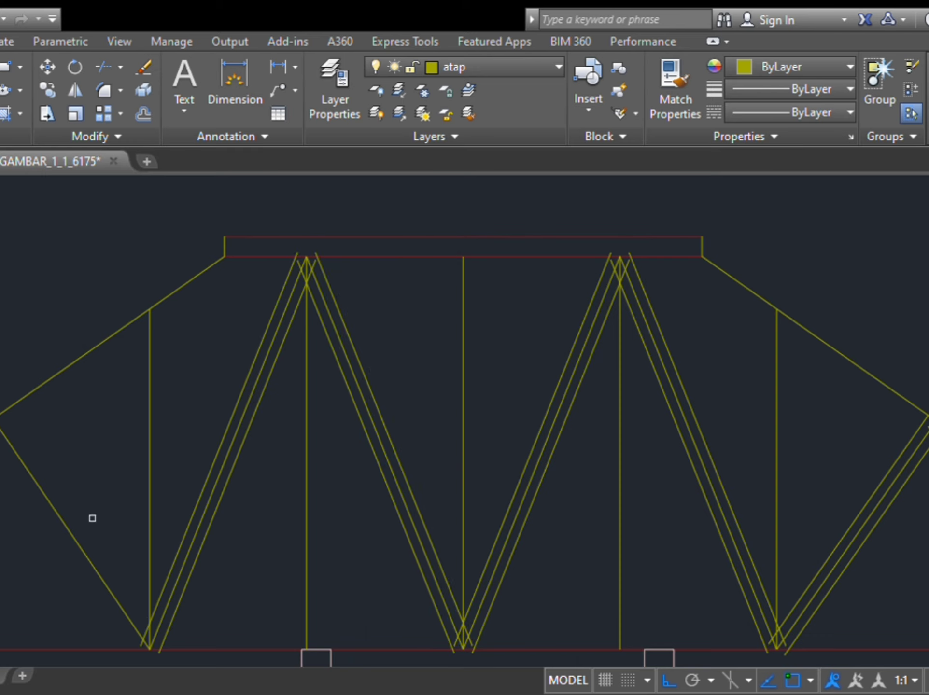
# Step: Offset the two outer diagonals under the left roof slope to both sides and end the Offset command
pyautogui.click(68, 540)
pyautogui.click(89, 539)
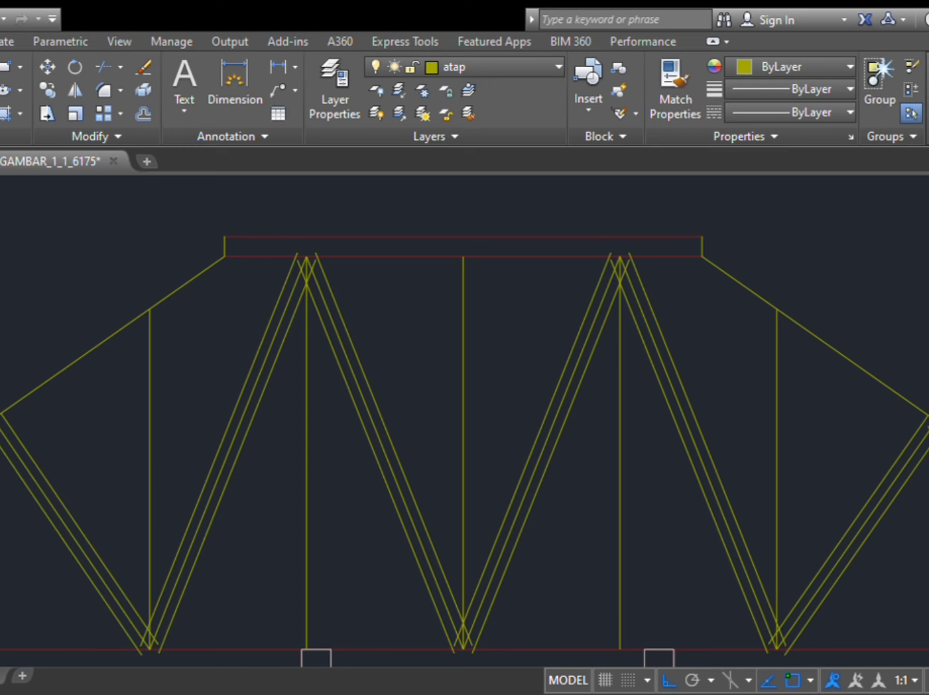
pyautogui.moveTo(89, 538); pyautogui.dragTo(316, 416, button='middle')
pyautogui.press('Escape')
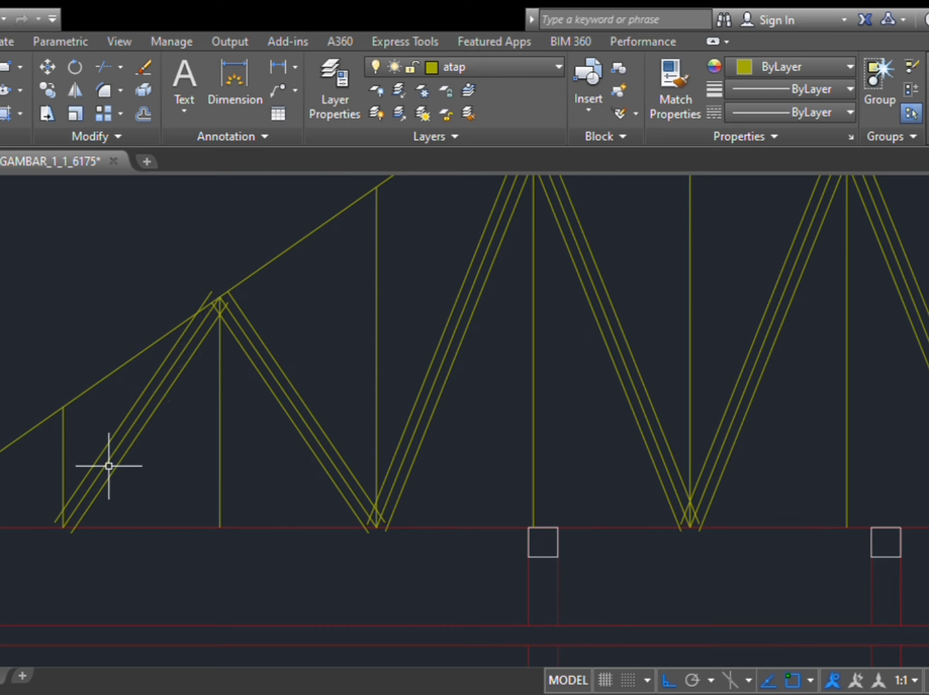
# Step: Delete the centre lines of all eight diagonals and the vertical guide lines of the truss, keeping only the offset pairs
pyautogui.click(106, 463)
pyautogui.click(64, 456)
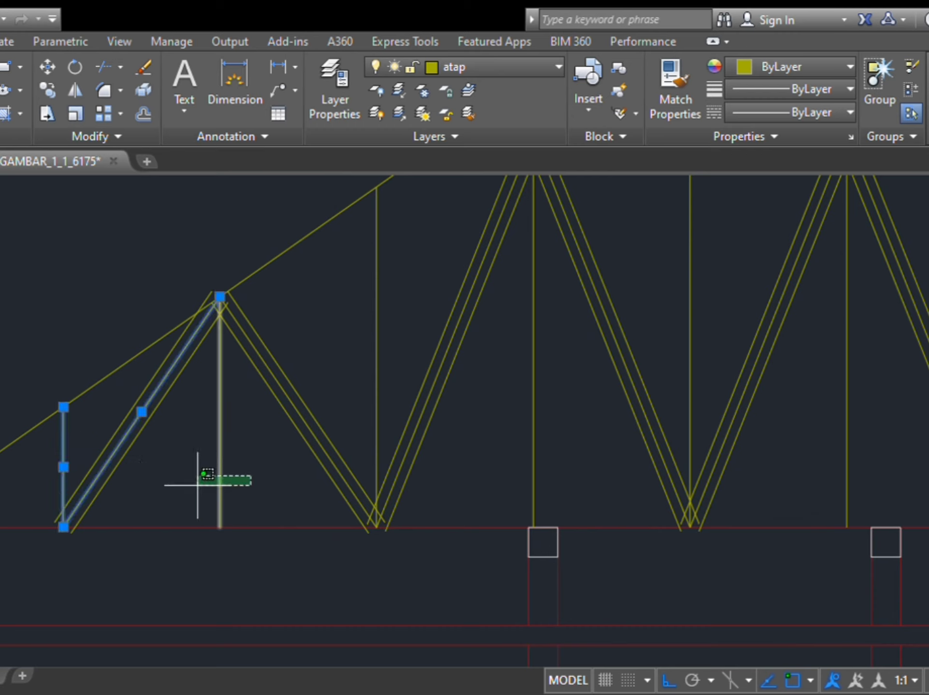
pyautogui.click(219, 476)
pyautogui.click(324, 456)
pyautogui.click(377, 371)
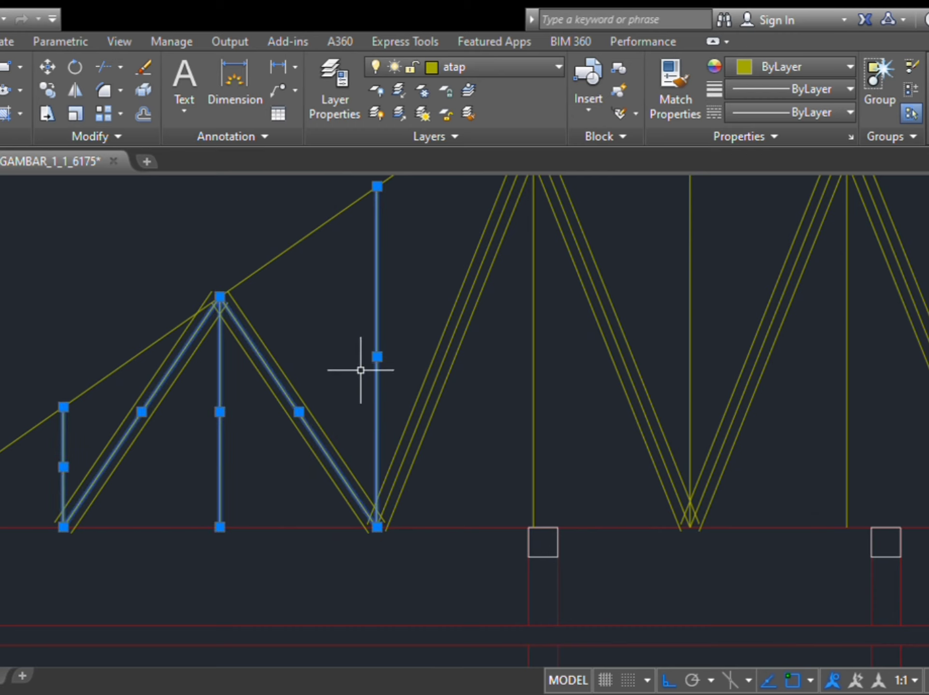
pyautogui.click(400, 447)
pyautogui.click(533, 419)
pyautogui.click(430, 417)
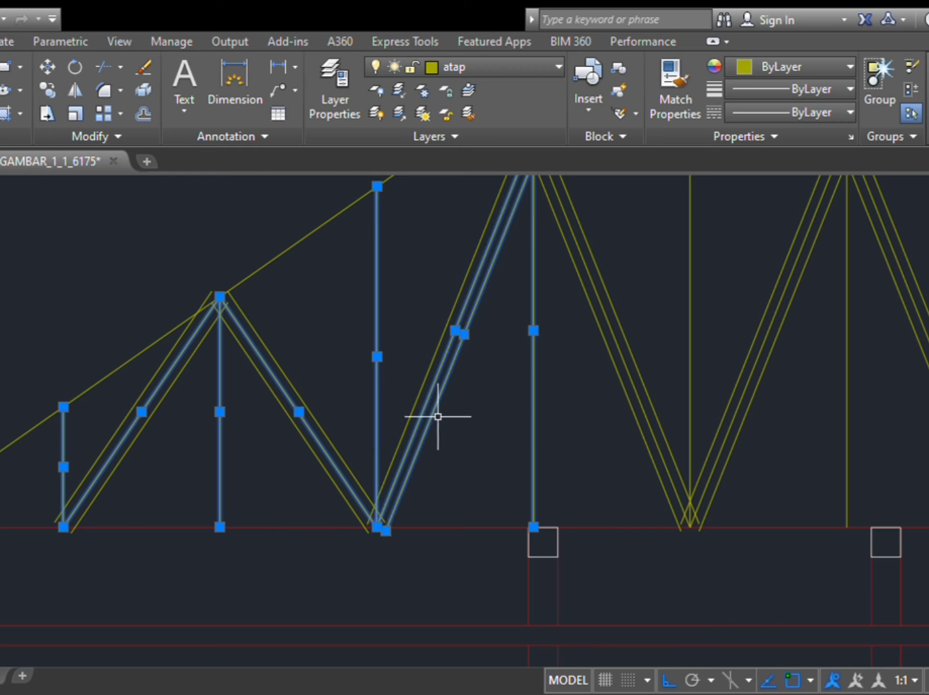
pyautogui.keyDown('shift'); pyautogui.click(434, 414); pyautogui.keyUp('shift')
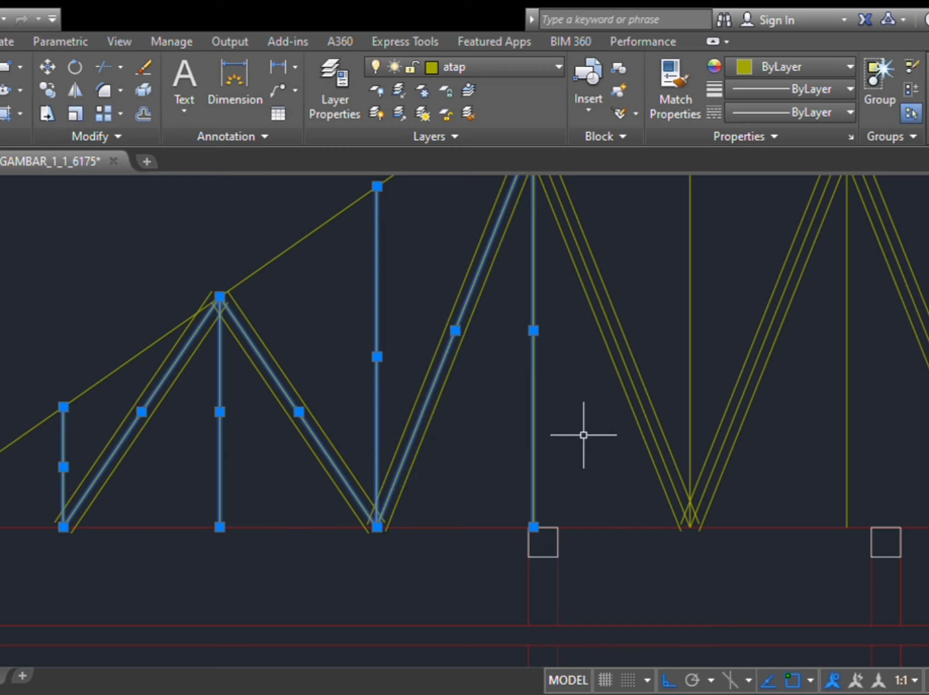
pyautogui.click(644, 411)
pyautogui.click(690, 358)
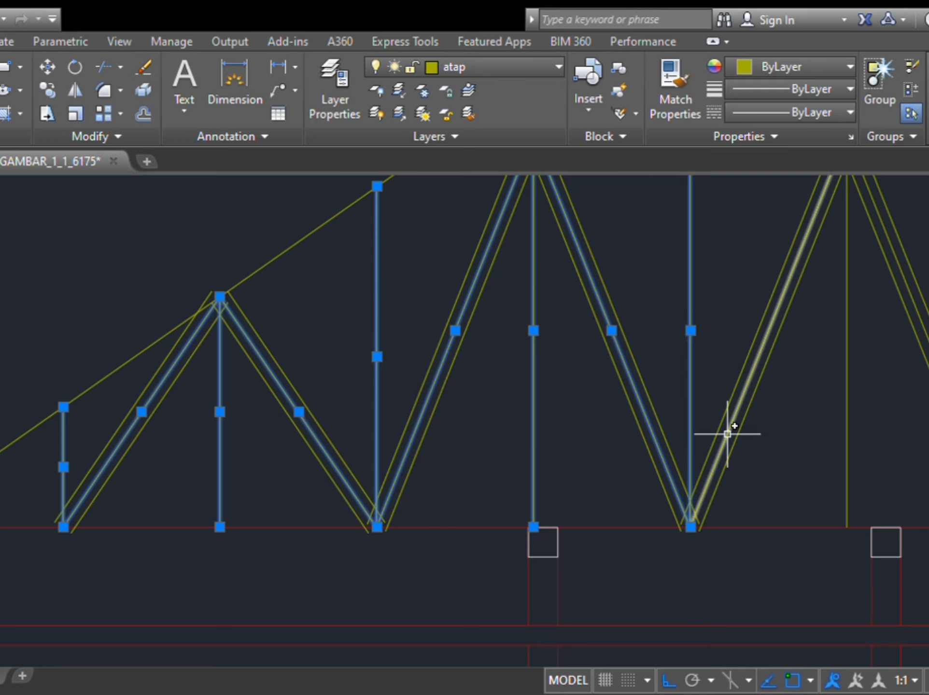
pyautogui.click(728, 431)
pyautogui.click(847, 410)
pyautogui.click(927, 387)
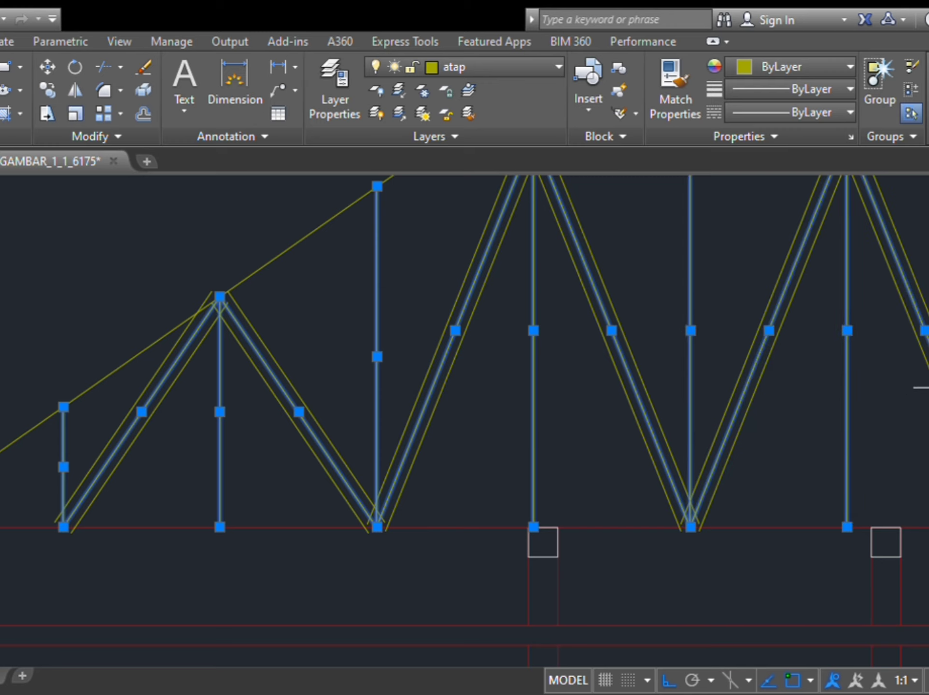
pyautogui.moveTo(927, 371); pyautogui.dragTo(685, 387, button='middle')
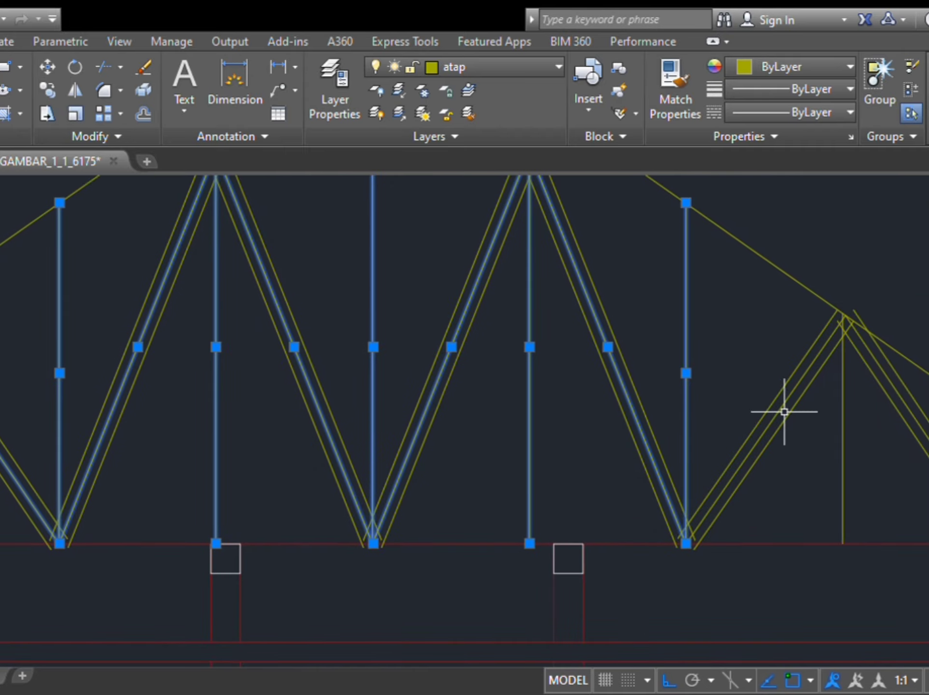
pyautogui.click(782, 408)
pyautogui.click(843, 437)
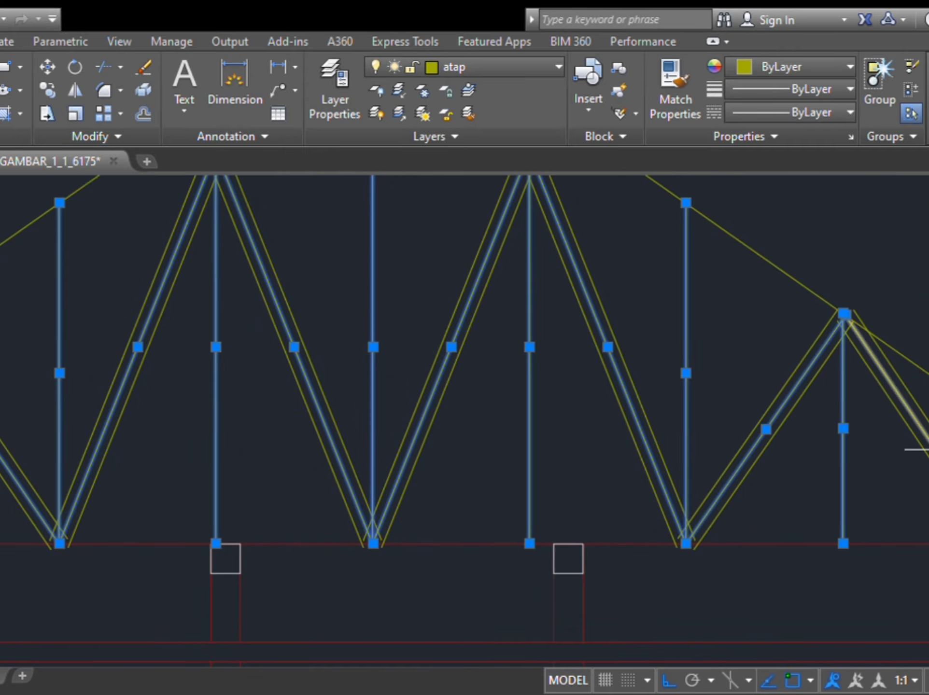
pyautogui.click(923, 432)
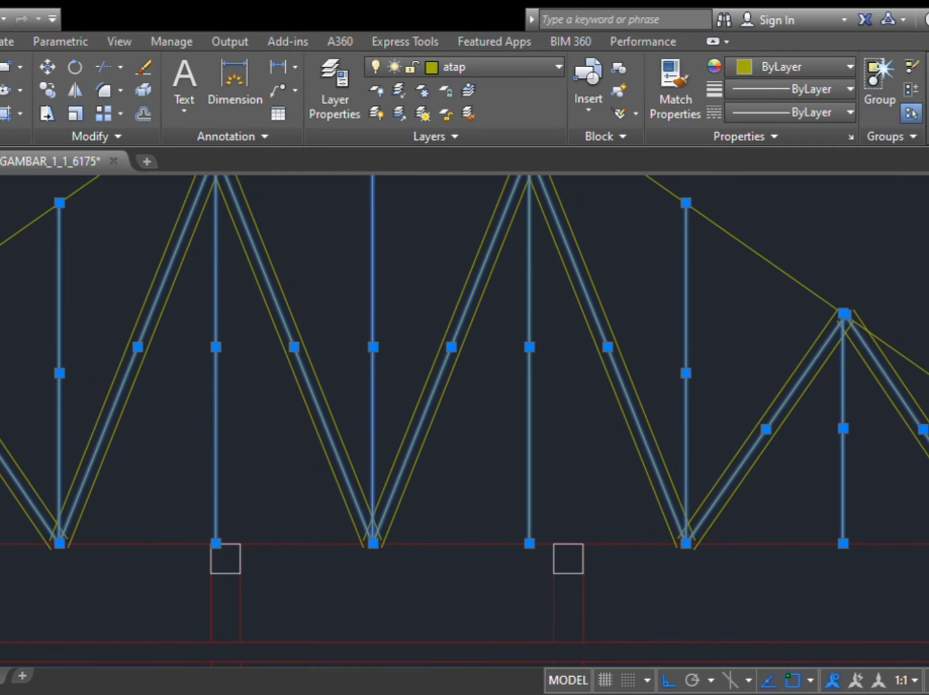
pyautogui.press('Delete')
# Step: Trim the overshooting and crossing diagonal ends at the right-hand truss joints on the roof slope, lower beam line and top beam
pyautogui.scroll(2, 925, 555)
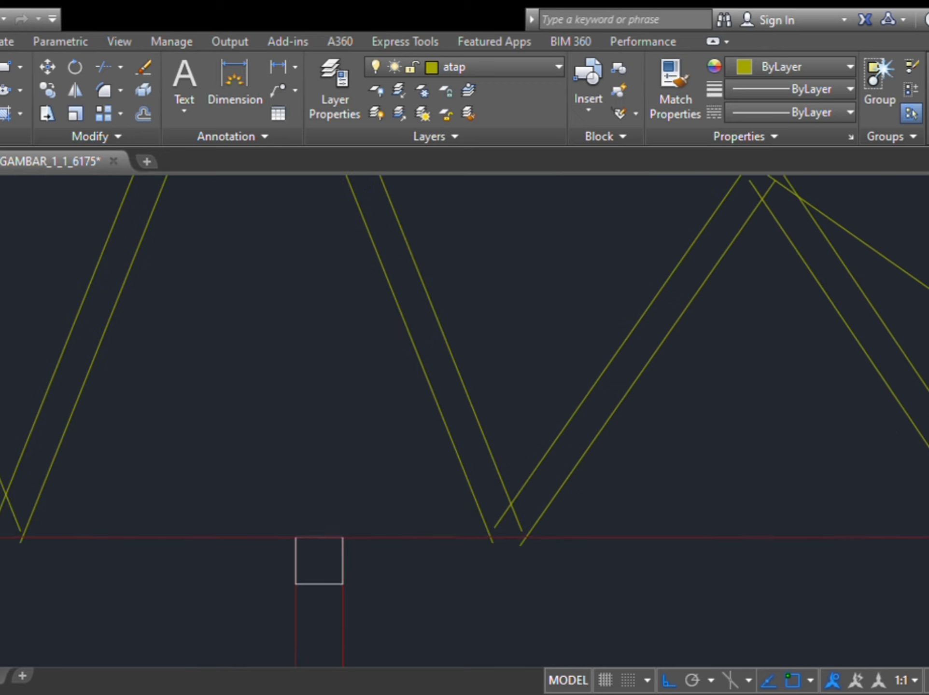
pyautogui.moveTo(826, 358); pyautogui.dragTo(812, 546, button='middle')
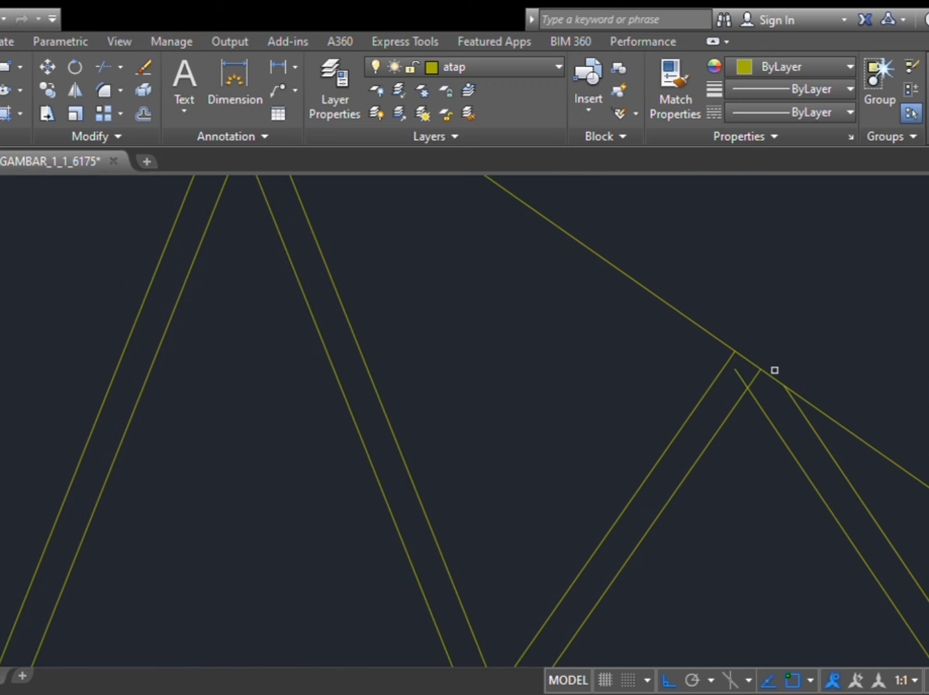
pyautogui.scroll(-6, 739, 380)
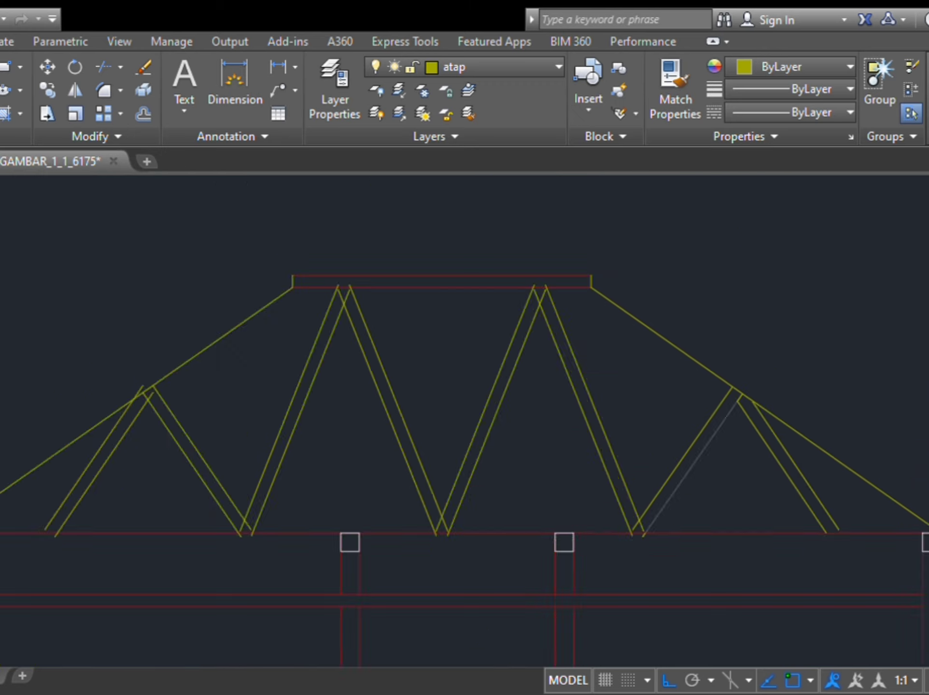
pyautogui.scroll(7, 688, 337)
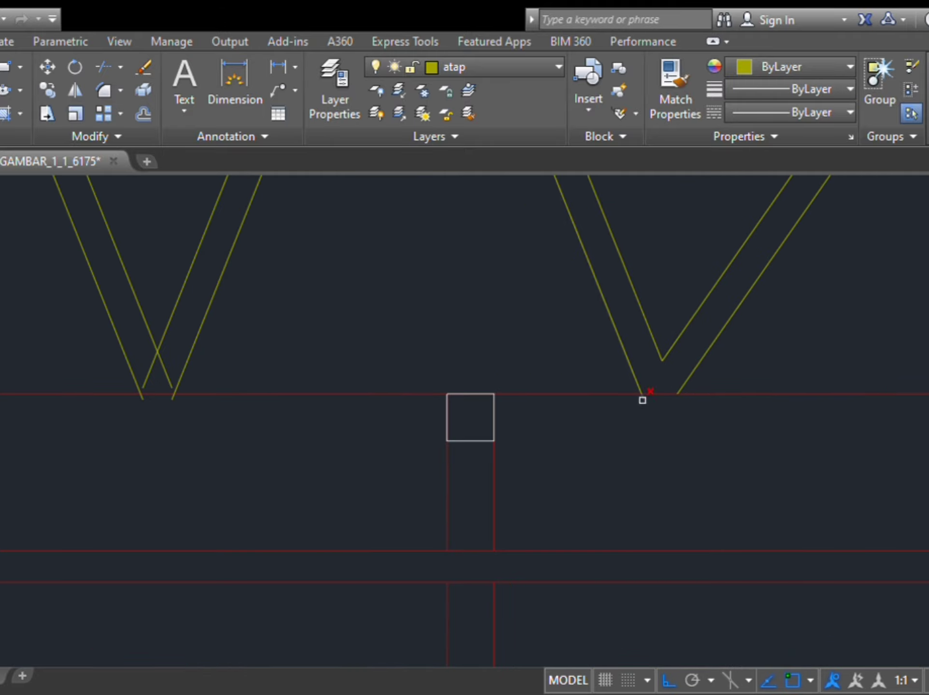
pyautogui.scroll(-3, 643, 401)
pyautogui.scroll(6, 627, 263)
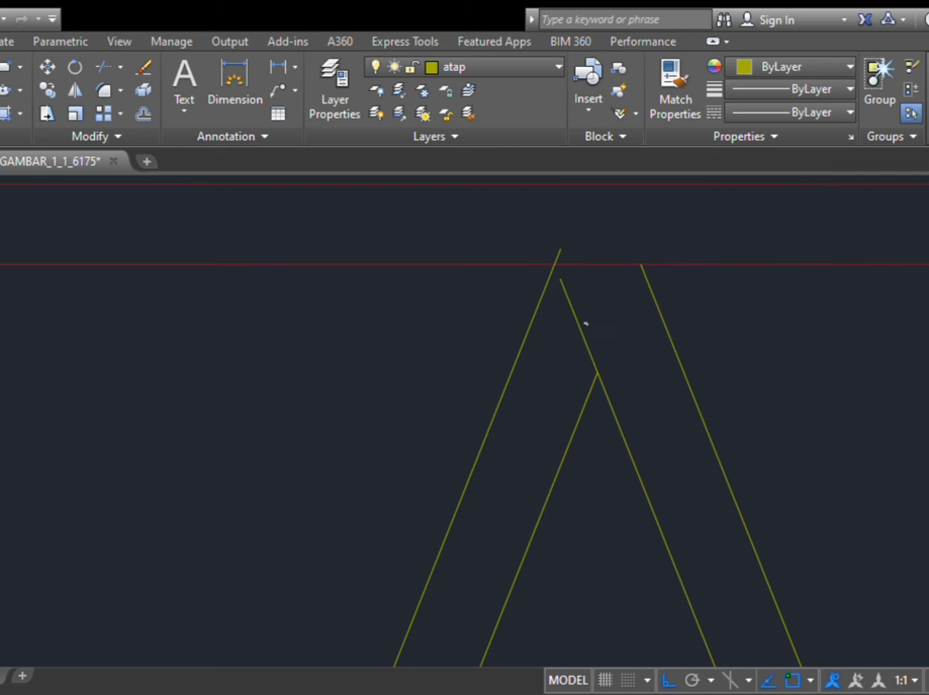
# Step: Trim the crossing and overshooting diagonal ends at the truss's central V joint on the lower beam line
pyautogui.scroll(-3, 559, 256)
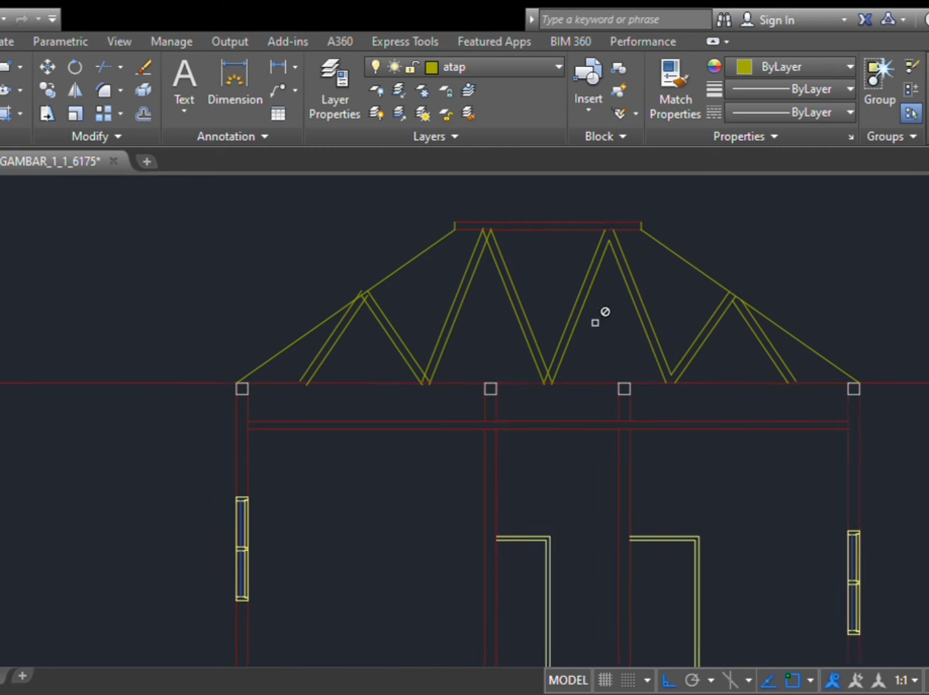
pyautogui.scroll(5, 602, 311)
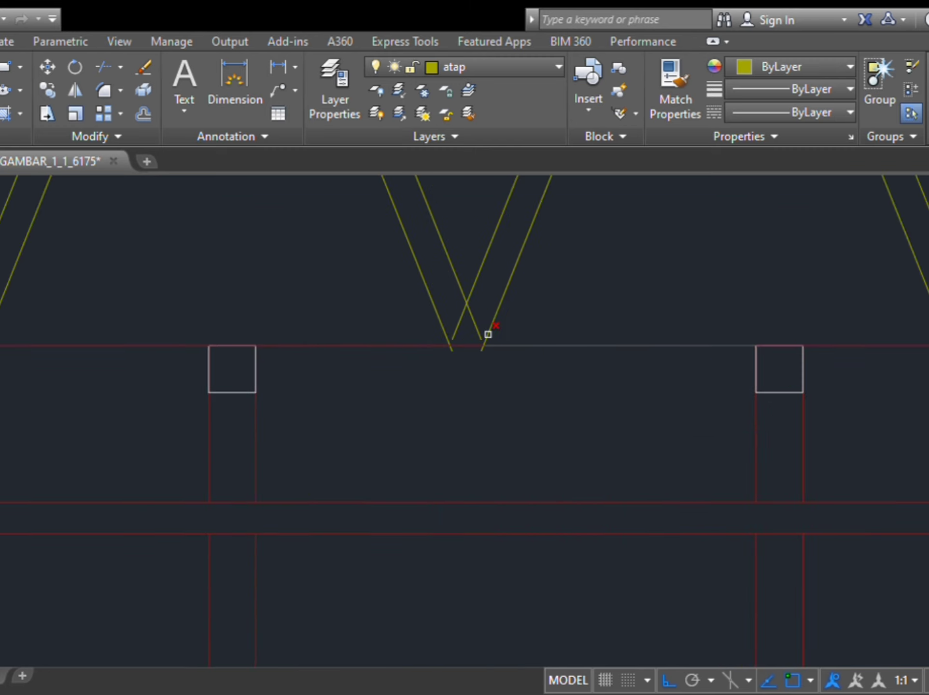
pyautogui.click(460, 321)
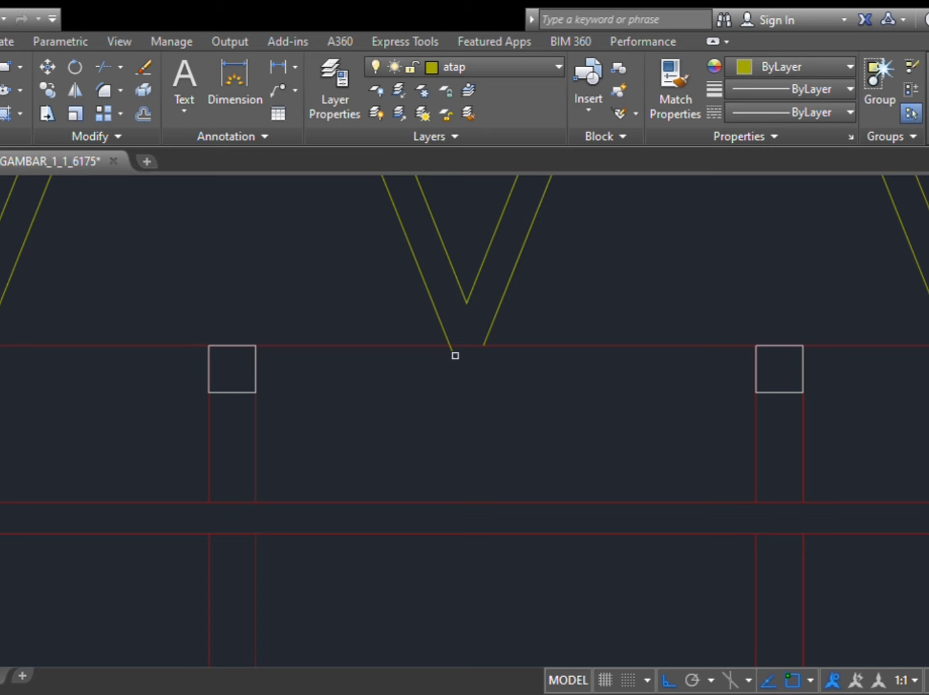
pyautogui.moveTo(448, 372); pyautogui.dragTo(458, 380, button='middle')
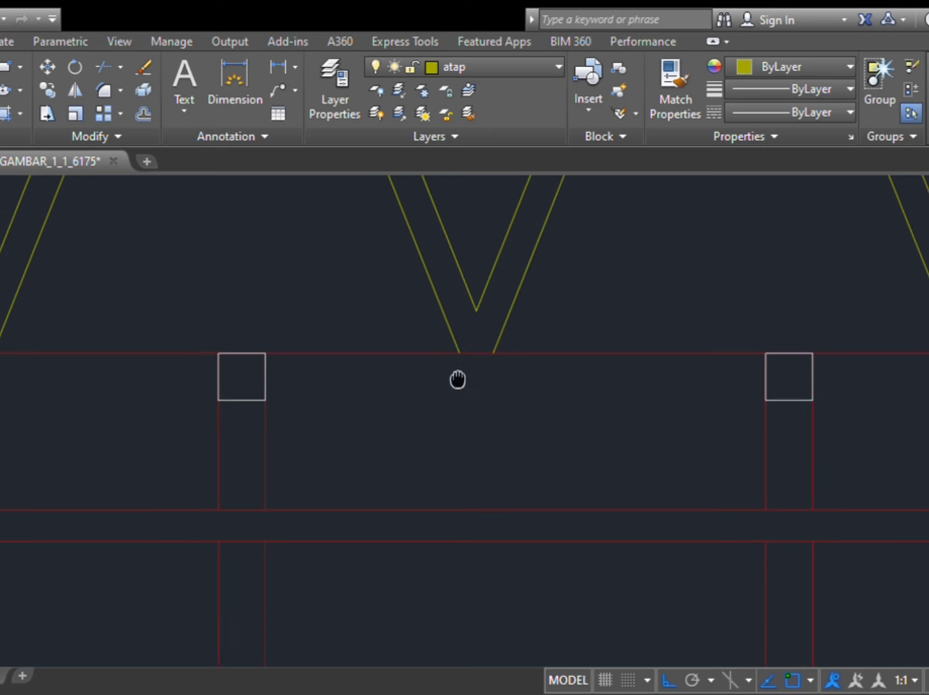
# Step: Trim the crossing and overshooting diagonal ends at the left V joint on the lower beam line and at the left roof slope joint
pyautogui.scroll(-2, 893, 500)
pyautogui.scroll(4, 894, 500)
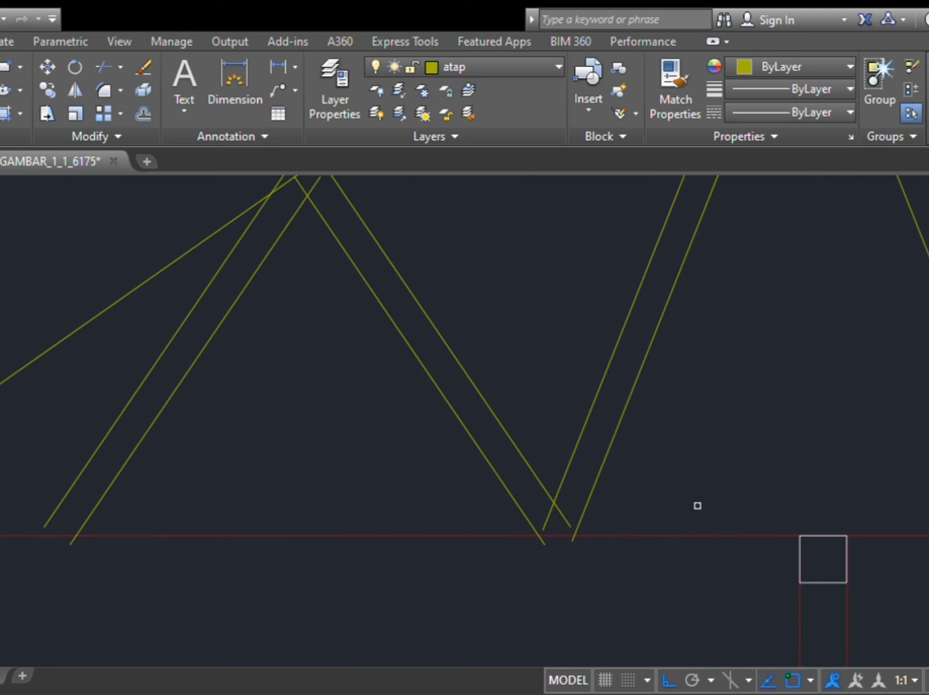
pyautogui.click(551, 512)
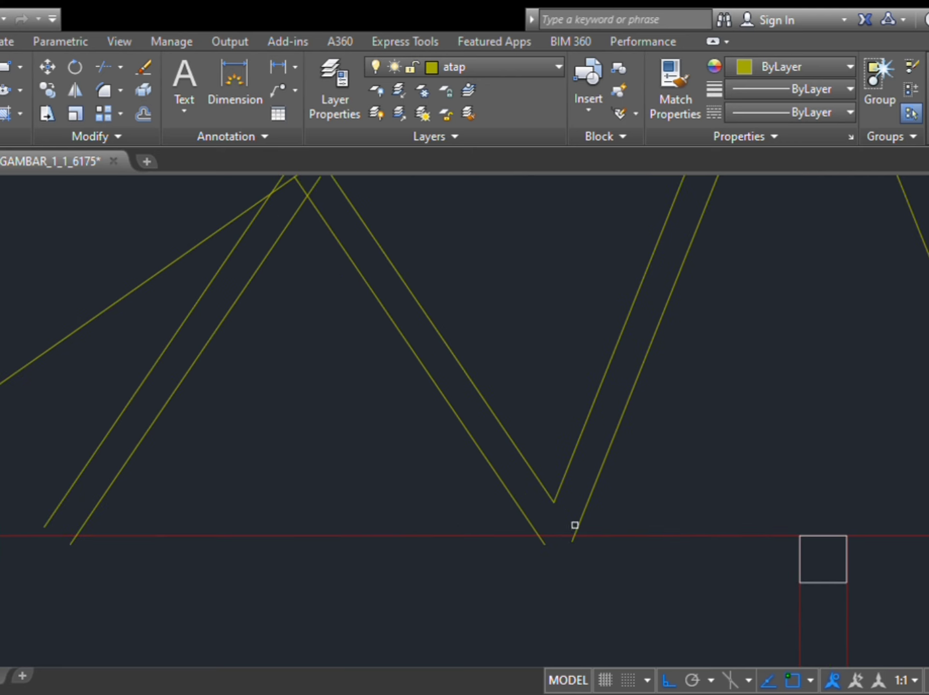
pyautogui.click(547, 544)
pyautogui.moveTo(284, 244); pyautogui.dragTo(315, 359, button='middle')
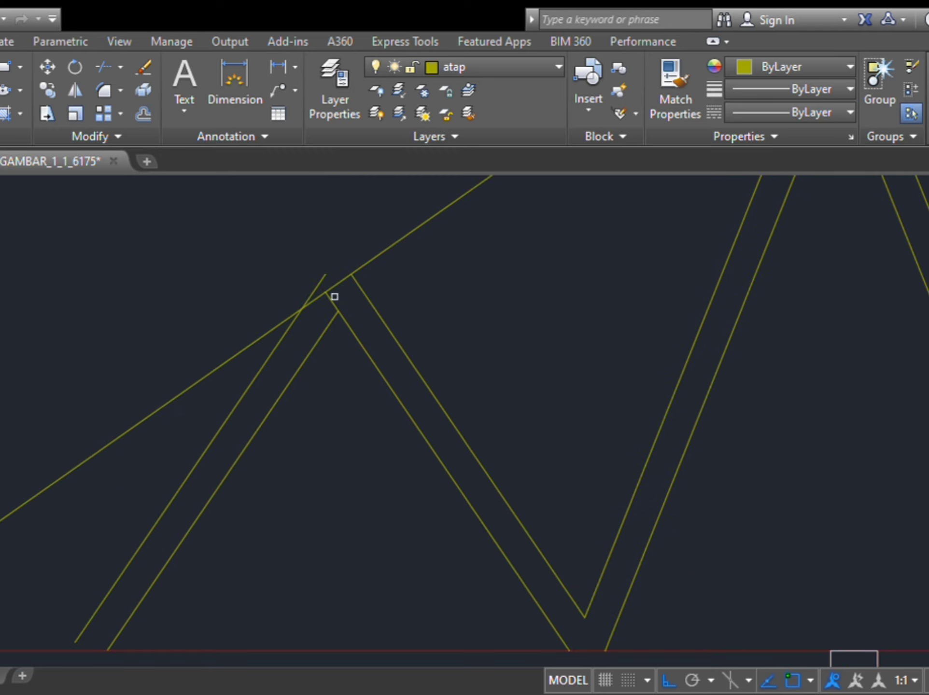
pyautogui.scroll(-5, 332, 359)
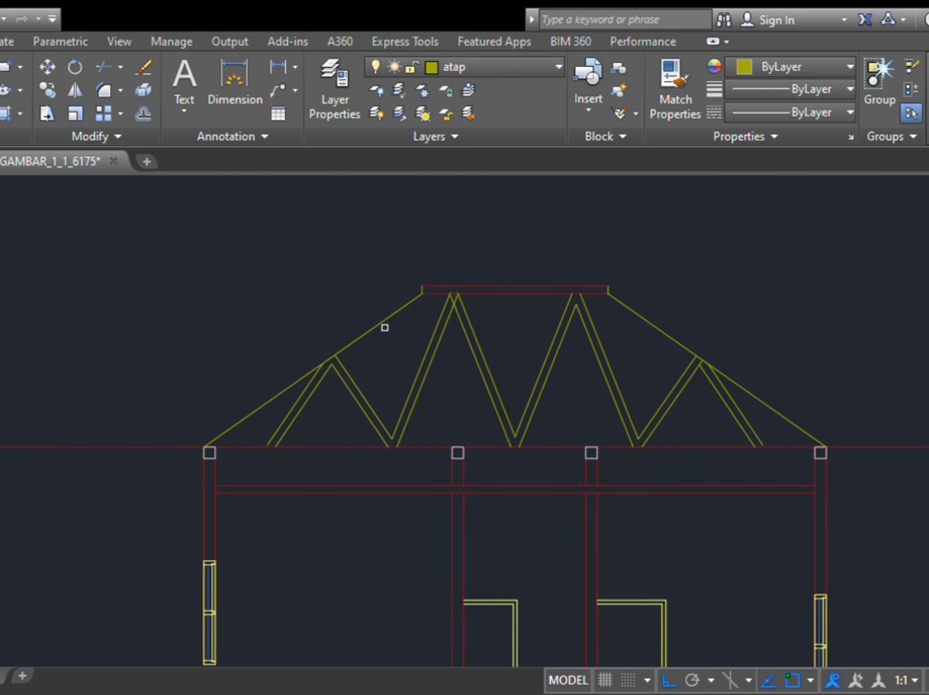
# Step: Extend the inner line of the left V joint's left diagonal down to the lower beam line
pyautogui.scroll(5, 415, 404)
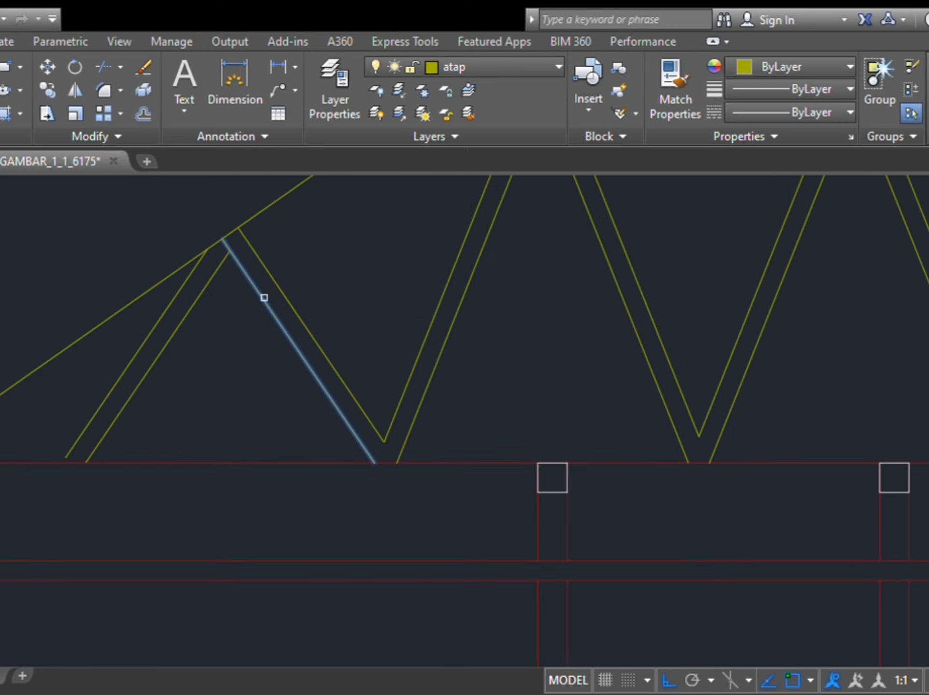
pyautogui.click(389, 457)
pyautogui.scroll(5, 393, 456)
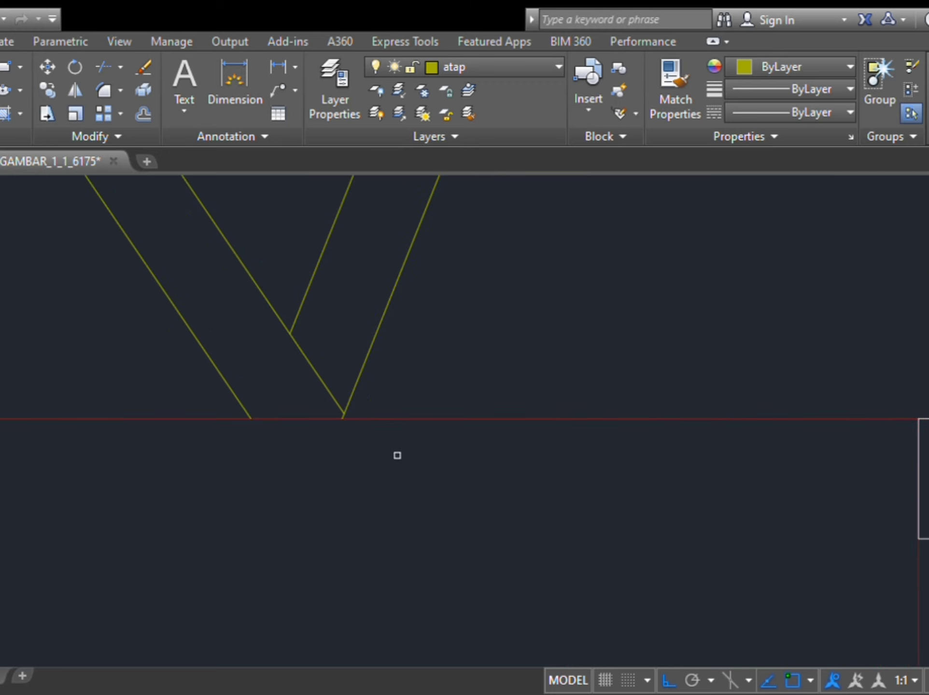
pyautogui.moveTo(338, 400)
pyautogui.mouseDown(button='middle')
pyautogui.moveTo(291, 386)
pyautogui.moveTo(658, 447)
pyautogui.mouseUp(button='middle')
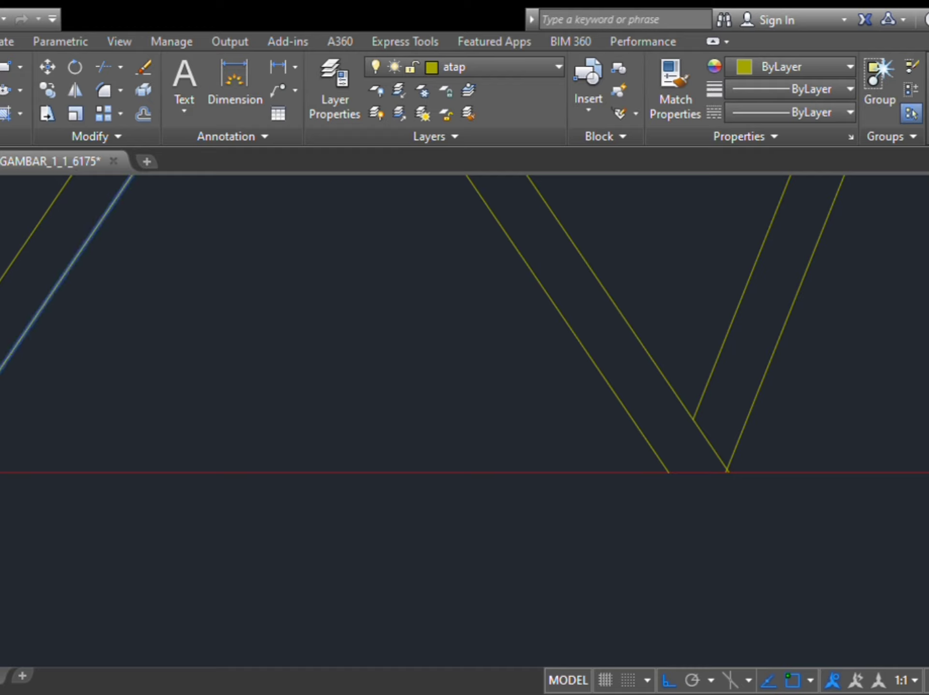
# Step: Extend the inner line of the right V joint's left diagonal down to the lower beam line
pyautogui.scroll(-2, 48, 338)
pyautogui.moveTo(48, 338); pyautogui.dragTo(33, 637, button='middle')
pyautogui.moveTo(411, 373); pyautogui.dragTo(56, 315, button='middle')
pyautogui.moveTo(180, 249); pyautogui.dragTo(172, 493, button='middle')
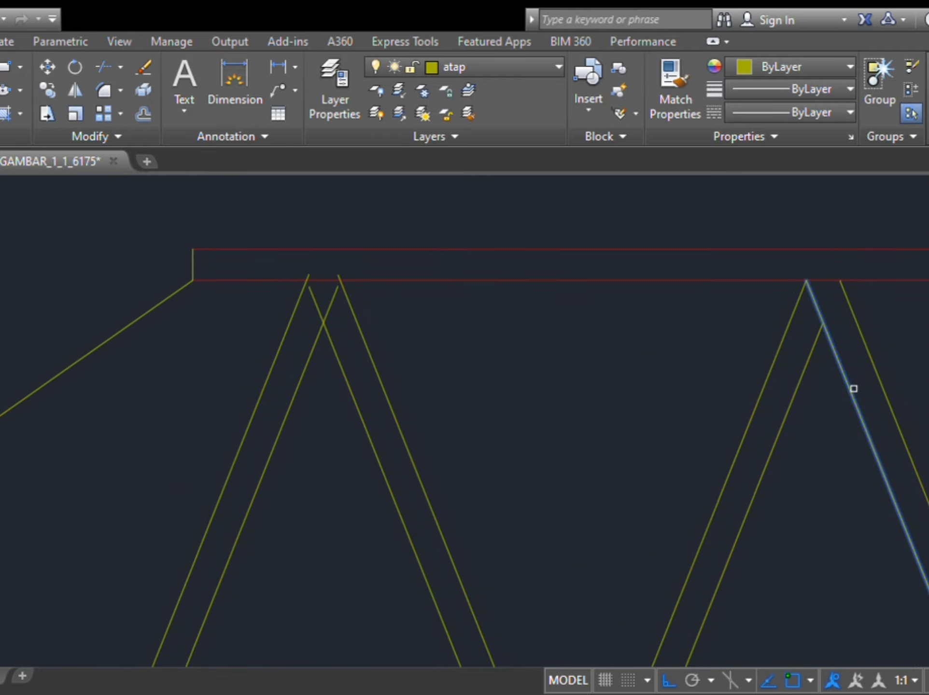
pyautogui.moveTo(899, 394)
pyautogui.mouseDown(button='middle')
pyautogui.moveTo(855, 356)
pyautogui.moveTo(566, 218)
pyautogui.mouseUp(button='middle')
pyautogui.moveTo(593, 363); pyautogui.dragTo(498, 122, button='middle')
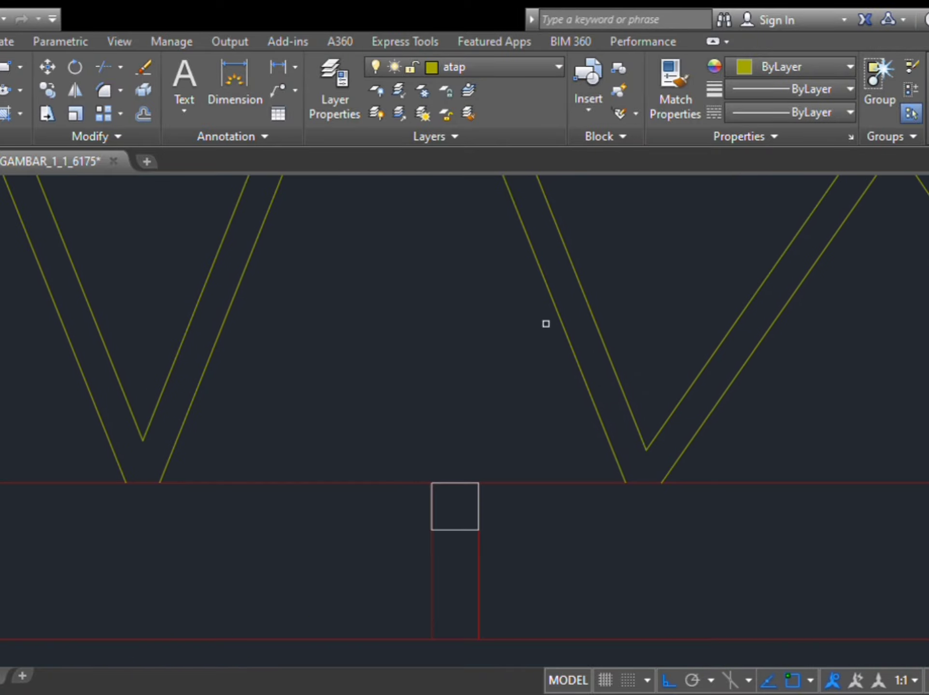
pyautogui.scroll(6, 652, 488)
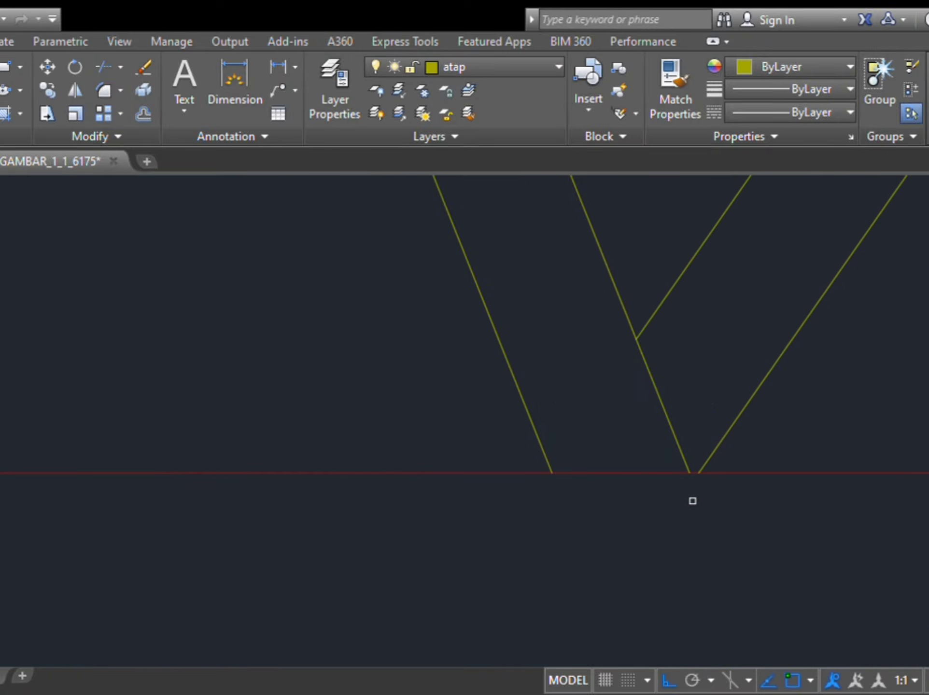
# Step: Extend the outermost right diagonal's inner line to the right roof slope and trim the neighbouring diagonal's two lines back to it
pyautogui.scroll(-6, 762, 460)
pyautogui.moveTo(761, 460); pyautogui.dragTo(207, 502, button='middle')
pyautogui.scroll(-2, 493, 431)
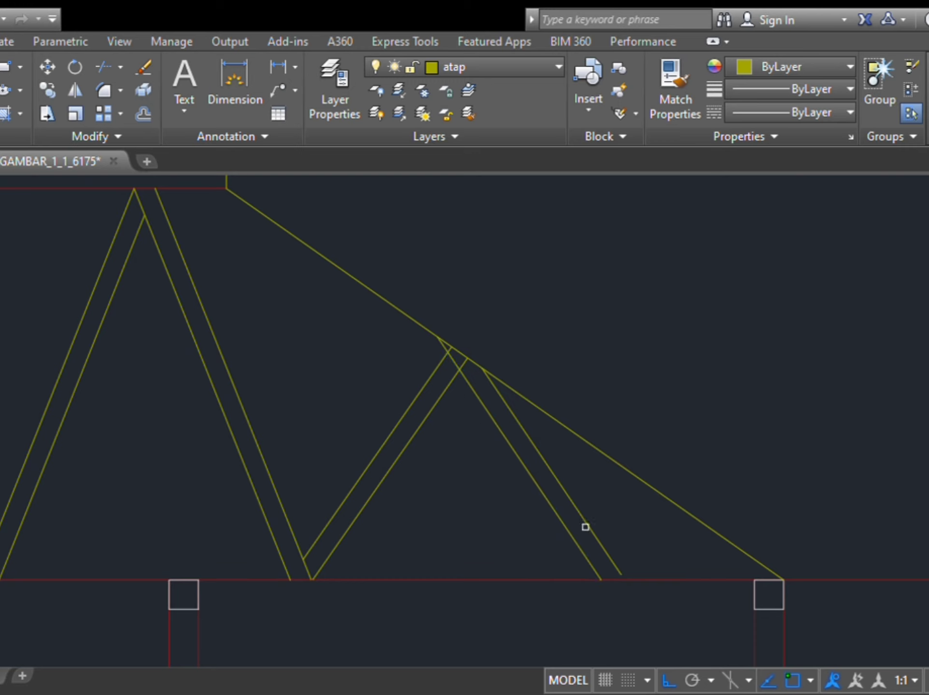
pyautogui.scroll(2, 457, 362)
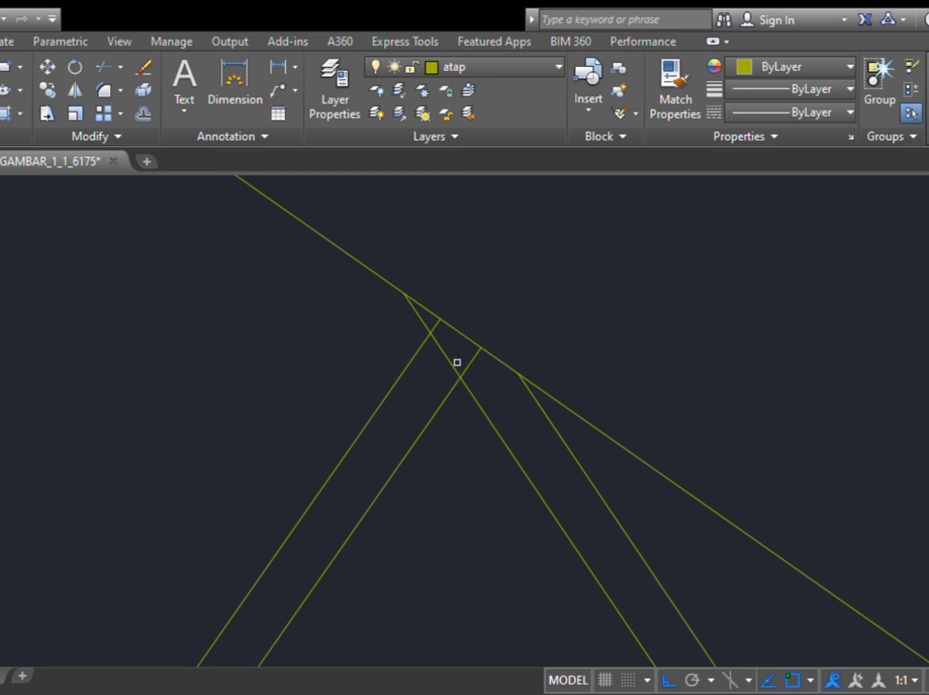
pyautogui.scroll(2, 461, 361)
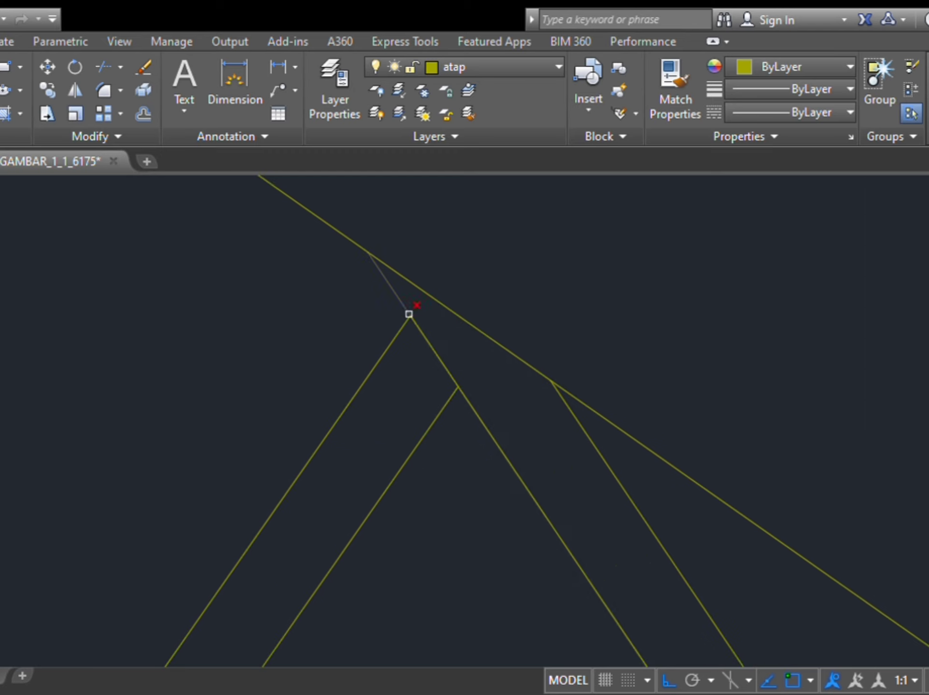
# Step: Trim the crossing inner lines and the overshooting outer ends at the truss's left joint under the top beam
pyautogui.scroll(-4, 409, 315)
pyautogui.scroll(2, 227, 229)
pyautogui.scroll(-2, 228, 229)
pyautogui.moveTo(237, 237); pyautogui.dragTo(420, 256, button='middle')
pyautogui.scroll(1, 220, 241)
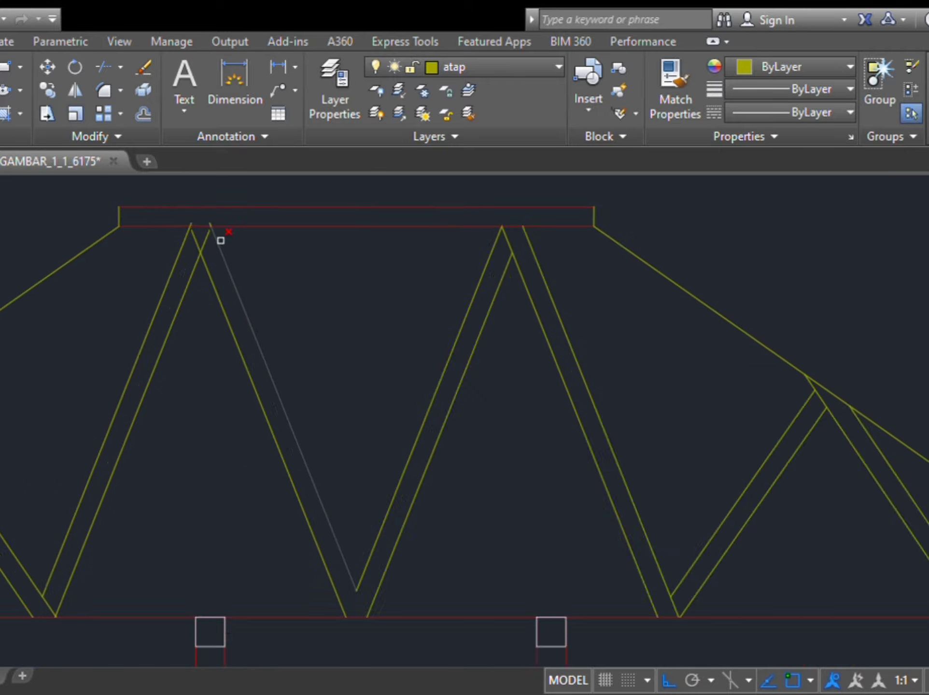
pyautogui.scroll(2, 221, 240)
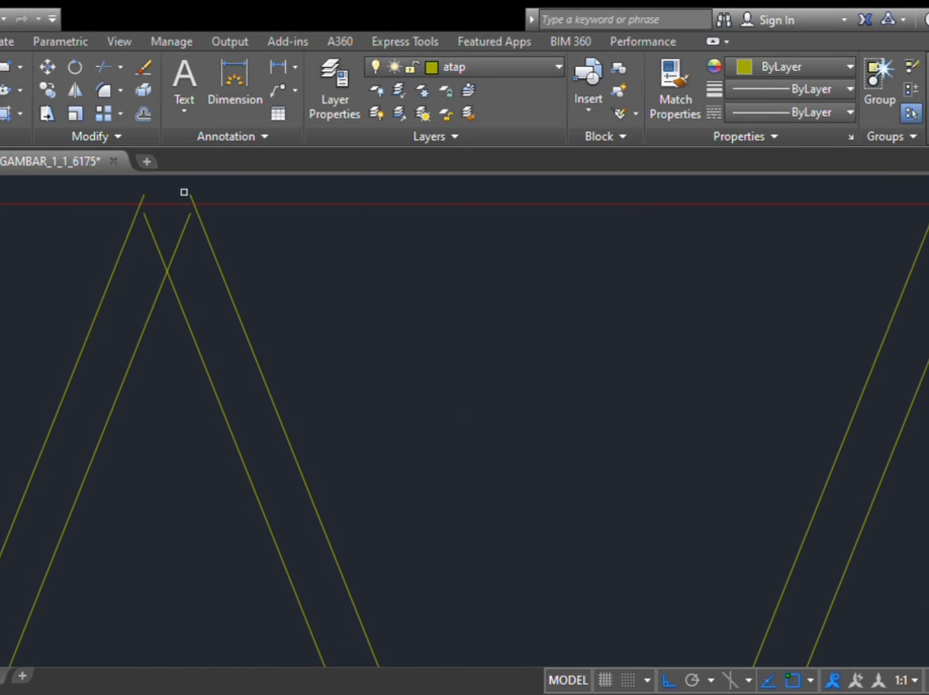
pyautogui.click(180, 239)
pyautogui.click(156, 240)
pyautogui.click(144, 197)
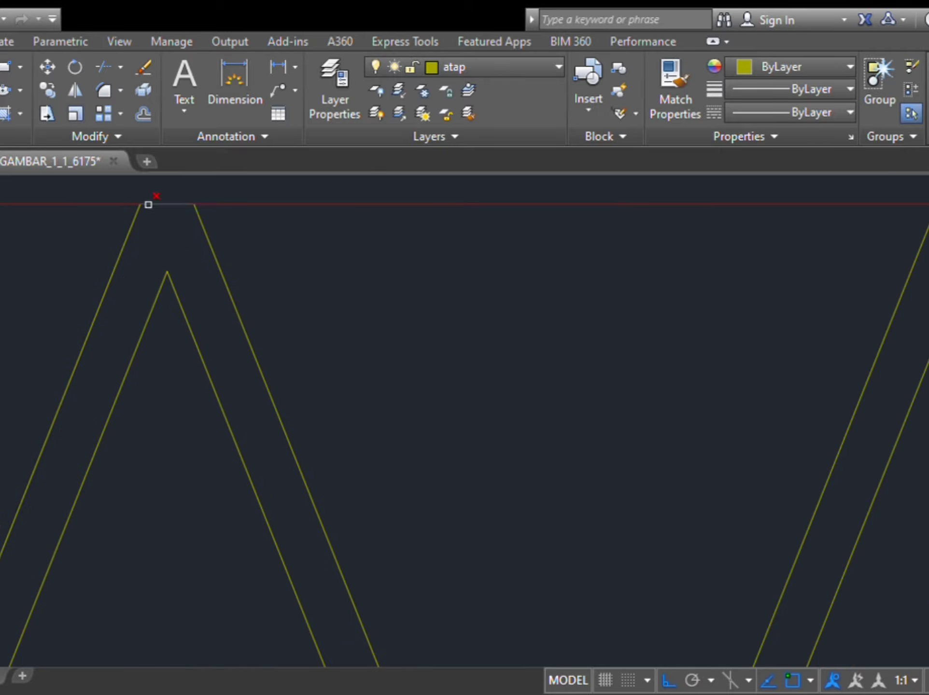
# Step: Extend the inner diagonal lines at the left top joint and the central V joint to the top and lower beam lines
pyautogui.scroll(-3, 155, 198)
pyautogui.scroll(4, 166, 182)
pyautogui.scroll(-1, 234, 293)
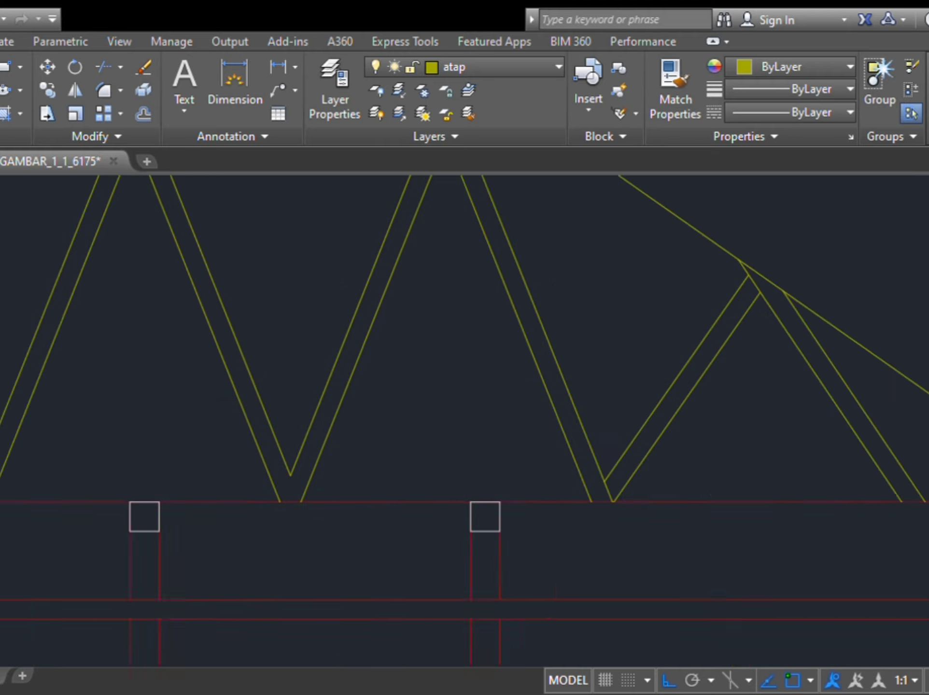
pyautogui.scroll(-3, 287, 437)
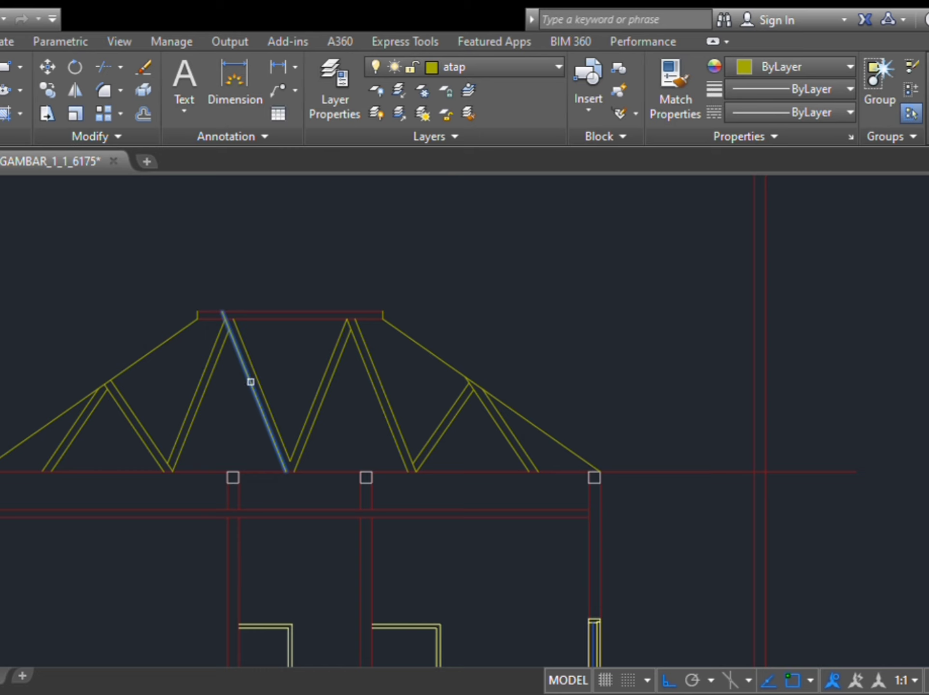
pyautogui.scroll(4, 272, 413)
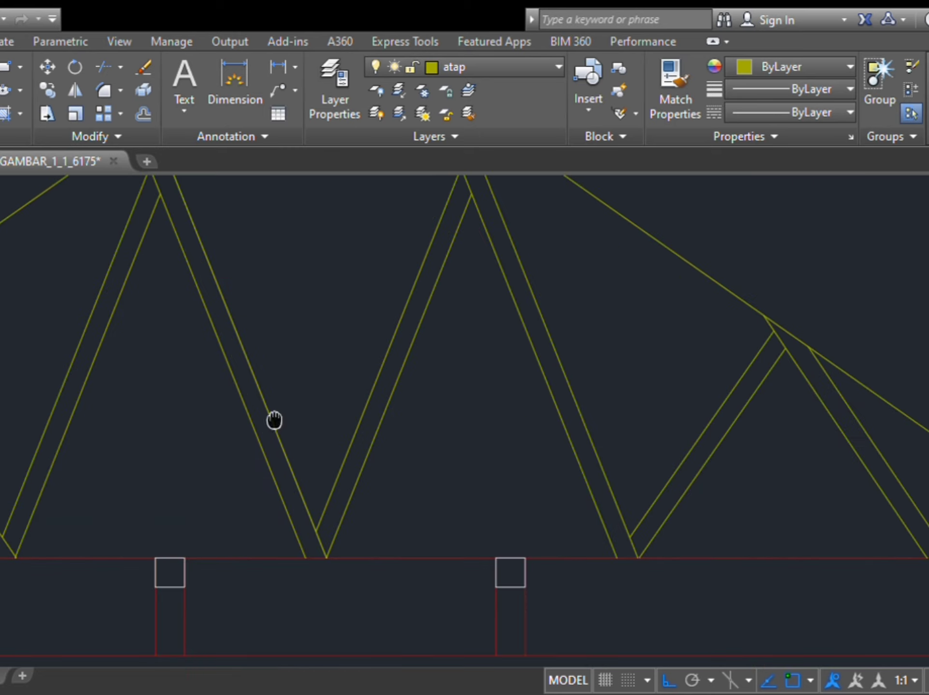
pyautogui.moveTo(274, 420)
pyautogui.mouseDown(button='middle')
pyautogui.moveTo(305, 520)
pyautogui.moveTo(322, 374)
pyautogui.mouseUp(button='middle')
pyautogui.scroll(-4, 297, 509)
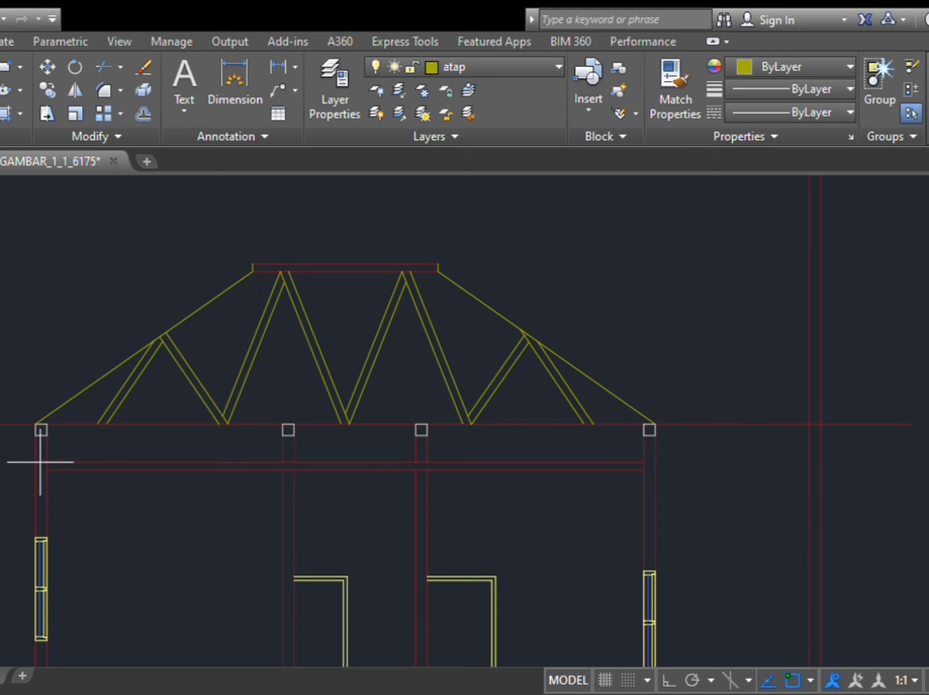
# Step: Draw a 10 by 10 square at the left column's inner face and move it down between the two ceiling lines
pyautogui.scroll(4, 41, 460)
pyautogui.click(55, 460)
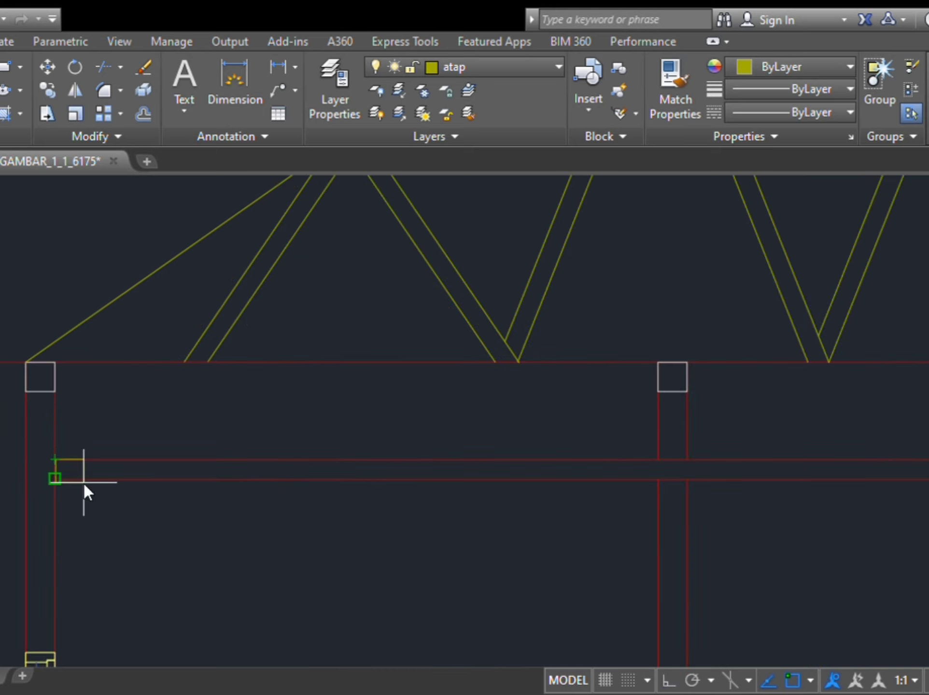
pyautogui.write('10,10')
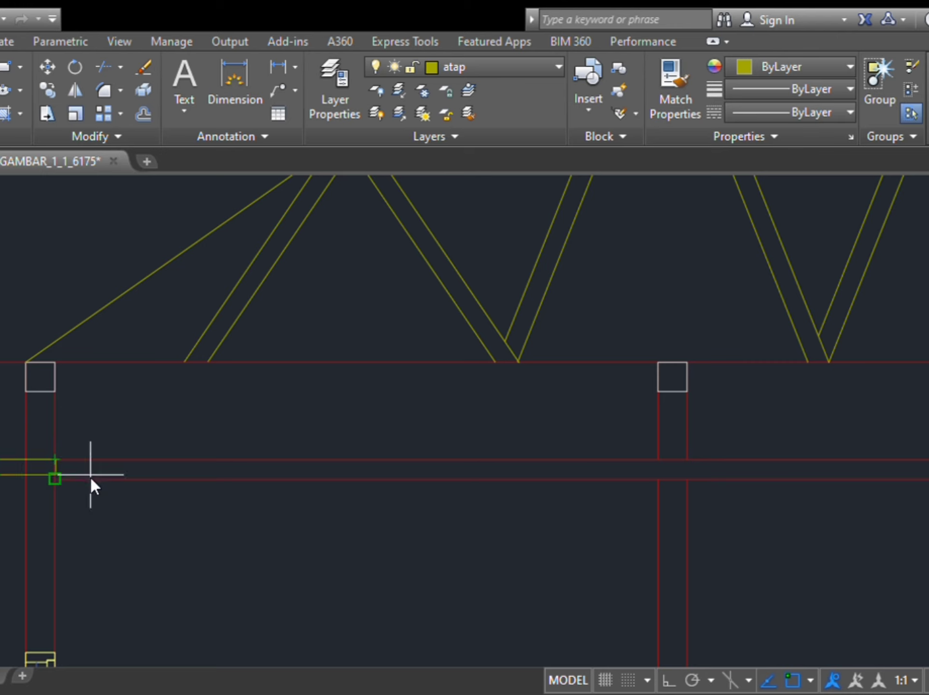
pyautogui.press('Return')
pyautogui.click(75, 450)
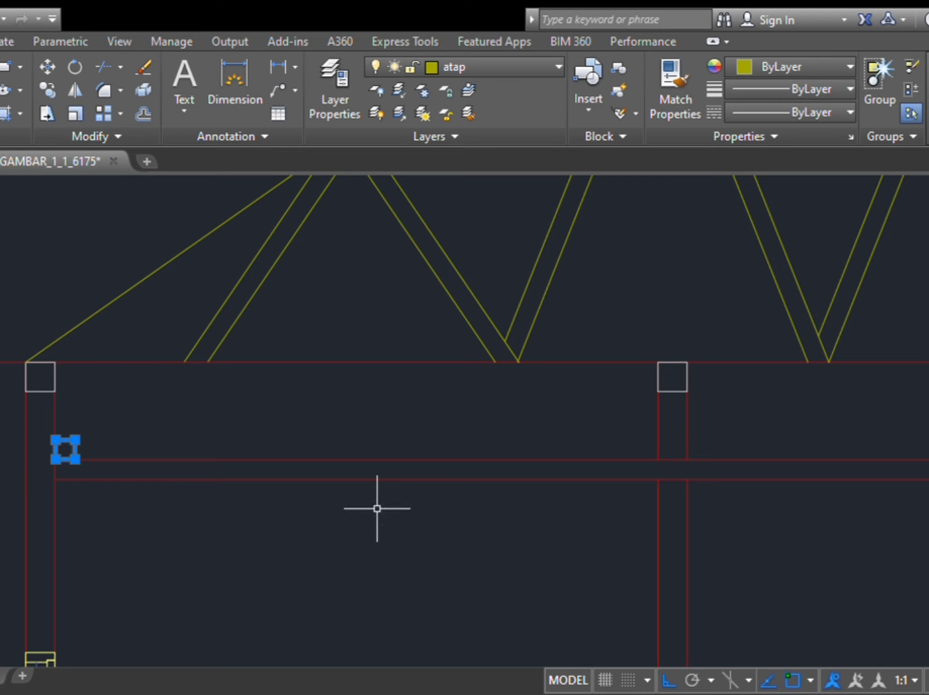
pyautogui.write('m')
pyautogui.press('Return')
pyautogui.click(56, 441)
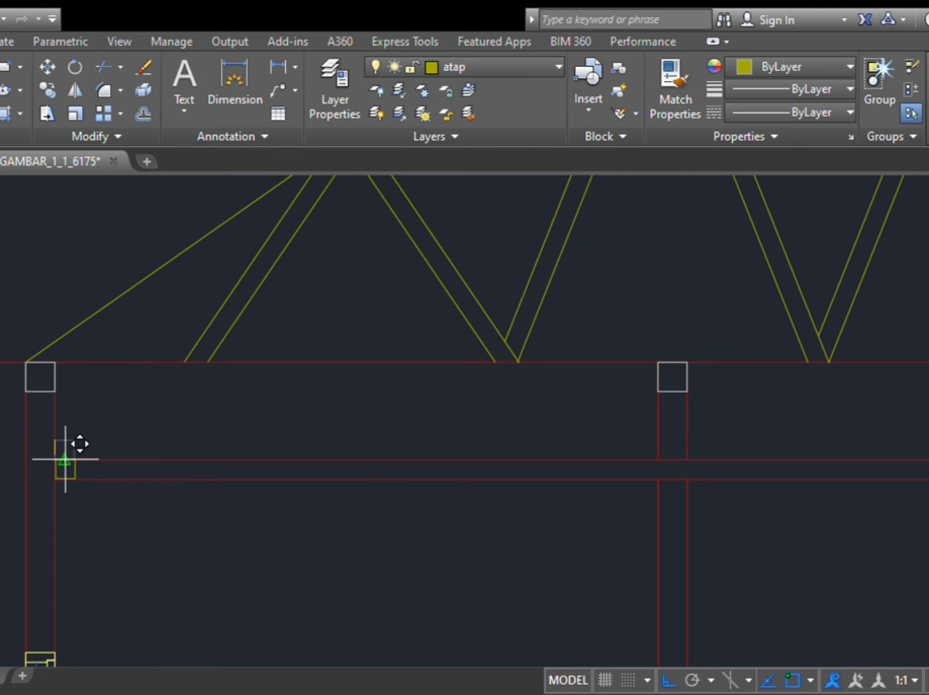
pyautogui.click(58, 463)
# Step: Copy the square 90 units horizontally along the ceiling lines
pyautogui.scroll(4, 101, 475)
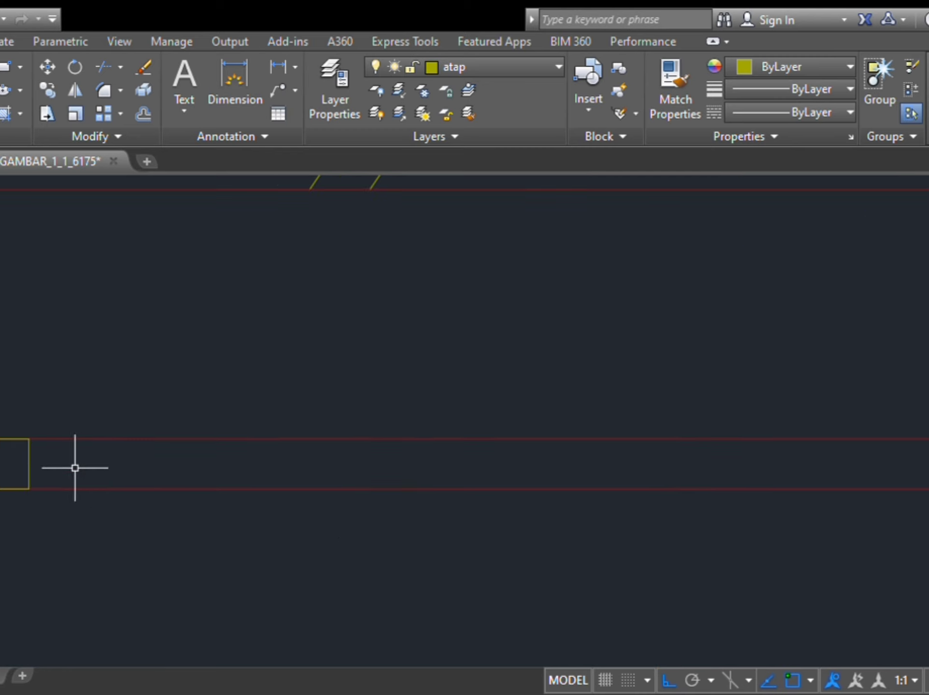
pyautogui.click(33, 471)
pyautogui.write('m')
pyautogui.press('Return')
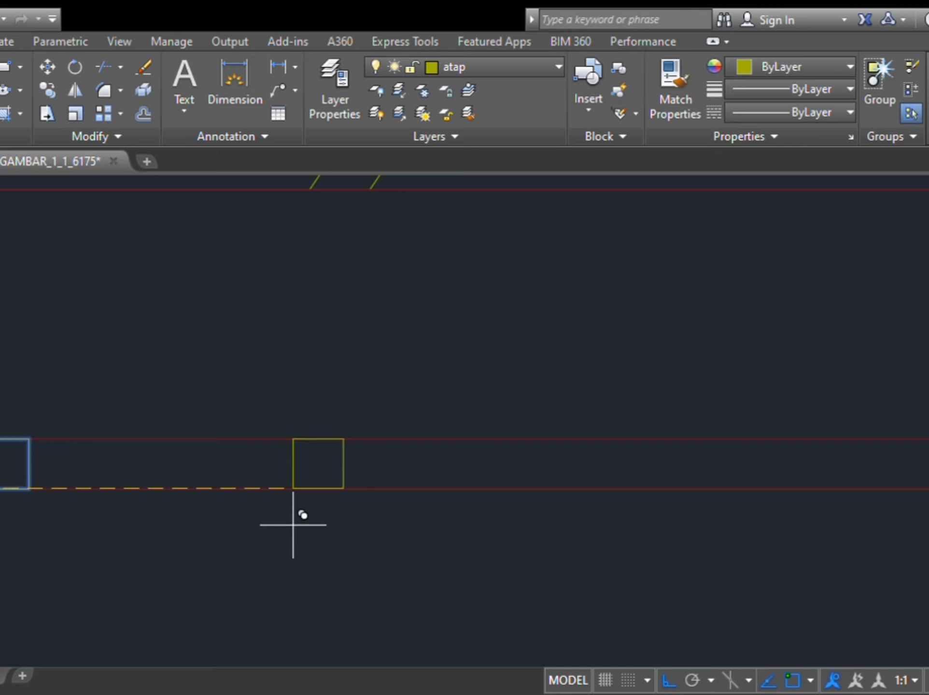
pyautogui.write('90')
pyautogui.press('Return')
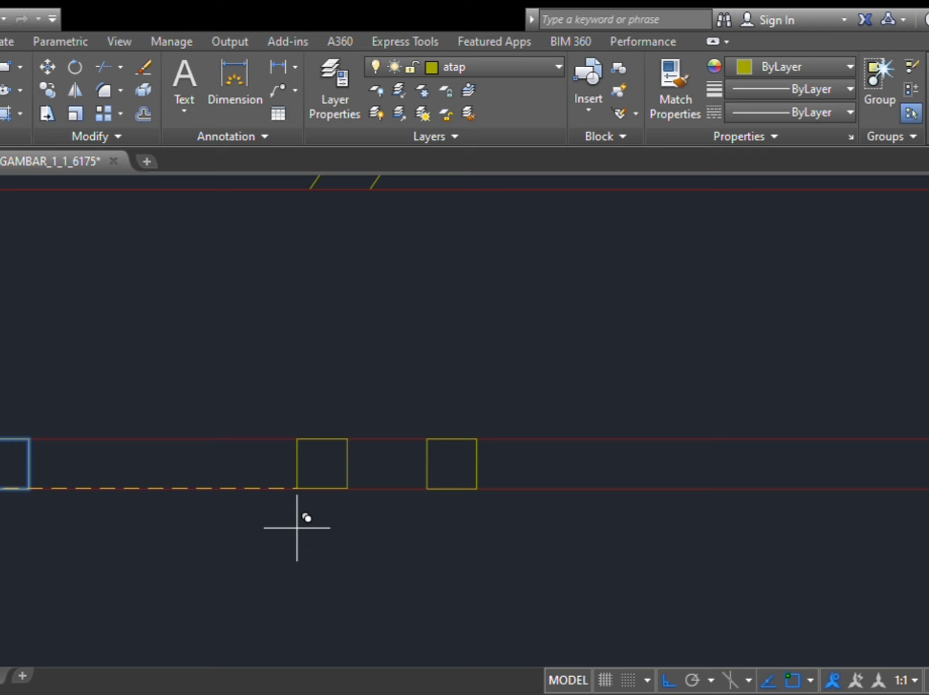
# Step: Place another copy of the square farther along the ceiling lines at the same spacing and end the Copy command
pyautogui.scroll(-4, 374, 524)
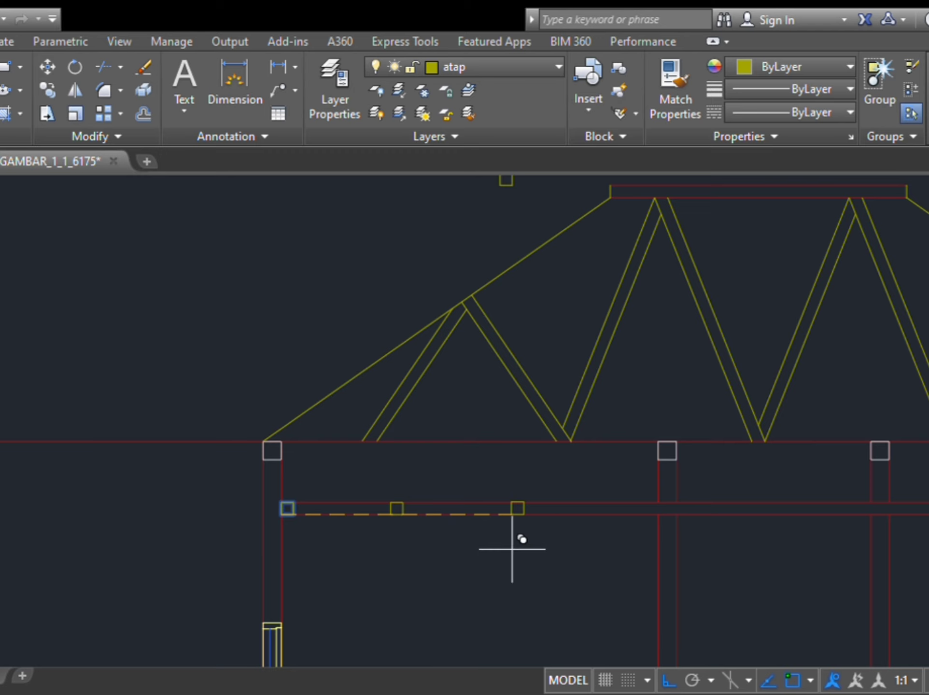
pyautogui.scroll(5, 381, 560)
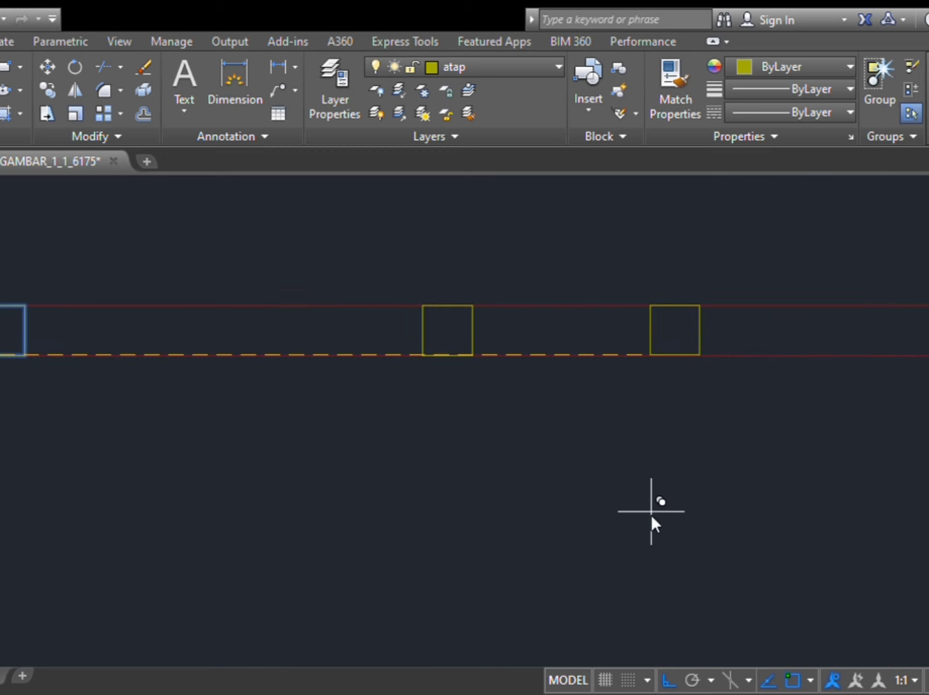
pyautogui.press('Escape')
pyautogui.scroll(-4, 642, 516)
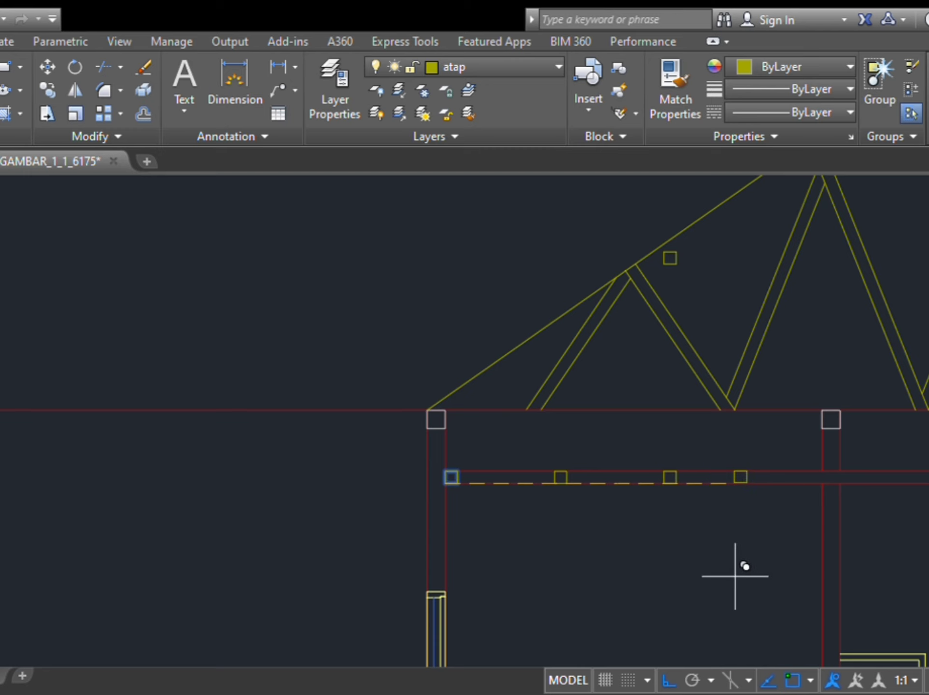
pyautogui.scroll(2, 727, 546)
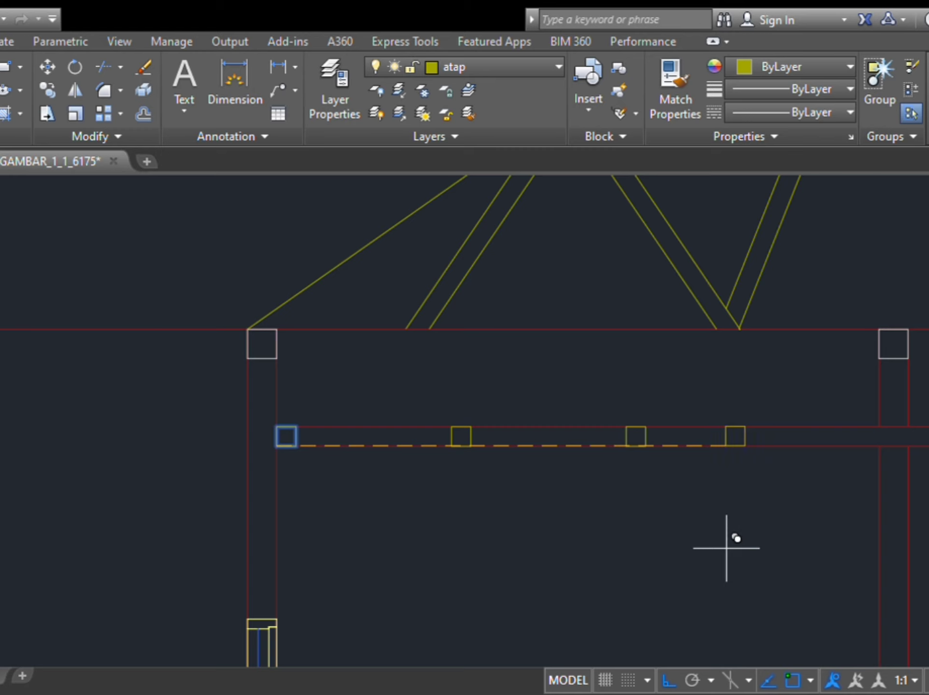
pyautogui.press('Escape')
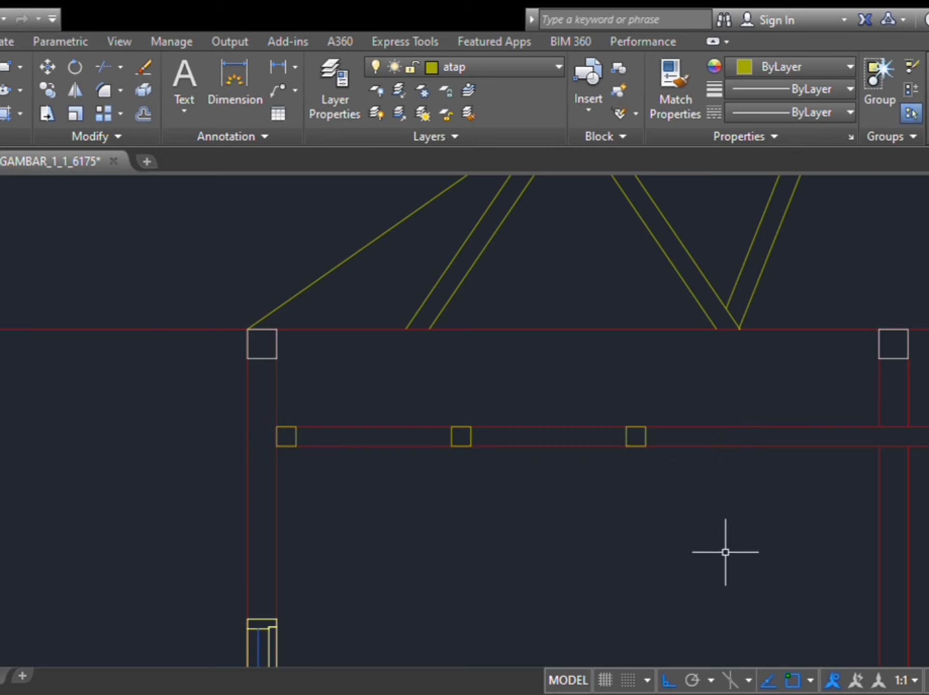
# Step: Copy the third ceiling square repeatedly along the two ceiling lines to the far column, keeping the same spacing
pyautogui.click(626, 439)
pyautogui.write('co')
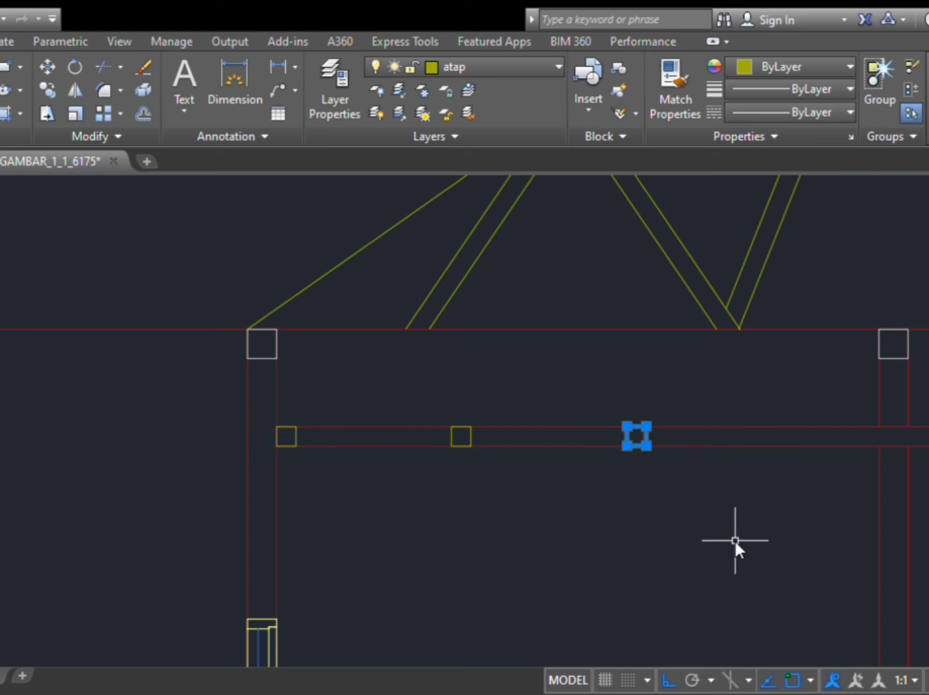
pyautogui.press('Return')
pyautogui.click(626, 445)
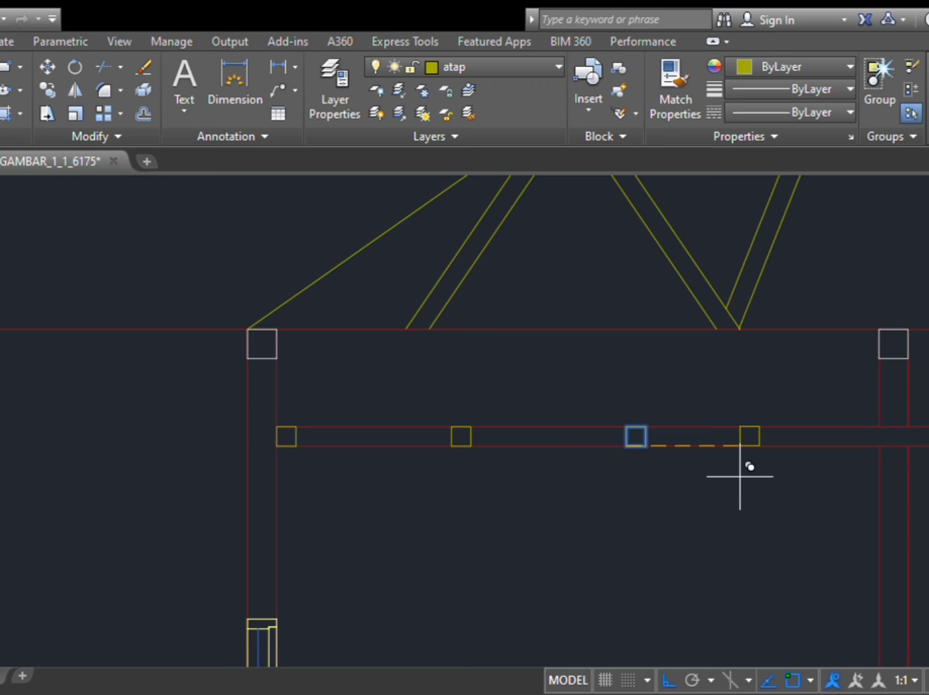
pyautogui.press('Return')
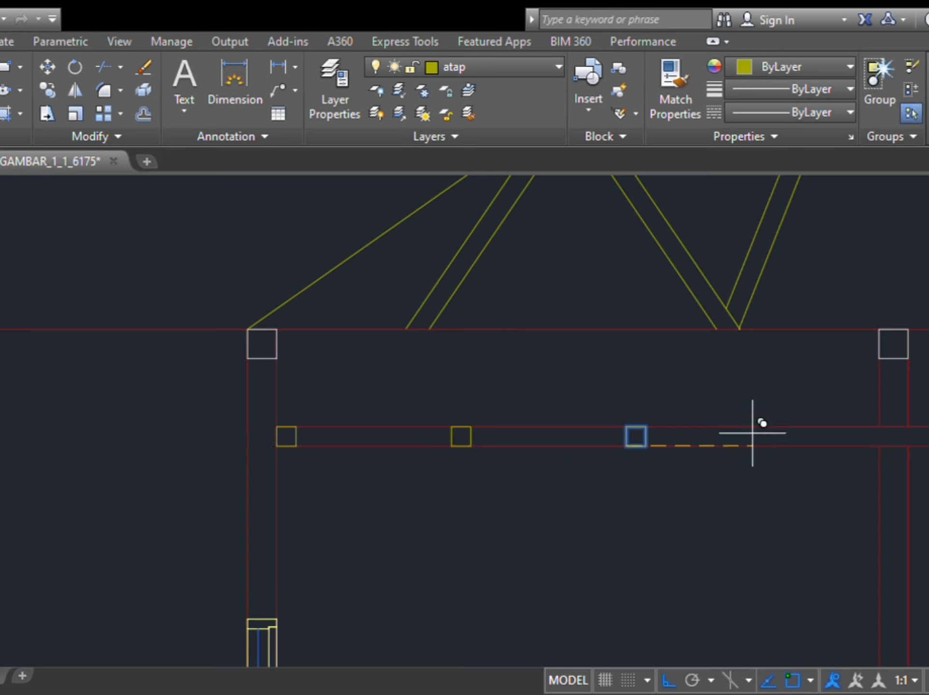
pyautogui.scroll(-5, 674, 473)
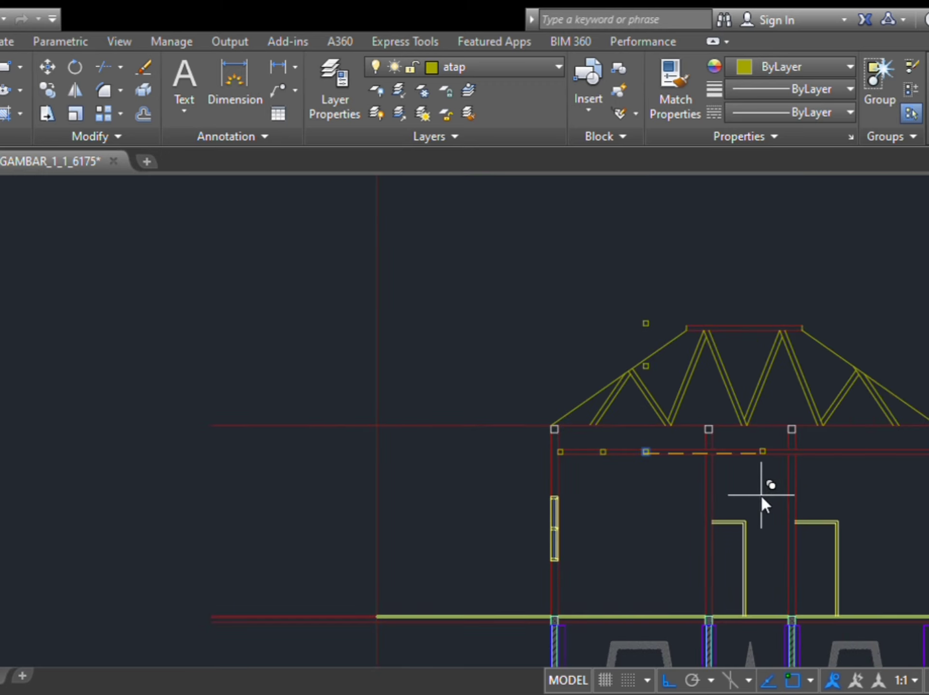
pyautogui.press('Return')
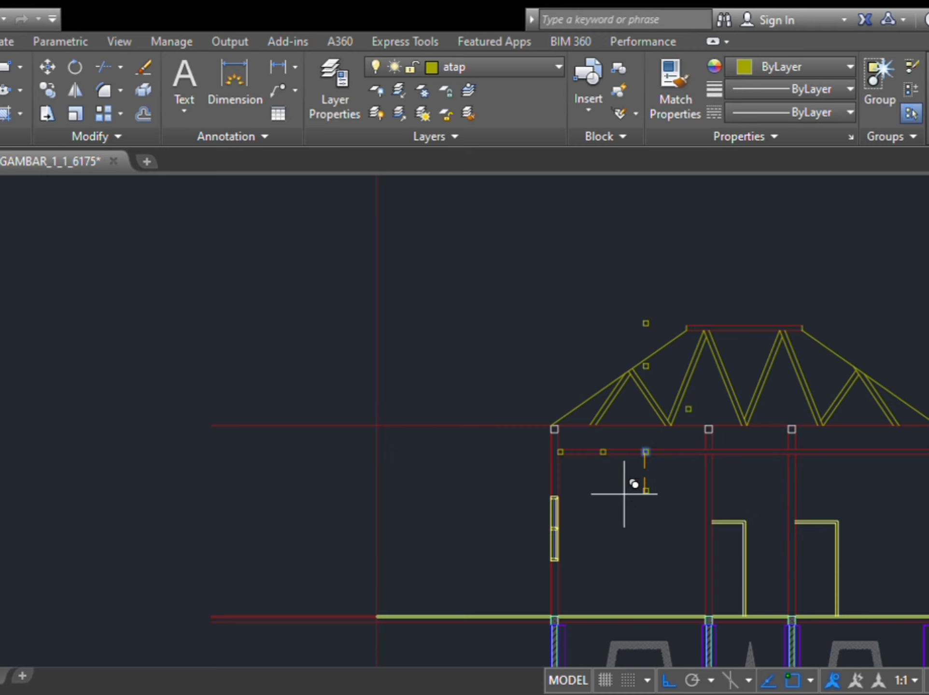
pyautogui.scroll(2, 686, 487)
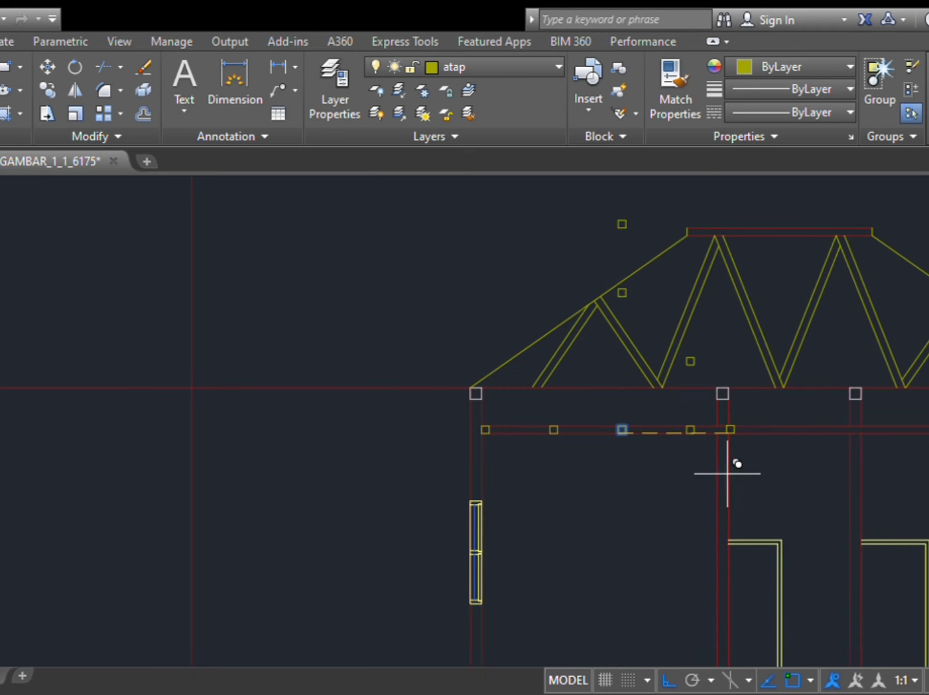
pyautogui.click(765, 474)
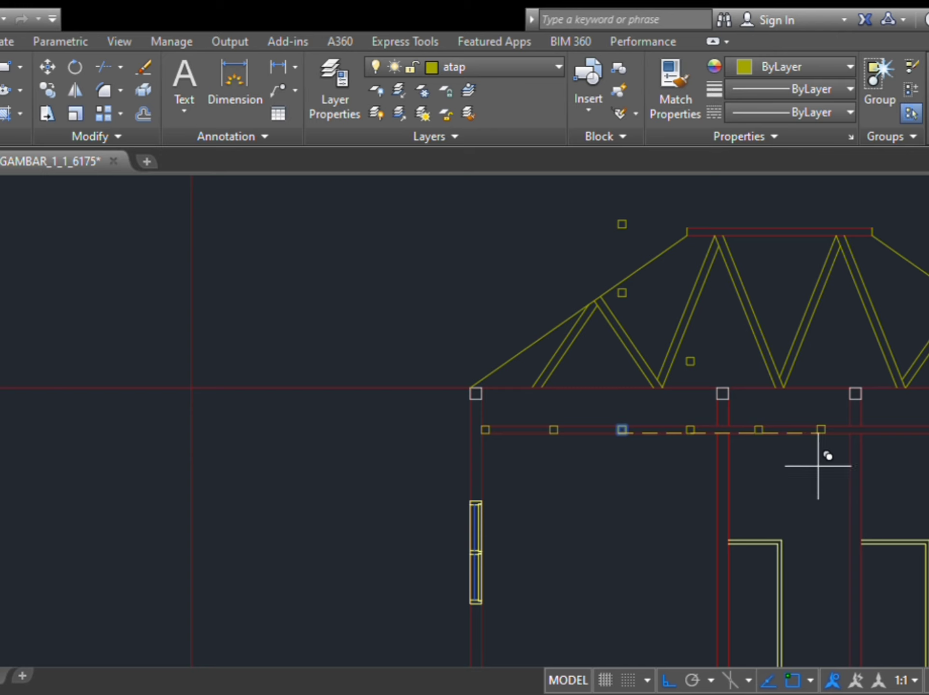
pyautogui.click(827, 467)
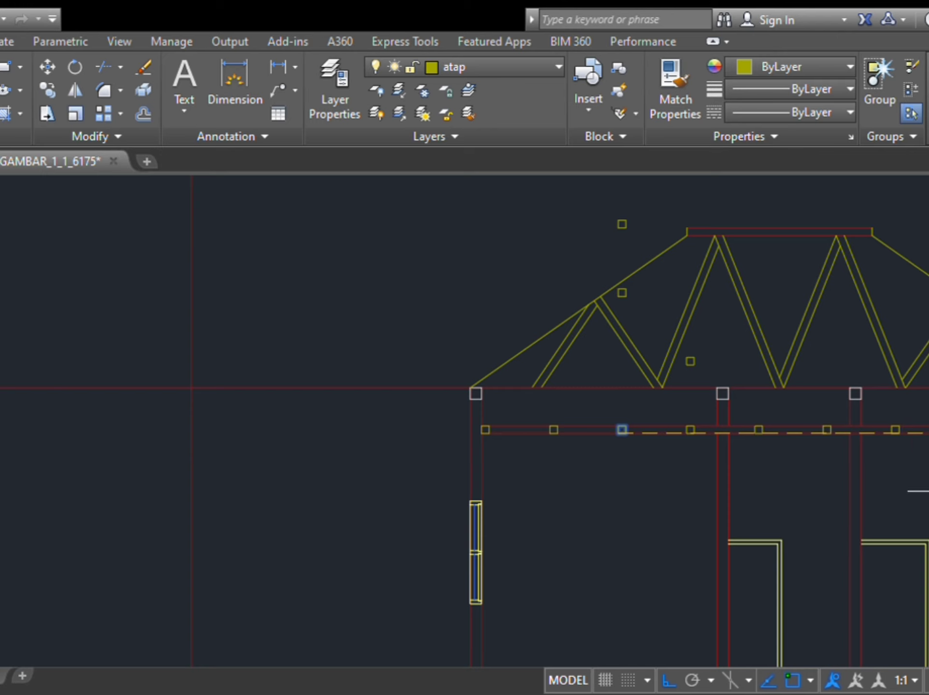
pyautogui.moveTo(927, 491); pyautogui.dragTo(835, 543, button='middle')
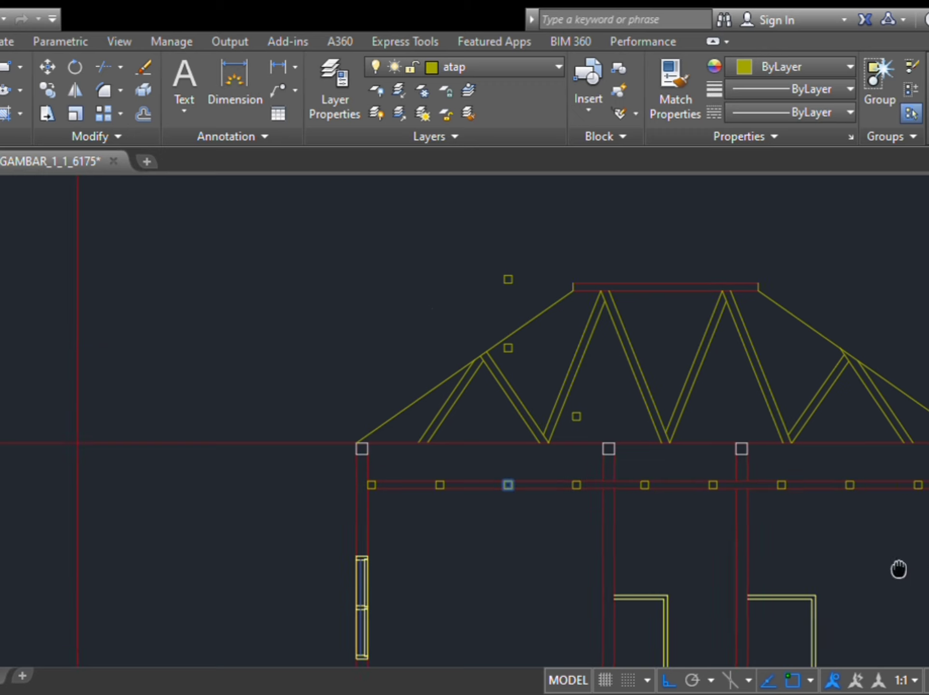
pyautogui.moveTo(898, 568); pyautogui.dragTo(914, 472, button='middle')
# Step: Delete the three stray squares lying above the ceiling lines in the roof truss area
pyautogui.click(593, 319)
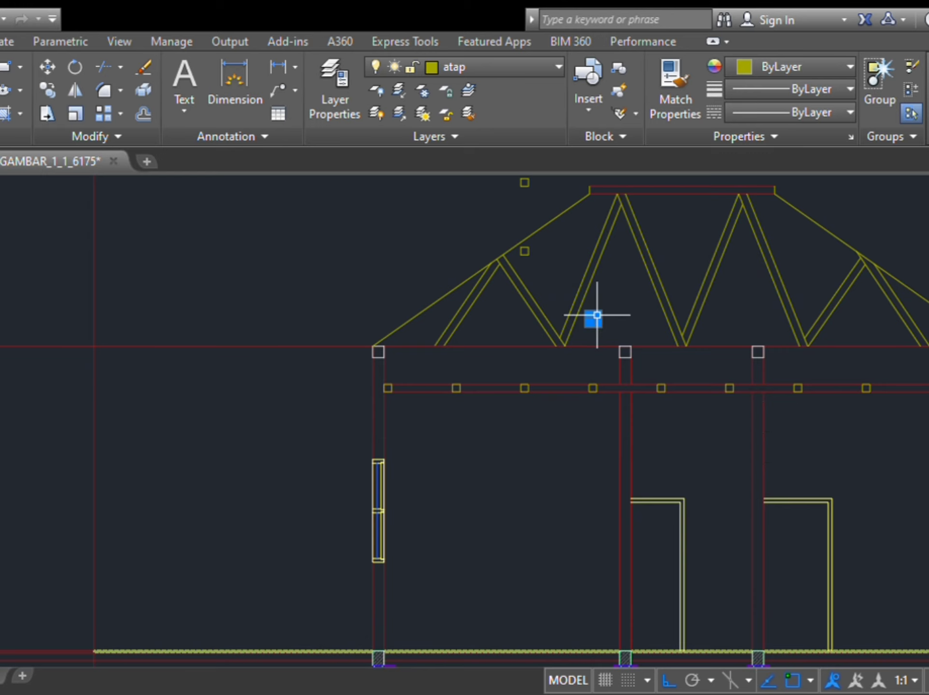
pyautogui.keyDown('shift'); pyautogui.click(525, 251); pyautogui.keyUp('shift')
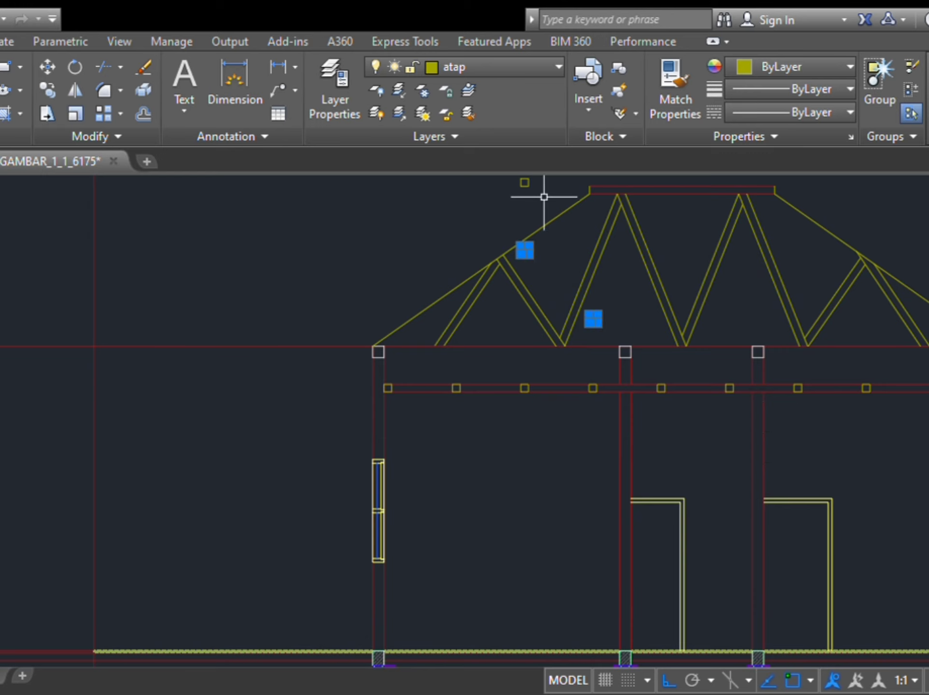
pyautogui.keyDown('shift'); pyautogui.click(525, 184); pyautogui.keyUp('shift')
pyautogui.scroll(-6, 668, 396)
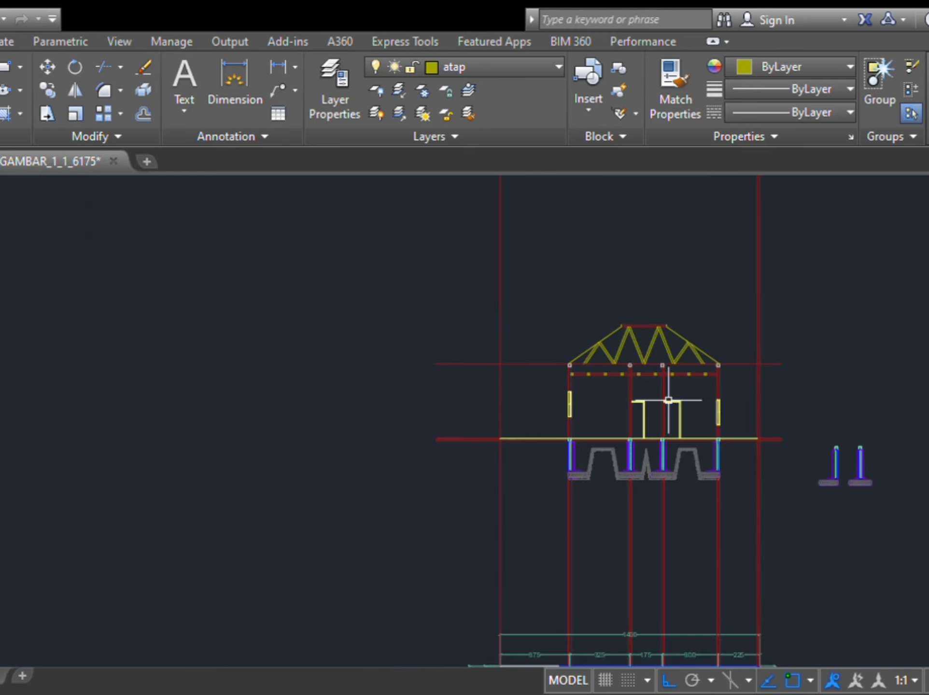
# Step: Make KUSEN the current layer and draw a circle of radius 10 centred on the left door's inner jamb line
pyautogui.scroll(8, 670, 379)
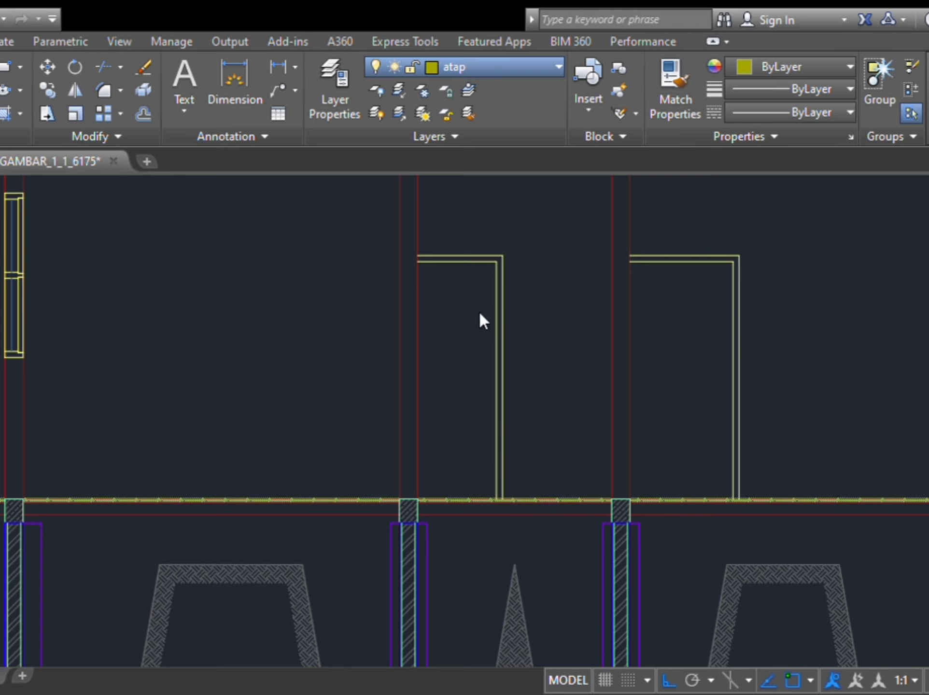
pyautogui.press('Escape')
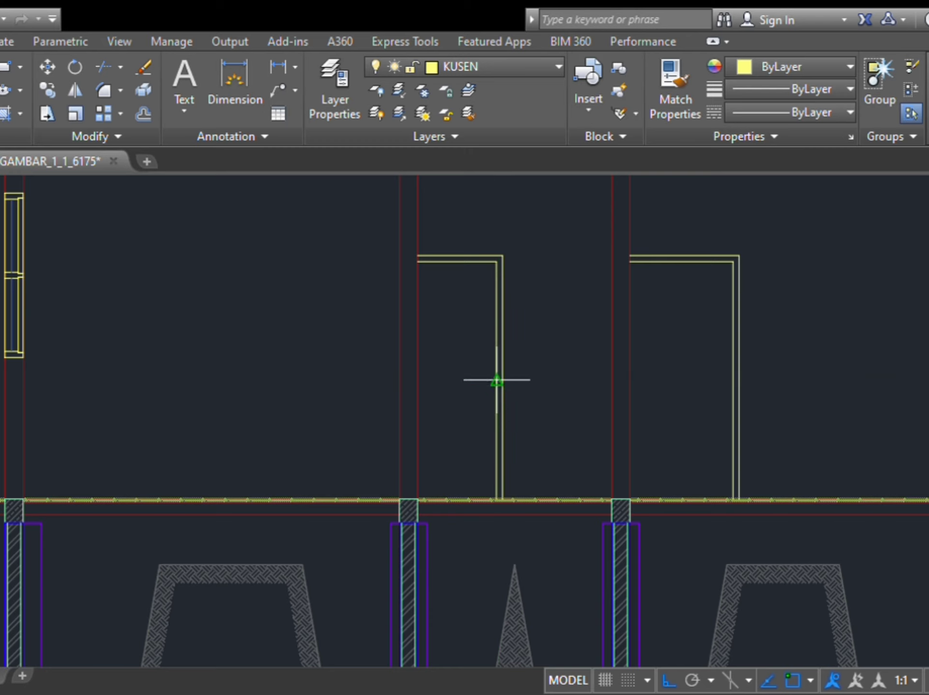
pyautogui.scroll(4, 497, 377)
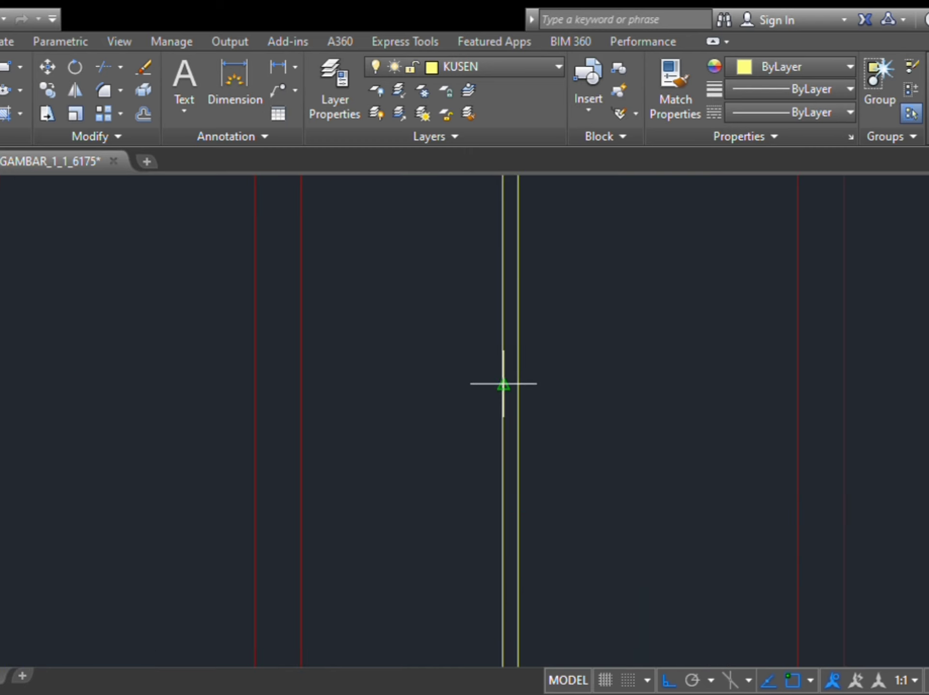
pyautogui.click(503, 384)
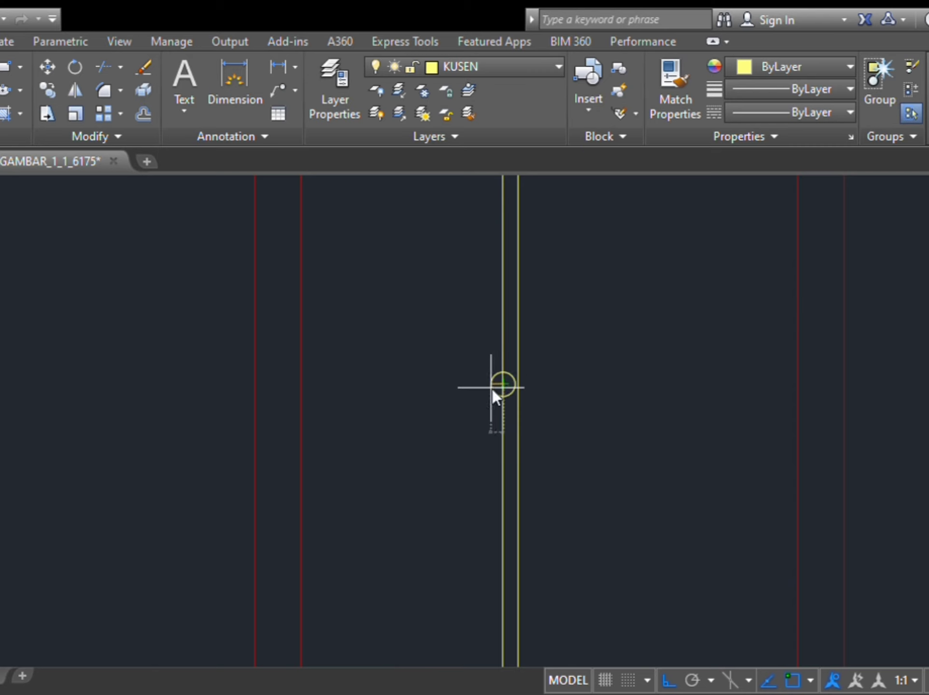
pyautogui.write('10')
pyautogui.press('Return')
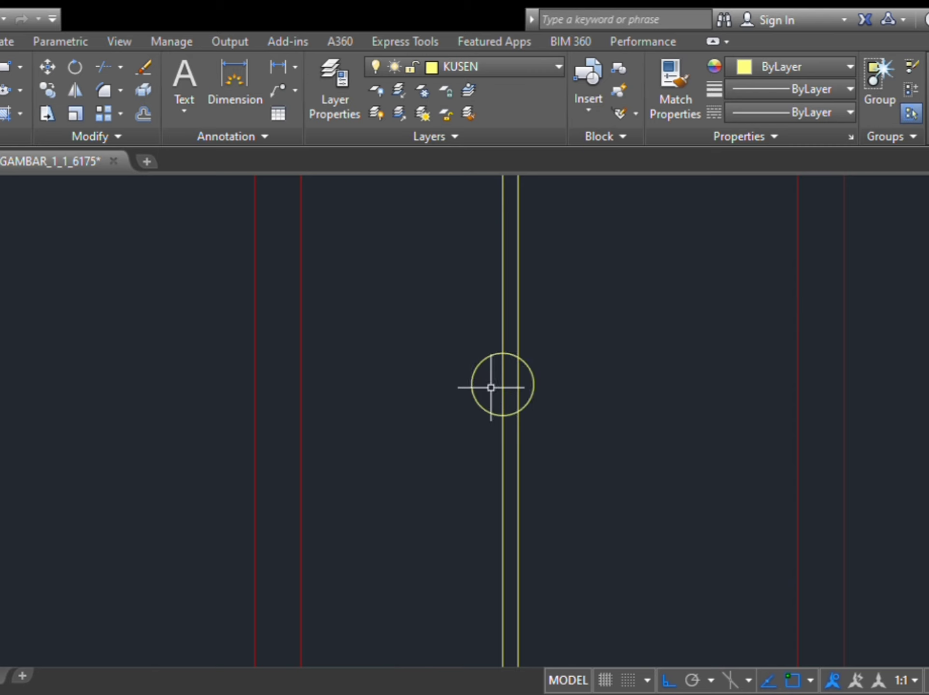
# Step: Move the circle off the jamb line into the left door's opening
pyautogui.click(534, 385)
pyautogui.write('m')
pyautogui.press('Return')
pyautogui.click(600, 377)
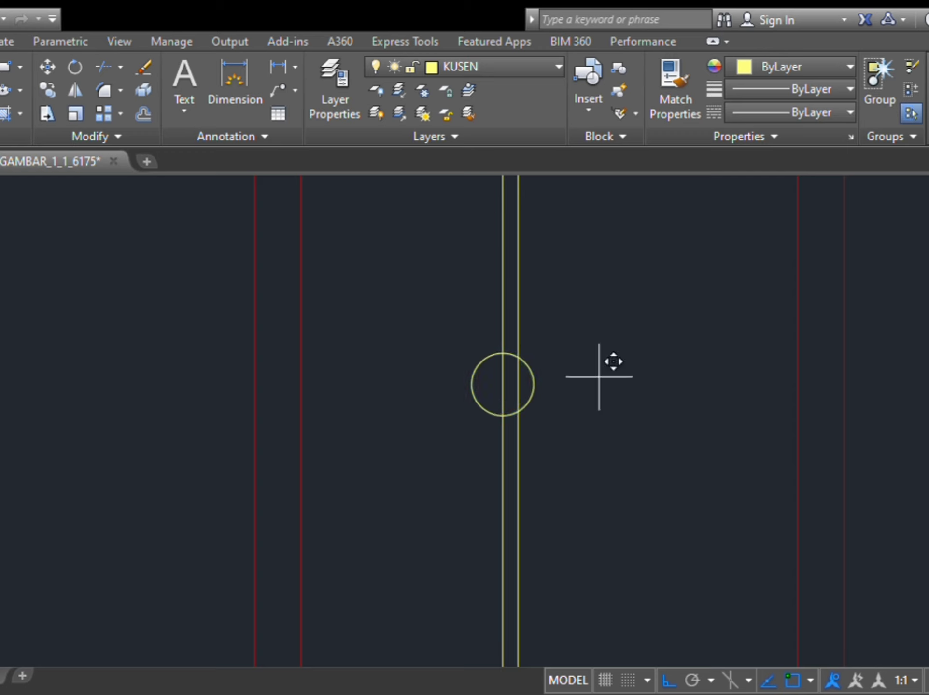
pyautogui.click(504, 384)
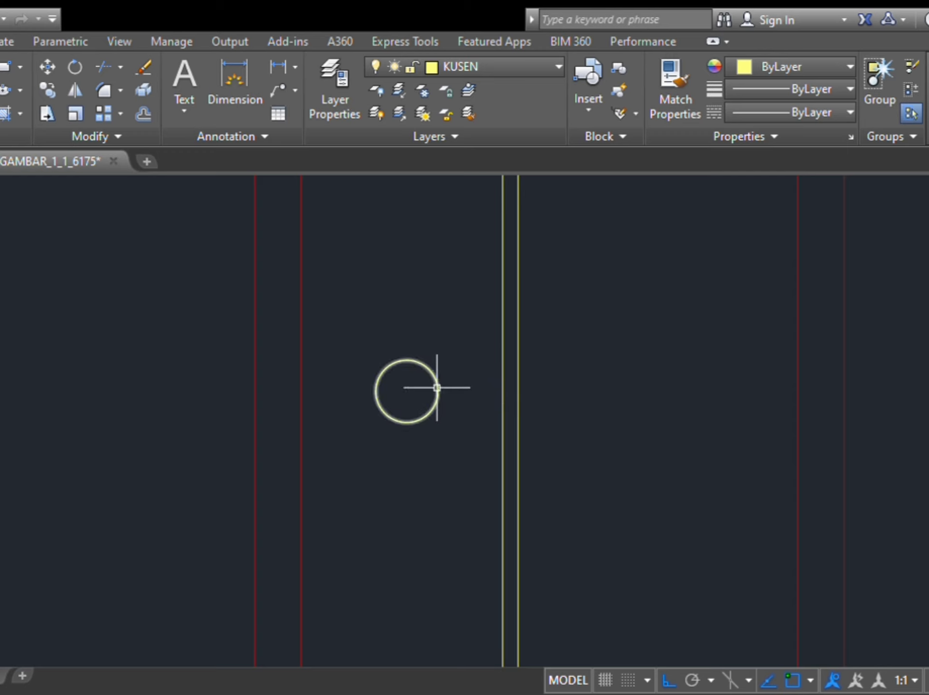
# Step: Move the circle by its right quadrant so it touches the left door's inner jamb line
pyautogui.click(436, 389)
pyautogui.write('m')
pyautogui.press('Return')
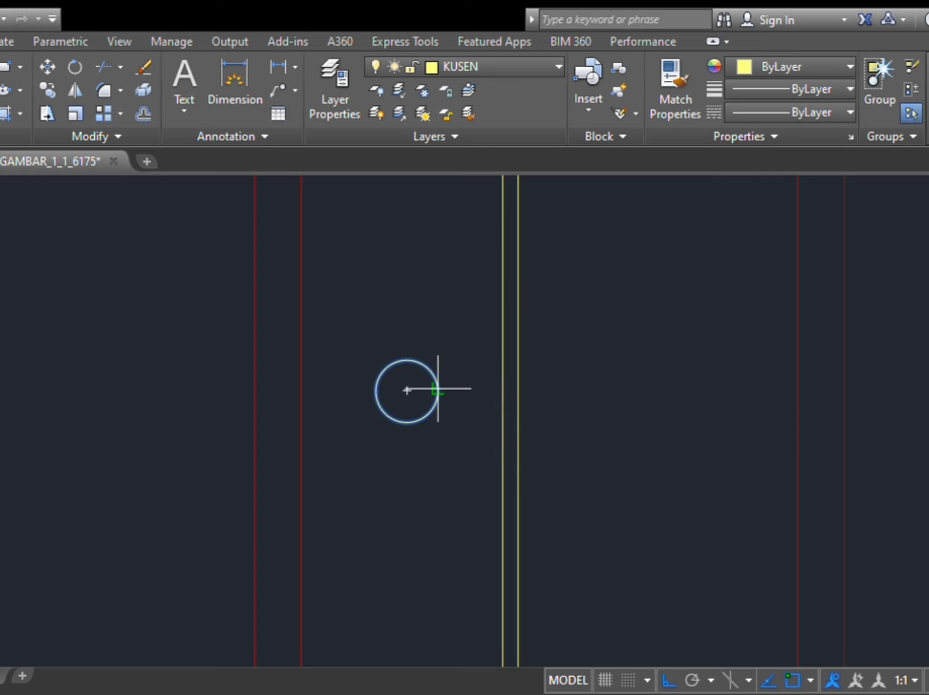
pyautogui.click(438, 389)
pyautogui.click(503, 389)
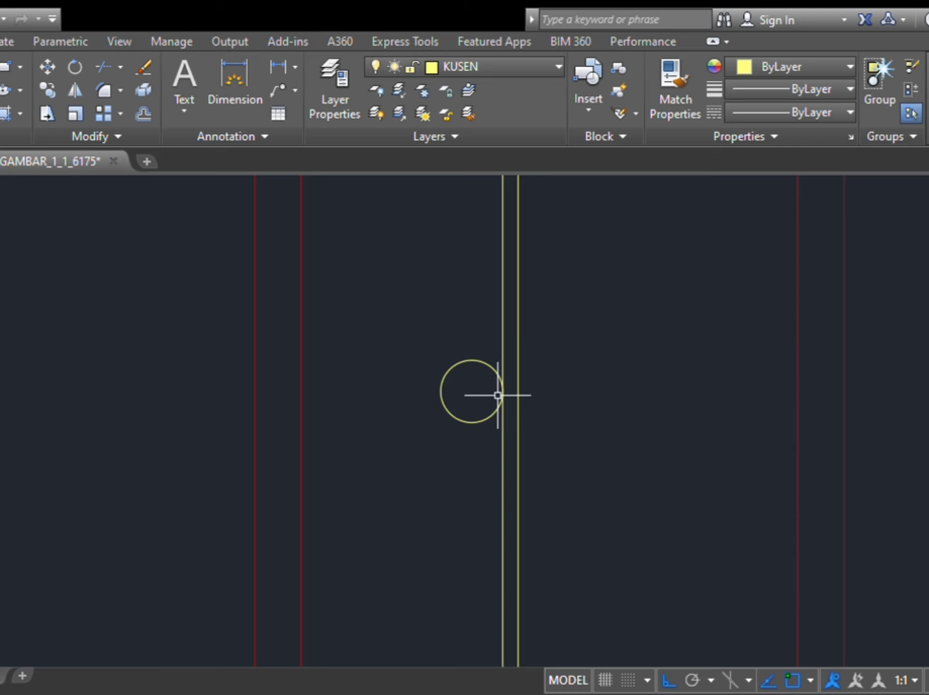
# Step: Draw a tall, narrow rectangle from the right door's upper inner corner at the column face
pyautogui.scroll(-6, 435, 395)
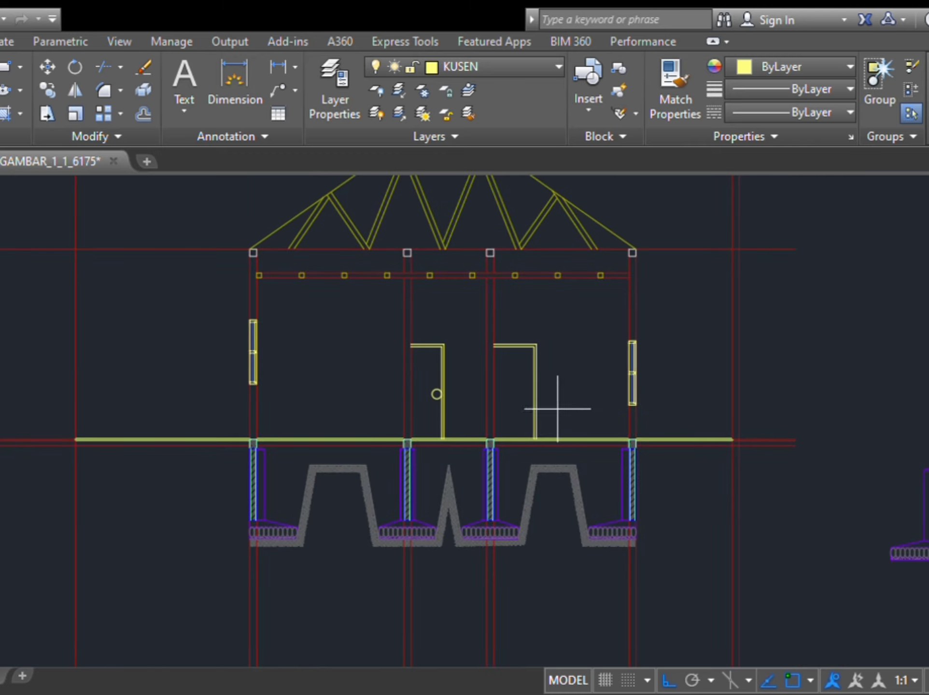
pyautogui.scroll(6, 514, 346)
pyautogui.click(435, 346)
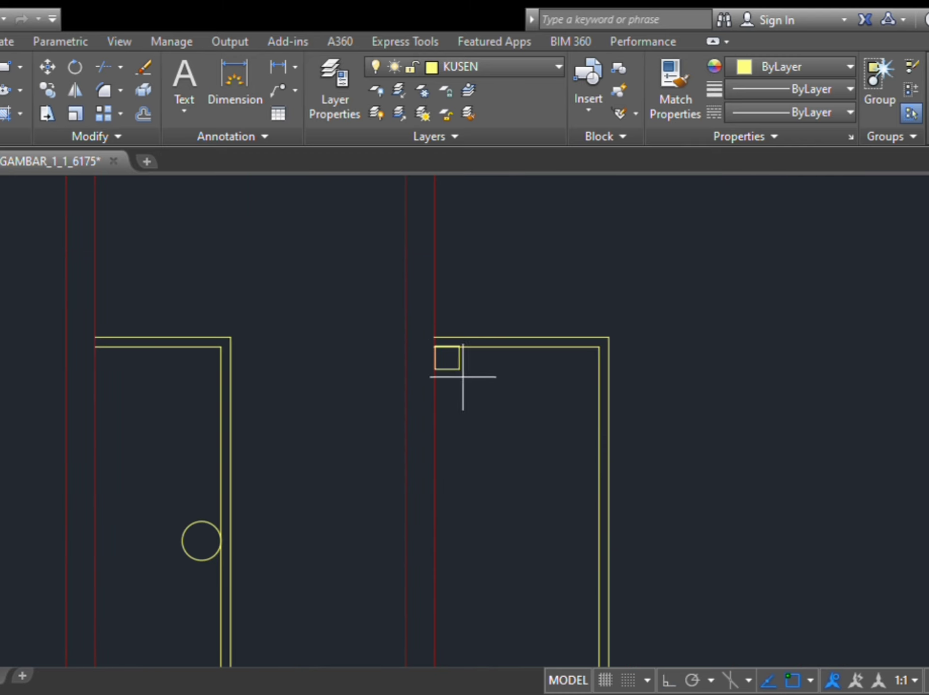
pyautogui.click(503, 538)
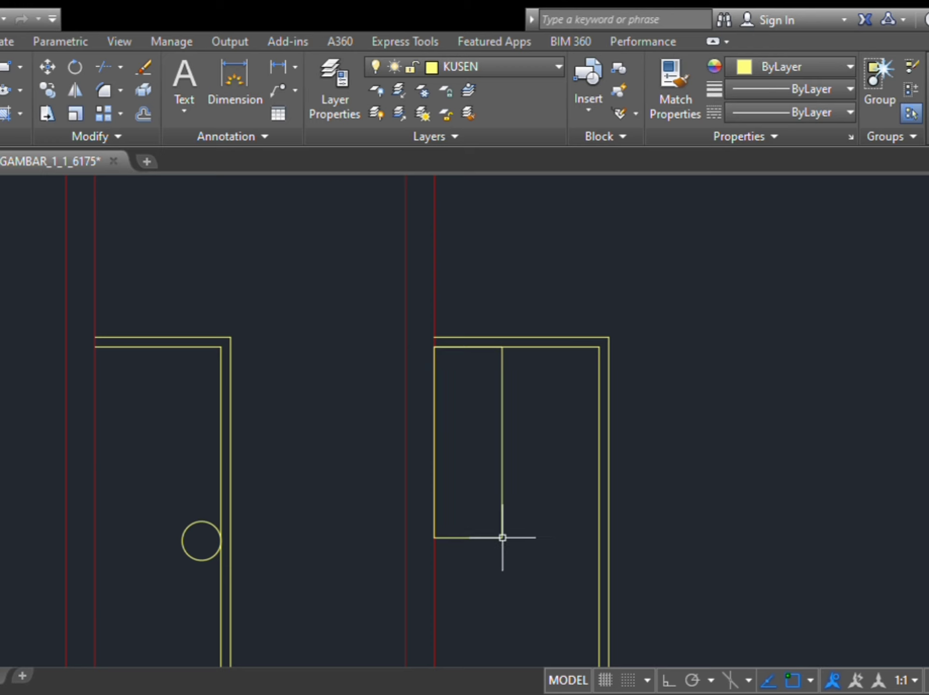
# Step: Try to move the rectangle horizontally toward the right door's jamb and undo that move
pyautogui.click(483, 537)
pyautogui.press('m')
pyautogui.press('space')
pyautogui.click(458, 502)
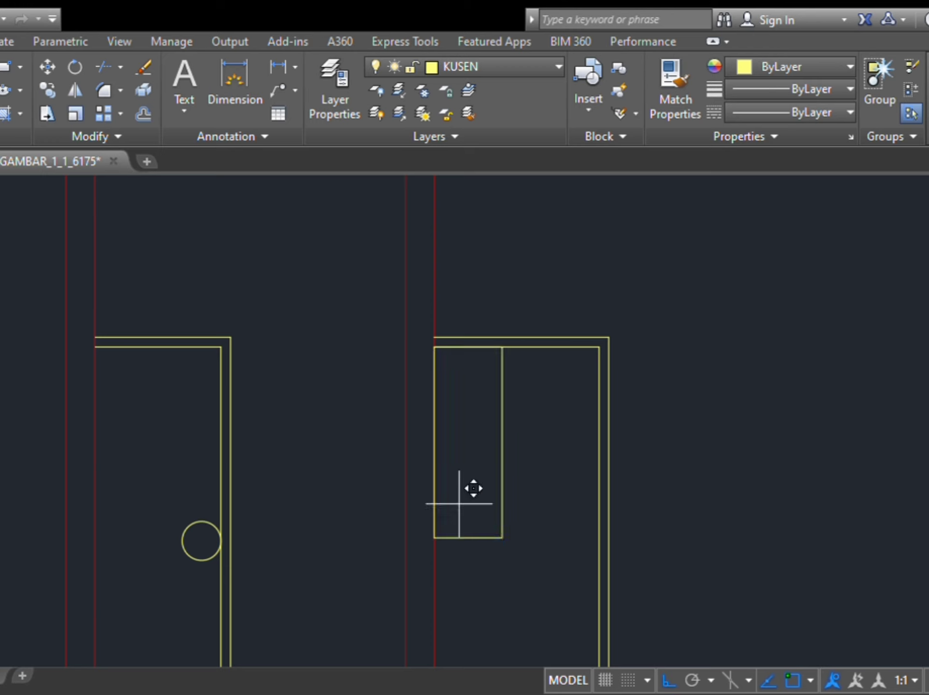
pyautogui.click(544, 520)
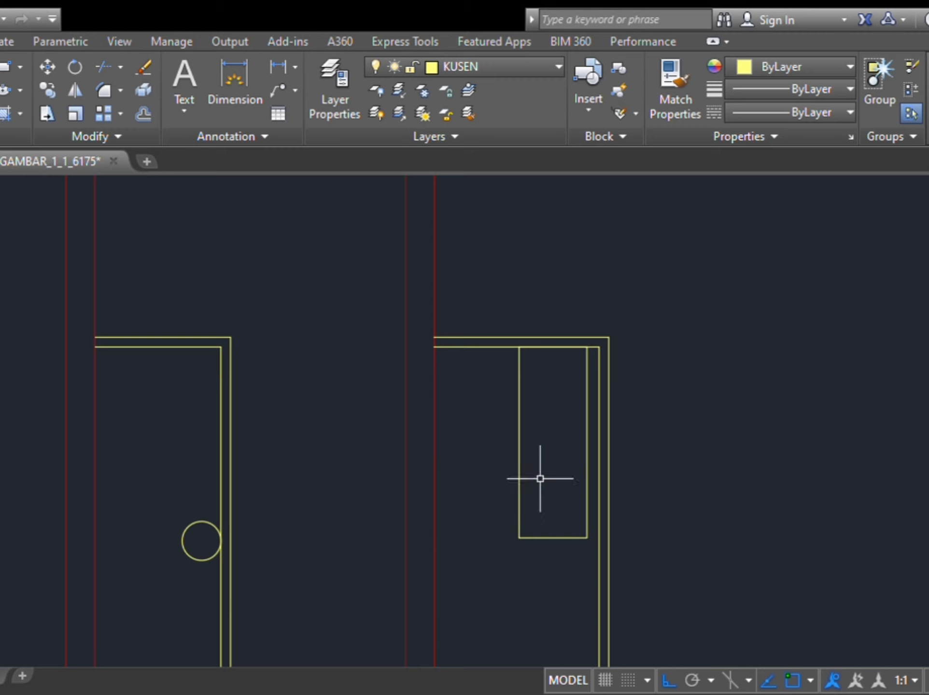
pyautogui.hotkey('ctrl', 'z')
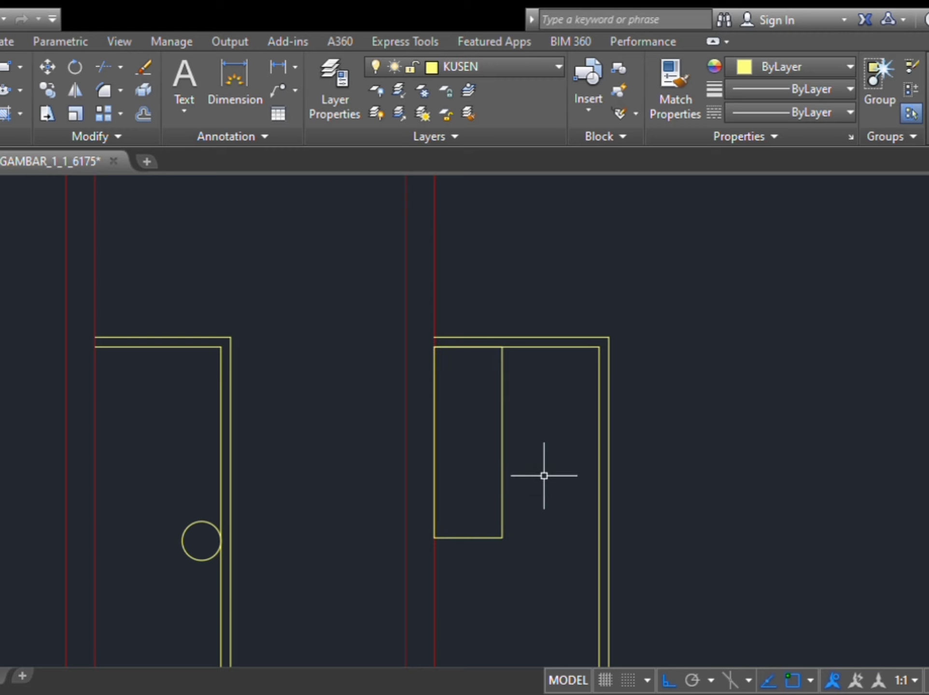
# Step: Copy the rectangle horizontally beside the original within the right door and delete the overlapping extra copy
pyautogui.click(502, 465)
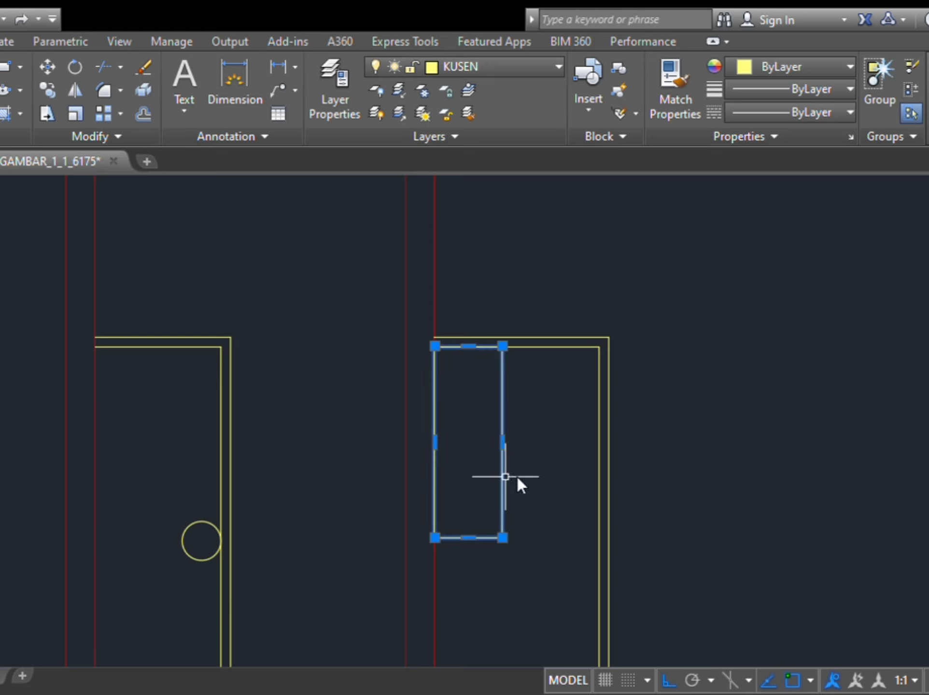
pyautogui.write('co')
pyautogui.press('Return')
pyautogui.click(482, 501)
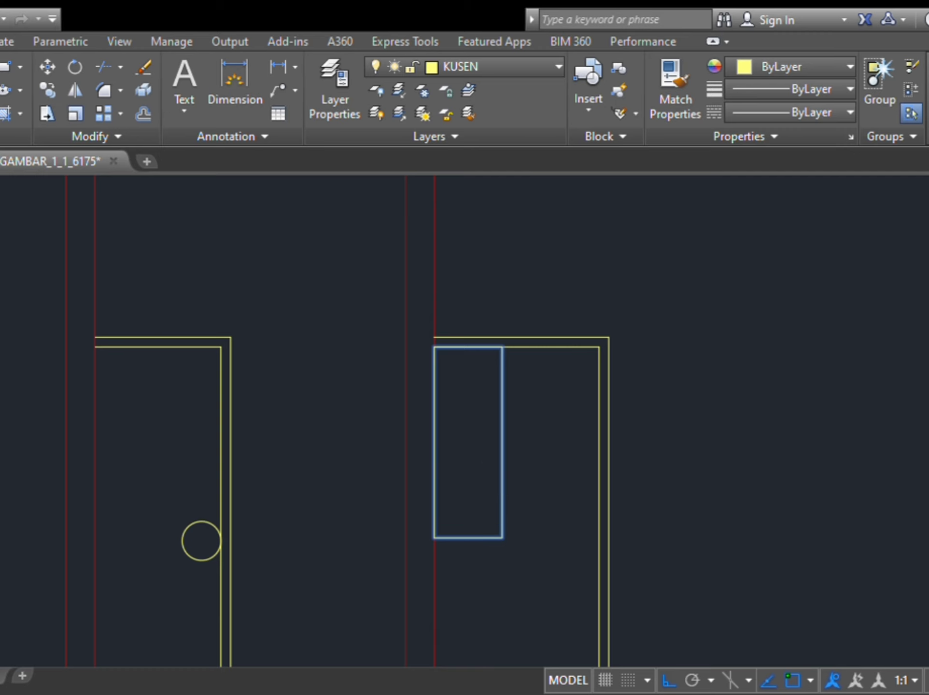
pyautogui.click(564, 501)
pyautogui.press('Return')
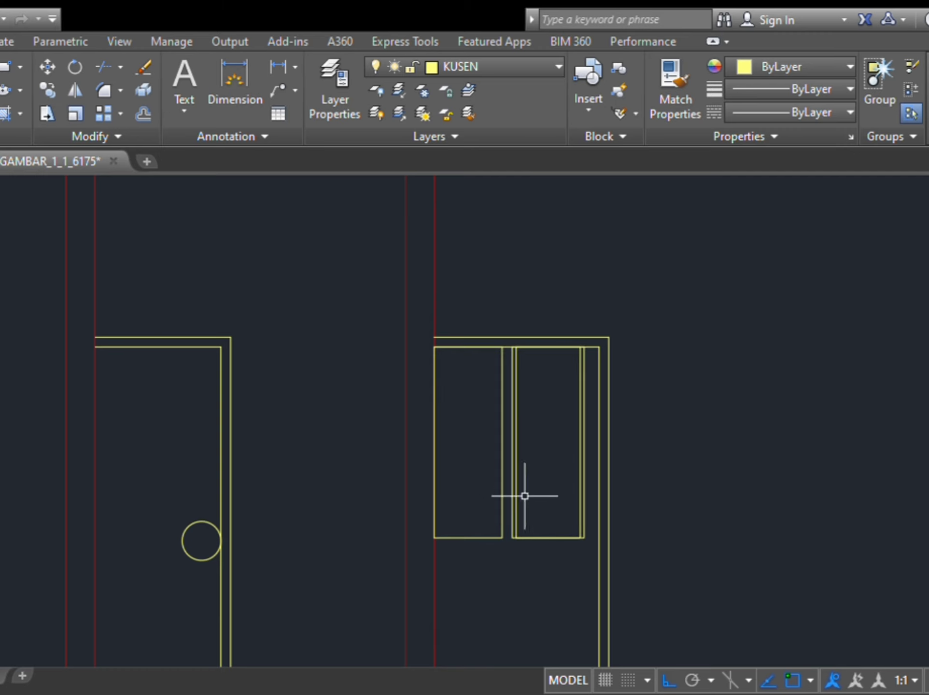
pyautogui.click(514, 490)
pyautogui.press('Delete')
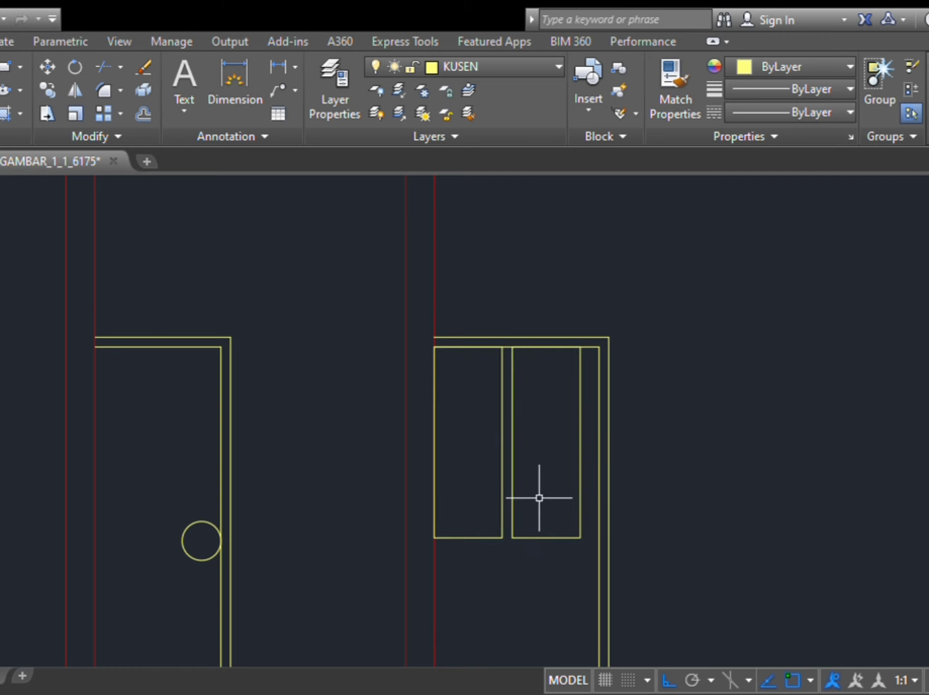
# Step: Move both rectangles slightly to the right, away from the column face within the right door
pyautogui.click(493, 474)
pyautogui.write('m')
pyautogui.press('Return')
pyautogui.click(700, 471)
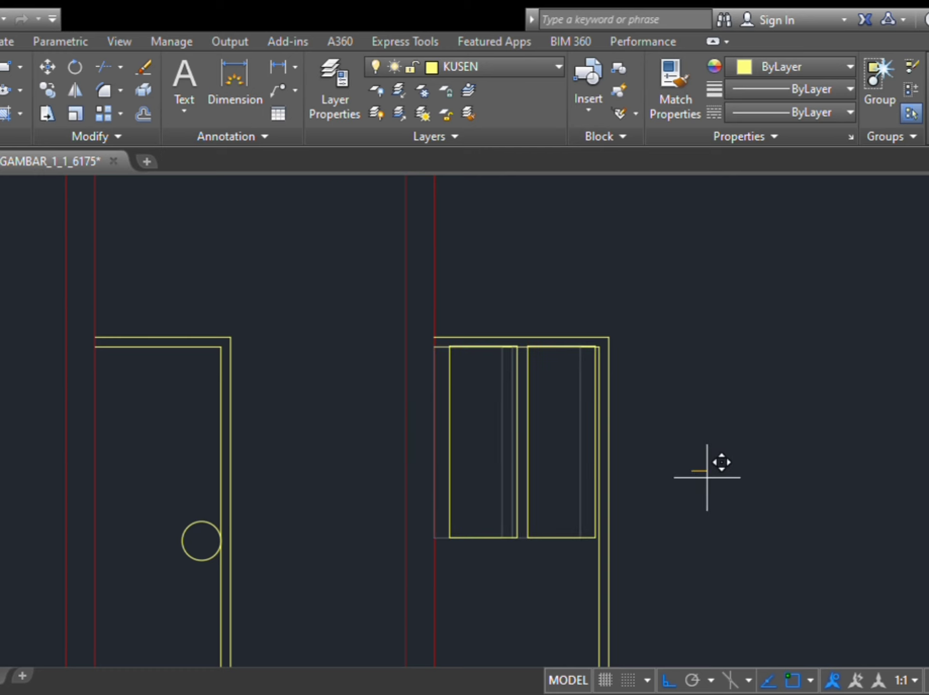
pyautogui.click(707, 478)
# Step: Move both rectangles straight down, leaving a gap below the right door's head frame
pyautogui.click(549, 453)
pyautogui.click(482, 454)
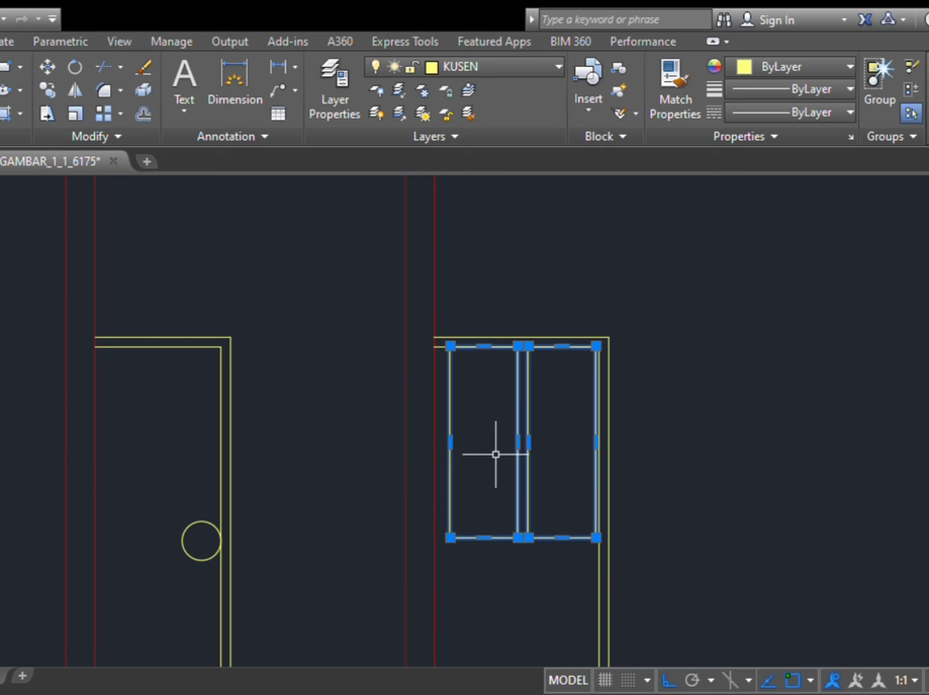
pyautogui.write('m')
pyautogui.press('Return')
pyautogui.click(674, 432)
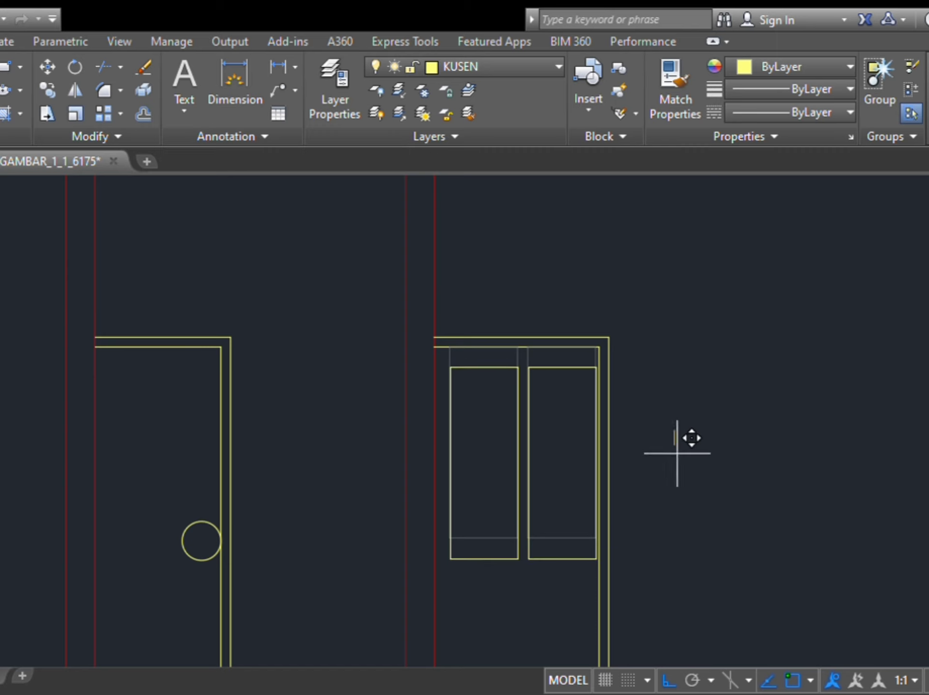
pyautogui.click(674, 450)
# Step: Try to copy both rectangles straight down to the floor within the right door
pyautogui.click(549, 451)
pyautogui.click(501, 450)
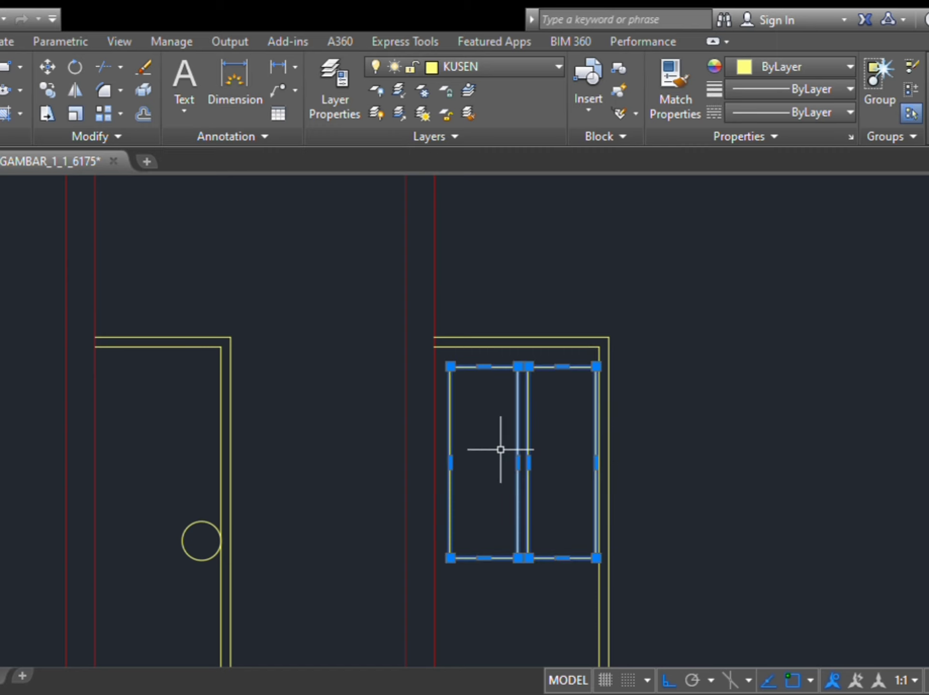
pyautogui.write('m')
pyautogui.press('Return')
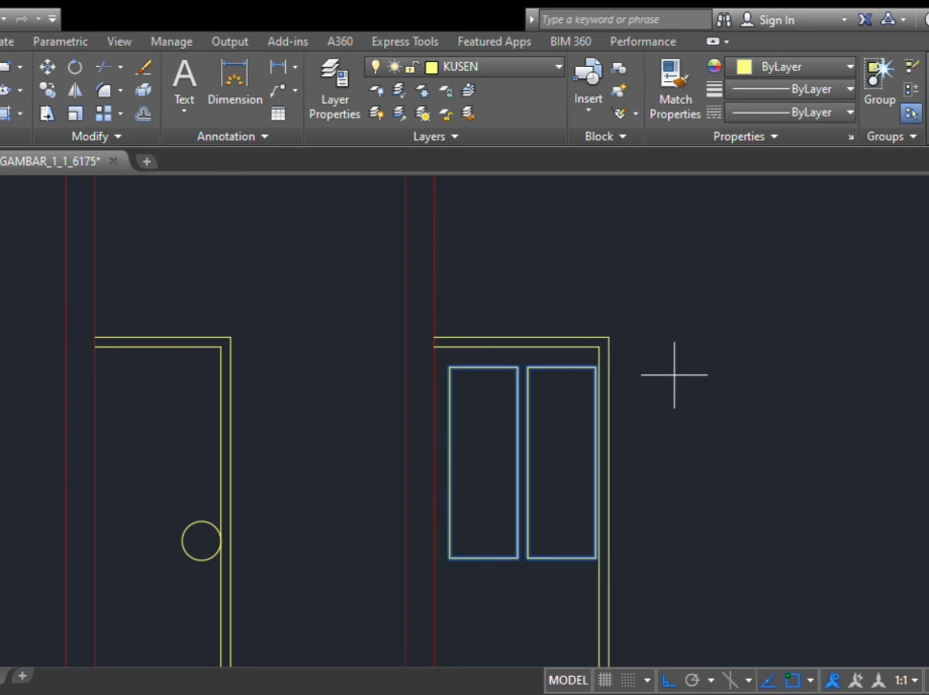
pyautogui.scroll(-3, 677, 382)
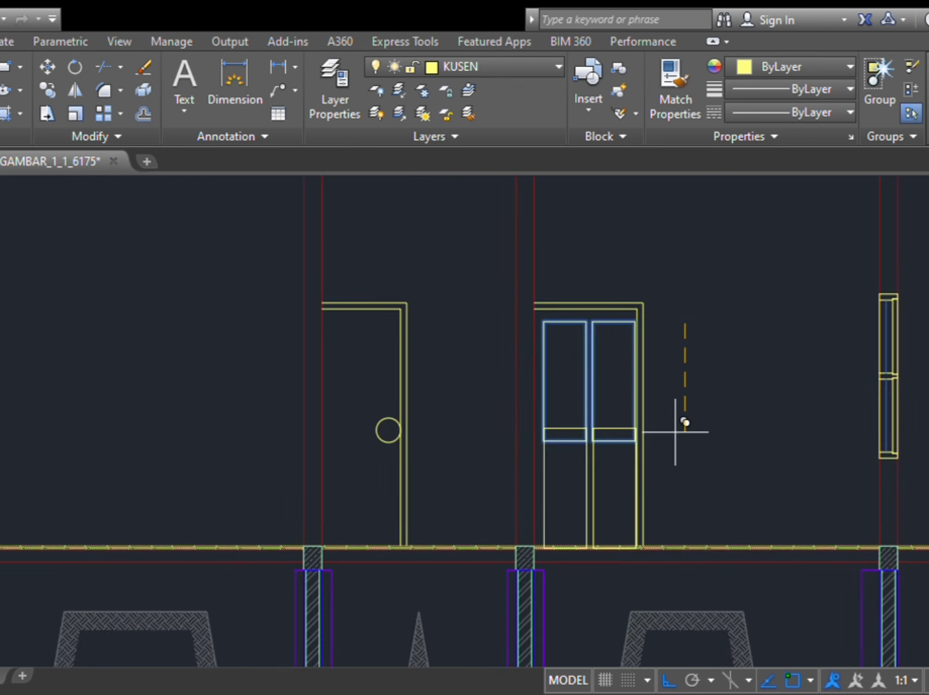
pyautogui.click(680, 422)
# Step: Replace the two rectangles in the right door with one narrower upright rectangle starting where the head frame's underside meets the column
pyautogui.click(559, 376)
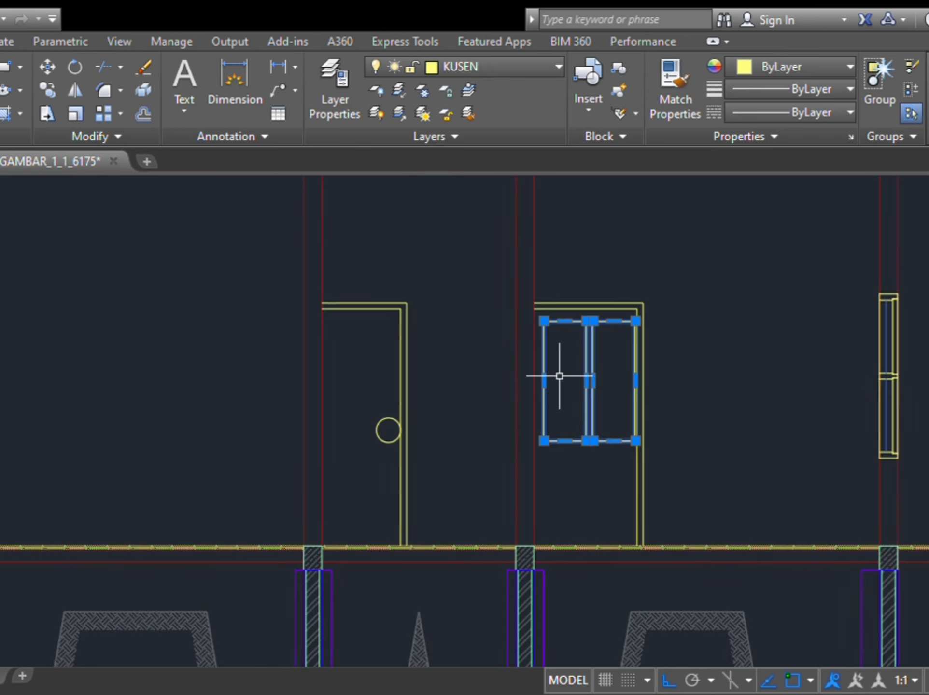
pyautogui.press('Delete')
pyautogui.write('rec')
pyautogui.press('Return')
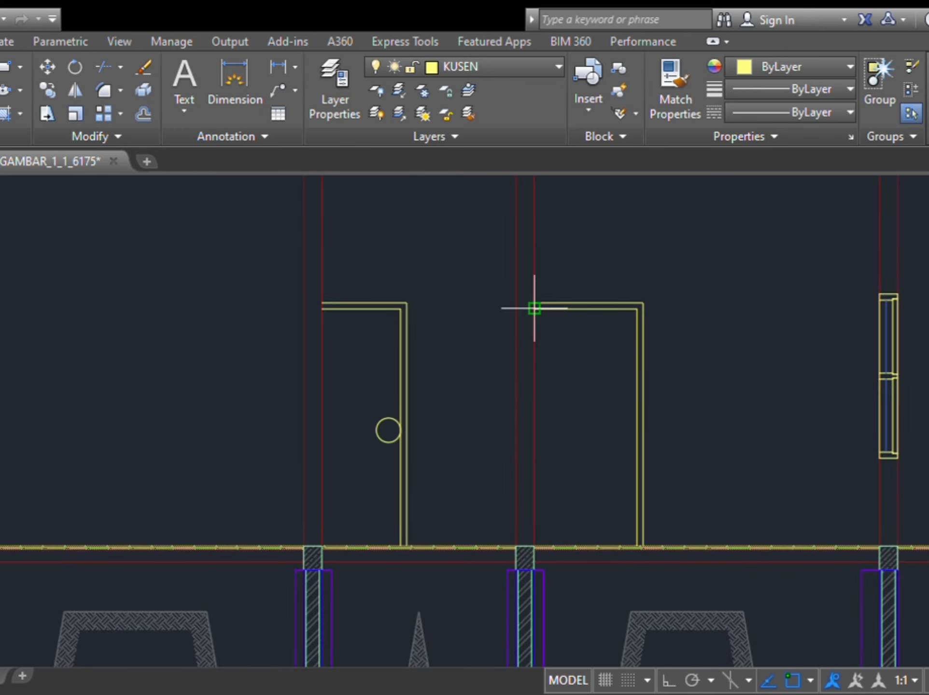
pyautogui.click(534, 309)
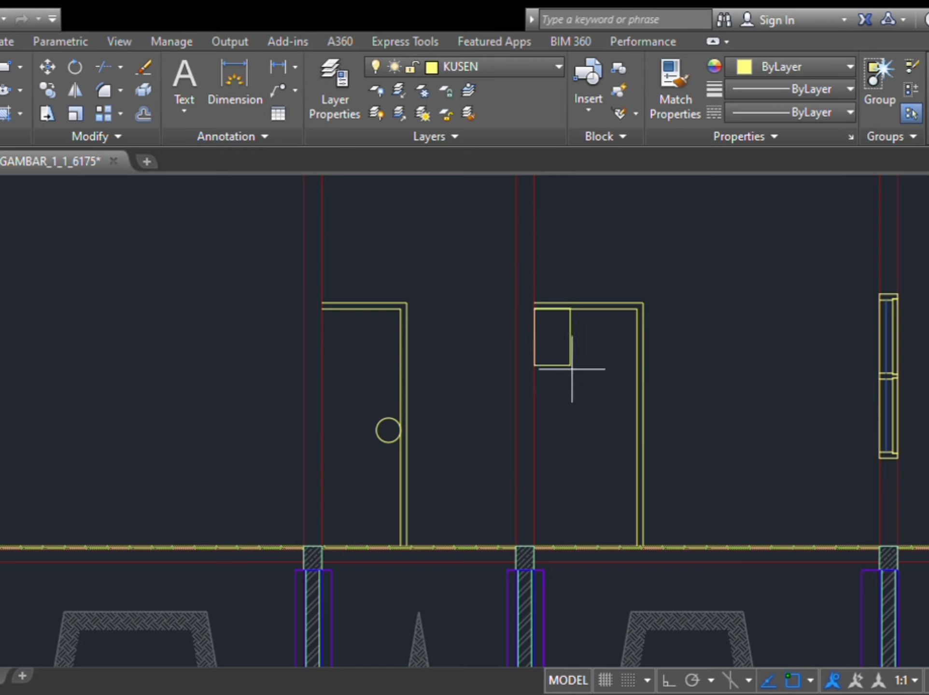
pyautogui.click(567, 419)
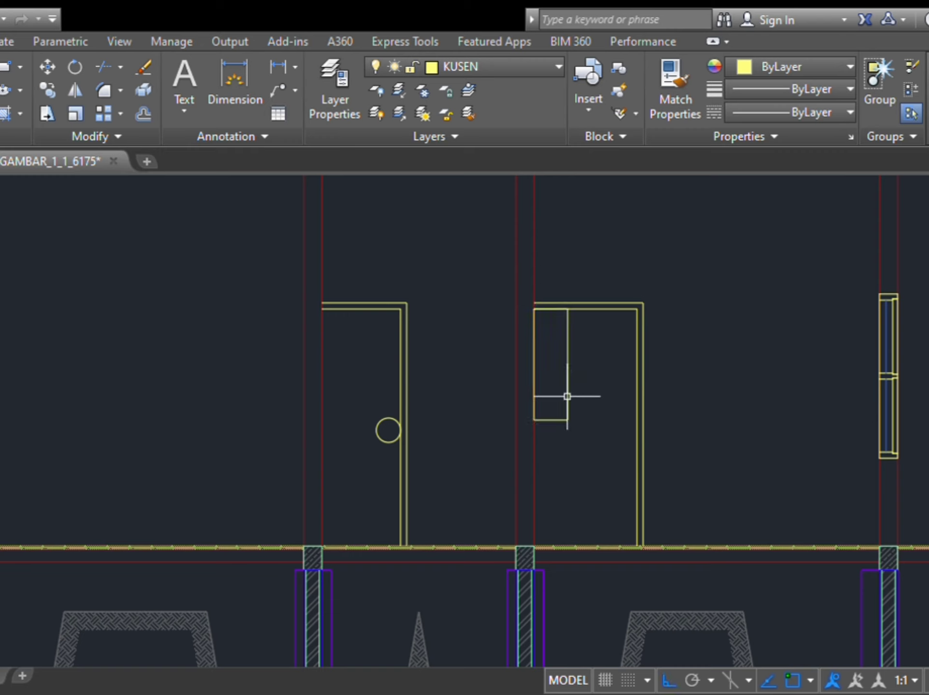
# Step: Copy the rectangle straight down within the right door, leaving a small gap between the upper and lower panels
pyautogui.click(567, 397)
pyautogui.write('co')
pyautogui.press('Return')
pyautogui.click(580, 453)
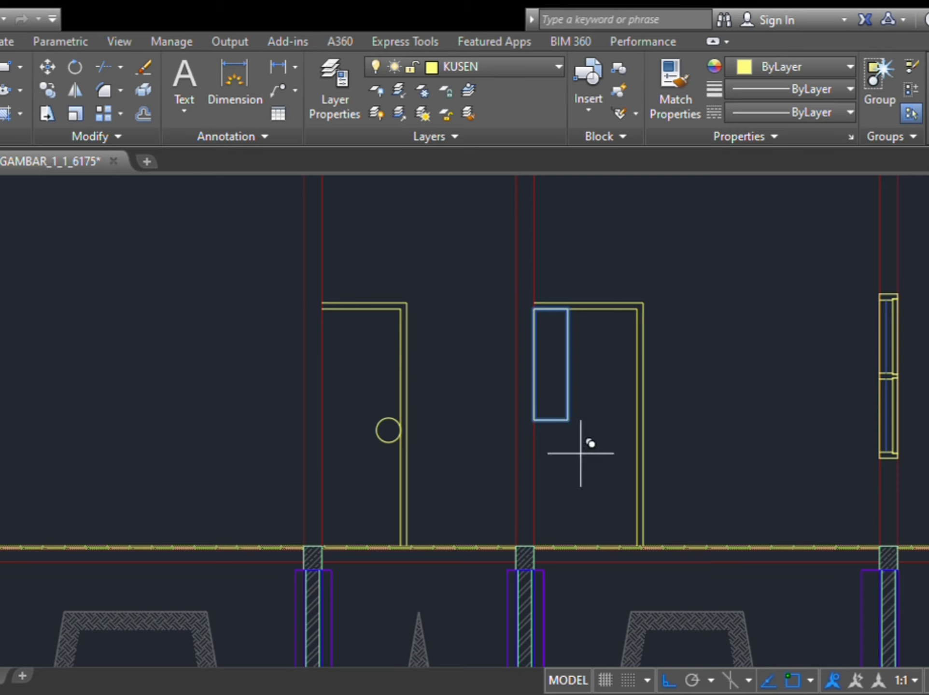
pyautogui.click(596, 575)
pyautogui.press('Return')
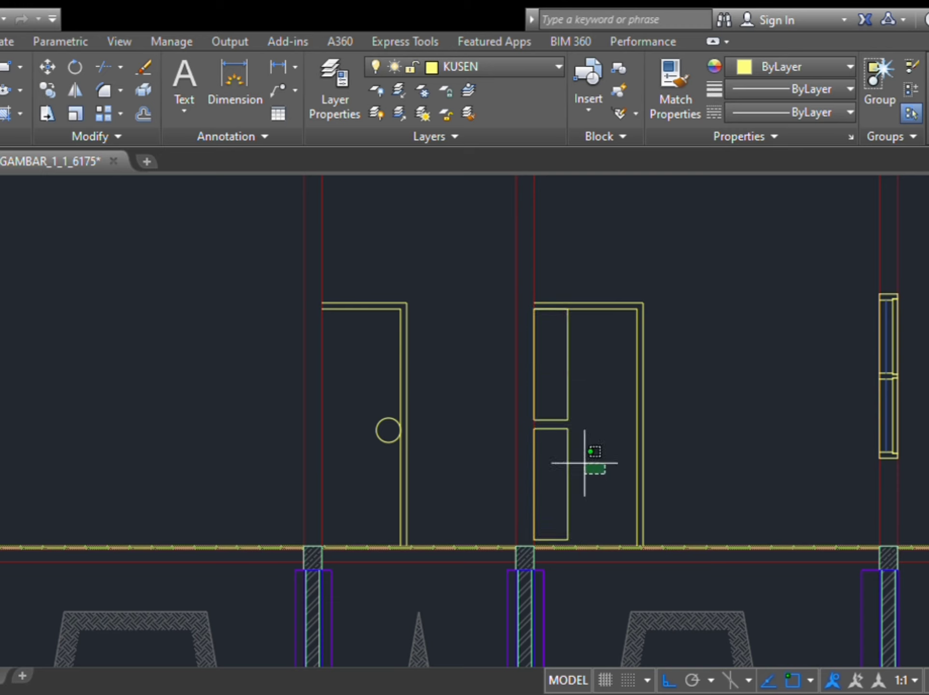
# Step: Copy the two stacked panels horizontally toward the right door's jamb, forming a two-by-two panel layout
pyautogui.click(546, 414)
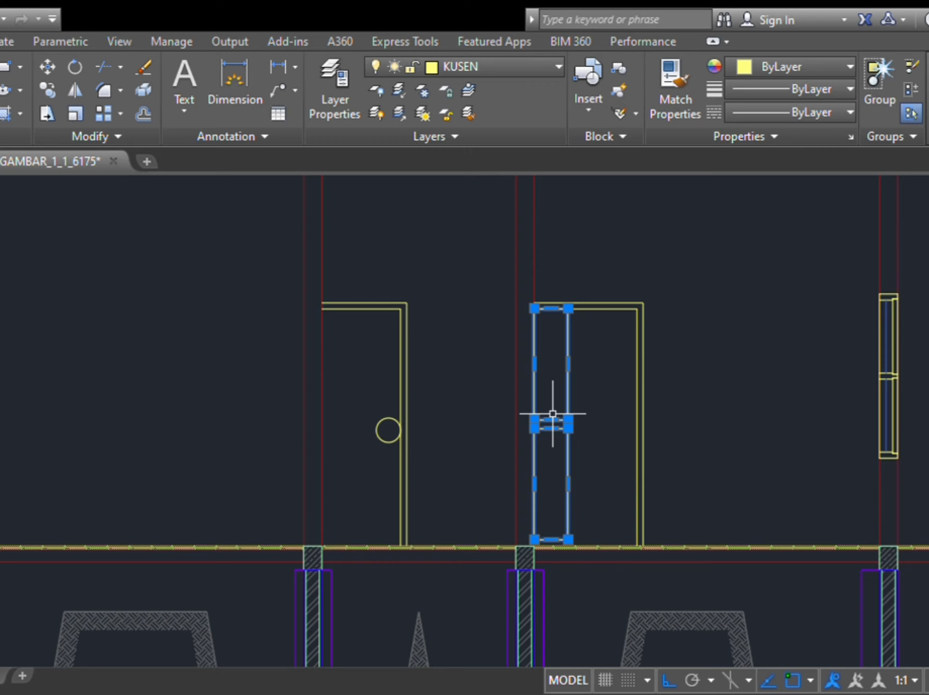
pyautogui.click(609, 447)
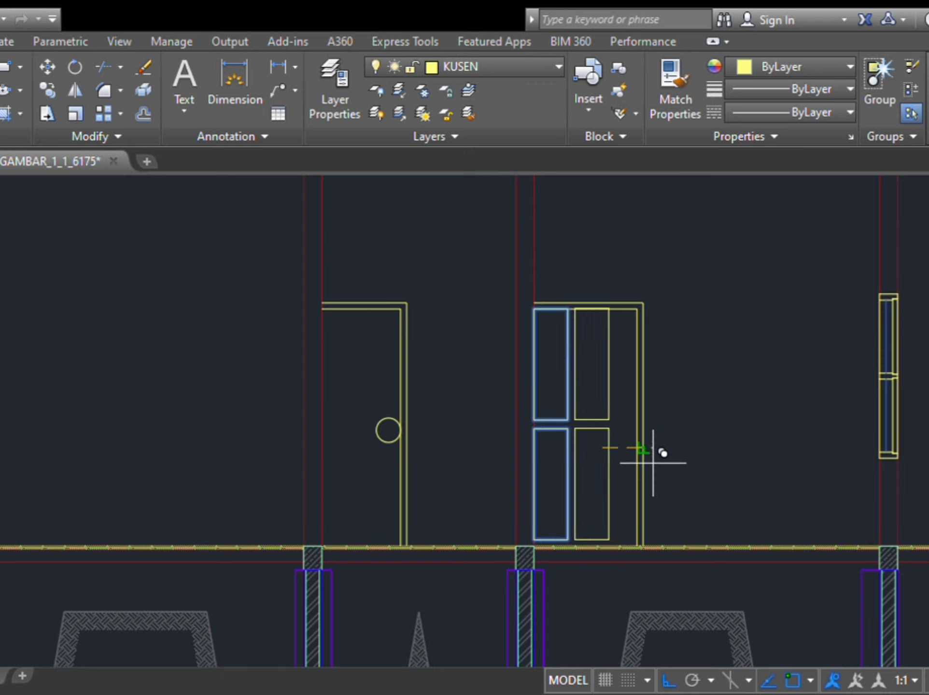
pyautogui.scroll(4, 652, 463)
pyautogui.scroll(-2, 656, 481)
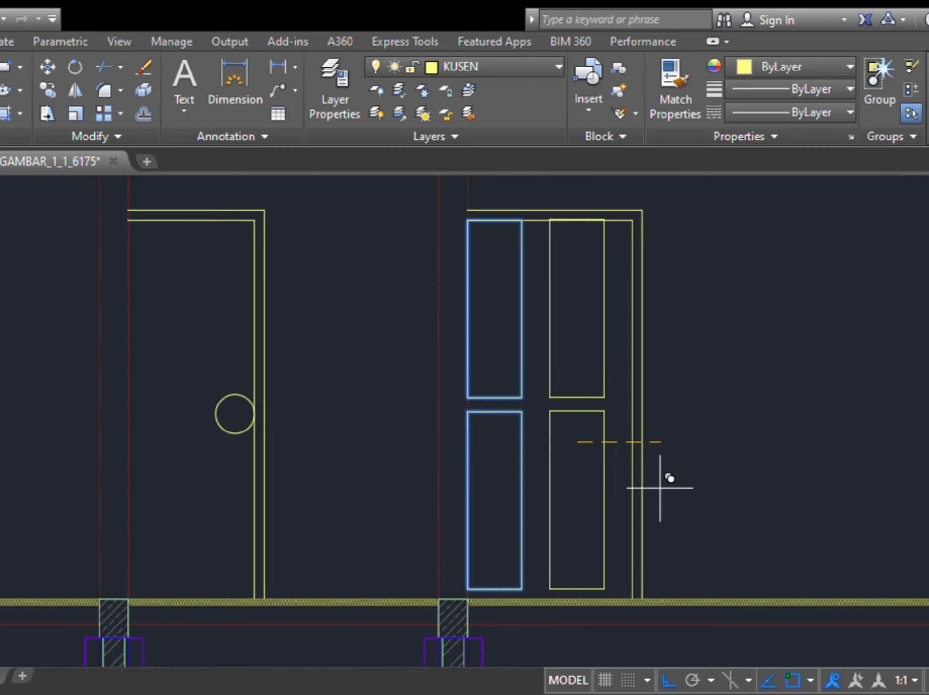
pyautogui.click(659, 489)
pyautogui.press('Escape')
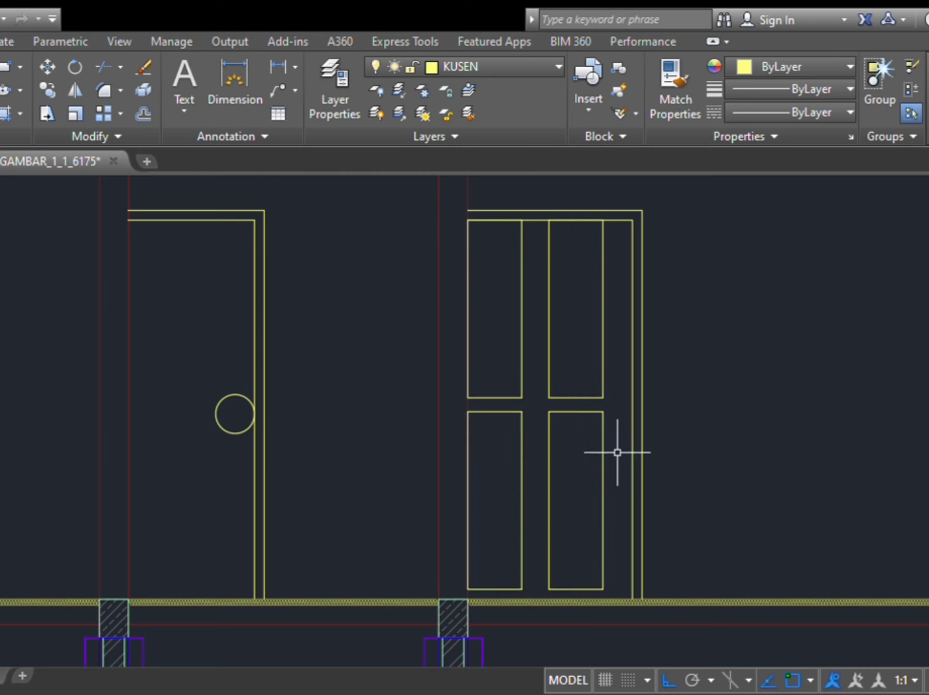
# Step: Move all four panels slightly to the right so they sit away from the column face within the right door
pyautogui.click(583, 444)
pyautogui.click(481, 387)
pyautogui.write('m')
pyautogui.press('space')
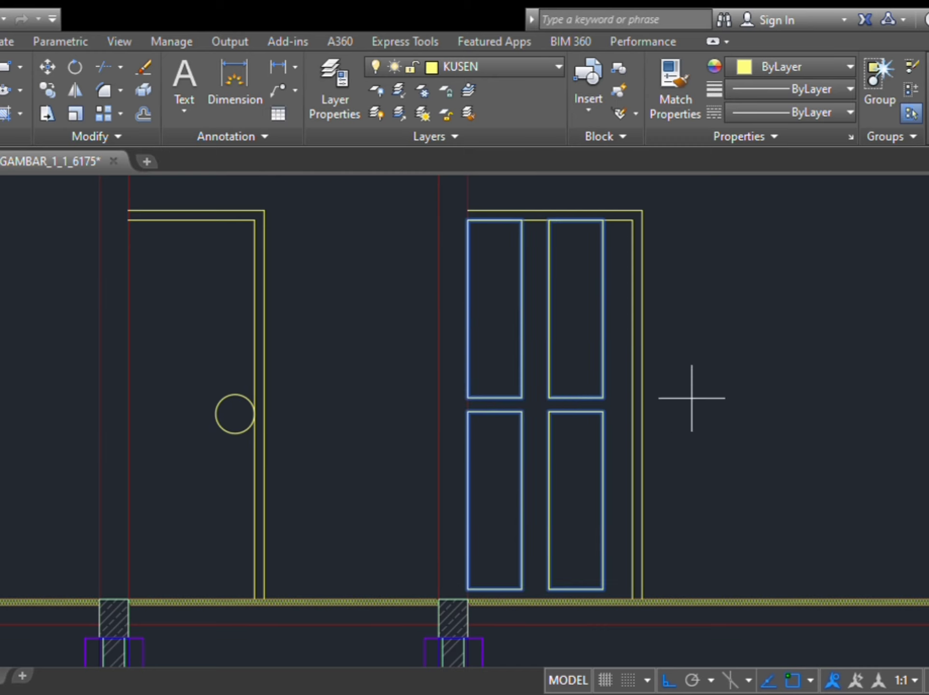
pyautogui.click(696, 395)
pyautogui.click(712, 403)
pyautogui.scroll(-6, 517, 374)
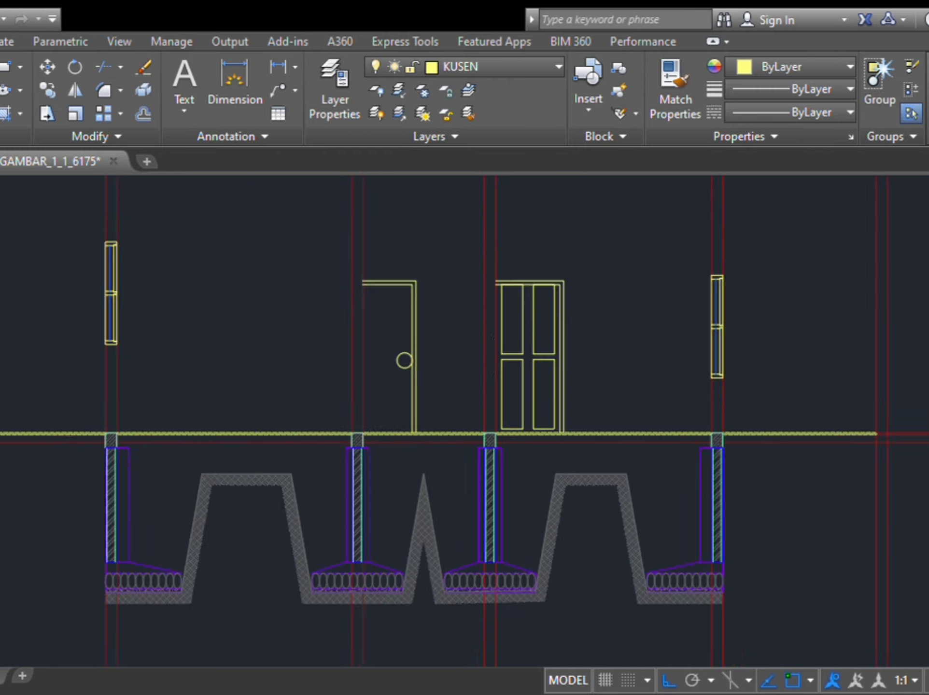
pyautogui.scroll(3, 615, 473)
pyautogui.scroll(-4, 663, 380)
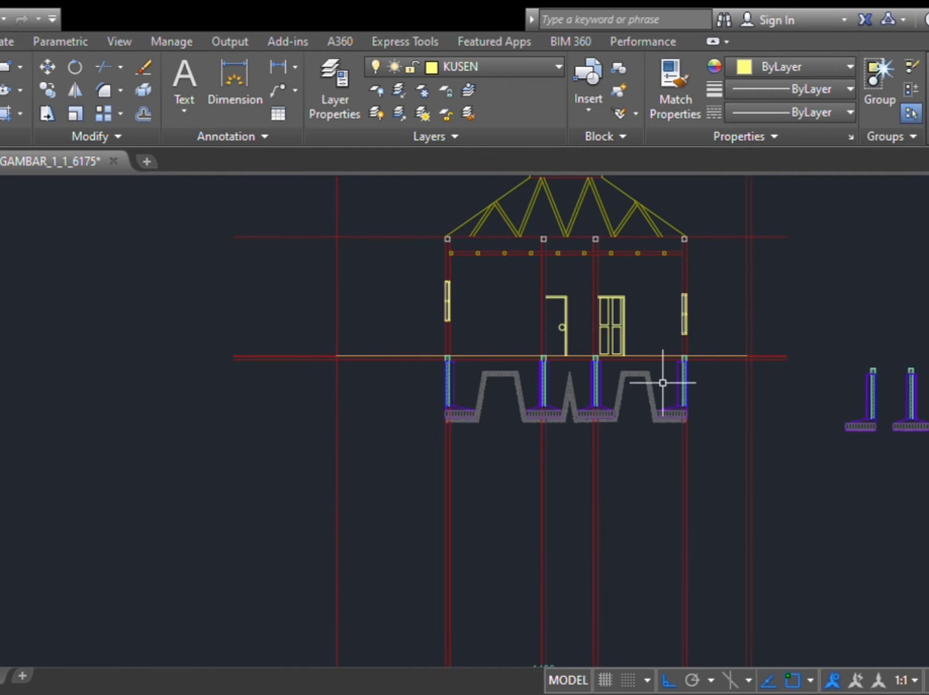
pyautogui.scroll(4, 644, 411)
pyautogui.write('tr')
pyautogui.press('space')
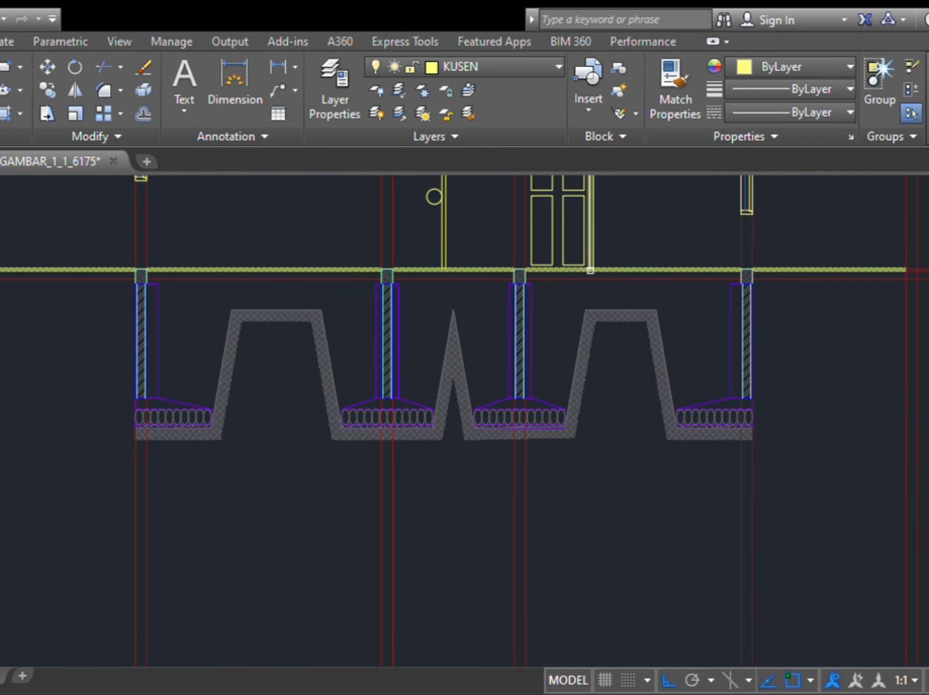
pyautogui.click(589, 278)
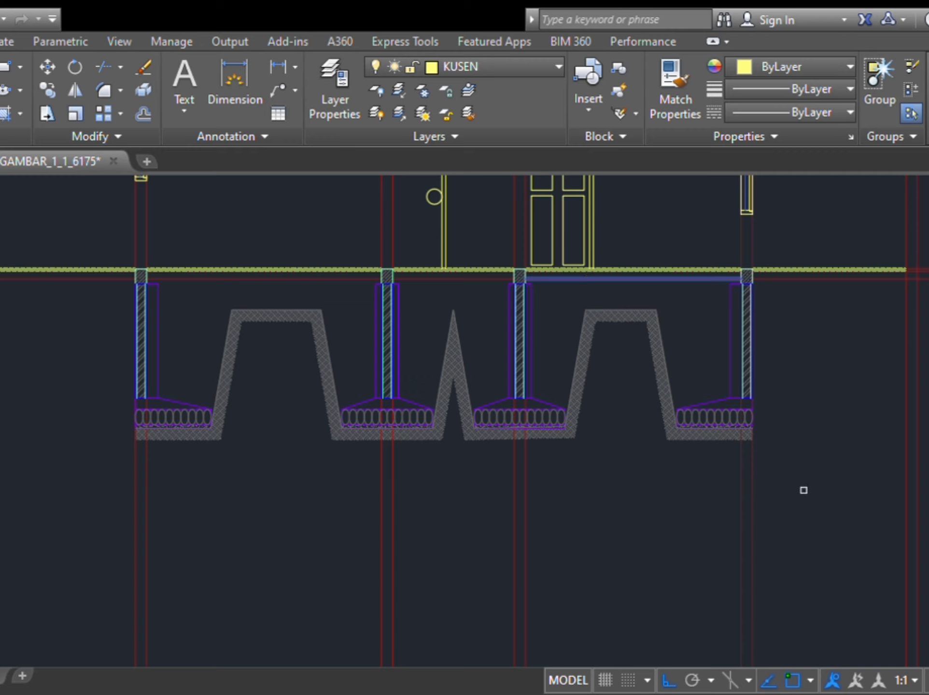
pyautogui.press('space')
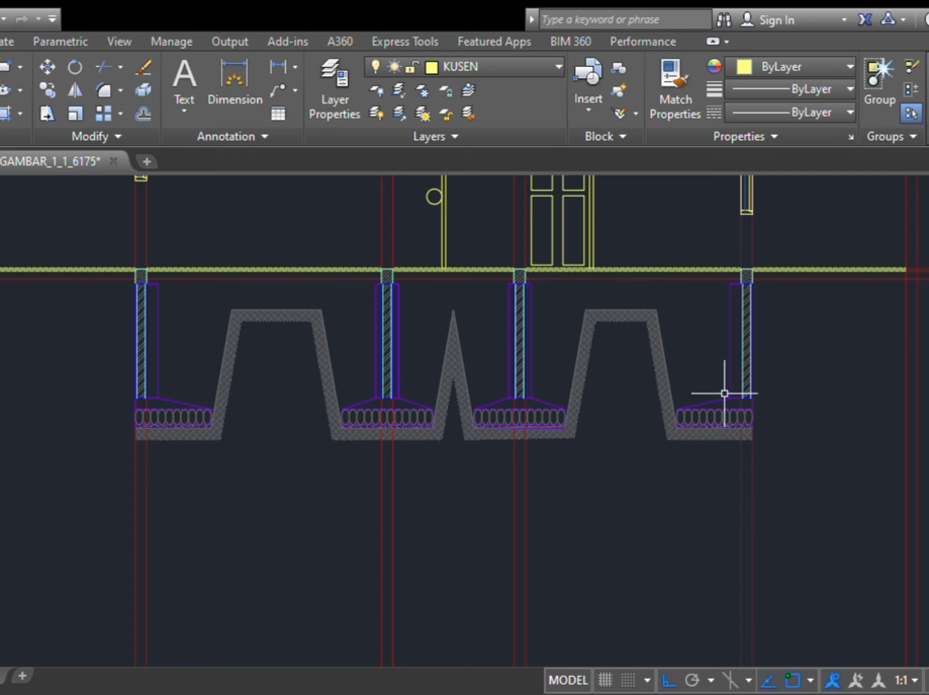
pyautogui.click(660, 279)
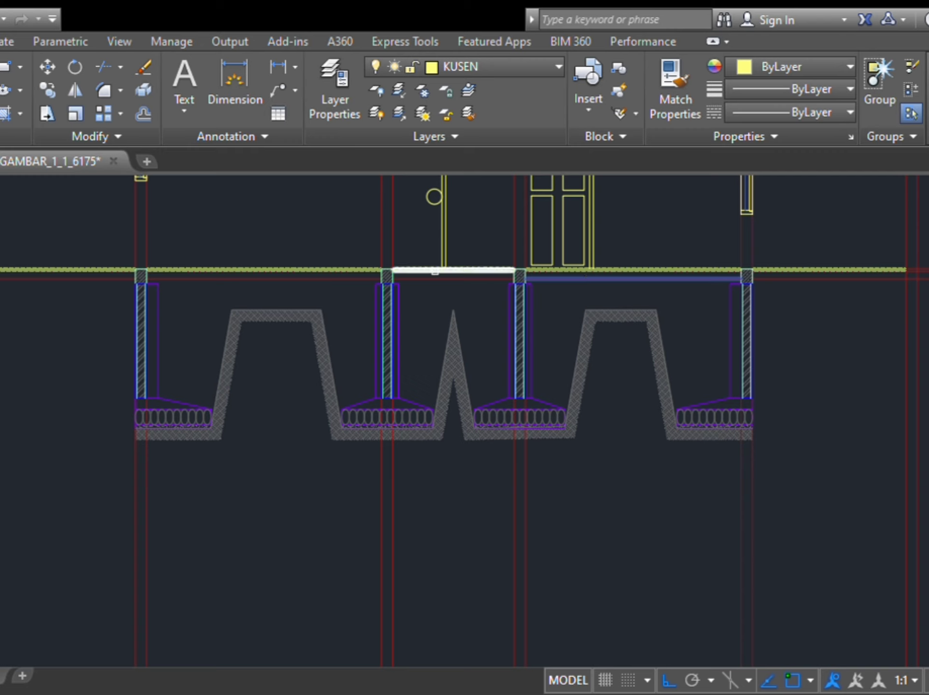
pyautogui.click(454, 279)
pyautogui.click(366, 278)
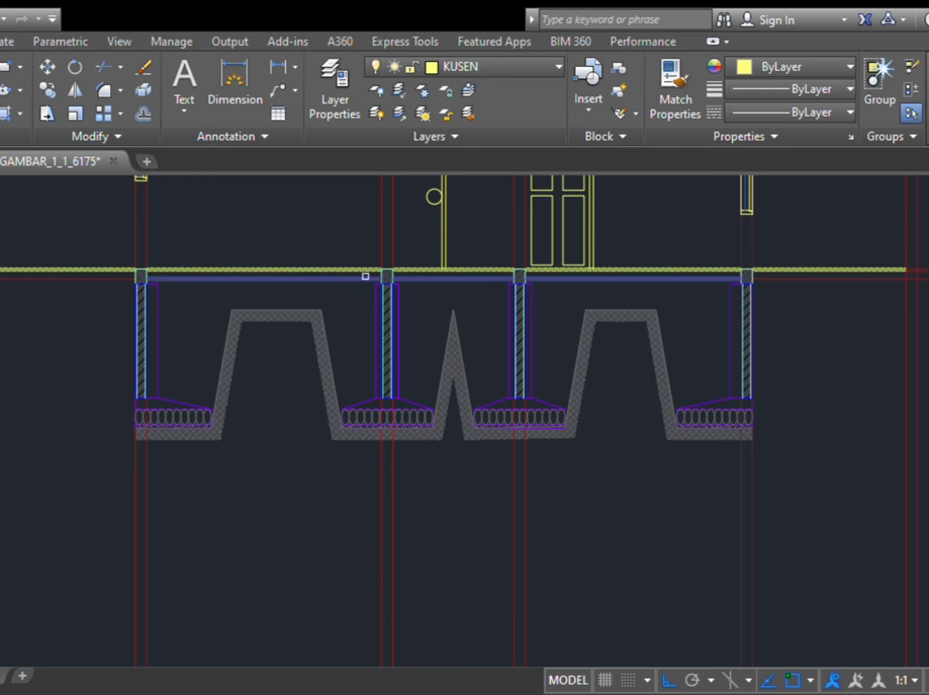
pyautogui.moveTo(790, 533); pyautogui.dragTo(87, 531)
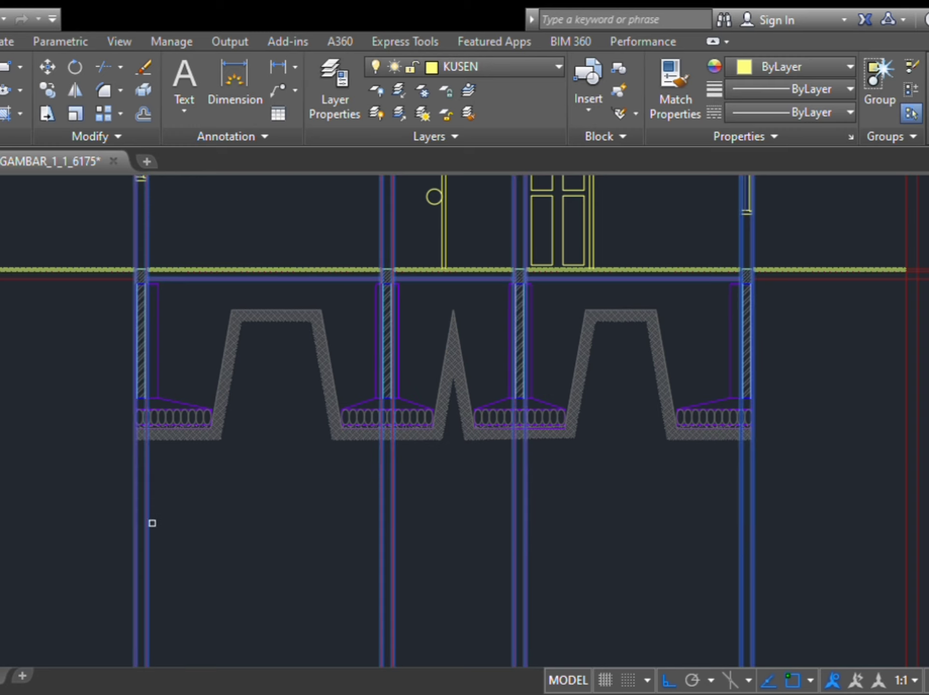
pyautogui.press('Escape')
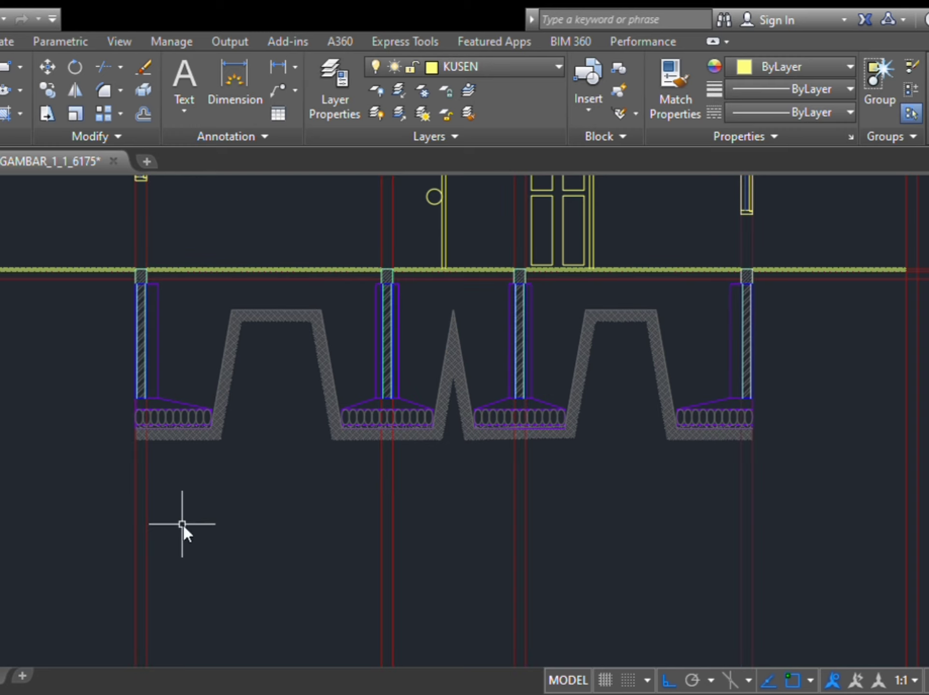
# Step: Trim the inner vertical column lines below the foundation, using the lower floor line segments between the four columns as cutting edges
pyautogui.click(548, 279)
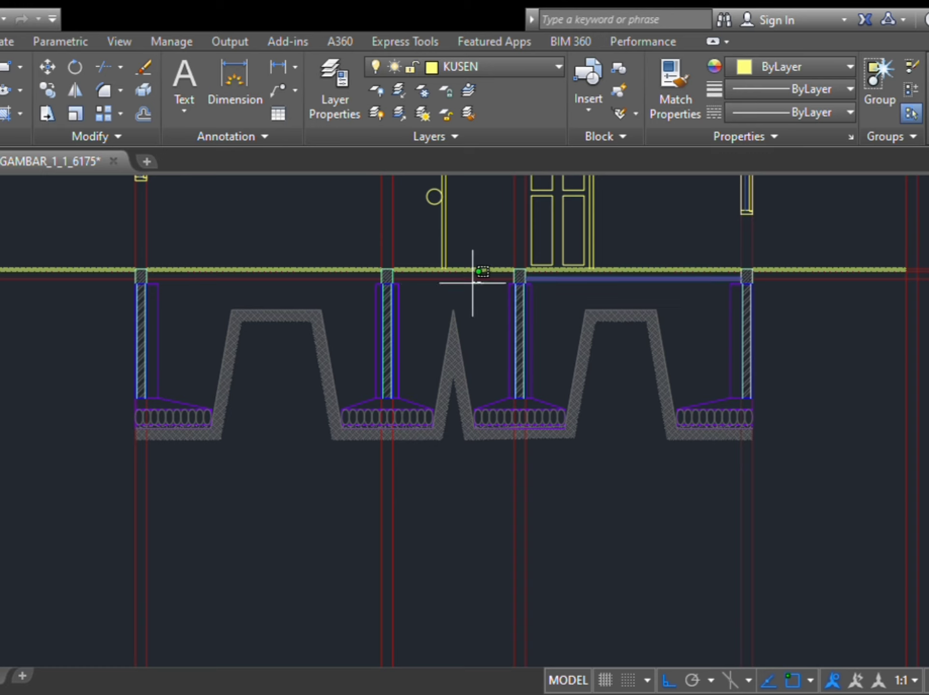
pyautogui.click(424, 279)
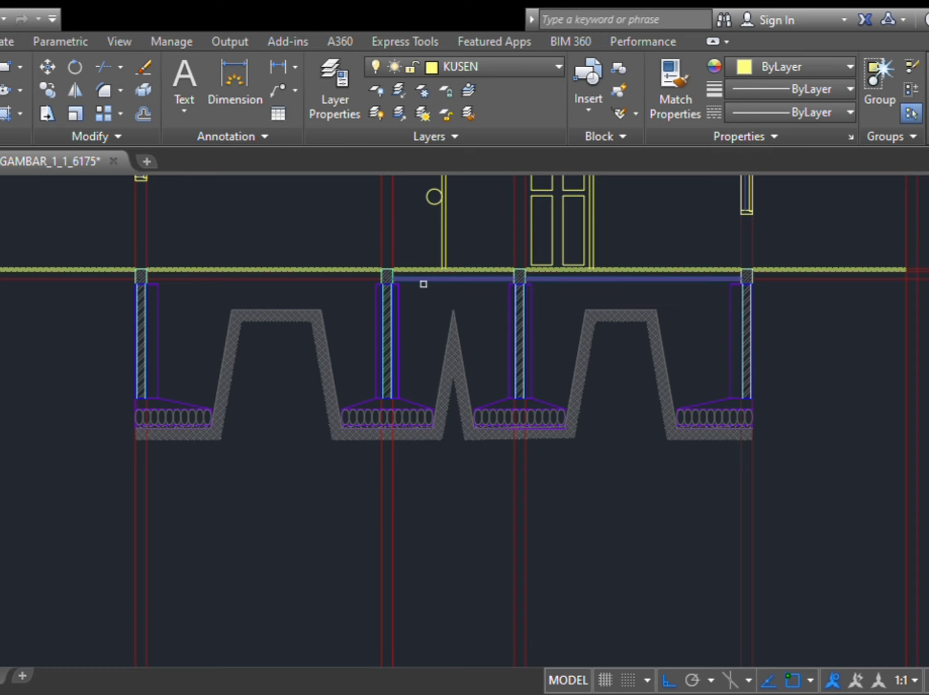
pyautogui.click(372, 278)
pyautogui.scroll(-4, 576, 344)
pyautogui.scroll(2, 670, 333)
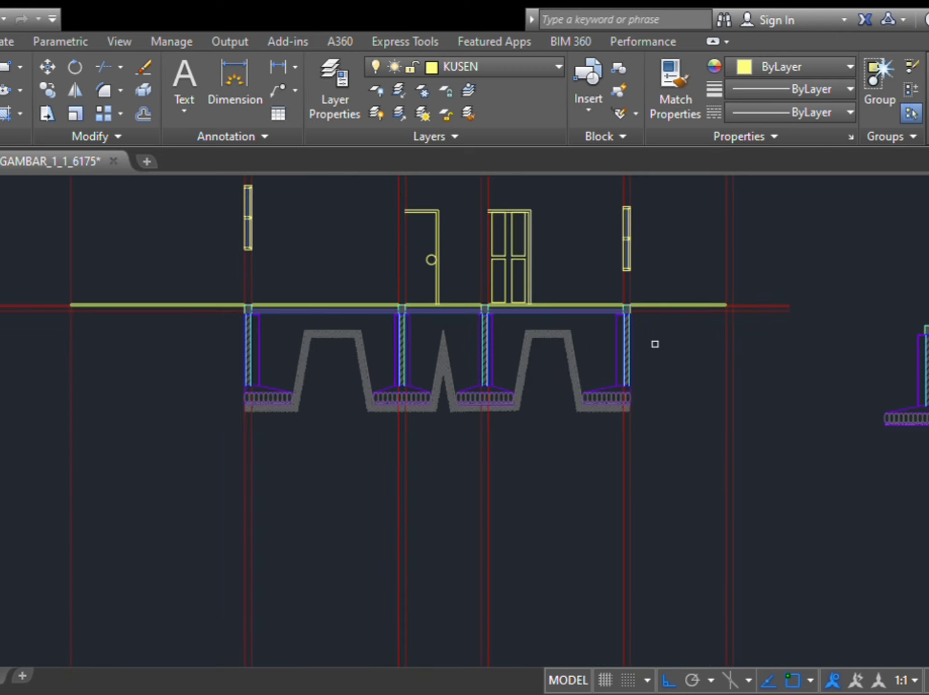
pyautogui.click(672, 468)
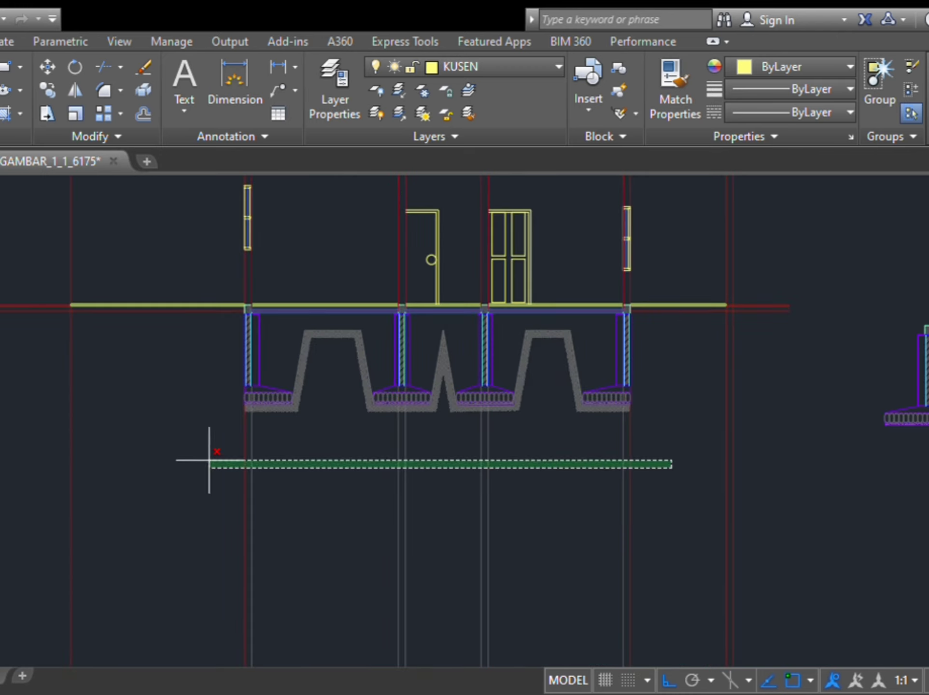
pyautogui.click(179, 464)
pyautogui.scroll(4, 253, 304)
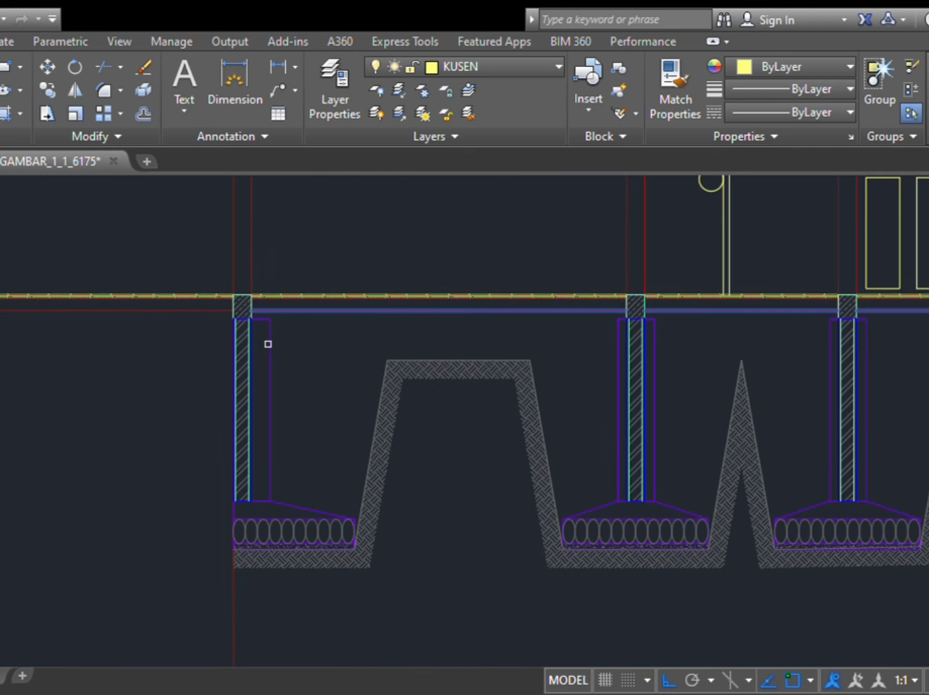
pyautogui.scroll(-2, 339, 338)
pyautogui.scroll(6, 313, 275)
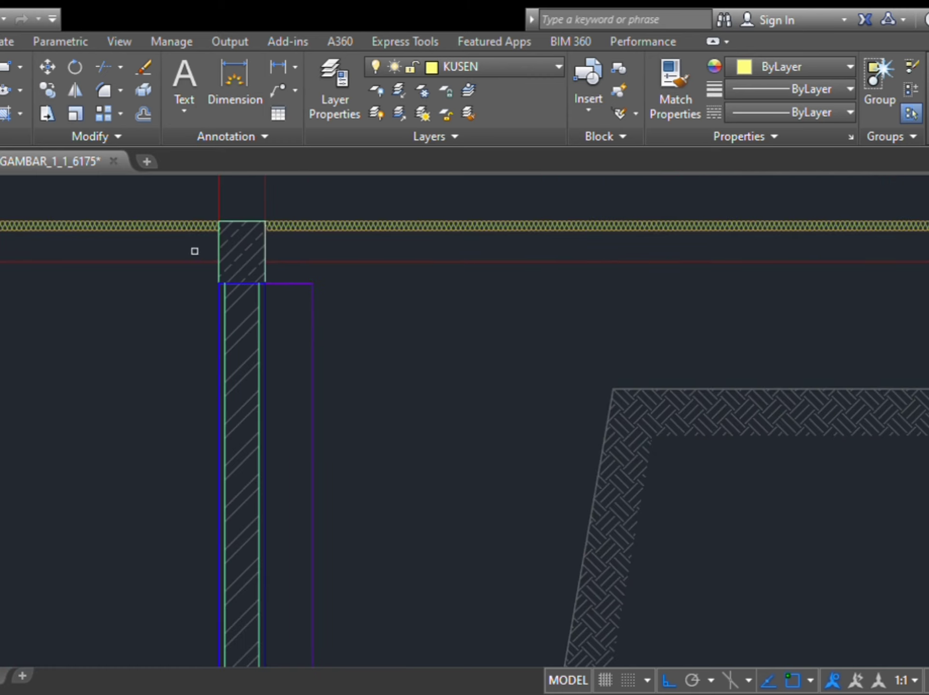
pyautogui.scroll(-10, 192, 289)
pyautogui.scroll(6, 380, 300)
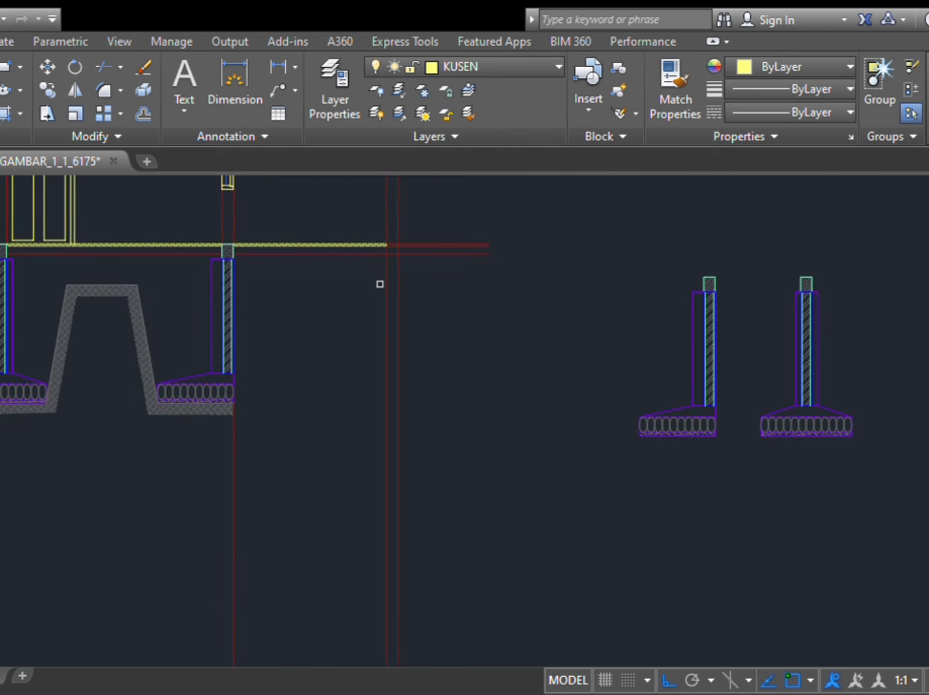
pyautogui.click(479, 497)
pyautogui.scroll(-2, 328, 496)
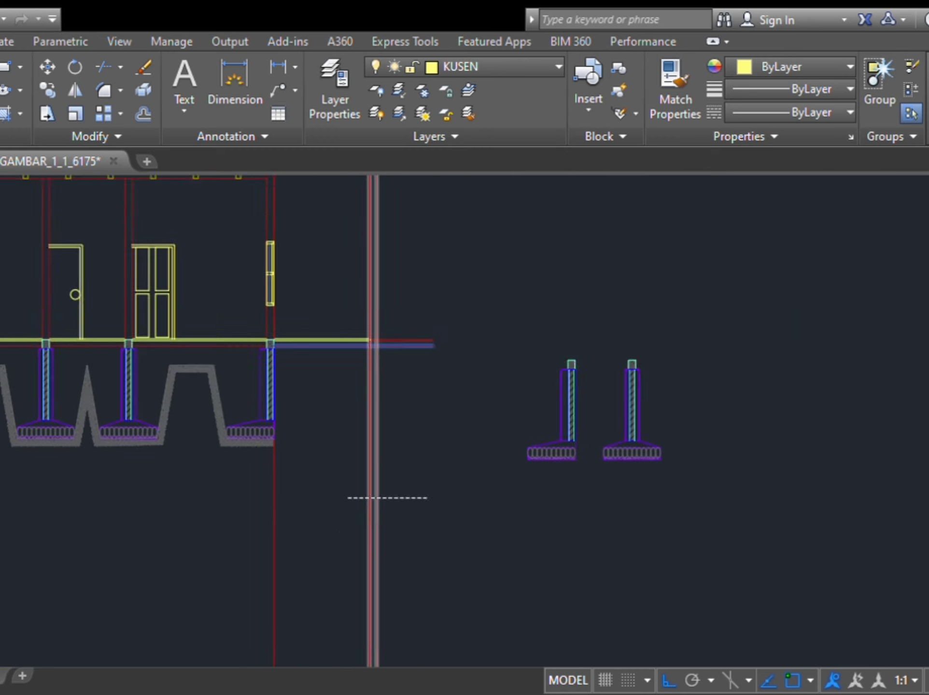
pyautogui.click(123, 467)
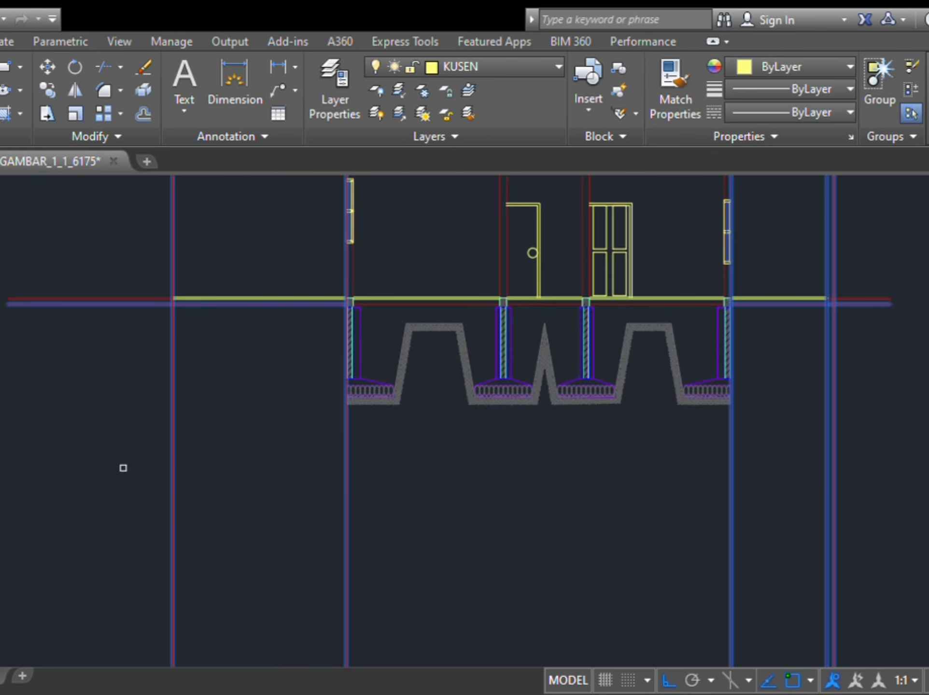
pyautogui.press('Escape')
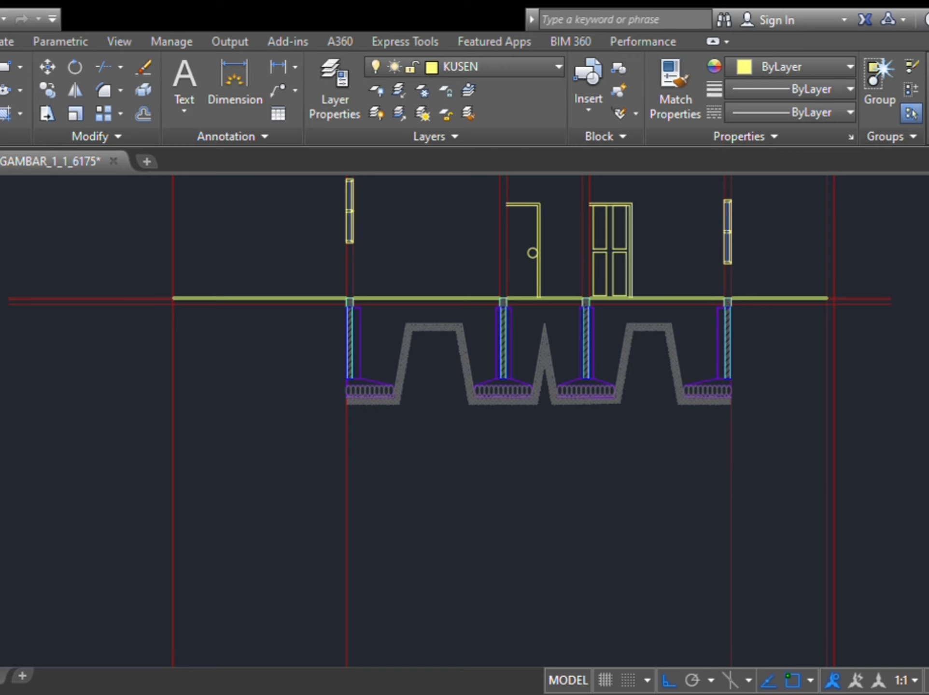
# Step: Trim the outer vertical construction lines below the section, using the floor line segments as cutting edges
pyautogui.scroll(3, 720, 275)
pyautogui.scroll(-3, 763, 349)
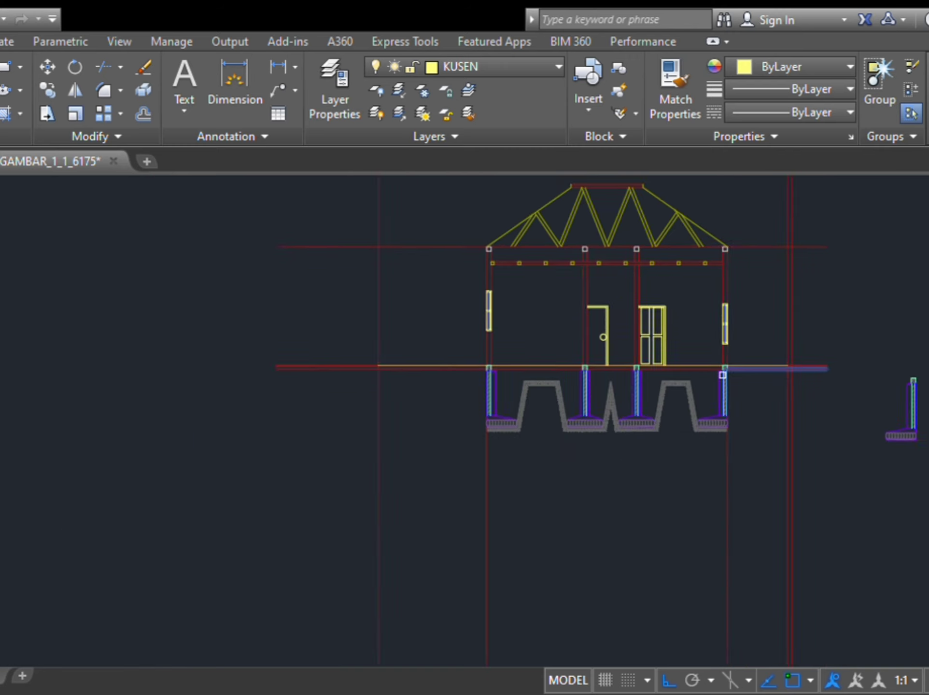
pyautogui.scroll(3, 622, 357)
pyautogui.scroll(-6, 622, 366)
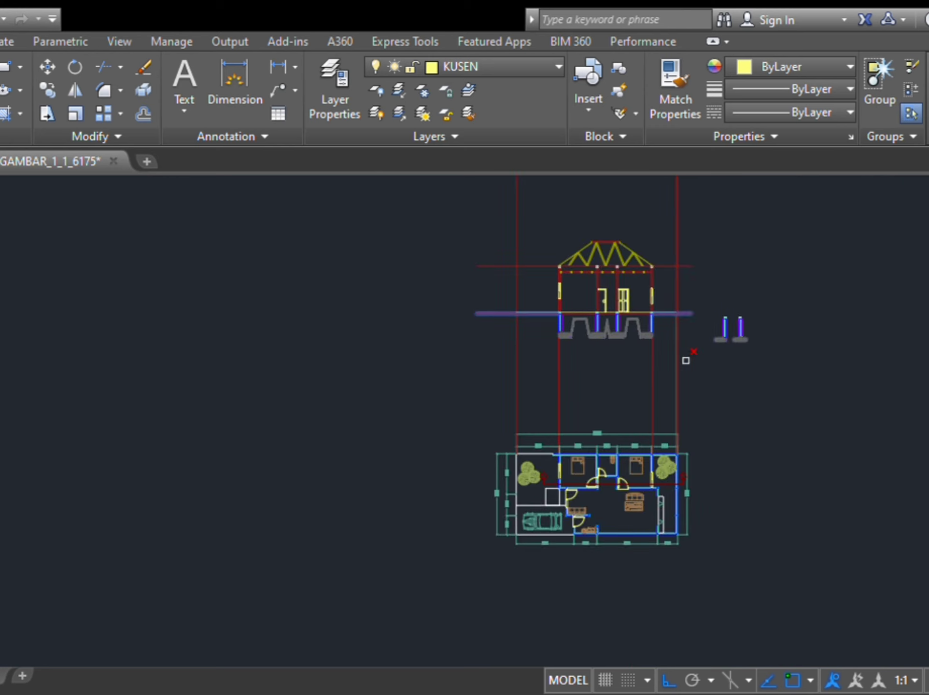
pyautogui.moveTo(613, 362); pyautogui.dragTo(625, 438, button='middle')
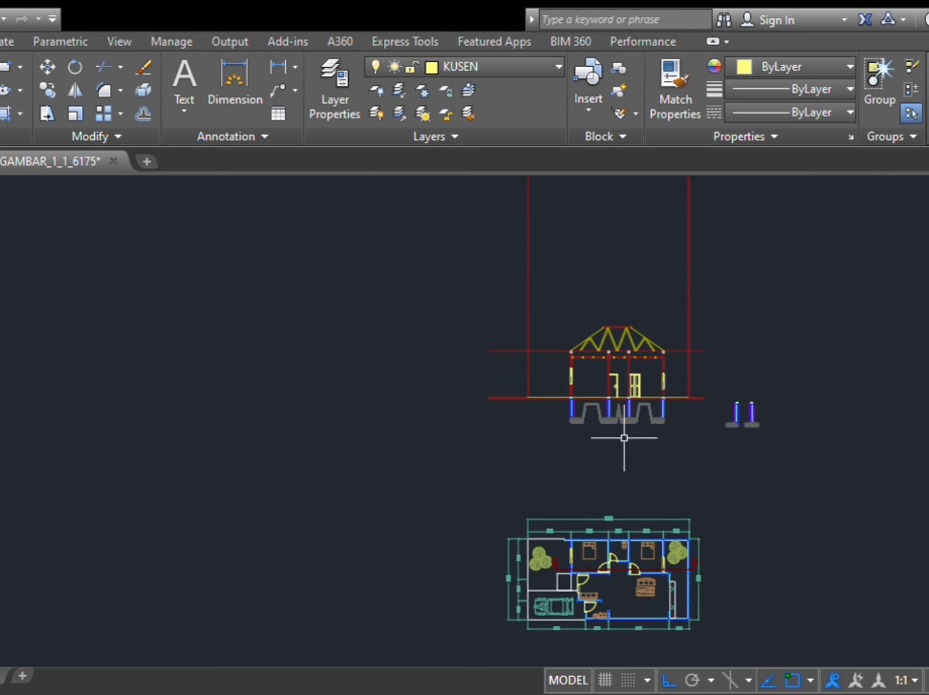
# Step: Delete the two vertical construction lines beyond the right outer column
pyautogui.scroll(6, 624, 438)
pyautogui.moveTo(645, 388); pyautogui.dragTo(645, 322, button='middle')
pyautogui.moveTo(798, 380); pyautogui.dragTo(634, 405, button='middle')
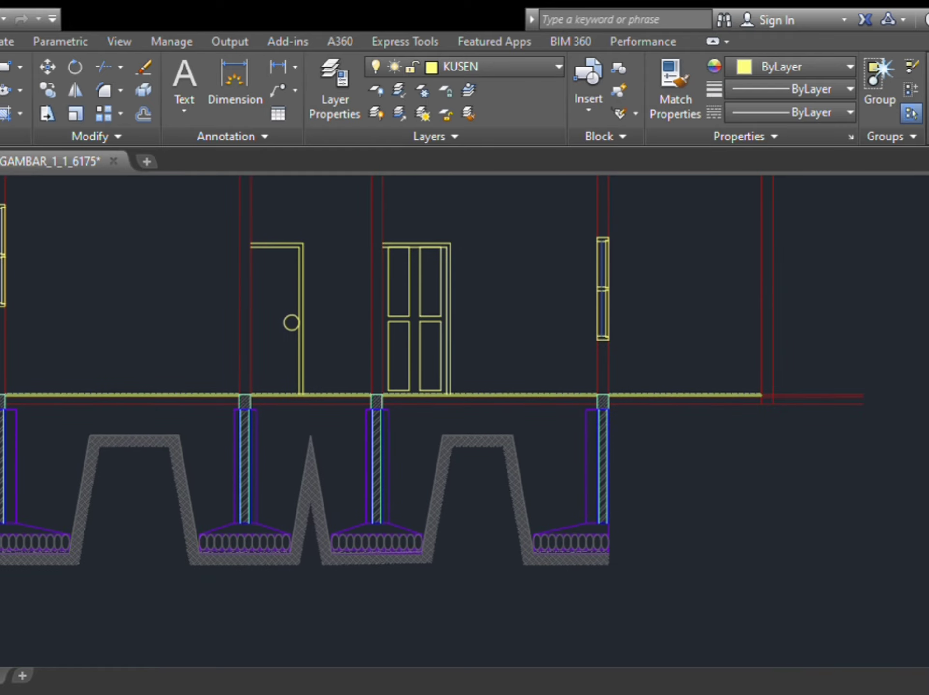
pyautogui.click(807, 290)
pyautogui.click(718, 325)
pyautogui.press('Delete')
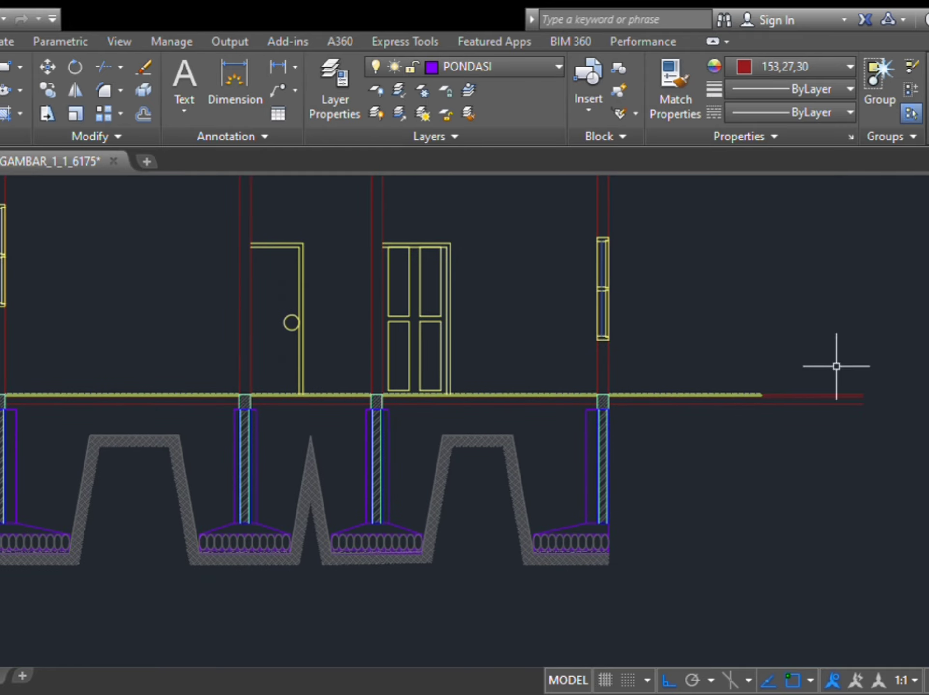
# Step: Shorten the red line beneath the floor hatch beyond the right outer column so it ends at the hatch's end
pyautogui.click(828, 438)
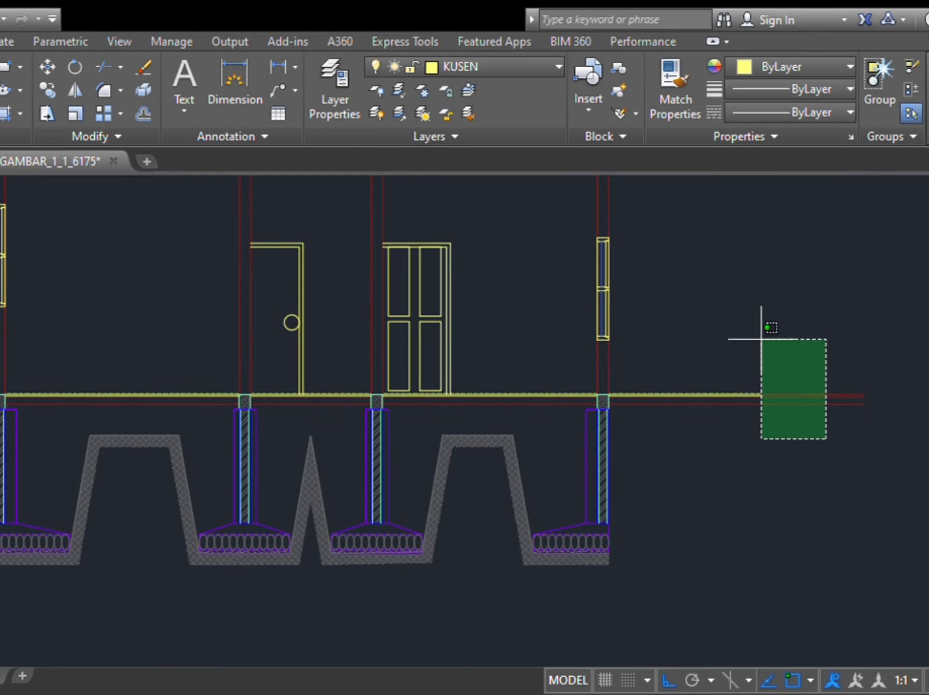
pyautogui.click(769, 344)
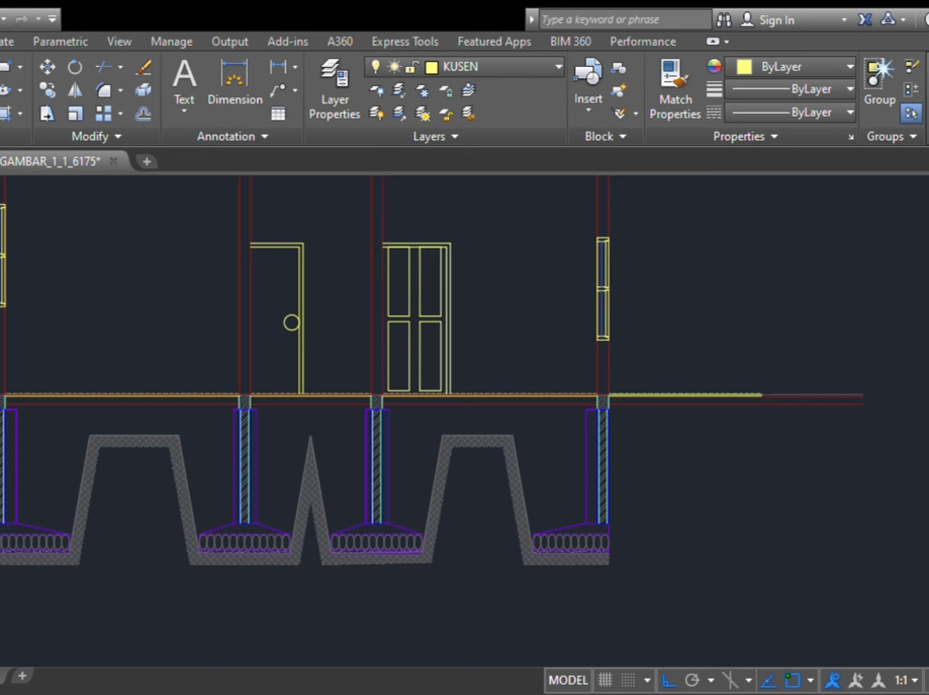
pyautogui.click(784, 397)
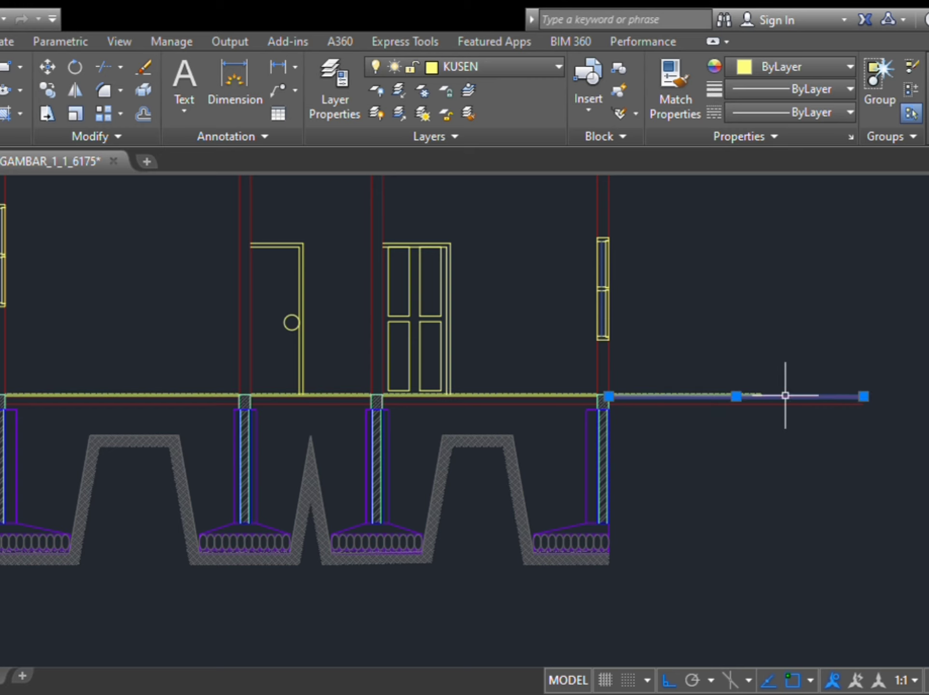
pyautogui.scroll(2, 857, 394)
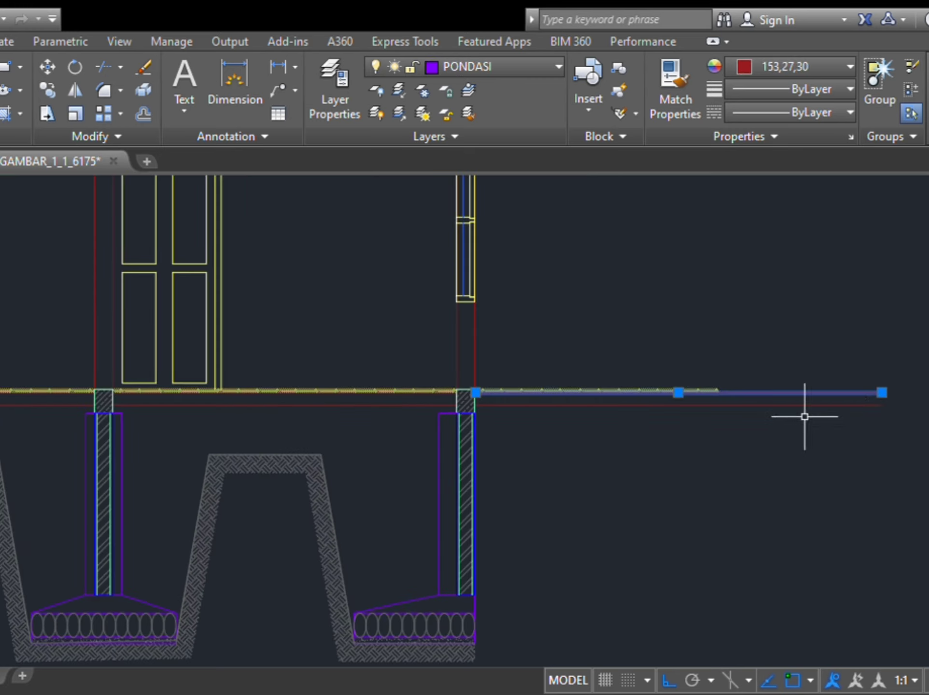
pyautogui.click(881, 393)
pyautogui.scroll(4, 787, 415)
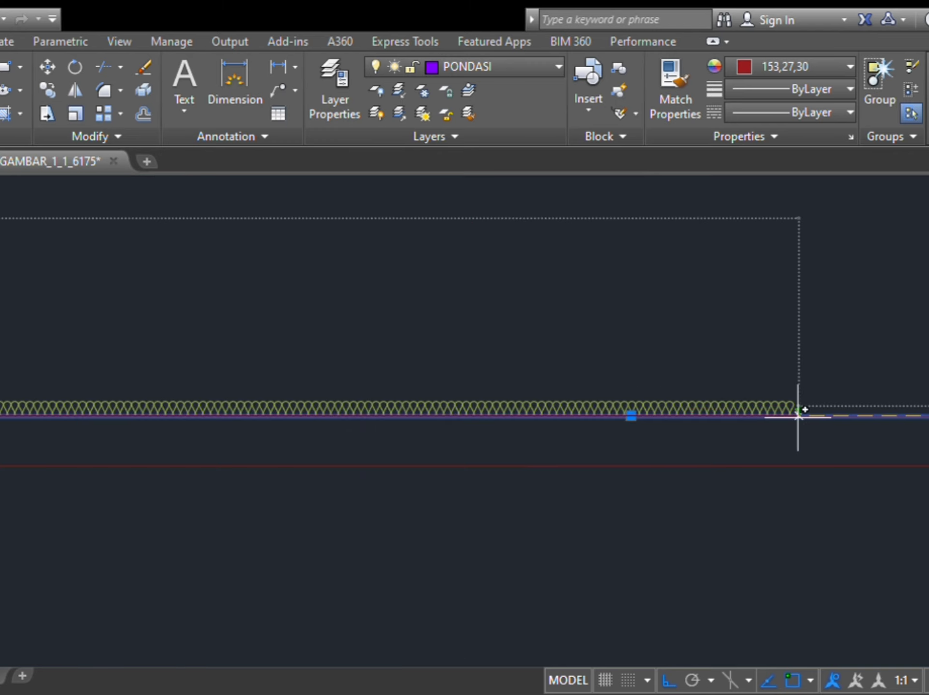
pyautogui.click(797, 414)
pyautogui.press('Escape')
# Step: Try to delete the lower floor line segment that extends beyond the right outer column
pyautogui.scroll(-5, 824, 472)
pyautogui.moveTo(825, 472); pyautogui.dragTo(685, 430, button='middle')
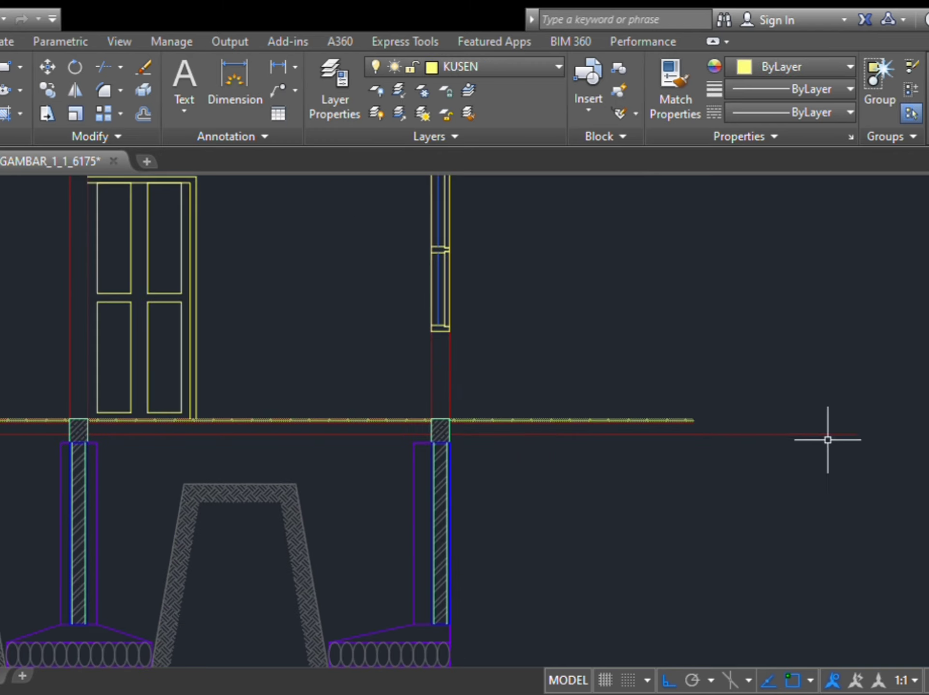
pyautogui.click(825, 436)
pyautogui.press('Escape')
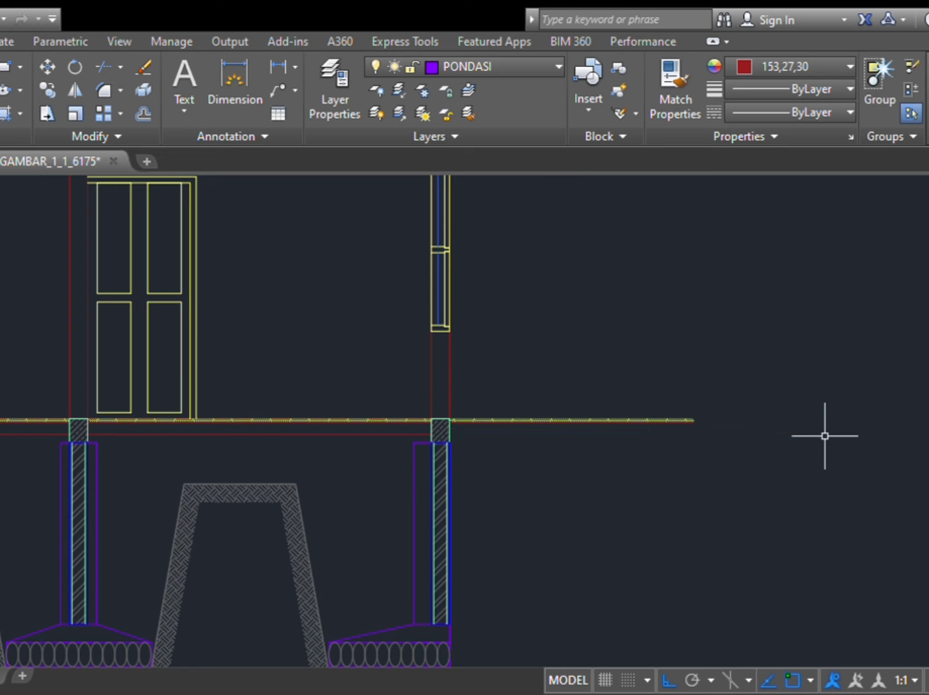
pyautogui.scroll(-5, 823, 434)
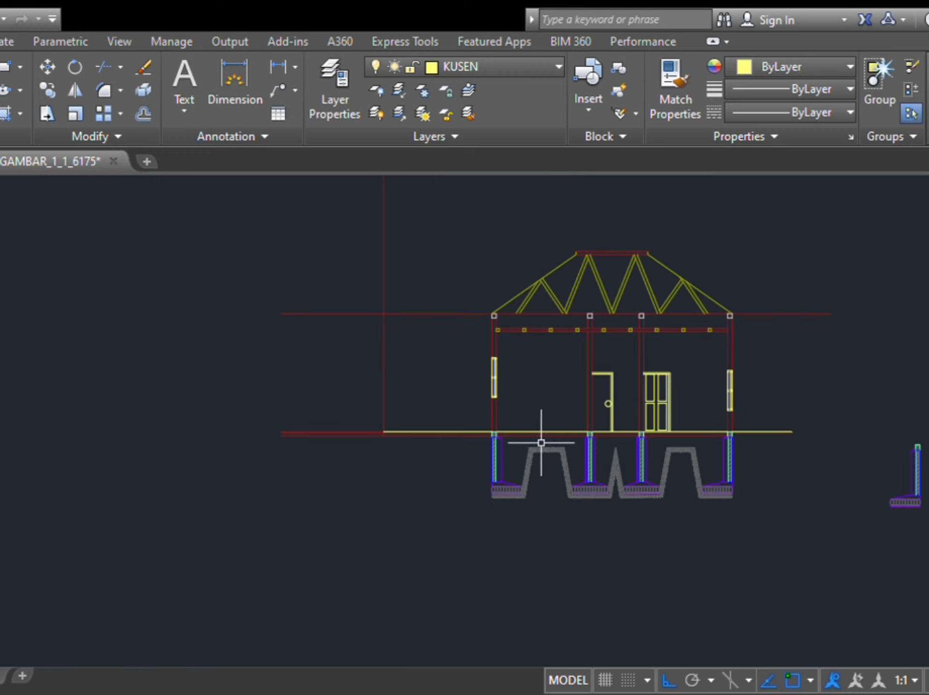
pyautogui.scroll(5, 849, 437)
# Step: Shorten the lower floor line beyond the right outer column to align with the end of the floor hatch
pyautogui.click(742, 436)
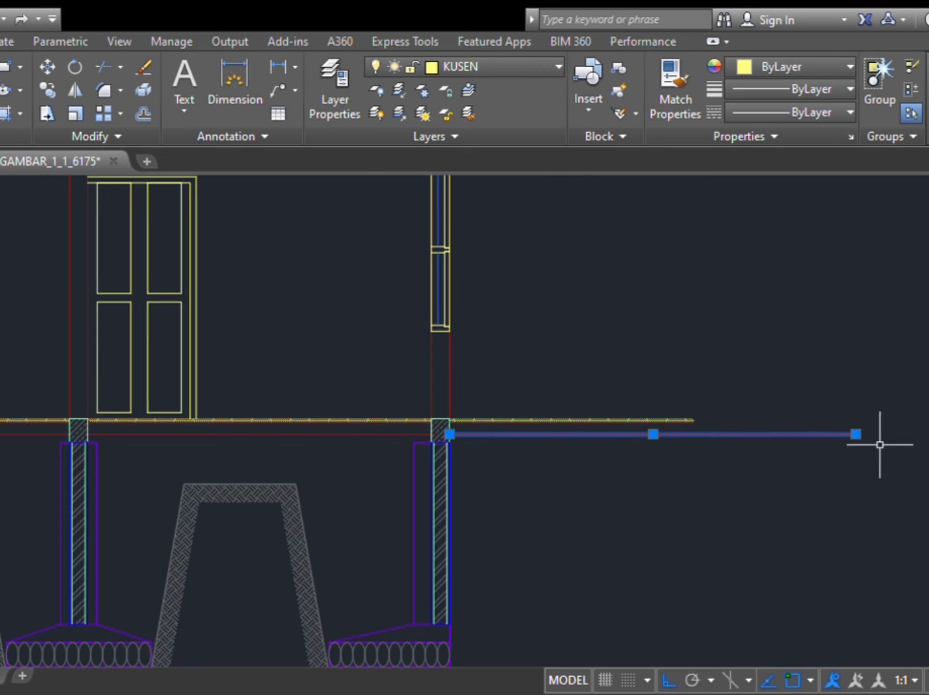
pyautogui.click(856, 434)
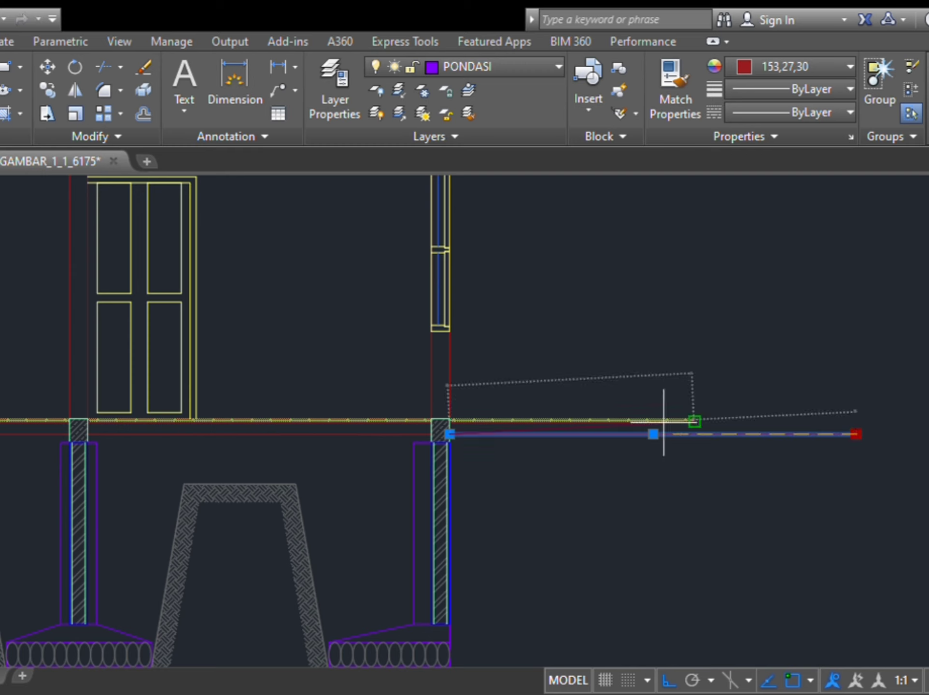
pyautogui.click(694, 434)
pyautogui.scroll(-2, 693, 435)
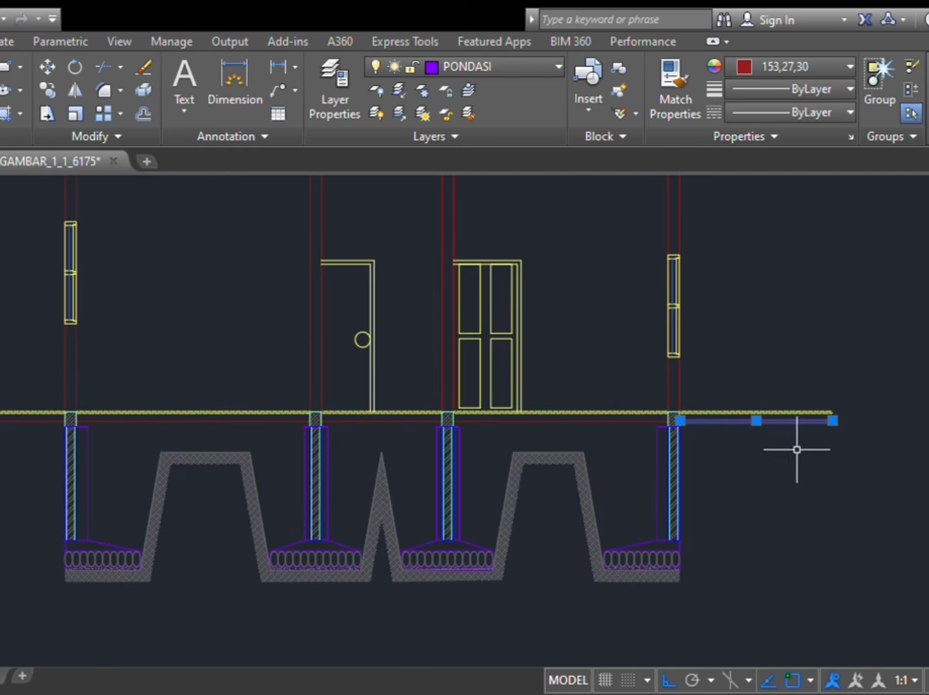
pyautogui.press('Escape')
# Step: Trim the floor lines that extend past the left vertical construction line, using that line as the cutting edge
pyautogui.moveTo(529, 446); pyautogui.dragTo(927, 499, button='middle')
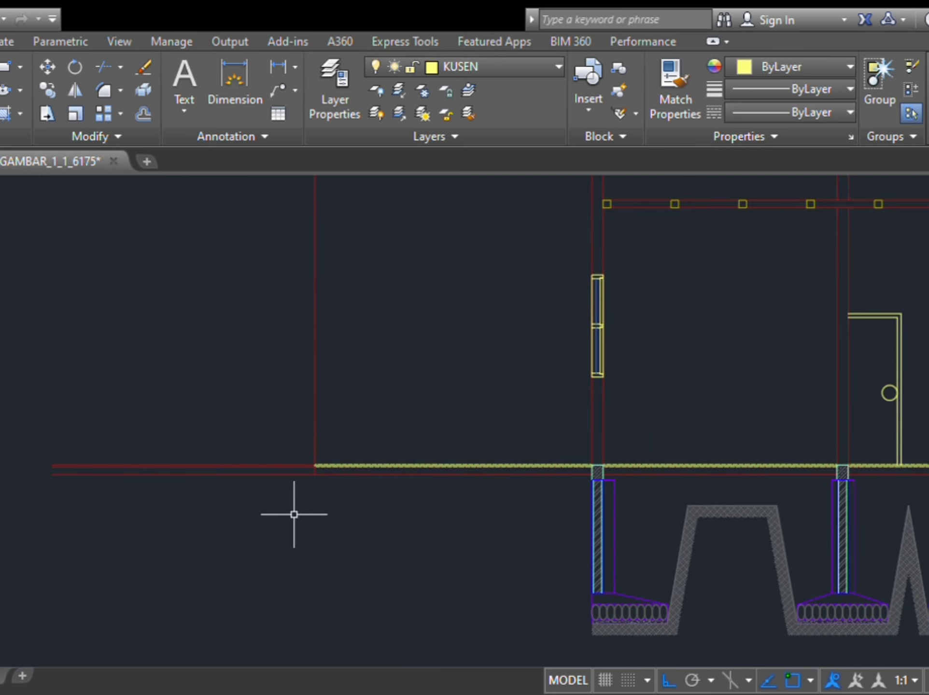
pyautogui.write('tr')
pyautogui.press('Return')
pyautogui.click(314, 427)
pyautogui.press('Return')
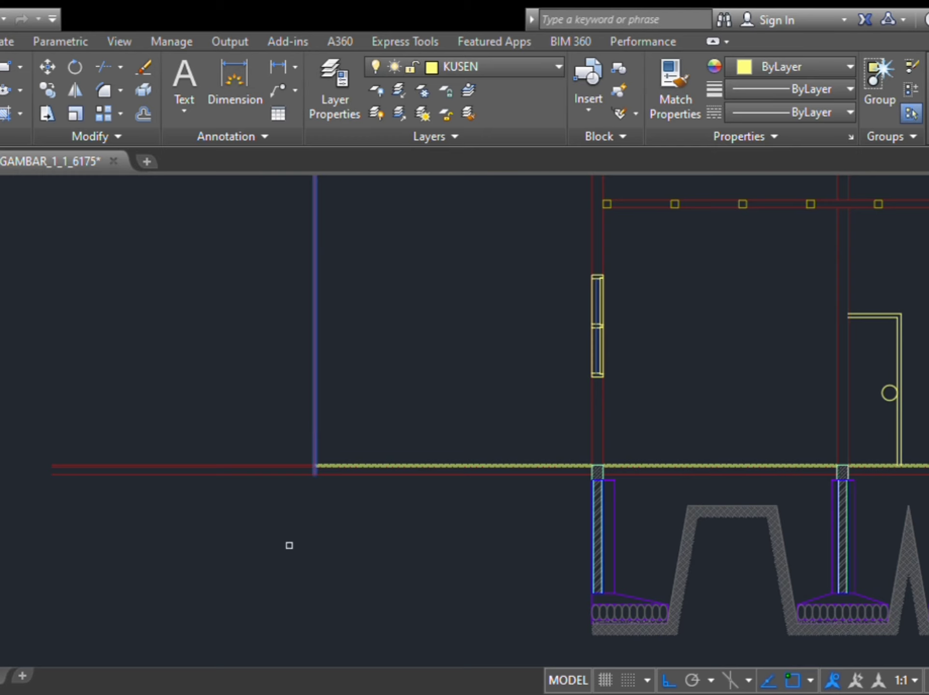
pyautogui.click(281, 548)
pyautogui.click(181, 386)
pyautogui.scroll(-2, 241, 568)
pyautogui.press('Return')
pyautogui.moveTo(466, 477); pyautogui.dragTo(432, 365, button='middle')
pyautogui.click(431, 365)
pyautogui.click(261, 244)
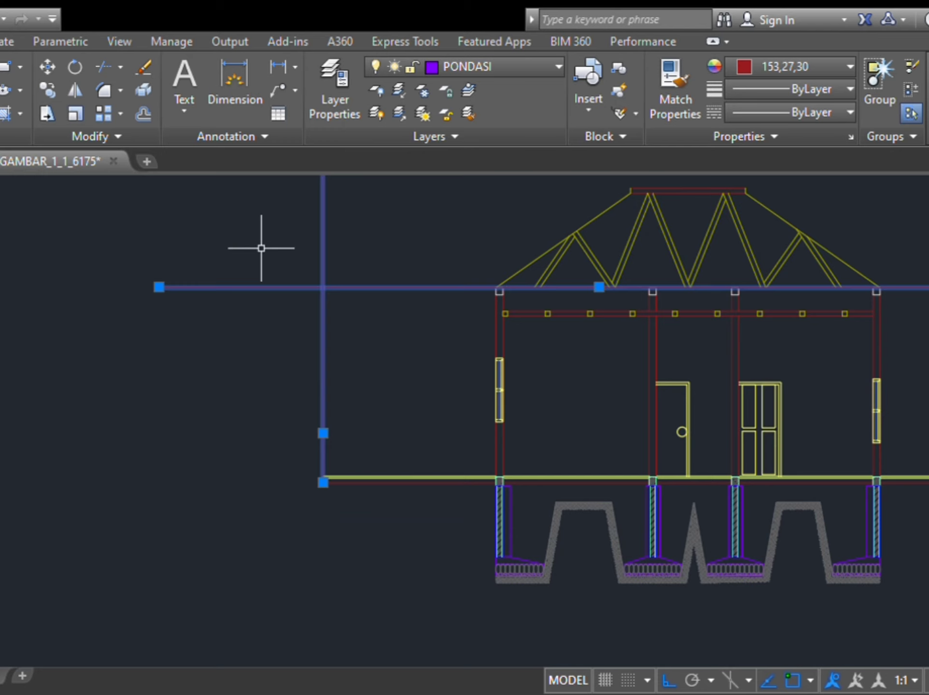
pyautogui.press('Escape')
# Step: Trim the horizontal line at the truss base where it extends beyond the outer face of the left outer column
pyautogui.scroll(4, 477, 299)
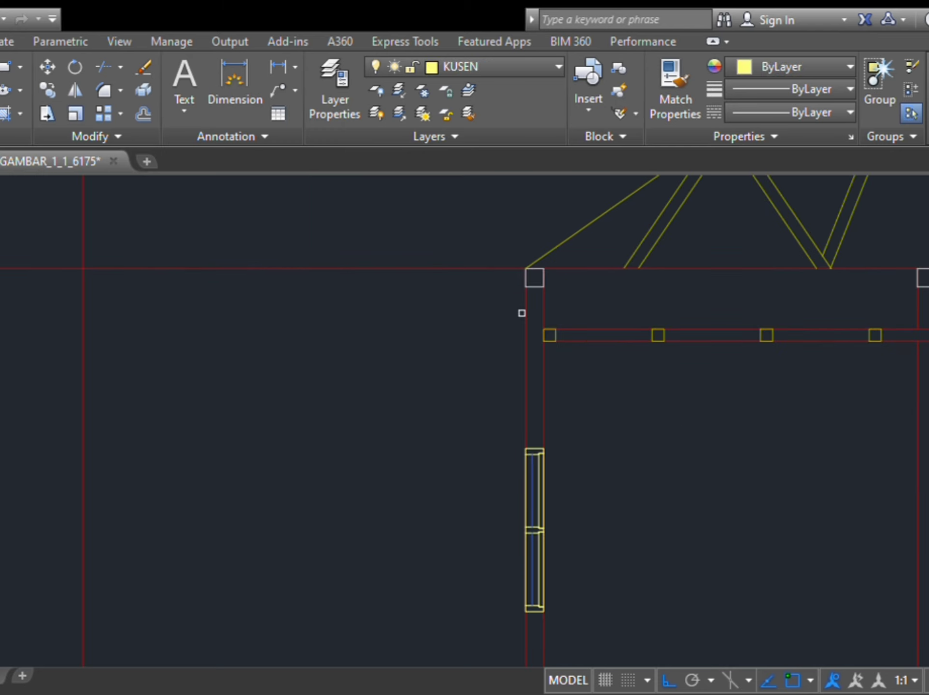
pyautogui.click(528, 317)
pyautogui.press('Return')
pyautogui.click(317, 377)
pyautogui.click(35, 237)
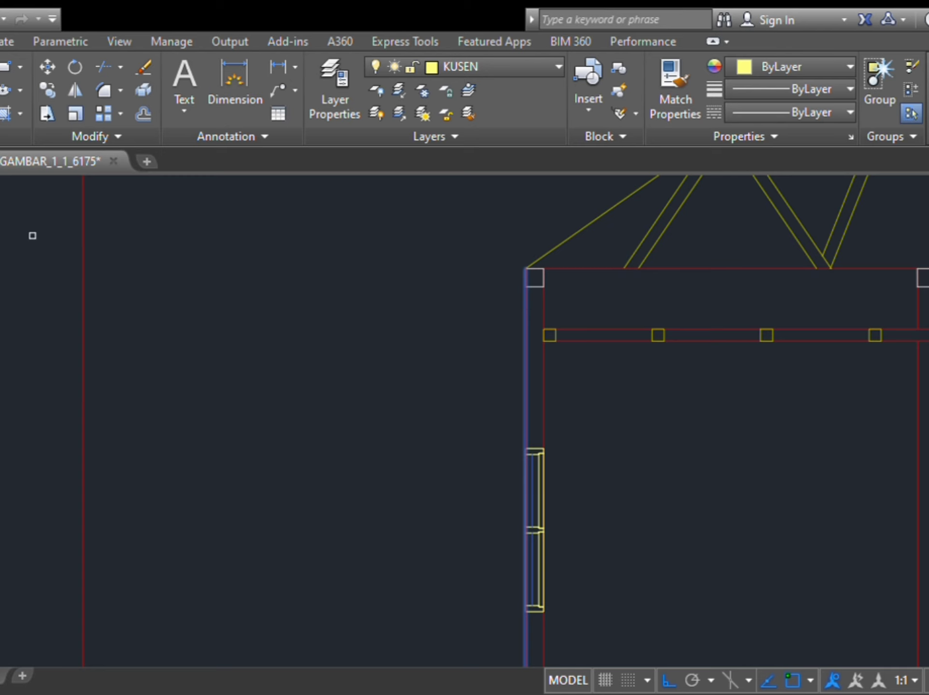
# Step: Delete the leftover left vertical construction line and trim the truss base line's excess beyond the right outer column
pyautogui.scroll(-5, 33, 235)
pyautogui.click(191, 277)
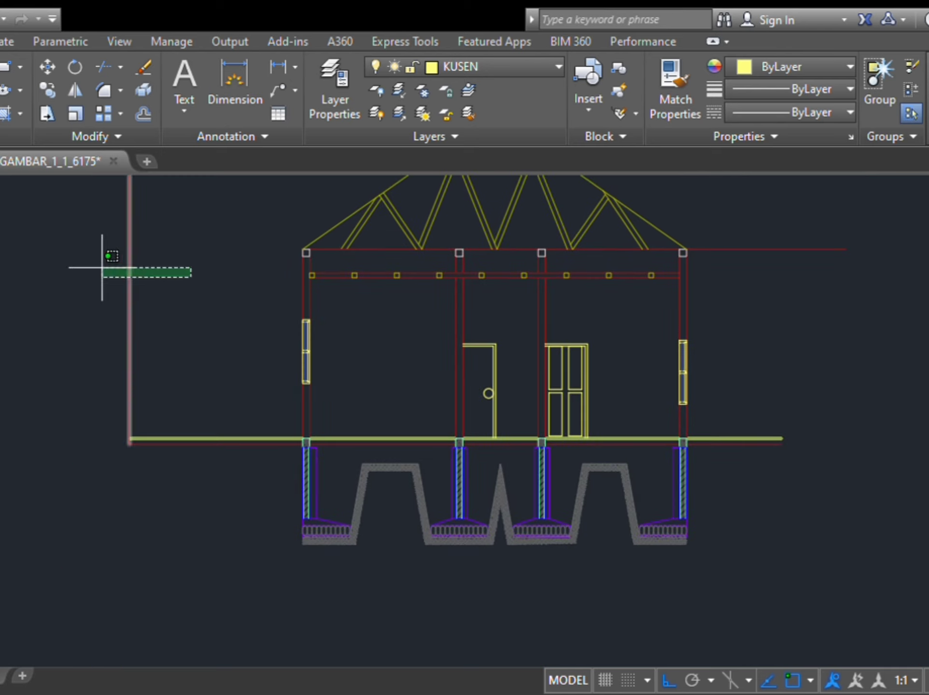
pyautogui.click(102, 267)
pyautogui.press('Delete')
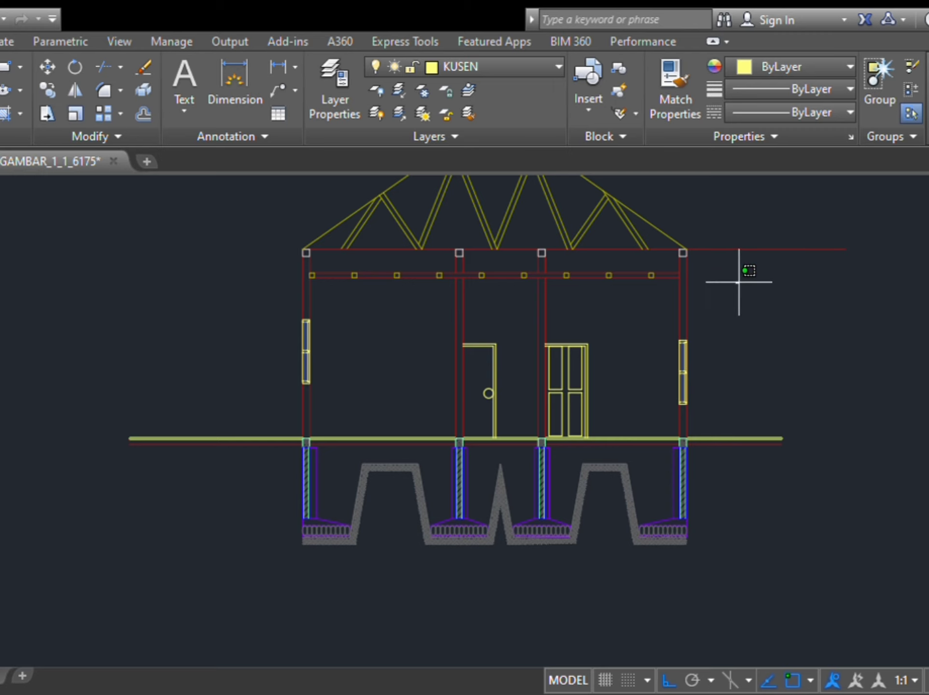
pyautogui.moveTo(788, 299); pyautogui.dragTo(772, 241, button='middle')
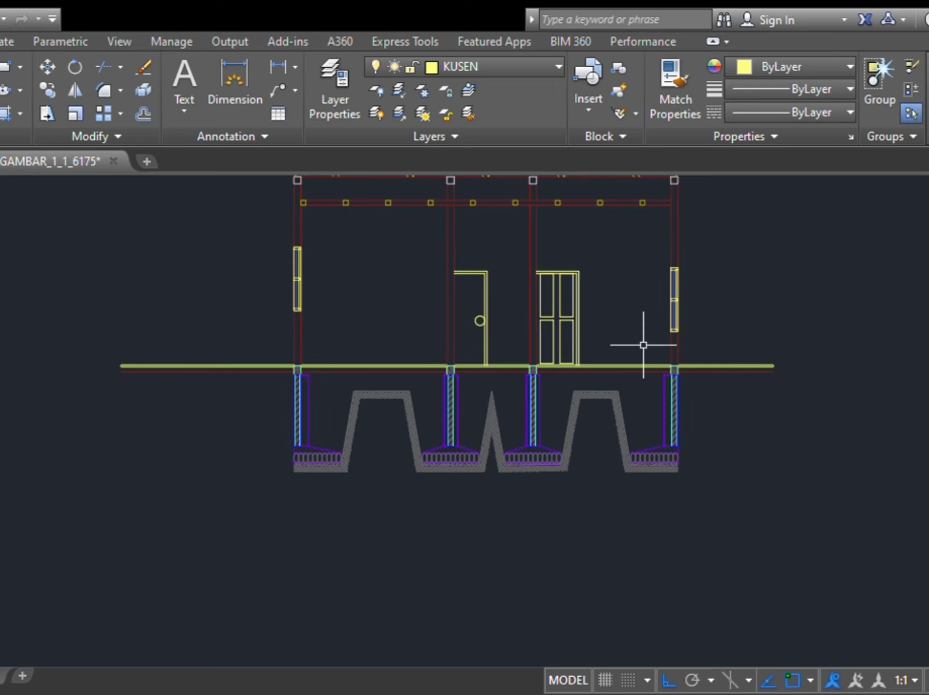
# Step: Make DL the current layer and draw the wall multiline from the right foundation beam up to the window's underside
pyautogui.scroll(2, 645, 345)
pyautogui.moveTo(649, 347); pyautogui.dragTo(782, 327, button='middle')
pyautogui.scroll(2, 814, 328)
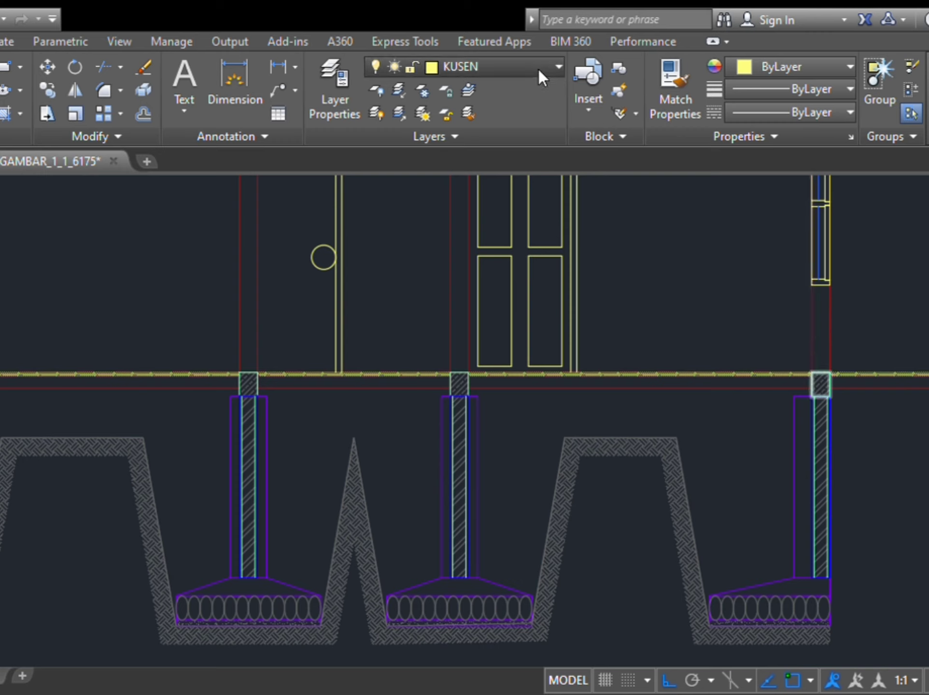
pyautogui.click(483, 201)
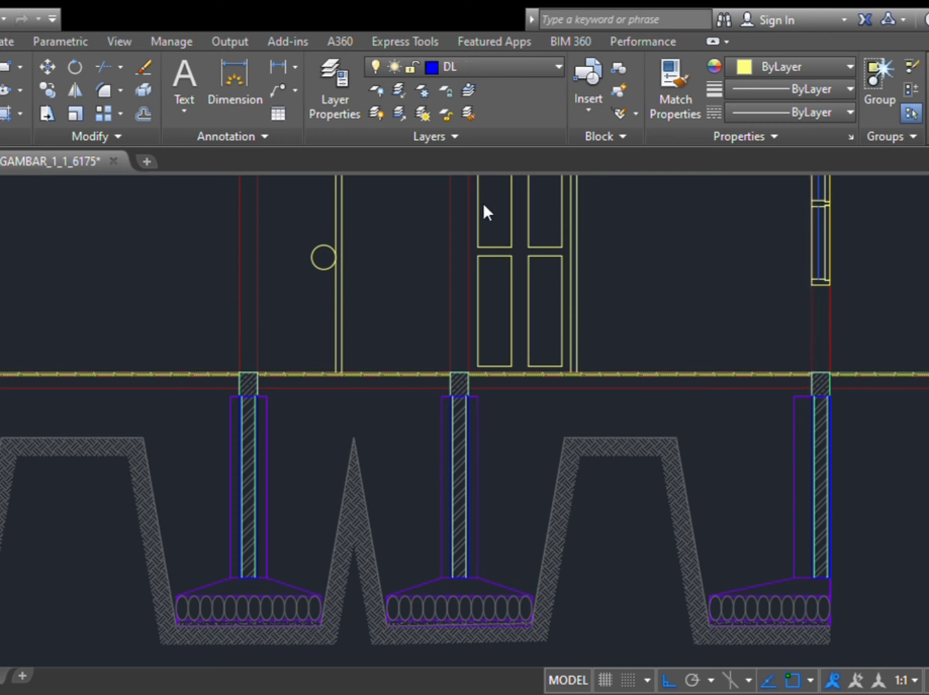
pyautogui.scroll(2, 845, 374)
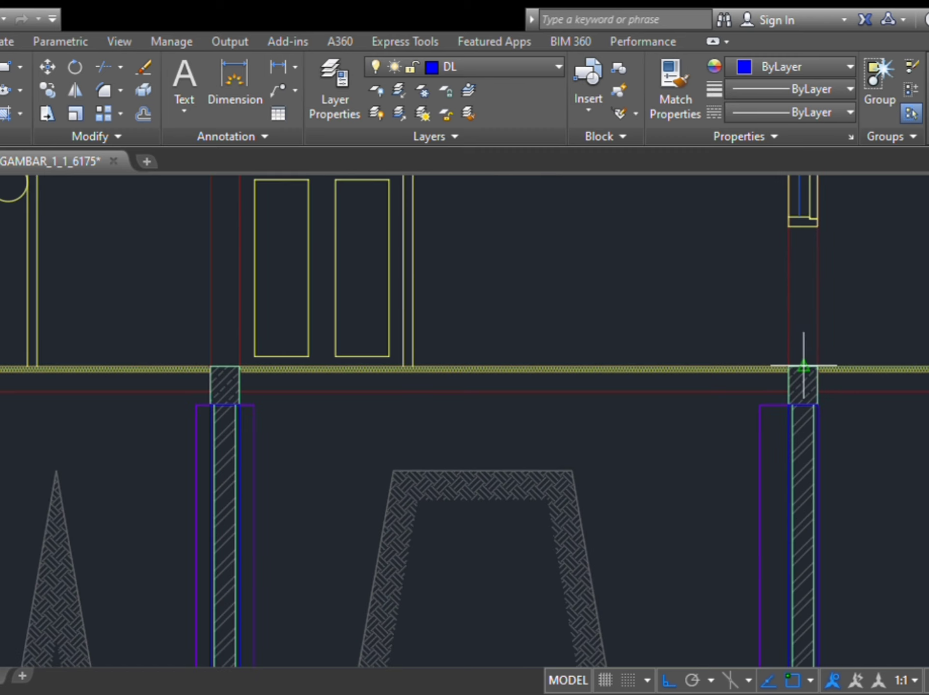
pyautogui.scroll(-2, 823, 471)
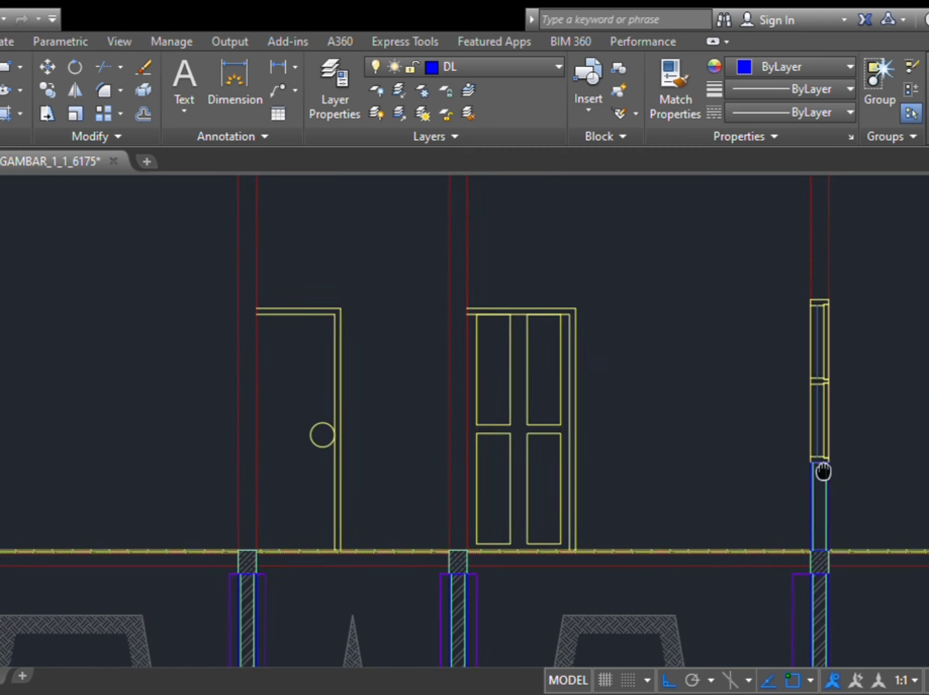
# Step: Draw the wall multilines above the right window, one up to the ceiling frame and one from the frame to the ring beam
pyautogui.moveTo(819, 301)
pyautogui.mouseDown(button='middle')
pyautogui.moveTo(836, 363)
pyautogui.moveTo(822, 423)
pyautogui.mouseUp(button='middle')
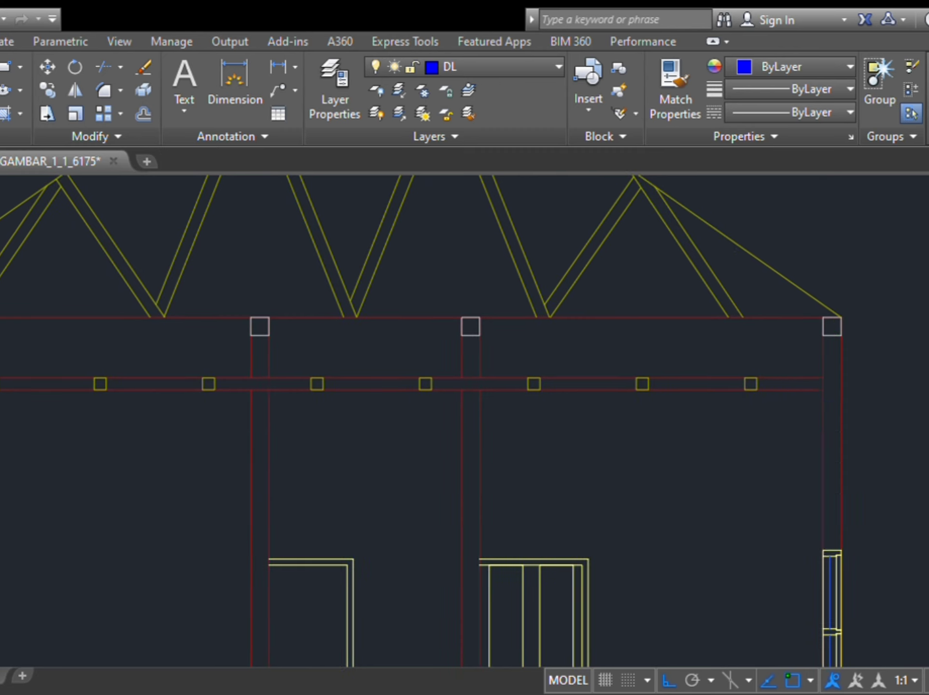
pyautogui.click(823, 377)
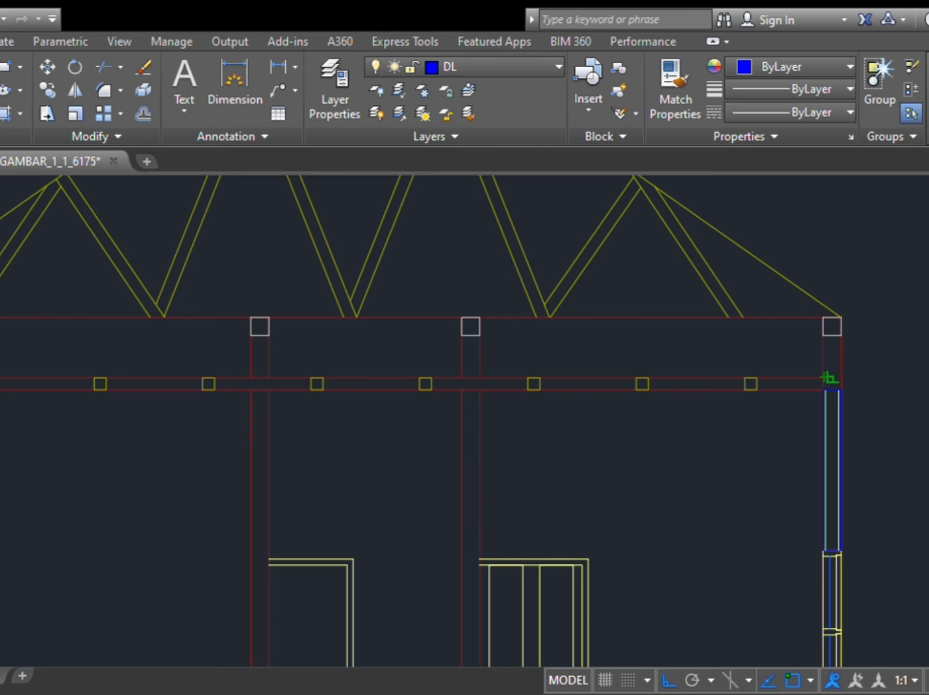
pyautogui.click(832, 334)
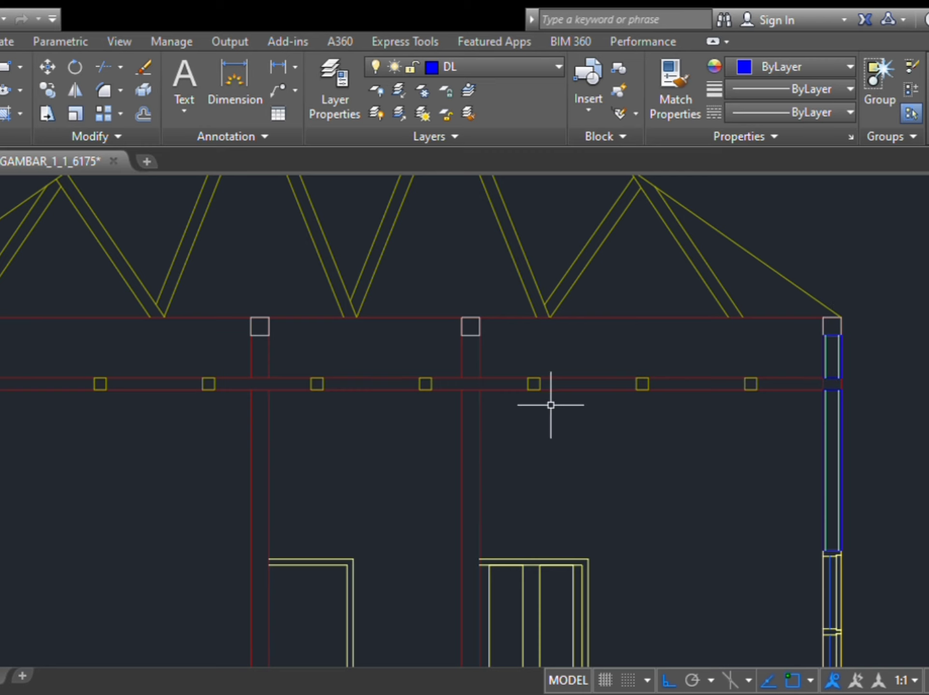
# Step: Draw the wall multilines beside the panelled door, from the foundation beam to the ceiling frame and from the frame to the ring beam
pyautogui.moveTo(551, 403); pyautogui.dragTo(606, 269, button='middle')
pyautogui.scroll(-4, 606, 280)
pyautogui.scroll(4, 601, 420)
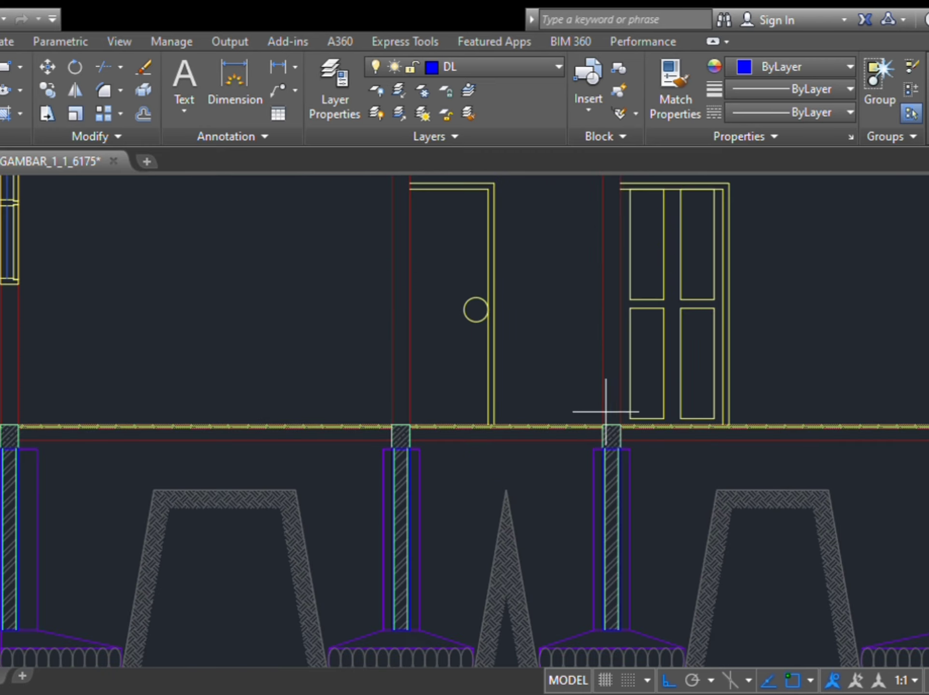
pyautogui.moveTo(608, 413); pyautogui.dragTo(632, 666, button='middle')
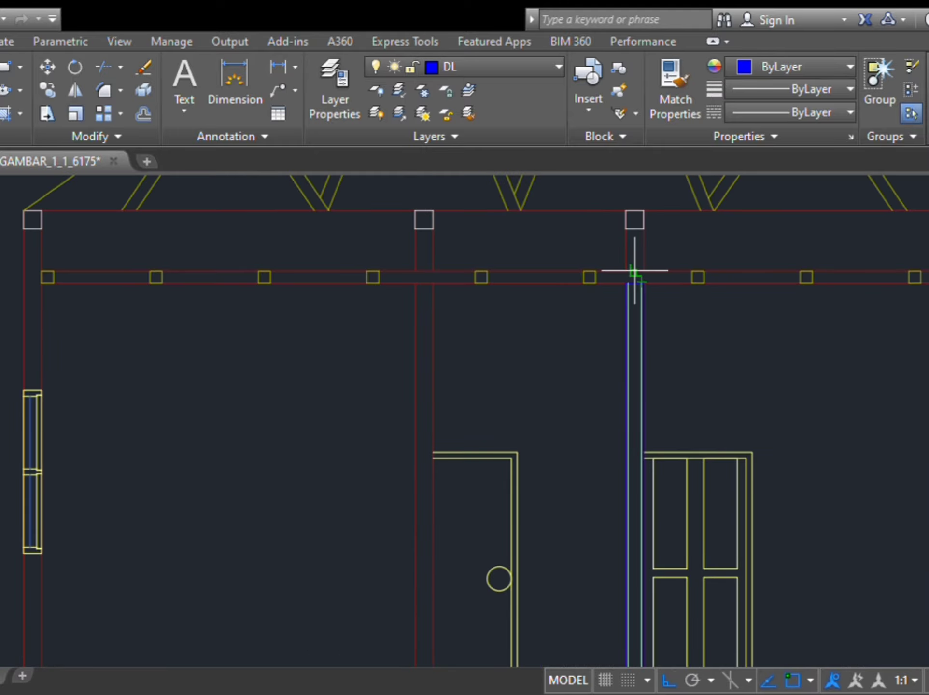
pyautogui.click(635, 227)
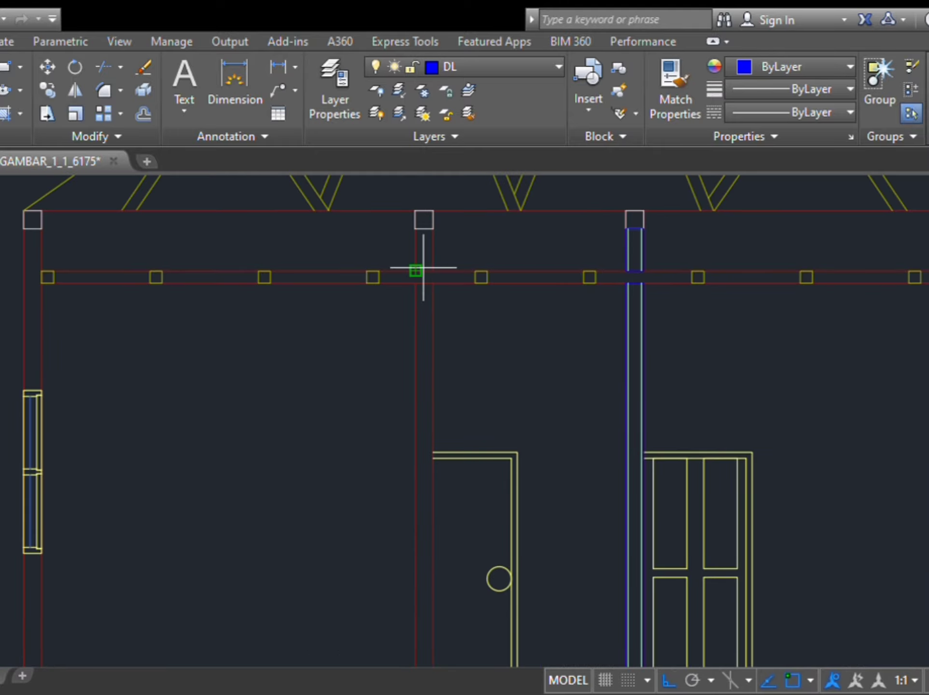
# Step: Draw the wall multiline beside the plain door from the ring beam down to the ceiling frame
pyautogui.press('Escape')
pyautogui.scroll(4, 423, 267)
pyautogui.moveTo(425, 272); pyautogui.dragTo(446, 386, button='middle')
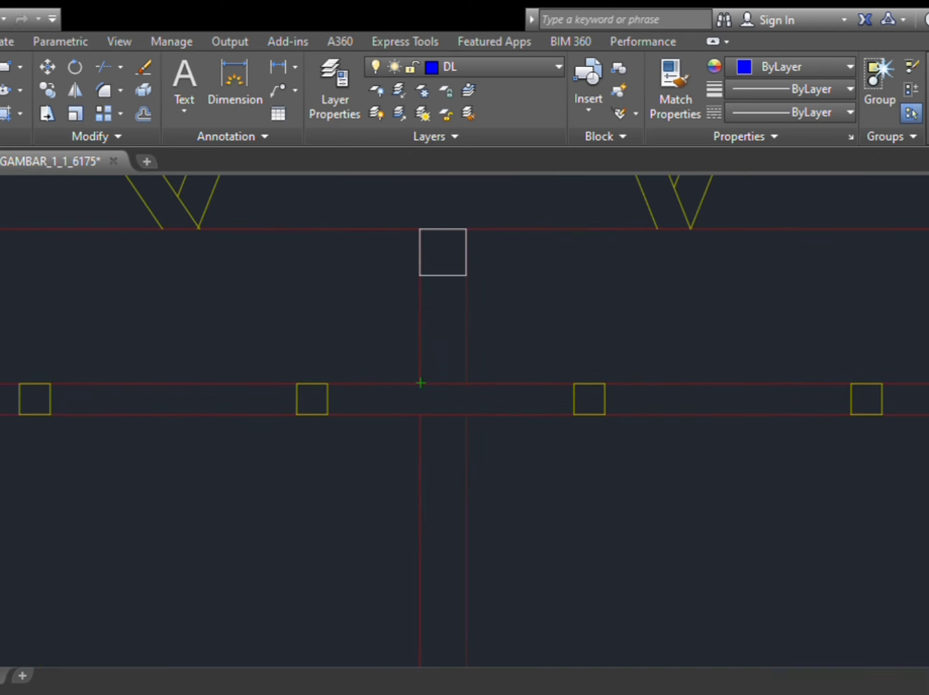
pyautogui.press('Return')
pyautogui.click(441, 276)
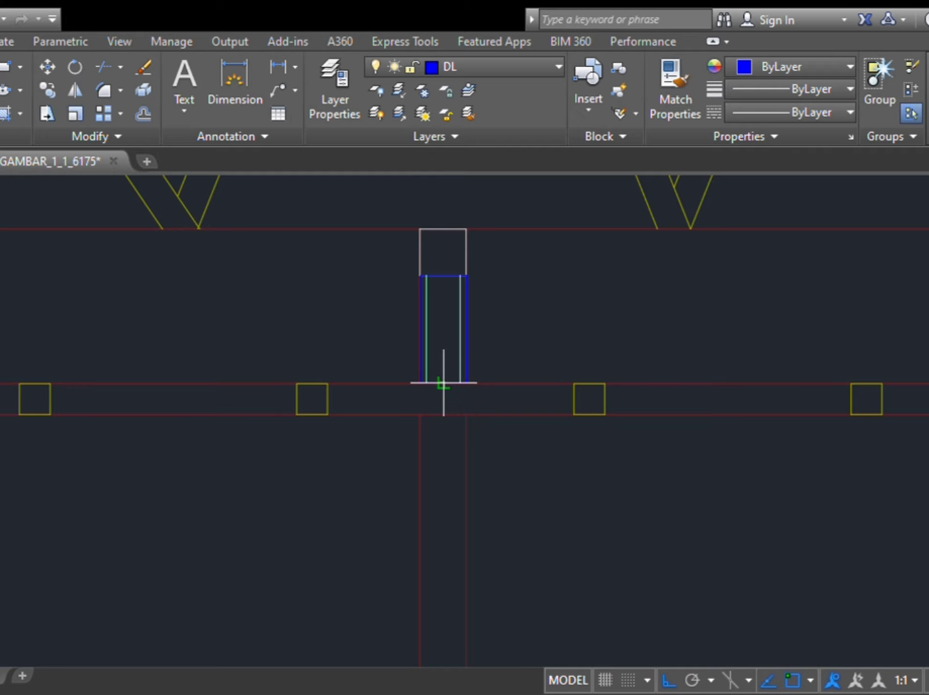
pyautogui.click(443, 384)
# Step: Draw the wall multiline beside the plain door from the foundation beam up to the underside of the ceiling frame
pyautogui.scroll(-5, 450, 263)
pyautogui.scroll(5, 427, 406)
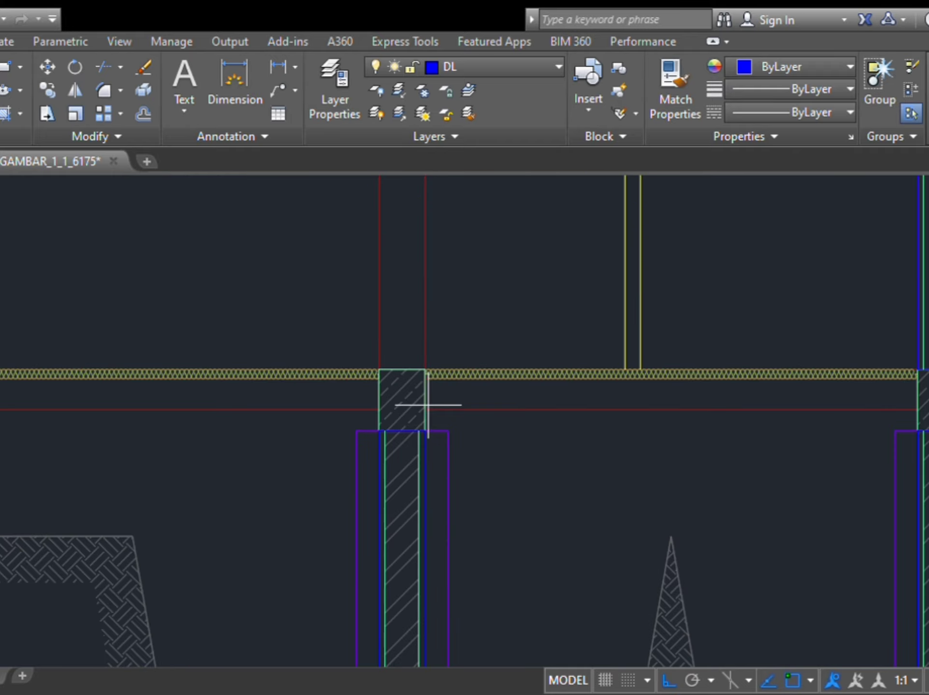
pyautogui.click(402, 369)
pyautogui.moveTo(407, 193); pyautogui.dragTo(426, 590, button='middle')
pyautogui.scroll(-4, 427, 509)
pyautogui.moveTo(428, 504); pyautogui.dragTo(444, 582, button='middle')
pyautogui.scroll(6, 464, 278)
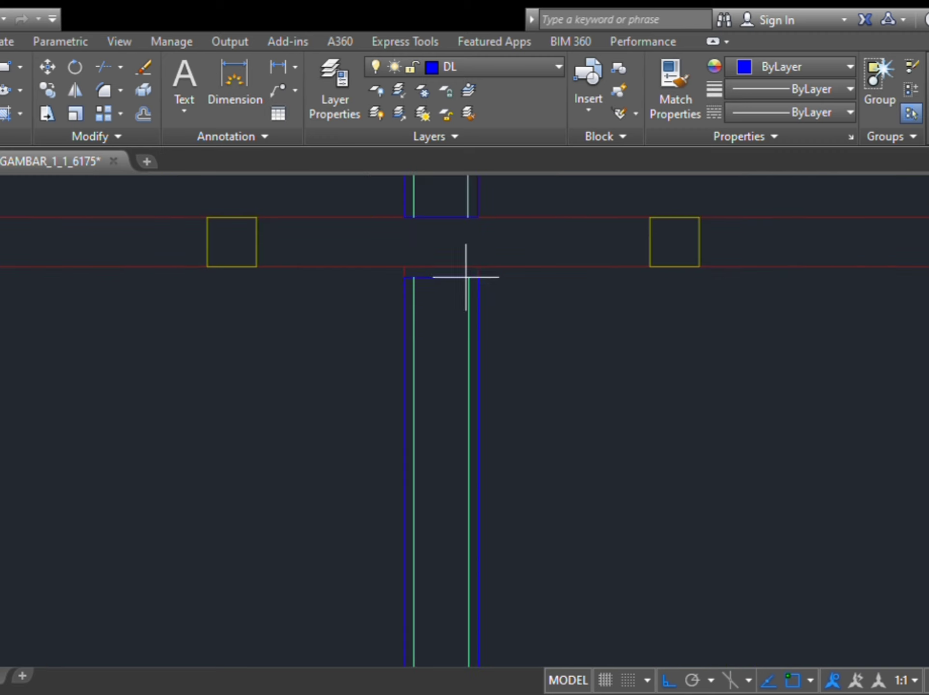
pyautogui.click(440, 266)
# Step: Draw the left outer wall multiline from the foundation beam up to the window's underside
pyautogui.scroll(-8, 440, 266)
pyautogui.moveTo(439, 266); pyautogui.dragTo(534, 211, button='middle')
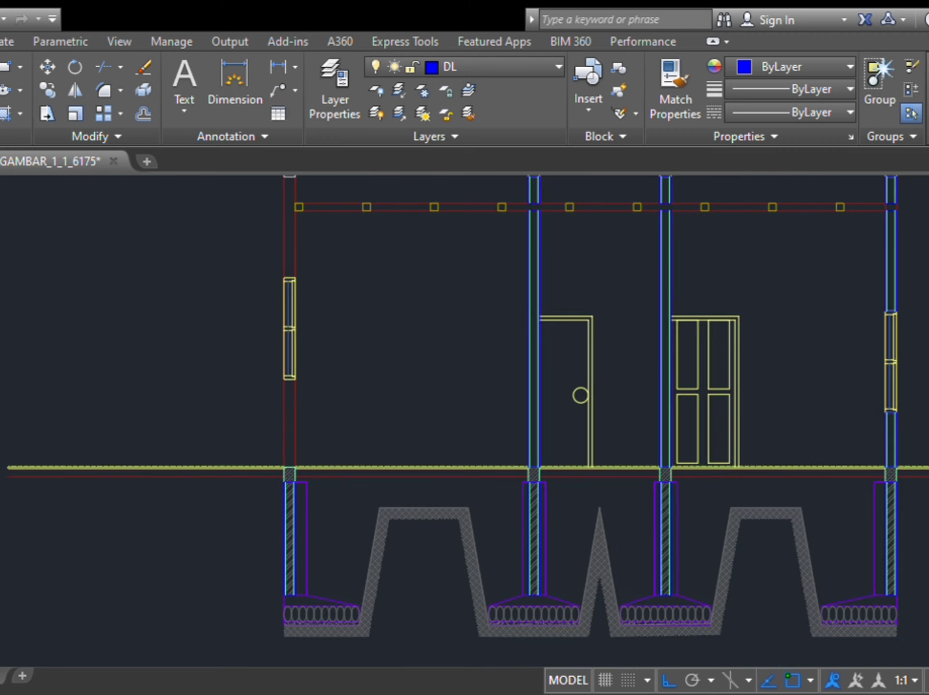
pyautogui.scroll(6, 283, 457)
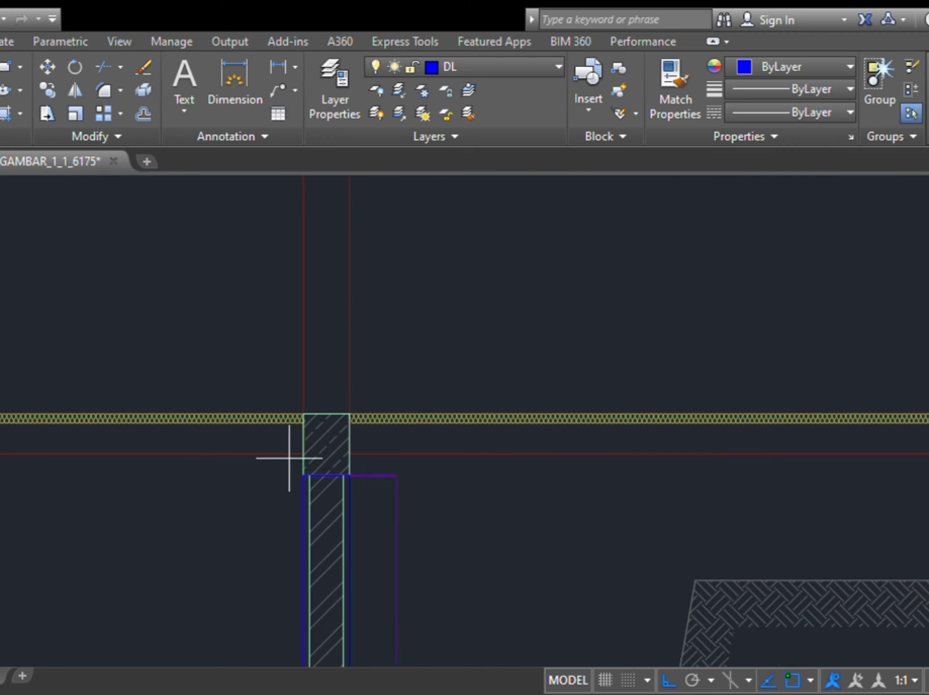
pyautogui.click(327, 409)
pyautogui.moveTo(326, 409); pyautogui.dragTo(360, 666, button='middle')
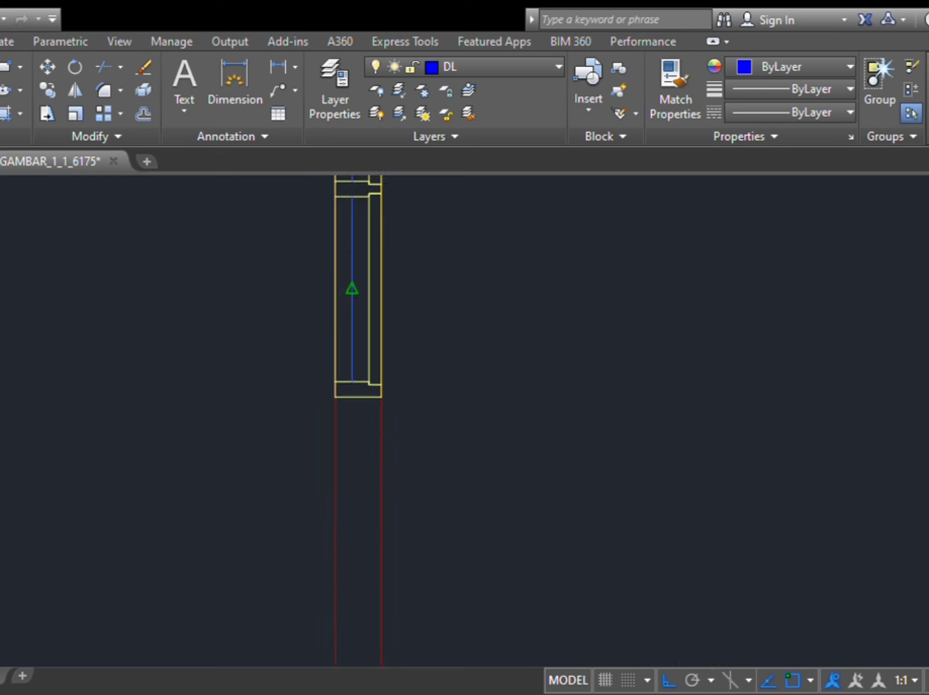
pyautogui.click(359, 396)
pyautogui.press('space')
# Step: Draw the wall multilines above the left window, one up to the ceiling frame and one from the ring beam to the frame
pyautogui.moveTo(363, 415); pyautogui.dragTo(417, 666, button='middle')
pyautogui.press('space')
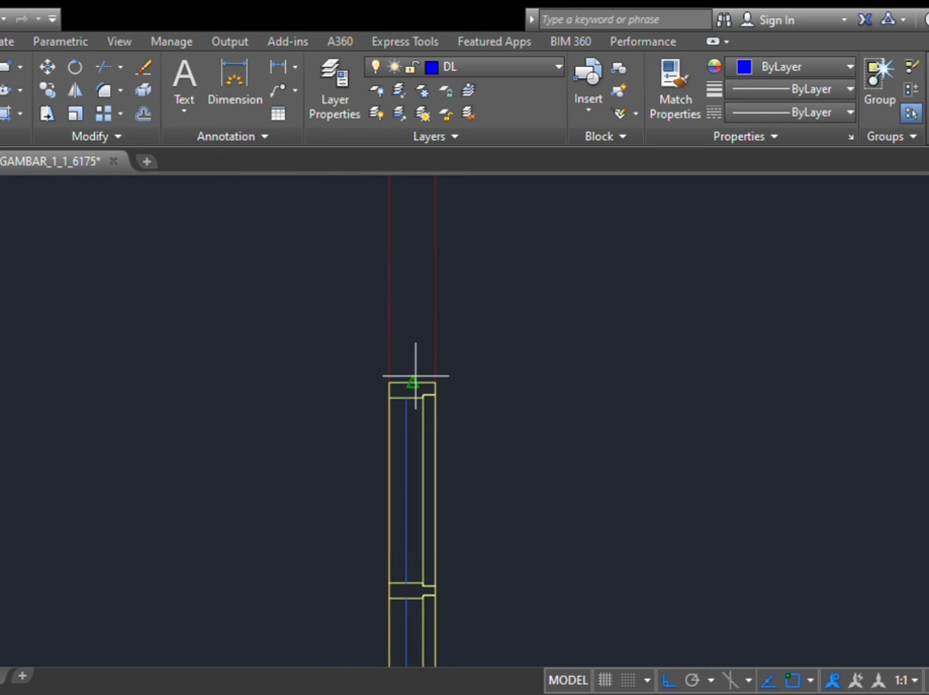
pyautogui.click(413, 382)
pyautogui.moveTo(415, 321); pyautogui.dragTo(424, 638, button='middle')
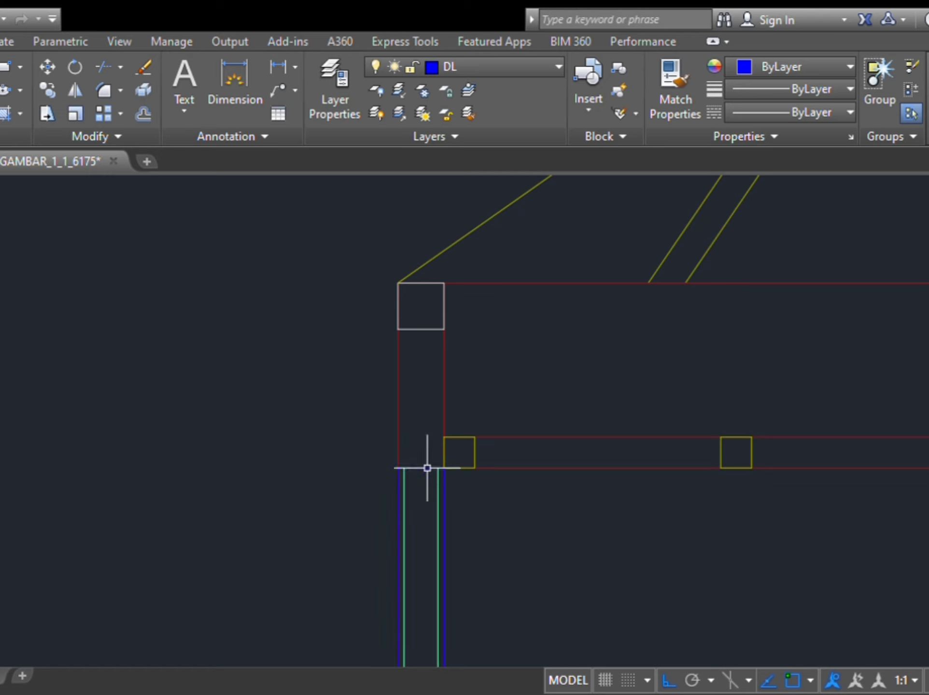
pyautogui.click(427, 468)
pyautogui.press('space')
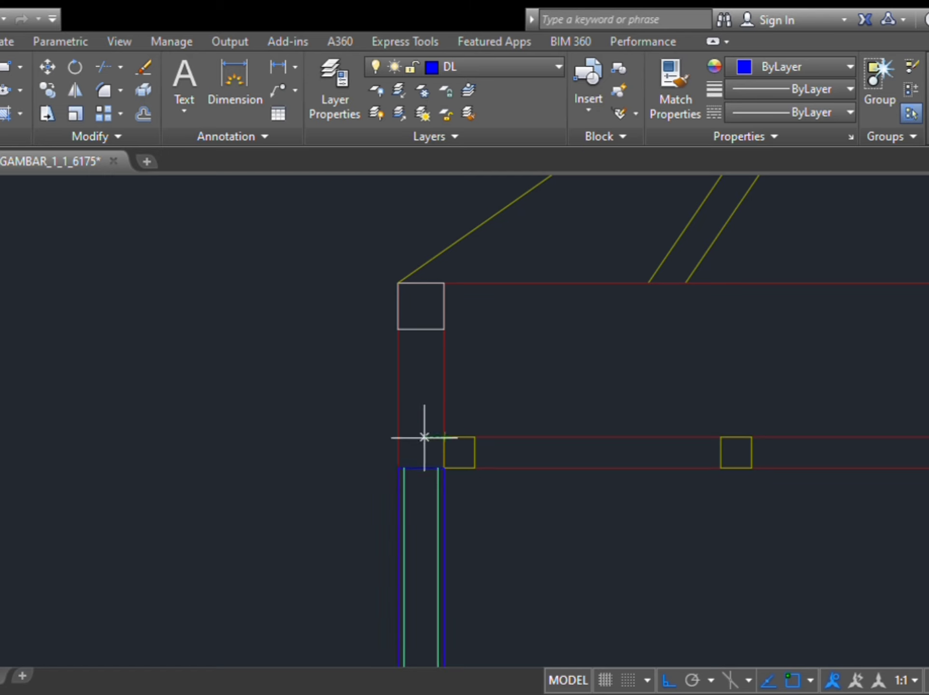
pyautogui.click(421, 330)
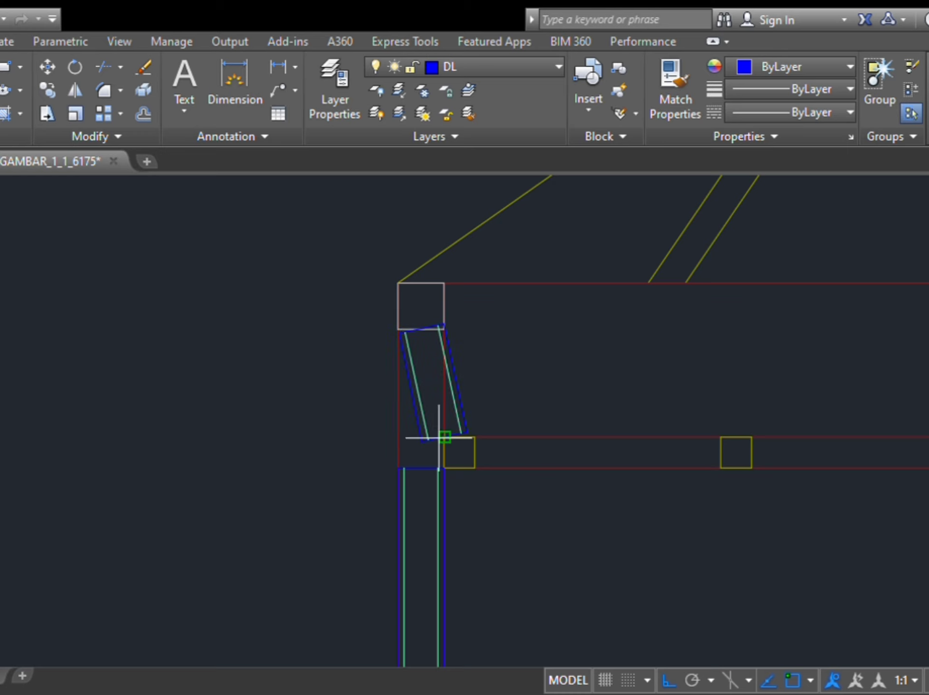
pyautogui.click(419, 437)
pyautogui.press('space')
# Step: Make PASIR URUG the current layer and hatch the first two fill areas between the foundations with ANSI32 at 45 degrees, scale 1
pyautogui.scroll(-6, 425, 459)
pyautogui.moveTo(507, 510); pyautogui.dragTo(505, 362, button='middle')
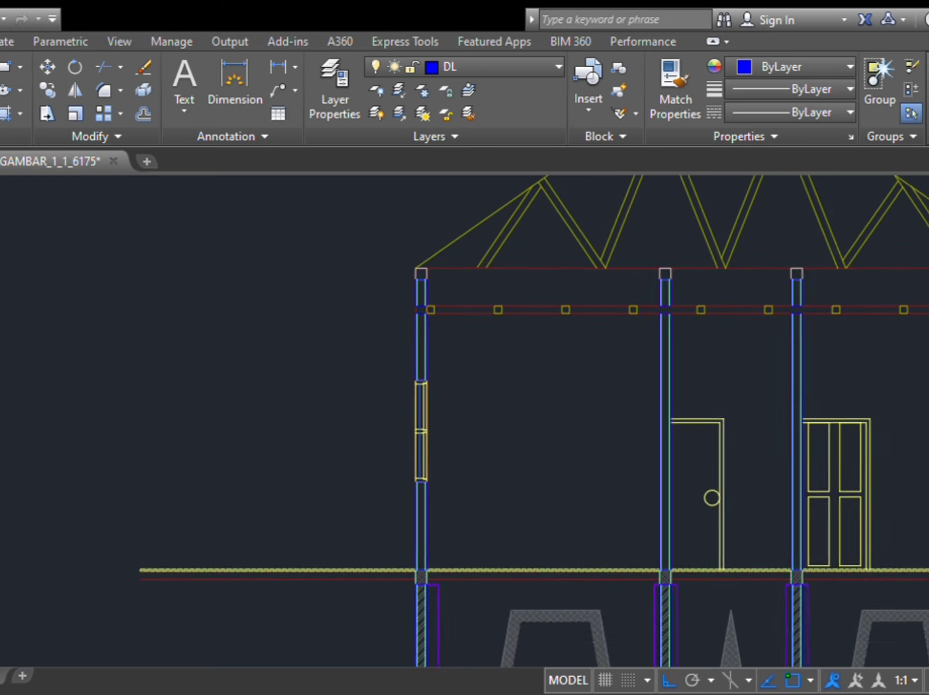
pyautogui.scroll(-2, 449, 223)
pyautogui.scroll(2, 560, 429)
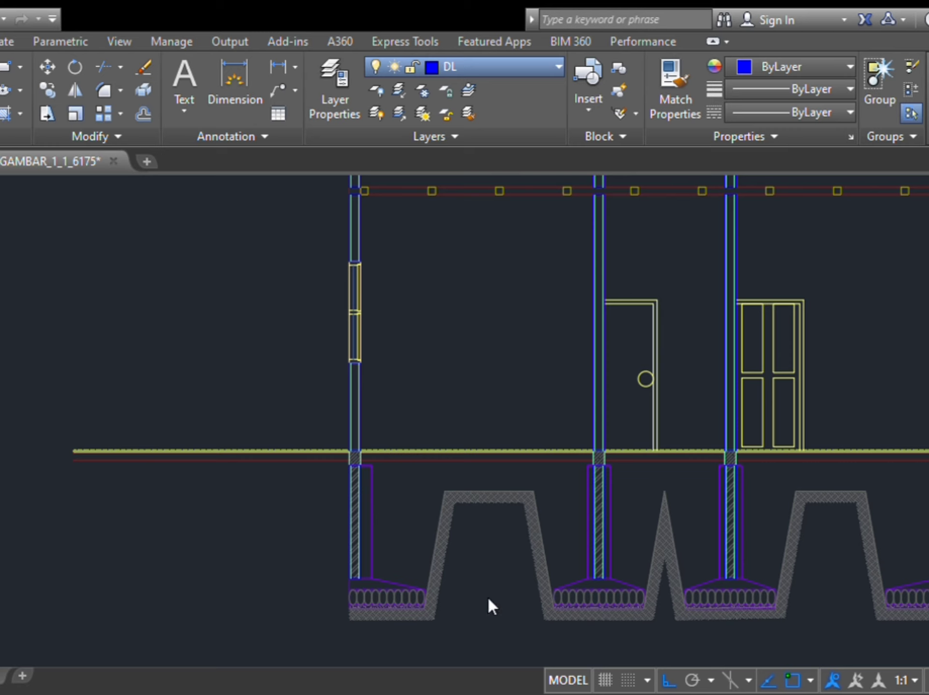
pyautogui.click(499, 486)
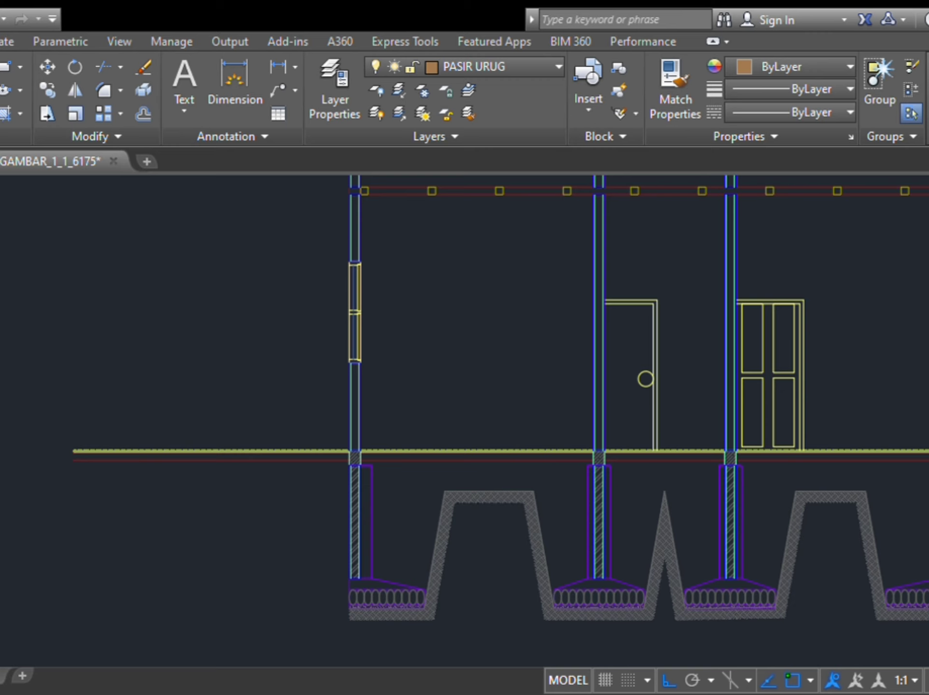
pyautogui.write('h')
pyautogui.press('Return')
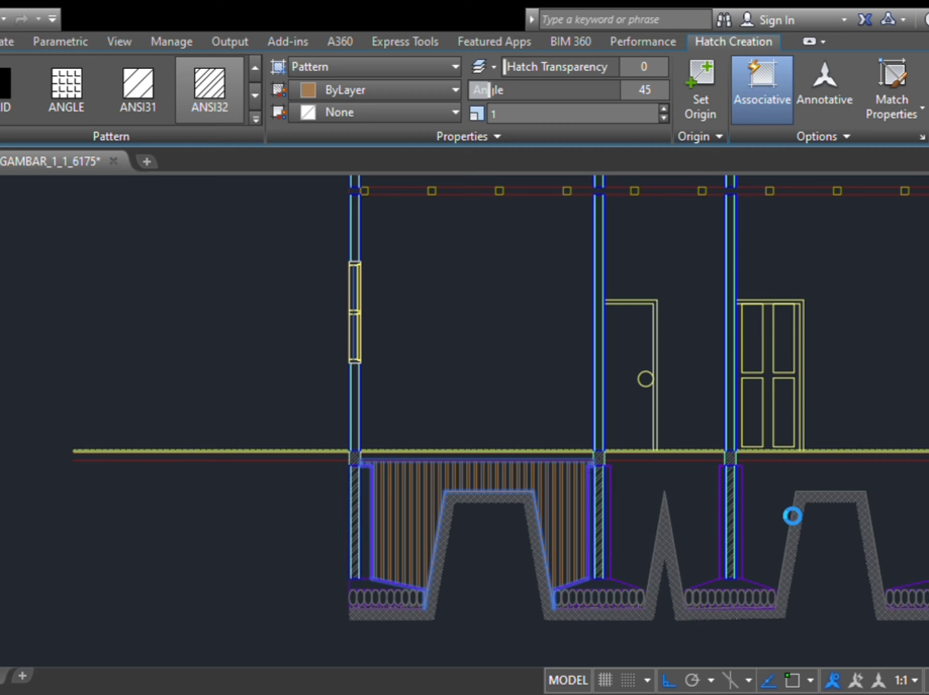
pyautogui.click(621, 498)
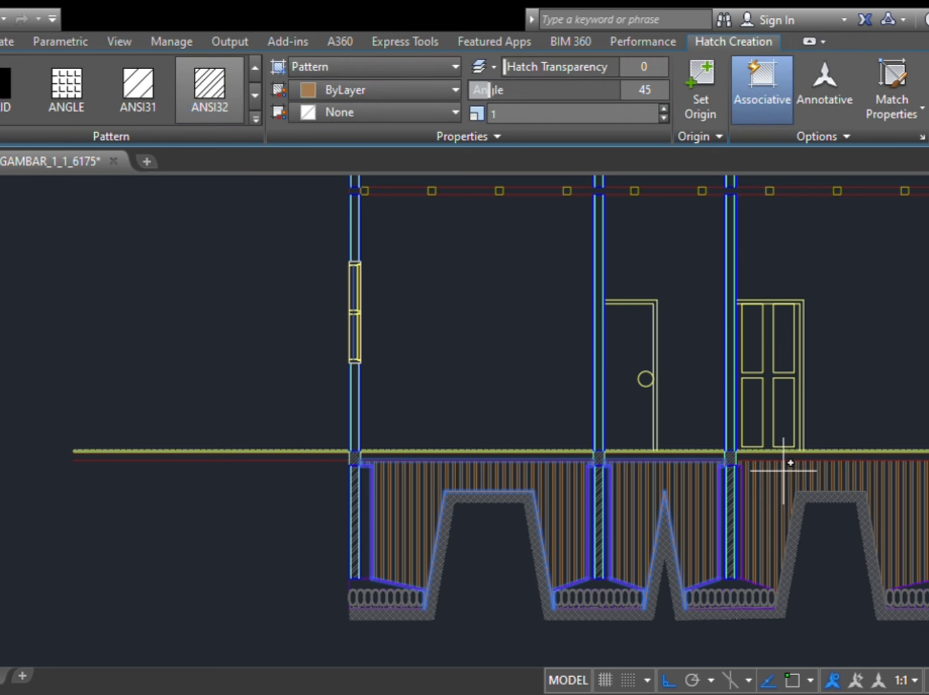
# Step: Try to add the fill area between the two right foundations to the hatch, and finish the hatch
pyautogui.click(796, 487)
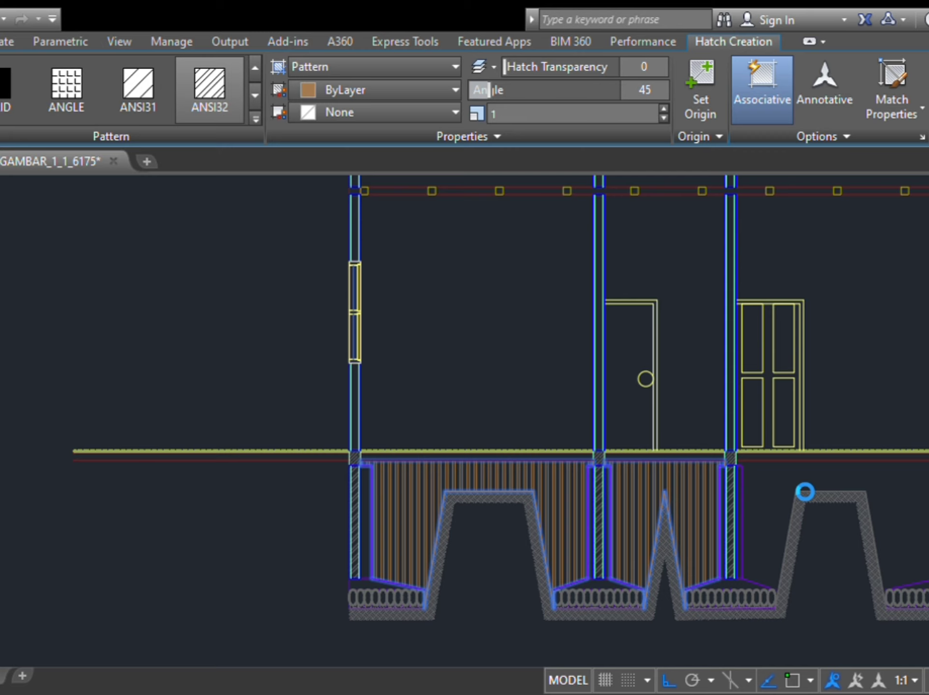
pyautogui.click(805, 492)
pyautogui.click(901, 493)
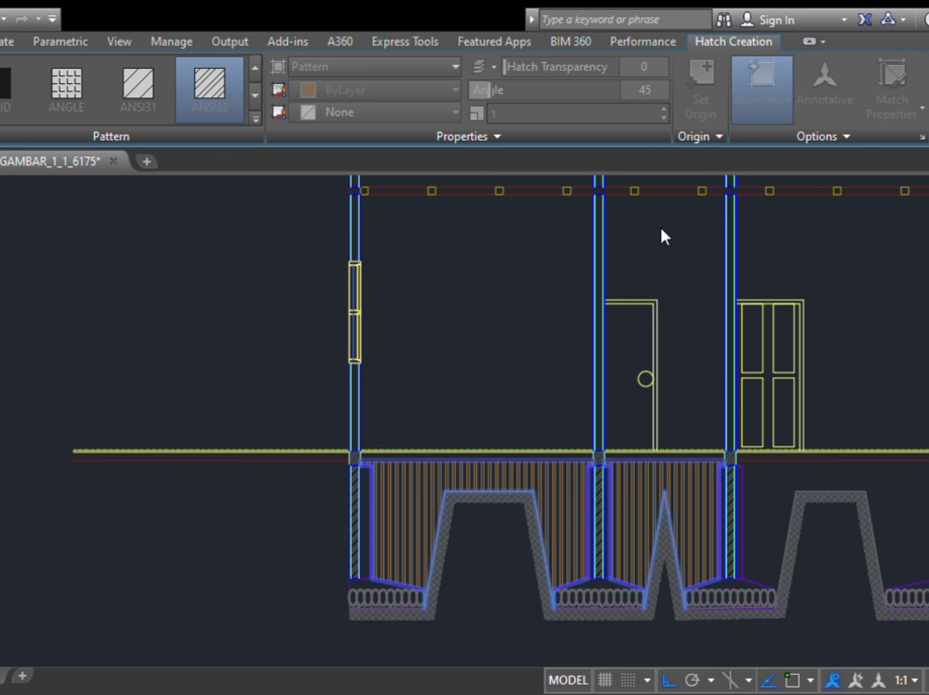
pyautogui.scroll(3, 918, 488)
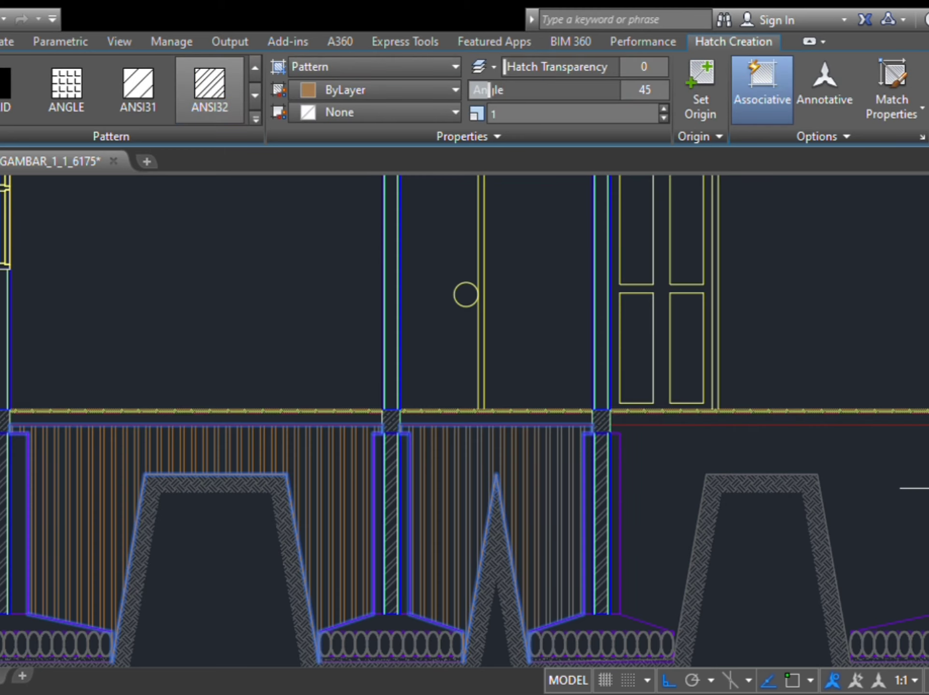
pyautogui.scroll(2, 780, 428)
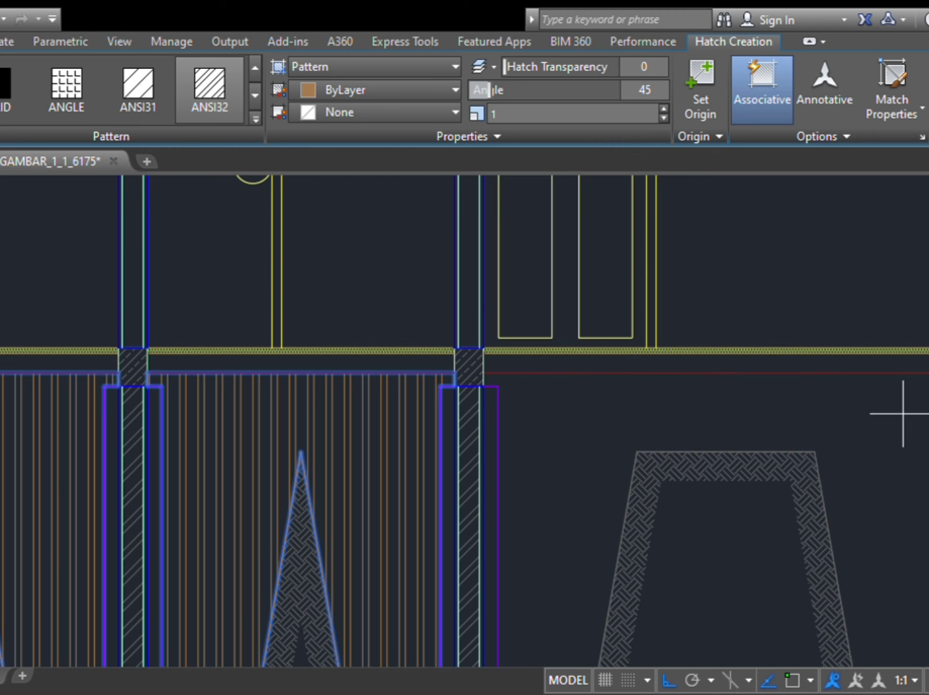
pyautogui.press('Return')
# Step: Match the red lines of the truss's horizontal top member to the properties of the sloping roof line on the atap layer
pyautogui.scroll(-3, 886, 357)
pyautogui.moveTo(886, 356); pyautogui.dragTo(906, 429, button='middle')
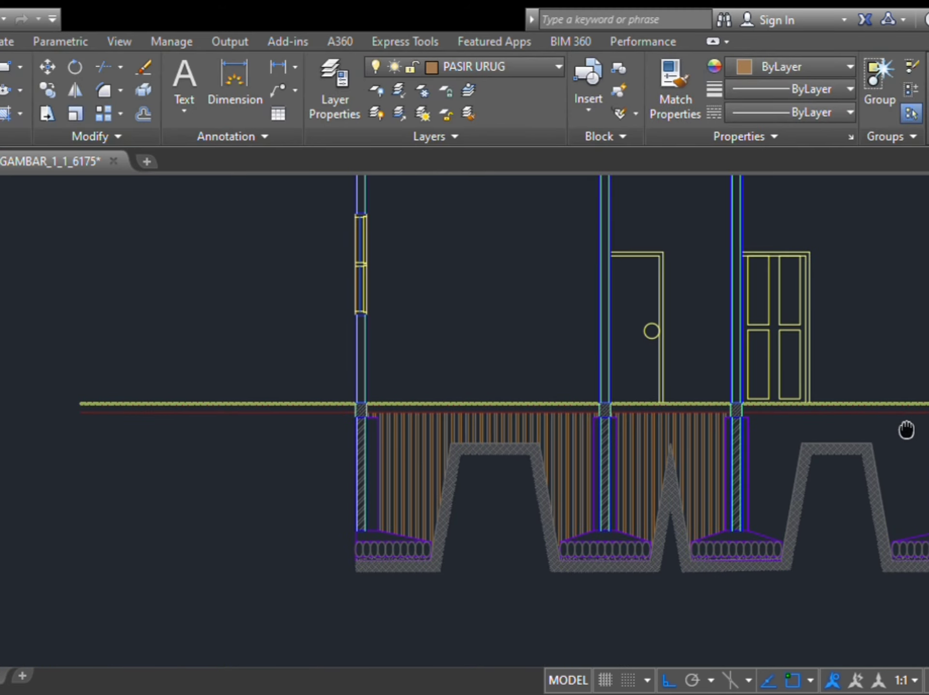
pyautogui.moveTo(904, 519)
pyautogui.mouseDown(button='middle')
pyautogui.moveTo(901, 636)
pyautogui.moveTo(850, 444)
pyautogui.mouseUp(button='middle')
pyautogui.scroll(-3, 901, 637)
pyautogui.scroll(5, 763, 242)
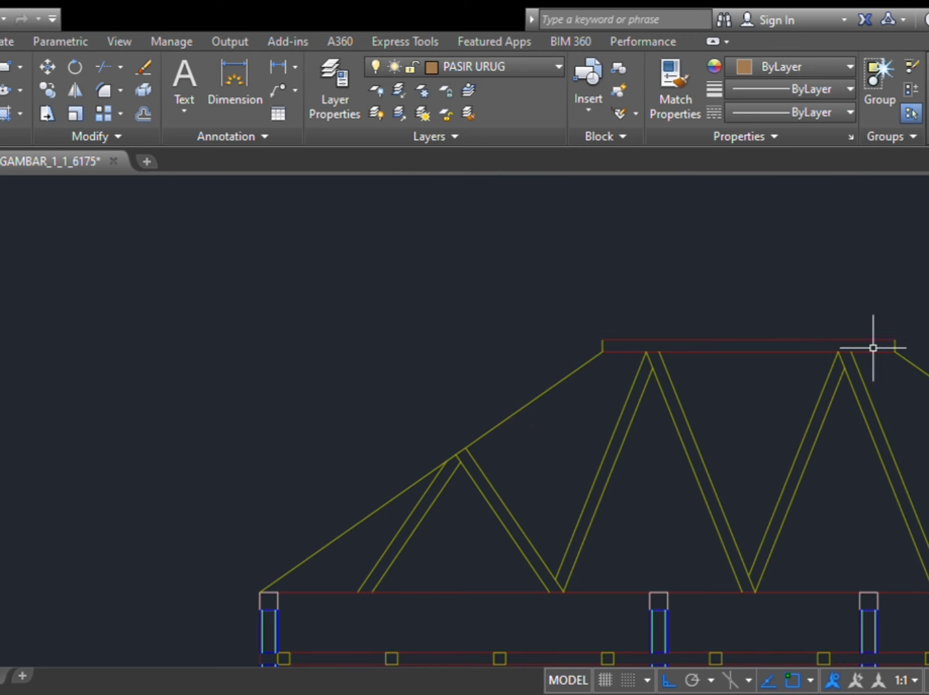
pyautogui.click(910, 361)
pyautogui.write('ma')
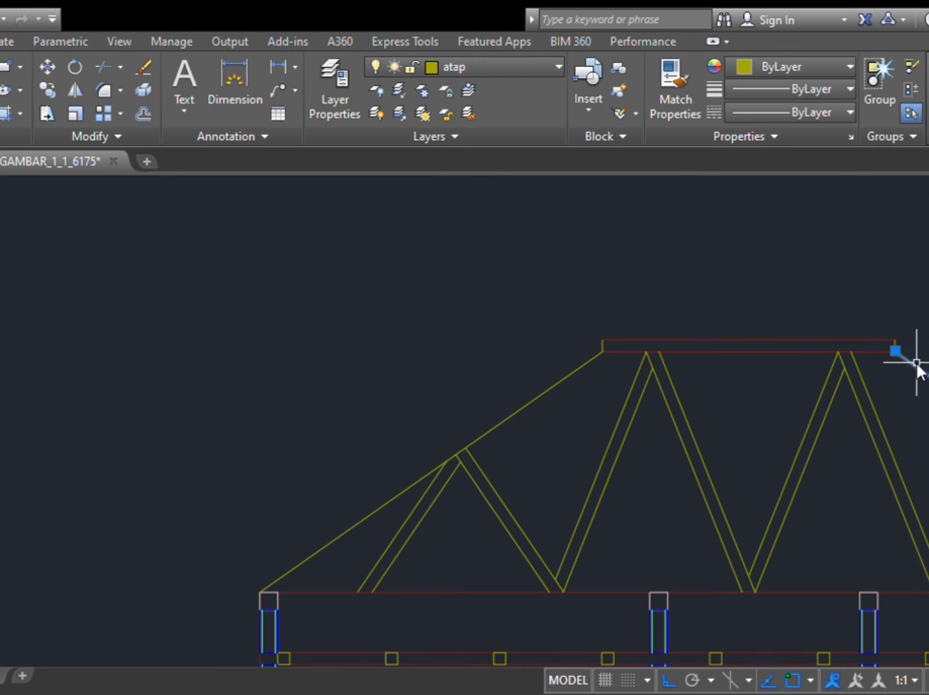
pyautogui.press('Return')
pyautogui.click(764, 381)
pyautogui.click(683, 282)
pyautogui.scroll(-2, 718, 263)
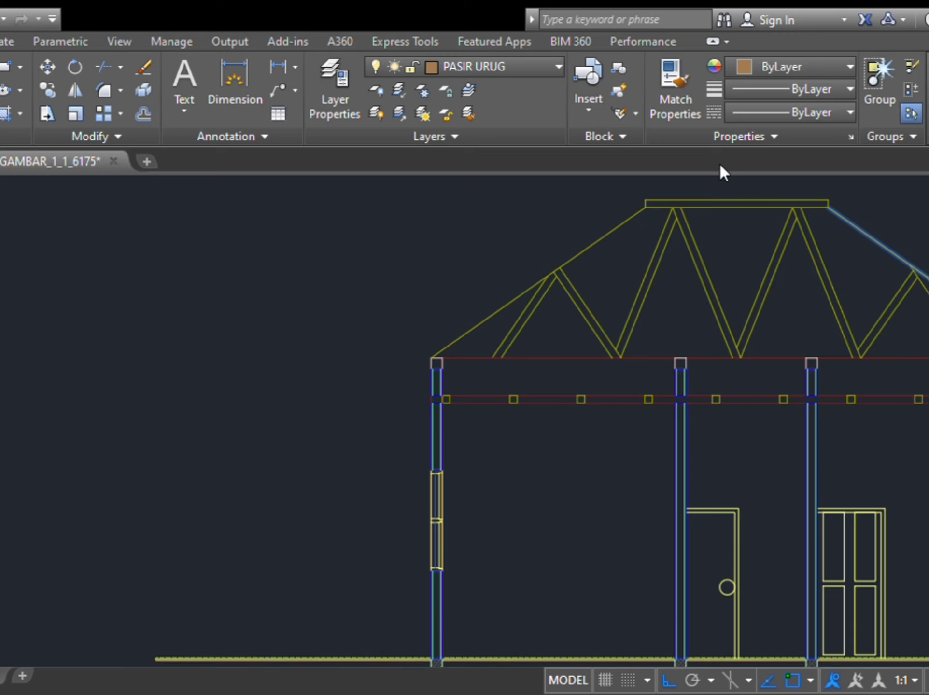
pyautogui.press('Escape')
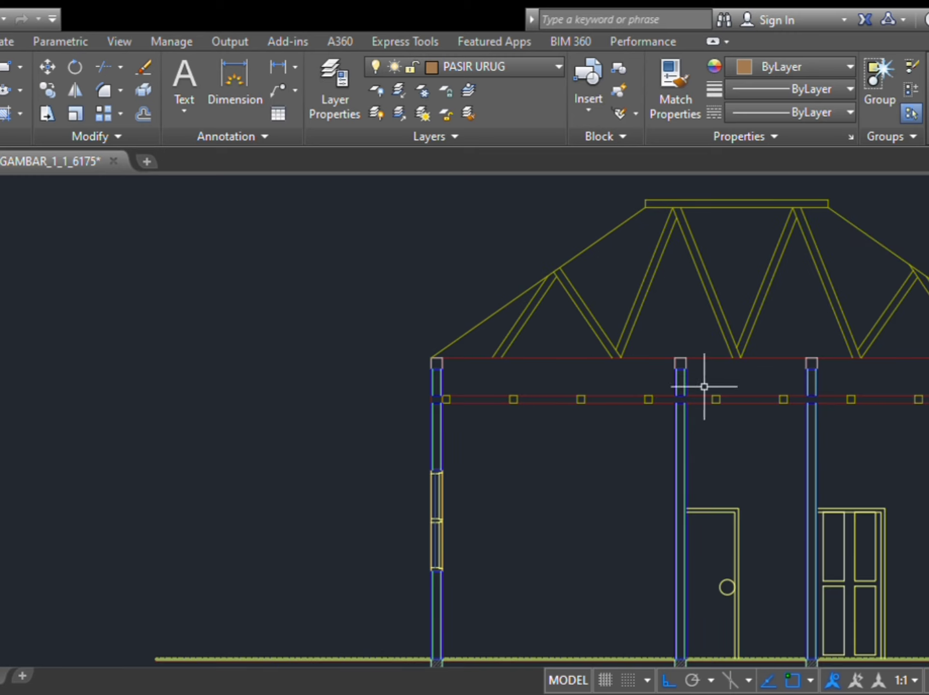
# Step: Make ARSIRAN the current layer and hatch the left and plain-door walls below the ceiling frame with ANSI32 at angle 0
pyautogui.scroll(4, 705, 383)
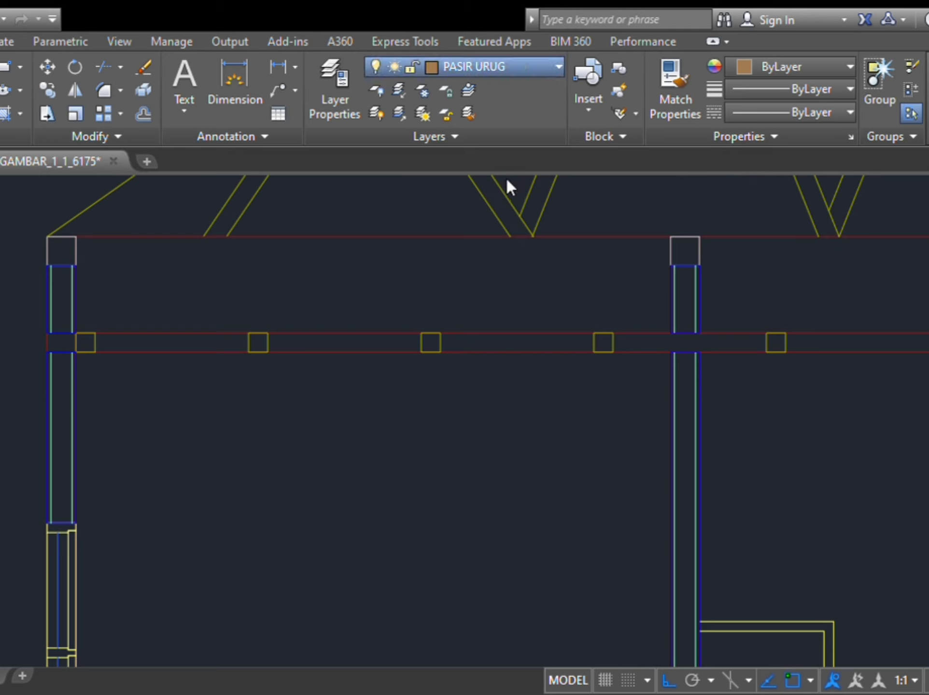
pyautogui.click(500, 142)
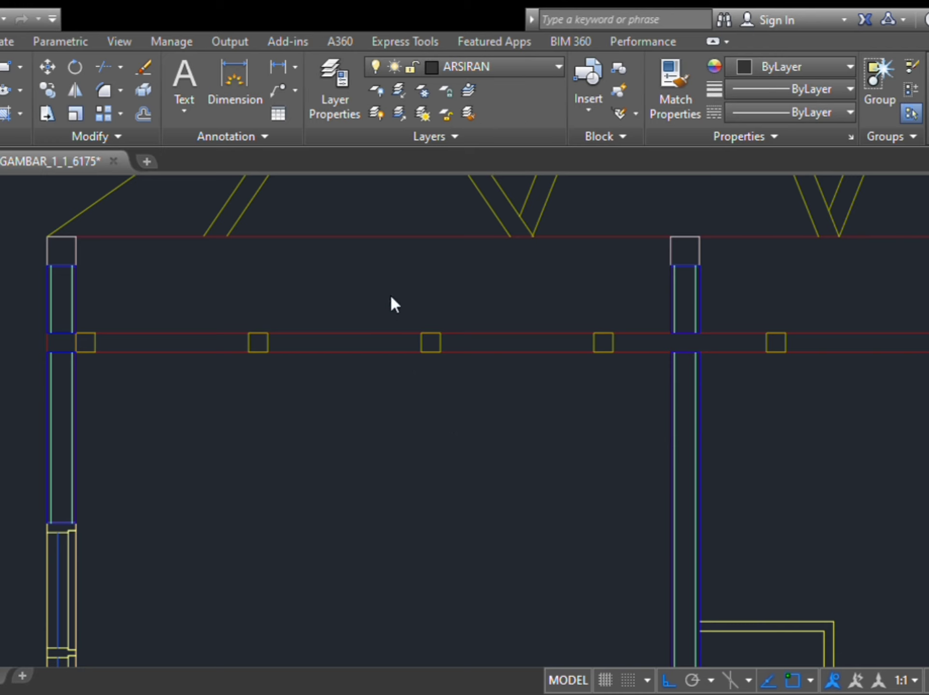
pyautogui.write('h')
pyautogui.press('Return')
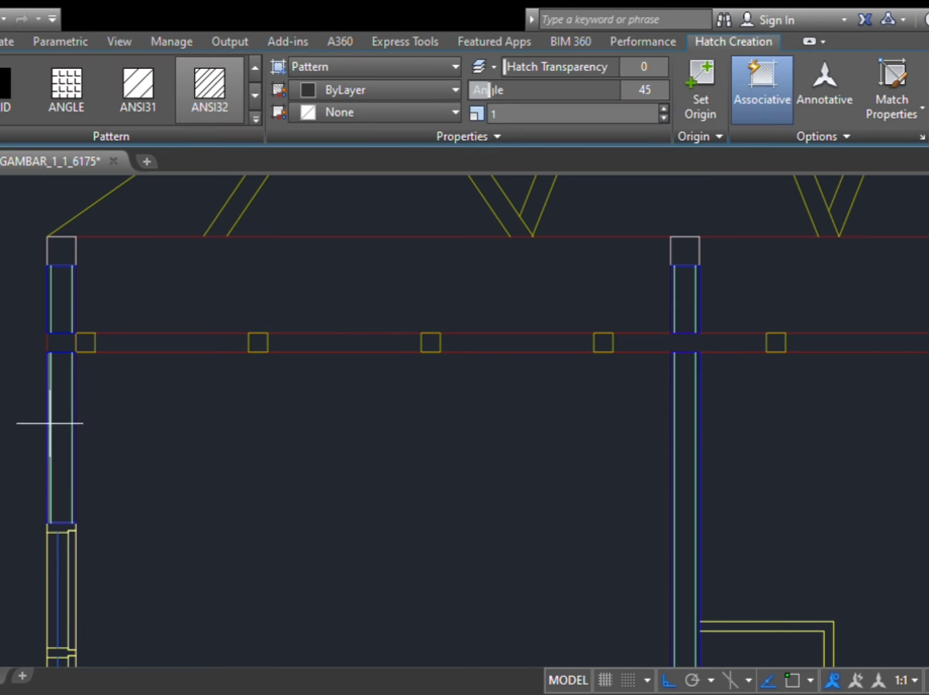
pyautogui.click(647, 86)
pyautogui.write('0')
pyautogui.press('Return')
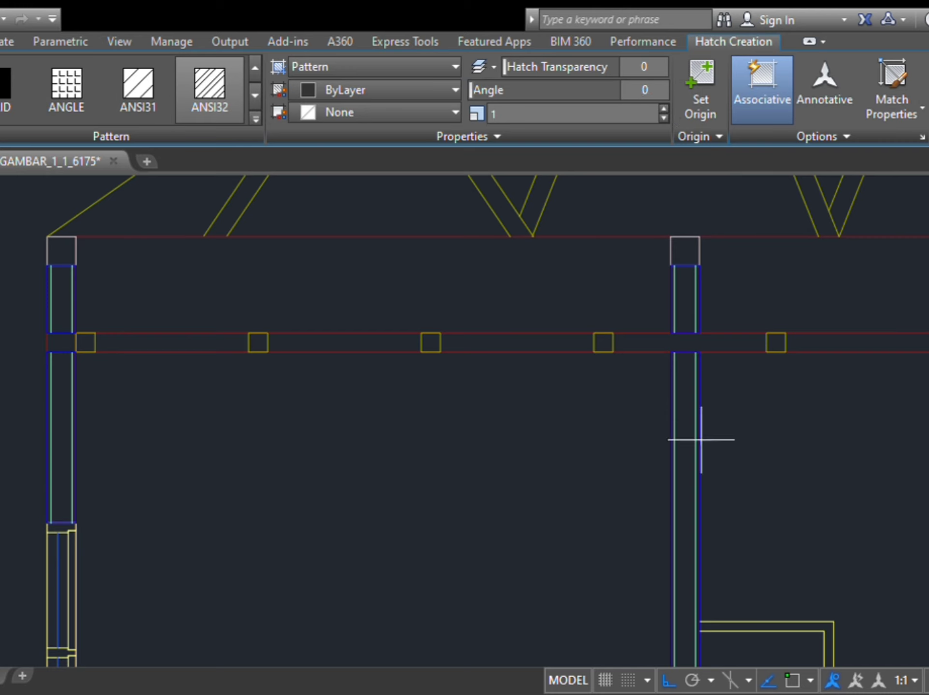
pyautogui.click(685, 455)
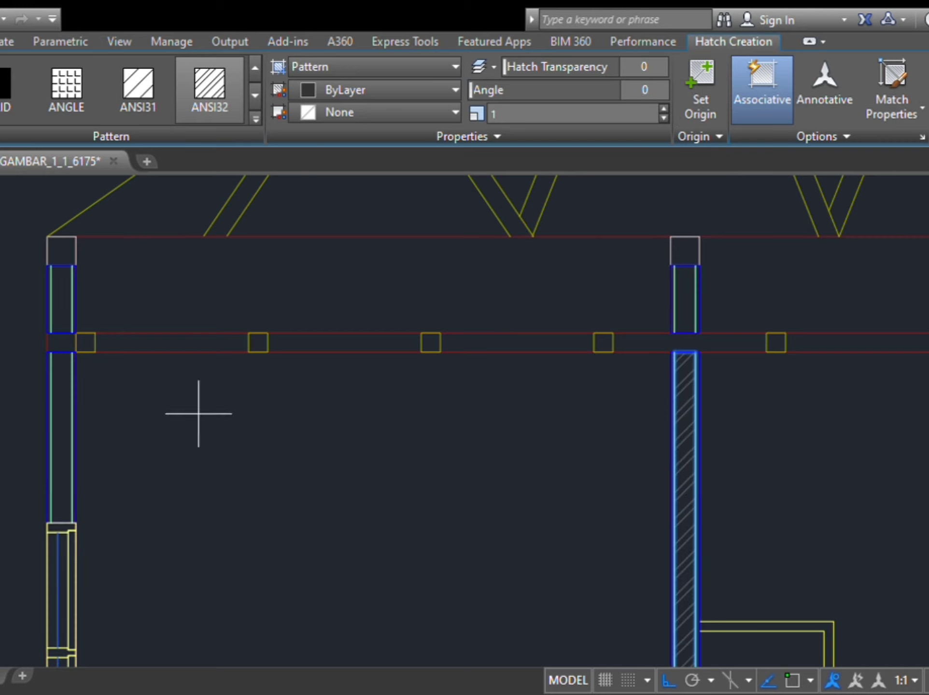
pyautogui.click(61, 422)
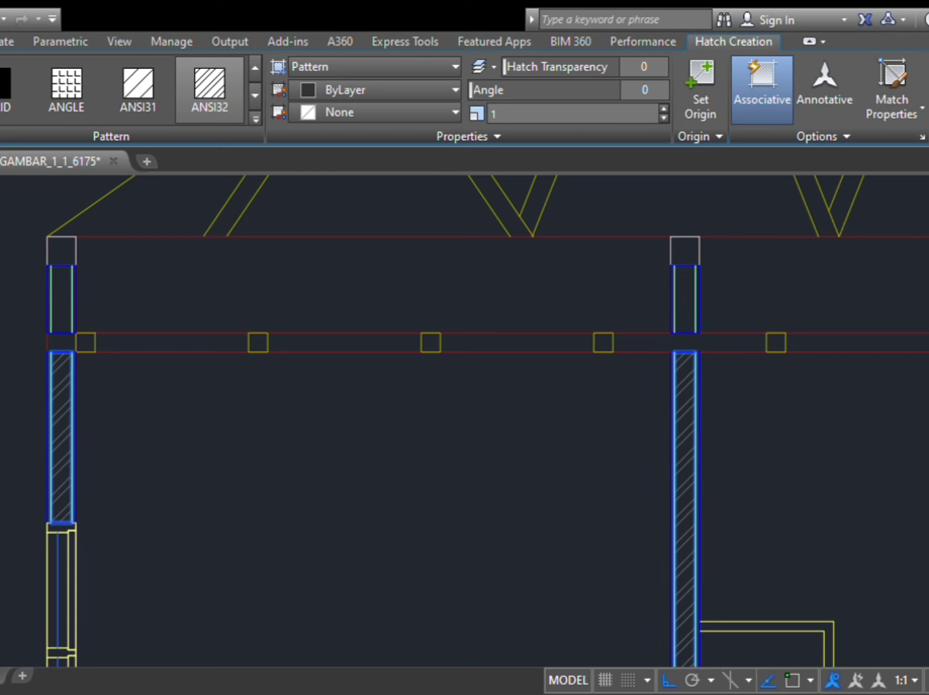
# Step: Add the two door walls' segments above the ceiling frame and the right wall's segments above its window to the ANSI32 hatch
pyautogui.moveTo(927, 322); pyautogui.dragTo(867, 355, button='middle')
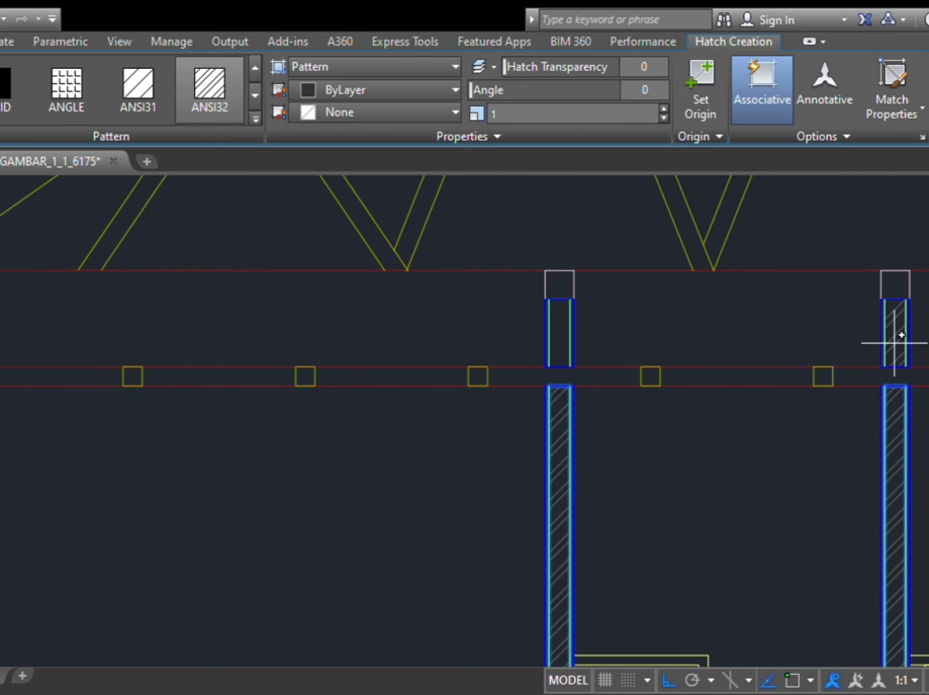
pyautogui.click(895, 343)
pyautogui.click(560, 338)
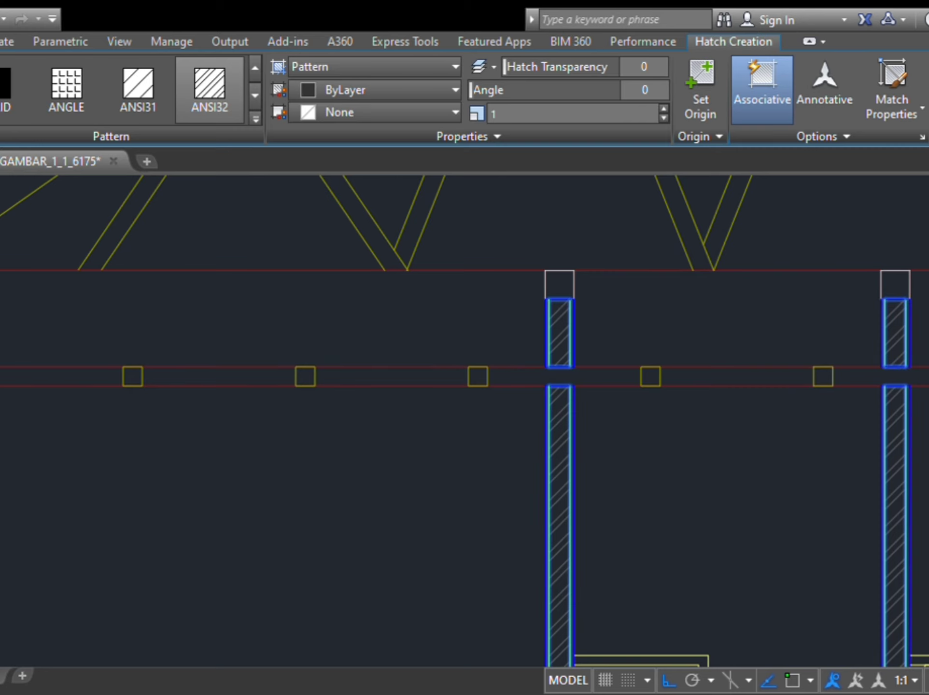
pyautogui.scroll(-4, 411, 381)
pyautogui.scroll(4, 778, 363)
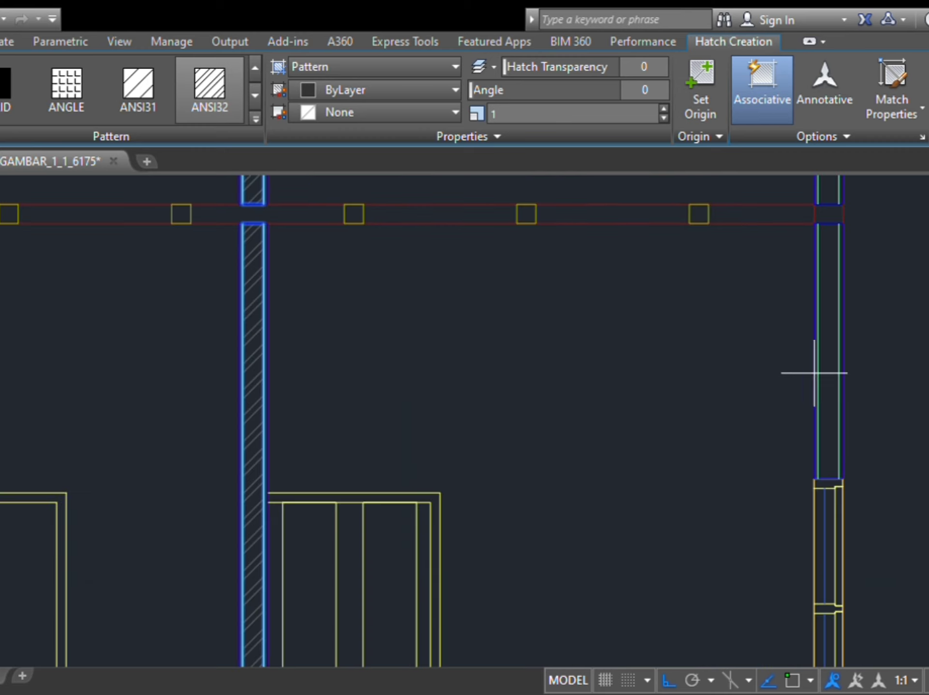
pyautogui.click(826, 375)
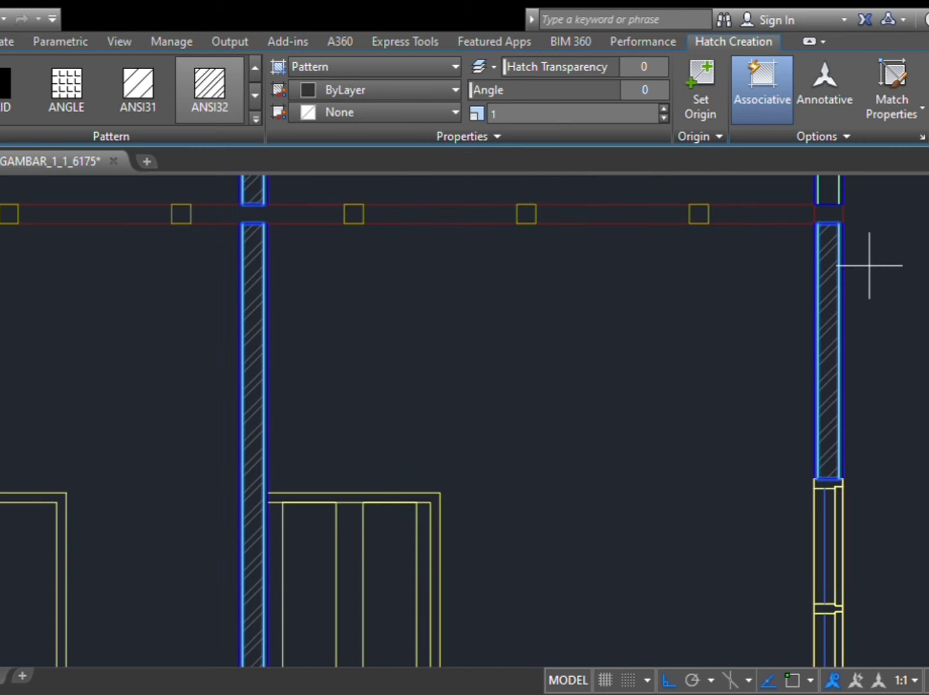
pyautogui.click(831, 183)
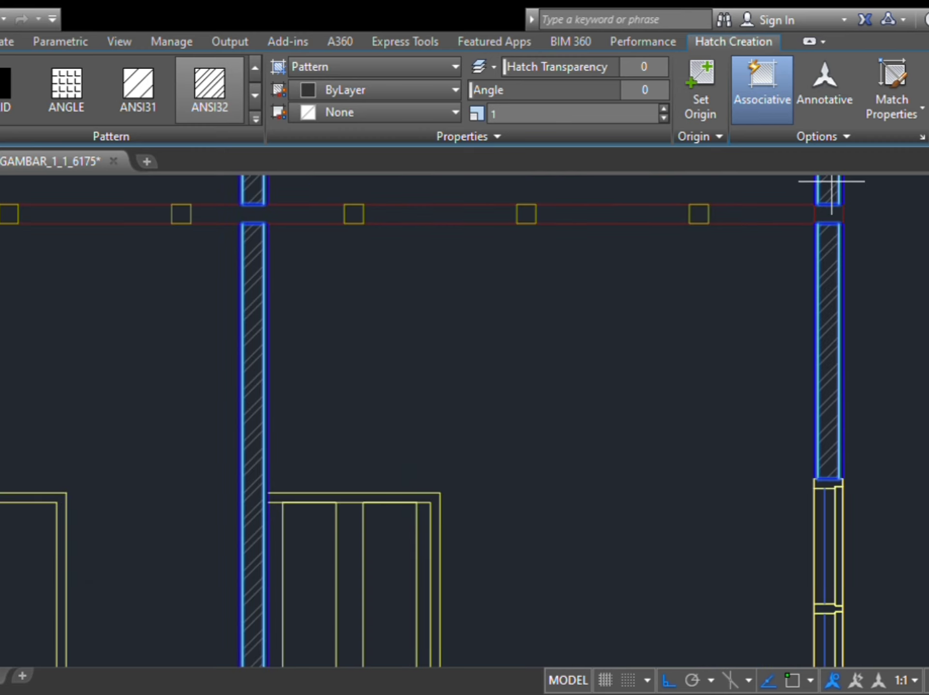
# Step: Add the wall segments below both windows and the left wall's segment above the ceiling frame to the hatch, and finish it
pyautogui.moveTo(865, 358); pyautogui.dragTo(882, 194, button='middle')
pyautogui.moveTo(867, 504); pyautogui.dragTo(854, 220, button='middle')
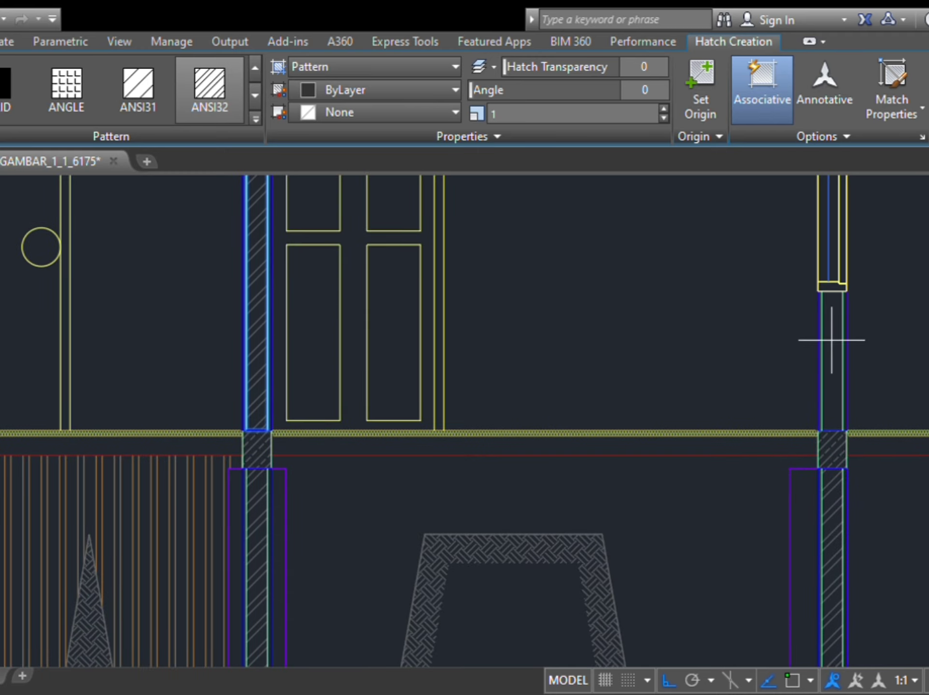
pyautogui.click(855, 361)
pyautogui.moveTo(559, 331); pyautogui.dragTo(917, 341, button='middle')
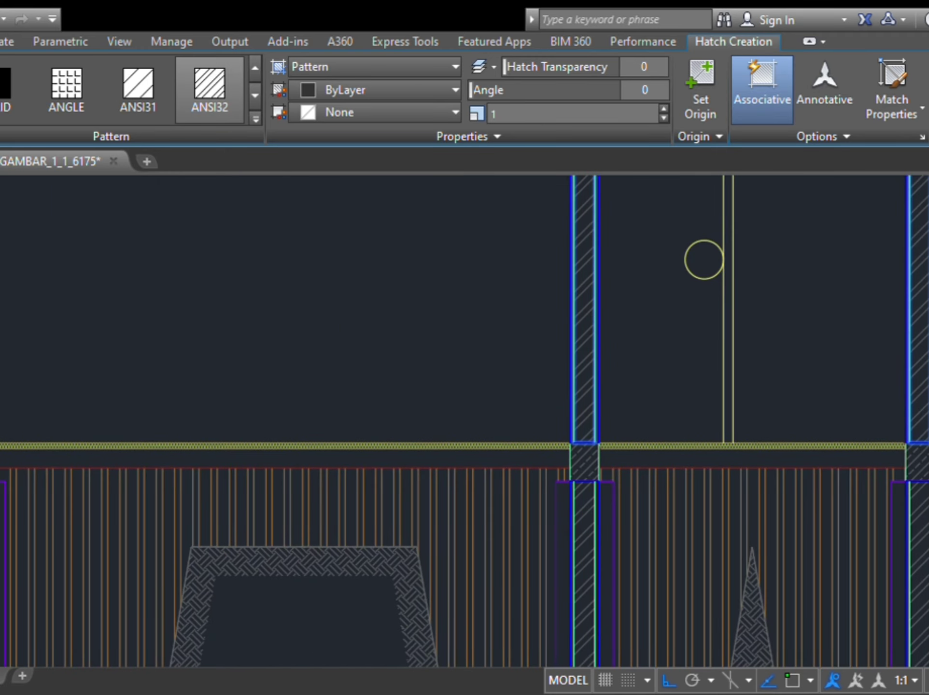
pyautogui.moveTo(179, 391); pyautogui.dragTo(208, 494, button='middle')
pyautogui.scroll(-5, 243, 601)
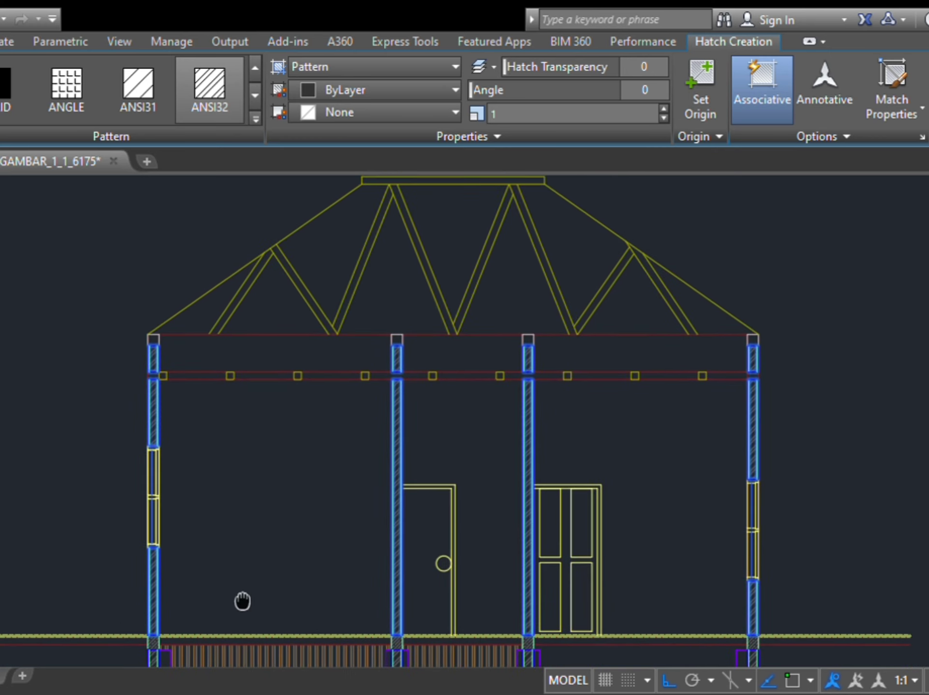
pyautogui.scroll(2, 236, 577)
pyautogui.press('Return')
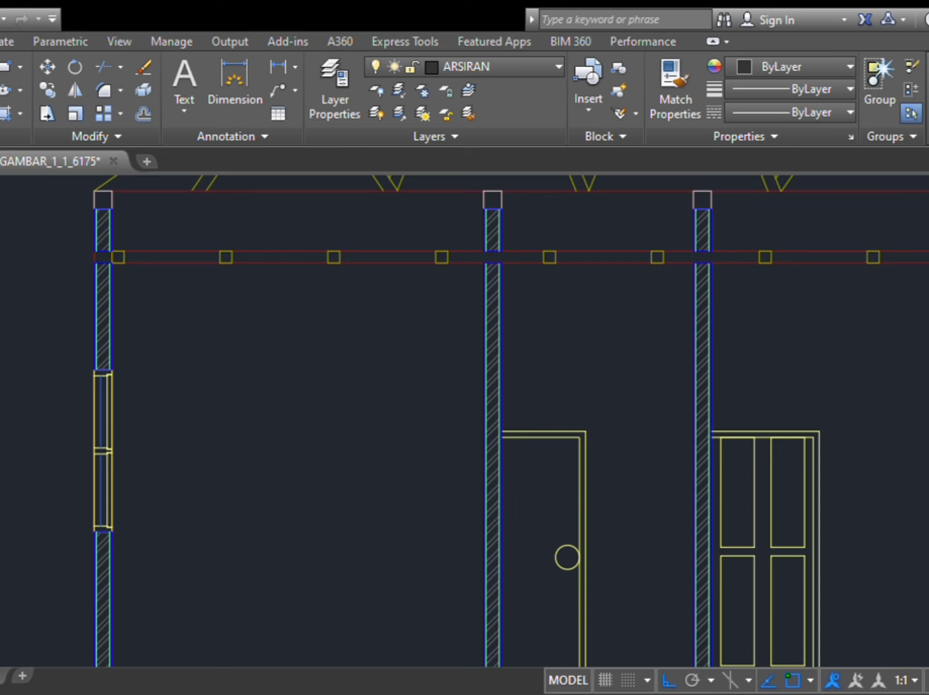
# Step: Hatch the four square ring beams on top of the walls with ANSI33 at angle 0, scale 1
pyautogui.press('Return')
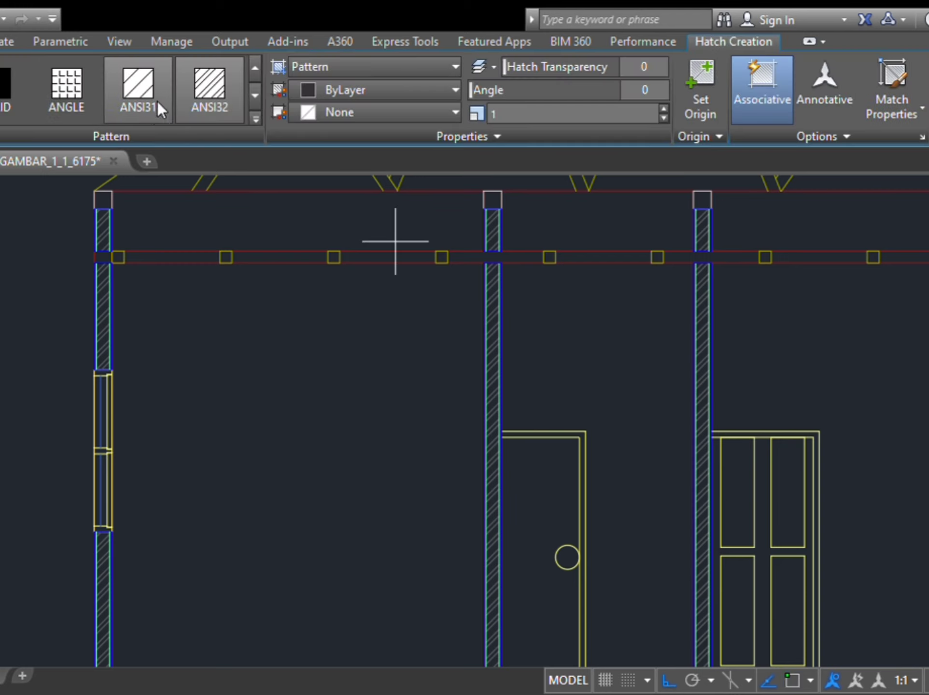
pyautogui.click(212, 97)
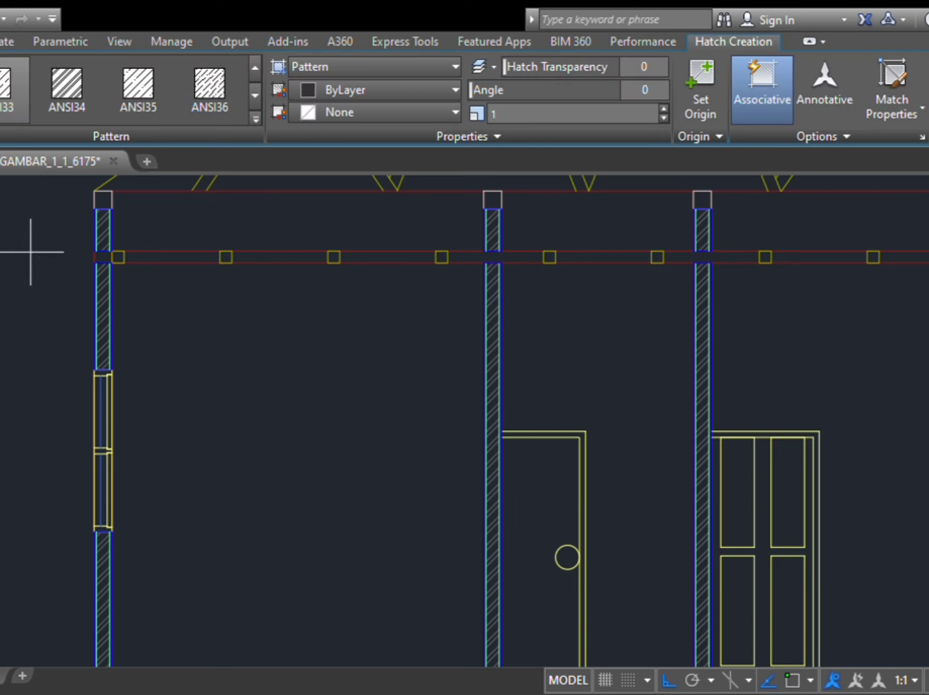
pyautogui.click(103, 199)
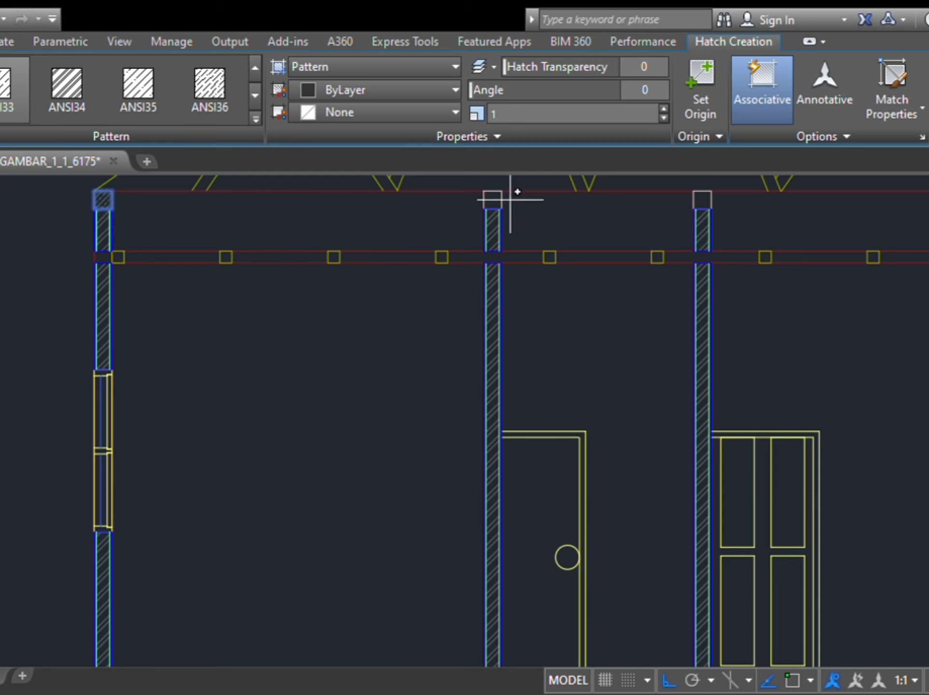
pyautogui.click(493, 200)
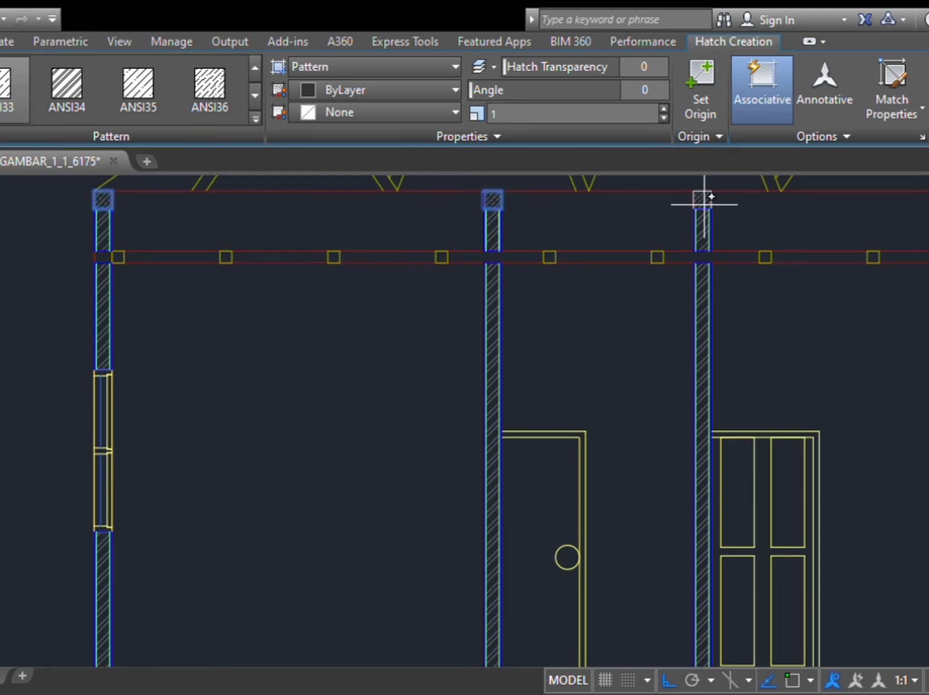
pyautogui.scroll(-3, 701, 201)
pyautogui.moveTo(701, 202); pyautogui.dragTo(324, 406, button='middle')
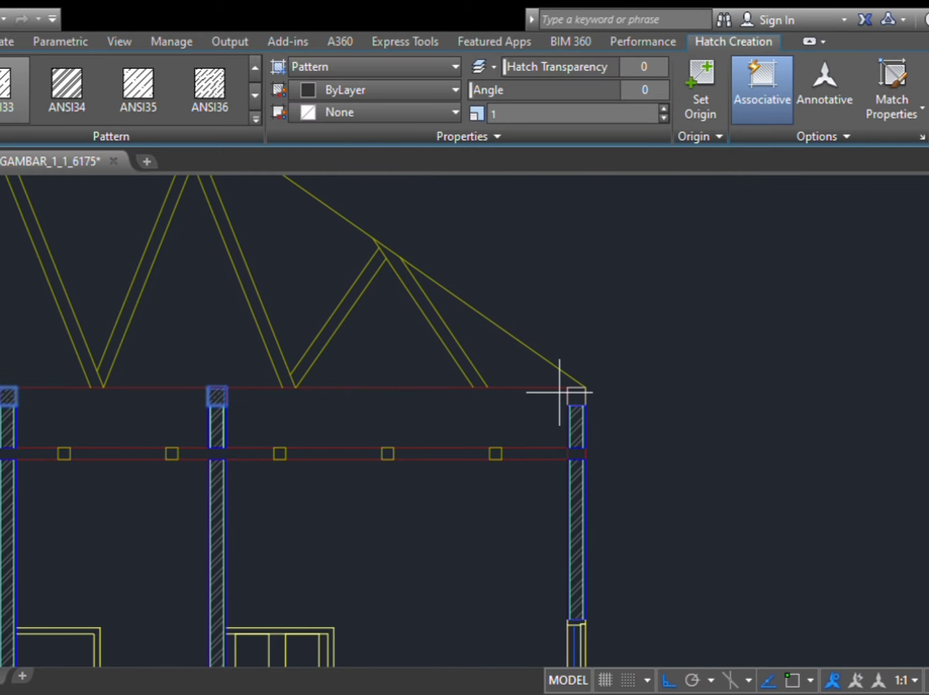
pyautogui.click(582, 396)
pyautogui.press('Return')
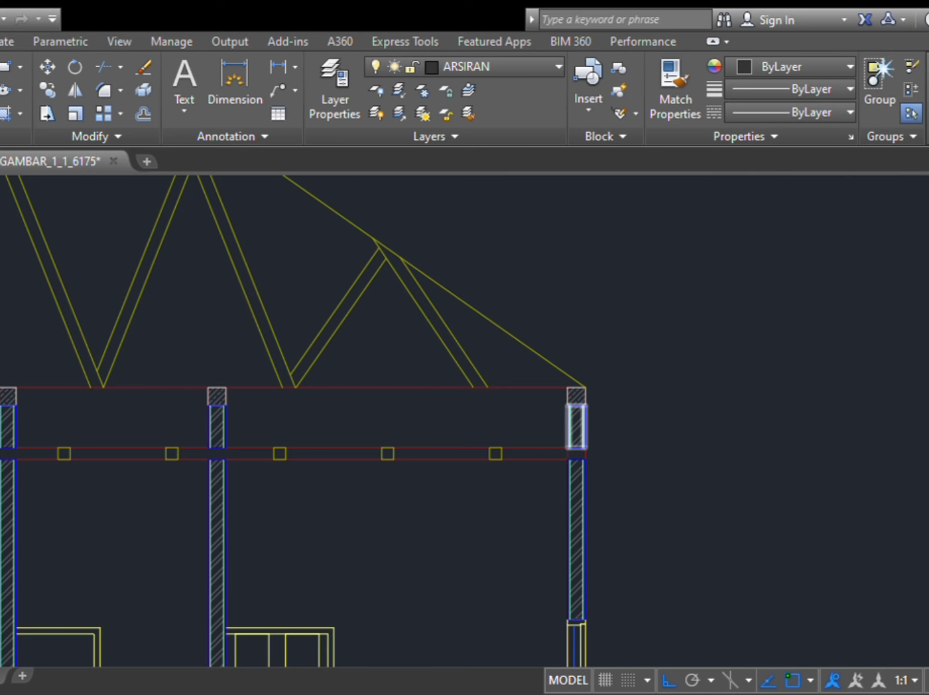
# Step: Hatch the layer beneath the floor tiles between the outer walls with AR-SAND at angle 0, scale 0.1
pyautogui.press('Return')
pyautogui.scroll(-5, 352, 318)
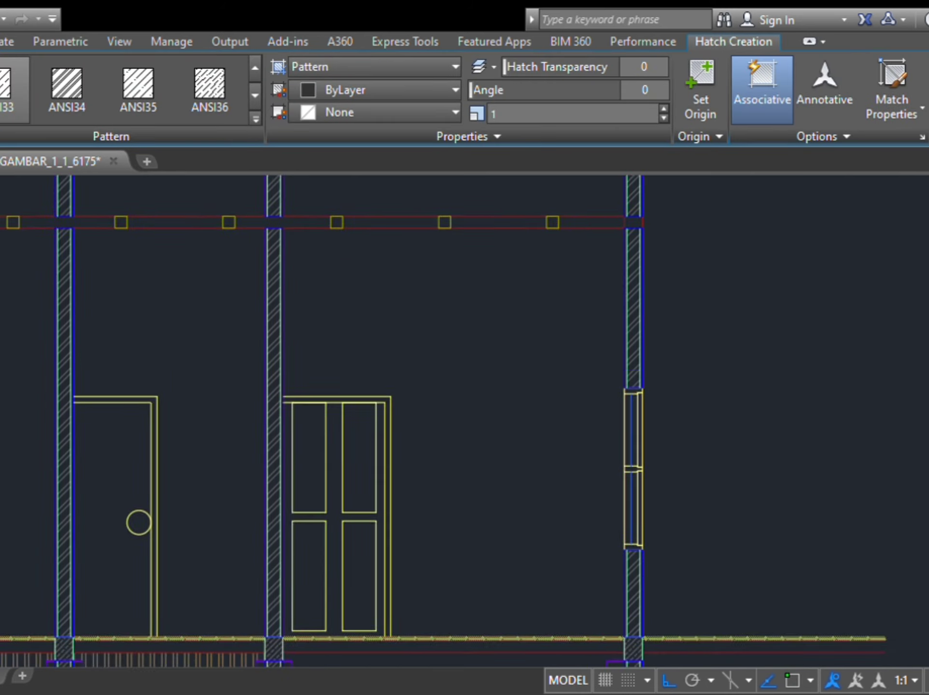
pyautogui.scroll(8, 353, 318)
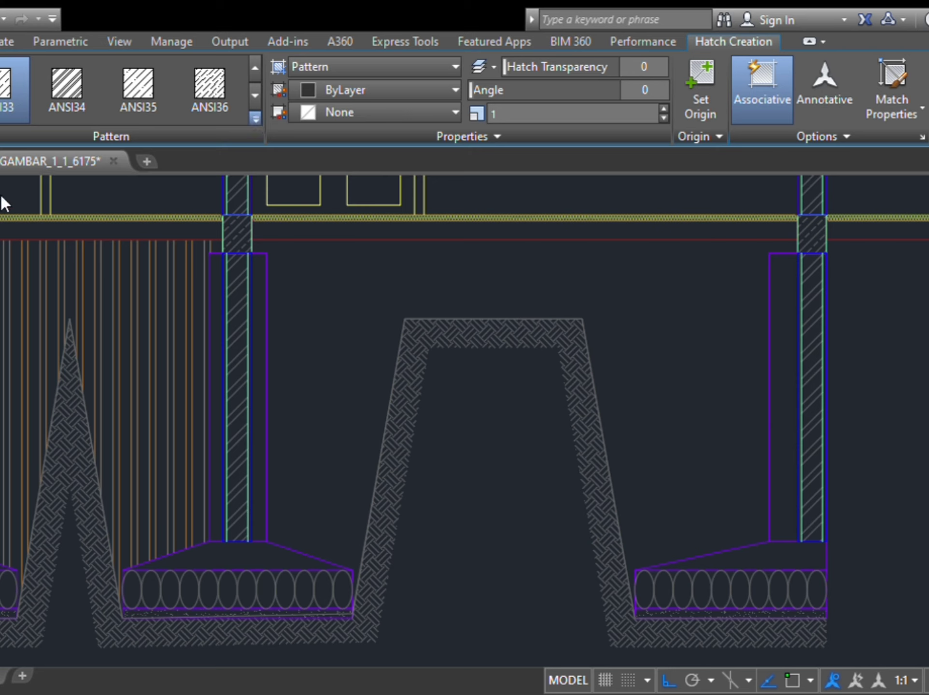
pyautogui.click(335, 230)
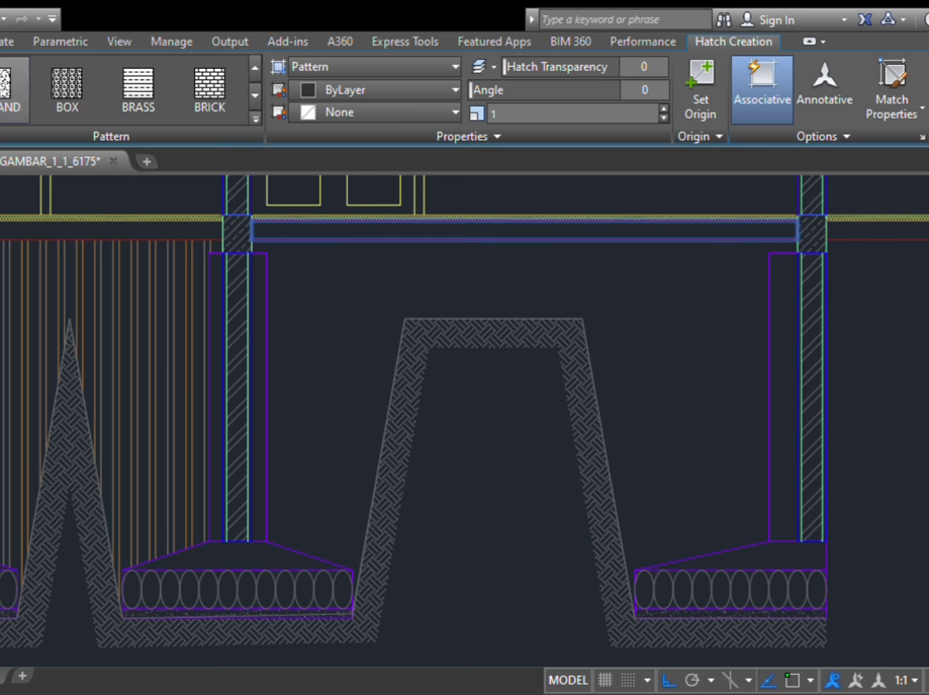
pyautogui.click(530, 122)
pyautogui.write('0.1')
pyautogui.press('Return')
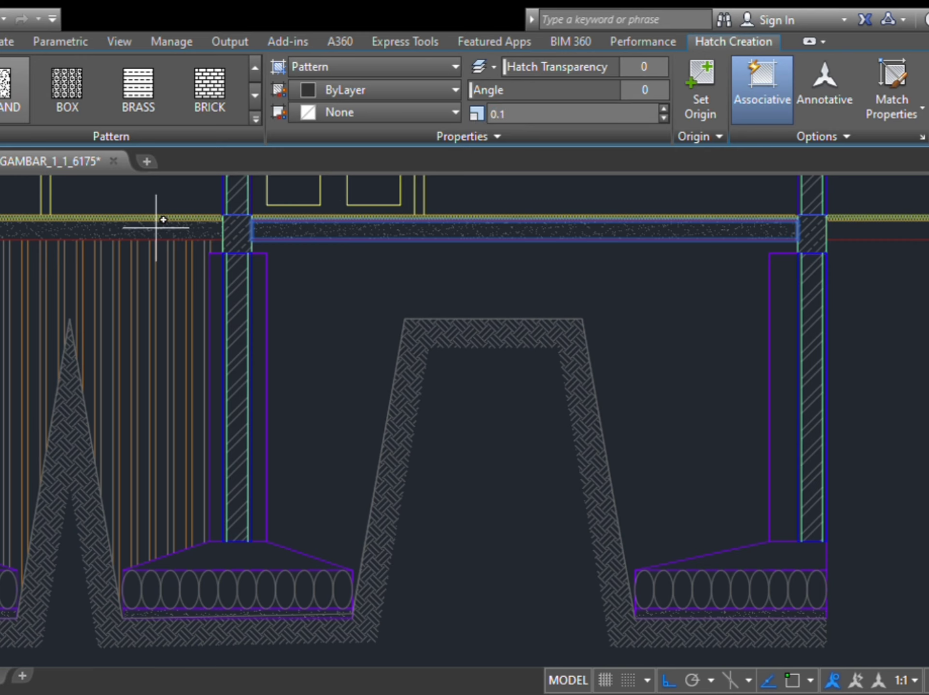
pyautogui.moveTo(155, 227); pyautogui.dragTo(732, 272, button='middle')
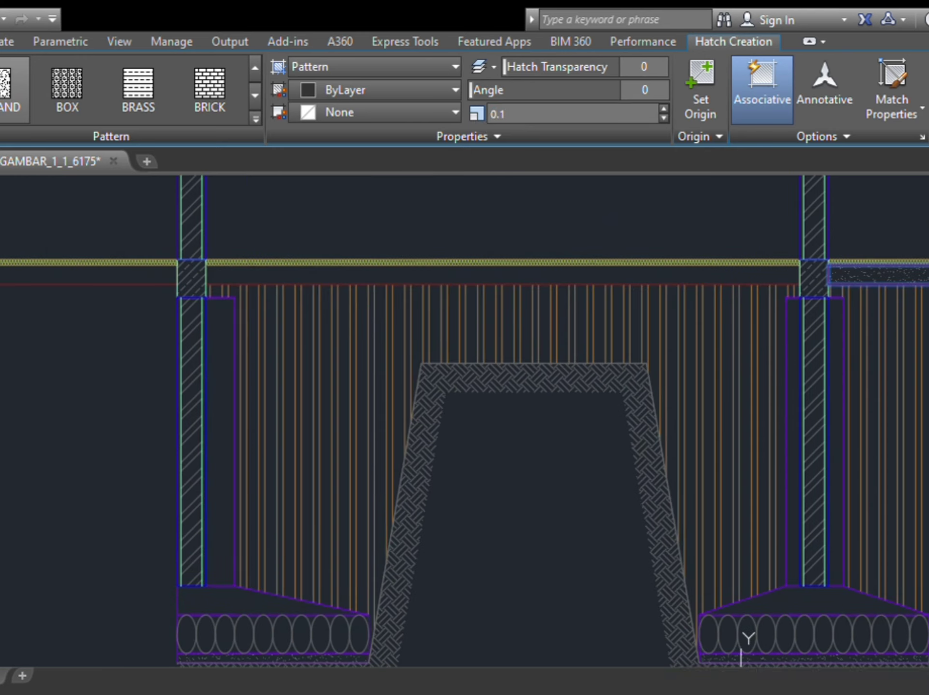
pyautogui.click(640, 271)
pyautogui.scroll(-6, 640, 270)
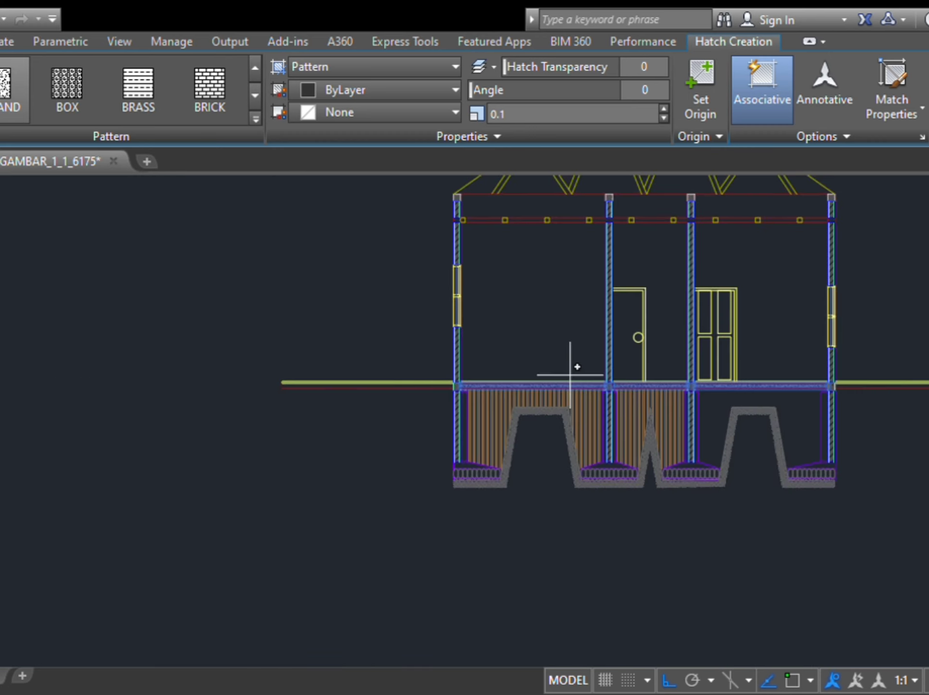
pyautogui.press('Return')
pyautogui.scroll(2, 614, 333)
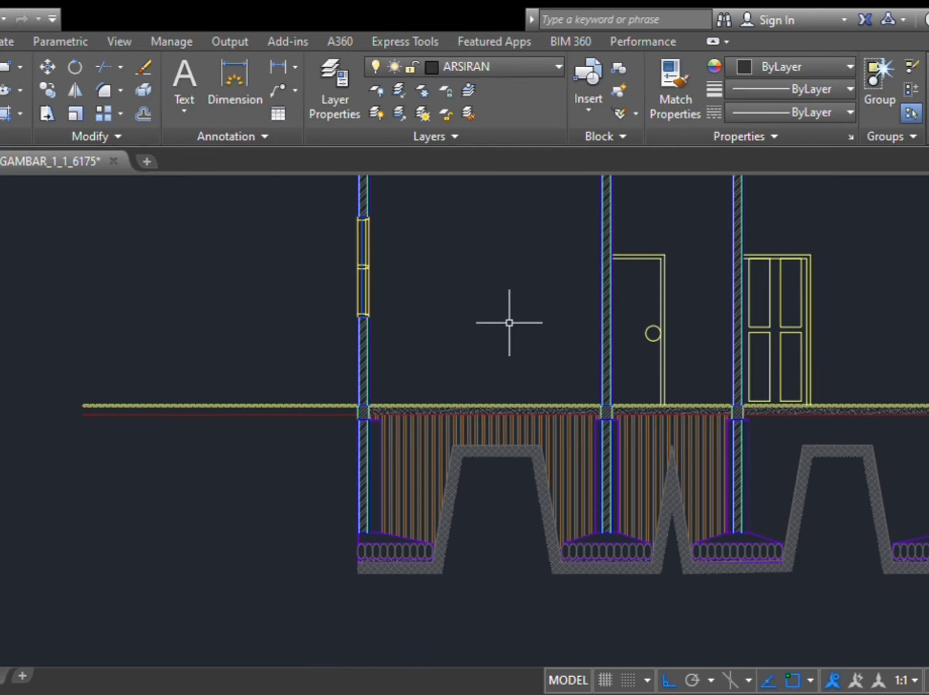
pyautogui.scroll(-2, 556, 323)
pyautogui.moveTo(711, 353)
pyautogui.mouseDown(button='middle')
pyautogui.moveTo(684, 549)
pyautogui.moveTo(673, 455)
pyautogui.mouseUp(button='middle')
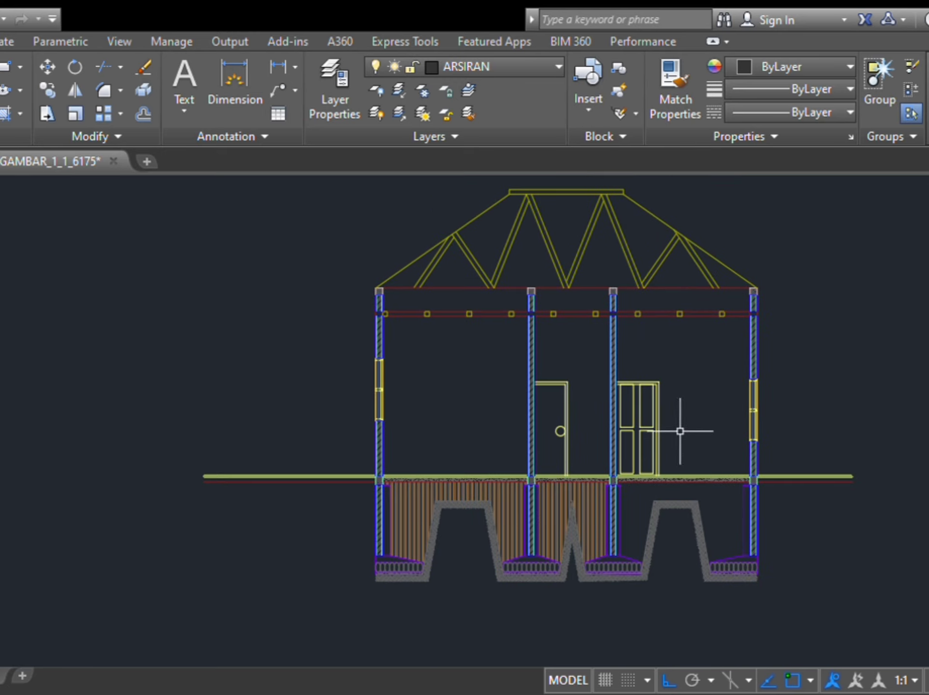